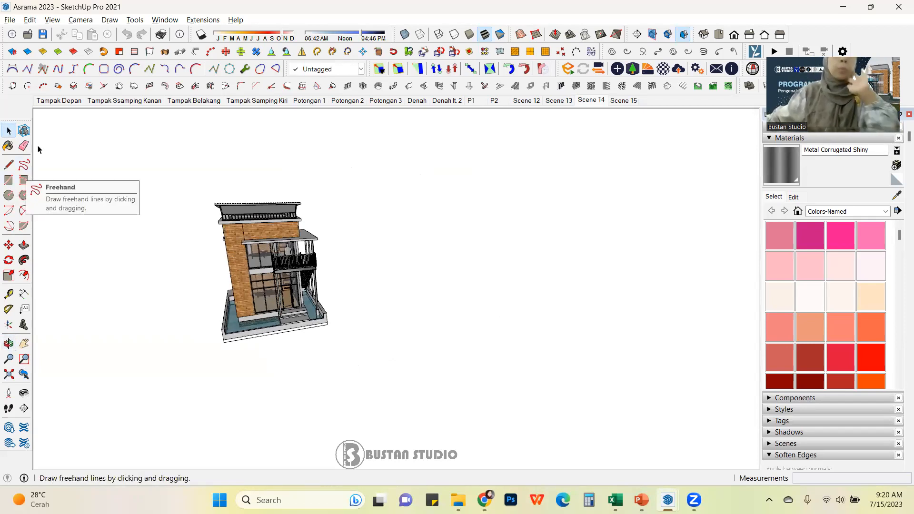
Step: Open the Toolbars dialog, scroll through the list of available toolbars, and close it
{"action": "left_click_drag", "start_coordinate": [17, 121], "coordinate": [4, 105]}
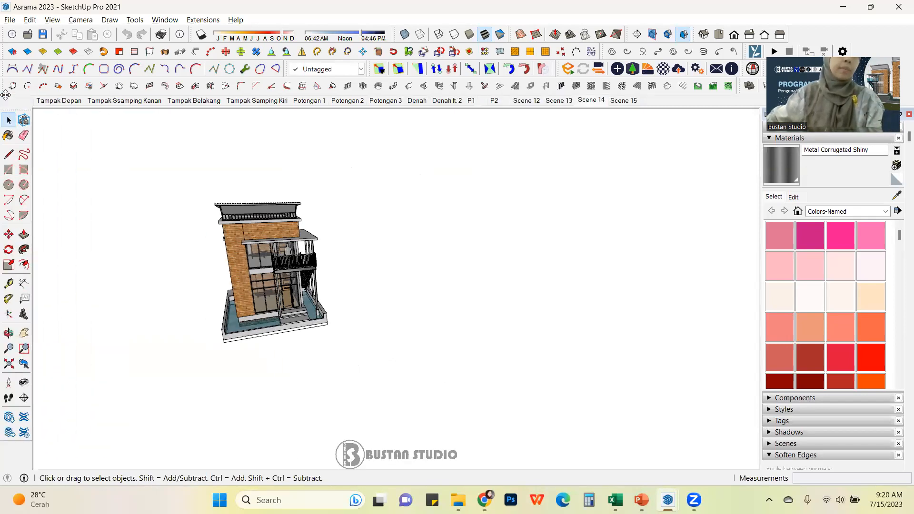
{"action": "left_click", "coordinate": [51, 19]}
{"action": "left_click", "coordinate": [75, 33]}
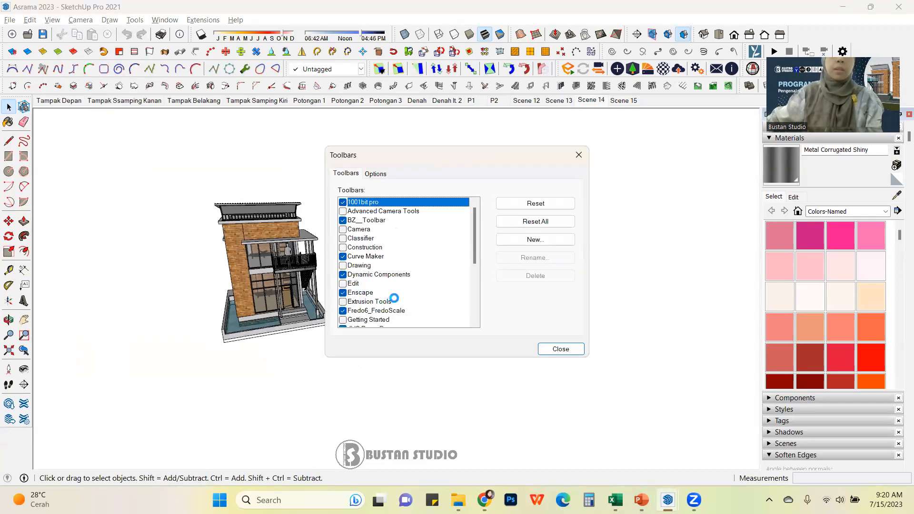
{"action": "scroll", "coordinate": [473, 254], "scroll_direction": "down", "scroll_amount": 1}
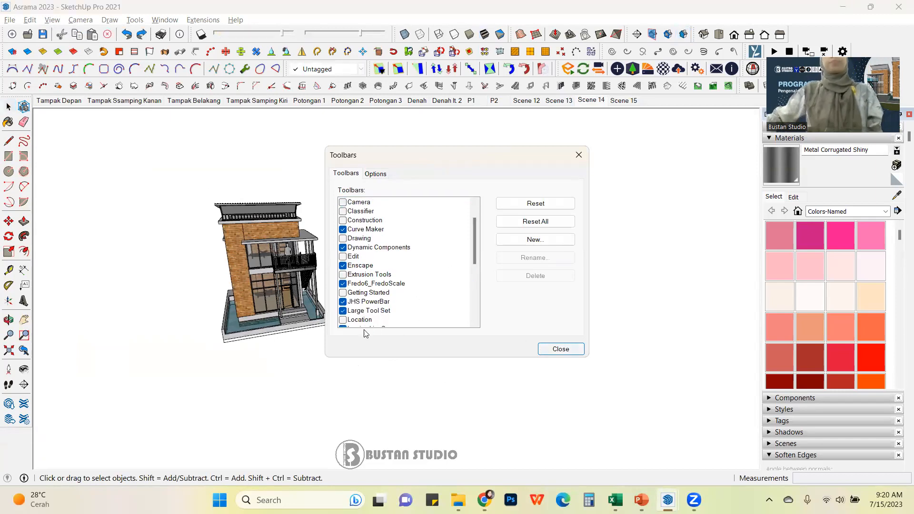
{"action": "left_click", "coordinate": [551, 349]}
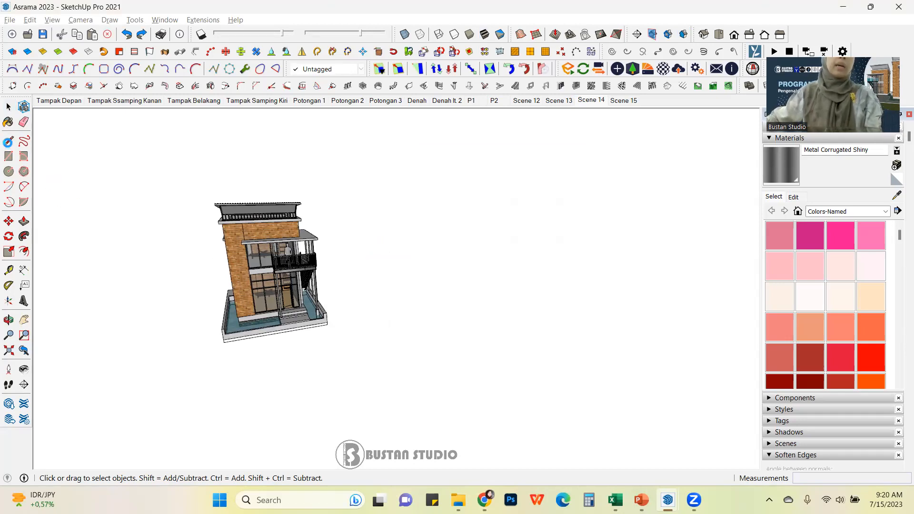
Step: Draw a vertical line along the blue axis next to the house with the Line tool
{"action": "left_click", "coordinate": [9, 143]}
{"action": "left_click", "coordinate": [431, 308]}
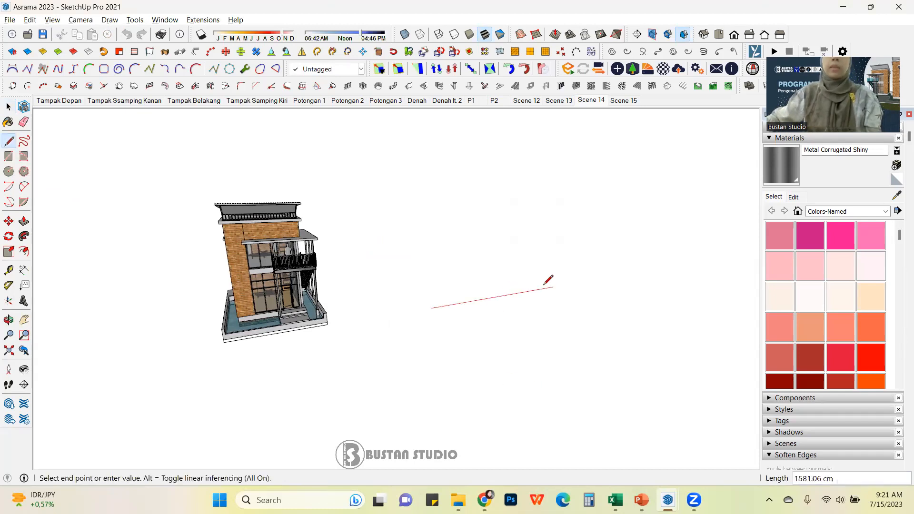
{"action": "middle_click_drag", "start_coordinate": [492, 309], "coordinate": [422, 312]}
{"action": "scroll", "coordinate": [401, 312], "scroll_direction": "down", "scroll_amount": 1}
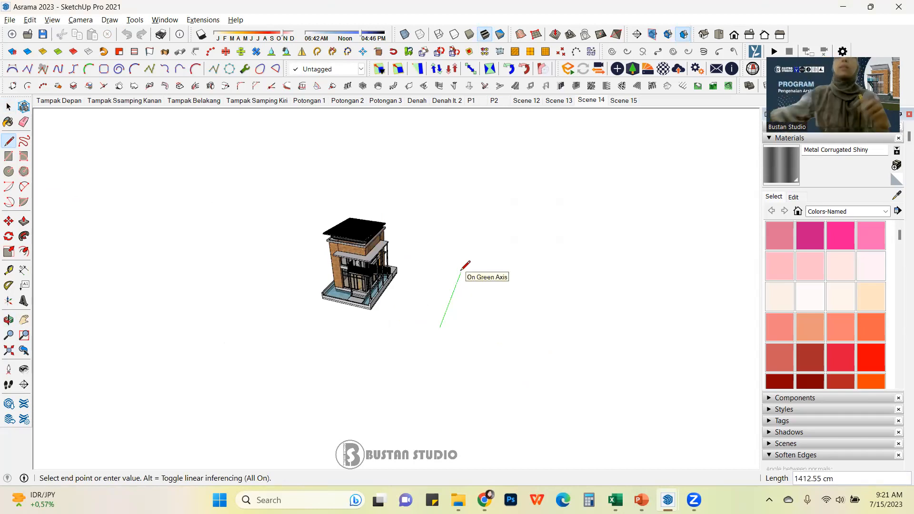
{"action": "scroll", "coordinate": [469, 267], "scroll_direction": "up", "scroll_amount": 1}
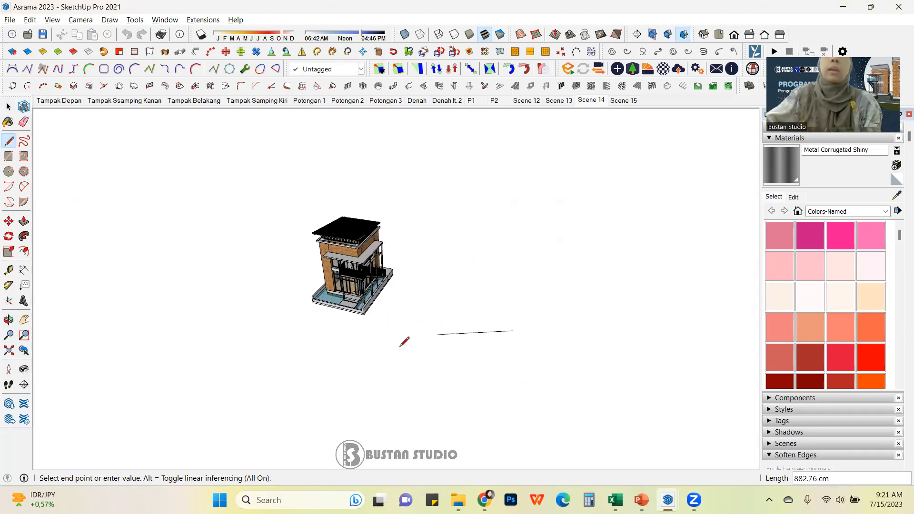
{"action": "left_click", "coordinate": [442, 286]}
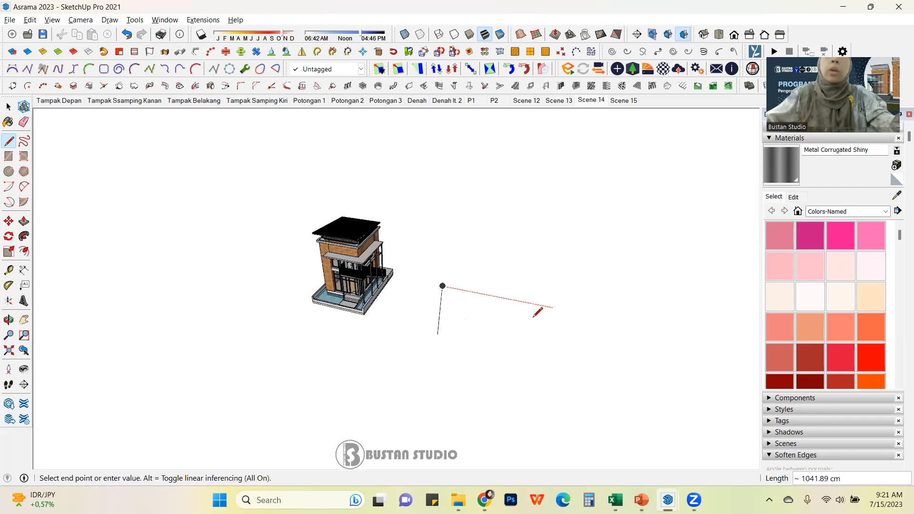
{"action": "key", "text": "Escape"}
Step: Draw a line along the green axis starting from the base of the vertical line
{"action": "left_click", "coordinate": [438, 332]}
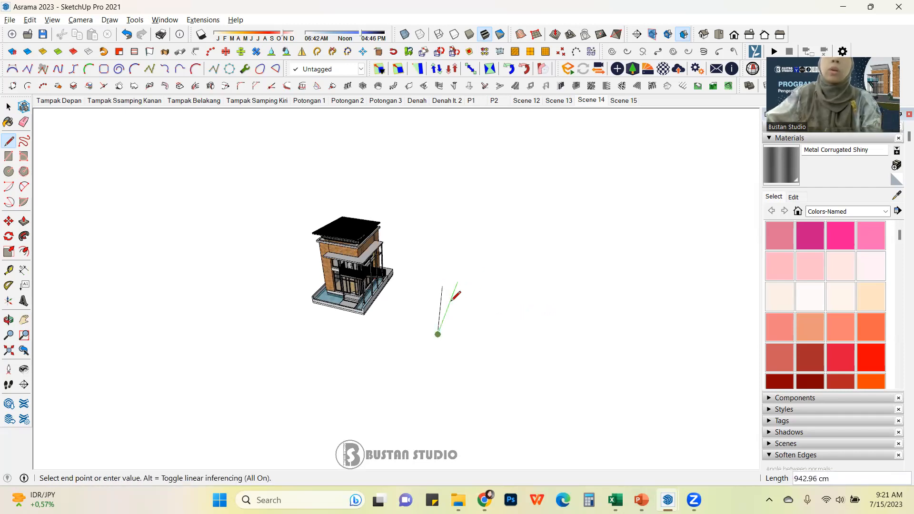
{"action": "left_click", "coordinate": [465, 279]}
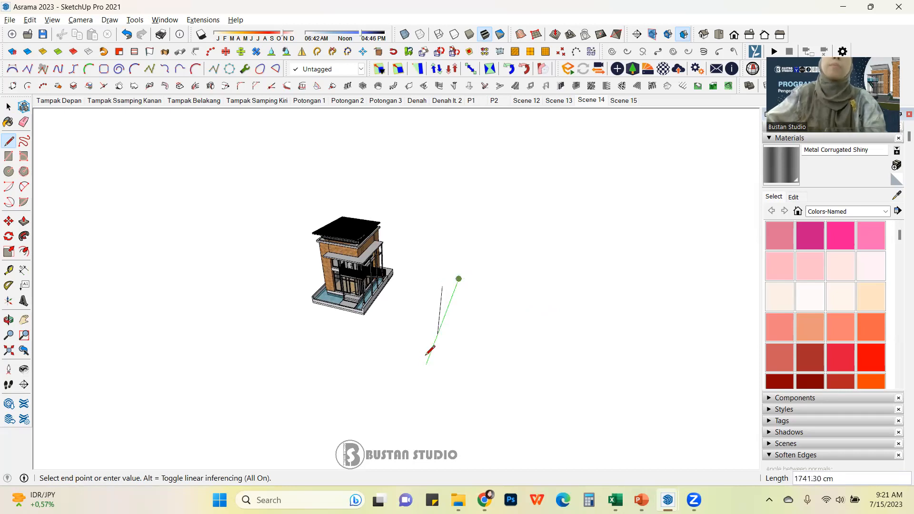
{"action": "key", "text": "Escape"}
Step: Draw a line along the red axis from the same base point, completing three axis lines
{"action": "middle_click_drag", "start_coordinate": [419, 280], "coordinate": [477, 290]}
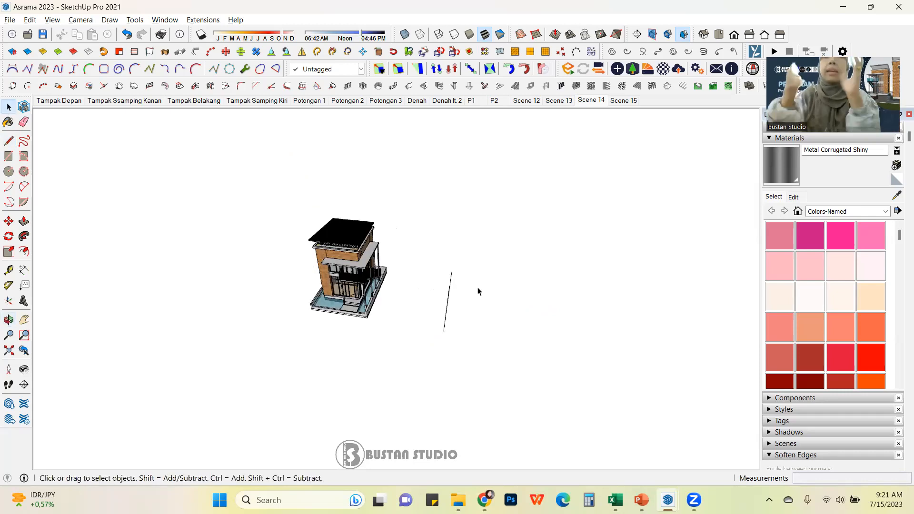
{"action": "middle_click_drag", "start_coordinate": [418, 244], "coordinate": [589, 255]}
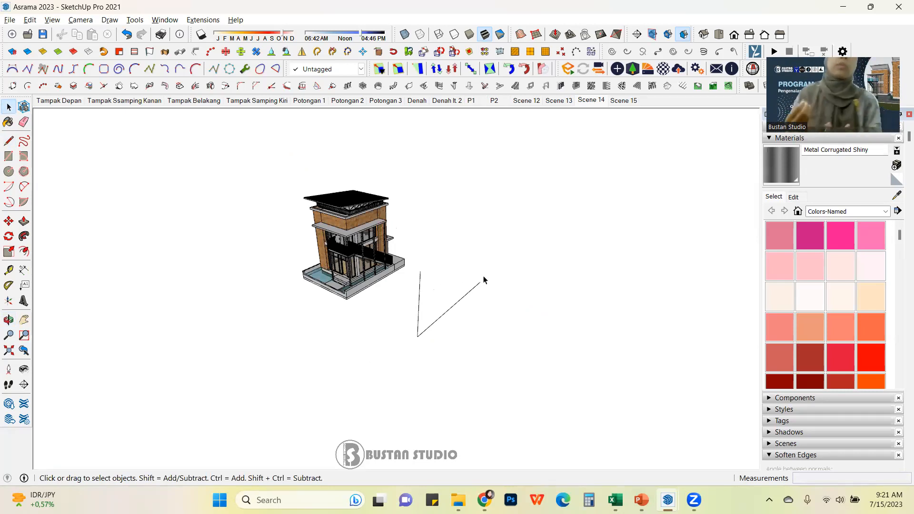
{"action": "left_click", "coordinate": [8, 141]}
{"action": "left_click", "coordinate": [418, 337]}
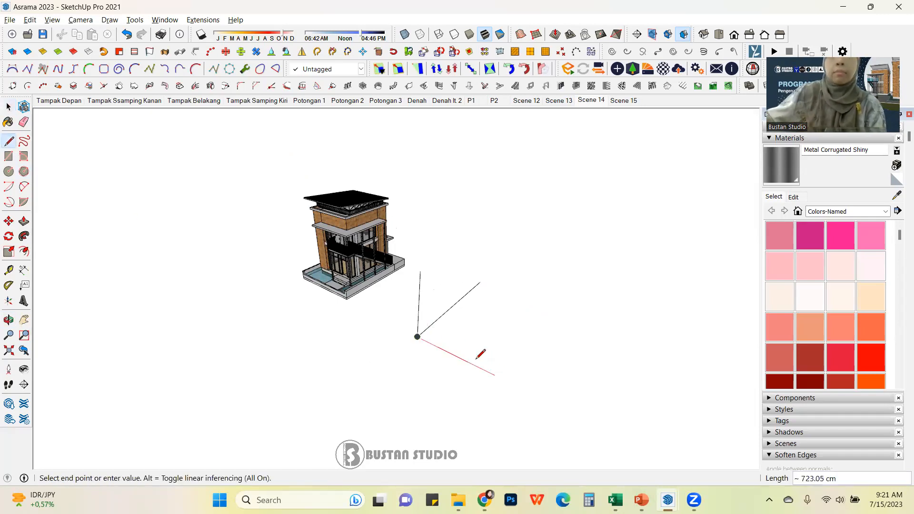
{"action": "key", "text": "o"}
{"action": "left_click_drag", "start_coordinate": [259, 234], "coordinate": [373, 289]}
{"action": "key", "text": "space"}
{"action": "scroll", "coordinate": [373, 289], "scroll_direction": "up", "scroll_amount": 2}
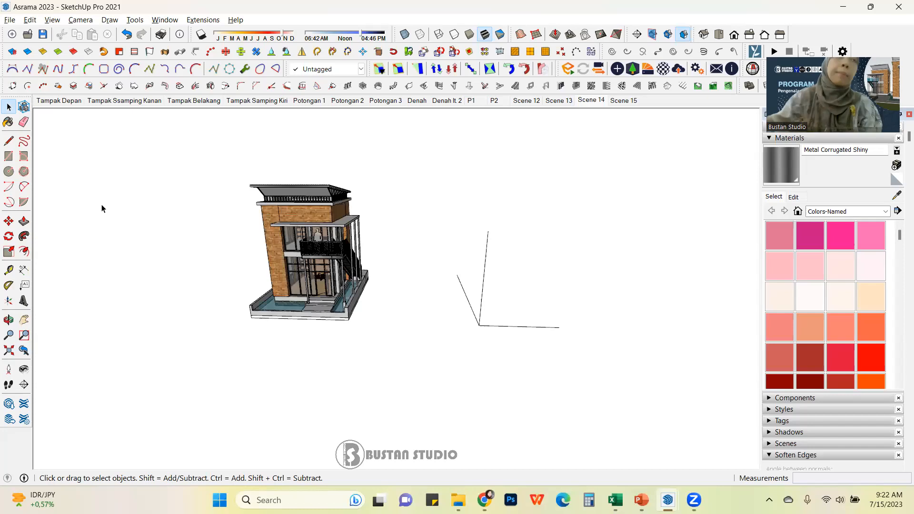
{"action": "left_click", "coordinate": [12, 158]}
{"action": "middle_click_drag", "start_coordinate": [141, 257], "coordinate": [354, 295]}
{"action": "scroll", "coordinate": [382, 238], "scroll_direction": "up", "scroll_amount": 2}
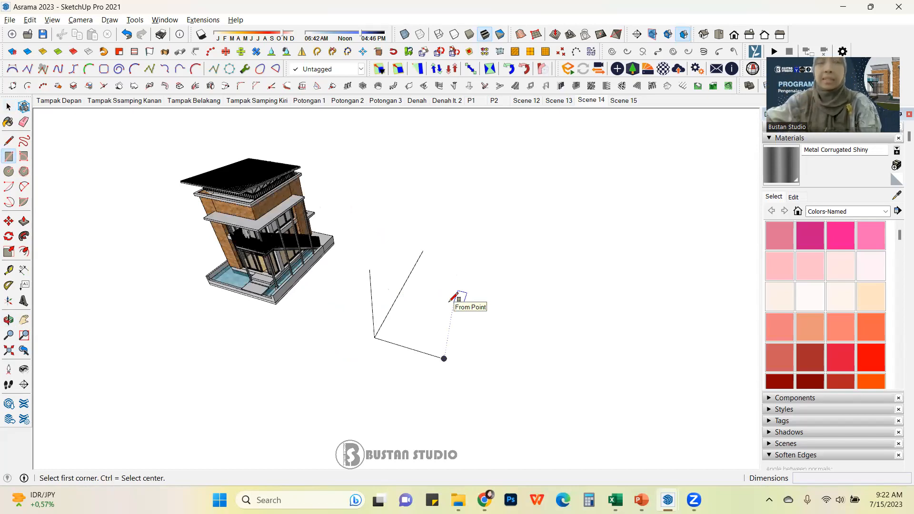
{"action": "left_click", "coordinate": [447, 334]}
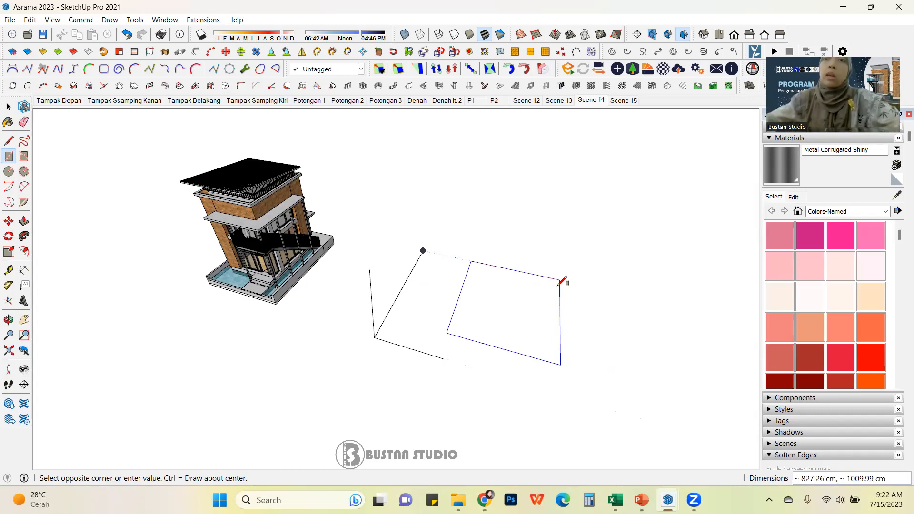
{"action": "key", "text": "Escape"}
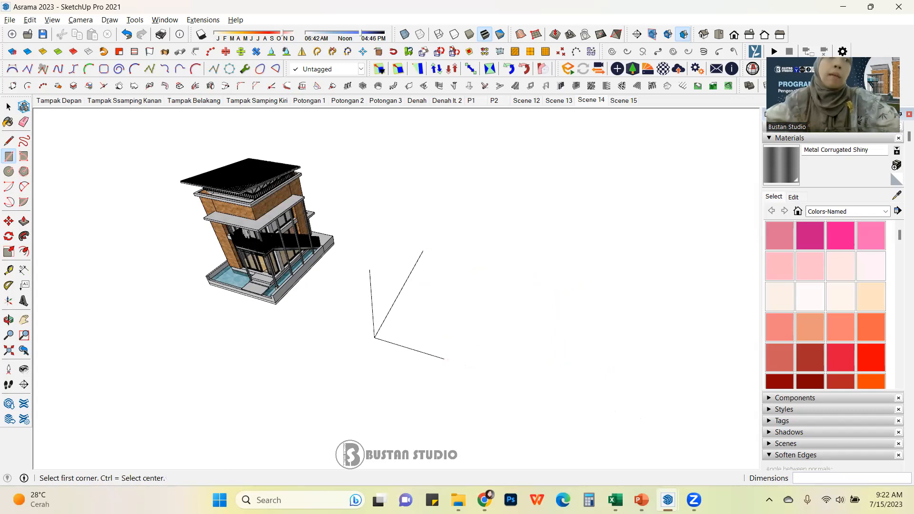
Step: Set the model units to Decimal format with Centimeters length in Model Info
{"action": "mouse_move", "coordinate": [25, 481]}
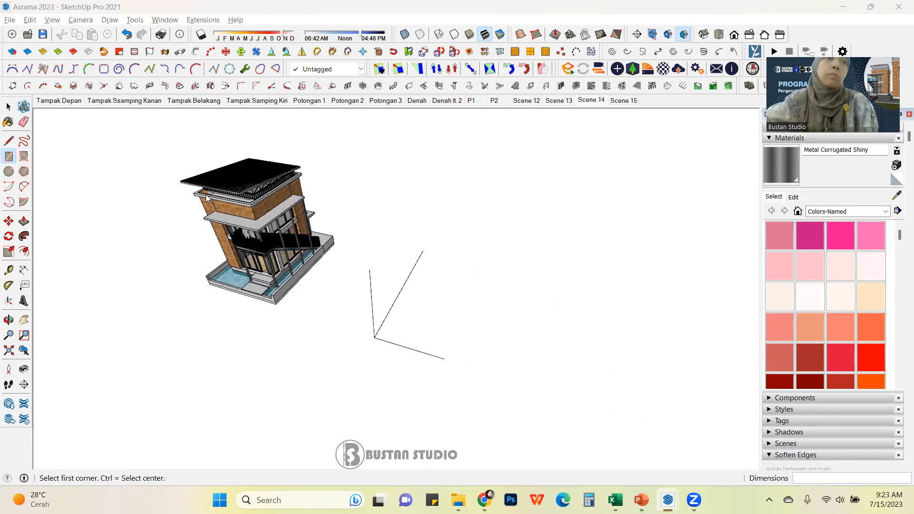
{"action": "left_click", "coordinate": [24, 478]}
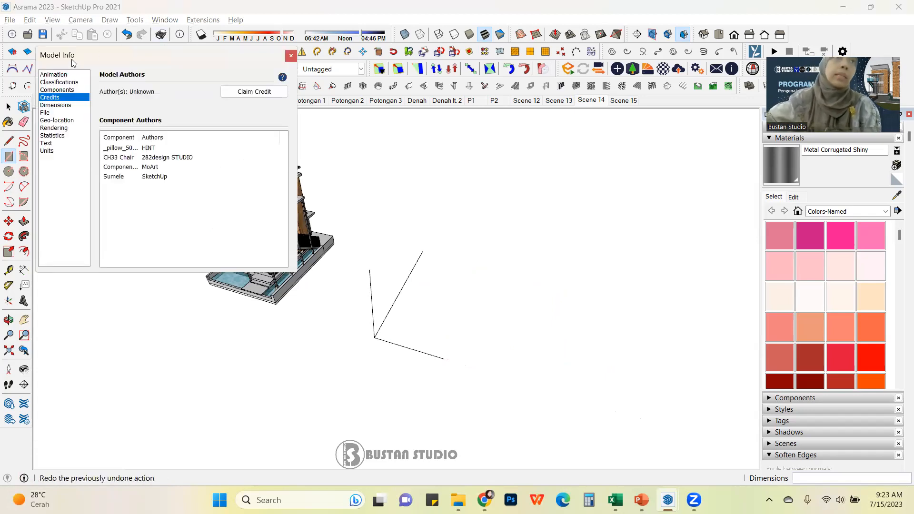
{"action": "left_click", "coordinate": [48, 151]}
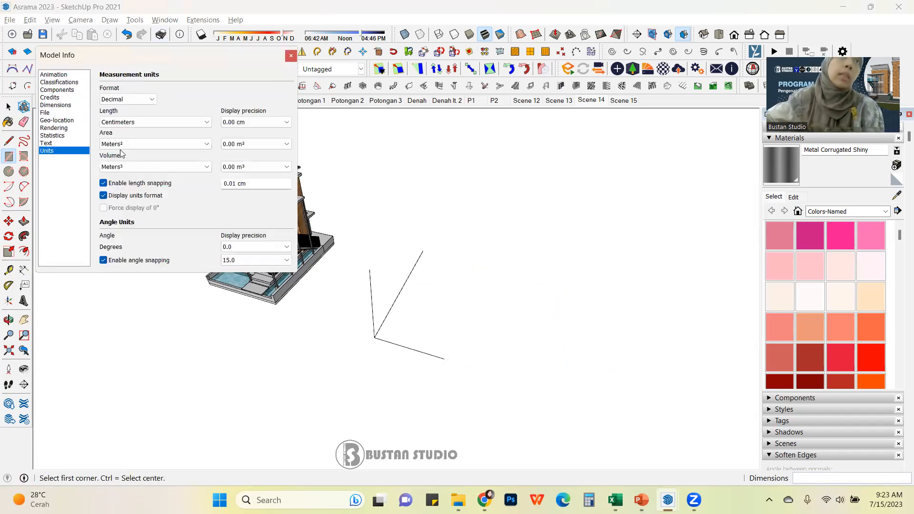
{"action": "left_click", "coordinate": [142, 100]}
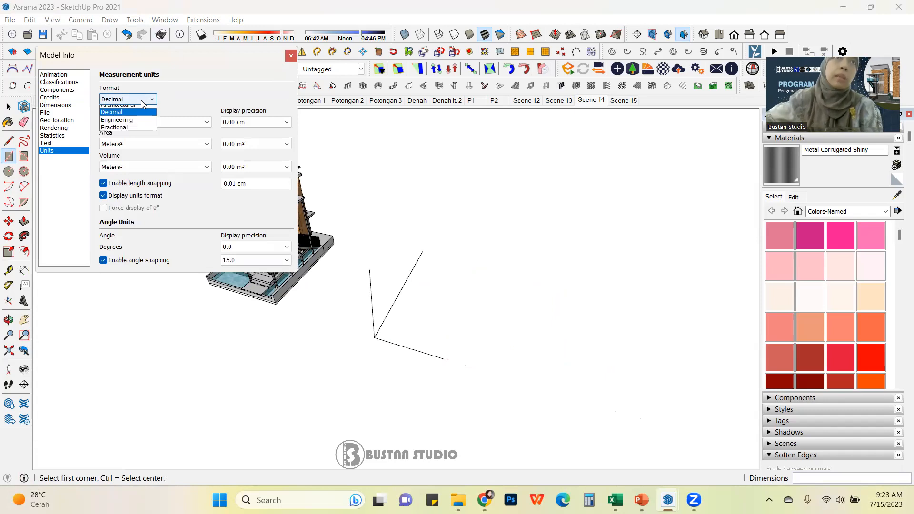
{"action": "left_click", "coordinate": [136, 112]}
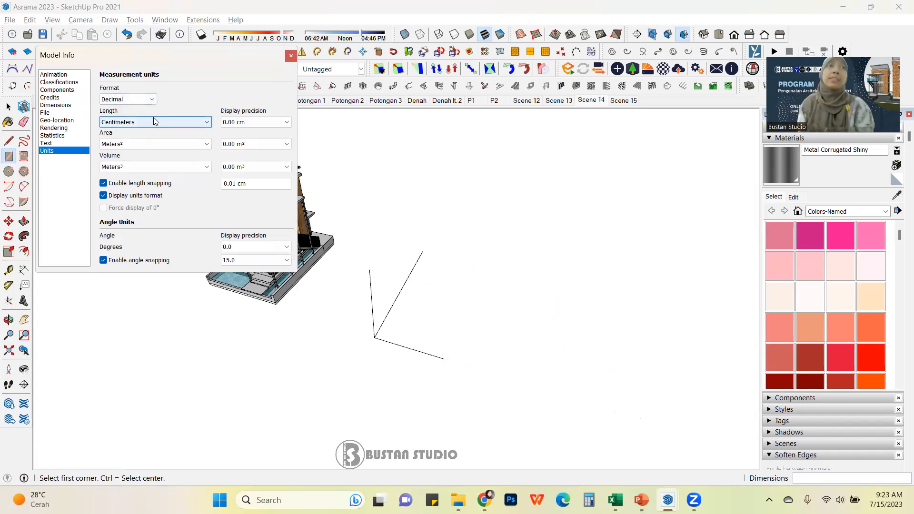
{"action": "left_click", "coordinate": [167, 122]}
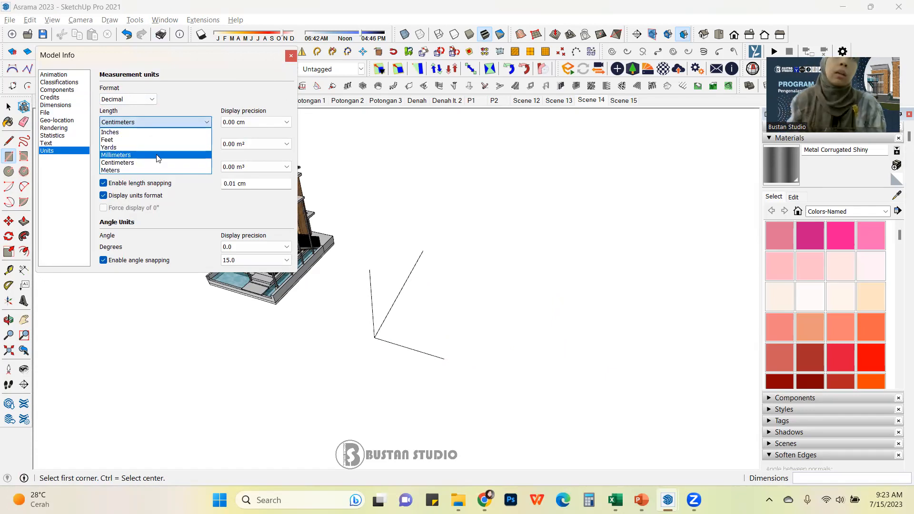
{"action": "left_click", "coordinate": [180, 121]}
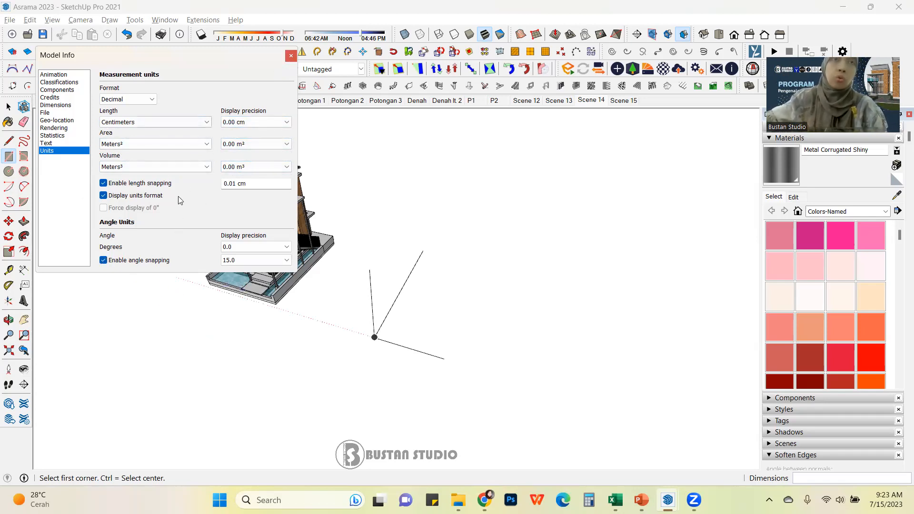
{"action": "left_click", "coordinate": [291, 56]}
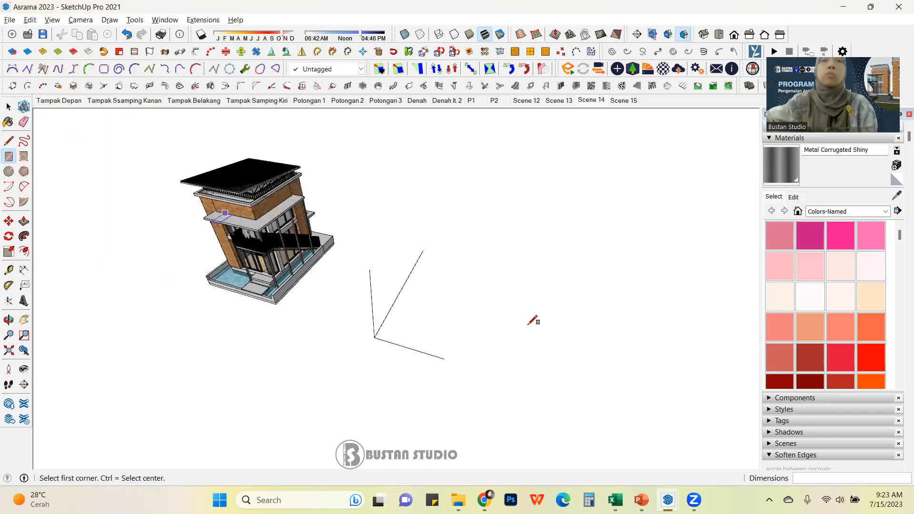
Step: Try dimensioning the side edge of the house's base platform, then undo the dimension
{"action": "scroll", "coordinate": [419, 319], "scroll_direction": "up", "scroll_amount": 1}
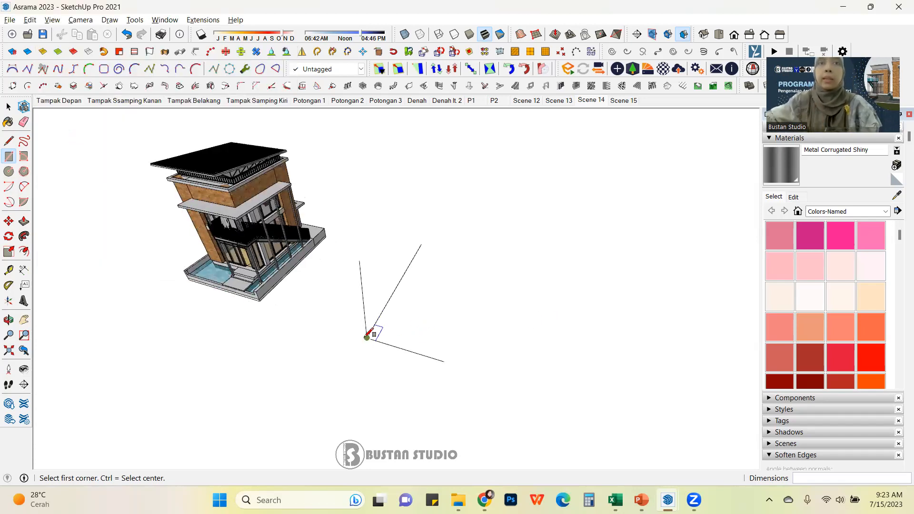
{"action": "middle_click_drag", "start_coordinate": [363, 212], "coordinate": [391, 217]}
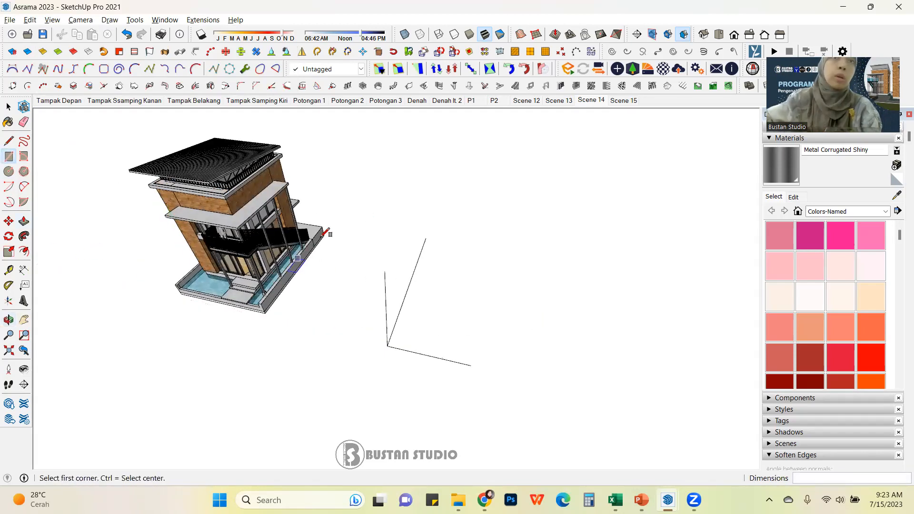
{"action": "left_click", "coordinate": [24, 270]}
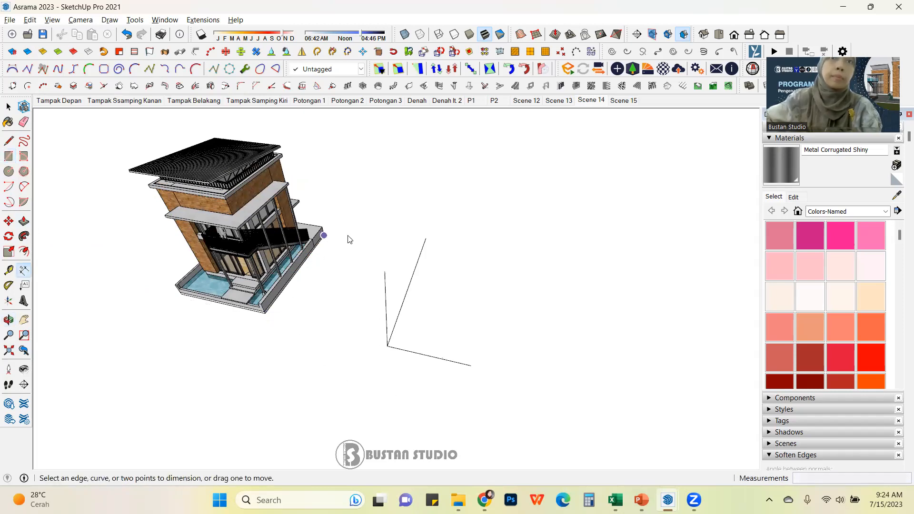
{"action": "left_click", "coordinate": [265, 313]}
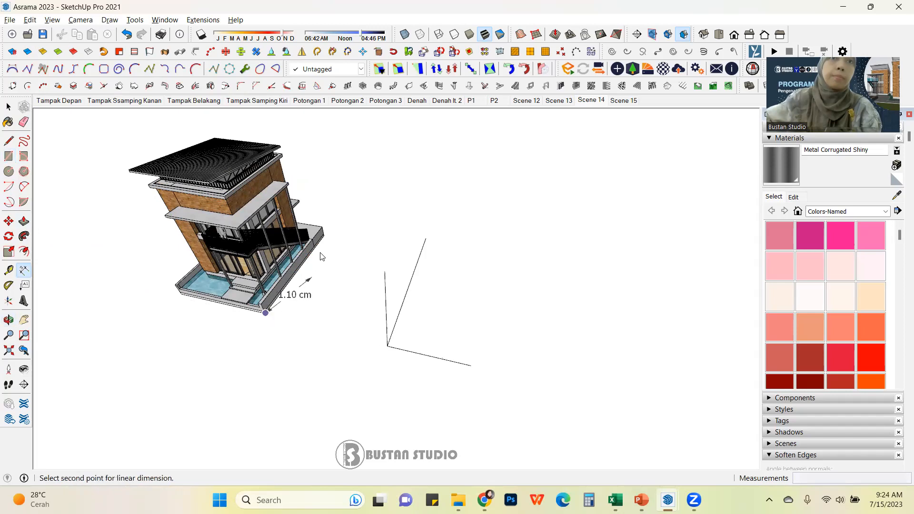
{"action": "left_click", "coordinate": [320, 239]}
{"action": "left_click", "coordinate": [354, 252]}
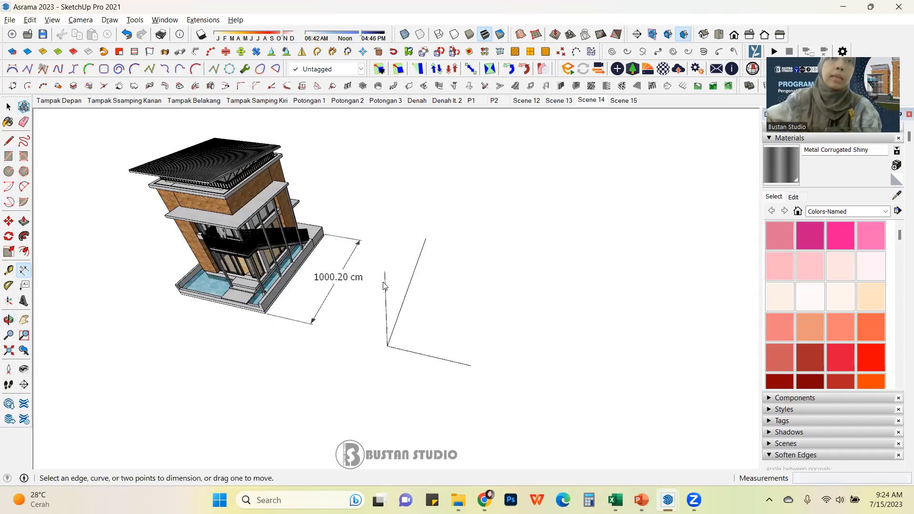
{"action": "scroll", "coordinate": [282, 291], "scroll_direction": "up", "scroll_amount": 6}
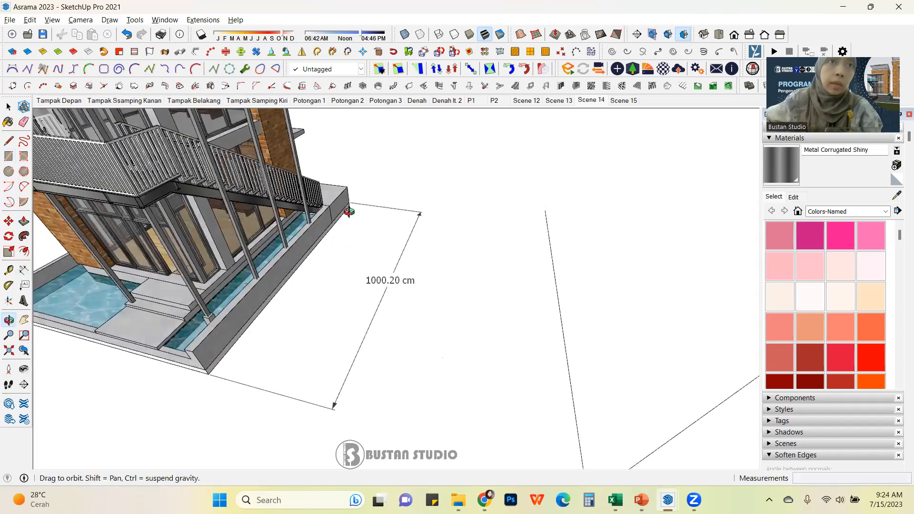
{"action": "key", "text": "ctrl+z"}
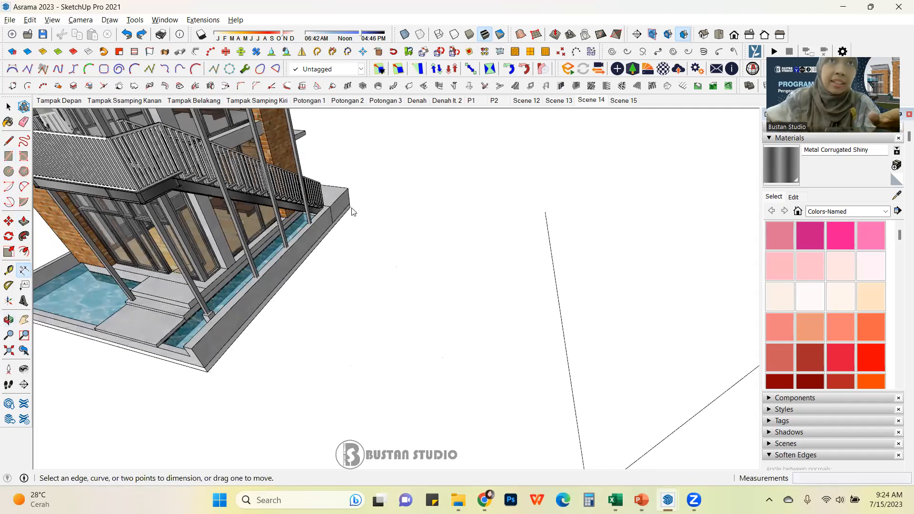
Step: Dimension the long side edge of the base platform between its corners with the Dimension tool
{"action": "left_click", "coordinate": [350, 207]}
{"action": "left_click", "coordinate": [208, 371]}
{"action": "left_click", "coordinate": [337, 392]}
{"action": "scroll", "coordinate": [459, 281], "scroll_direction": "down", "scroll_amount": 5}
{"action": "scroll", "coordinate": [377, 333], "scroll_direction": "up", "scroll_amount": 5}
Step: Dimension the front width of the base platform and return to the Select tool
{"action": "left_click", "coordinate": [379, 295]}
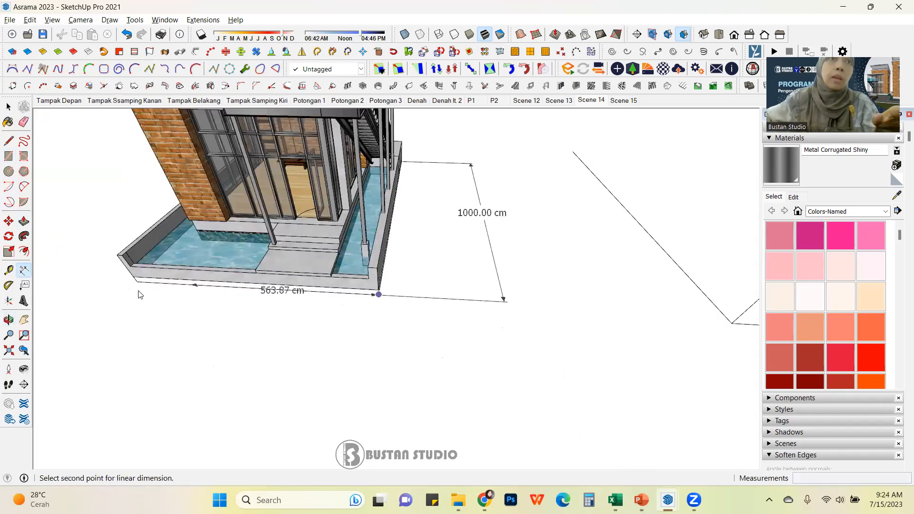
{"action": "left_click", "coordinate": [137, 289]}
{"action": "middle_click_drag", "start_coordinate": [135, 289], "coordinate": [110, 329]}
{"action": "left_click", "coordinate": [119, 337]}
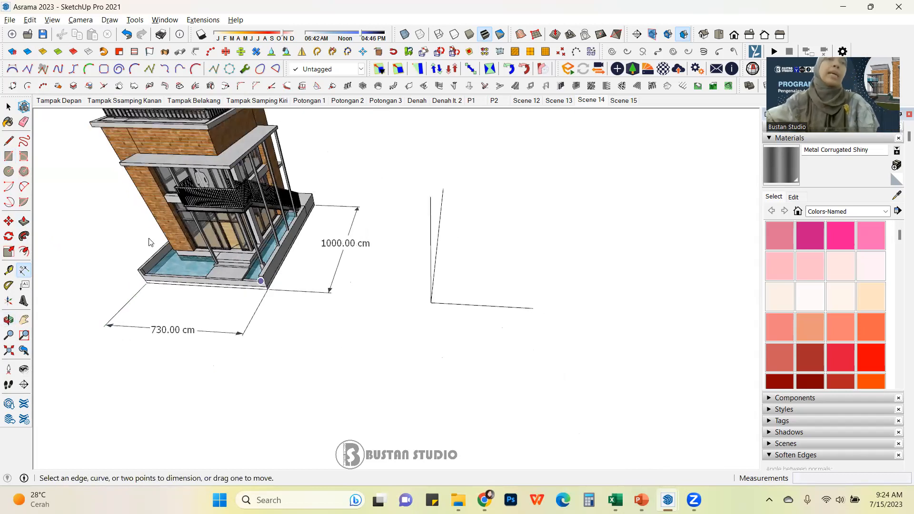
{"action": "left_click", "coordinate": [7, 108]}
{"action": "middle_click_drag", "start_coordinate": [324, 324], "coordinate": [395, 276]}
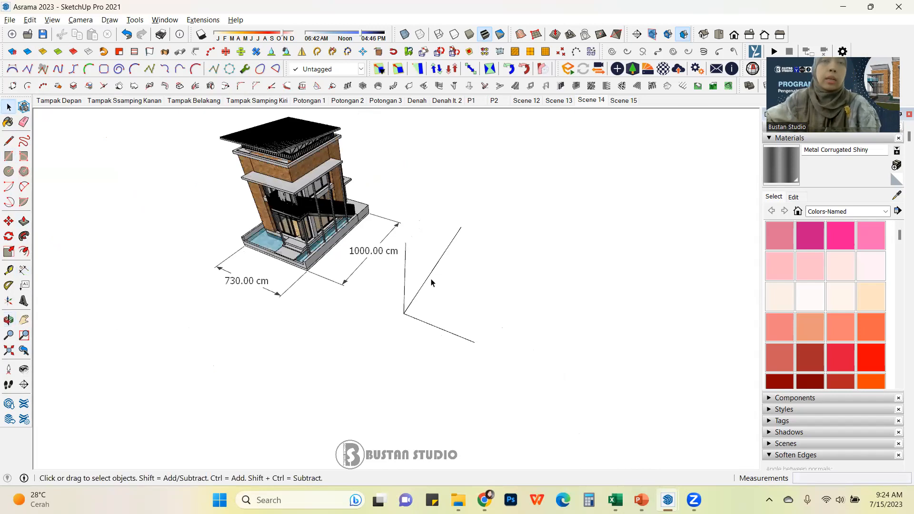
Step: Draw a 730 by 1000 cm rectangle from the axis origin with the Rectangle tool
{"action": "left_click", "coordinate": [409, 323]}
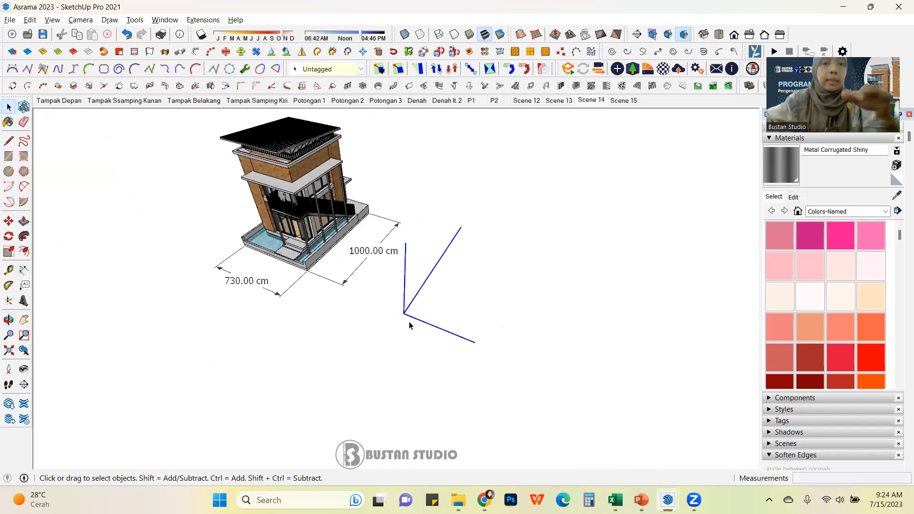
{"action": "left_click", "coordinate": [587, 287]}
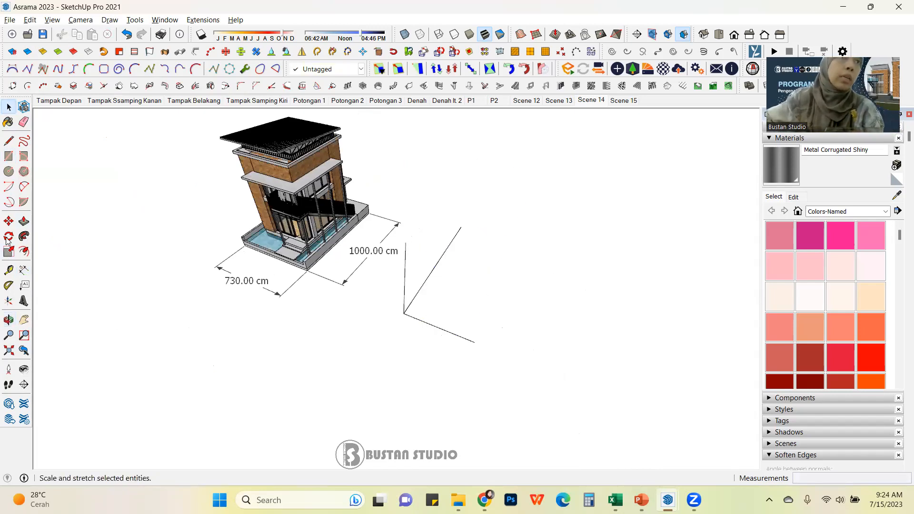
{"action": "left_click", "coordinate": [9, 156]}
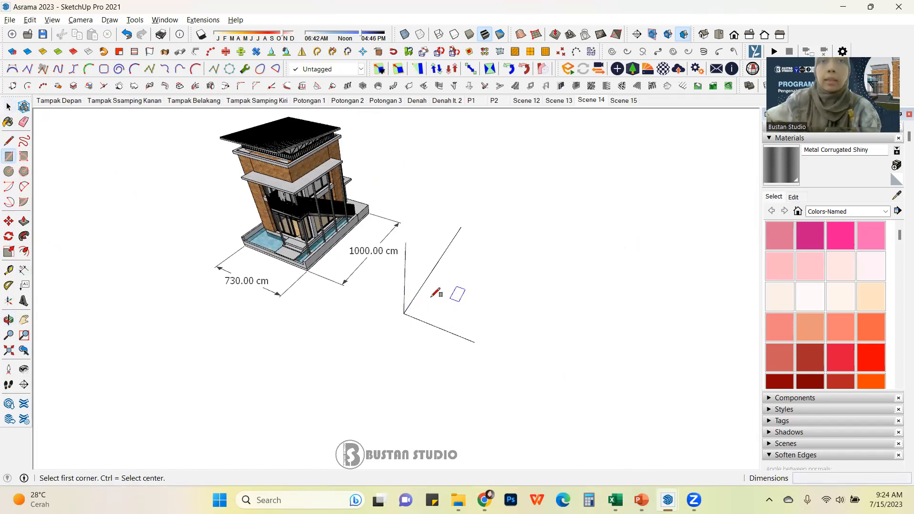
{"action": "left_click", "coordinate": [404, 313]}
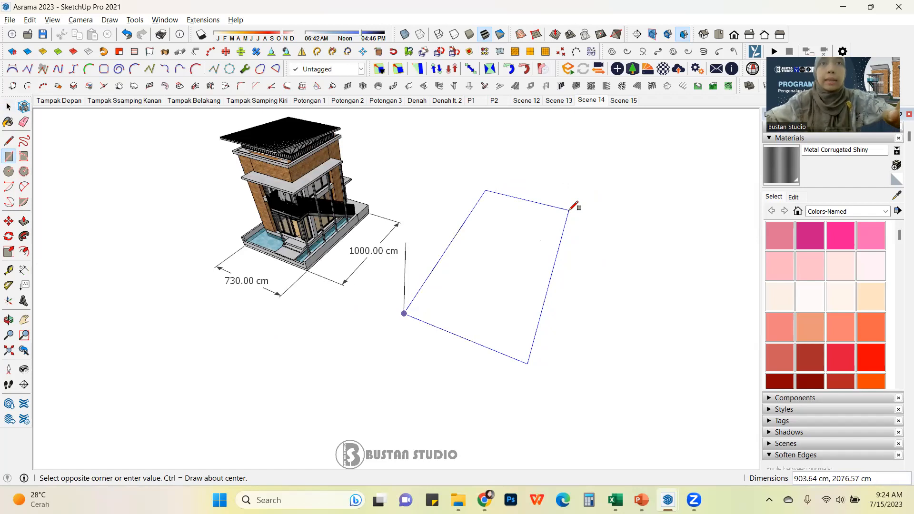
{"action": "type", "text": "730"}
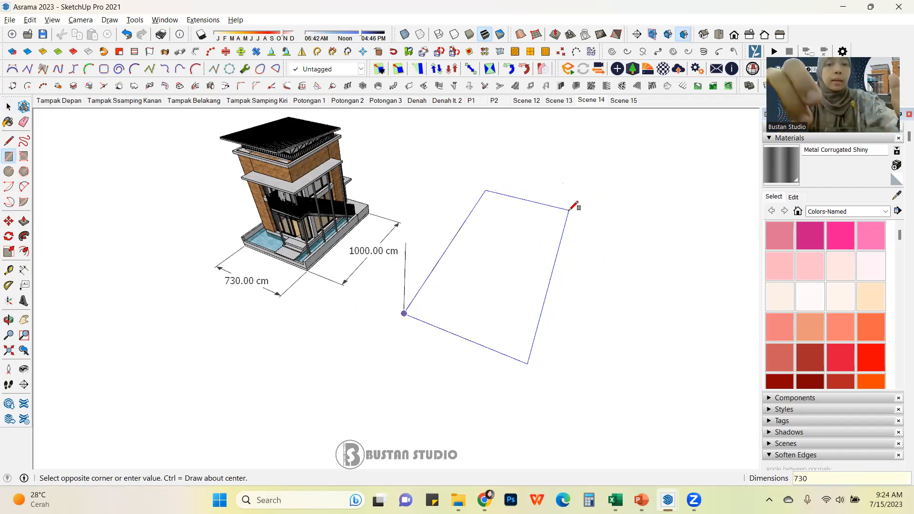
{"action": "type", "text": ",100"}
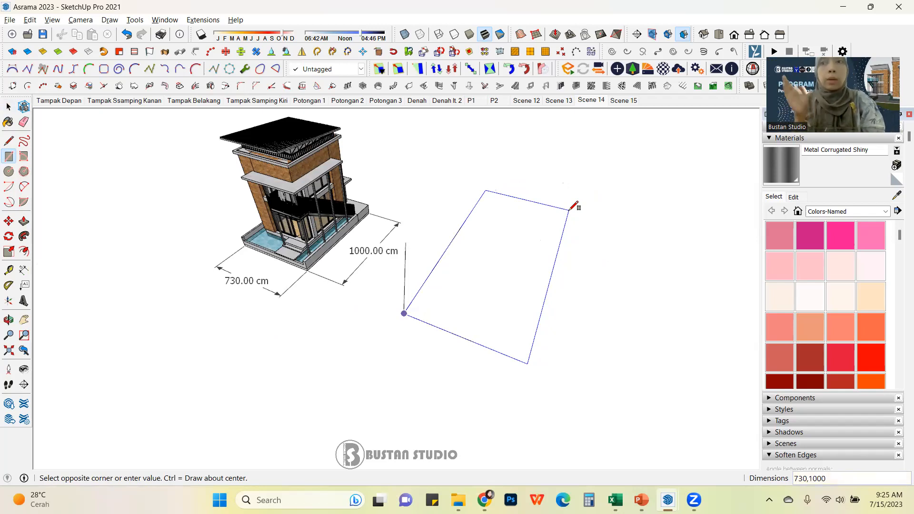
{"action": "type", "text": "0"}
{"action": "key", "text": "Return"}
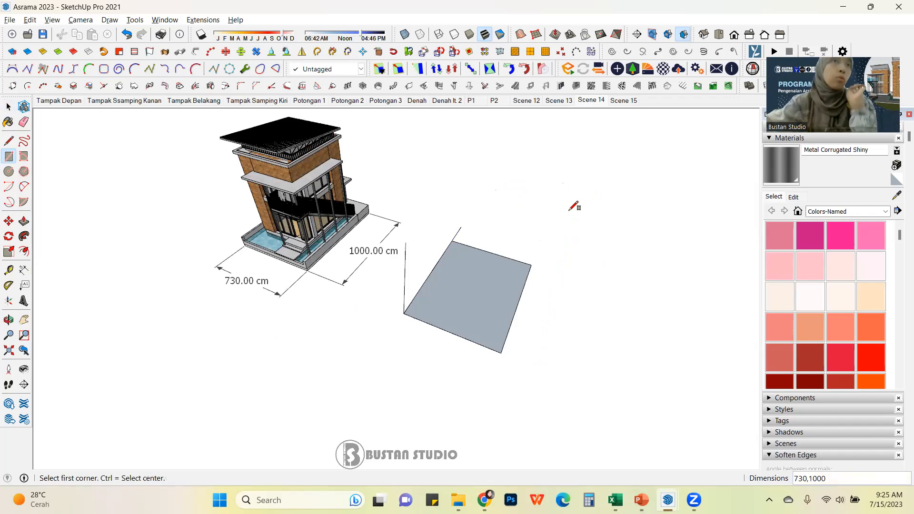
Step: Draw a second 730 by 1000 cm rectangle beside the first one
{"action": "left_click", "coordinate": [9, 107]}
{"action": "scroll", "coordinate": [90, 240], "scroll_direction": "down", "scroll_amount": 2}
{"action": "scroll", "coordinate": [307, 264], "scroll_direction": "up", "scroll_amount": 2}
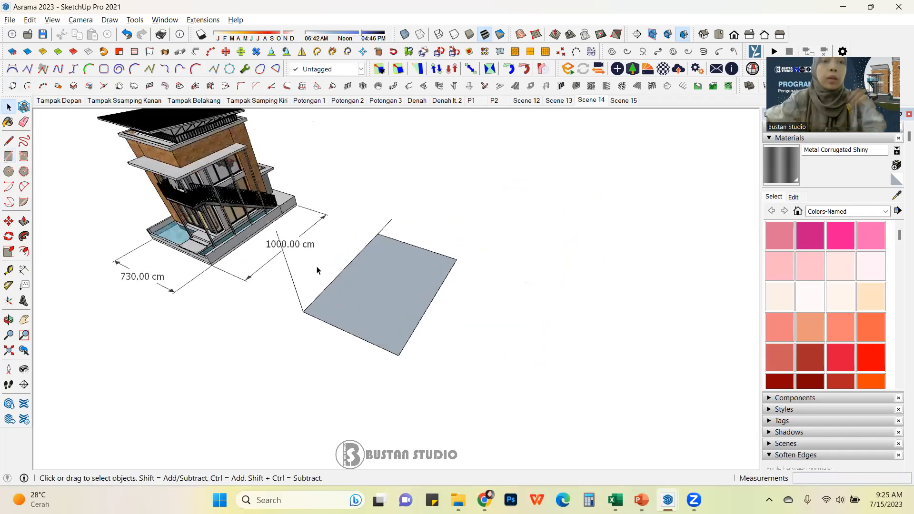
{"action": "key", "text": "r"}
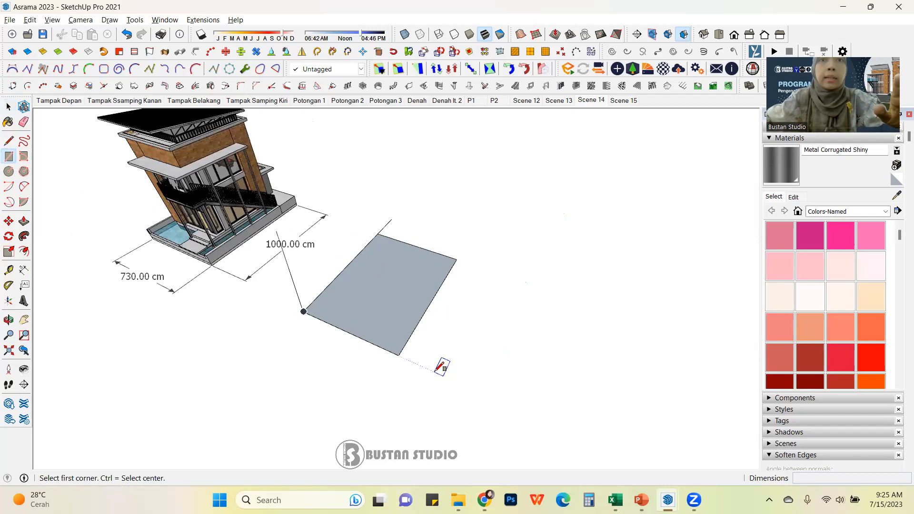
{"action": "left_click", "coordinate": [437, 371]}
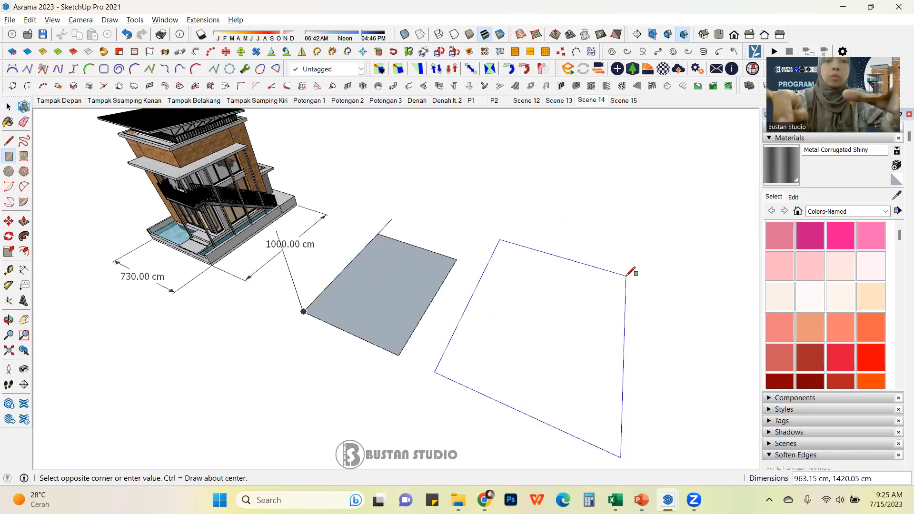
{"action": "type", "text": "730,1000"}
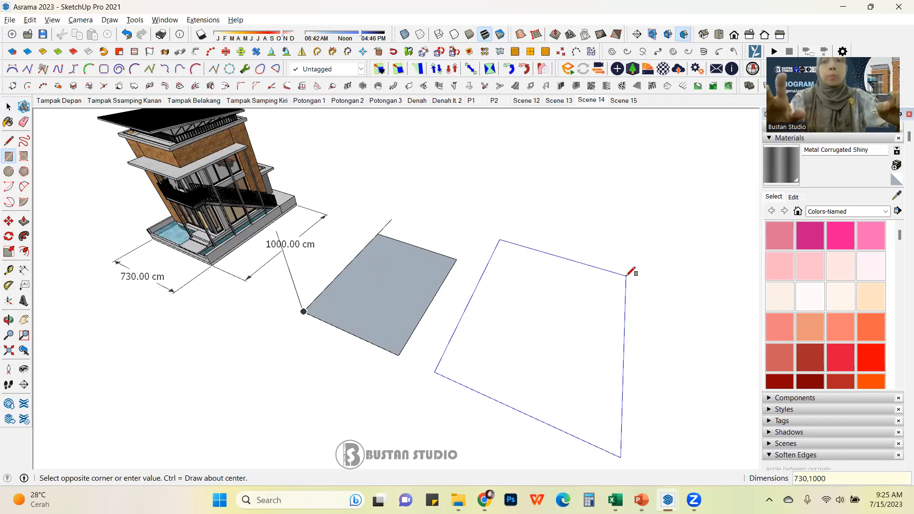
{"action": "key", "text": "Return"}
{"action": "key", "text": "space"}
Step: Draw a third rectangle beside the others, then resize it to 730 by 1000 cm by entering its dimensions
{"action": "scroll", "coordinate": [481, 284], "scroll_direction": "down", "scroll_amount": 3}
{"action": "middle_click_drag", "start_coordinate": [647, 354], "coordinate": [460, 311]}
{"action": "scroll", "coordinate": [415, 306], "scroll_direction": "down", "scroll_amount": 3}
{"action": "scroll", "coordinate": [506, 261], "scroll_direction": "up", "scroll_amount": 2}
{"action": "scroll", "coordinate": [507, 262], "scroll_direction": "up", "scroll_amount": 1}
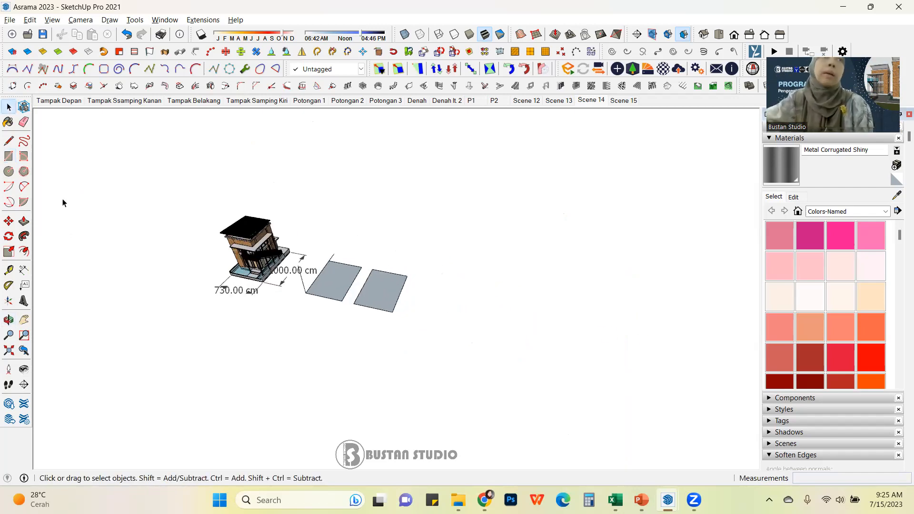
{"action": "left_click", "coordinate": [8, 156]}
{"action": "scroll", "coordinate": [452, 324], "scroll_direction": "up", "scroll_amount": 2}
{"action": "scroll", "coordinate": [408, 314], "scroll_direction": "up", "scroll_amount": 1}
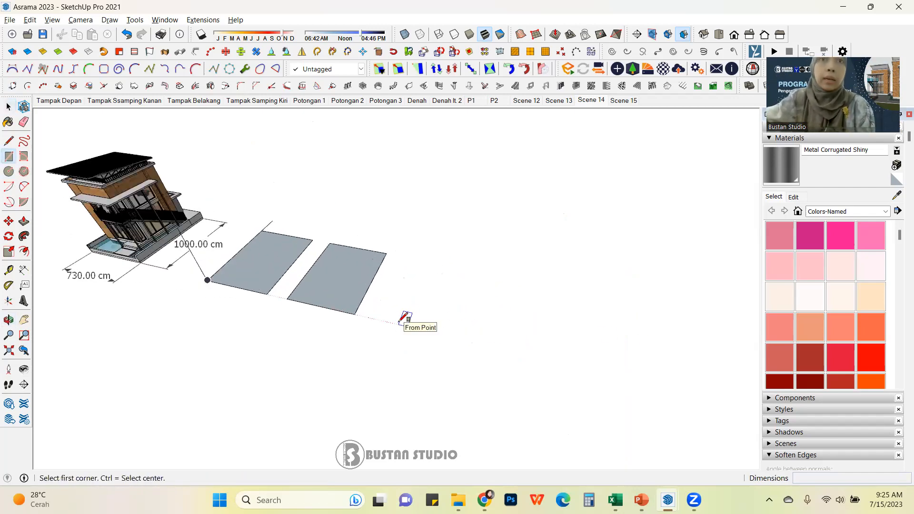
{"action": "left_click", "coordinate": [399, 325]}
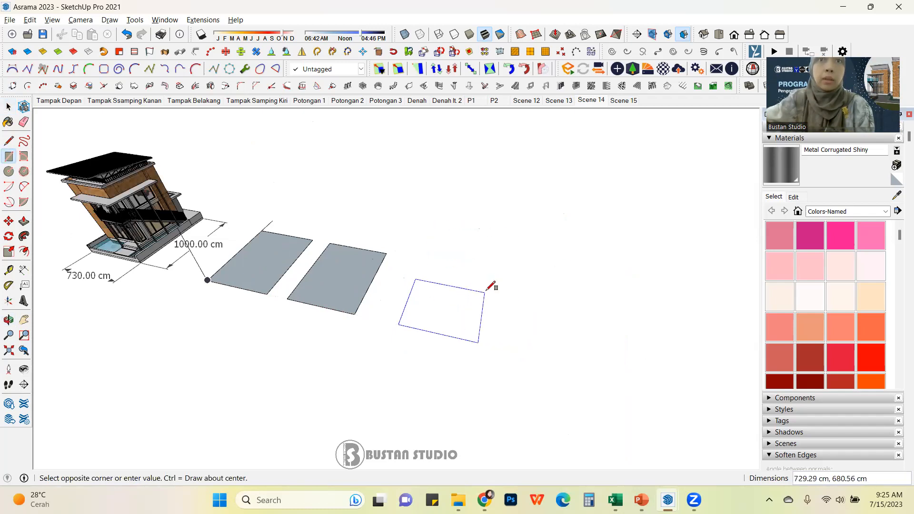
{"action": "left_click", "coordinate": [486, 290]}
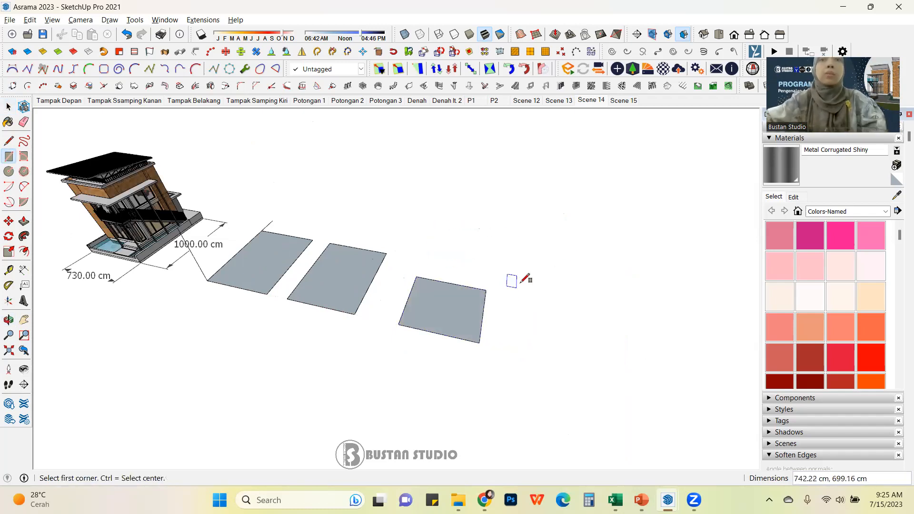
{"action": "type", "text": "730"}
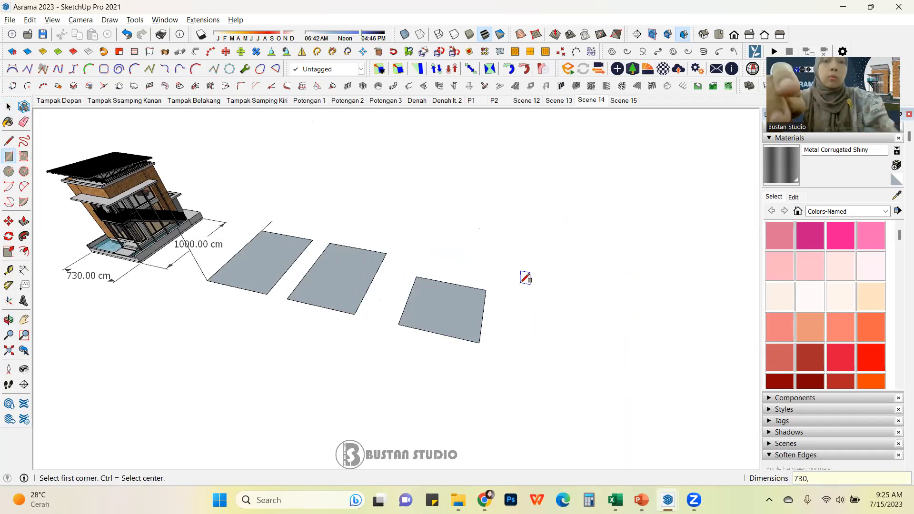
{"action": "type", "text": ",1000"}
{"action": "key", "text": "Return"}
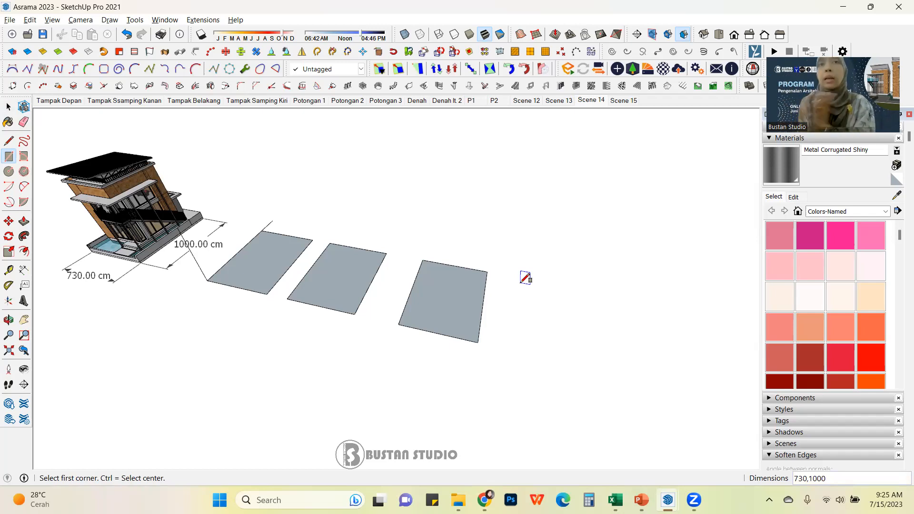
Step: Open Entity Info and select the third rectangle's face and edges to inspect their properties
{"action": "key", "text": "space"}
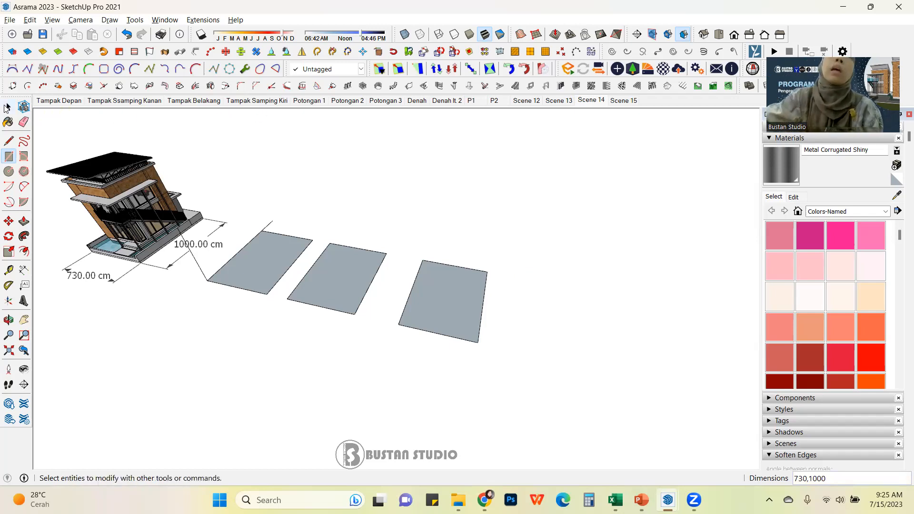
{"action": "left_click", "coordinate": [441, 315]}
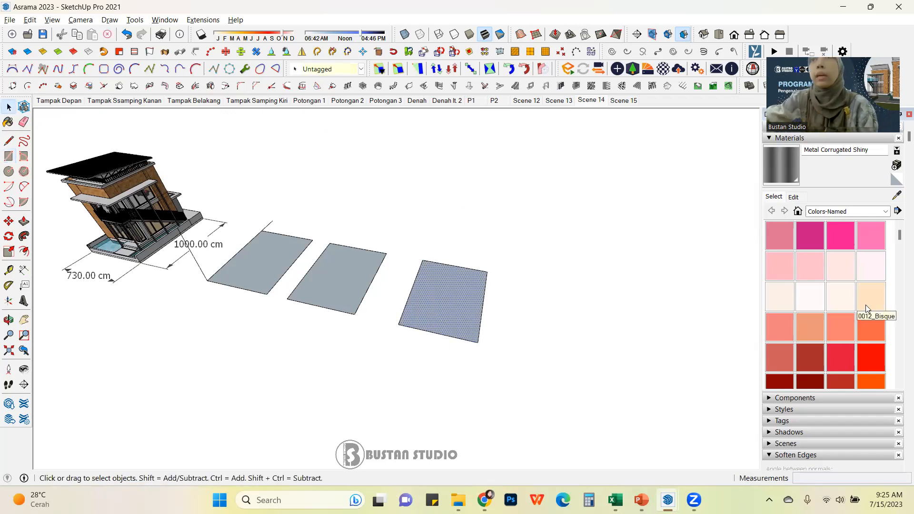
{"action": "left_click_drag", "start_coordinate": [860, 36], "coordinate": [687, 32]}
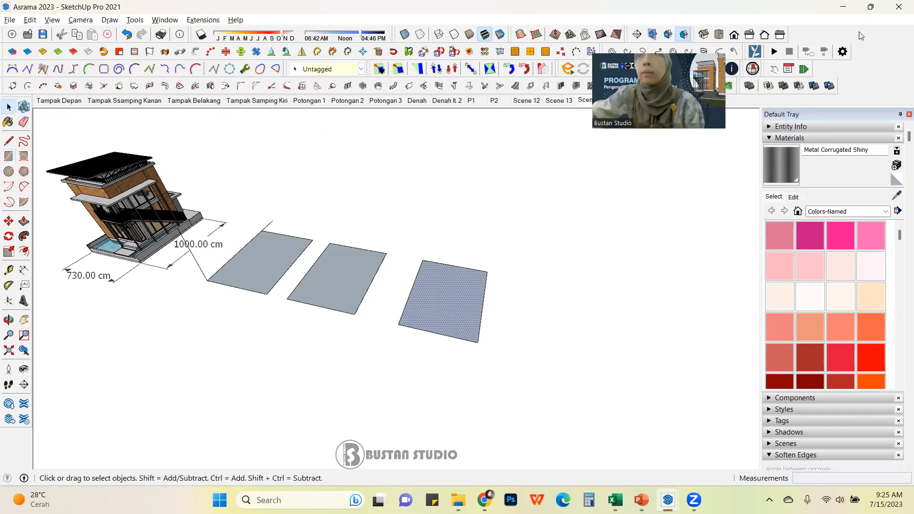
{"action": "left_click", "coordinate": [810, 127]}
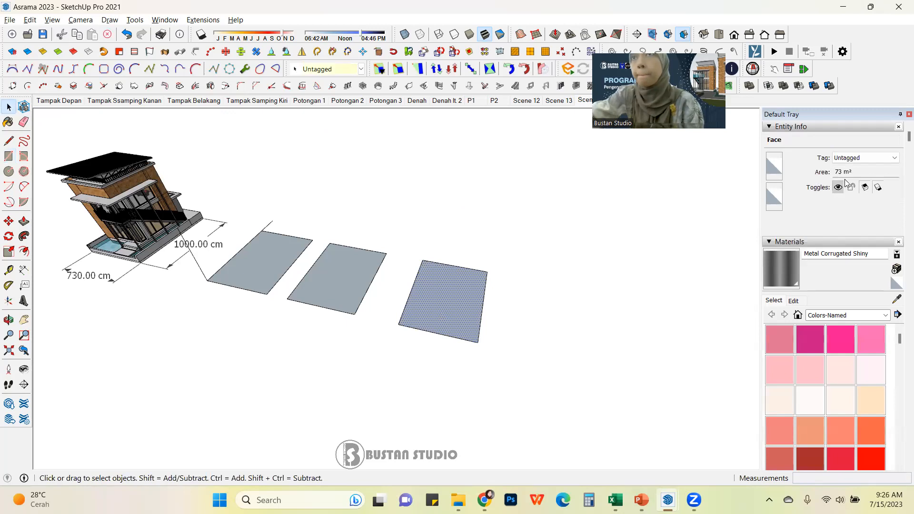
{"action": "left_click", "coordinate": [459, 268]}
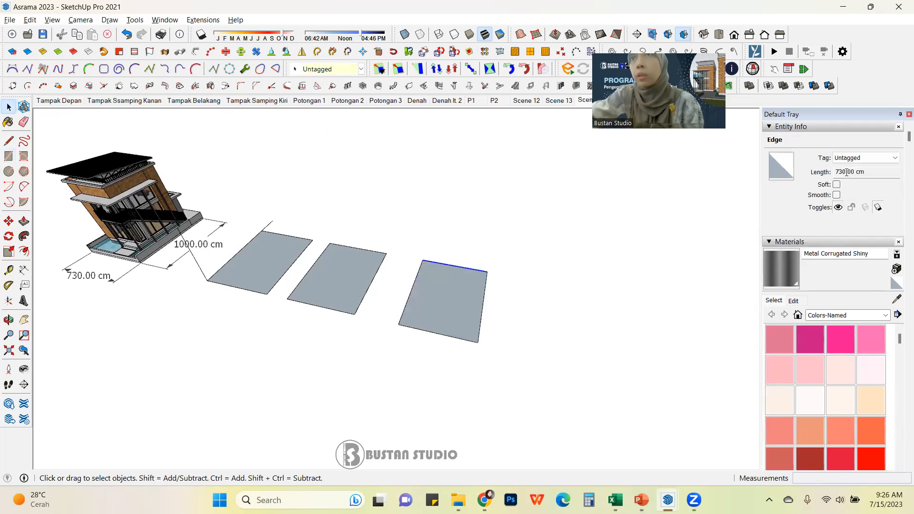
{"action": "left_click", "coordinate": [510, 304]}
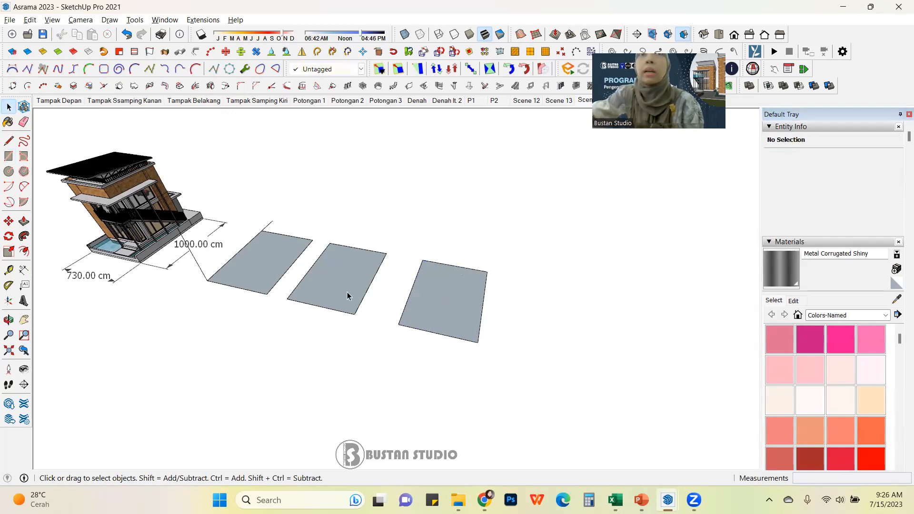
{"action": "left_click", "coordinate": [322, 282]}
{"action": "left_click", "coordinate": [476, 307]}
{"action": "left_click", "coordinate": [483, 307]}
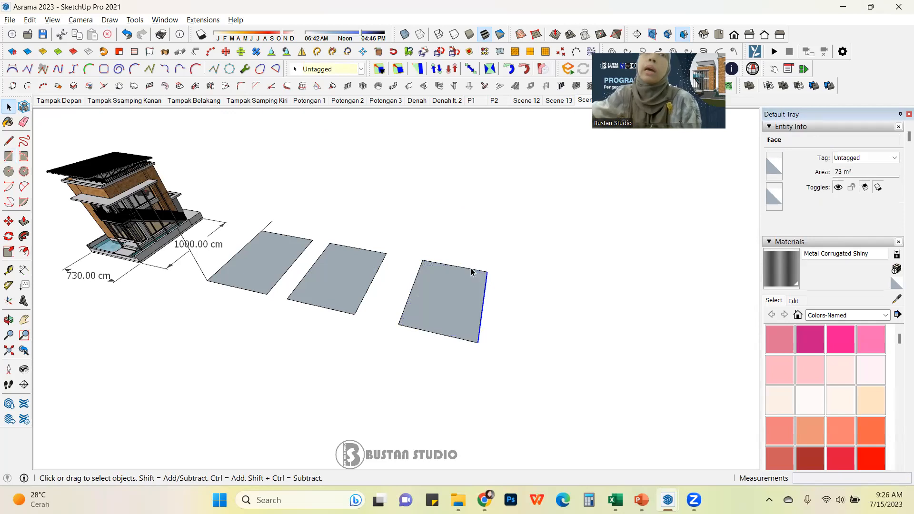
{"action": "left_click", "coordinate": [471, 269]}
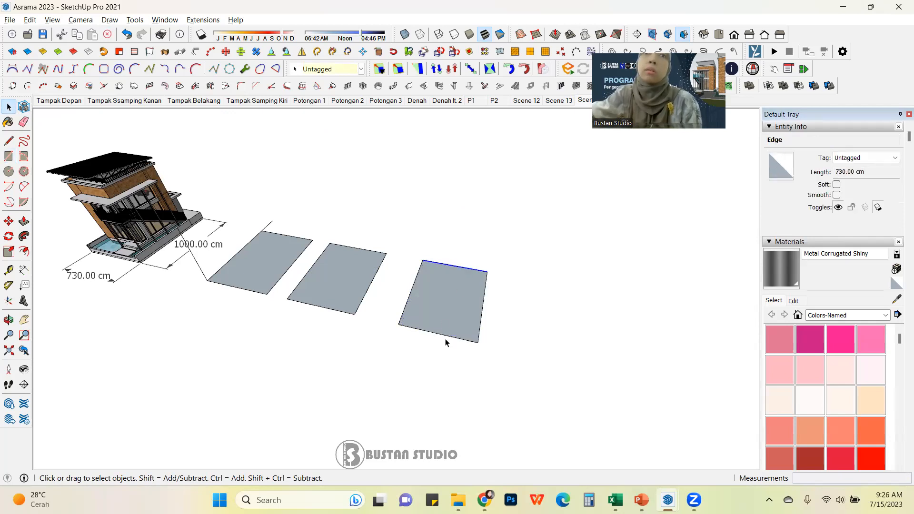
{"action": "left_click", "coordinate": [450, 336]}
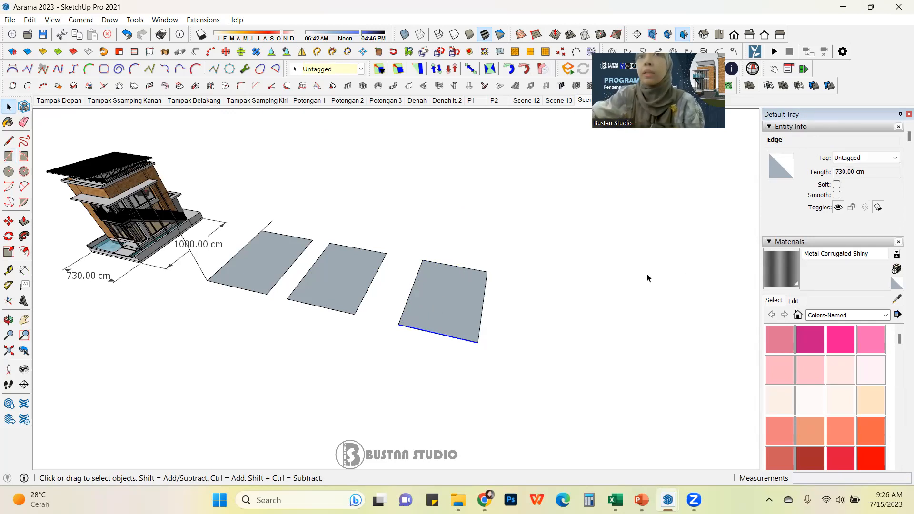
Step: Inspect the length fields of the third rectangle's top and side edges in Entity Info
{"action": "left_click", "coordinate": [818, 126]}
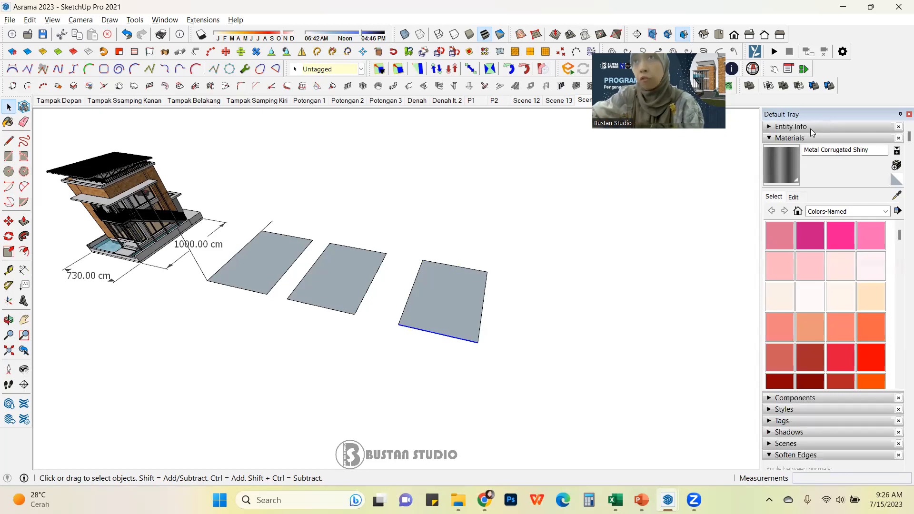
{"action": "left_click", "coordinate": [813, 128]}
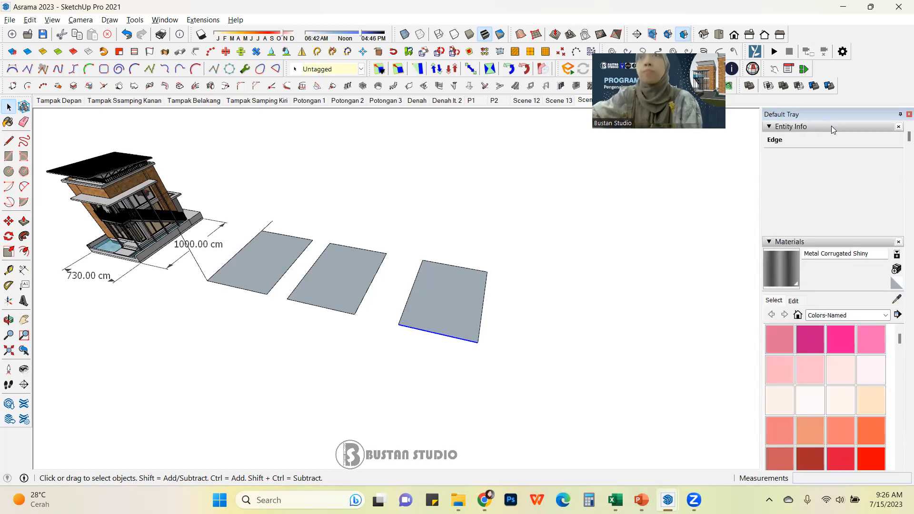
{"action": "left_click", "coordinate": [461, 267]}
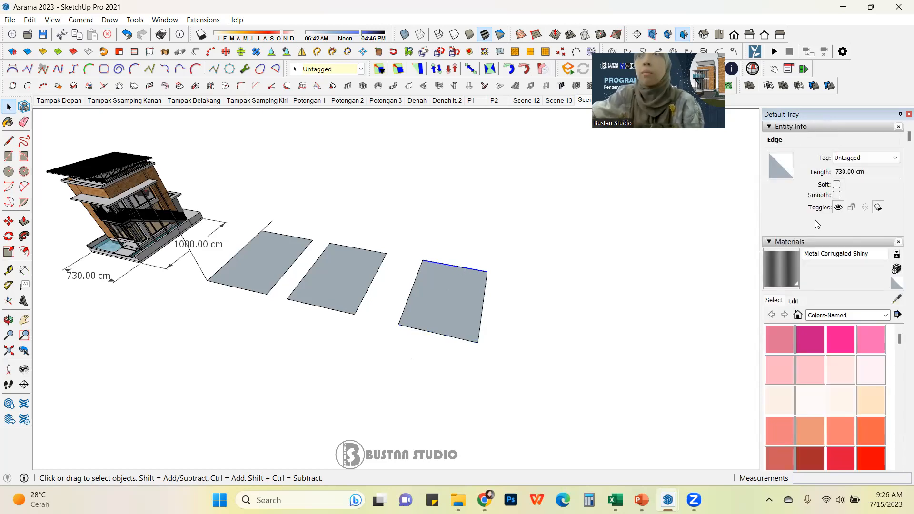
{"action": "left_click", "coordinate": [804, 172]}
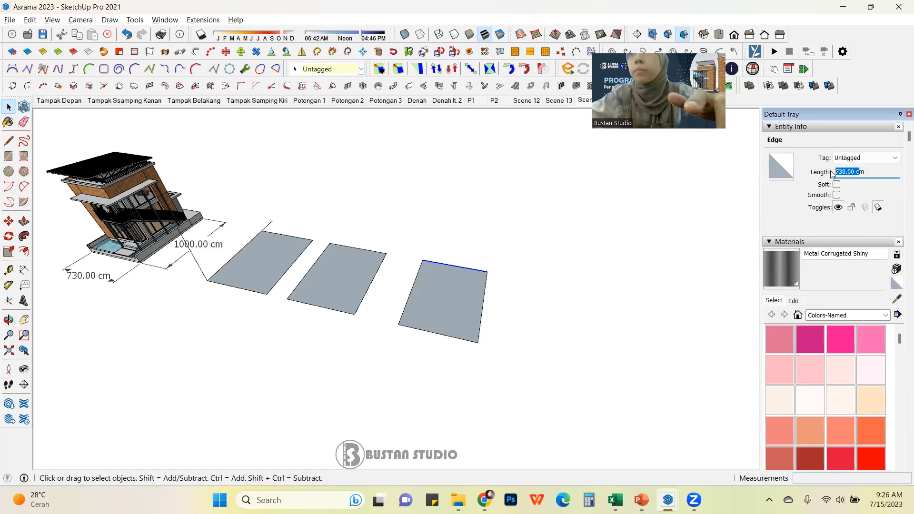
{"action": "left_click", "coordinate": [853, 172]}
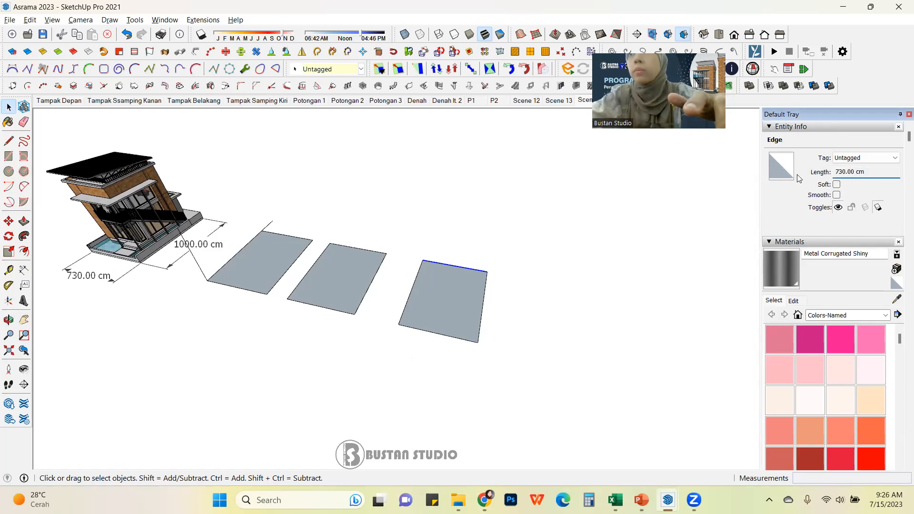
{"action": "left_click", "coordinate": [486, 292]}
{"action": "left_click", "coordinate": [445, 295]}
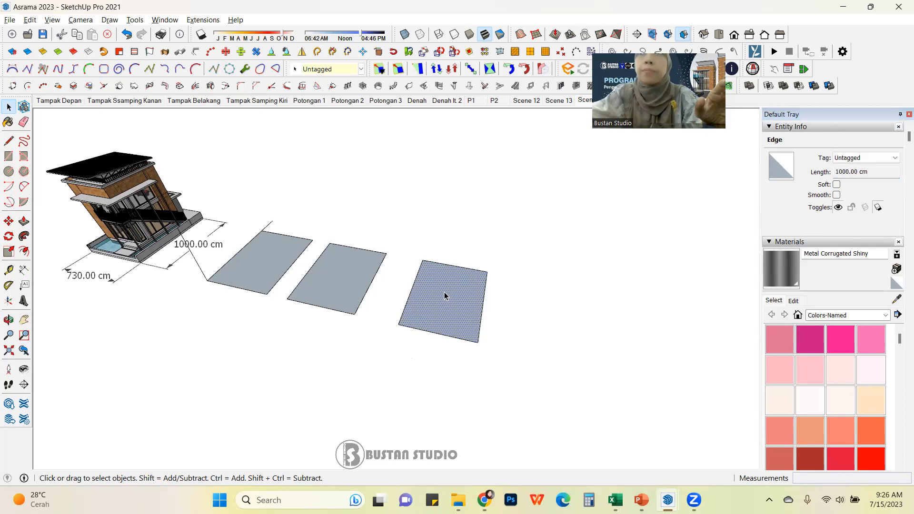
{"action": "left_click", "coordinate": [484, 298]}
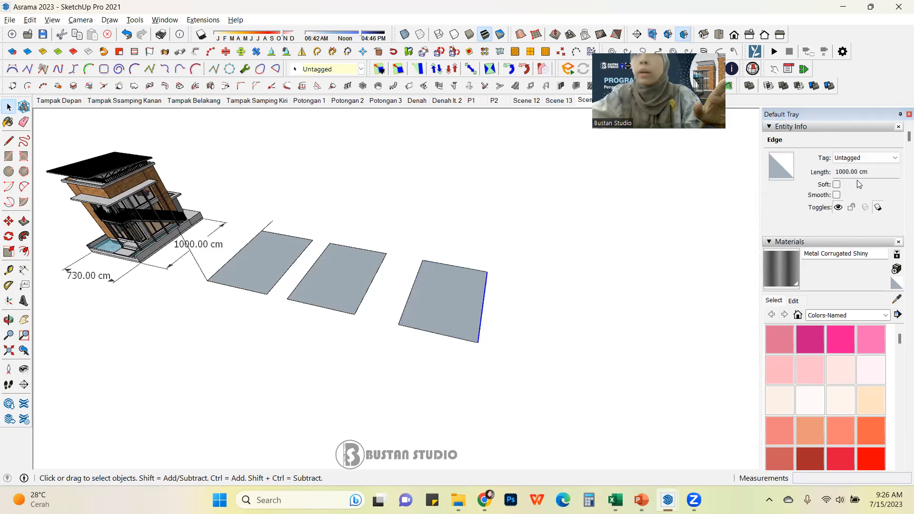
{"action": "double_click", "coordinate": [842, 172]}
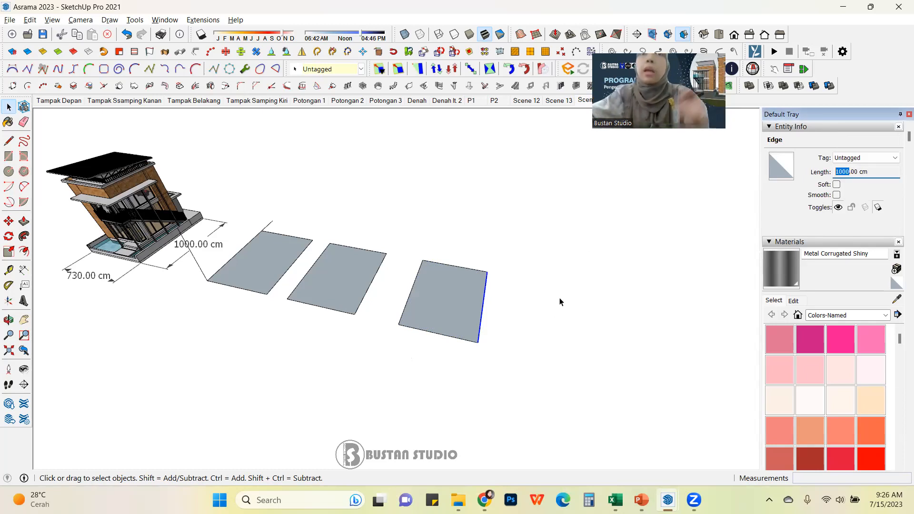
{"action": "left_click", "coordinate": [485, 296]}
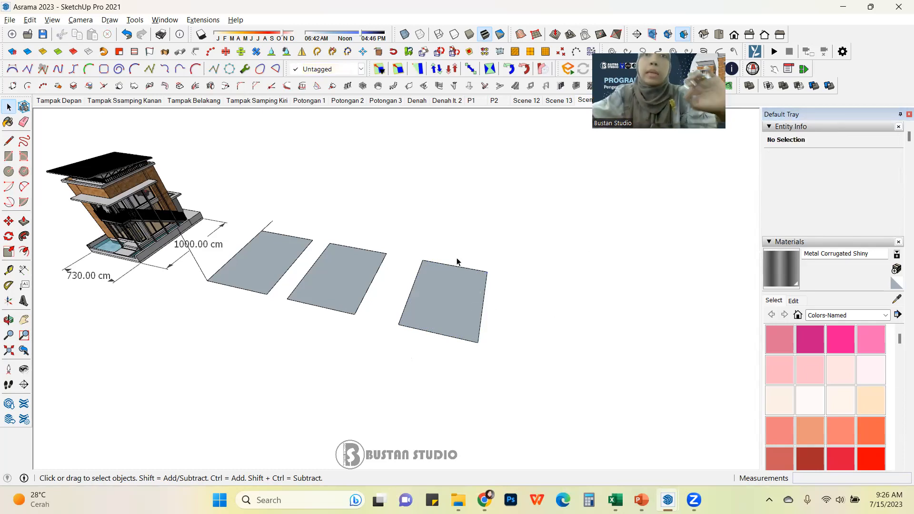
Step: Copy the third rectangle's side edge 600 cm along its top edge and erase the excess strip, trimming its width to 600 cm
{"action": "middle_click_drag", "start_coordinate": [438, 288], "coordinate": [456, 283]}
{"action": "scroll", "coordinate": [456, 284], "scroll_direction": "up", "scroll_amount": 2}
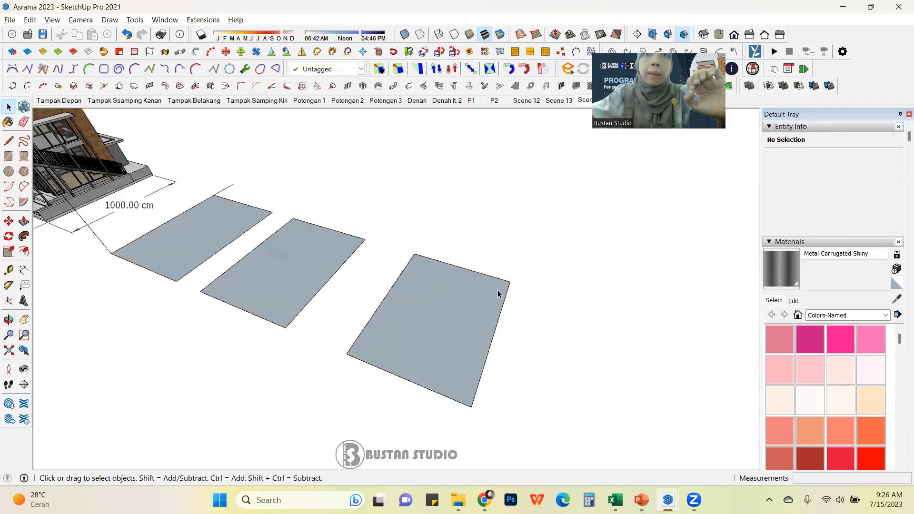
{"action": "scroll", "coordinate": [489, 311], "scroll_direction": "down", "scroll_amount": 1}
{"action": "scroll", "coordinate": [489, 309], "scroll_direction": "down", "scroll_amount": 1}
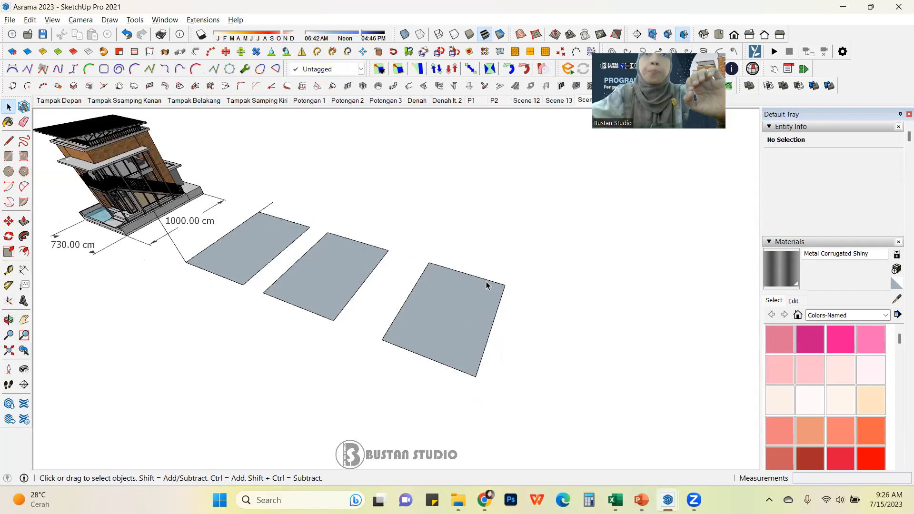
{"action": "left_click", "coordinate": [487, 282]}
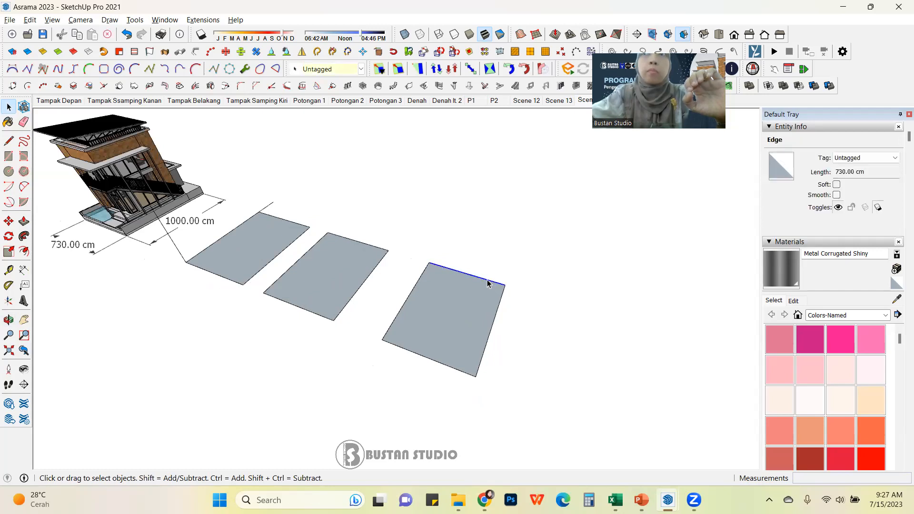
{"action": "left_click", "coordinate": [421, 276]}
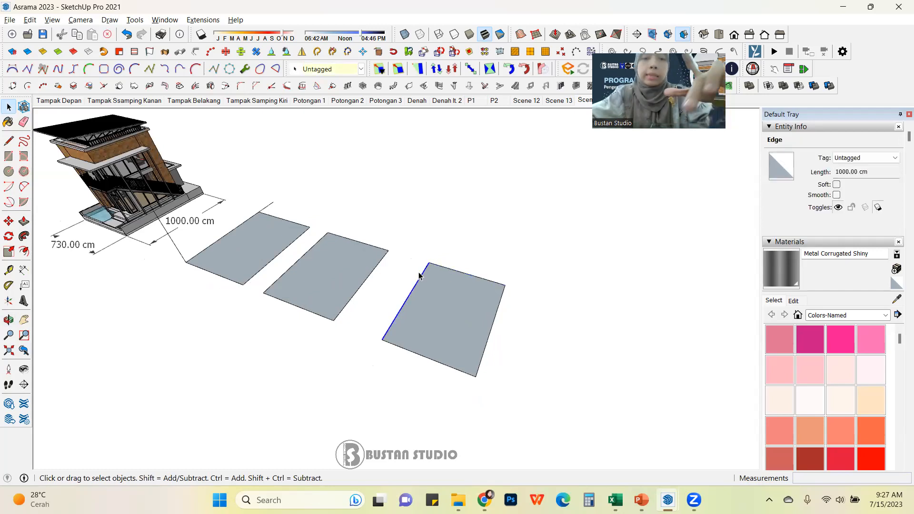
{"action": "key", "text": "m"}
{"action": "left_click", "coordinate": [428, 262]}
{"action": "key", "text": "ctrl"}
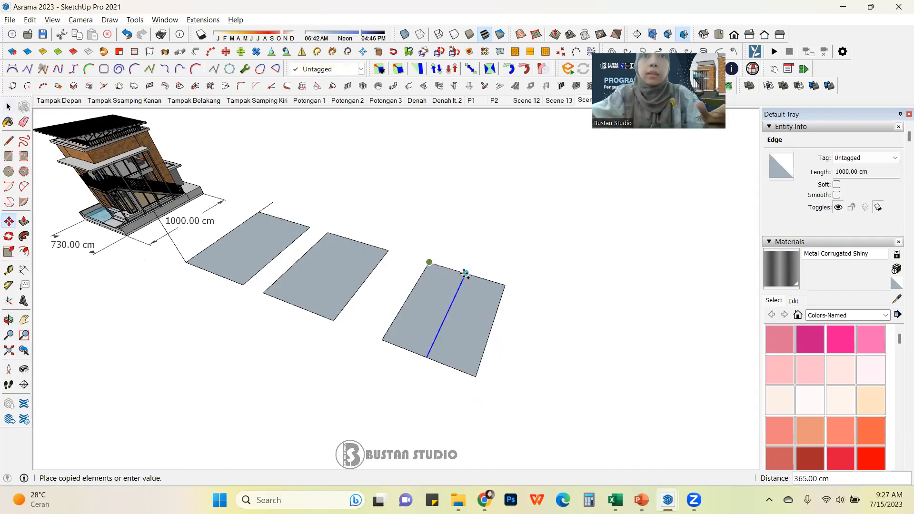
{"action": "type", "text": "600"}
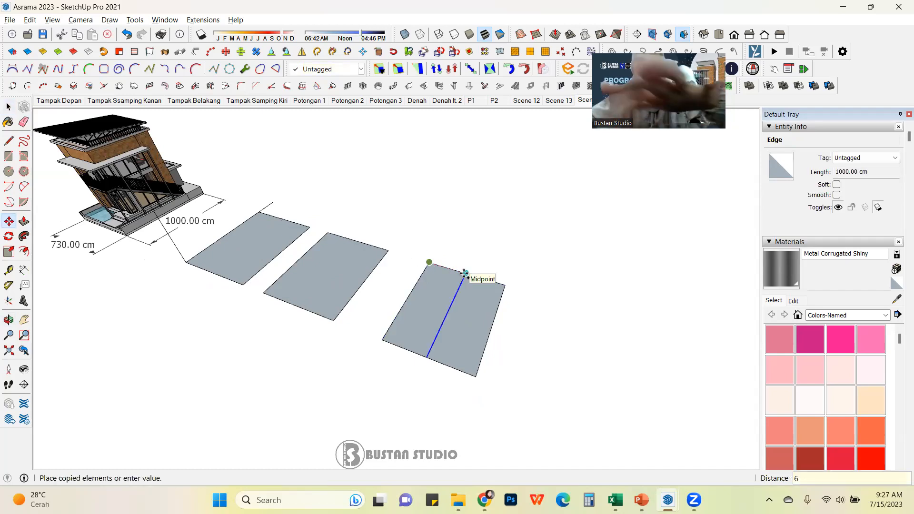
{"action": "key", "text": "Return"}
{"action": "left_click", "coordinate": [24, 123]}
{"action": "left_click_drag", "start_coordinate": [506, 292], "coordinate": [454, 386]}
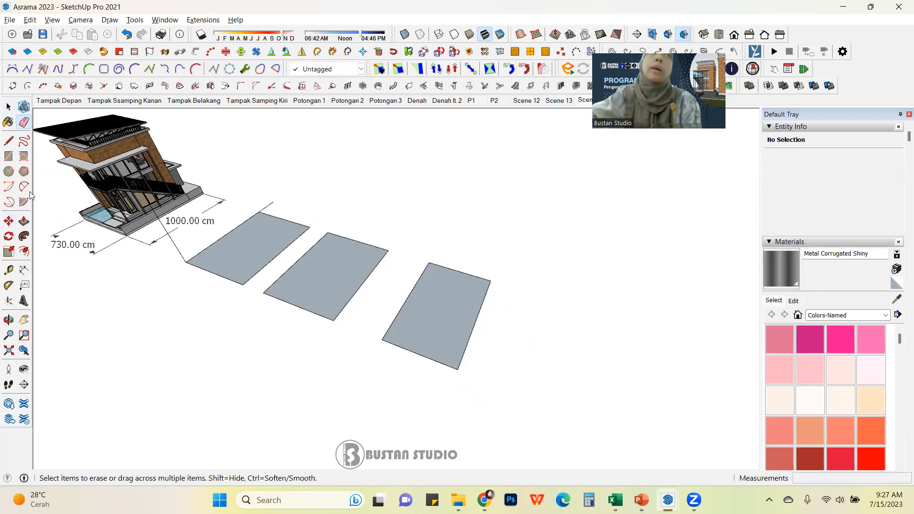
Step: Move the third rectangle's top edge 500 cm along the green axis to shorten the rectangle
{"action": "left_click", "coordinate": [8, 107]}
{"action": "left_click", "coordinate": [461, 275]}
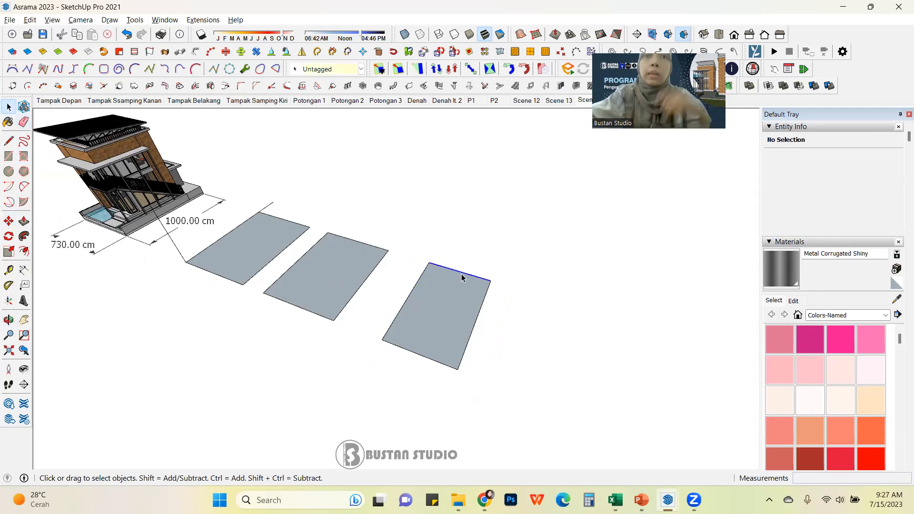
{"action": "key", "text": "m"}
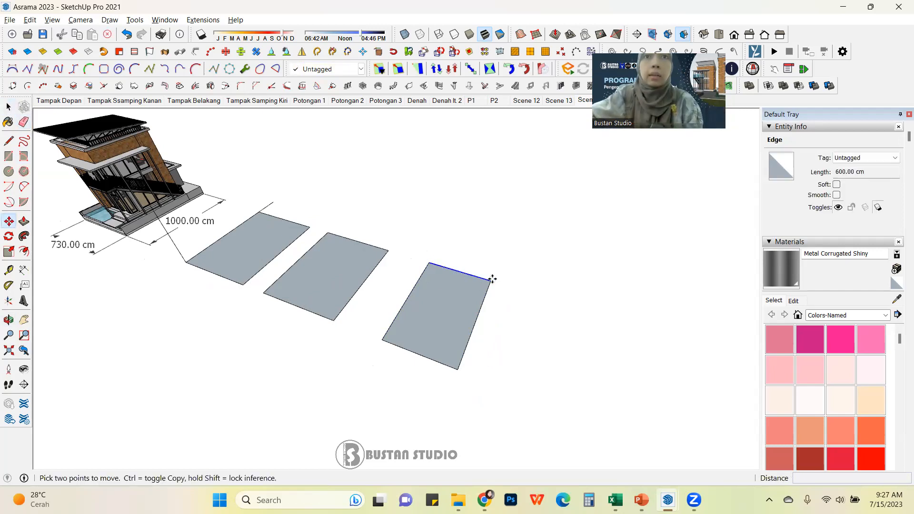
{"action": "left_click", "coordinate": [491, 279]}
{"action": "key", "text": "Escape"}
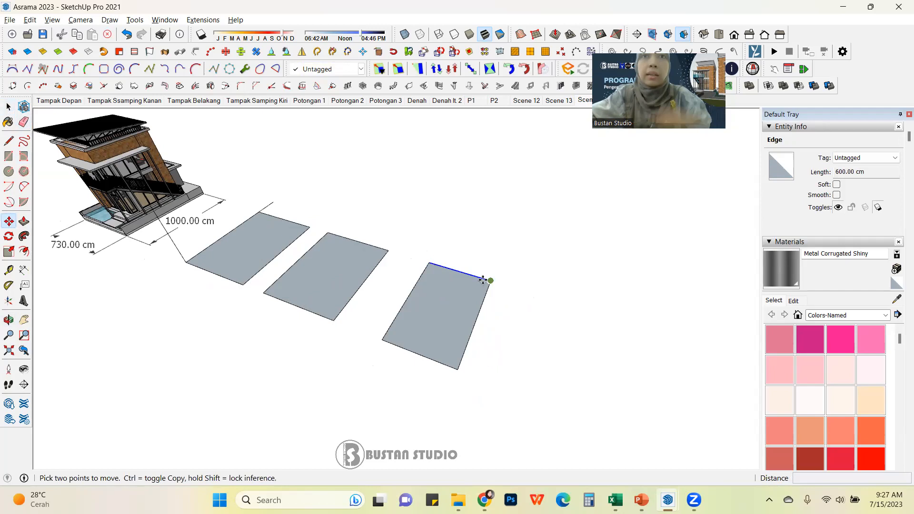
{"action": "left_click", "coordinate": [488, 280]}
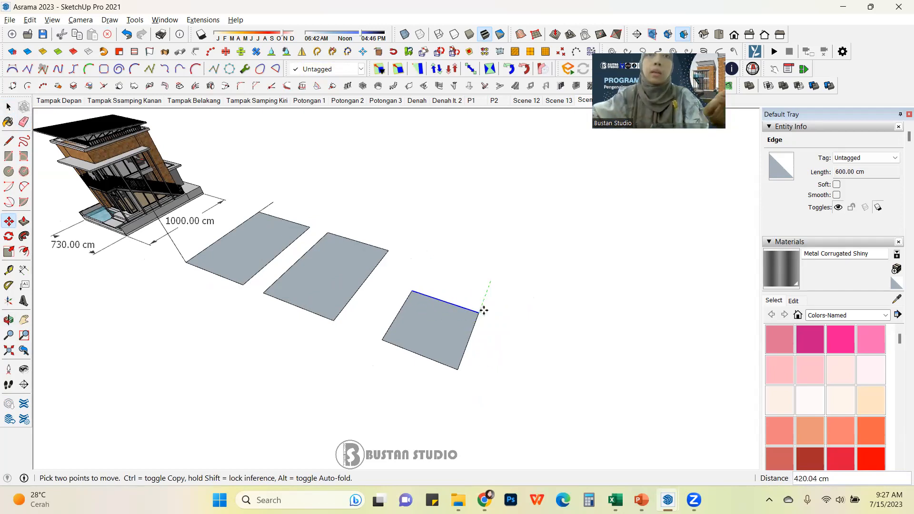
{"action": "type", "text": "5"}
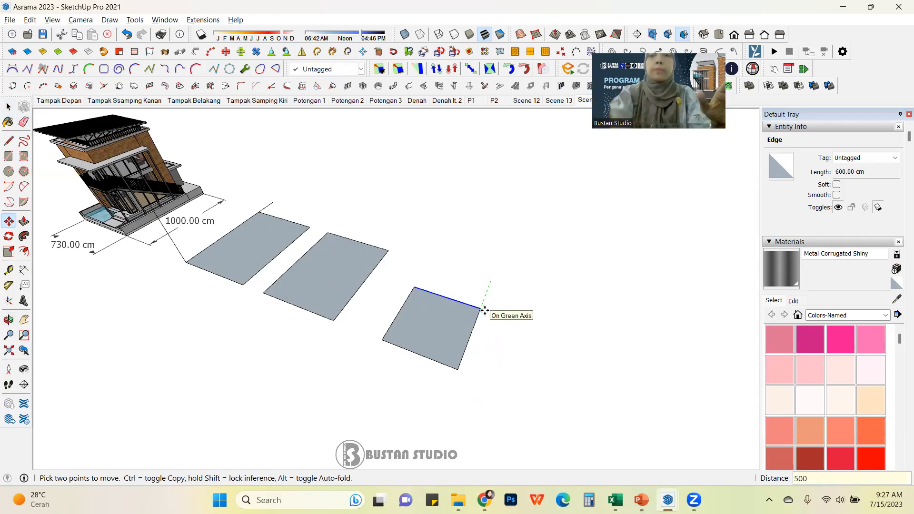
{"action": "type", "text": "00"}
{"action": "key", "text": "Return"}
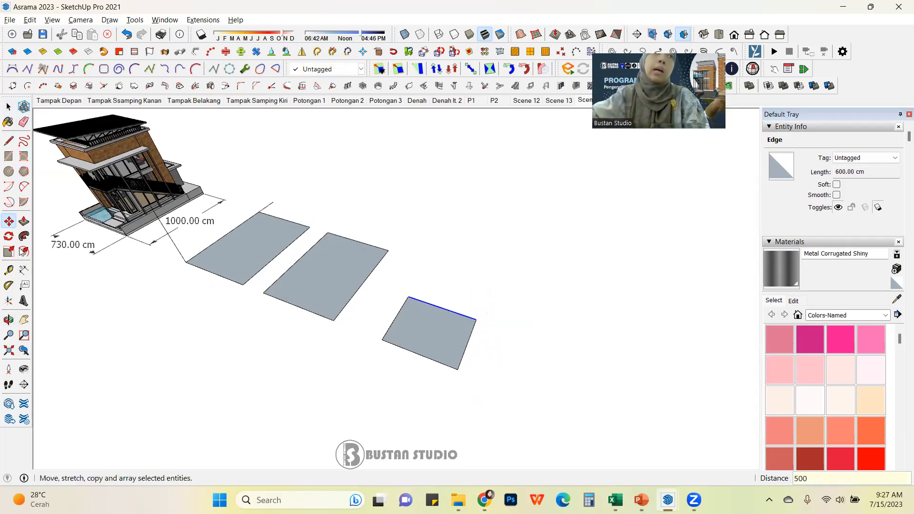
Step: Dimension the third rectangle's shortened side
{"action": "left_click", "coordinate": [24, 270]}
{"action": "left_click", "coordinate": [458, 370]}
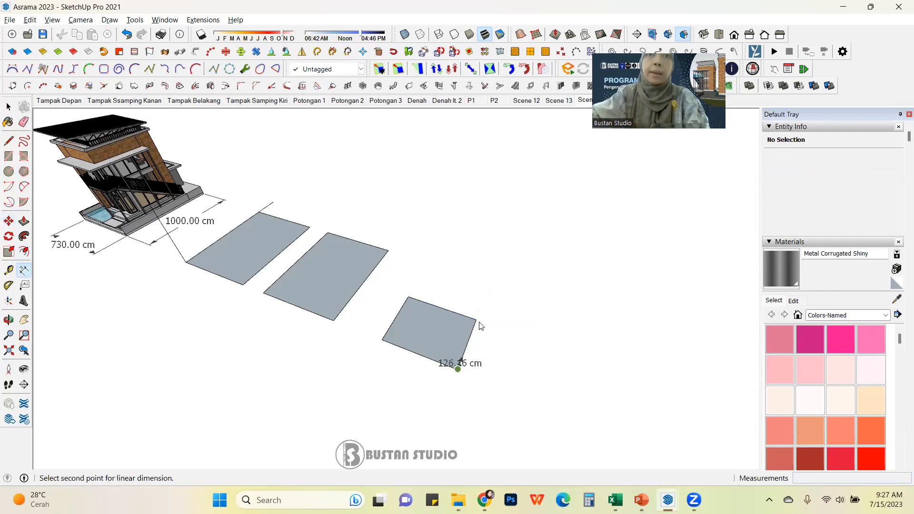
{"action": "left_click", "coordinate": [476, 320]}
{"action": "left_click", "coordinate": [502, 347]}
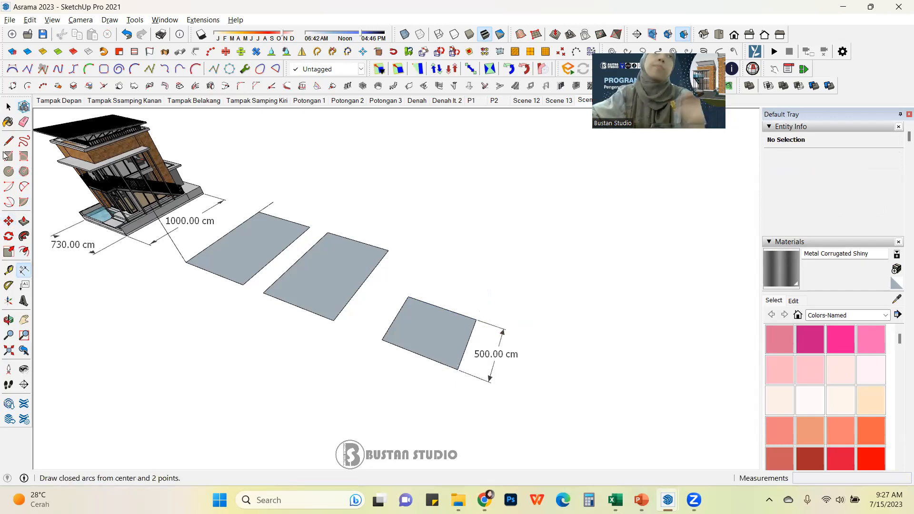
Step: Orbit and zoom around the rectangles, selecting the second rectangle's face to examine it
{"action": "left_click", "coordinate": [9, 108]}
{"action": "middle_click_drag", "start_coordinate": [547, 280], "coordinate": [366, 291]}
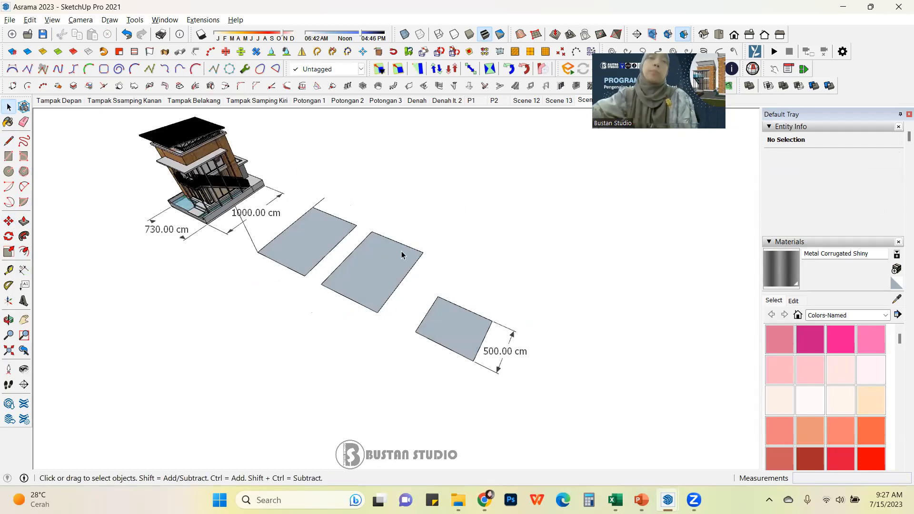
{"action": "middle_click_drag", "start_coordinate": [432, 283], "coordinate": [459, 267]}
{"action": "scroll", "coordinate": [433, 268], "scroll_direction": "up", "scroll_amount": 5}
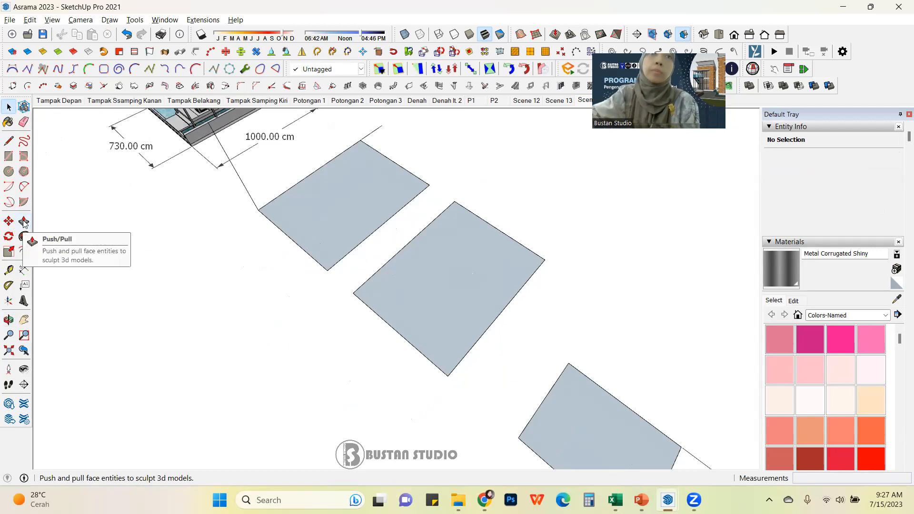
{"action": "middle_click_drag", "start_coordinate": [547, 296], "coordinate": [128, 261]}
{"action": "left_click", "coordinate": [524, 296]}
{"action": "middle_click_drag", "start_coordinate": [433, 353], "coordinate": [347, 266]}
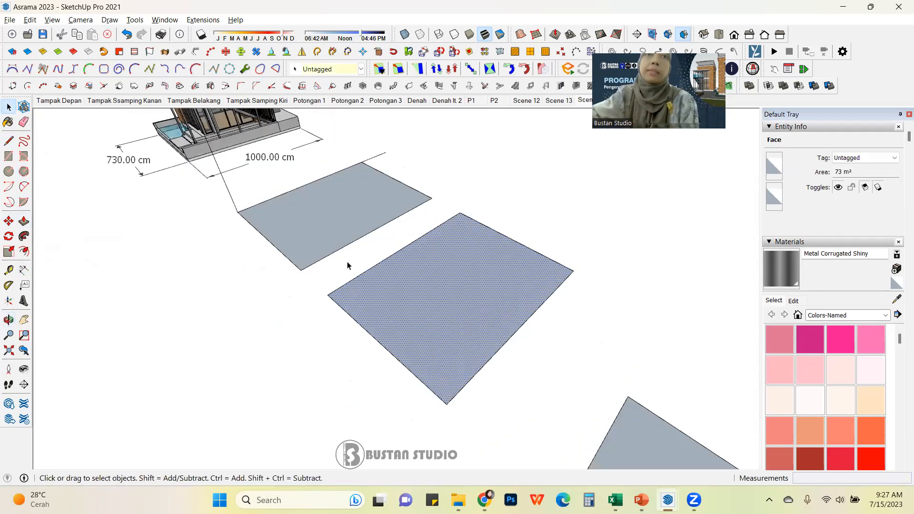
{"action": "scroll", "coordinate": [354, 262], "scroll_direction": "up", "scroll_amount": 2}
{"action": "left_click", "coordinate": [362, 216]}
{"action": "left_click", "coordinate": [477, 318]}
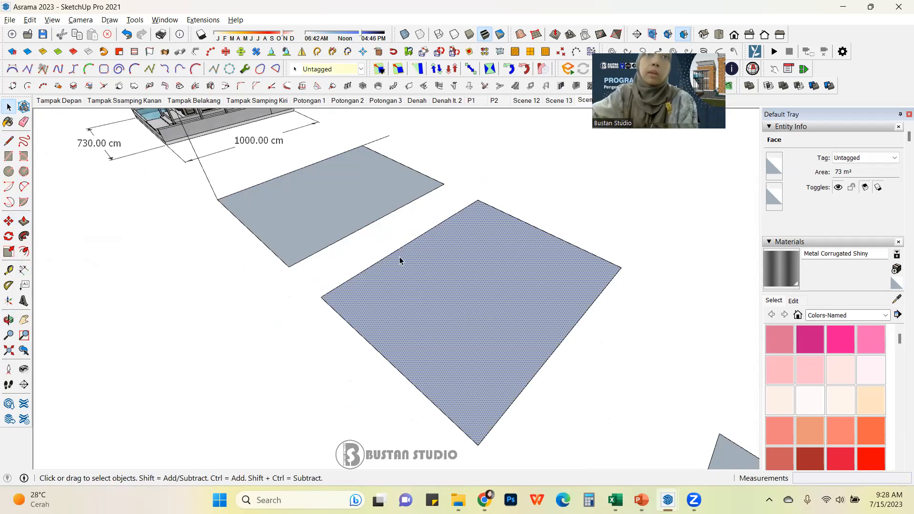
{"action": "scroll", "coordinate": [399, 256], "scroll_direction": "down", "scroll_amount": 3}
{"action": "scroll", "coordinate": [378, 258], "scroll_direction": "up", "scroll_amount": 3}
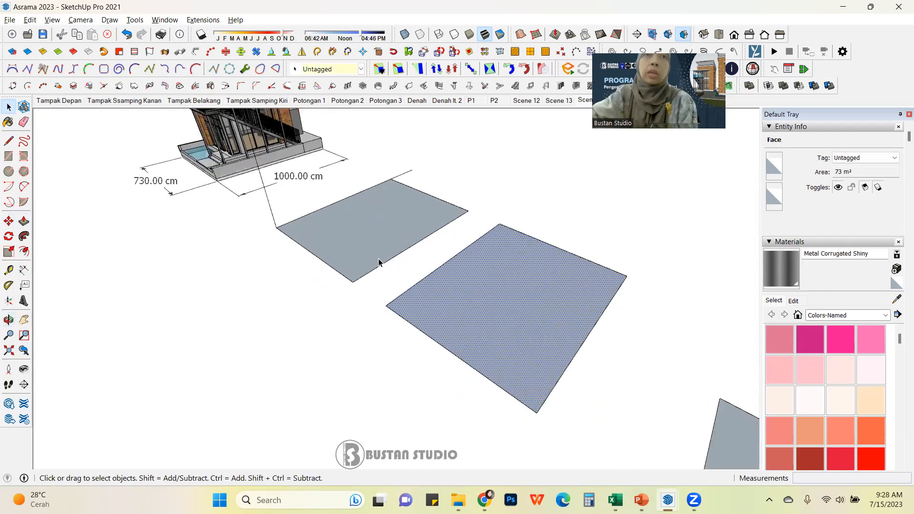
{"action": "scroll", "coordinate": [381, 262], "scroll_direction": "up", "scroll_amount": 2}
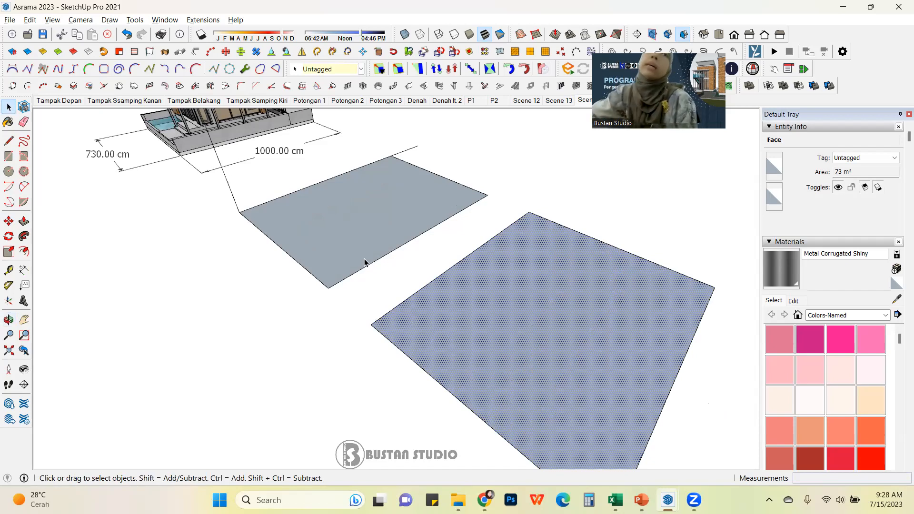
Step: Select the first rectangle's face with its edges and make them a group
{"action": "double_click", "coordinate": [379, 244]}
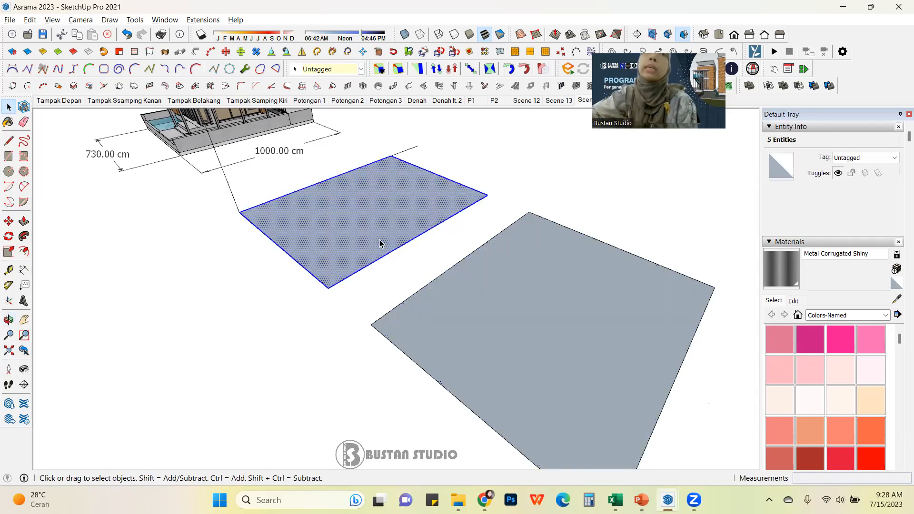
{"action": "left_click", "coordinate": [567, 206]}
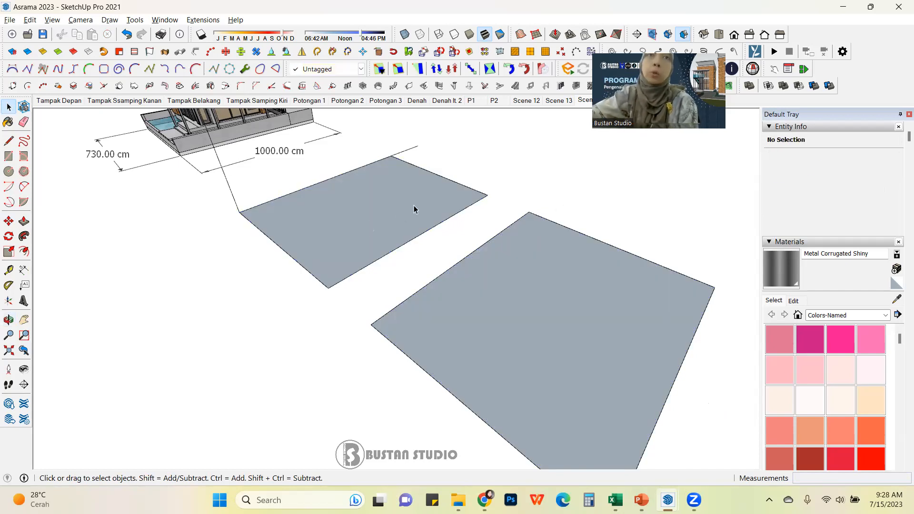
{"action": "double_click", "coordinate": [407, 206]}
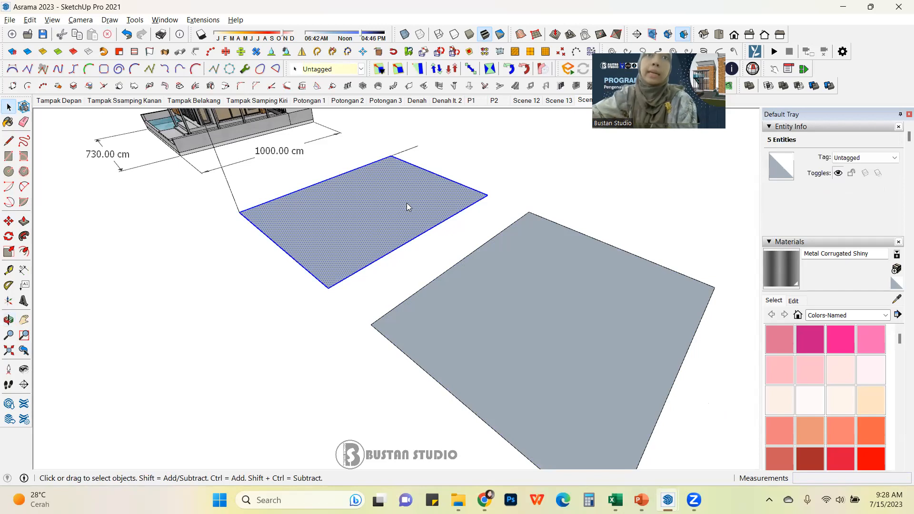
{"action": "right_click", "coordinate": [409, 205]}
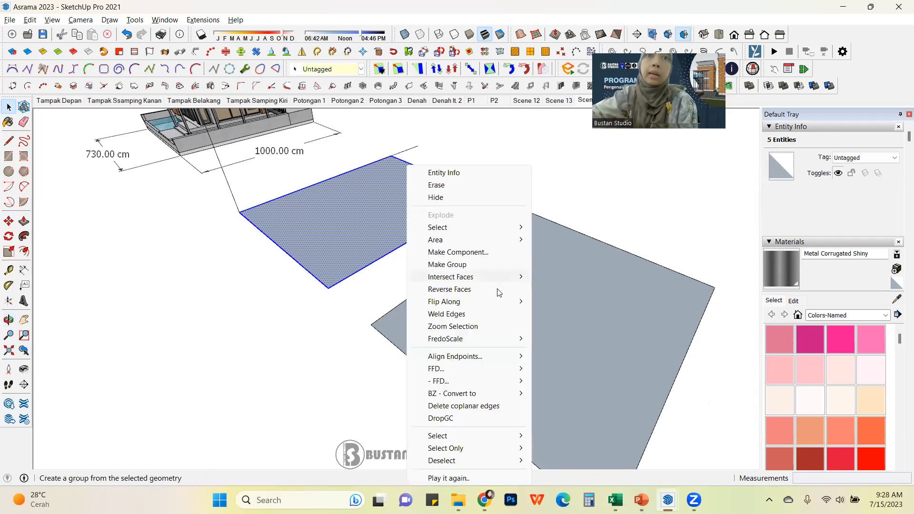
{"action": "left_click", "coordinate": [488, 260]}
{"action": "scroll", "coordinate": [361, 212], "scroll_direction": "down", "scroll_amount": 3}
{"action": "left_click", "coordinate": [461, 186]}
{"action": "scroll", "coordinate": [442, 291], "scroll_direction": "down", "scroll_amount": 3}
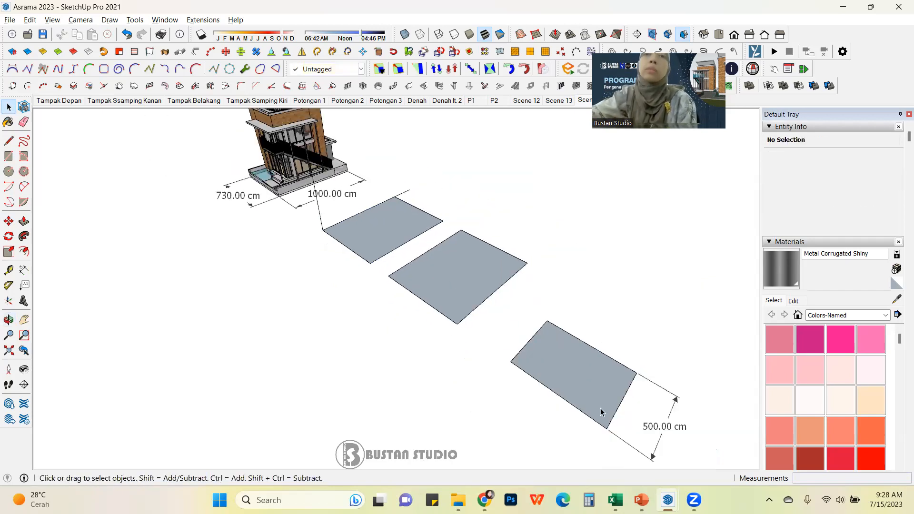
{"action": "left_click", "coordinate": [443, 279]}
{"action": "scroll", "coordinate": [491, 305], "scroll_direction": "down", "scroll_amount": 2}
{"action": "scroll", "coordinate": [544, 327], "scroll_direction": "up", "scroll_amount": 3}
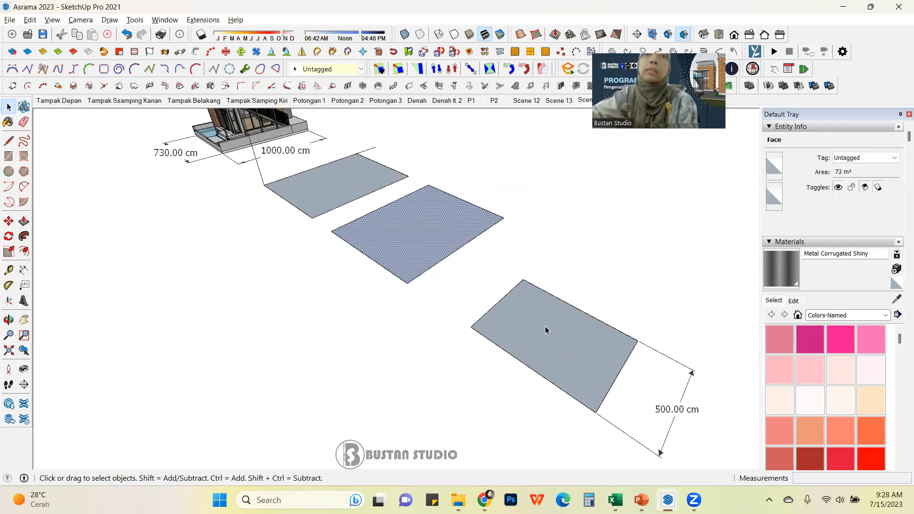
{"action": "left_click", "coordinate": [531, 340]}
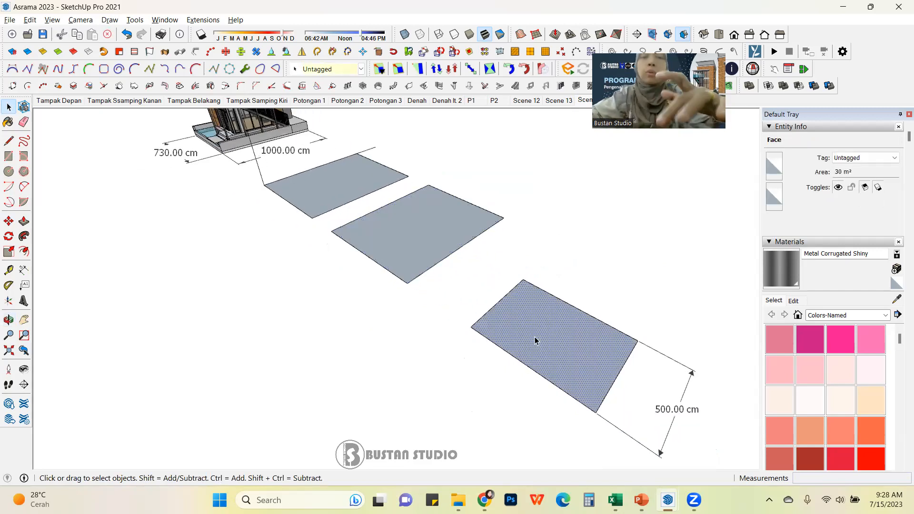
{"action": "key", "text": "m"}
{"action": "left_click", "coordinate": [535, 336]}
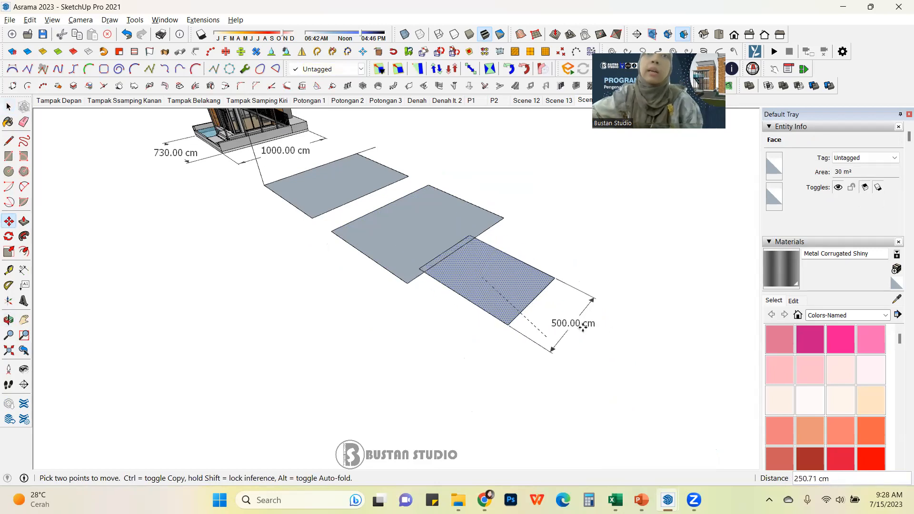
{"action": "left_click", "coordinate": [614, 338]}
Step: Draw a rectangle about 369 by 851 cm overlapping the second rectangle's corner
{"action": "left_click", "coordinate": [9, 107]}
{"action": "left_click", "coordinate": [443, 338]}
{"action": "middle_click_drag", "start_coordinate": [443, 339], "coordinate": [507, 267]}
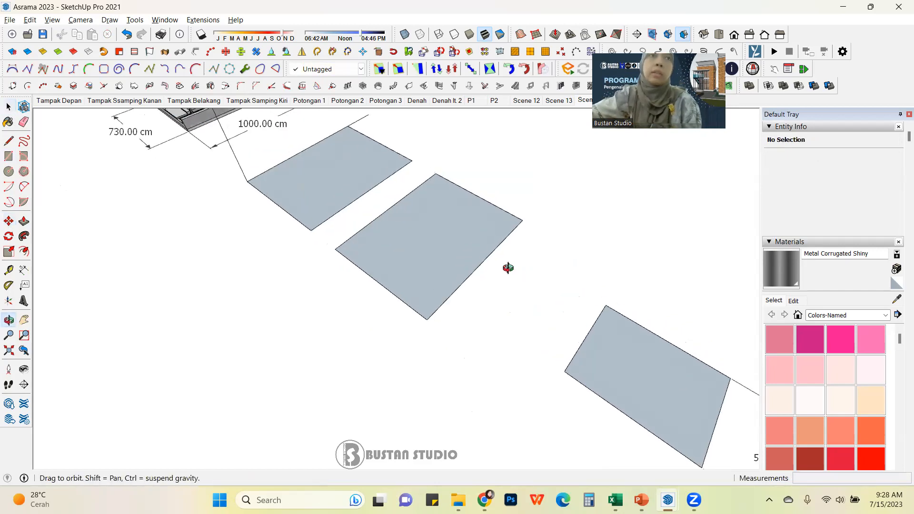
{"action": "left_click", "coordinate": [9, 157]}
{"action": "left_click", "coordinate": [538, 241]}
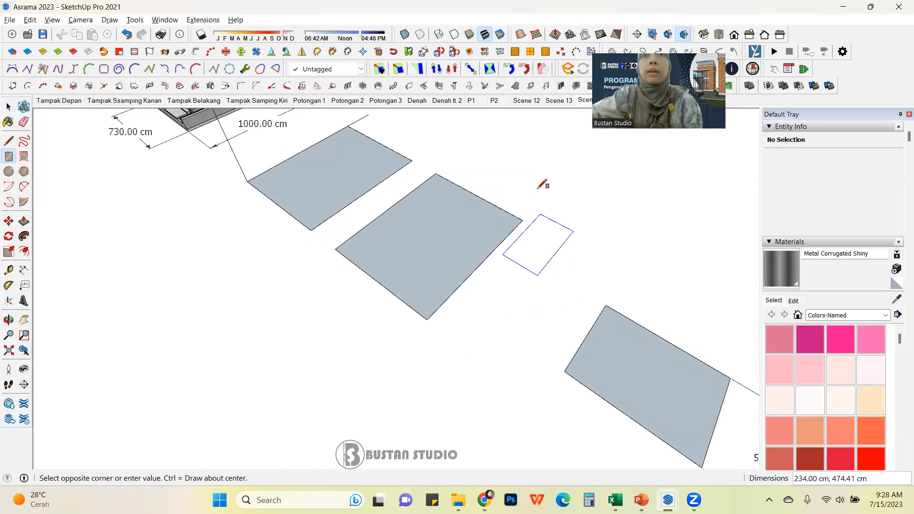
{"action": "left_click", "coordinate": [548, 180]}
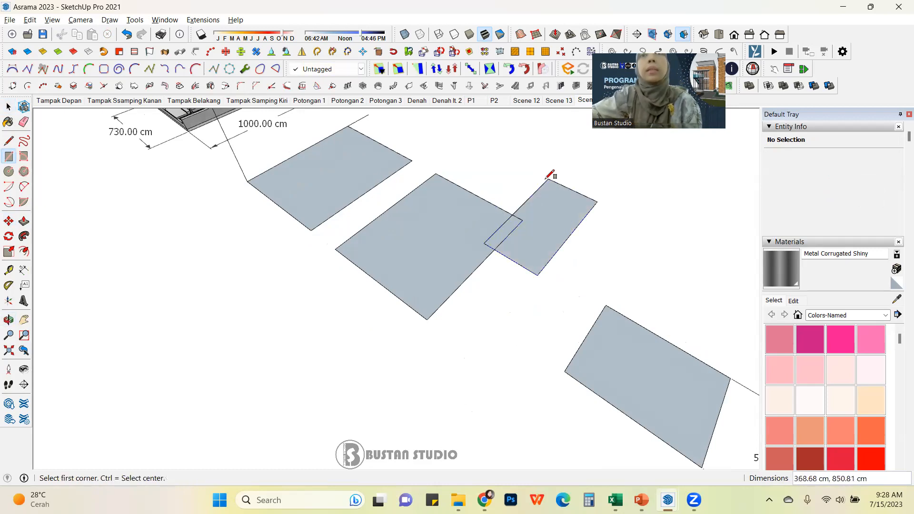
Step: Select the faces and edges where the new rectangle overlaps the second rectangle to inspect them
{"action": "left_click", "coordinate": [9, 107]}
{"action": "mouse_move", "coordinate": [561, 287]}
{"action": "middle_mouse_down"}
{"action": "mouse_move", "coordinate": [420, 230]}
{"action": "mouse_move", "coordinate": [546, 282]}
{"action": "middle_mouse_up"}
{"action": "left_click", "coordinate": [445, 265]}
{"action": "middle_click_drag", "start_coordinate": [622, 357], "coordinate": [458, 222]}
{"action": "left_click", "coordinate": [500, 242]}
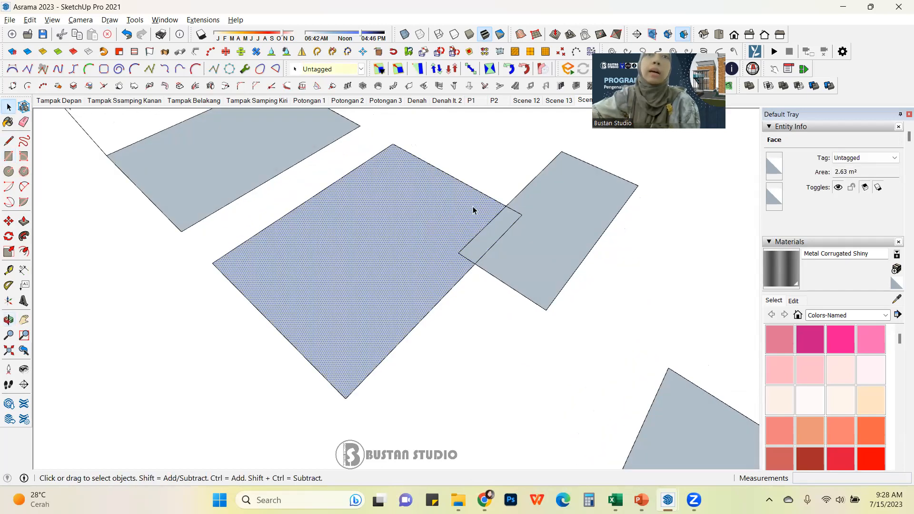
{"action": "left_click_drag", "start_coordinate": [401, 149], "coordinate": [515, 214]}
{"action": "left_click_drag", "start_coordinate": [474, 162], "coordinate": [344, 224]}
{"action": "left_click_drag", "start_coordinate": [654, 190], "coordinate": [595, 244]}
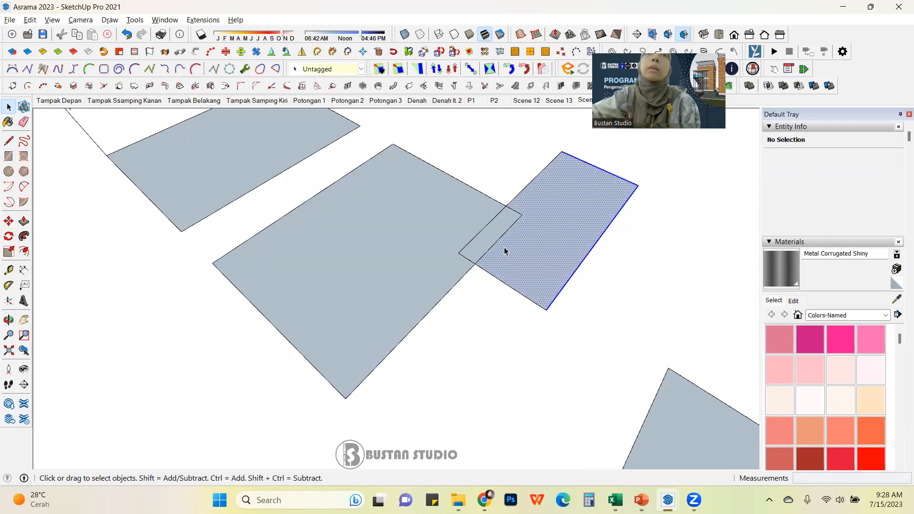
{"action": "left_click", "coordinate": [507, 232]}
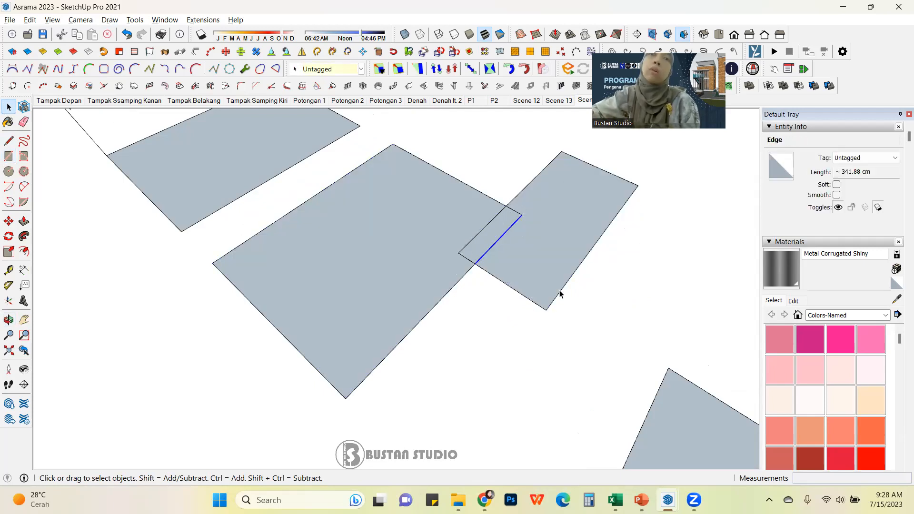
Step: Try to move the overlapping rectangle away from the second rectangle
{"action": "left_click_drag", "start_coordinate": [445, 311], "coordinate": [562, 237]}
{"action": "left_click_drag", "start_coordinate": [558, 188], "coordinate": [456, 281]}
{"action": "left_click", "coordinate": [527, 247]}
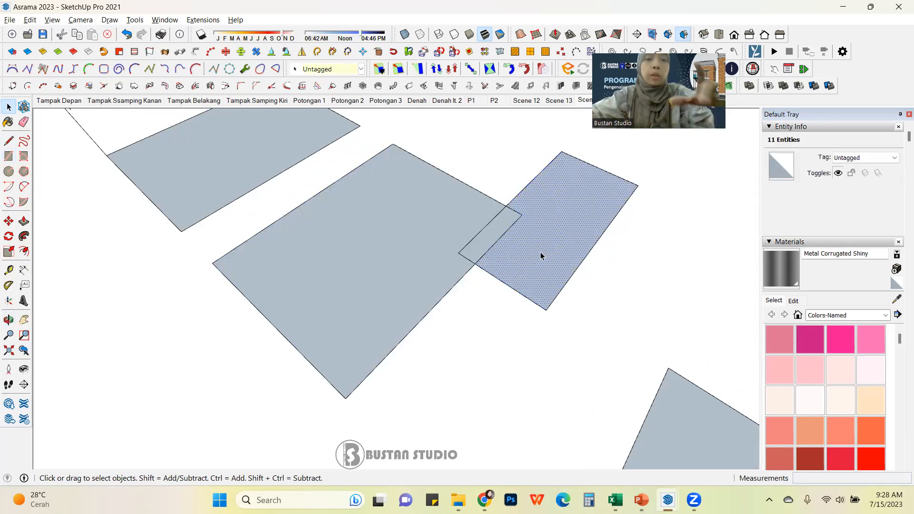
{"action": "key", "text": "m"}
{"action": "left_click", "coordinate": [551, 235]}
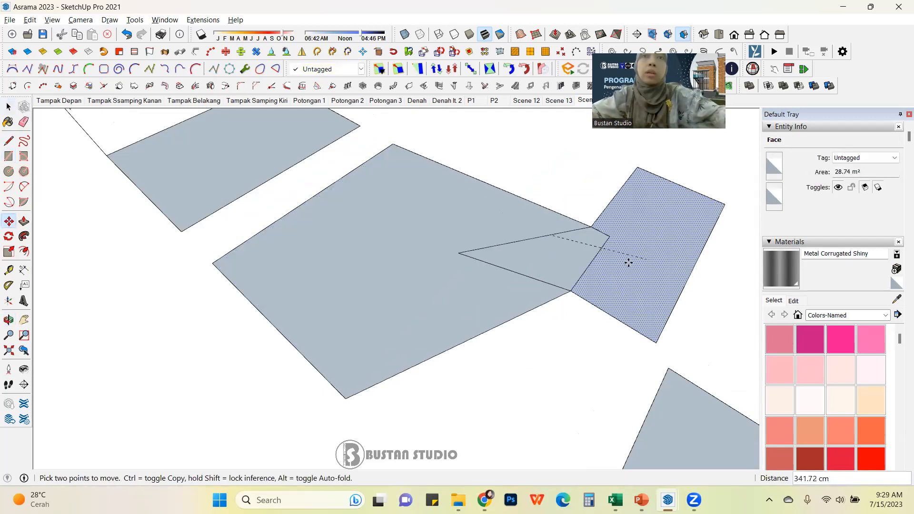
{"action": "left_click", "coordinate": [560, 305]}
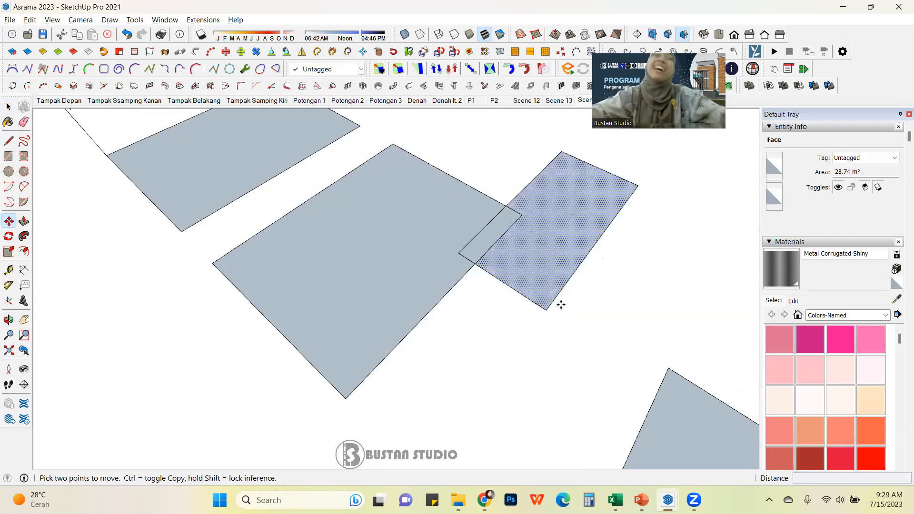
Step: Draw a rectangle about 505 by 764 cm overlapping the corner of the grouped first rectangle
{"action": "scroll", "coordinate": [510, 308], "scroll_direction": "down", "scroll_amount": 3}
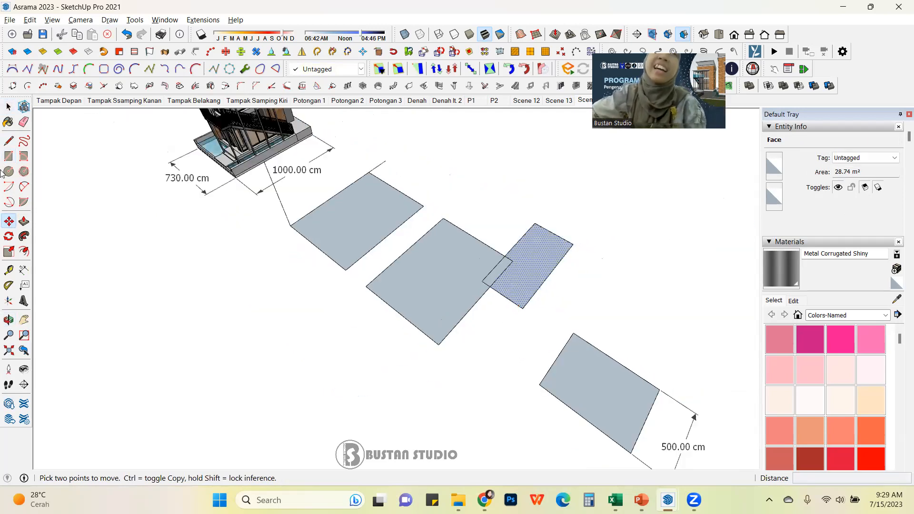
{"action": "left_click", "coordinate": [9, 107]}
{"action": "scroll", "coordinate": [381, 215], "scroll_direction": "up", "scroll_amount": 2}
{"action": "left_click", "coordinate": [352, 225]}
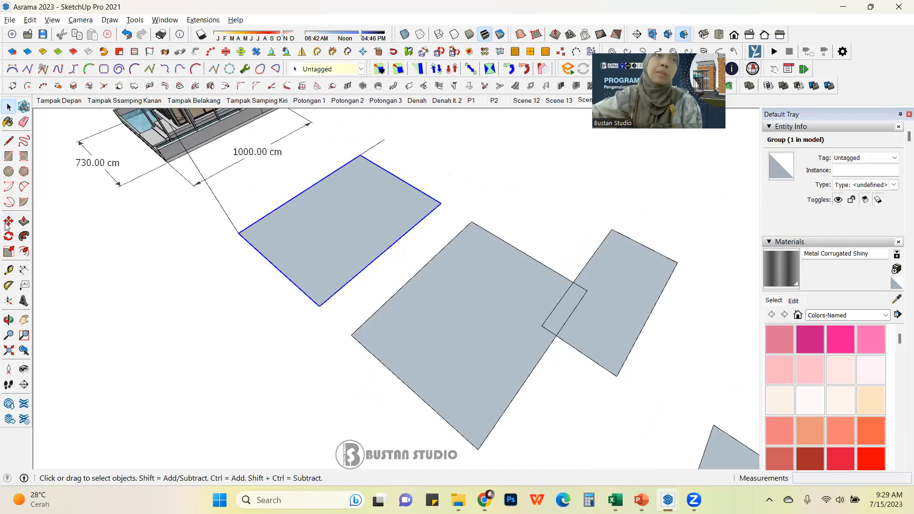
{"action": "left_click", "coordinate": [8, 156]}
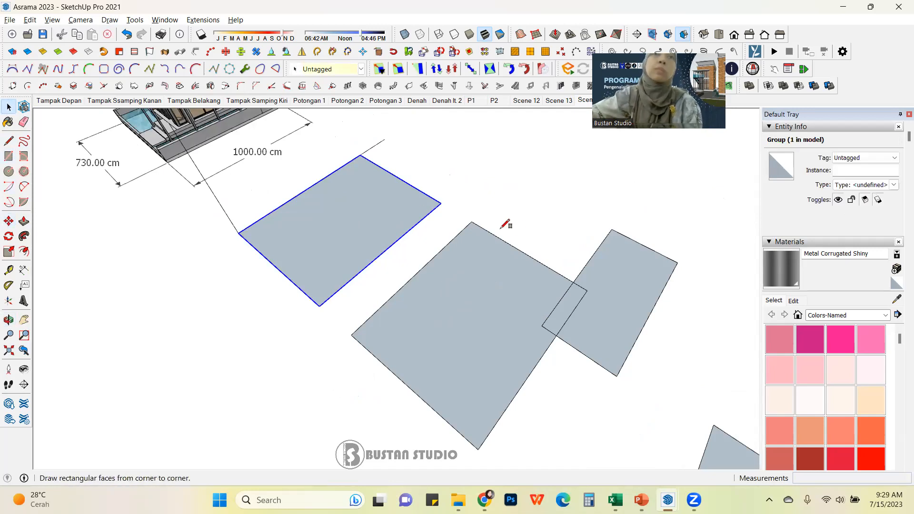
{"action": "left_click", "coordinate": [449, 224]}
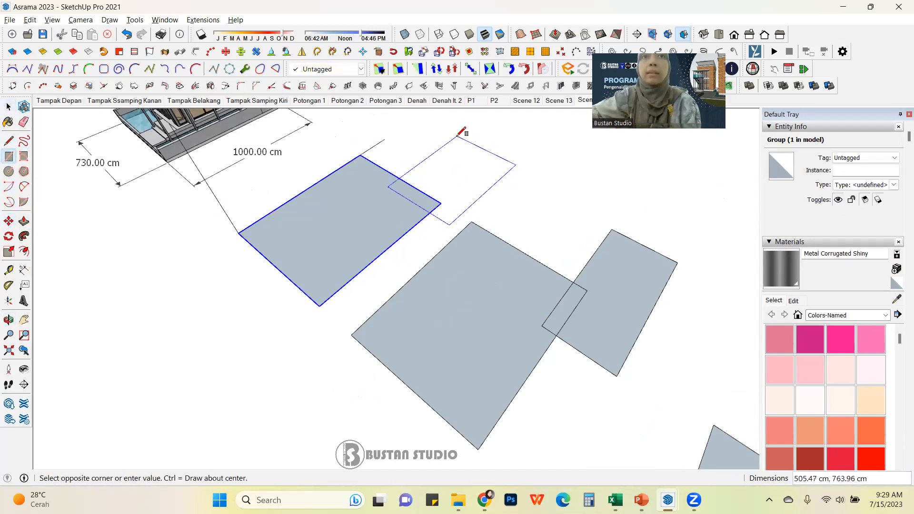
{"action": "left_click", "coordinate": [457, 136]}
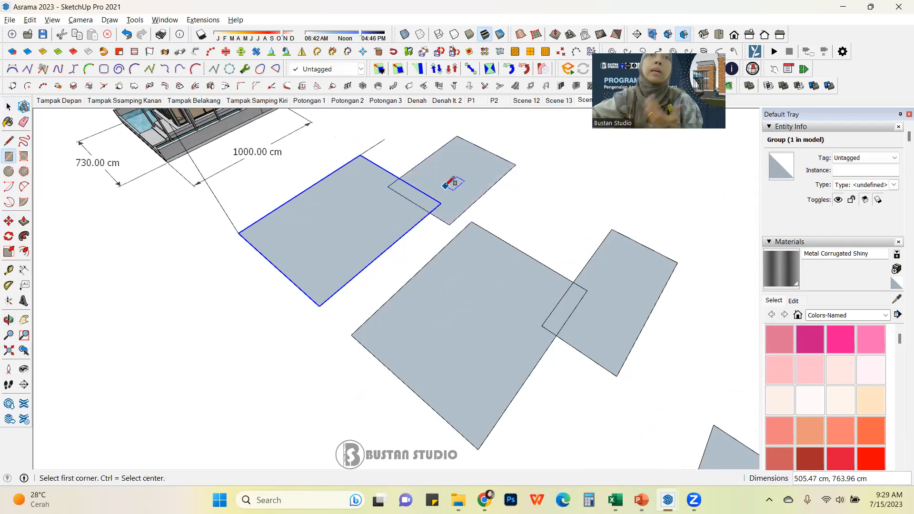
Step: Select the new rectangle's face and edges and move it about 183 cm clear of the grouped rectangle
{"action": "left_click", "coordinate": [8, 106]}
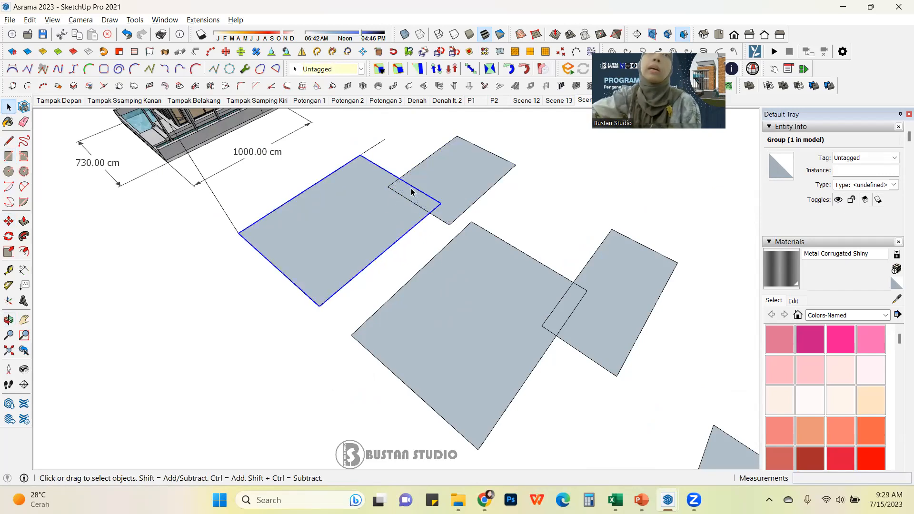
{"action": "scroll", "coordinate": [413, 194], "scroll_direction": "up", "scroll_amount": 3}
{"action": "left_click", "coordinate": [382, 213]}
{"action": "left_click", "coordinate": [353, 247]}
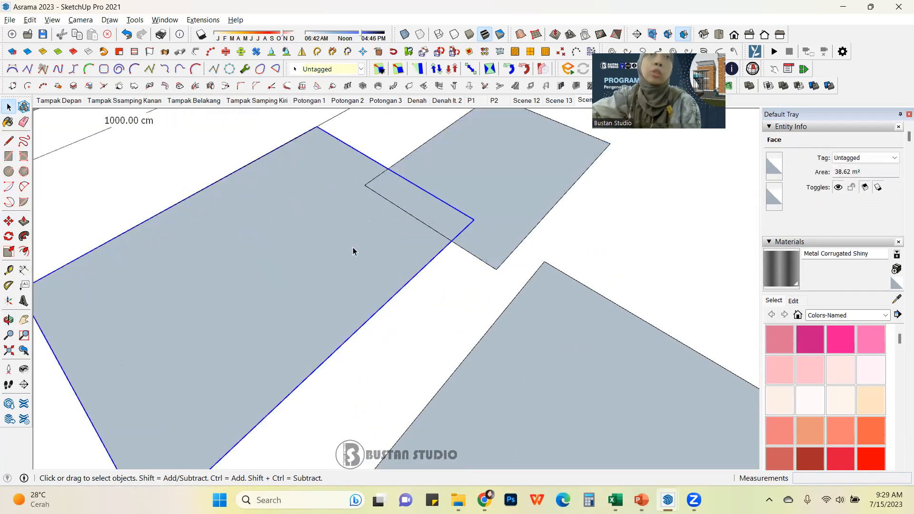
{"action": "scroll", "coordinate": [460, 277], "scroll_direction": "down", "scroll_amount": 2}
{"action": "double_click", "coordinate": [484, 221]}
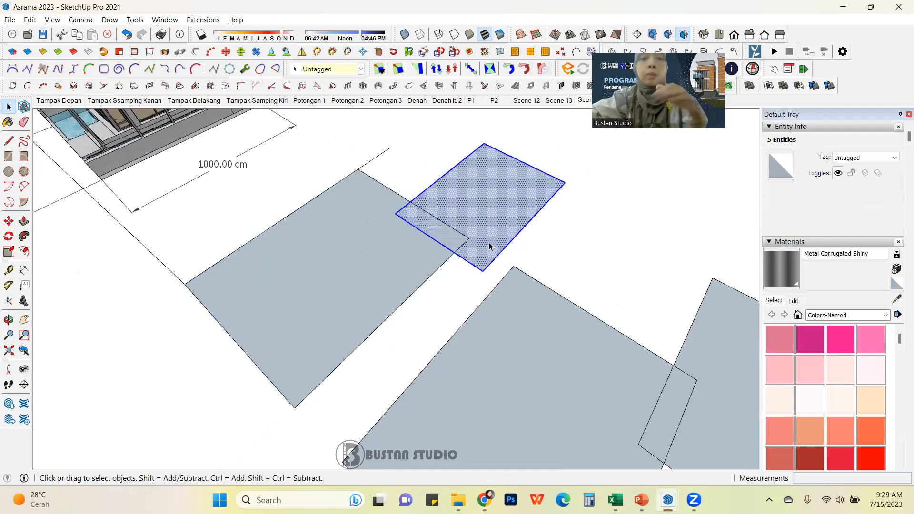
{"action": "key", "text": "m"}
{"action": "left_click", "coordinate": [503, 235]}
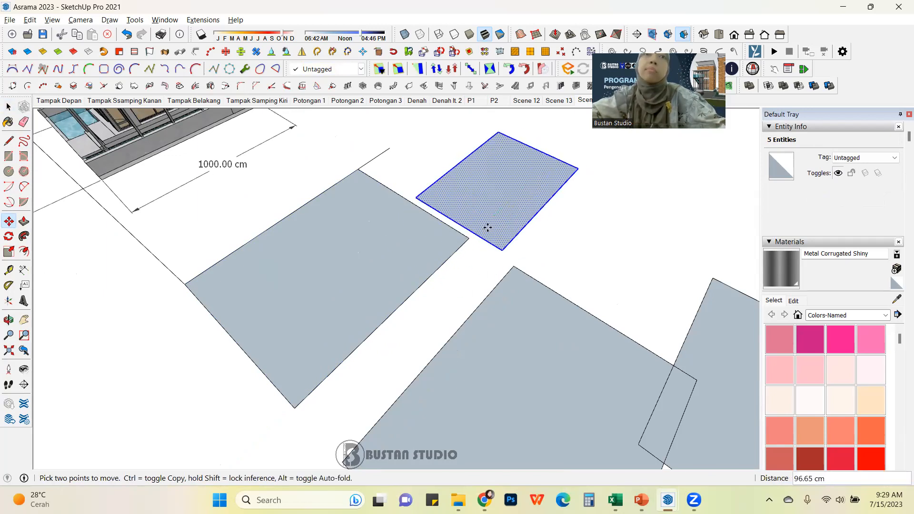
{"action": "left_click", "coordinate": [521, 195]}
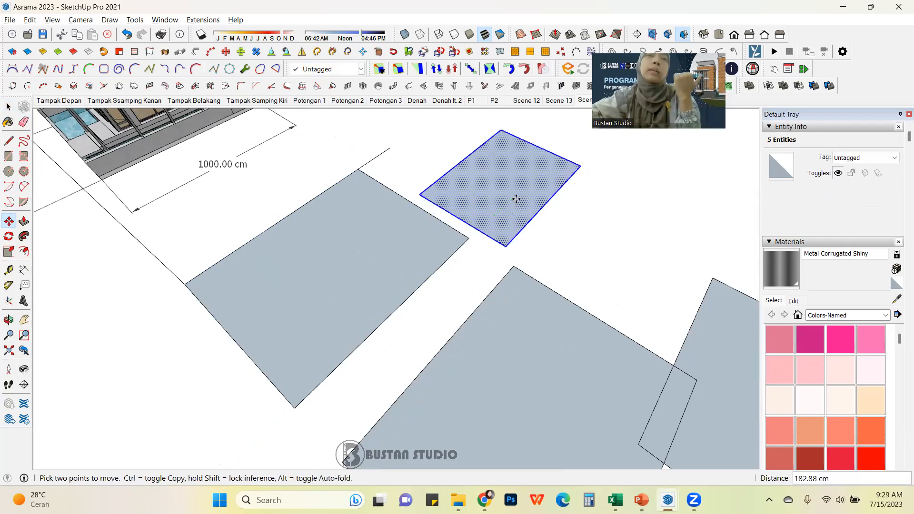
Step: Select the grouped rectangle and the loose new rectangle in turn to compare how each is selected
{"action": "left_click", "coordinate": [8, 107]}
{"action": "left_click", "coordinate": [361, 286]}
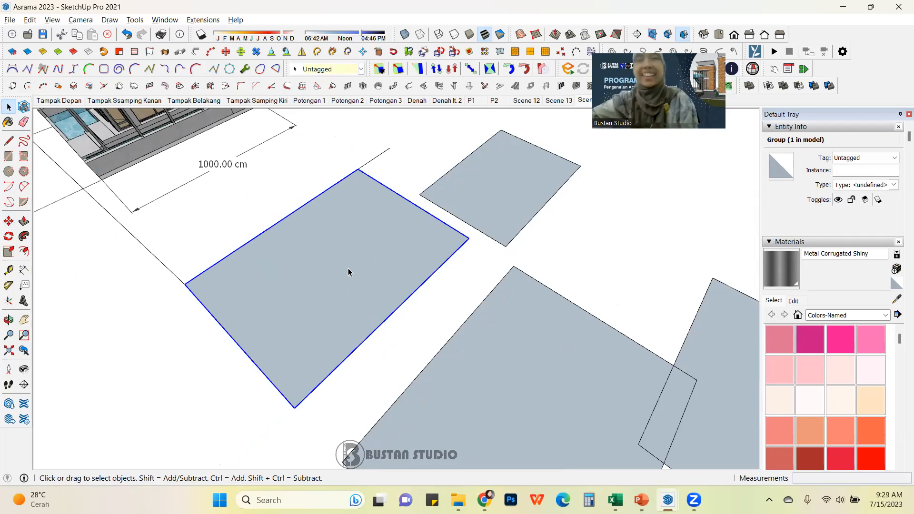
{"action": "left_click", "coordinate": [481, 202]}
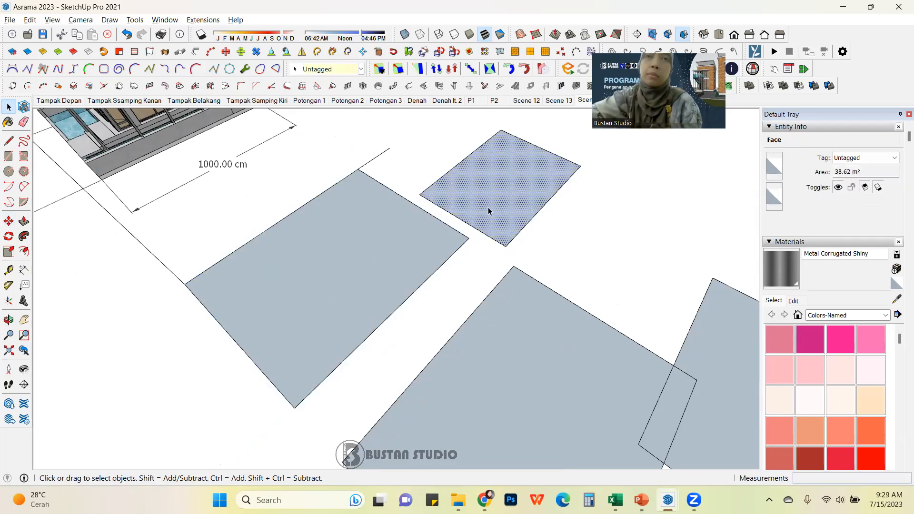
{"action": "left_click", "coordinate": [392, 229]}
{"action": "left_click", "coordinate": [457, 196]}
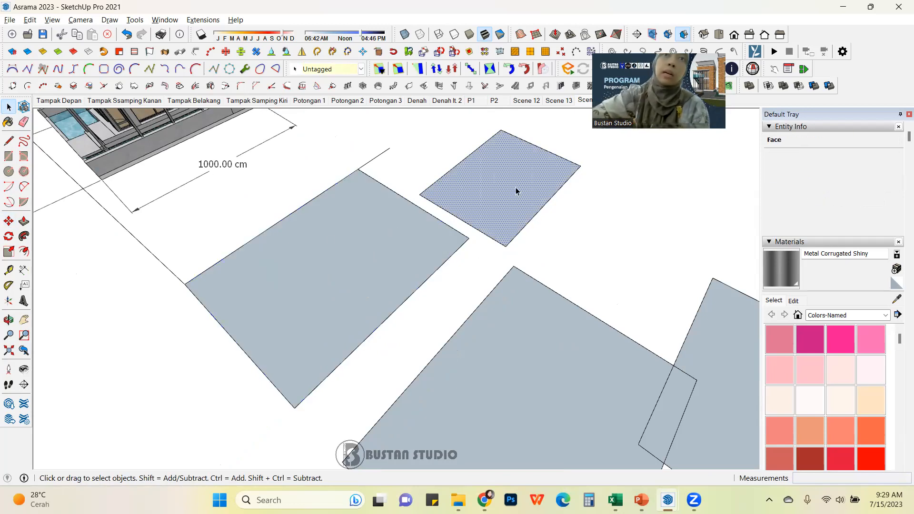
{"action": "left_click", "coordinate": [396, 241]}
{"action": "left_click", "coordinate": [511, 204]}
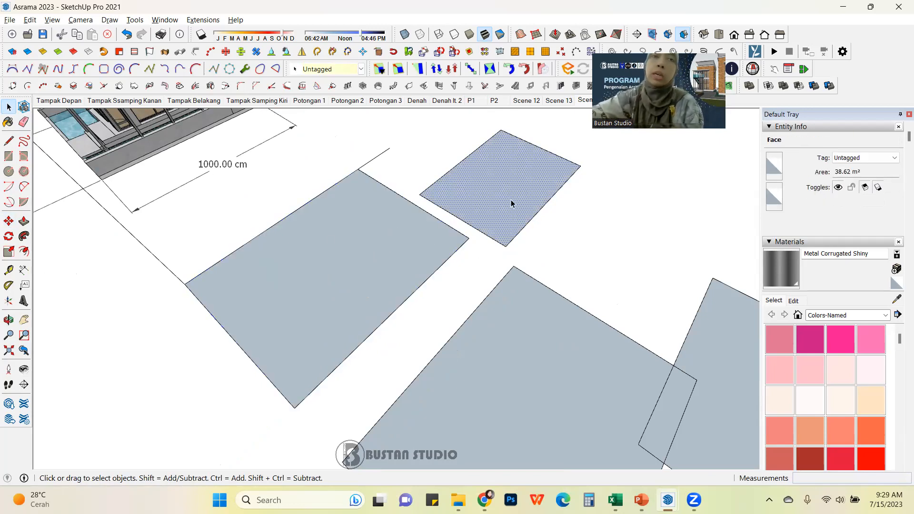
{"action": "left_click", "coordinate": [370, 238]}
{"action": "left_click", "coordinate": [474, 203]}
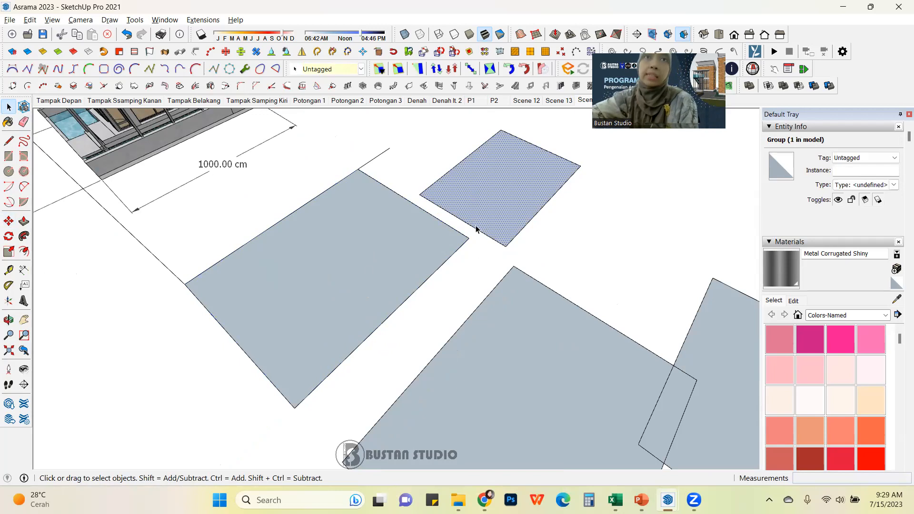
{"action": "left_click", "coordinate": [493, 268]}
{"action": "scroll", "coordinate": [396, 236], "scroll_direction": "up", "scroll_amount": 2}
{"action": "scroll", "coordinate": [396, 237], "scroll_direction": "down", "scroll_amount": 1}
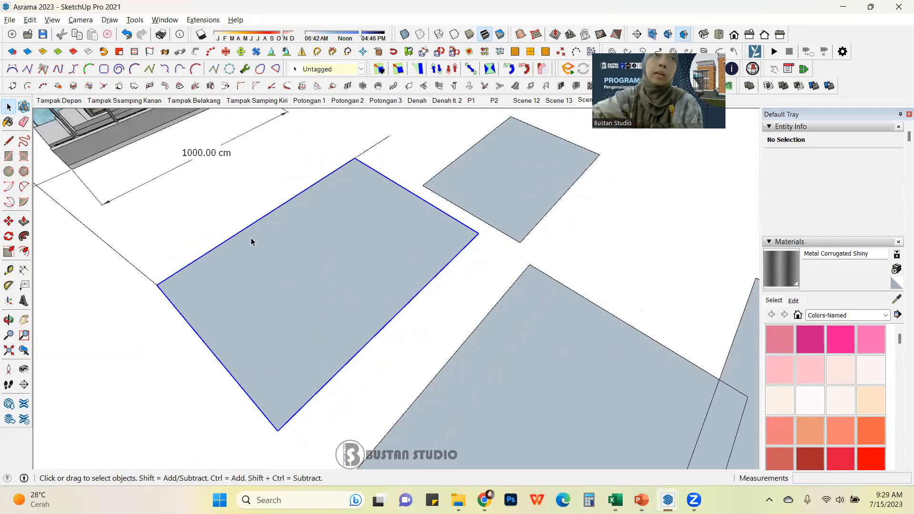
{"action": "left_click", "coordinate": [251, 242]}
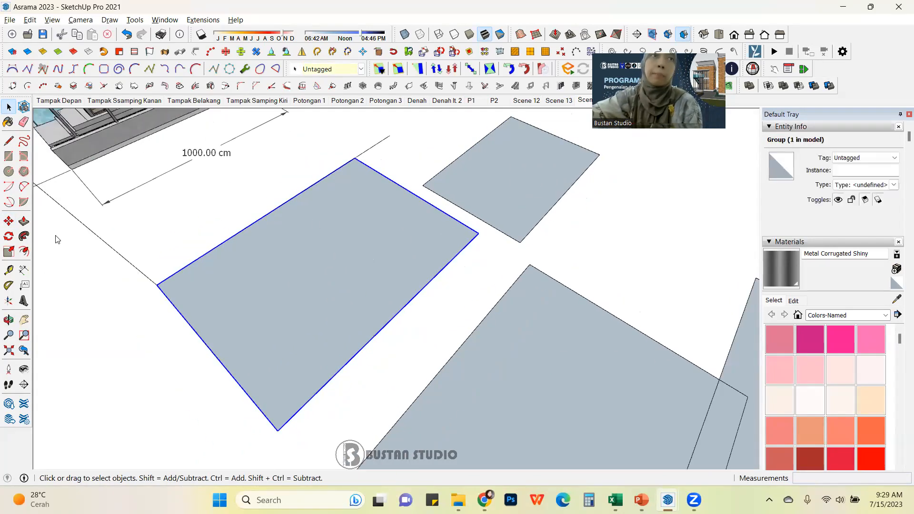
Step: Push/pull the loose new rectangle up 300 cm into a box
{"action": "left_click", "coordinate": [23, 221]}
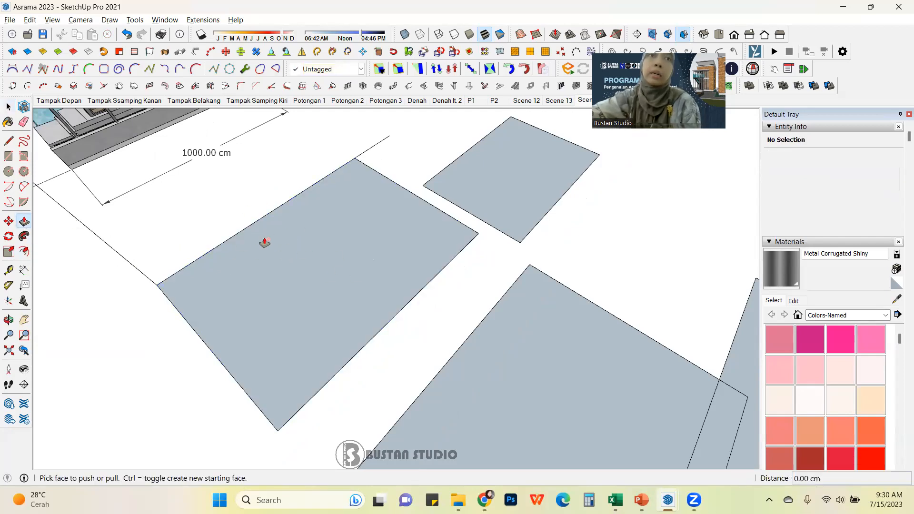
{"action": "scroll", "coordinate": [293, 234], "scroll_direction": "up", "scroll_amount": 1}
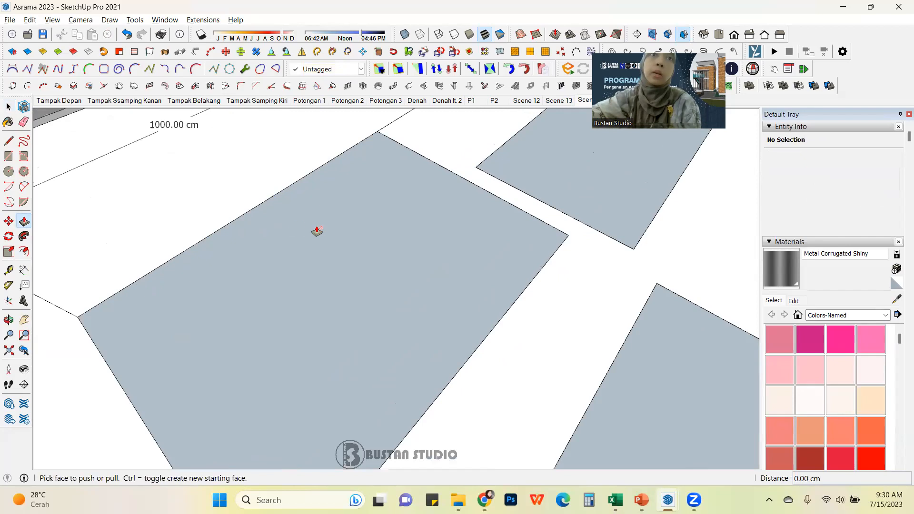
{"action": "scroll", "coordinate": [324, 239], "scroll_direction": "up", "scroll_amount": 1}
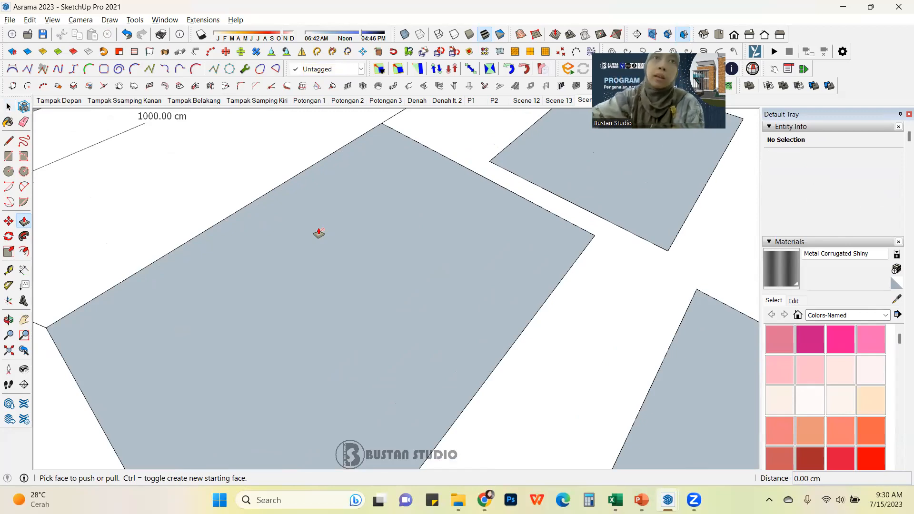
{"action": "scroll", "coordinate": [386, 257], "scroll_direction": "down", "scroll_amount": 2}
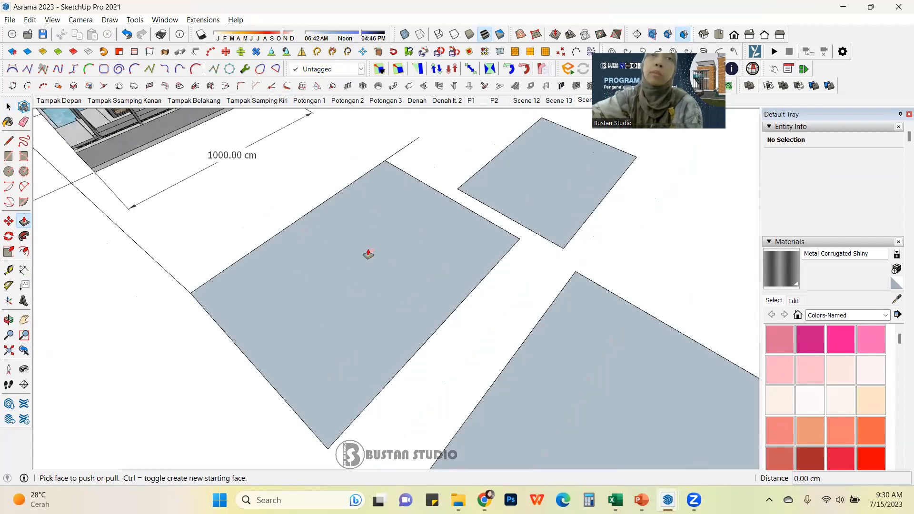
{"action": "scroll", "coordinate": [324, 255], "scroll_direction": "down", "scroll_amount": 2}
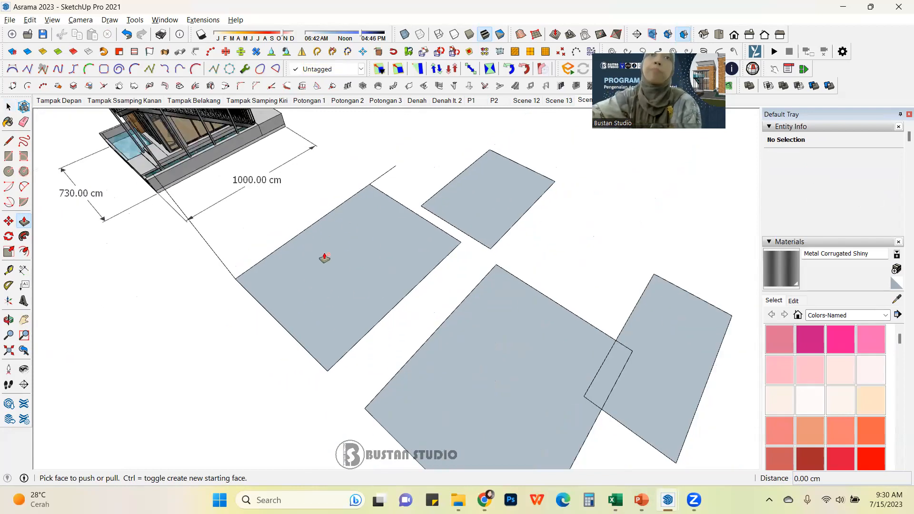
{"action": "scroll", "coordinate": [498, 198], "scroll_direction": "up", "scroll_amount": 4}
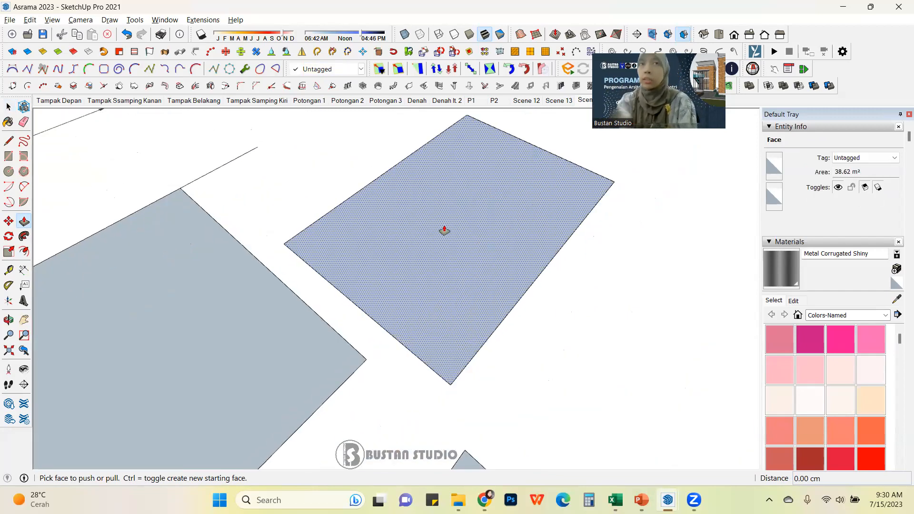
{"action": "left_click", "coordinate": [500, 242]}
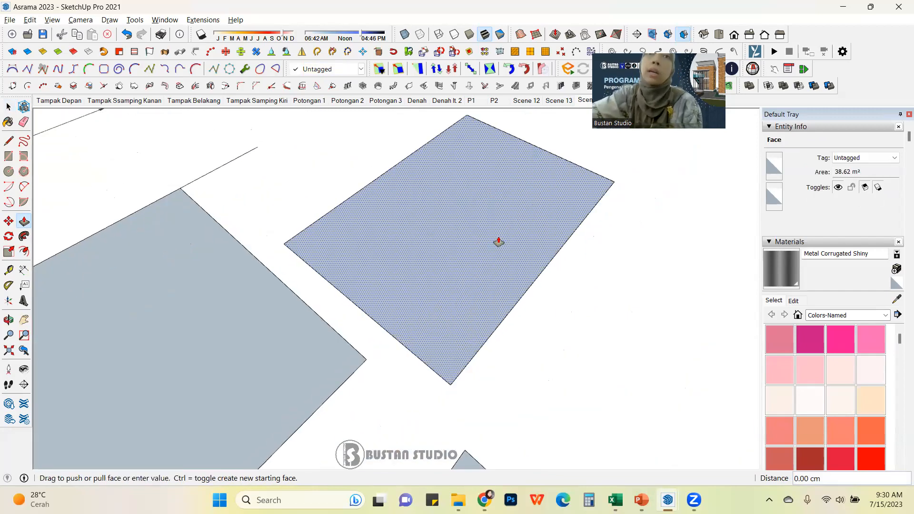
{"action": "scroll", "coordinate": [480, 257], "scroll_direction": "down", "scroll_amount": 3}
{"action": "middle_click_drag", "start_coordinate": [476, 249], "coordinate": [459, 133]}
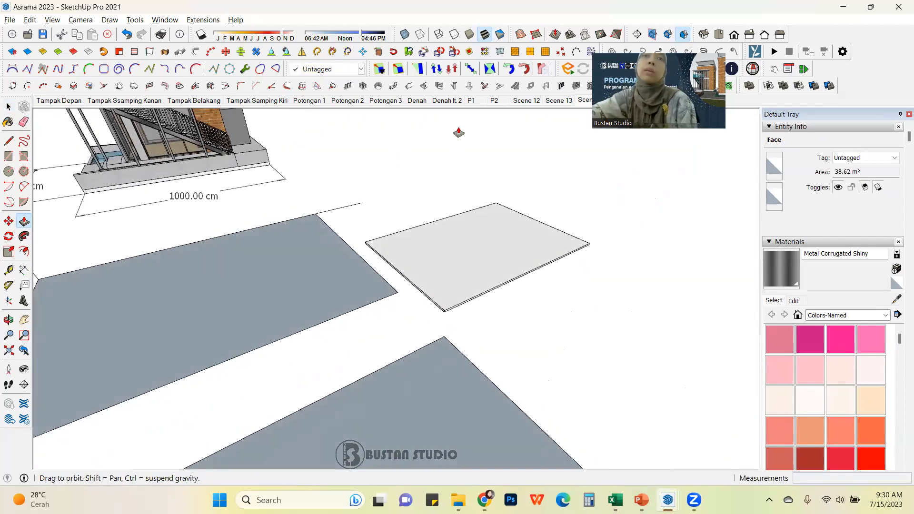
{"action": "middle_click_drag", "start_coordinate": [457, 210], "coordinate": [490, 252]}
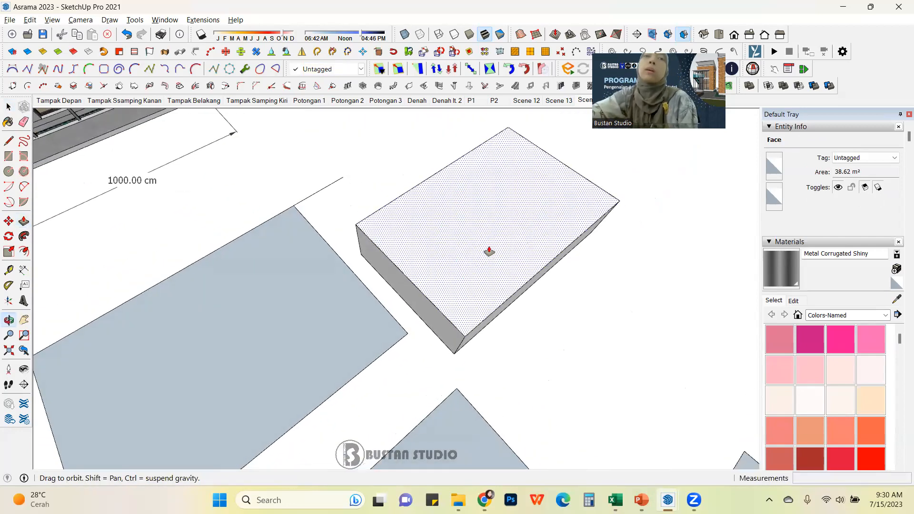
{"action": "middle_click_drag", "start_coordinate": [492, 156], "coordinate": [465, 127]}
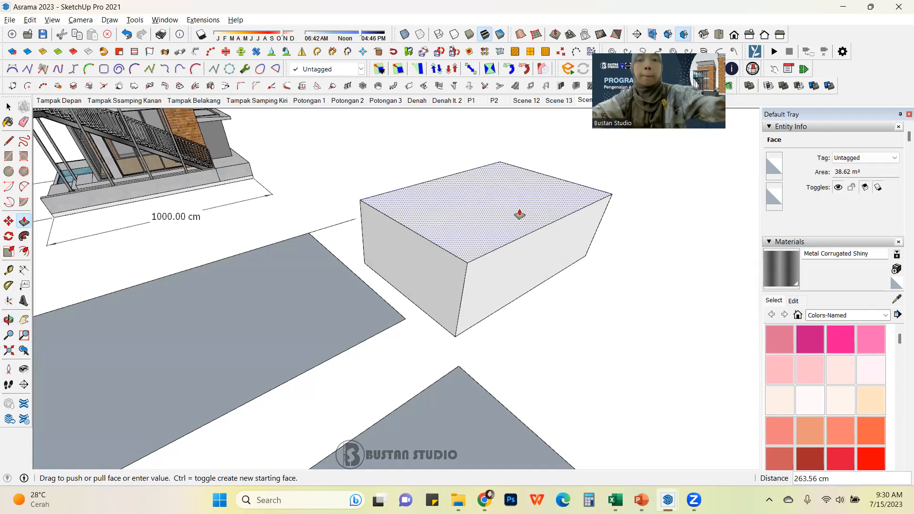
{"action": "key", "text": "Return"}
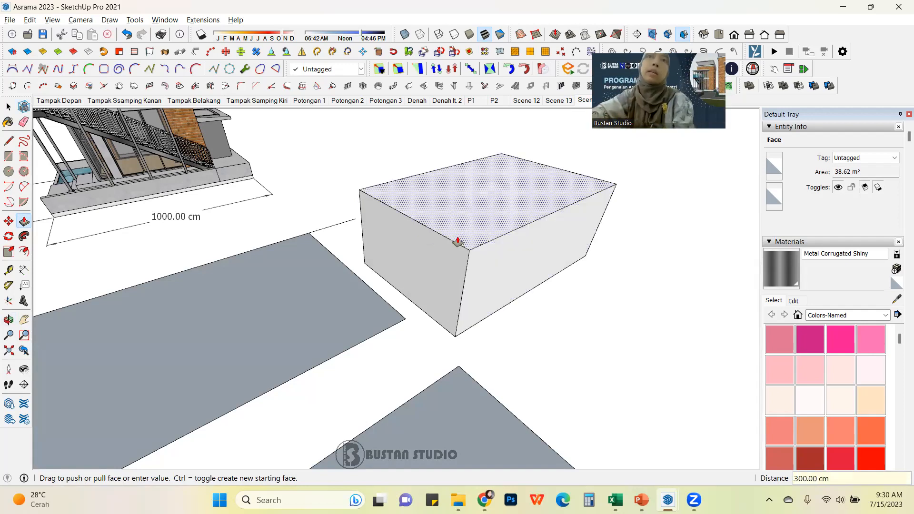
{"action": "left_click", "coordinate": [8, 107]}
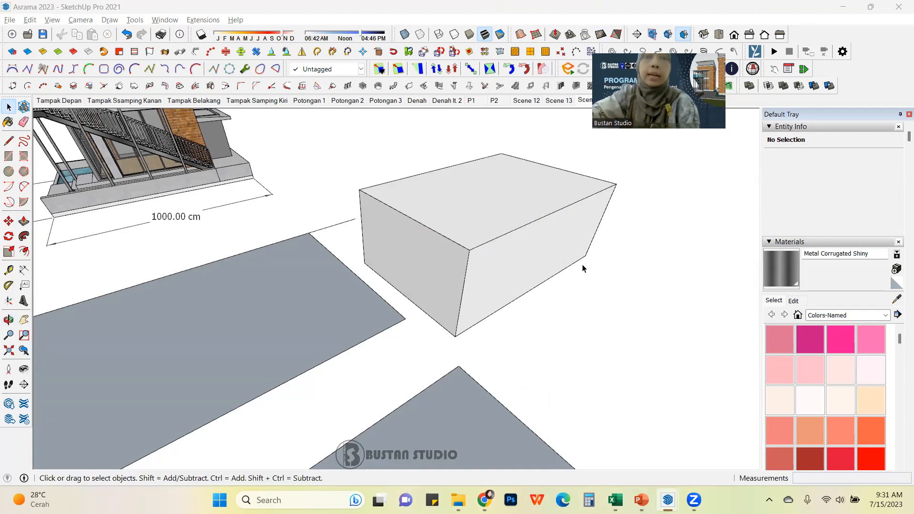
Step: Orbit and zoom around the box and rectangles, selecting the grouped rectangle and an edge to examine them
{"action": "scroll", "coordinate": [581, 262], "scroll_direction": "down", "scroll_amount": 2}
{"action": "scroll", "coordinate": [480, 253], "scroll_direction": "up", "scroll_amount": 1}
{"action": "middle_click_drag", "start_coordinate": [576, 261], "coordinate": [597, 260]}
{"action": "left_click", "coordinate": [606, 274]}
{"action": "scroll", "coordinate": [438, 208], "scroll_direction": "down", "scroll_amount": 2}
{"action": "middle_click_drag", "start_coordinate": [577, 217], "coordinate": [564, 249]}
{"action": "scroll", "coordinate": [445, 265], "scroll_direction": "down", "scroll_amount": 2}
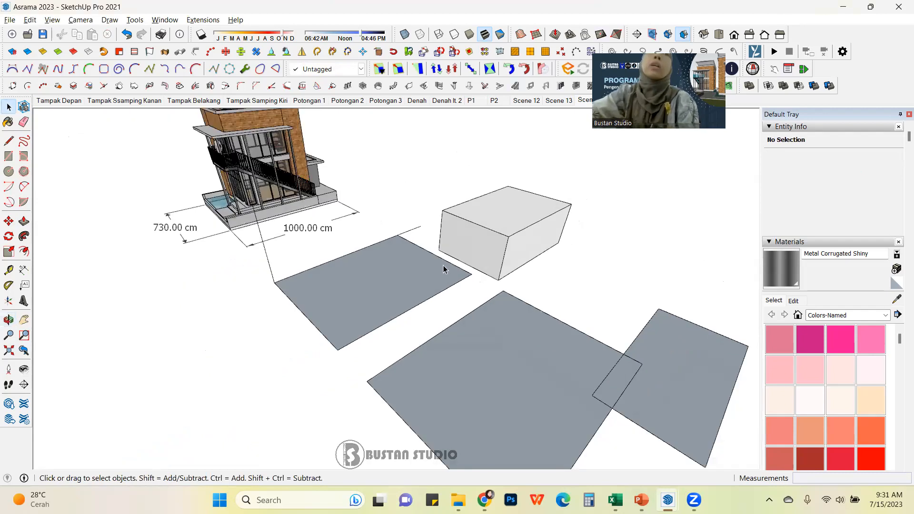
{"action": "scroll", "coordinate": [378, 266], "scroll_direction": "up", "scroll_amount": 4}
{"action": "scroll", "coordinate": [527, 241], "scroll_direction": "down", "scroll_amount": 2}
{"action": "scroll", "coordinate": [526, 240], "scroll_direction": "down", "scroll_amount": 1}
{"action": "left_click", "coordinate": [361, 288]}
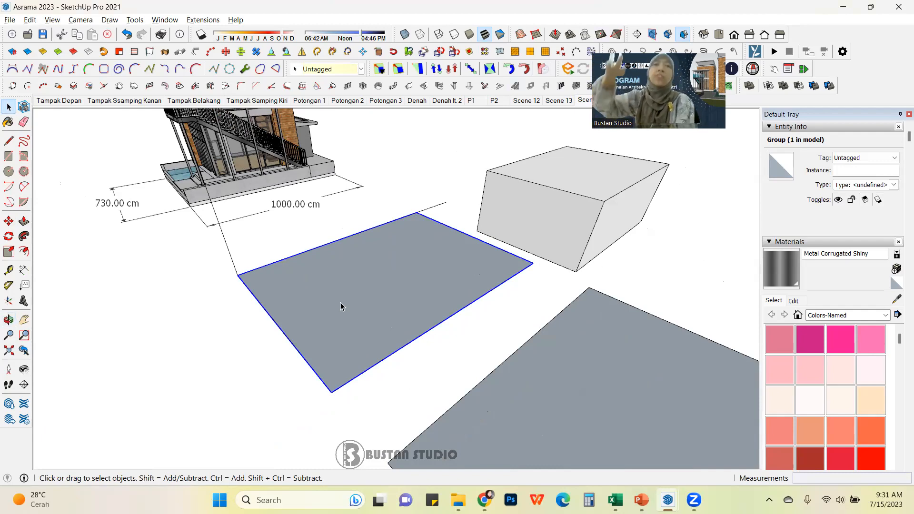
{"action": "scroll", "coordinate": [370, 288], "scroll_direction": "down", "scroll_amount": 3}
{"action": "middle_click_drag", "start_coordinate": [385, 296], "coordinate": [415, 243]}
{"action": "left_click", "coordinate": [575, 325]}
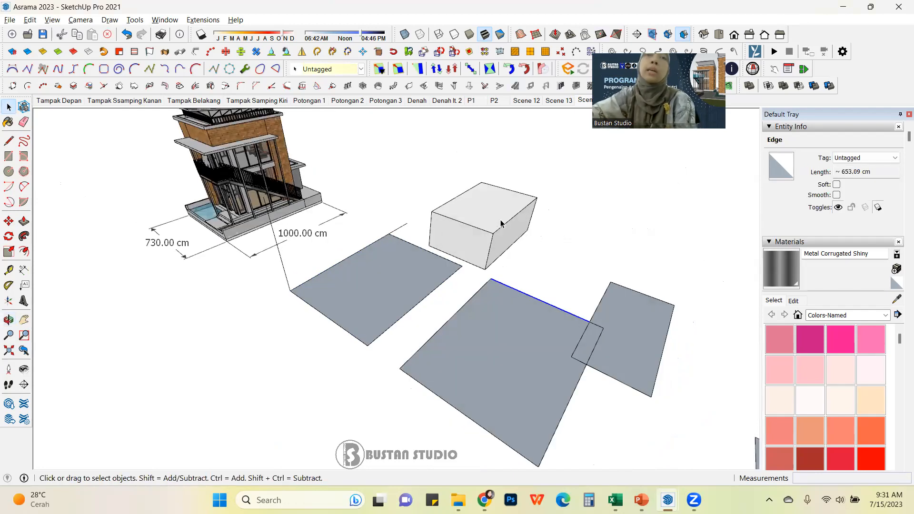
Step: Open the grouped rectangle for editing and push/pull its face up 500 cm into a box
{"action": "scroll", "coordinate": [501, 223], "scroll_direction": "up", "scroll_amount": 2}
{"action": "scroll", "coordinate": [470, 300], "scroll_direction": "up", "scroll_amount": 2}
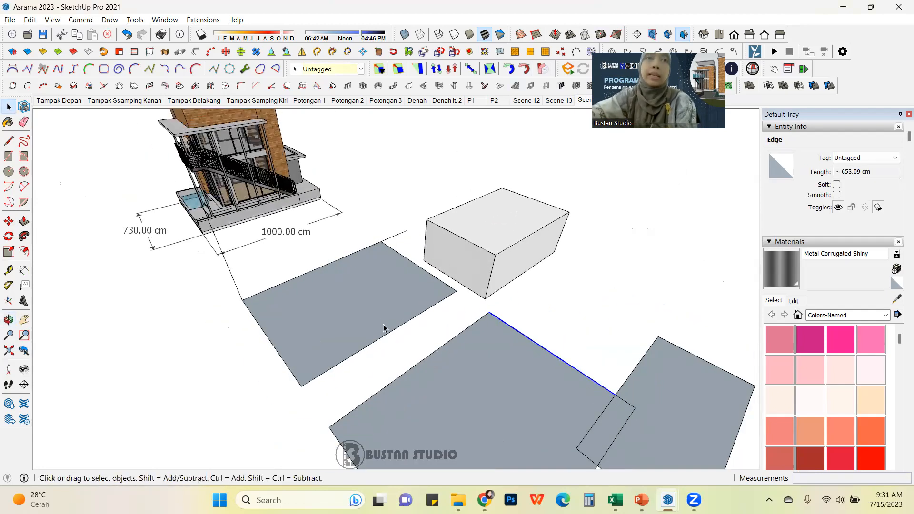
{"action": "scroll", "coordinate": [384, 327], "scroll_direction": "up", "scroll_amount": 2}
{"action": "left_click", "coordinate": [342, 316]}
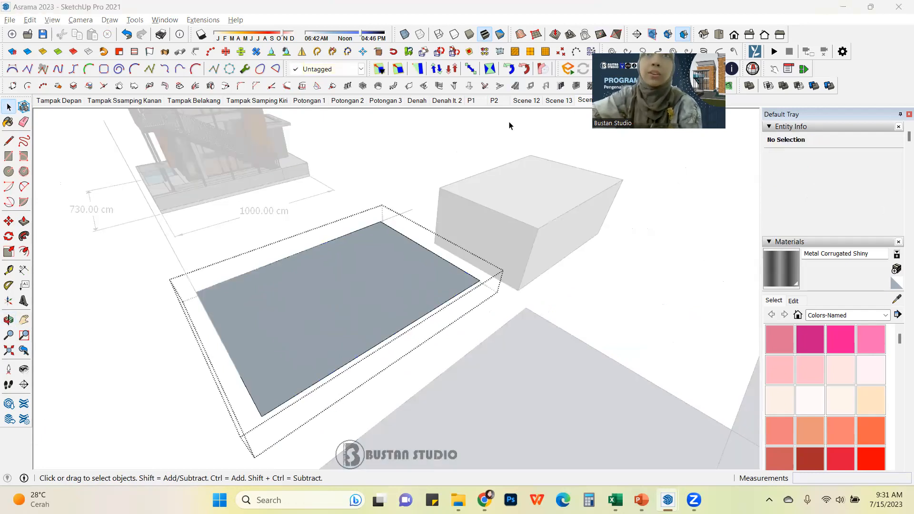
{"action": "left_click", "coordinate": [615, 287]}
{"action": "scroll", "coordinate": [528, 300], "scroll_direction": "down", "scroll_amount": 1}
{"action": "left_click", "coordinate": [368, 291]}
{"action": "double_click", "coordinate": [406, 287]}
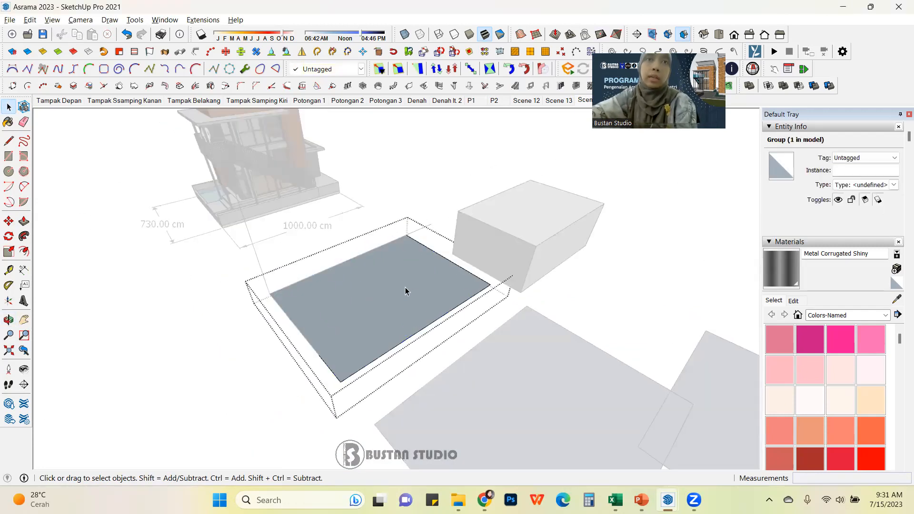
{"action": "middle_click_drag", "start_coordinate": [362, 301], "coordinate": [433, 301]}
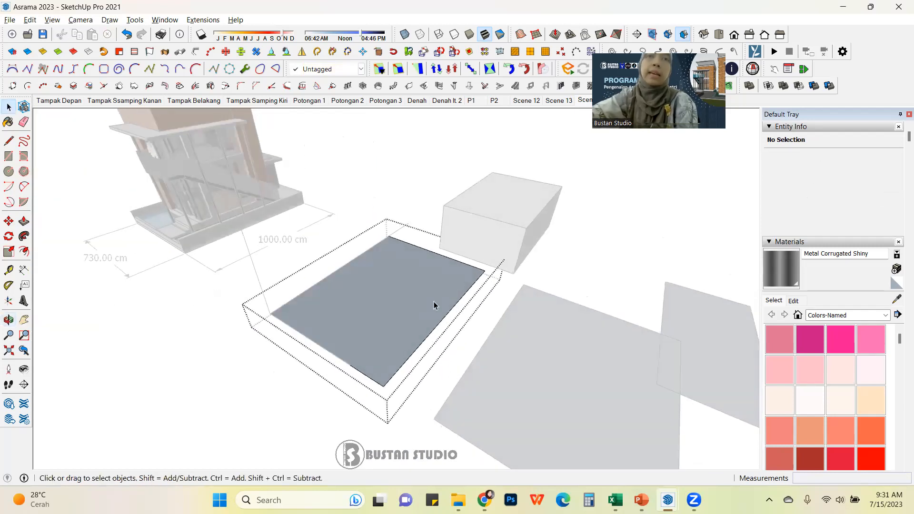
{"action": "scroll", "coordinate": [367, 289], "scroll_direction": "up", "scroll_amount": 2}
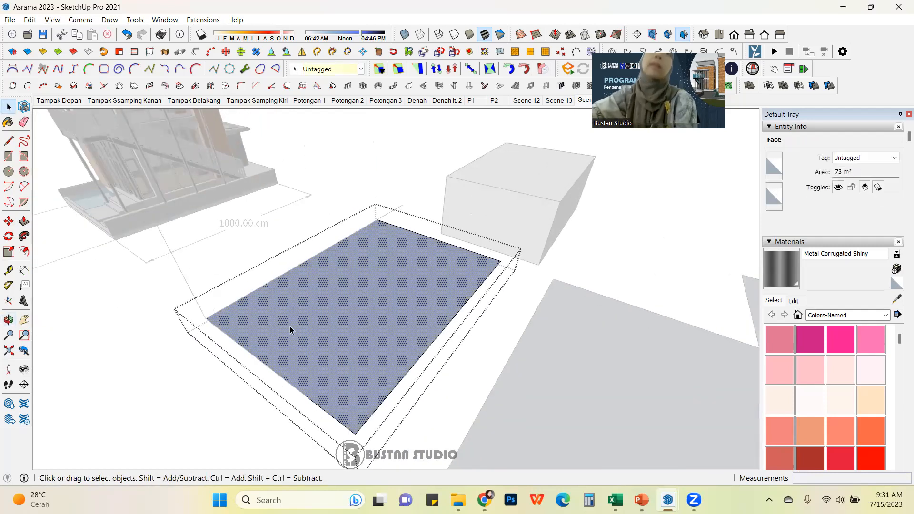
{"action": "scroll", "coordinate": [345, 310], "scroll_direction": "up", "scroll_amount": 6}
{"action": "middle_click_drag", "start_coordinate": [541, 279], "coordinate": [320, 267]}
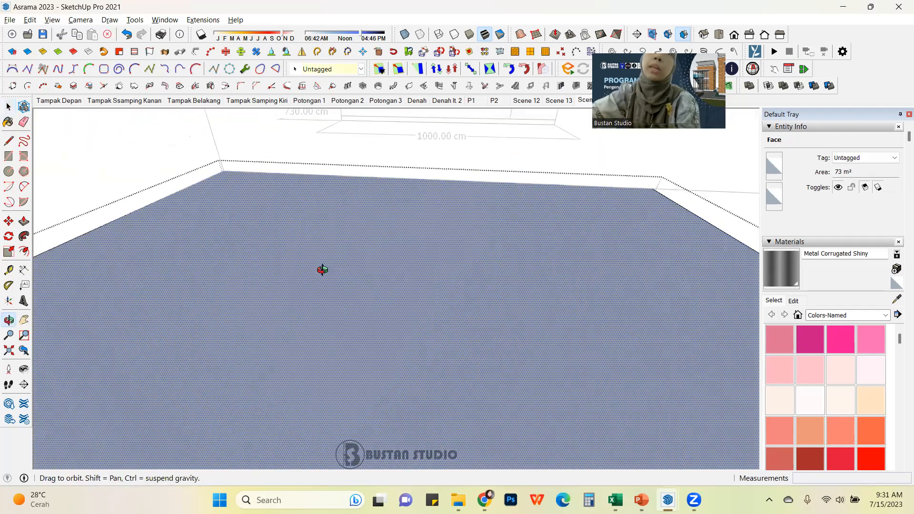
{"action": "scroll", "coordinate": [495, 307], "scroll_direction": "down", "scroll_amount": 5}
{"action": "middle_click_drag", "start_coordinate": [459, 321], "coordinate": [393, 325]}
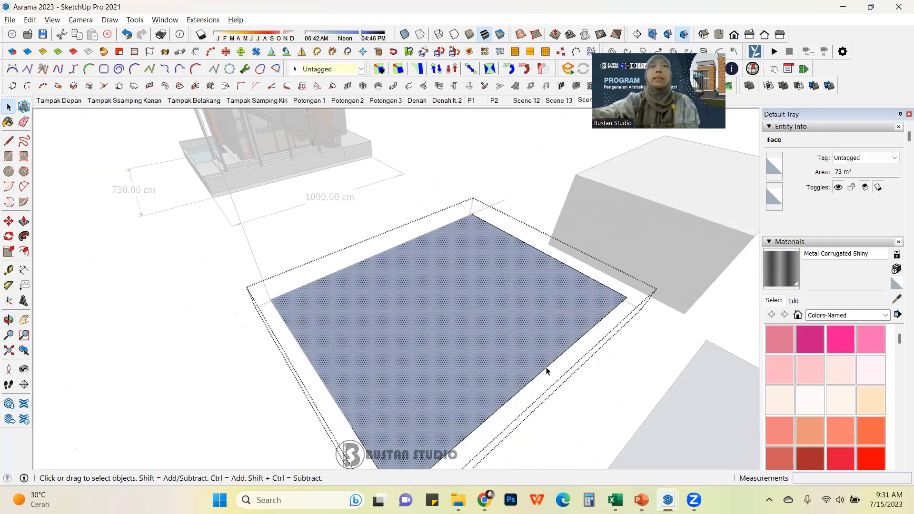
{"action": "left_click", "coordinate": [25, 223]}
{"action": "left_click", "coordinate": [563, 296]}
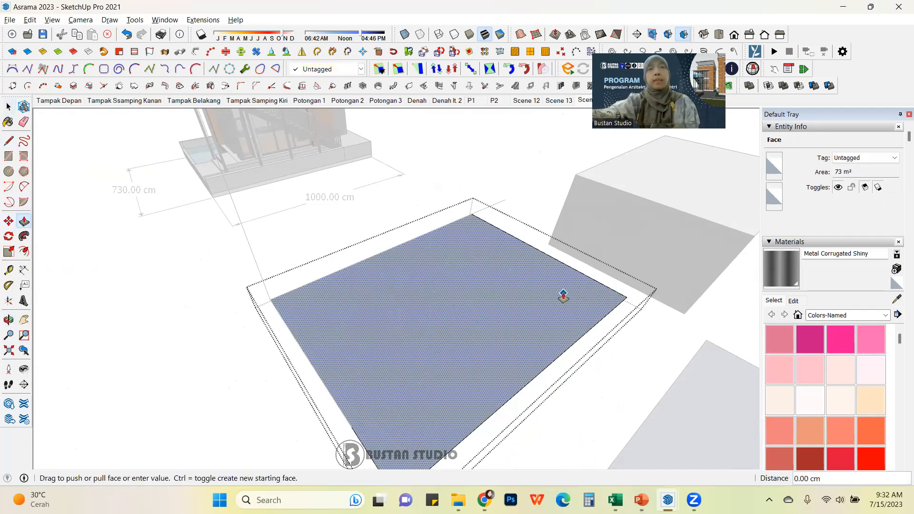
{"action": "scroll", "coordinate": [563, 296], "scroll_direction": "down", "scroll_amount": 3}
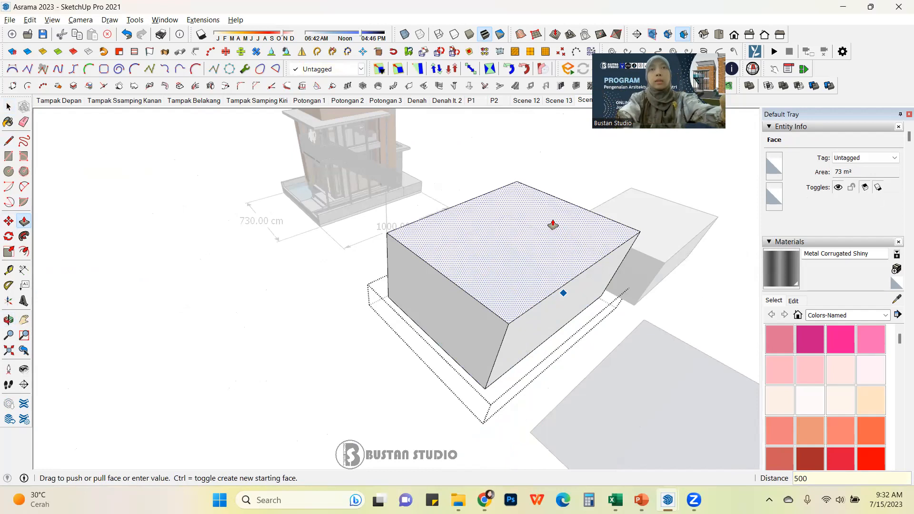
{"action": "key", "text": "Return"}
Step: Push the grouped box's top face down 200 cm to the height of the neighbouring box
{"action": "middle_click_drag", "start_coordinate": [694, 369], "coordinate": [427, 251]}
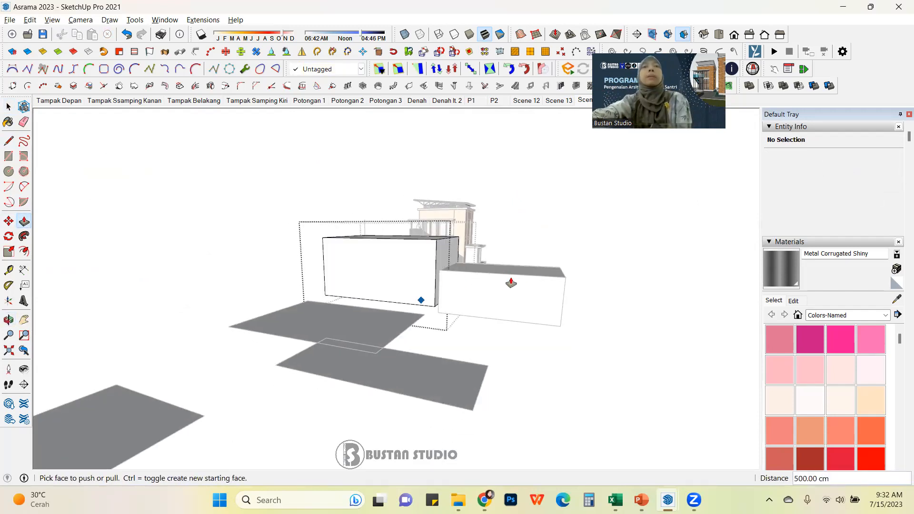
{"action": "middle_click_drag", "start_coordinate": [453, 286], "coordinate": [532, 282]}
{"action": "middle_click_drag", "start_coordinate": [475, 282], "coordinate": [392, 218]}
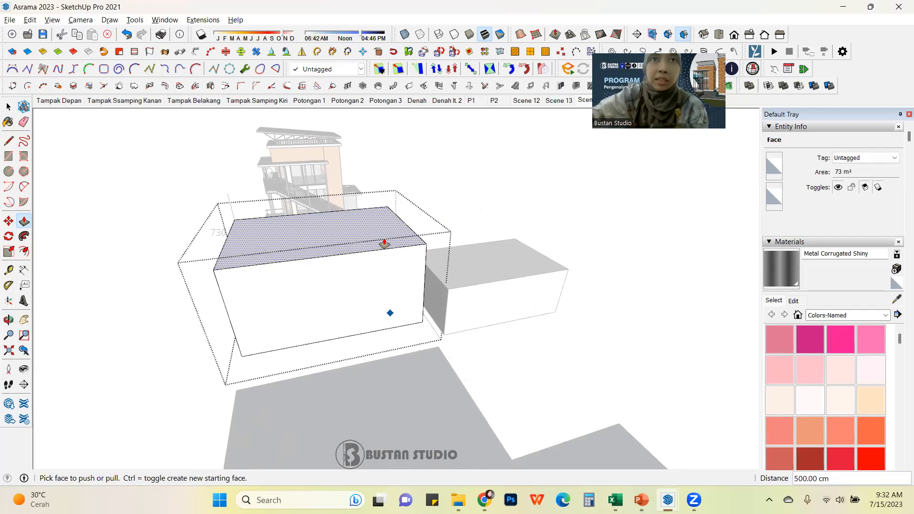
{"action": "left_click", "coordinate": [383, 235]}
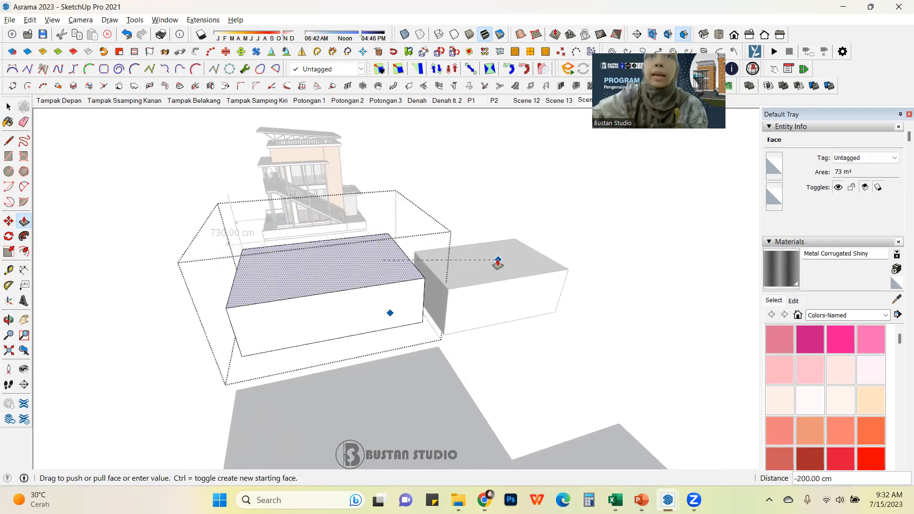
{"action": "scroll", "coordinate": [496, 261], "scroll_direction": "up", "scroll_amount": 3}
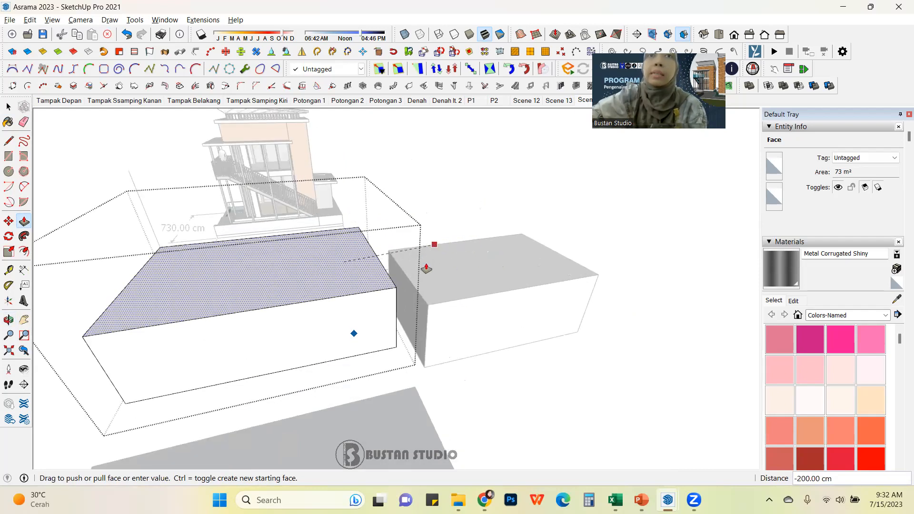
{"action": "left_click", "coordinate": [497, 272]}
Step: Push/pull the grouped box's top face up about 520 cm to the endpoint of the house's roof edge
{"action": "middle_click_drag", "start_coordinate": [482, 267], "coordinate": [272, 204]}
{"action": "scroll", "coordinate": [460, 265], "scroll_direction": "down", "scroll_amount": 2}
{"action": "scroll", "coordinate": [536, 284], "scroll_direction": "down", "scroll_amount": 4}
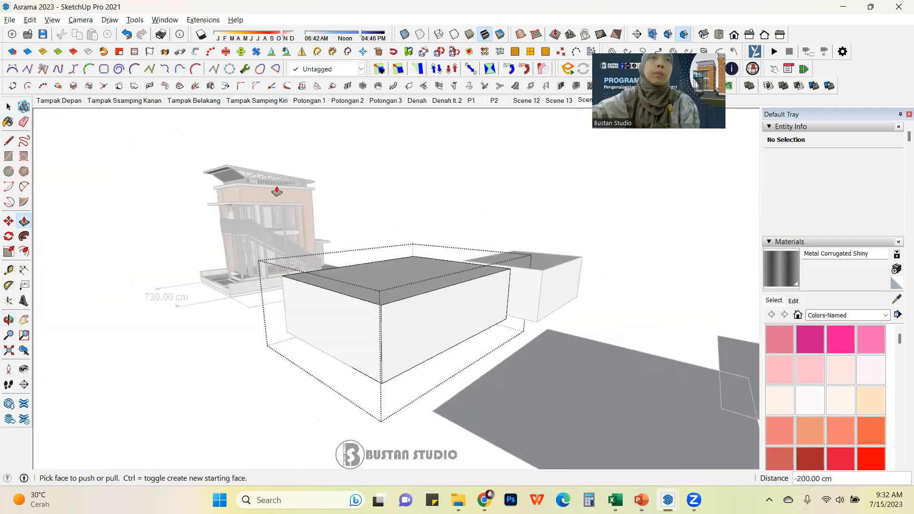
{"action": "middle_click_drag", "start_coordinate": [298, 250], "coordinate": [424, 274]}
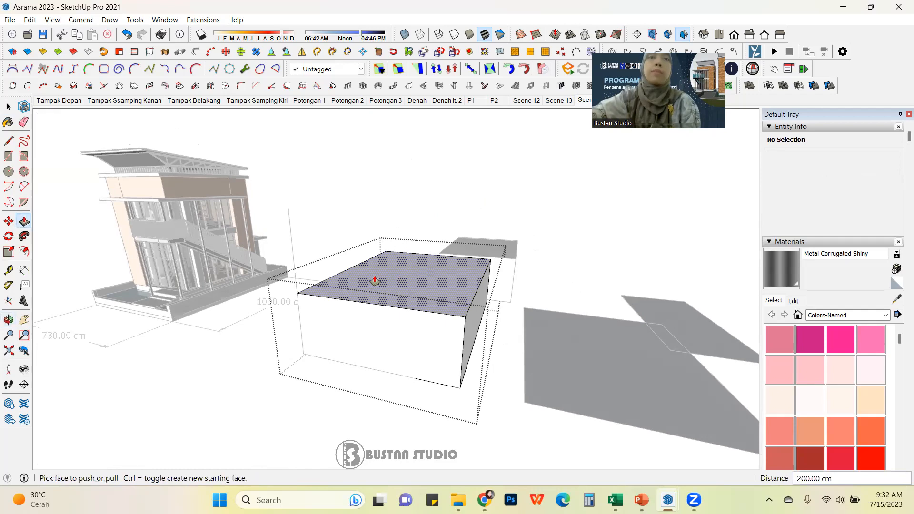
{"action": "left_click", "coordinate": [371, 275]}
{"action": "scroll", "coordinate": [466, 266], "scroll_direction": "down", "scroll_amount": 3}
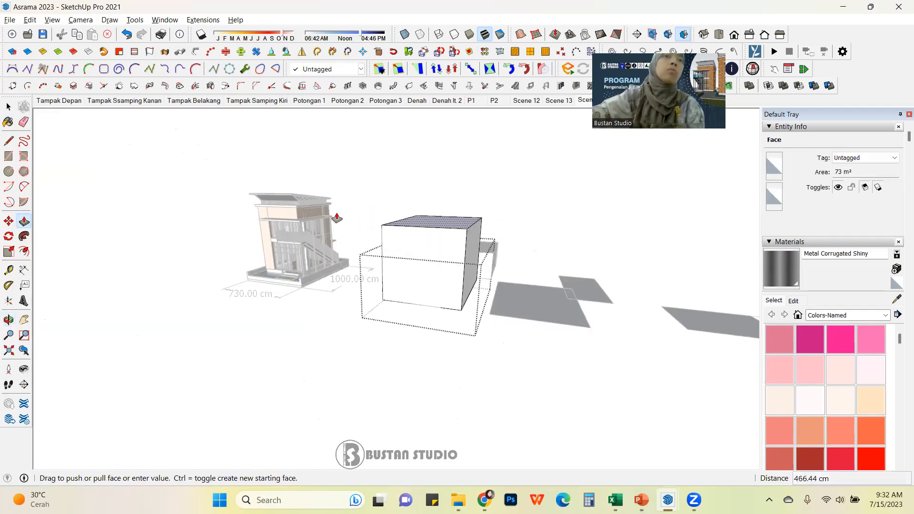
{"action": "scroll", "coordinate": [286, 219], "scroll_direction": "up", "scroll_amount": 6}
{"action": "scroll", "coordinate": [284, 217], "scroll_direction": "up", "scroll_amount": 2}
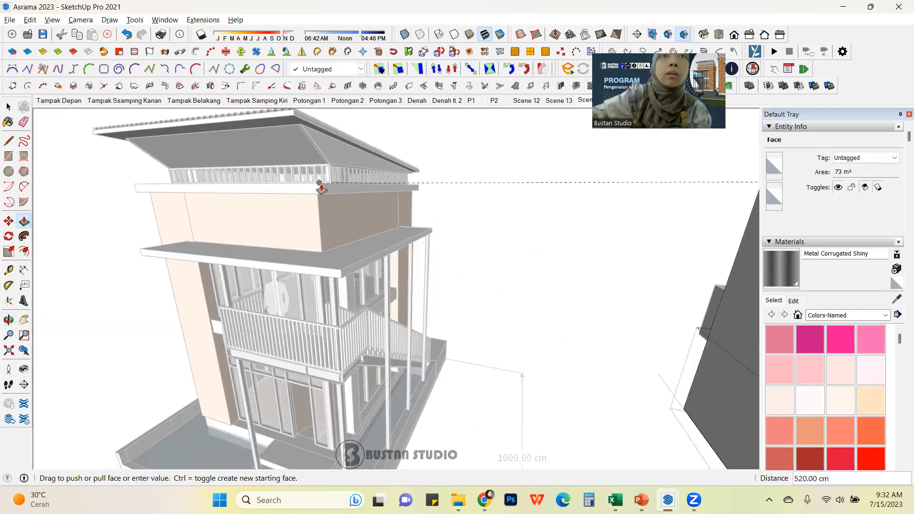
{"action": "scroll", "coordinate": [320, 187], "scroll_direction": "down", "scroll_amount": 2}
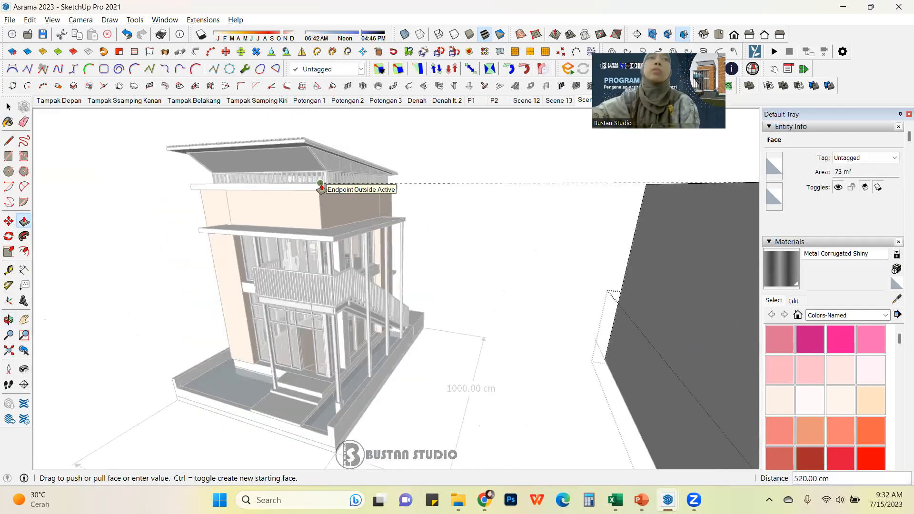
{"action": "scroll", "coordinate": [321, 188], "scroll_direction": "down", "scroll_amount": 1}
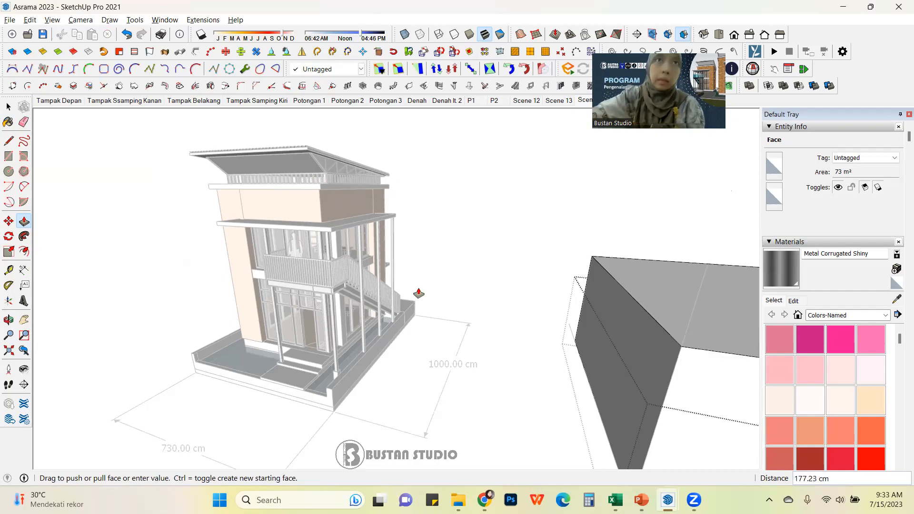
{"action": "scroll", "coordinate": [320, 190], "scroll_direction": "up", "scroll_amount": 3}
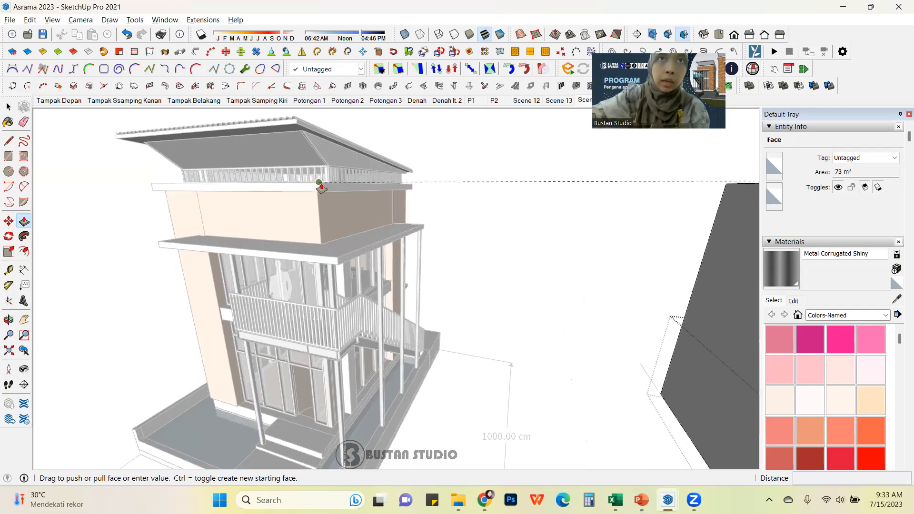
{"action": "scroll", "coordinate": [319, 187], "scroll_direction": "down", "scroll_amount": 4}
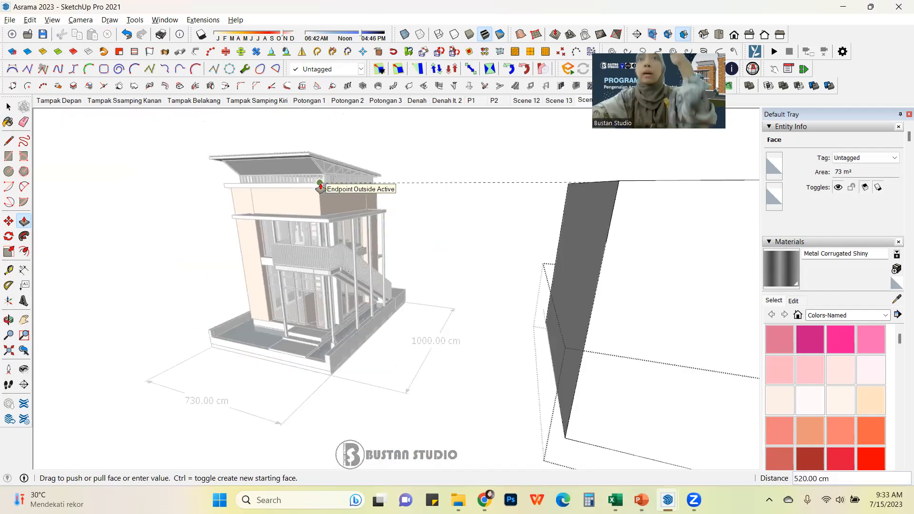
{"action": "scroll", "coordinate": [320, 188], "scroll_direction": "down", "scroll_amount": 2}
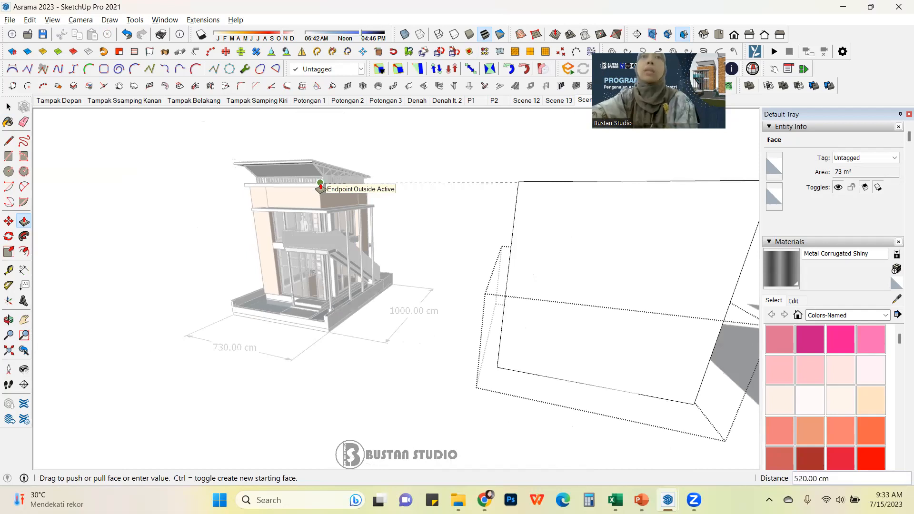
{"action": "left_click", "coordinate": [321, 190]}
Step: Push the grouped box's side face out about 34 cm to align with an endpoint of the house's platform
{"action": "middle_click_drag", "start_coordinate": [457, 229], "coordinate": [451, 285]}
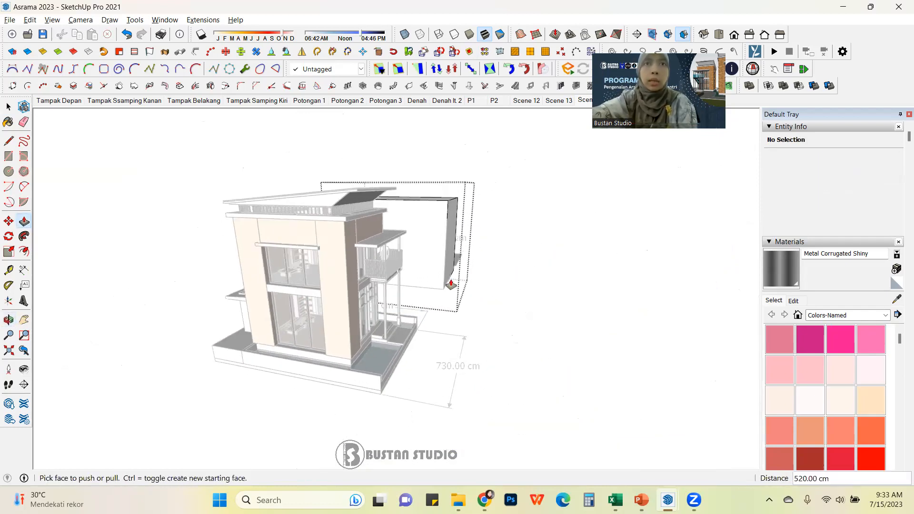
{"action": "scroll", "coordinate": [451, 284], "scroll_direction": "up", "scroll_amount": 3}
{"action": "left_click", "coordinate": [446, 279]}
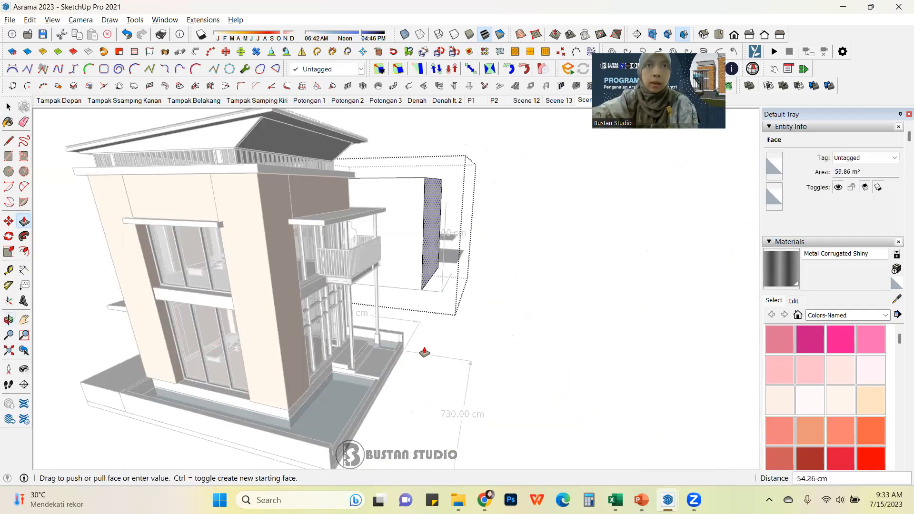
{"action": "scroll", "coordinate": [414, 334], "scroll_direction": "up", "scroll_amount": 3}
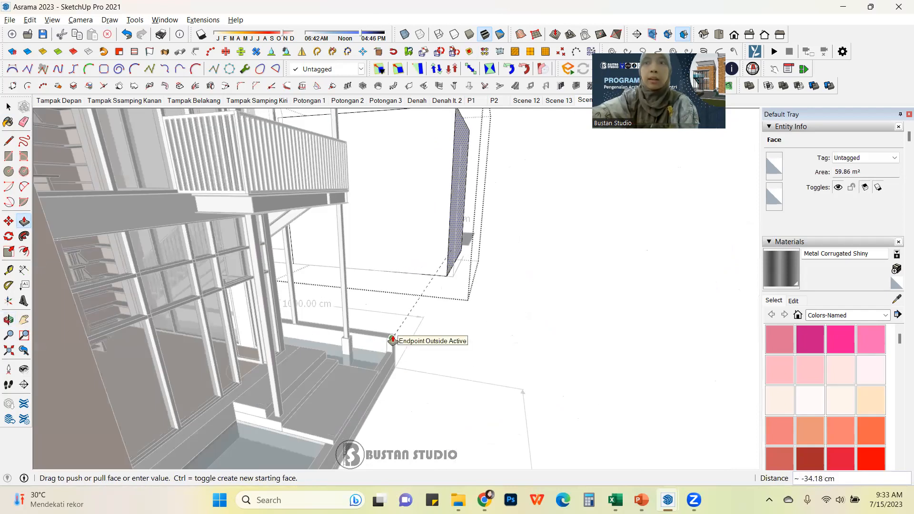
{"action": "left_click", "coordinate": [393, 340]}
{"action": "scroll", "coordinate": [466, 329], "scroll_direction": "down", "scroll_amount": 3}
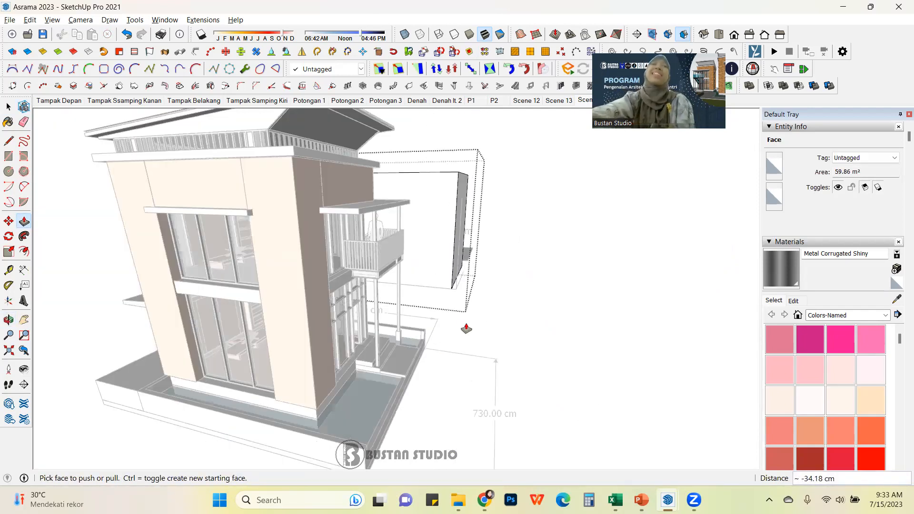
Step: Push the grouped box's top face down 480 cm, then return to the Select tool
{"action": "scroll", "coordinate": [466, 328], "scroll_direction": "down", "scroll_amount": 3}
{"action": "middle_click_drag", "start_coordinate": [592, 251], "coordinate": [291, 346]}
{"action": "middle_click_drag", "start_coordinate": [400, 328], "coordinate": [200, 386]}
{"action": "middle_click_drag", "start_coordinate": [408, 355], "coordinate": [267, 365]}
{"action": "scroll", "coordinate": [450, 301], "scroll_direction": "up", "scroll_amount": 3}
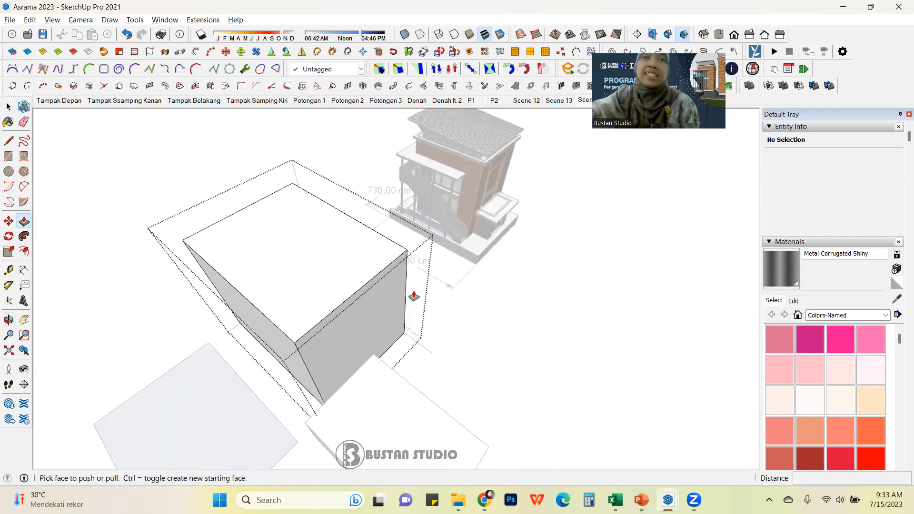
{"action": "scroll", "coordinate": [414, 296], "scroll_direction": "up", "scroll_amount": 2}
{"action": "left_click", "coordinate": [396, 296]}
{"action": "left_click", "coordinate": [496, 246]}
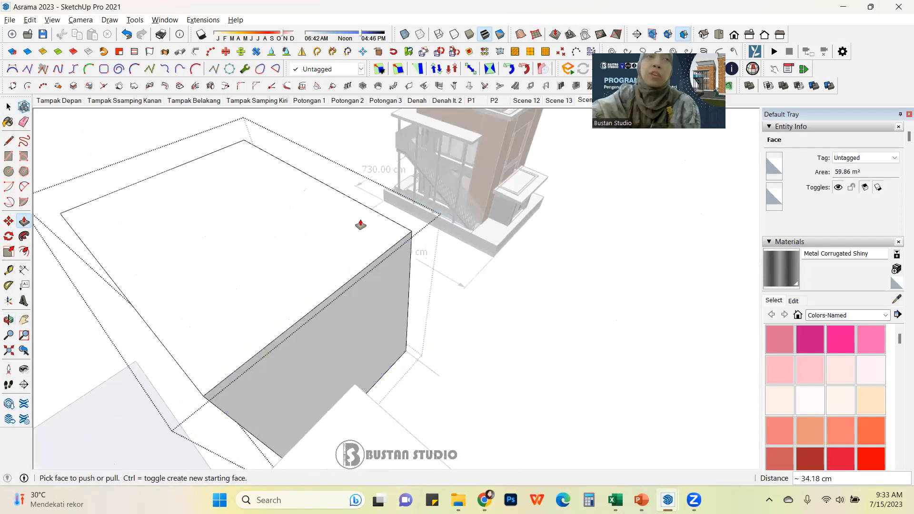
{"action": "left_click", "coordinate": [302, 224]}
{"action": "left_click", "coordinate": [522, 208]}
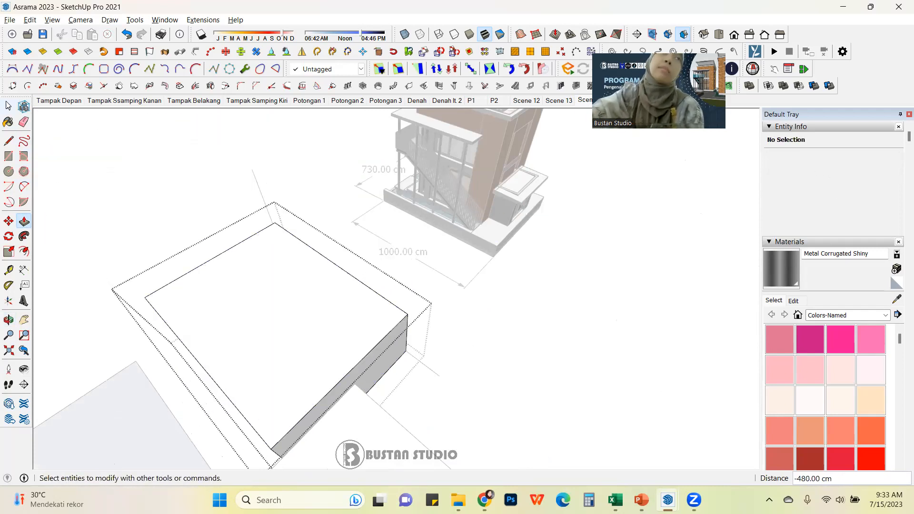
{"action": "left_click", "coordinate": [8, 105]}
Step: Zoom out and orbit to examine the whole model with the house, boxes and rectangles
{"action": "scroll", "coordinate": [149, 166], "scroll_direction": "down", "scroll_amount": 6}
{"action": "middle_click_drag", "start_coordinate": [366, 310], "coordinate": [306, 269]}
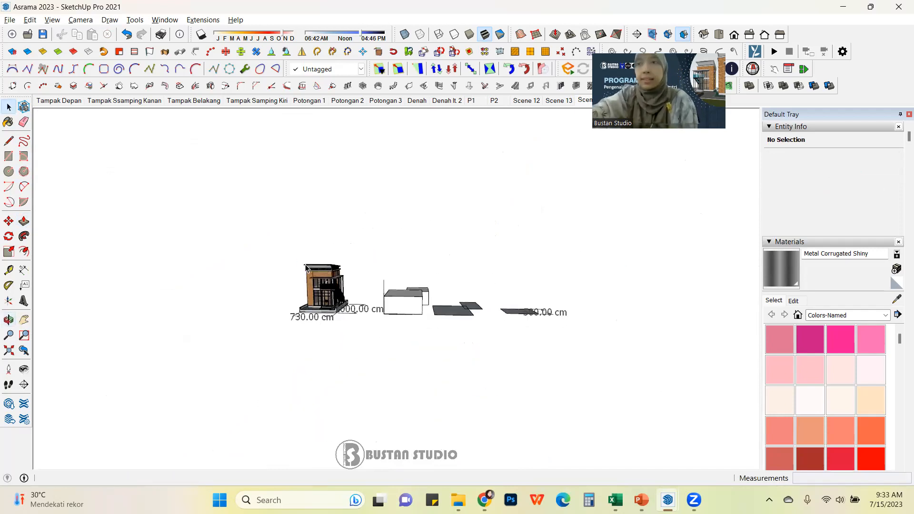
{"action": "middle_click_drag", "start_coordinate": [424, 320], "coordinate": [274, 312]}
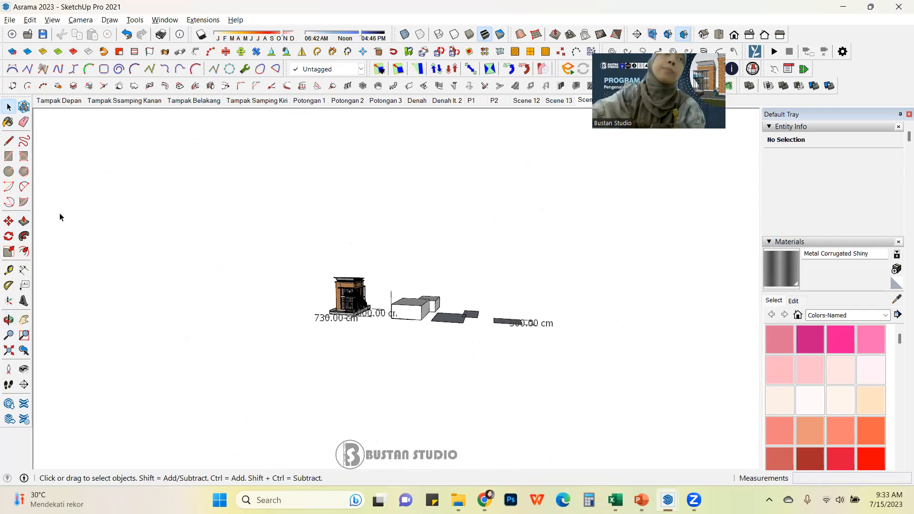
{"action": "middle_click_drag", "start_coordinate": [219, 302], "coordinate": [370, 273]}
{"action": "scroll", "coordinate": [277, 262], "scroll_direction": "down", "scroll_amount": 1}
{"action": "middle_click_drag", "start_coordinate": [248, 283], "coordinate": [279, 308]}
{"action": "scroll", "coordinate": [311, 316], "scroll_direction": "up", "scroll_amount": 1}
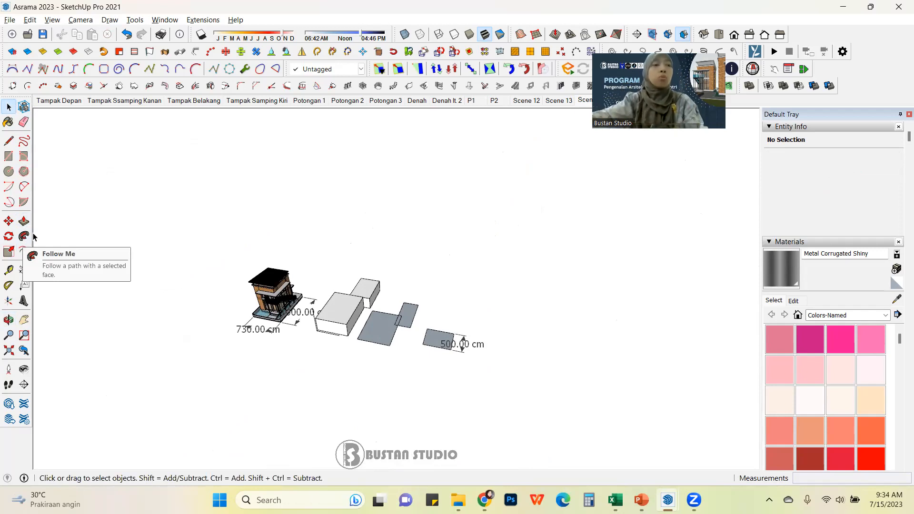
{"action": "middle_click_drag", "start_coordinate": [310, 305], "coordinate": [259, 292]}
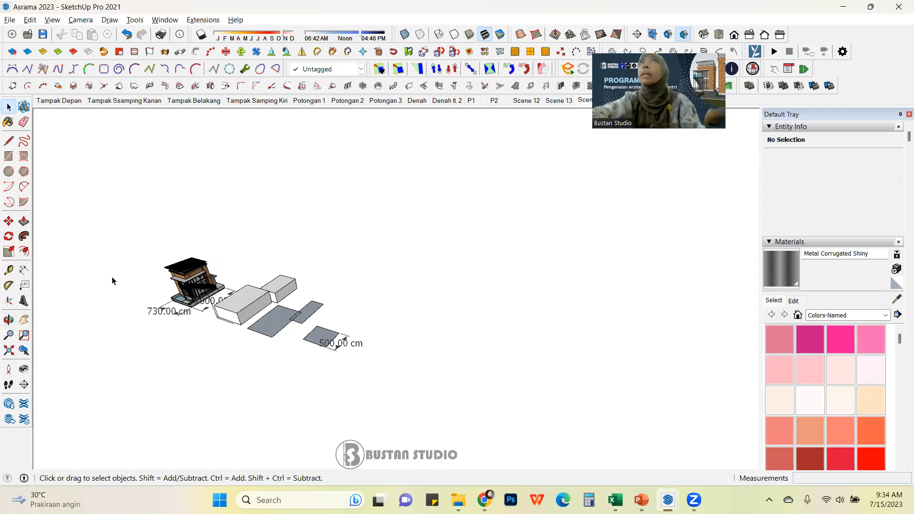
{"action": "middle_click_drag", "start_coordinate": [288, 340], "coordinate": [264, 361], "text": "shift"}
{"action": "scroll", "coordinate": [244, 355], "scroll_direction": "up", "scroll_amount": 2}
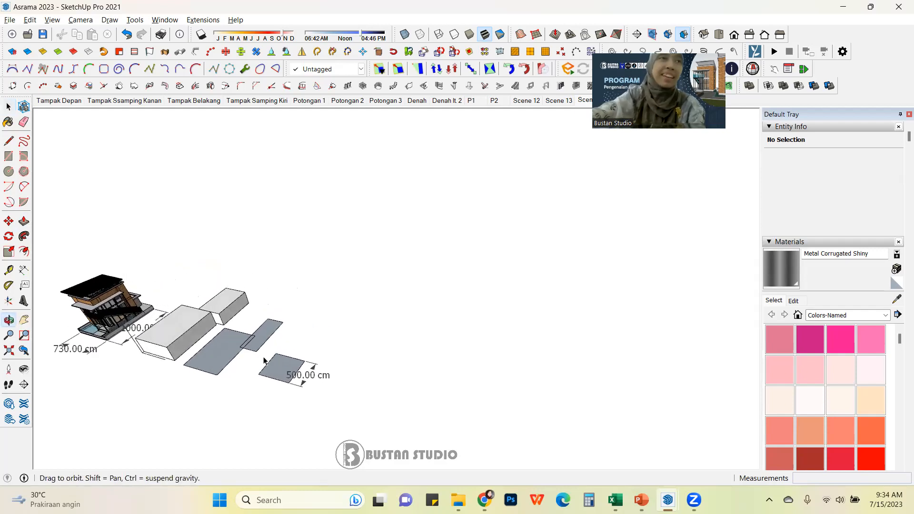
Step: Set the arc segments to 50 and begin a center-point arc in empty space below the rectangles
{"action": "left_click", "coordinate": [24, 187]}
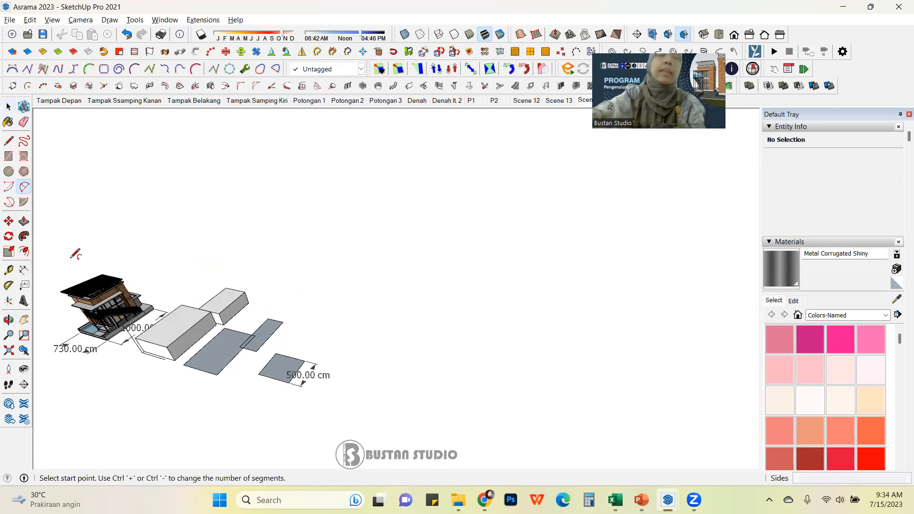
{"action": "scroll", "coordinate": [75, 254], "scroll_direction": "down", "scroll_amount": 2}
{"action": "middle_click_drag", "start_coordinate": [303, 335], "coordinate": [281, 336]}
{"action": "scroll", "coordinate": [319, 316], "scroll_direction": "up", "scroll_amount": 1}
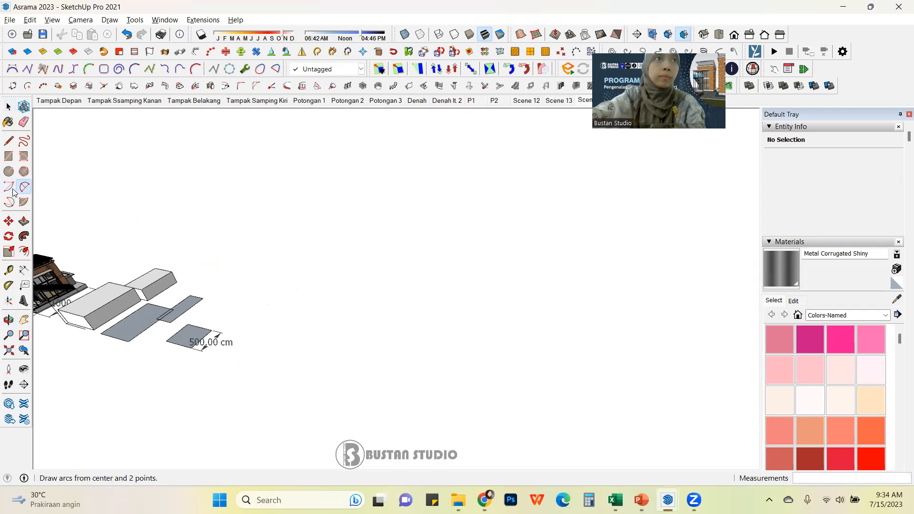
{"action": "left_click", "coordinate": [11, 188]}
{"action": "type", "text": "50"}
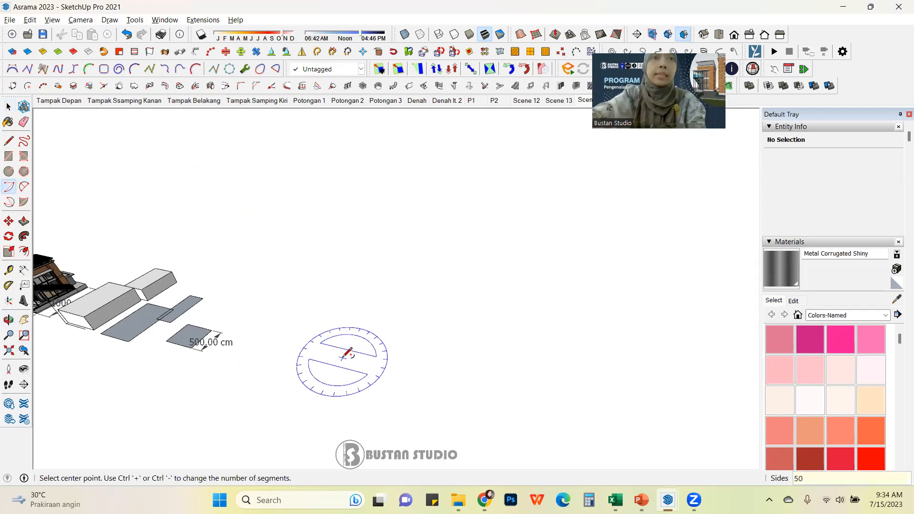
{"action": "left_click", "coordinate": [329, 345]}
{"action": "left_click", "coordinate": [418, 367]}
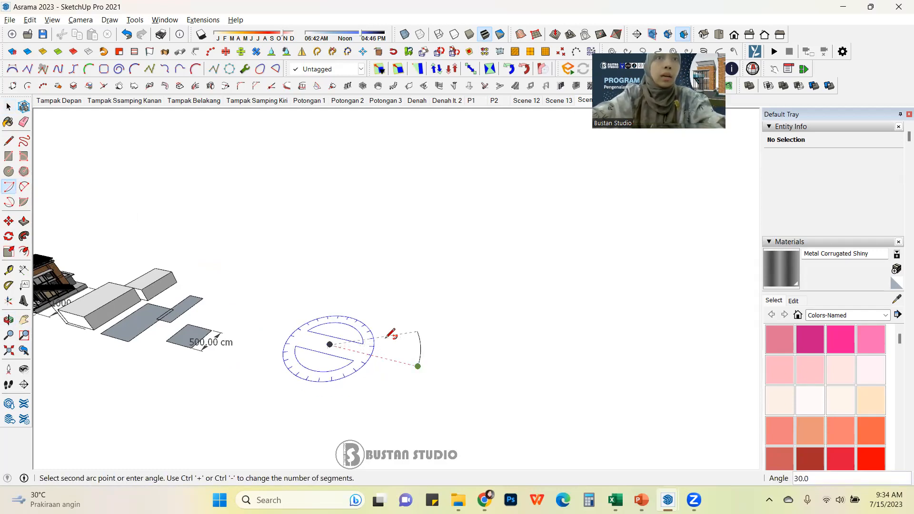
Step: Draw a 2-point arc with an upward bulge in empty space below the rectangles
{"action": "left_click", "coordinate": [24, 187]}
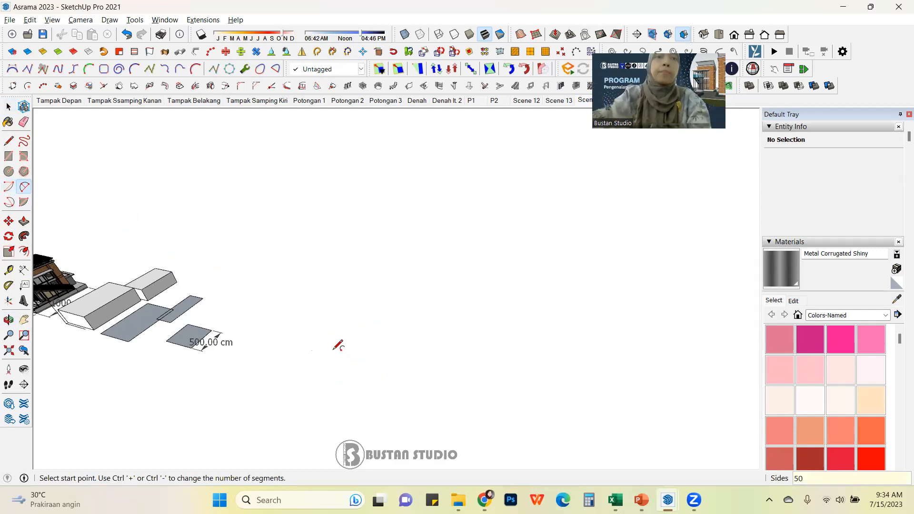
{"action": "left_click", "coordinate": [299, 354]}
{"action": "left_click", "coordinate": [419, 386]}
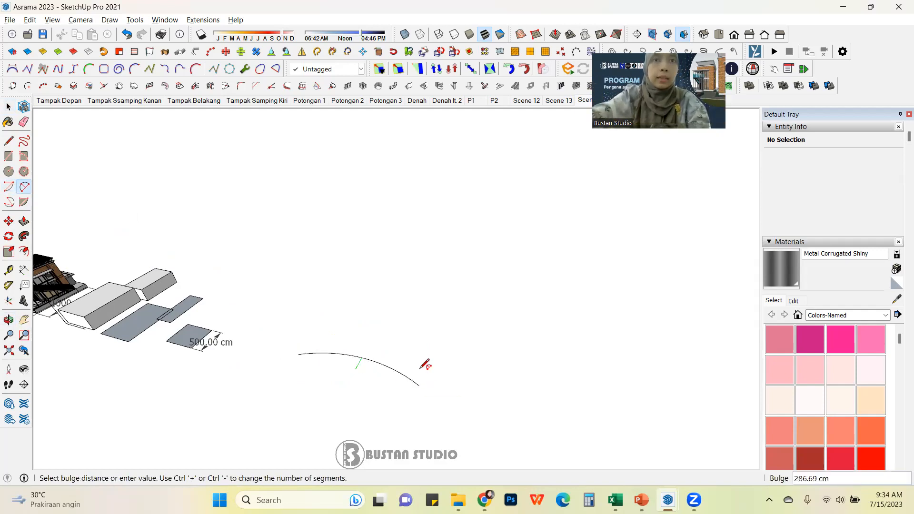
{"action": "left_click", "coordinate": [427, 357]}
{"action": "scroll", "coordinate": [197, 310], "scroll_direction": "down", "scroll_amount": 2}
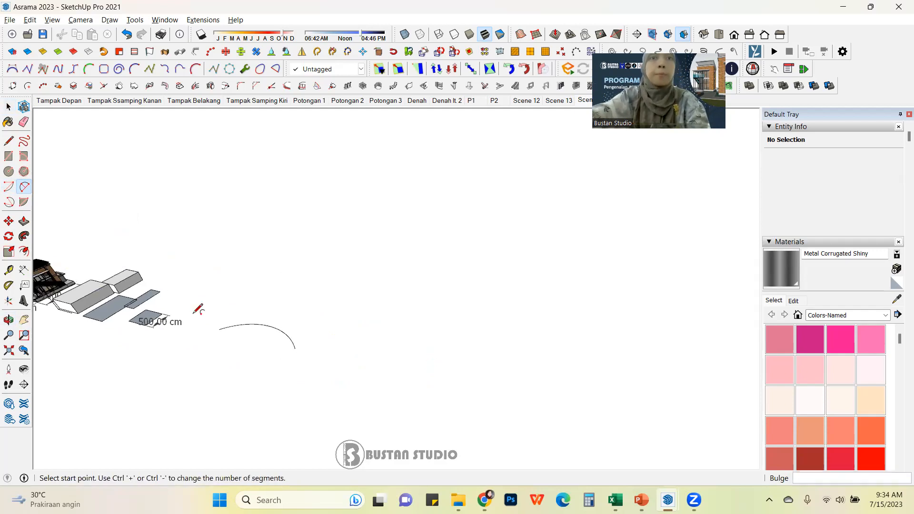
{"action": "scroll", "coordinate": [292, 370], "scroll_direction": "up", "scroll_amount": 2}
Step: Draw a second arc from the first arc's end, bulging the opposite way to form an S-curve
{"action": "left_click", "coordinate": [305, 343]}
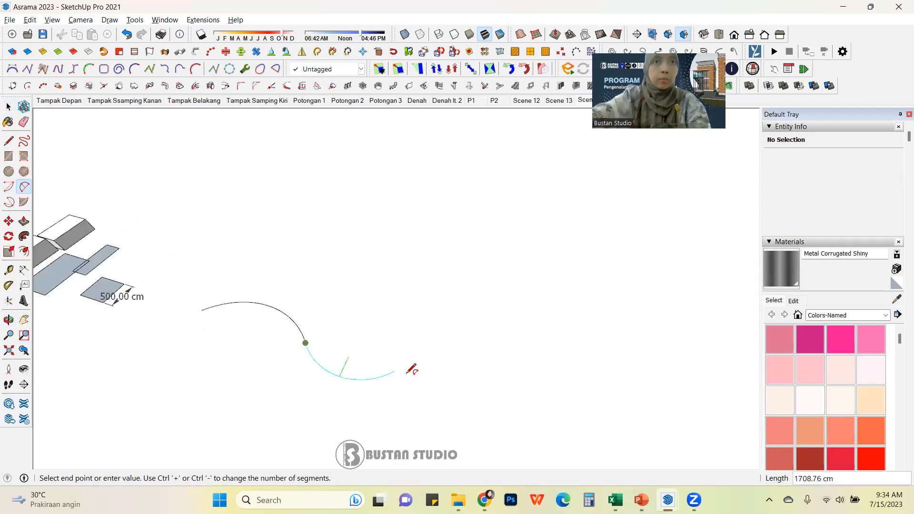
{"action": "left_click", "coordinate": [412, 373]}
{"action": "left_click", "coordinate": [378, 353]}
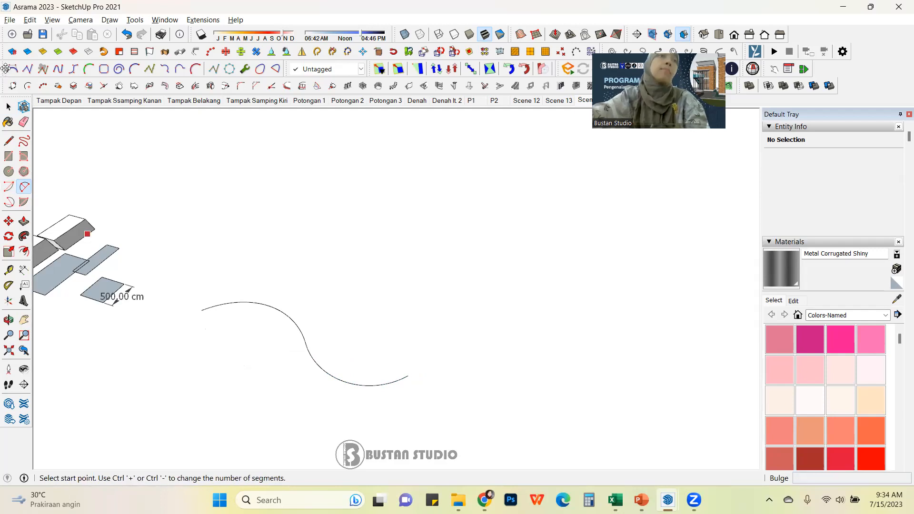
Step: Select the S-shaped curve and inspect its edges while panning around the model
{"action": "left_click", "coordinate": [8, 106]}
{"action": "left_click_drag", "start_coordinate": [376, 331], "coordinate": [279, 374]}
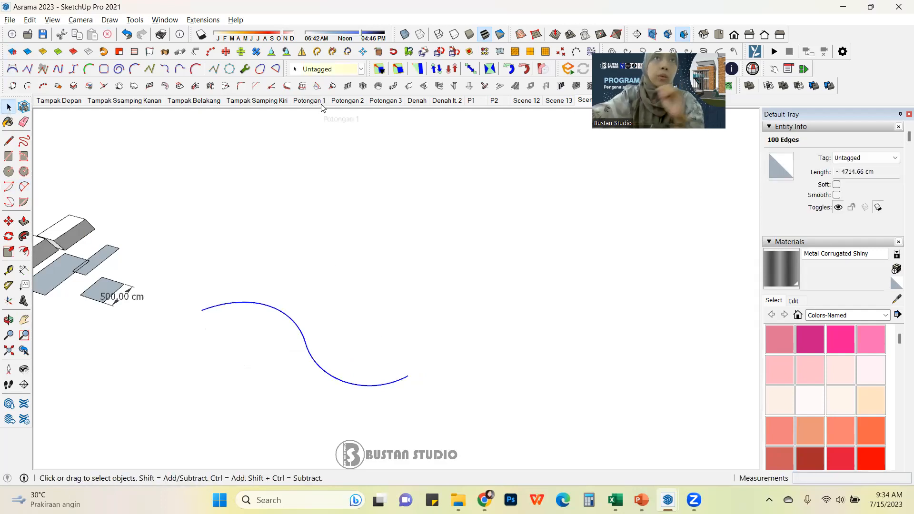
{"action": "left_click", "coordinate": [320, 284]}
{"action": "left_click", "coordinate": [302, 337]}
{"action": "scroll", "coordinate": [355, 319], "scroll_direction": "down", "scroll_amount": 2}
{"action": "middle_click_drag", "start_coordinate": [355, 319], "coordinate": [411, 241], "text": "shift"}
{"action": "scroll", "coordinate": [410, 241], "scroll_direction": "up", "scroll_amount": 3}
{"action": "left_click", "coordinate": [273, 278]}
{"action": "middle_click_drag", "start_coordinate": [273, 278], "coordinate": [288, 241]}
{"action": "scroll", "coordinate": [340, 270], "scroll_direction": "up", "scroll_amount": 3}
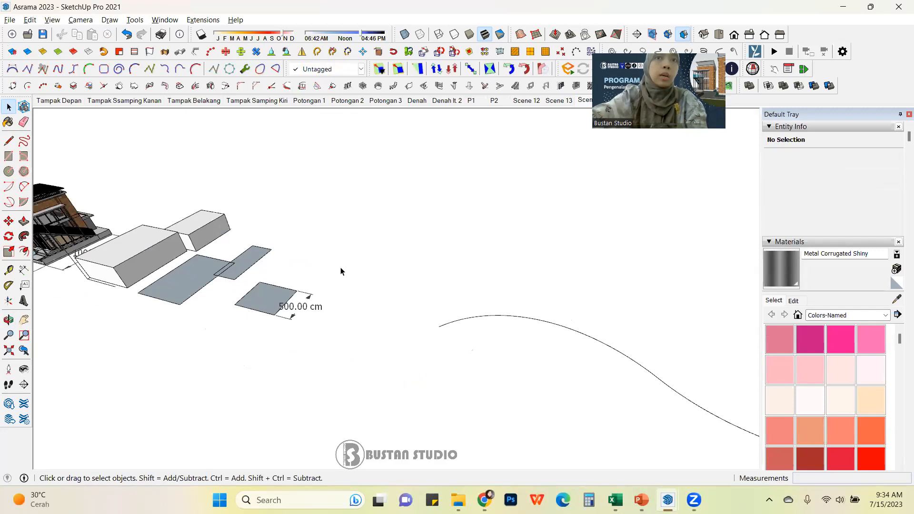
{"action": "middle_click_drag", "start_coordinate": [307, 285], "coordinate": [355, 306]}
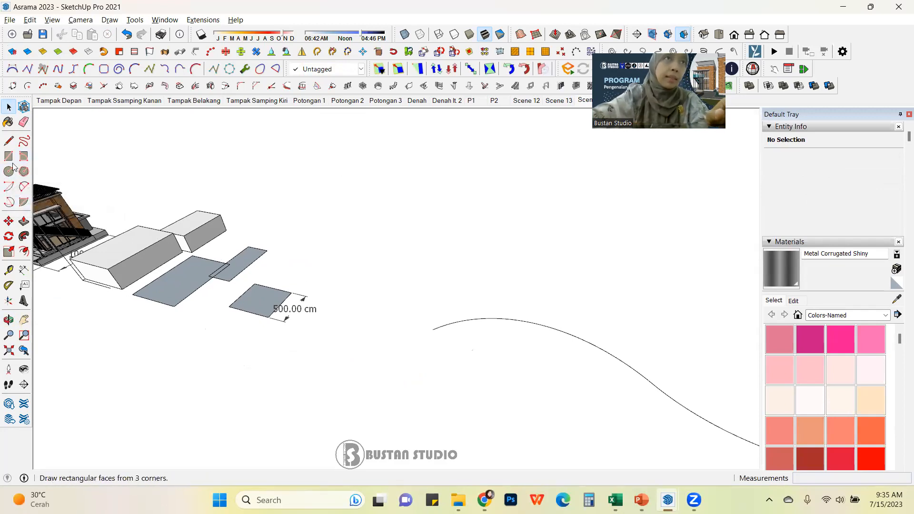
Step: Draw a larger circle and a smaller circle about 268 cm in radius beside it
{"action": "left_click", "coordinate": [9, 171]}
{"action": "middle_click_drag", "start_coordinate": [444, 257], "coordinate": [414, 276]}
{"action": "left_click", "coordinate": [412, 280]}
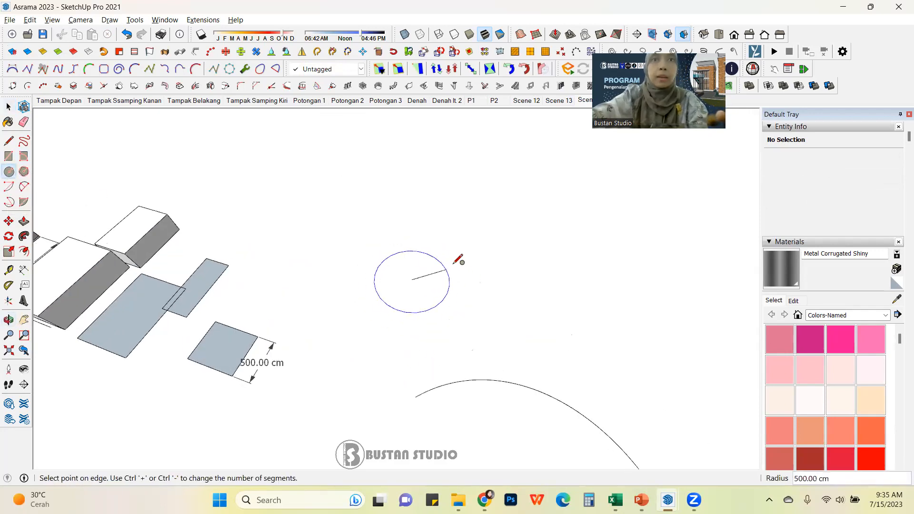
{"action": "left_click", "coordinate": [431, 254]}
{"action": "scroll", "coordinate": [410, 280], "scroll_direction": "up", "scroll_amount": 2}
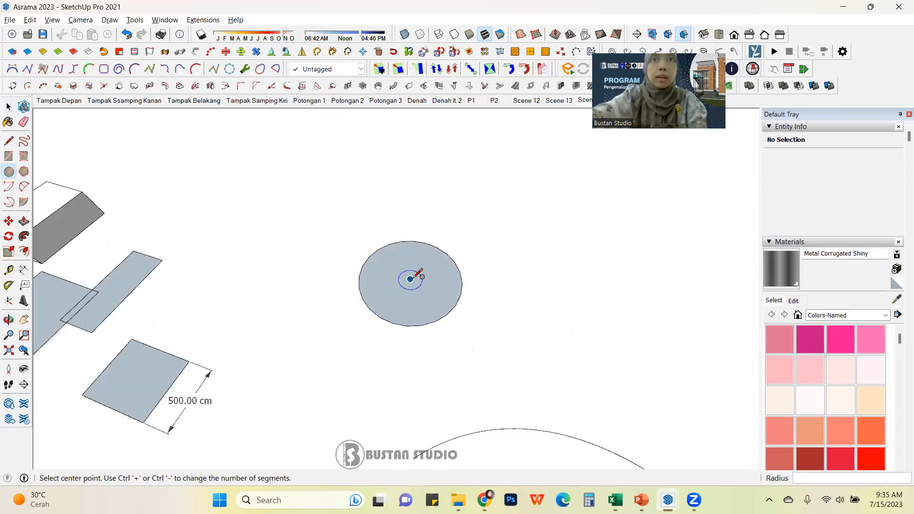
{"action": "left_click", "coordinate": [534, 316]}
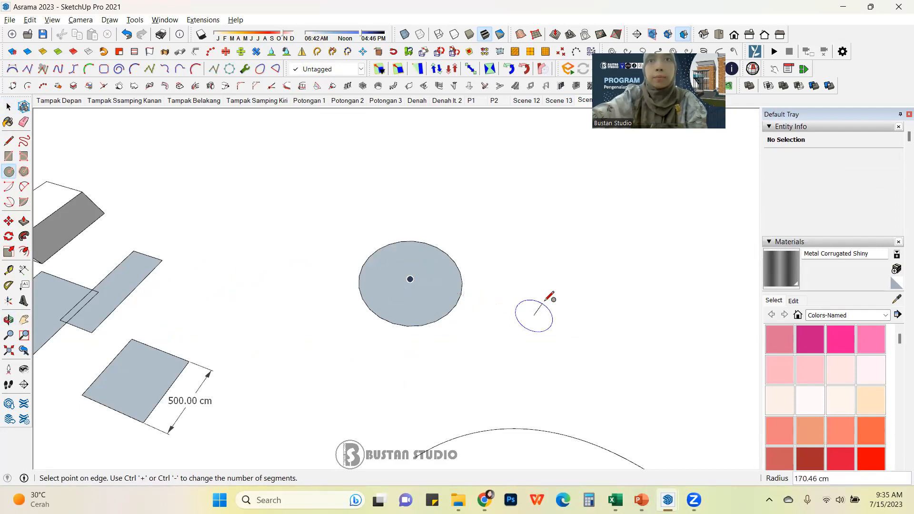
{"action": "left_click", "coordinate": [543, 288]}
Step: Group the smaller circle and the larger circle as separate groups
{"action": "left_click", "coordinate": [9, 106]}
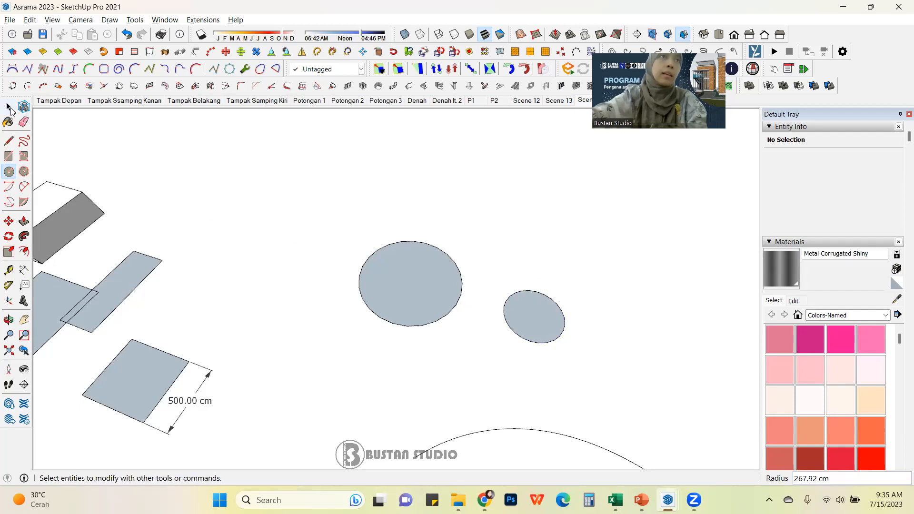
{"action": "left_click_drag", "start_coordinate": [472, 251], "coordinate": [620, 380]}
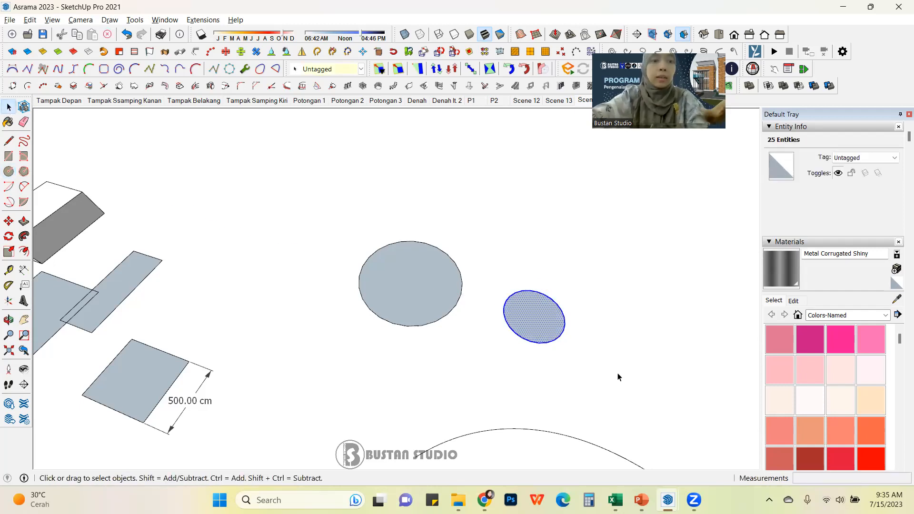
{"action": "key", "text": "ctrl+g"}
{"action": "left_click", "coordinate": [421, 297]}
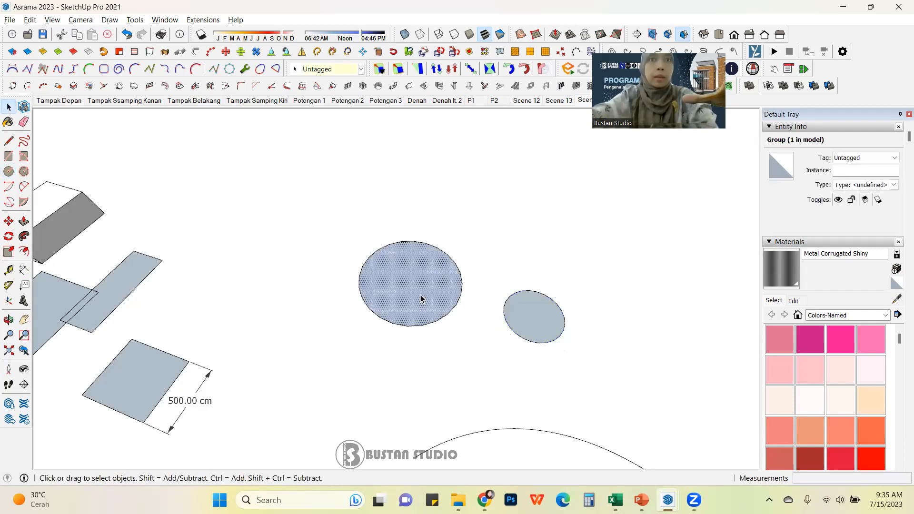
{"action": "key", "text": "ctrl+g"}
Step: Move the smaller circle group so it overlaps the larger circle
{"action": "left_click", "coordinate": [530, 319]}
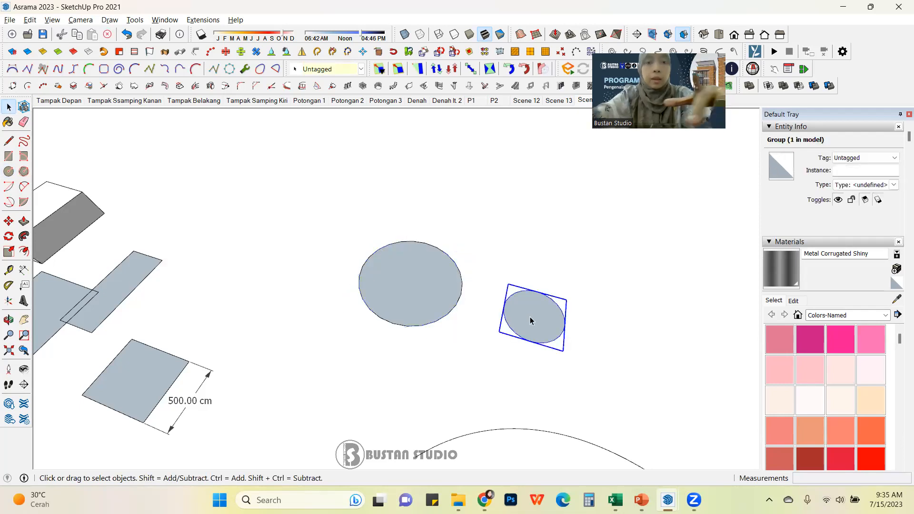
{"action": "key", "text": "m"}
{"action": "left_click", "coordinate": [503, 307]}
{"action": "middle_click_drag", "start_coordinate": [418, 288], "coordinate": [398, 318], "text": "shift"}
{"action": "scroll", "coordinate": [401, 279], "scroll_direction": "up", "scroll_amount": 1}
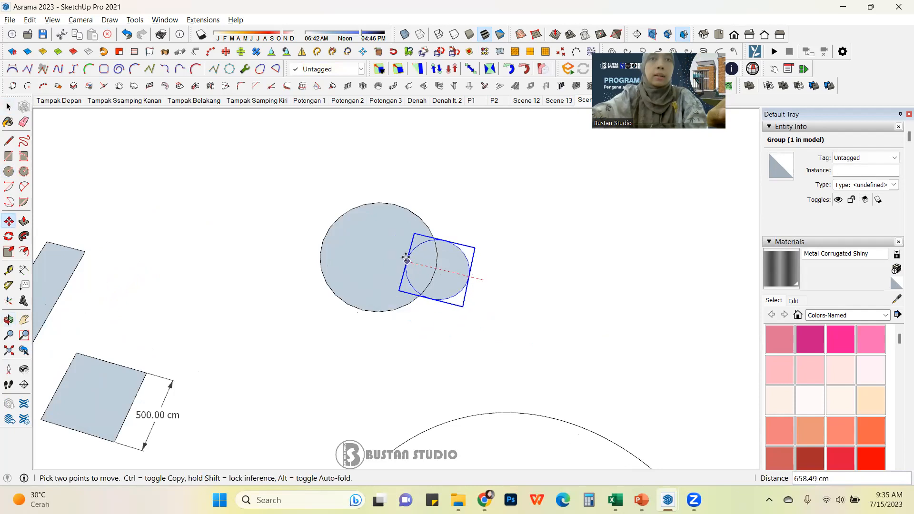
{"action": "left_click", "coordinate": [395, 253]}
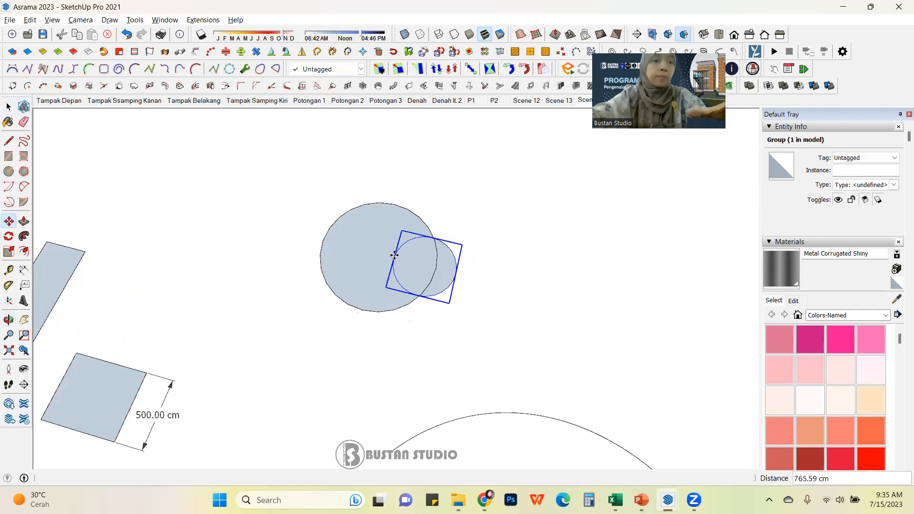
Step: Scale the moved circle group by 2
{"action": "key", "text": "s"}
{"action": "left_click_drag", "start_coordinate": [465, 244], "coordinate": [499, 224]}
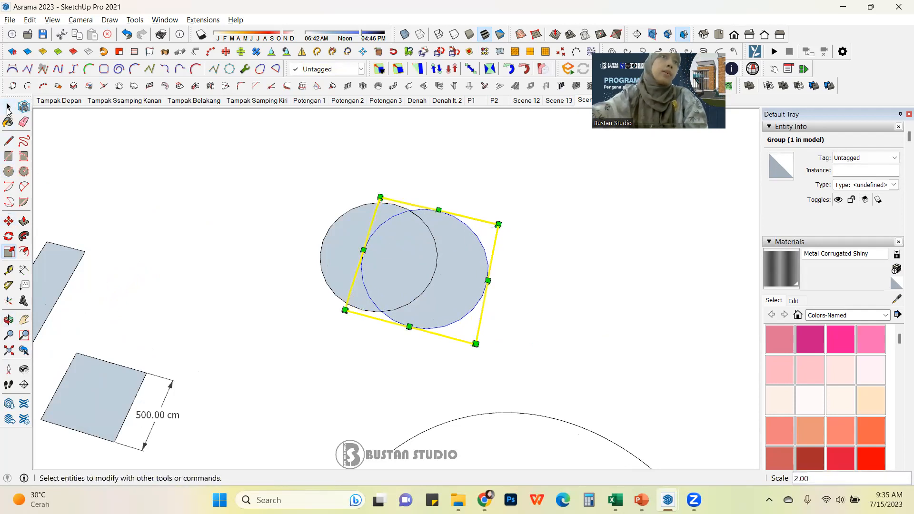
{"action": "left_click", "coordinate": [8, 110]}
Step: Select each circle group in turn to inspect how they overlap
{"action": "left_click", "coordinate": [505, 260]}
{"action": "scroll", "coordinate": [504, 260], "scroll_direction": "down", "scroll_amount": 1}
{"action": "mouse_move", "coordinate": [505, 260]}
{"action": "middle_mouse_down"}
{"action": "mouse_move", "coordinate": [267, 191]}
{"action": "mouse_move", "coordinate": [453, 269]}
{"action": "mouse_move", "coordinate": [504, 261]}
{"action": "middle_mouse_up"}
{"action": "scroll", "coordinate": [504, 261], "scroll_direction": "up", "scroll_amount": 3}
{"action": "left_click", "coordinate": [373, 243]}
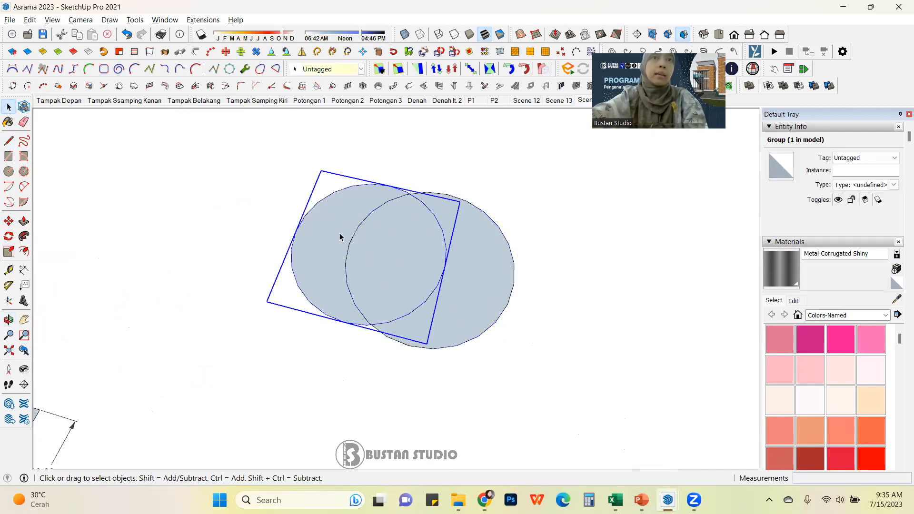
{"action": "left_click", "coordinate": [394, 248]}
{"action": "left_click", "coordinate": [325, 235]}
{"action": "left_click", "coordinate": [476, 260]}
{"action": "left_click", "coordinate": [298, 234]}
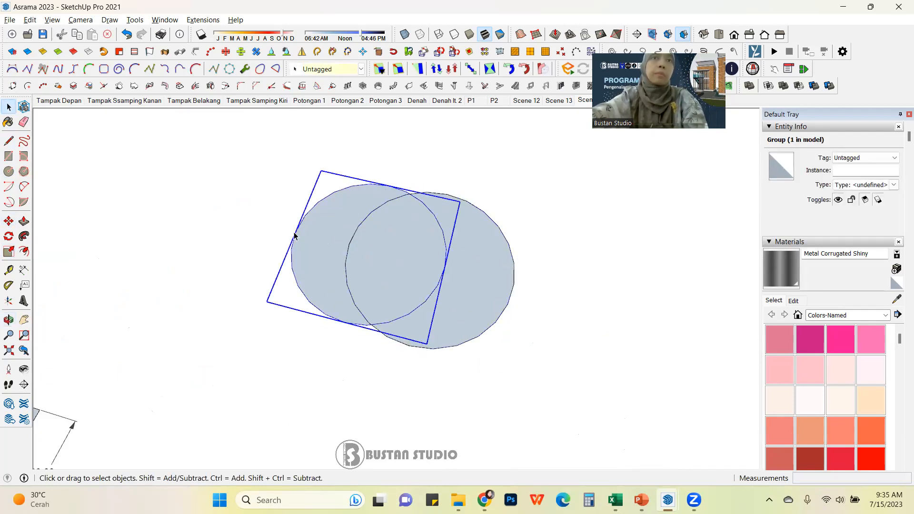
{"action": "middle_click_drag", "start_coordinate": [326, 225], "coordinate": [300, 238]}
{"action": "scroll", "coordinate": [459, 232], "scroll_direction": "up", "scroll_amount": 1}
{"action": "left_click", "coordinate": [469, 227]}
{"action": "left_click", "coordinate": [347, 208]}
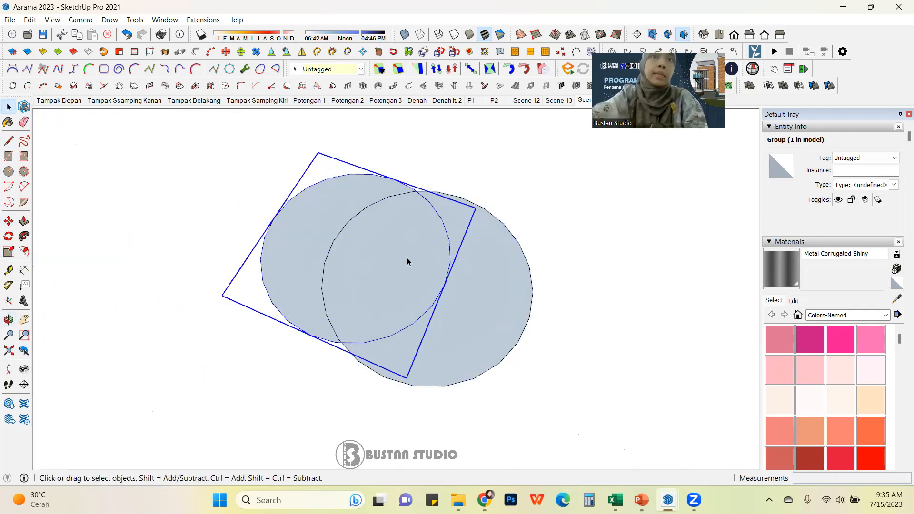
{"action": "key", "text": "m"}
{"action": "left_click", "coordinate": [502, 287]}
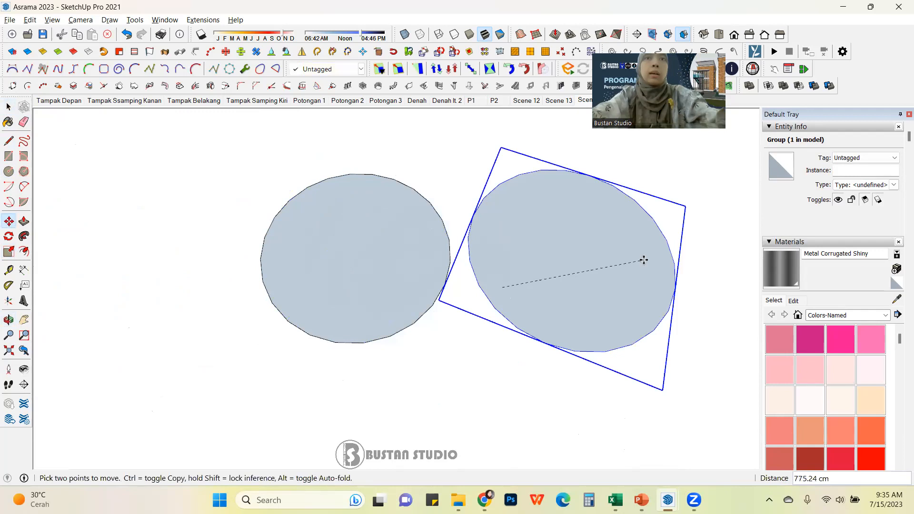
{"action": "key", "text": "Escape"}
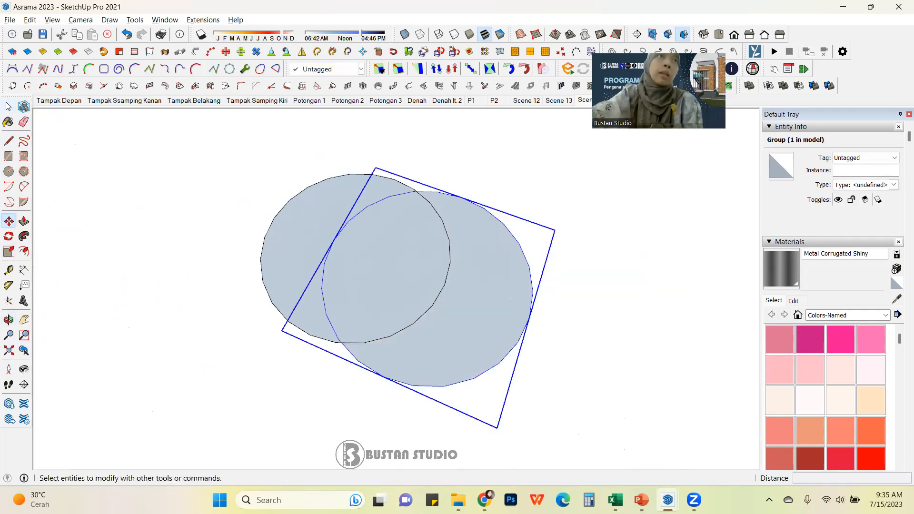
Step: Select both overlapping circle groups and explode them
{"action": "left_click", "coordinate": [8, 106]}
{"action": "scroll", "coordinate": [324, 262], "scroll_direction": "up", "scroll_amount": 2}
{"action": "left_click", "coordinate": [317, 227]}
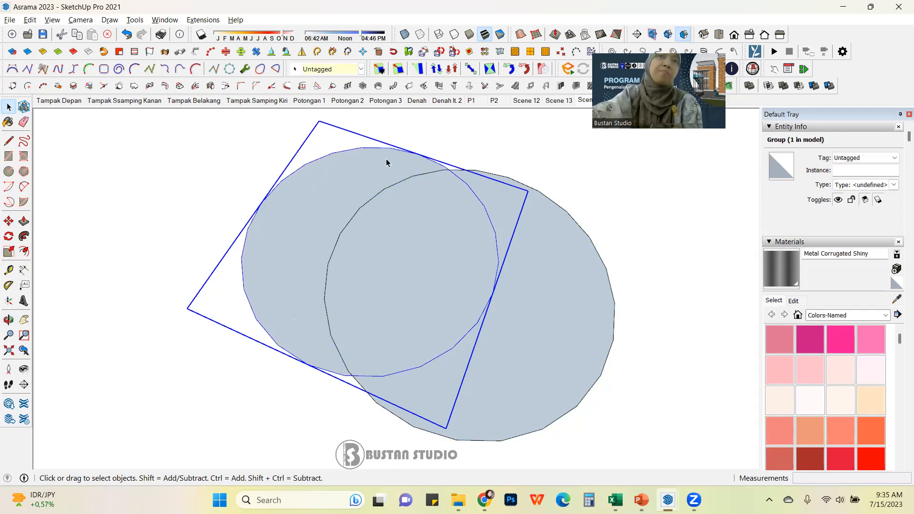
{"action": "scroll", "coordinate": [371, 185], "scroll_direction": "down", "scroll_amount": 4}
{"action": "scroll", "coordinate": [337, 249], "scroll_direction": "up", "scroll_amount": 2}
{"action": "left_click", "coordinate": [492, 203]}
{"action": "scroll", "coordinate": [492, 203], "scroll_direction": "up", "scroll_amount": 1}
{"action": "left_click_drag", "start_coordinate": [453, 147], "coordinate": [321, 220]}
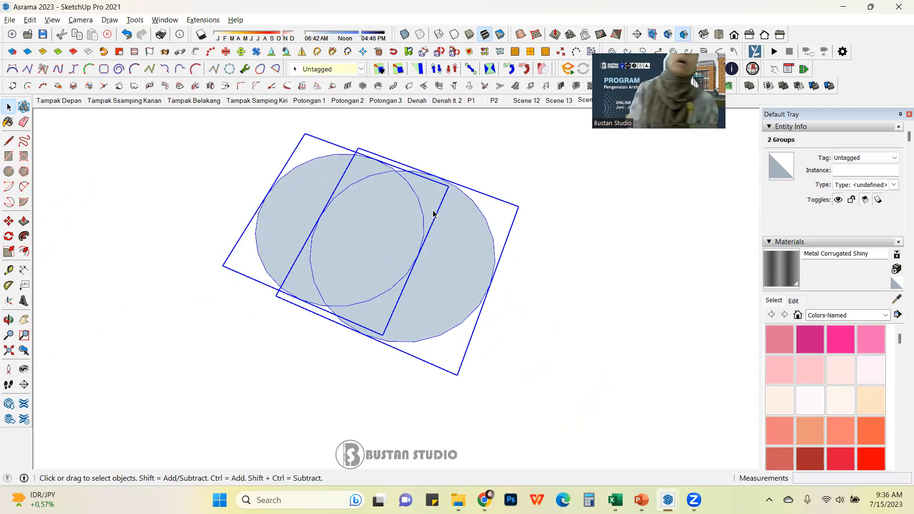
{"action": "right_click", "coordinate": [434, 224]}
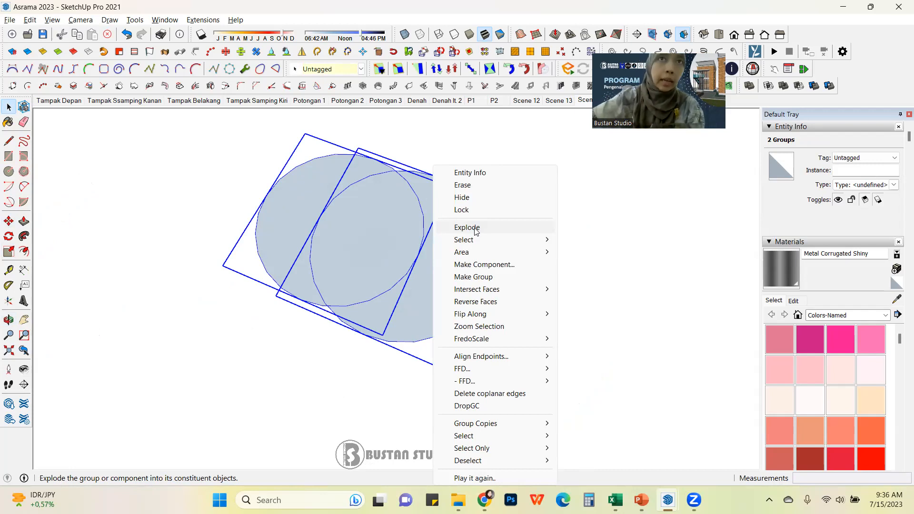
{"action": "left_click", "coordinate": [475, 230]}
Step: Select the separate faces created where the circles intersect to inspect them
{"action": "left_click", "coordinate": [472, 259]}
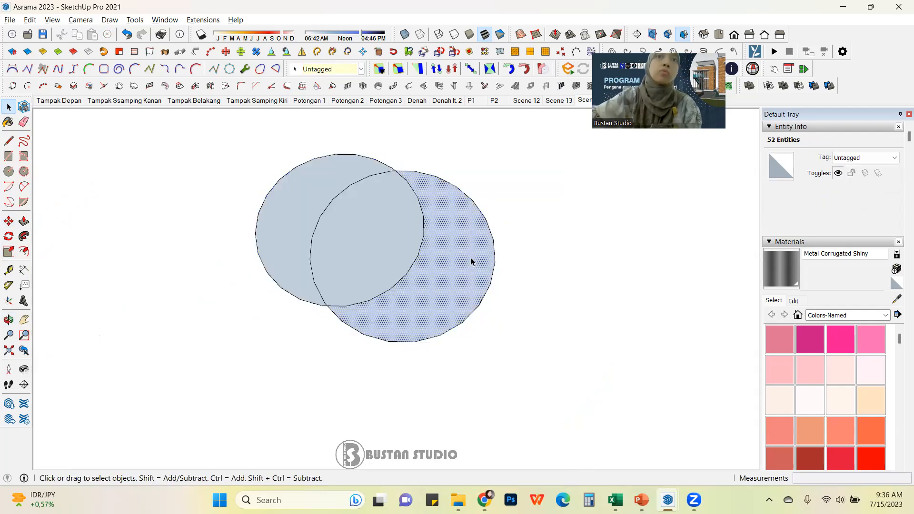
{"action": "left_click", "coordinate": [376, 236]}
{"action": "left_click", "coordinate": [315, 192]}
{"action": "left_click", "coordinate": [387, 204]}
{"action": "left_click", "coordinate": [452, 223]}
{"action": "left_click", "coordinate": [324, 179]}
{"action": "scroll", "coordinate": [328, 181], "scroll_direction": "down", "scroll_amount": 2}
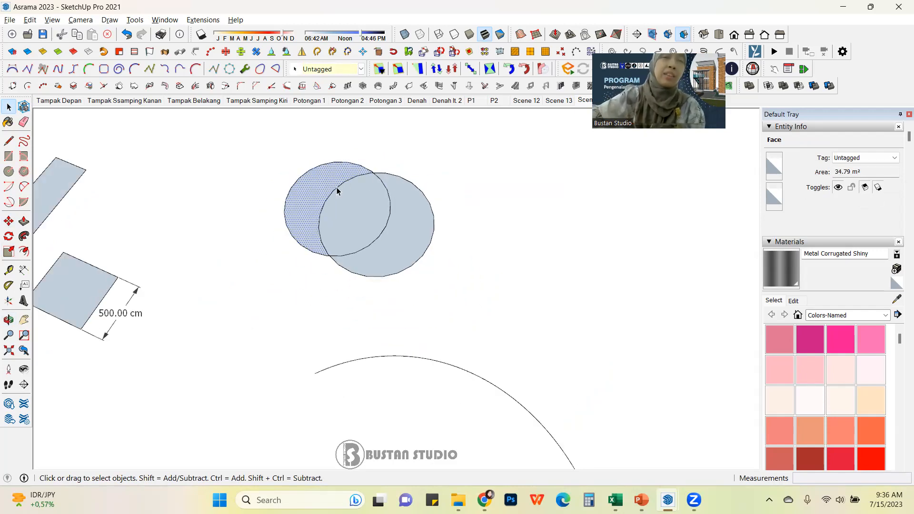
{"action": "scroll", "coordinate": [286, 198], "scroll_direction": "up", "scroll_amount": 2}
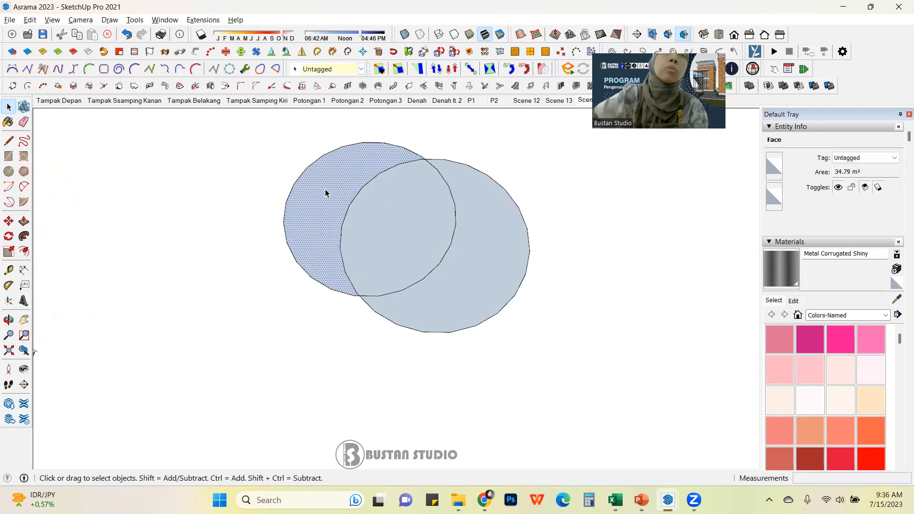
Step: Copy the crescent-shaped face of the left circle and place the copy below the circles
{"action": "double_click", "coordinate": [326, 193]}
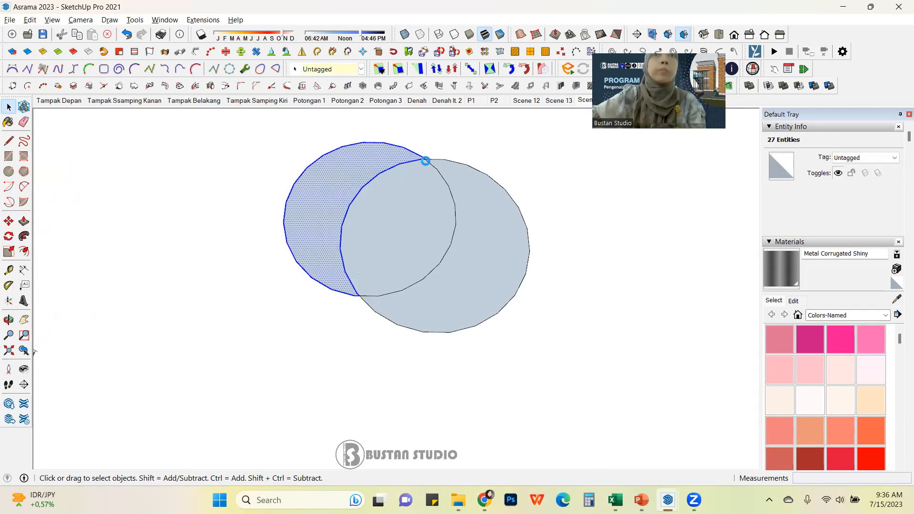
{"action": "key", "text": "m"}
{"action": "key", "text": "ctrl"}
{"action": "left_click", "coordinate": [425, 159]}
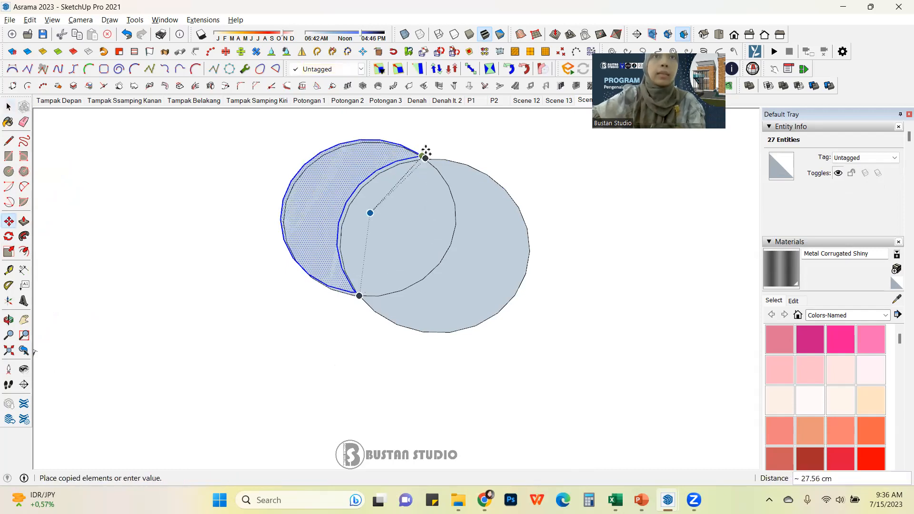
{"action": "scroll", "coordinate": [428, 149], "scroll_direction": "down", "scroll_amount": 2}
{"action": "left_click", "coordinate": [325, 305]}
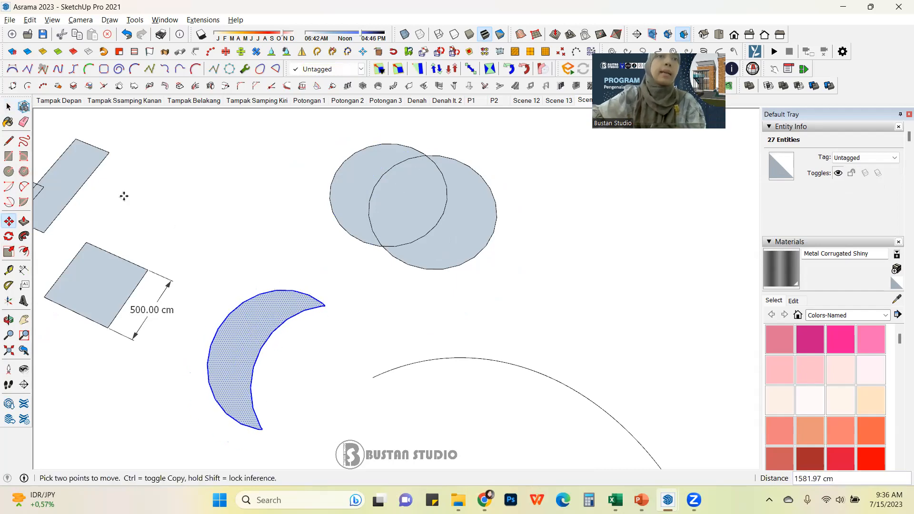
Step: Select both overlapping circles with a selection window and delete them
{"action": "left_click", "coordinate": [8, 109]}
{"action": "left_click", "coordinate": [305, 183]}
{"action": "scroll", "coordinate": [394, 208], "scroll_direction": "down", "scroll_amount": 2}
{"action": "mouse_move", "coordinate": [333, 312]}
{"action": "middle_mouse_down"}
{"action": "mouse_move", "coordinate": [338, 251]}
{"action": "mouse_move", "coordinate": [373, 151]}
{"action": "mouse_move", "coordinate": [410, 239]}
{"action": "middle_mouse_up"}
{"action": "left_click_drag", "start_coordinate": [523, 137], "coordinate": [333, 239]}
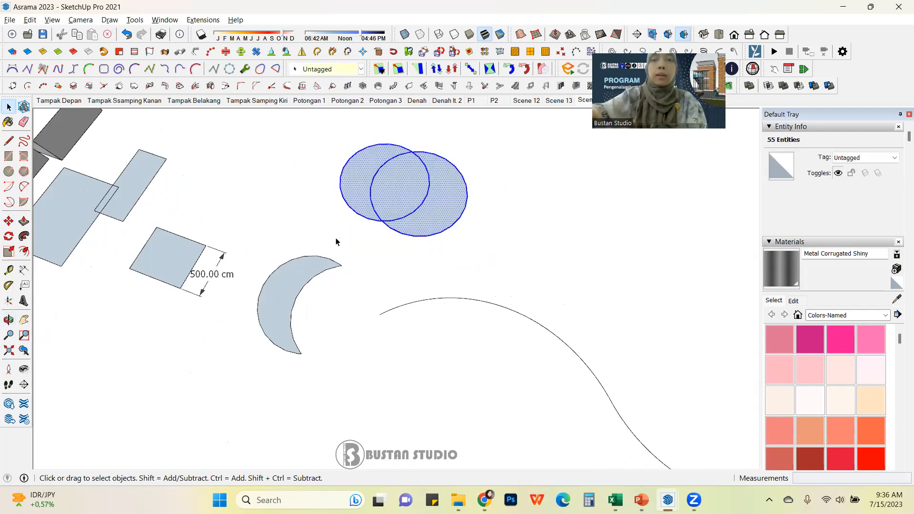
{"action": "key", "text": "Delete"}
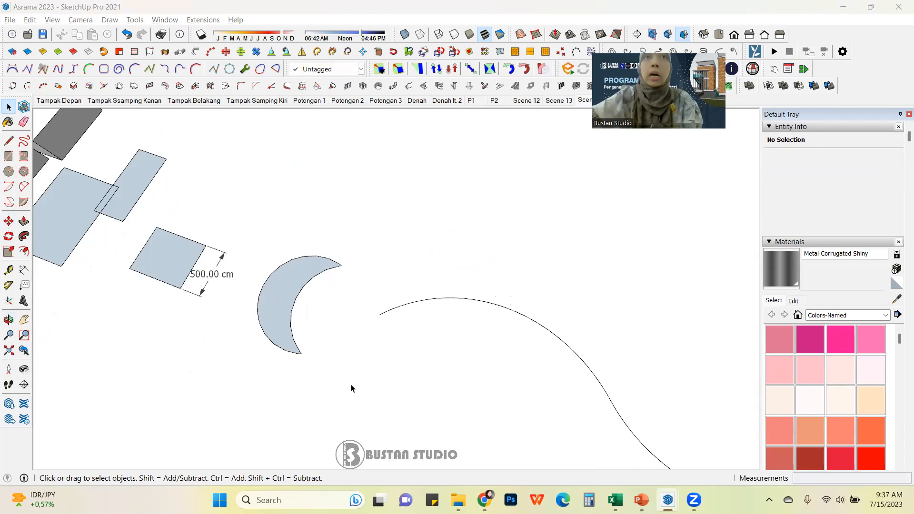
Step: Move the small box group away from the large box so they no longer touch
{"action": "scroll", "coordinate": [352, 389], "scroll_direction": "down", "scroll_amount": 3}
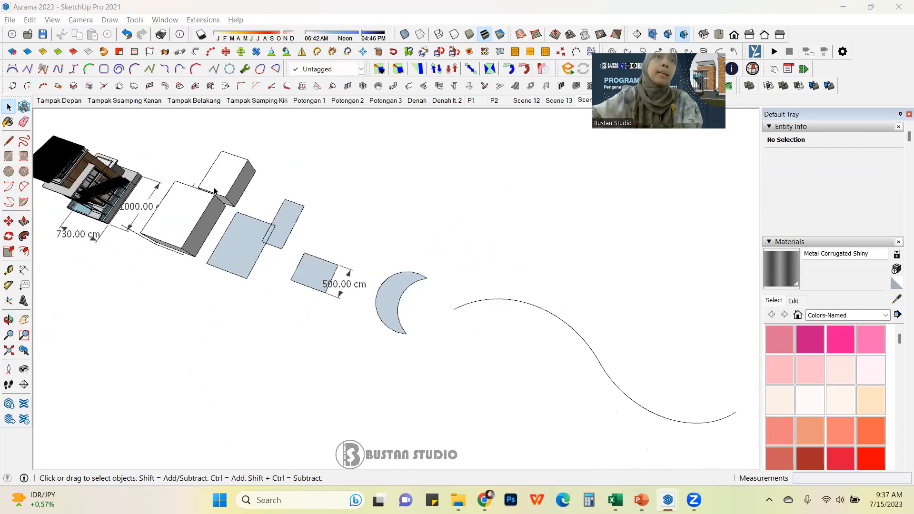
{"action": "scroll", "coordinate": [195, 180], "scroll_direction": "up", "scroll_amount": 6}
{"action": "mouse_move", "coordinate": [208, 210]}
{"action": "middle_mouse_down", "text": "shift"}
{"action": "mouse_move", "coordinate": [441, 206]}
{"action": "mouse_move", "coordinate": [235, 35]}
{"action": "mouse_move", "coordinate": [357, 194]}
{"action": "mouse_move", "coordinate": [95, 112]}
{"action": "mouse_move", "coordinate": [176, 133]}
{"action": "mouse_move", "coordinate": [339, 298]}
{"action": "middle_mouse_up", "text": "shift"}
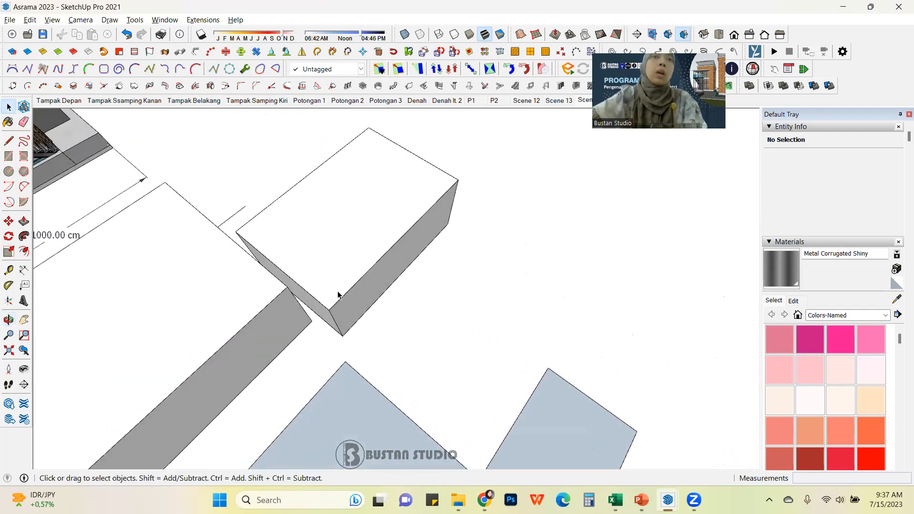
{"action": "triple_click", "coordinate": [364, 274]}
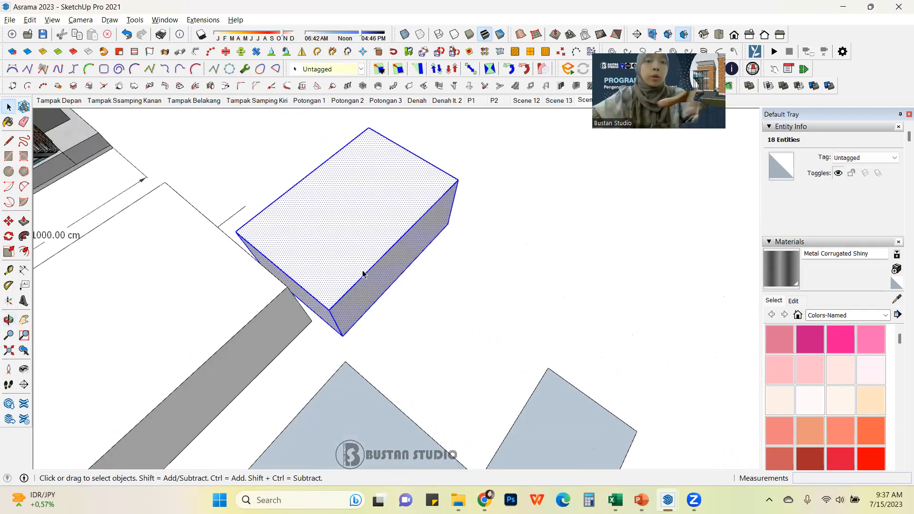
{"action": "left_click", "coordinate": [408, 359]}
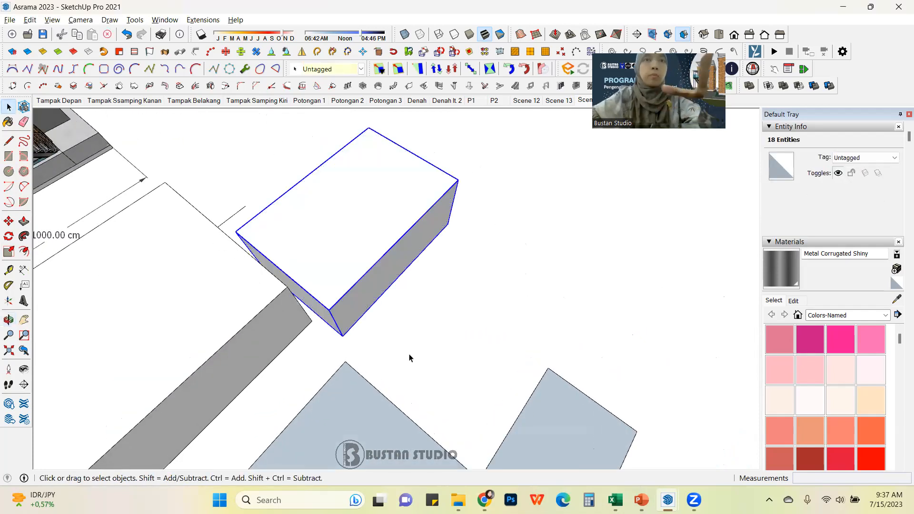
{"action": "left_click", "coordinate": [361, 234]}
{"action": "left_click", "coordinate": [494, 267]}
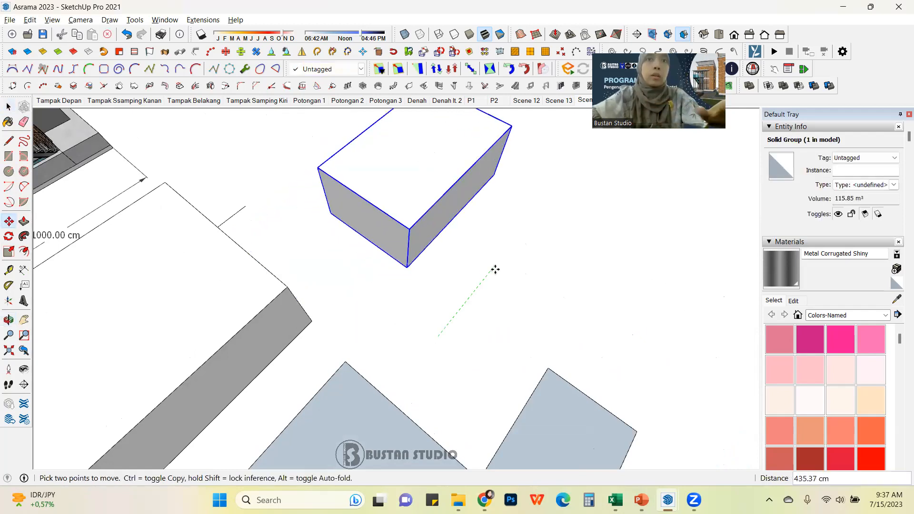
{"action": "left_click", "coordinate": [8, 107]}
Step: Turn on X-Ray view to display the model with transparent faces
{"action": "left_click", "coordinate": [348, 327]}
{"action": "scroll", "coordinate": [348, 327], "scroll_direction": "down", "scroll_amount": 4}
{"action": "middle_click_drag", "start_coordinate": [357, 327], "coordinate": [371, 237]}
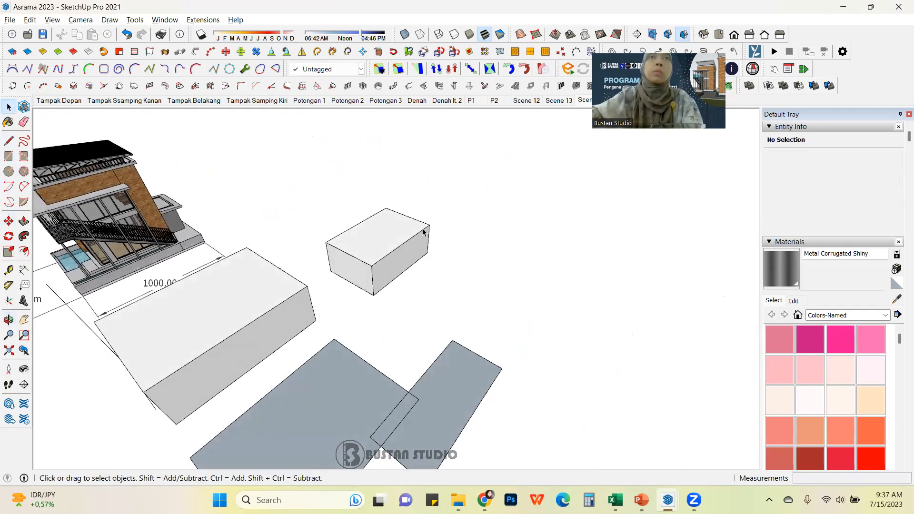
{"action": "left_click", "coordinate": [404, 35]}
{"action": "middle_click_drag", "start_coordinate": [341, 346], "coordinate": [429, 272]}
{"action": "scroll", "coordinate": [459, 237], "scroll_direction": "up", "scroll_amount": 5}
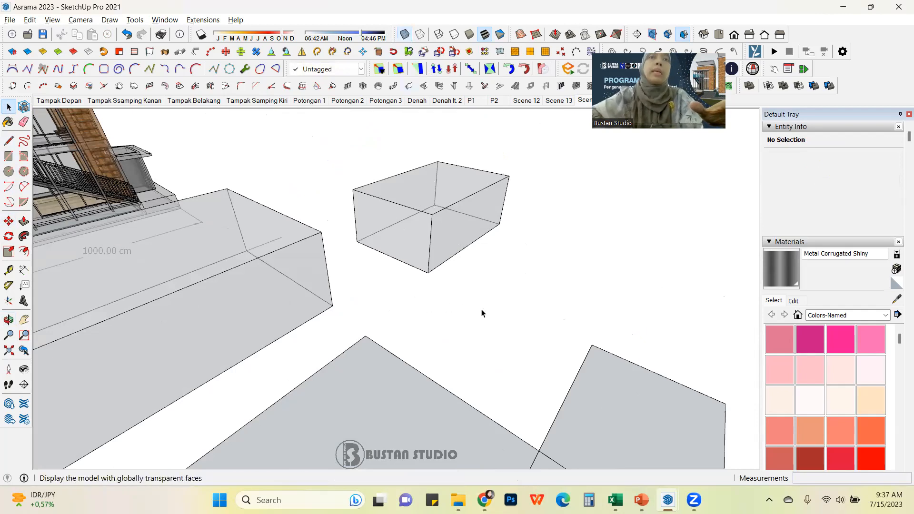
Step: Open the small box group for editing and offset its top face edge inward
{"action": "scroll", "coordinate": [451, 254], "scroll_direction": "down", "scroll_amount": 3}
{"action": "middle_click_drag", "start_coordinate": [451, 254], "coordinate": [374, 280]}
{"action": "scroll", "coordinate": [332, 280], "scroll_direction": "up", "scroll_amount": 4}
{"action": "scroll", "coordinate": [377, 300], "scroll_direction": "up", "scroll_amount": 2}
{"action": "double_click", "coordinate": [362, 281]}
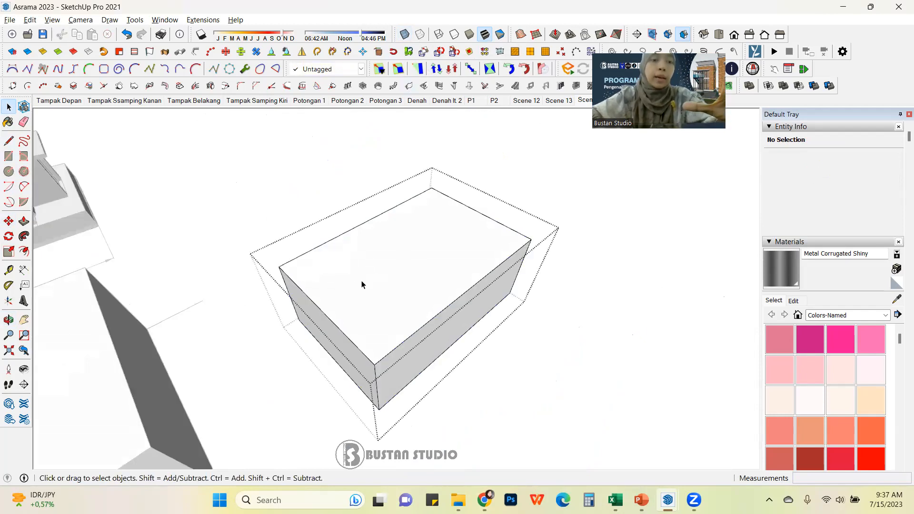
{"action": "key", "text": "f"}
{"action": "left_click", "coordinate": [328, 297]}
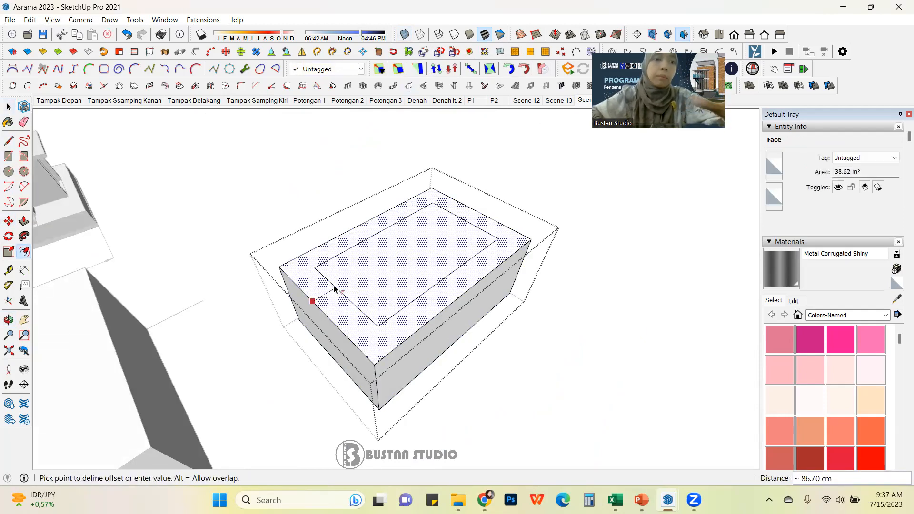
{"action": "key", "text": "Return"}
Step: Push the inner offset face down 300 cm to hollow out the box
{"action": "key", "text": "p"}
{"action": "left_click", "coordinate": [421, 261]}
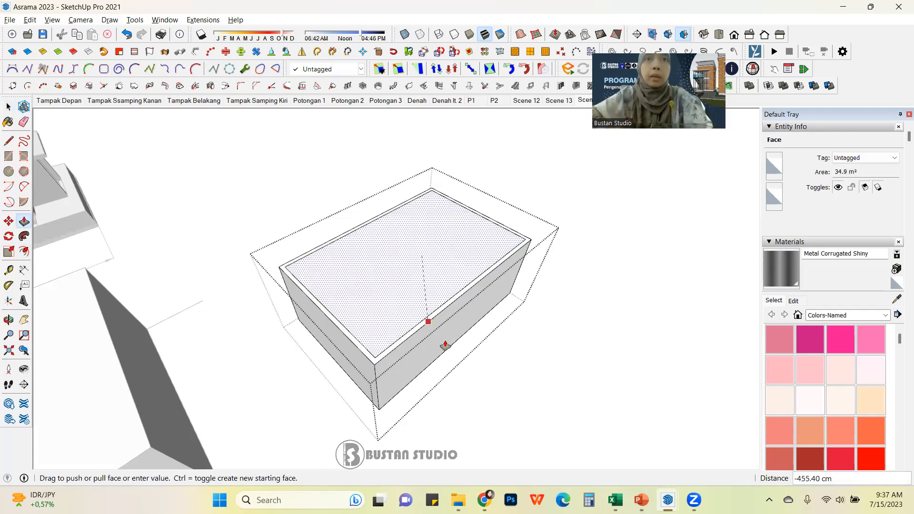
{"action": "left_click", "coordinate": [473, 329]}
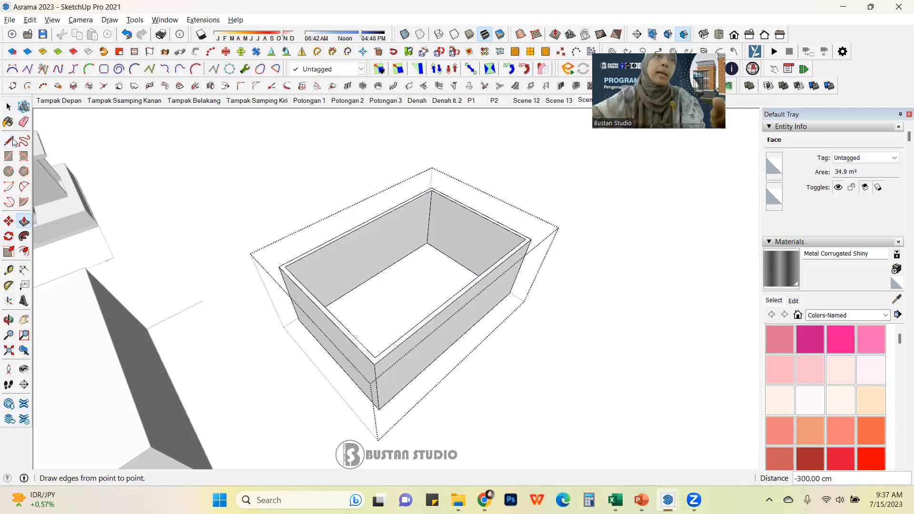
Step: Draw a rectangle across the top of the hollow box to close it
{"action": "left_click", "coordinate": [8, 107]}
{"action": "middle_click_drag", "start_coordinate": [501, 252], "coordinate": [394, 279]}
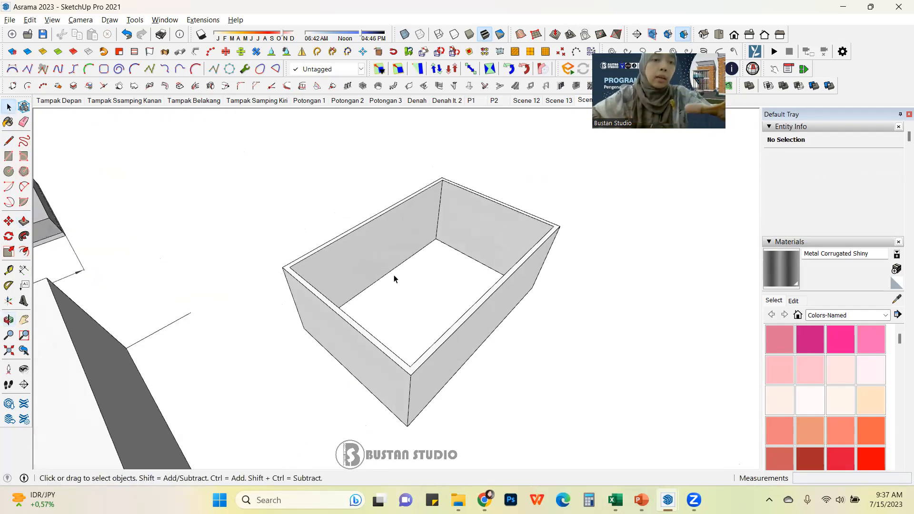
{"action": "key", "text": "r"}
{"action": "left_click", "coordinate": [283, 267]}
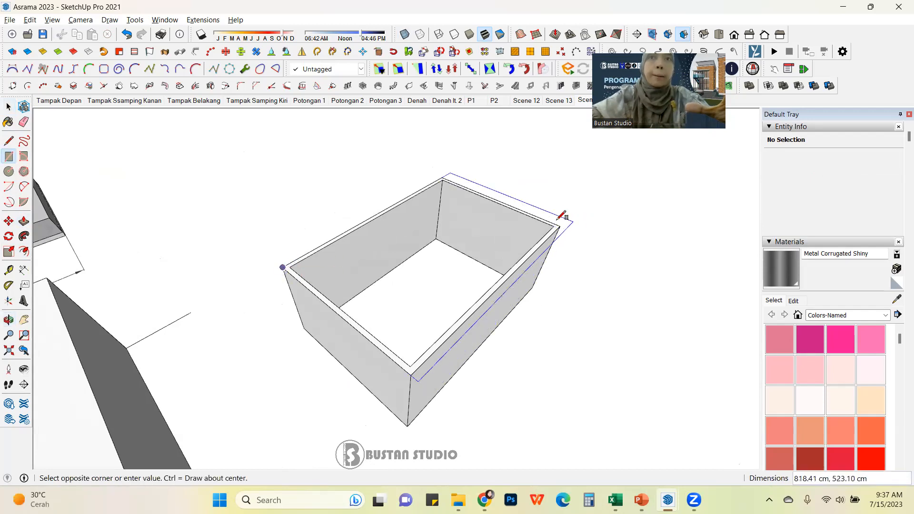
{"action": "left_click", "coordinate": [560, 227]}
Step: Pull the new top face up 10 cm to form a lid
{"action": "key", "text": "p"}
{"action": "left_click", "coordinate": [511, 258]}
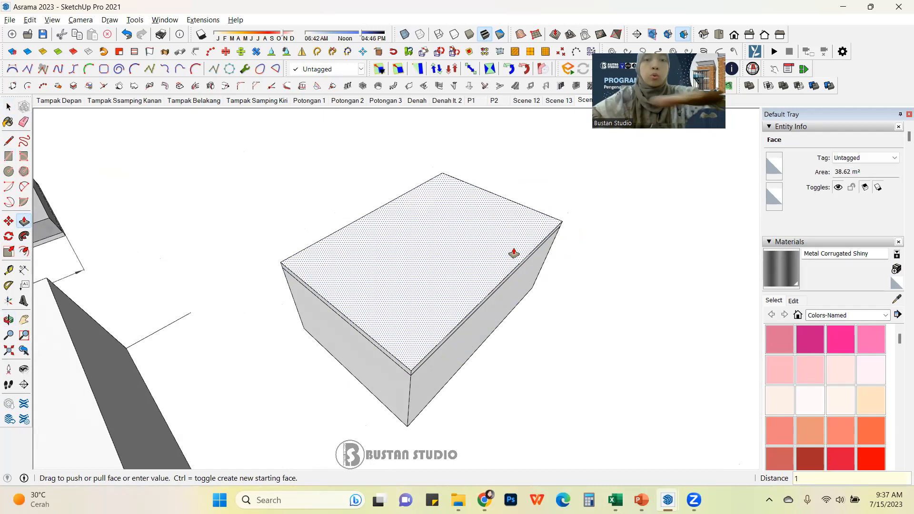
{"action": "key", "text": "Return"}
{"action": "key", "text": "space"}
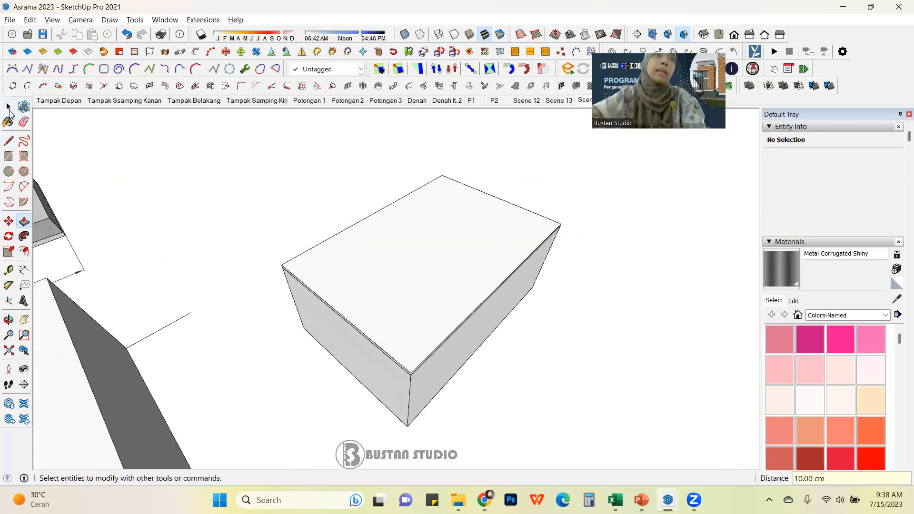
Step: Select the box geometry with its lid and make it a group
{"action": "triple_click", "coordinate": [416, 242]}
{"action": "key", "text": "ctrl+g"}
{"action": "left_click", "coordinate": [316, 201]}
{"action": "scroll", "coordinate": [425, 247], "scroll_direction": "down", "scroll_amount": 3}
{"action": "middle_click_drag", "start_coordinate": [505, 334], "coordinate": [498, 312]}
{"action": "scroll", "coordinate": [451, 277], "scroll_direction": "up", "scroll_amount": 3}
{"action": "left_click", "coordinate": [450, 277]}
{"action": "middle_click_drag", "start_coordinate": [323, 274], "coordinate": [435, 255]}
{"action": "key", "text": "space"}
{"action": "left_click", "coordinate": [570, 292]}
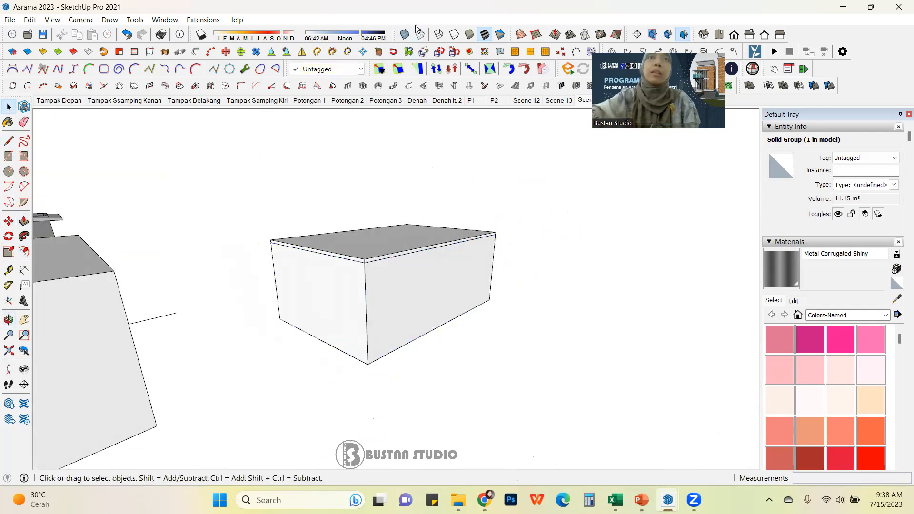
Step: Toggle X-Ray view on to see inside the hollow box
{"action": "left_click", "coordinate": [404, 35]}
{"action": "middle_click_drag", "start_coordinate": [441, 228], "coordinate": [509, 249]}
{"action": "middle_click_drag", "start_coordinate": [356, 224], "coordinate": [493, 261]}
{"action": "scroll", "coordinate": [493, 261], "scroll_direction": "down", "scroll_amount": 5}
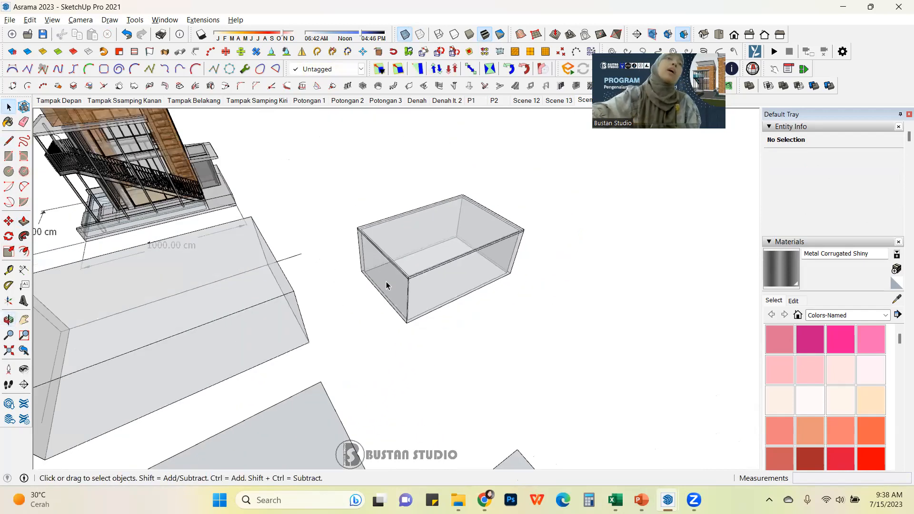
Step: Orbit and zoom around the model to examine the boxes and overlapping rectangles
{"action": "scroll", "coordinate": [230, 316], "scroll_direction": "up", "scroll_amount": 3}
{"action": "scroll", "coordinate": [249, 299], "scroll_direction": "down", "scroll_amount": 3}
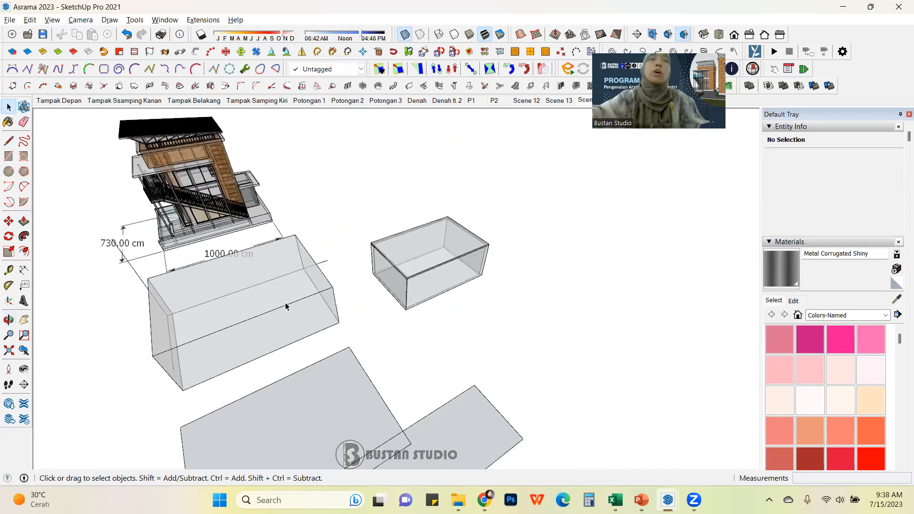
{"action": "middle_click_drag", "start_coordinate": [346, 293], "coordinate": [302, 367]}
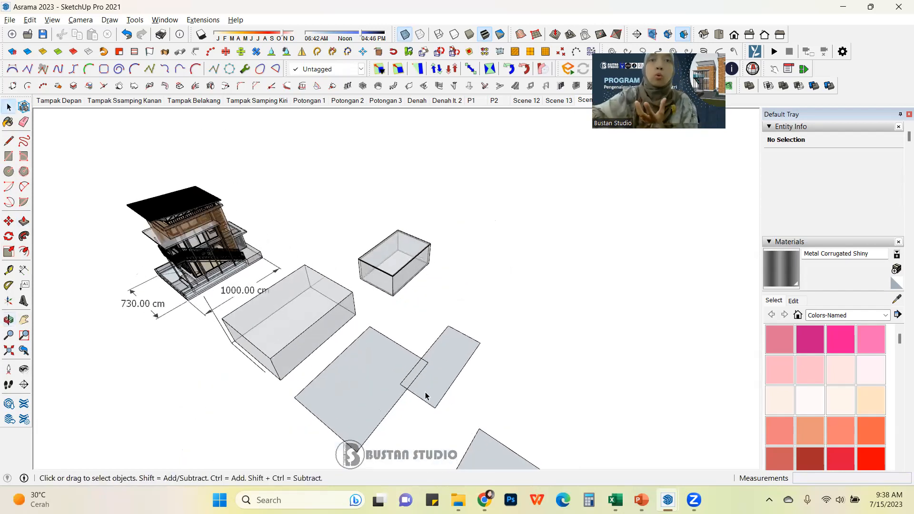
{"action": "scroll", "coordinate": [302, 367], "scroll_direction": "up", "scroll_amount": 2}
{"action": "scroll", "coordinate": [273, 425], "scroll_direction": "down", "scroll_amount": 3}
{"action": "scroll", "coordinate": [399, 310], "scroll_direction": "up", "scroll_amount": 2}
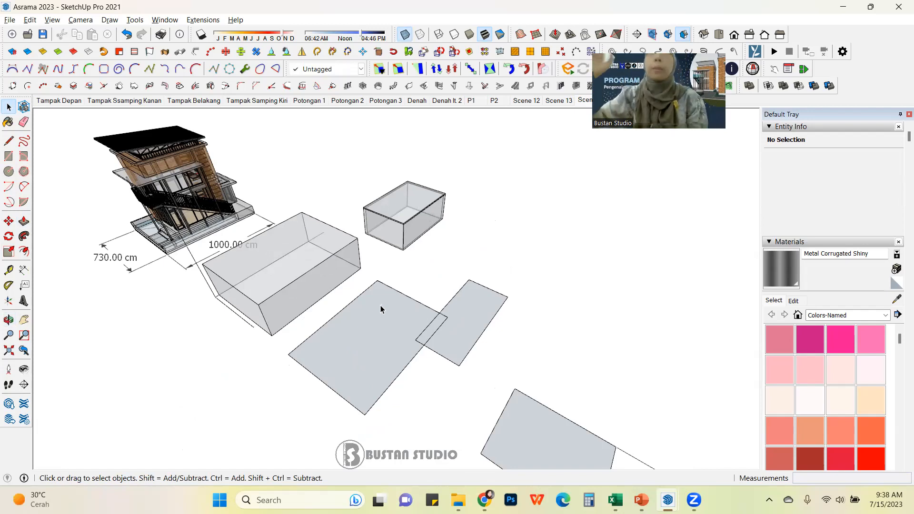
{"action": "scroll", "coordinate": [386, 305], "scroll_direction": "up", "scroll_amount": 2}
{"action": "middle_click_drag", "start_coordinate": [386, 306], "coordinate": [358, 242]}
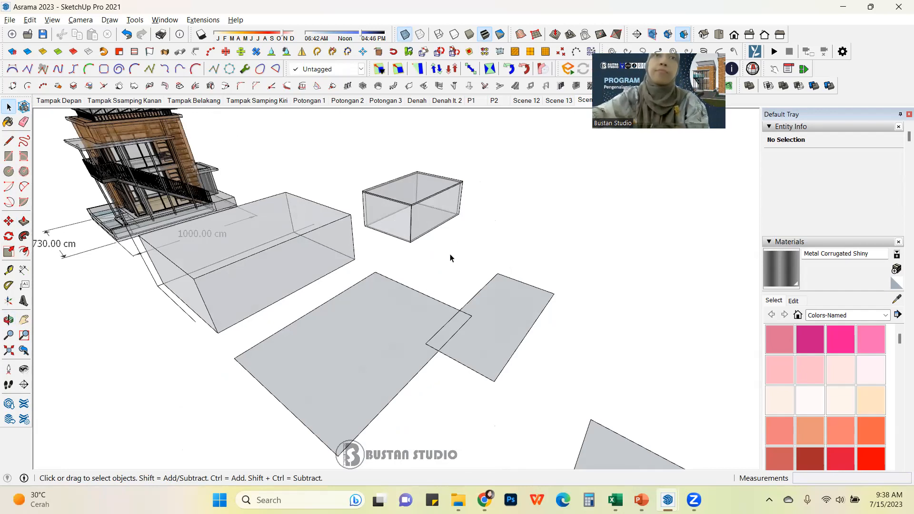
{"action": "middle_click_drag", "start_coordinate": [433, 234], "coordinate": [408, 312]}
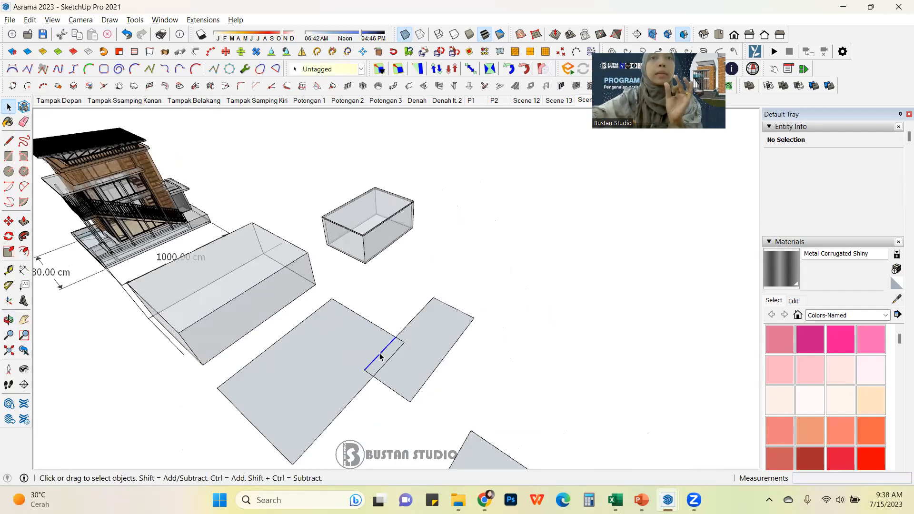
{"action": "left_click", "coordinate": [368, 276]}
Step: Select the crescent face and rotate it about its lower tip so it stands upright
{"action": "scroll", "coordinate": [334, 271], "scroll_direction": "down", "scroll_amount": 5}
{"action": "middle_click_drag", "start_coordinate": [433, 332], "coordinate": [329, 282], "text": "shift"}
{"action": "scroll", "coordinate": [370, 319], "scroll_direction": "up", "scroll_amount": 5}
{"action": "middle_click_drag", "start_coordinate": [267, 306], "coordinate": [379, 369]}
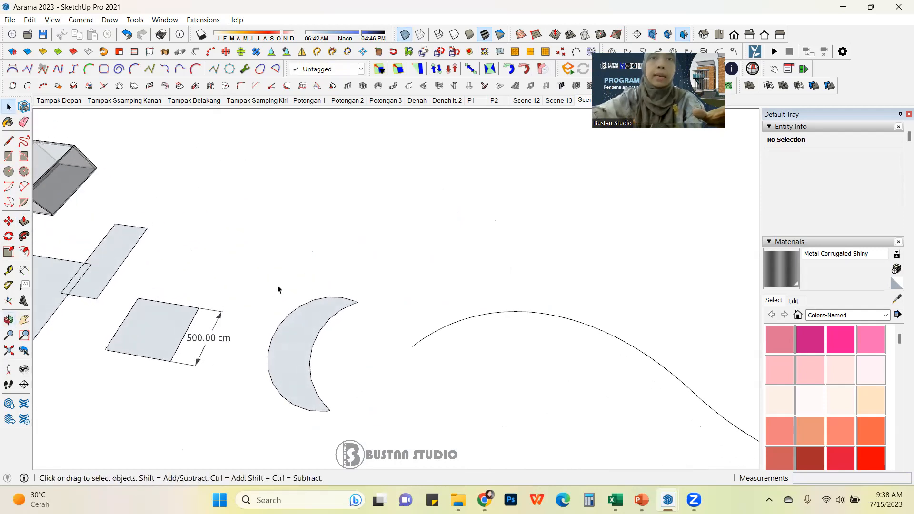
{"action": "scroll", "coordinate": [278, 286], "scroll_direction": "down", "scroll_amount": 3}
{"action": "middle_click_drag", "start_coordinate": [436, 334], "coordinate": [406, 330], "text": "shift"}
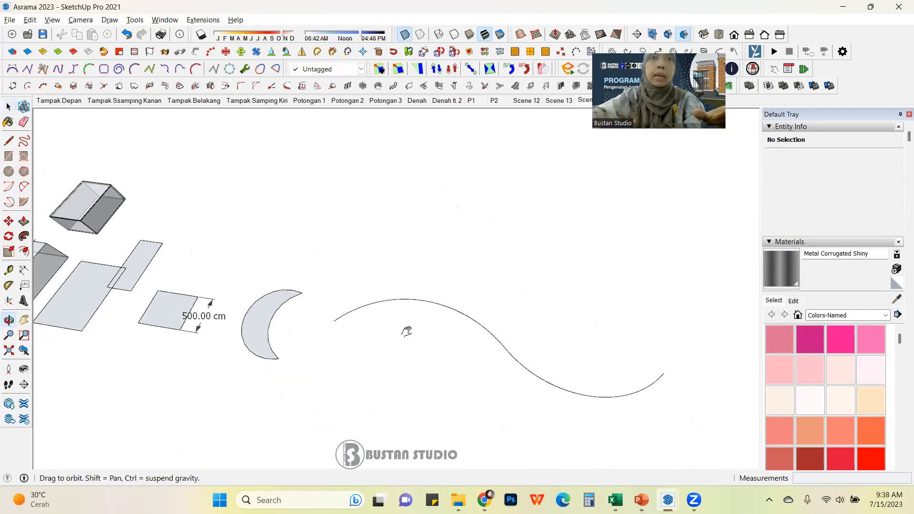
{"action": "scroll", "coordinate": [258, 324], "scroll_direction": "up", "scroll_amount": 3}
{"action": "left_click", "coordinate": [287, 291]}
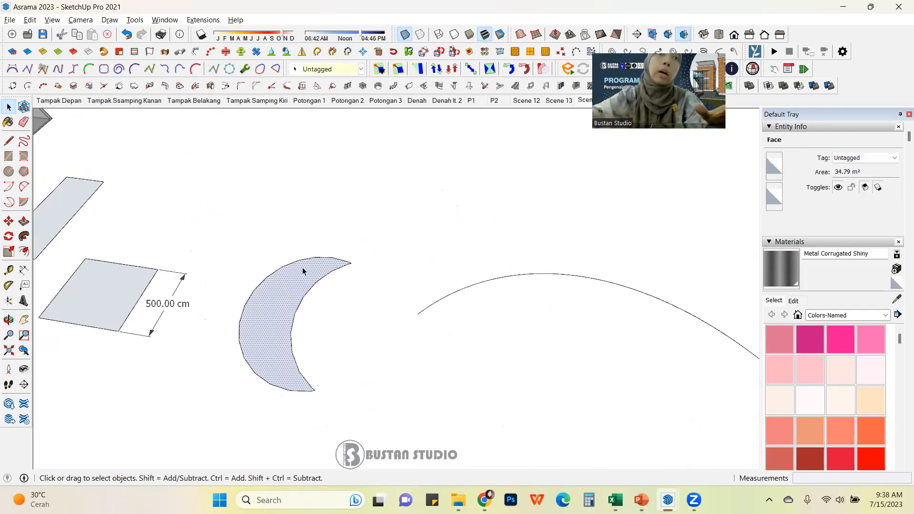
{"action": "scroll", "coordinate": [314, 296], "scroll_direction": "down", "scroll_amount": 2}
{"action": "middle_click_drag", "start_coordinate": [313, 296], "coordinate": [414, 295]}
{"action": "scroll", "coordinate": [365, 277], "scroll_direction": "up", "scroll_amount": 1}
{"action": "left_click_drag", "start_coordinate": [448, 342], "coordinate": [476, 409]}
{"action": "middle_click_drag", "start_coordinate": [466, 310], "coordinate": [319, 276]}
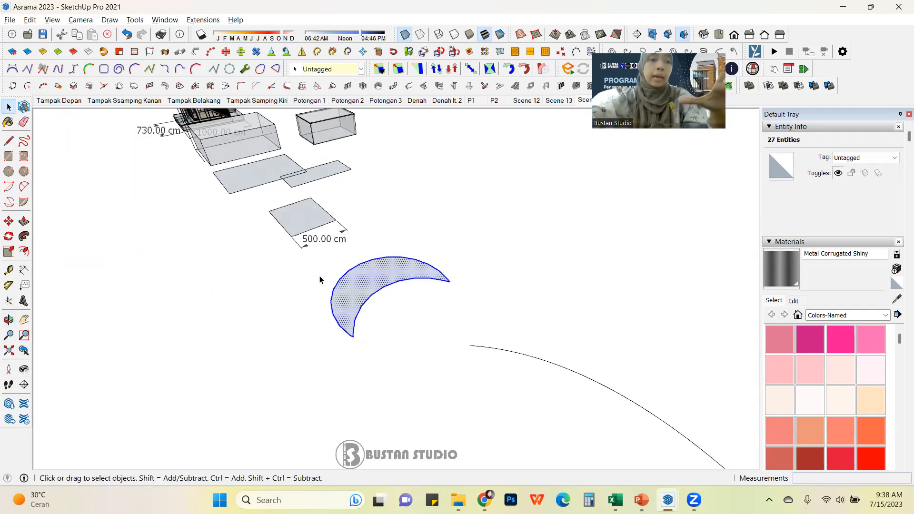
{"action": "key", "text": "q"}
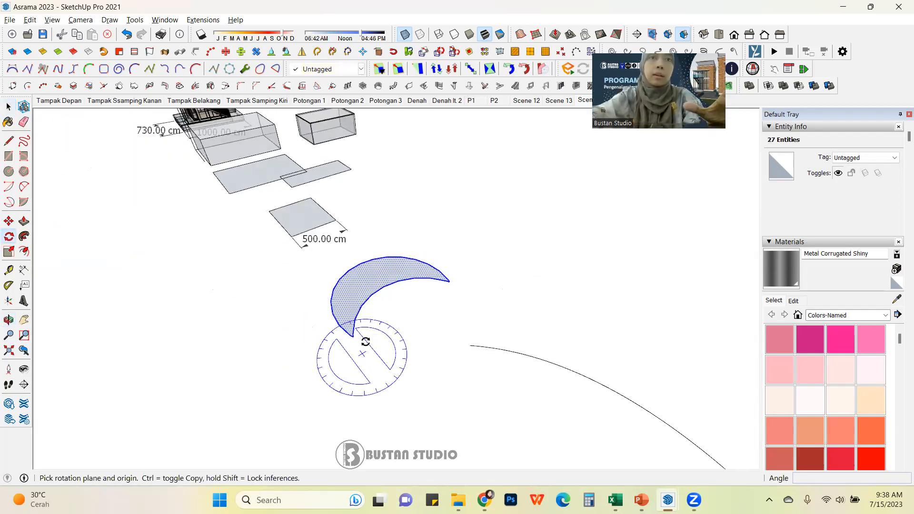
{"action": "key", "text": "Left"}
{"action": "key", "text": "Right"}
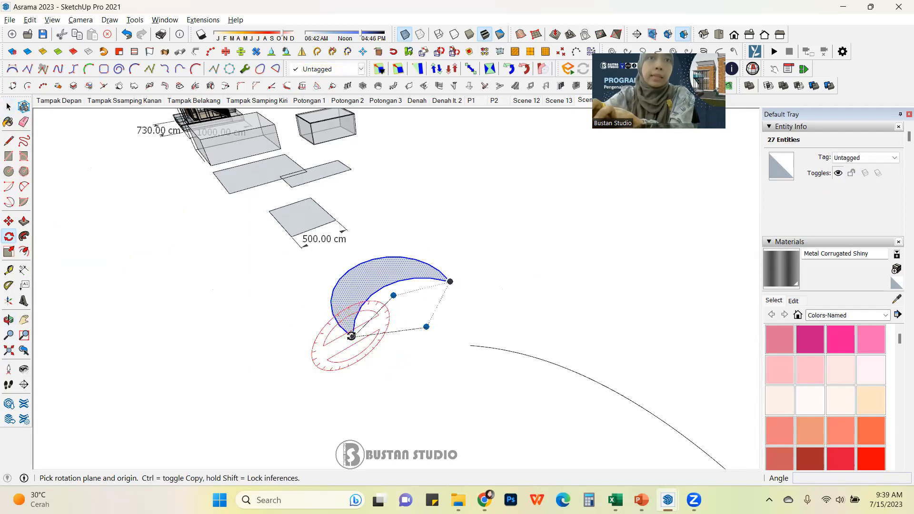
{"action": "left_click", "coordinate": [351, 336]}
{"action": "left_click", "coordinate": [450, 282]}
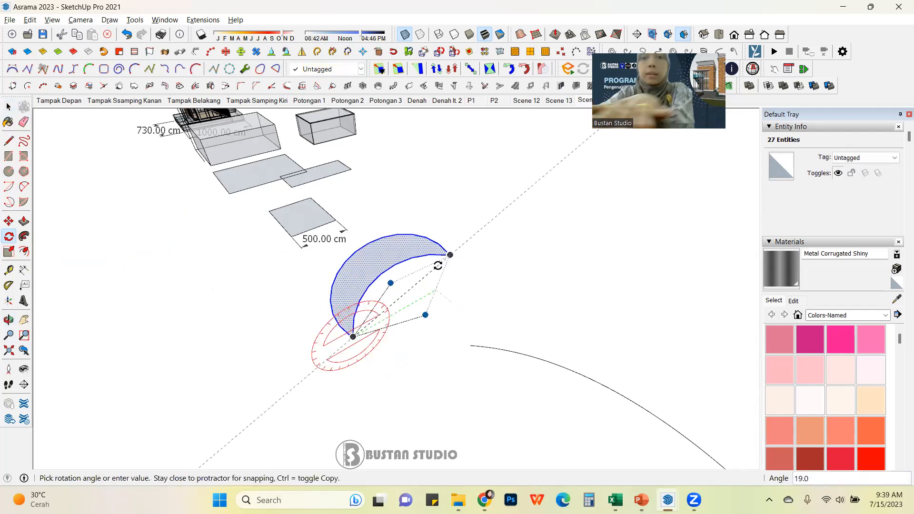
{"action": "left_click", "coordinate": [428, 263]}
Step: Move the upright crescent face so its lower tip snaps onto the end point of the long curved line
{"action": "key", "text": "m"}
{"action": "left_click", "coordinate": [353, 337]}
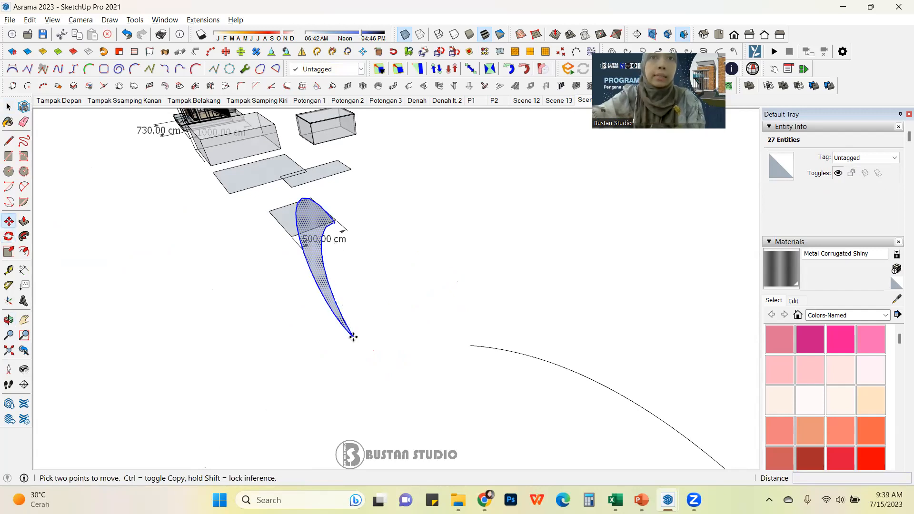
{"action": "scroll", "coordinate": [473, 343], "scroll_direction": "up", "scroll_amount": 2}
{"action": "scroll", "coordinate": [474, 344], "scroll_direction": "up", "scroll_amount": 2}
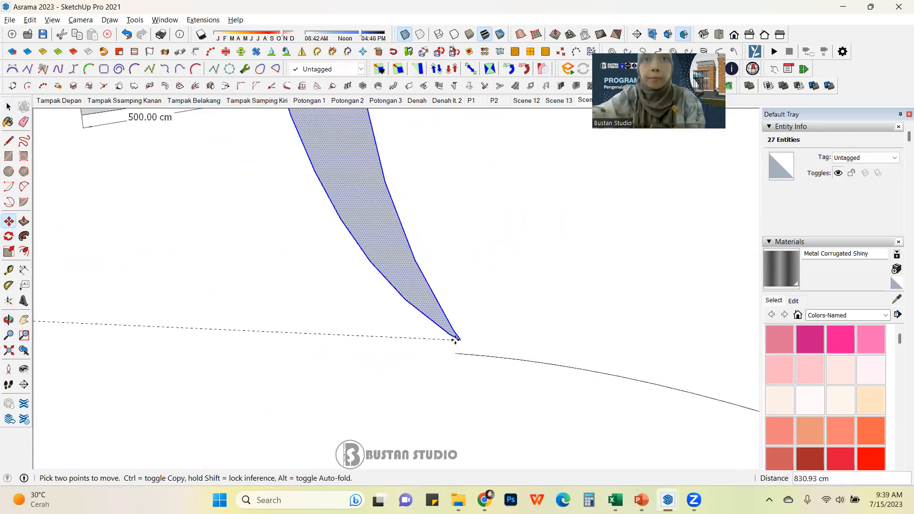
{"action": "left_click", "coordinate": [457, 354]}
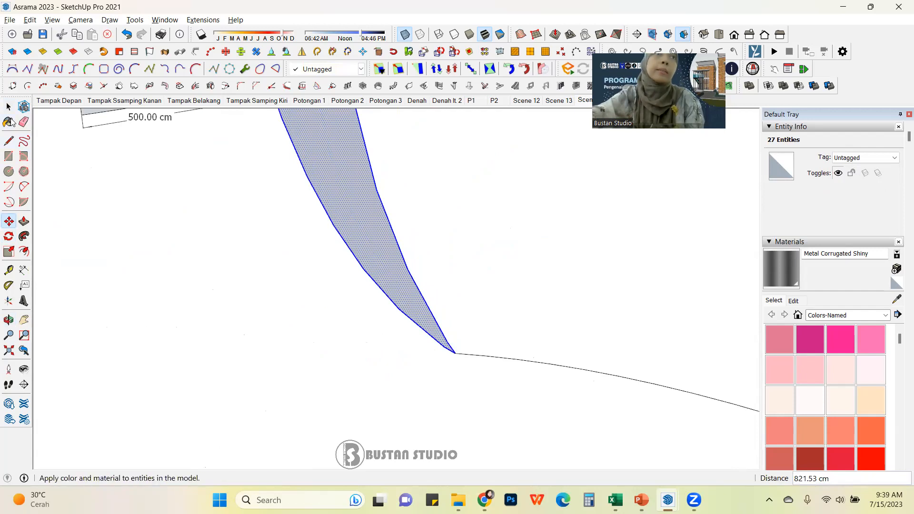
Step: Orbit and zoom around the crescent face to examine how it joins the curve, selecting the face to inspect it
{"action": "left_click", "coordinate": [9, 107]}
{"action": "left_click", "coordinate": [258, 255]}
{"action": "scroll", "coordinate": [262, 260], "scroll_direction": "down", "scroll_amount": 7}
{"action": "middle_click_drag", "start_coordinate": [272, 275], "coordinate": [428, 212]}
{"action": "middle_click_drag", "start_coordinate": [357, 253], "coordinate": [327, 317]}
{"action": "scroll", "coordinate": [313, 306], "scroll_direction": "up", "scroll_amount": 2}
{"action": "left_click", "coordinate": [247, 258]}
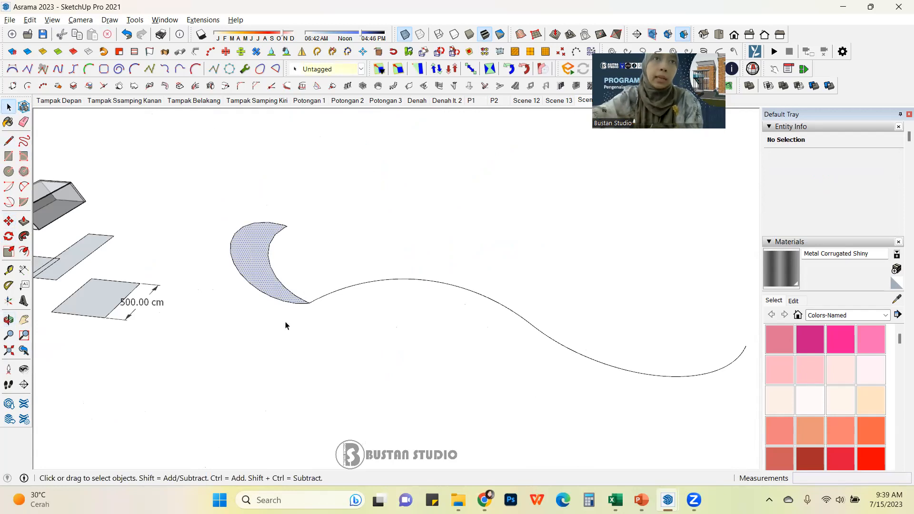
{"action": "middle_click_drag", "start_coordinate": [321, 262], "coordinate": [356, 303]}
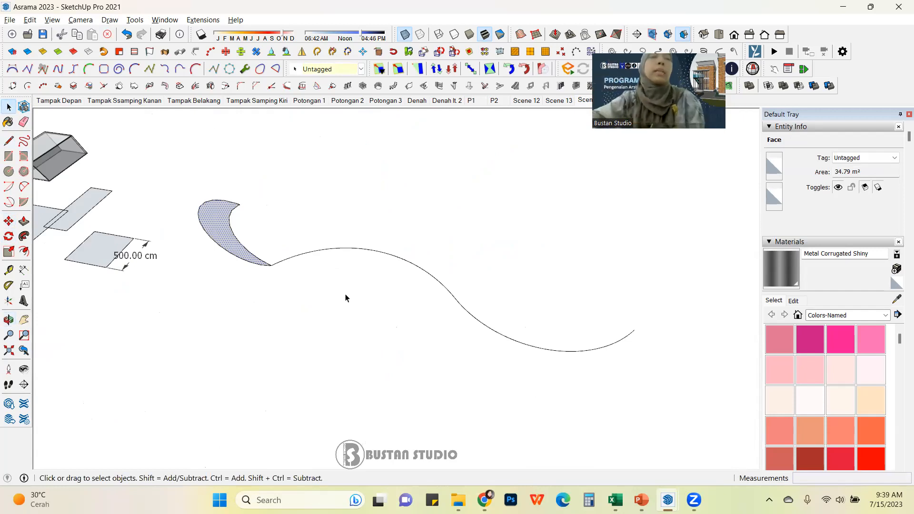
{"action": "scroll", "coordinate": [230, 238], "scroll_direction": "up", "scroll_amount": 1}
{"action": "left_click", "coordinate": [171, 241]}
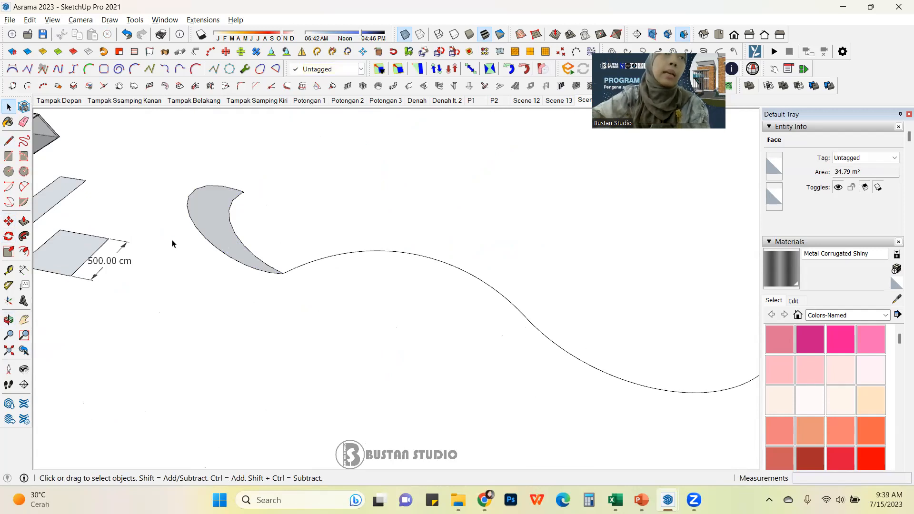
{"action": "left_click", "coordinate": [215, 218]}
{"action": "middle_click_drag", "start_coordinate": [230, 220], "coordinate": [195, 231]}
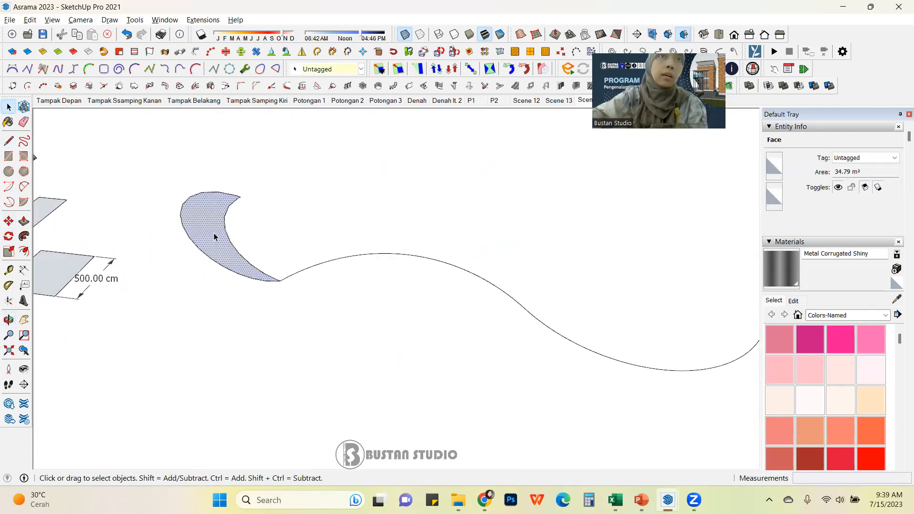
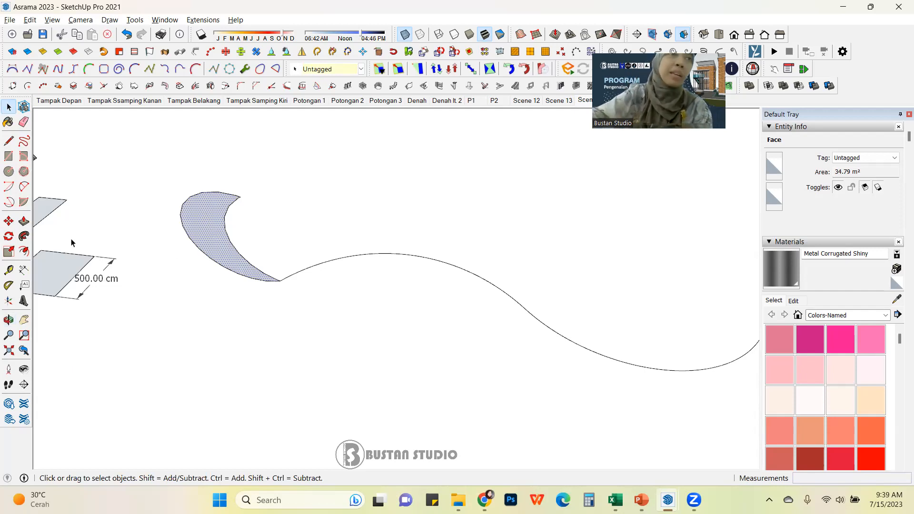
{"action": "left_click", "coordinate": [25, 236]}
{"action": "left_click", "coordinate": [279, 281]}
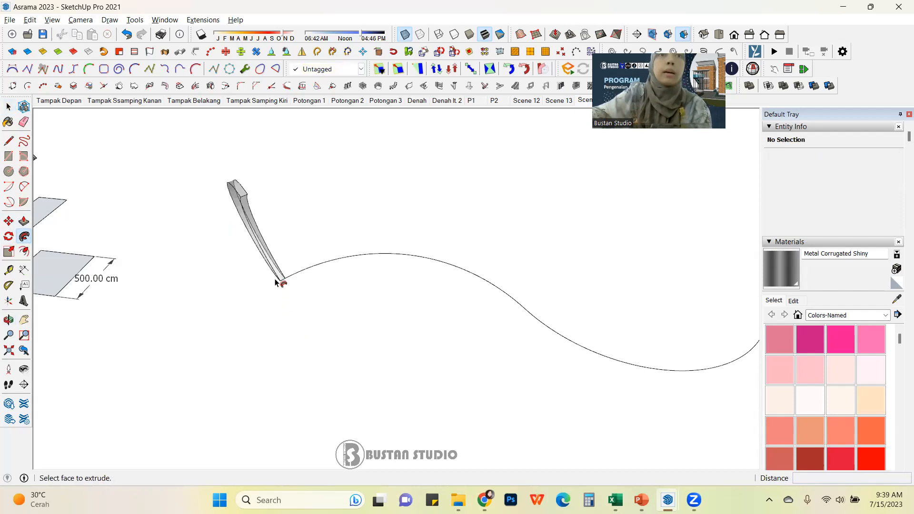
{"action": "key", "text": "ctrl+z"}
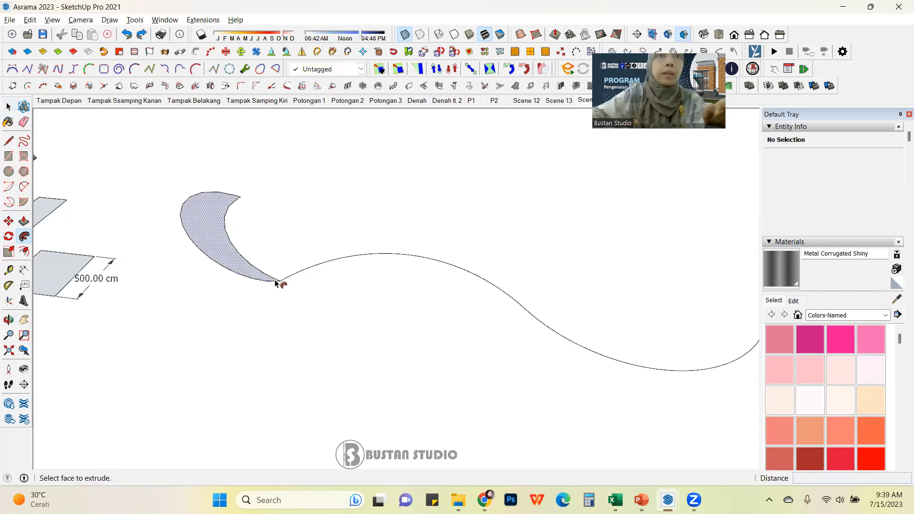
Step: Sweep the upright crescent face along the long curved line with Follow Me
{"action": "left_click", "coordinate": [261, 278]}
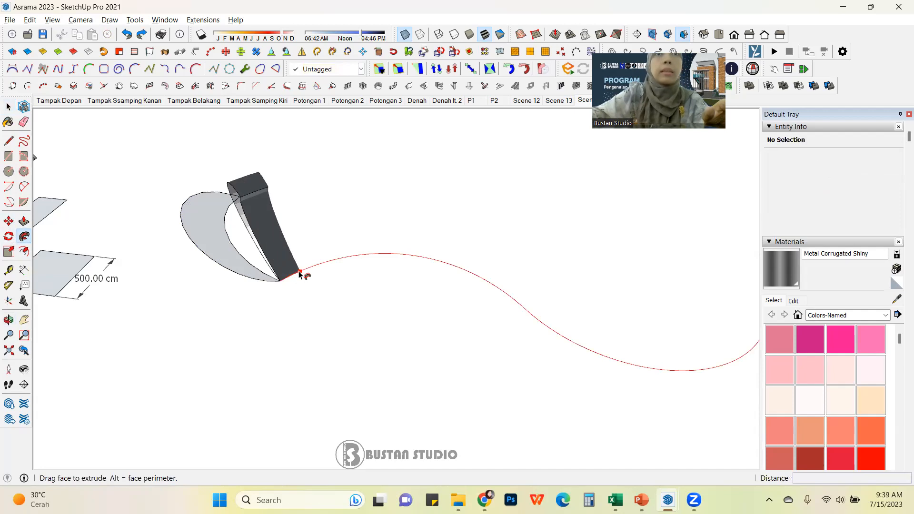
{"action": "scroll", "coordinate": [305, 273], "scroll_direction": "down", "scroll_amount": 3}
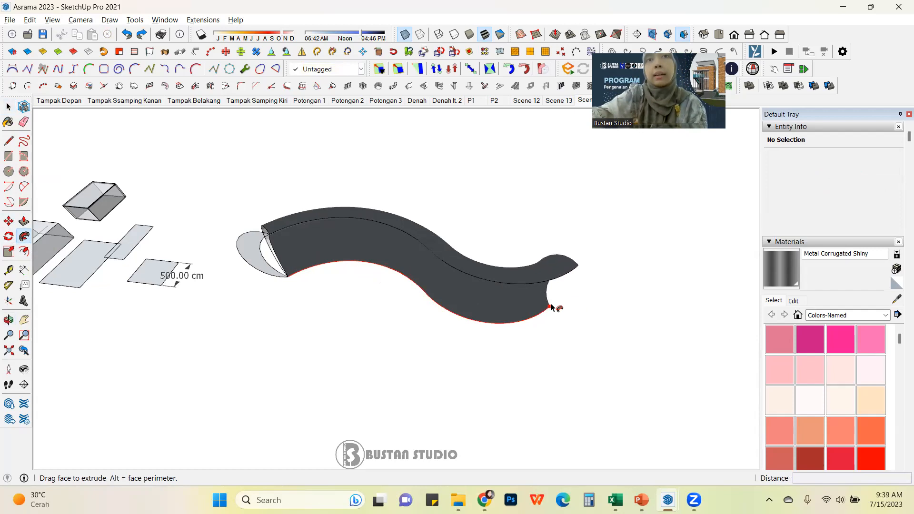
{"action": "left_click", "coordinate": [328, 229]}
{"action": "middle_click_drag", "start_coordinate": [328, 228], "coordinate": [316, 219]}
{"action": "middle_click_drag", "start_coordinate": [411, 294], "coordinate": [321, 226]}
{"action": "left_click", "coordinate": [255, 328]}
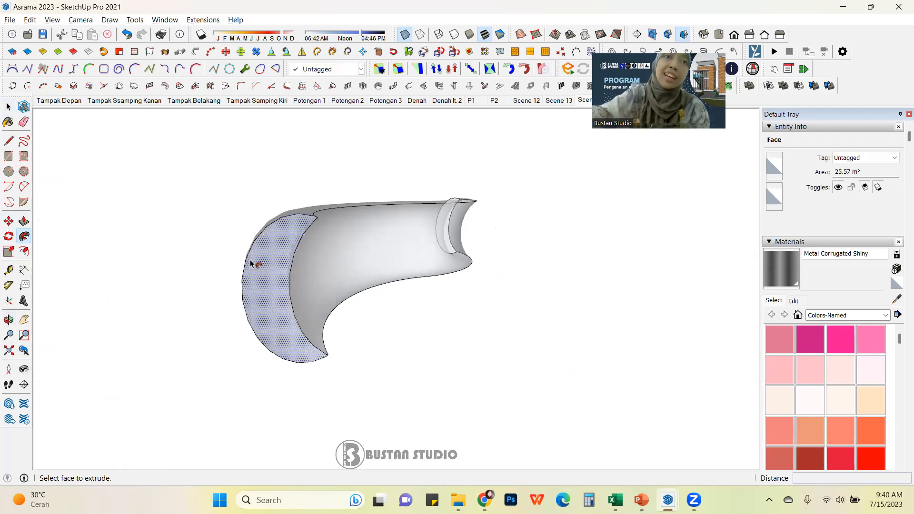
{"action": "key", "text": "Escape"}
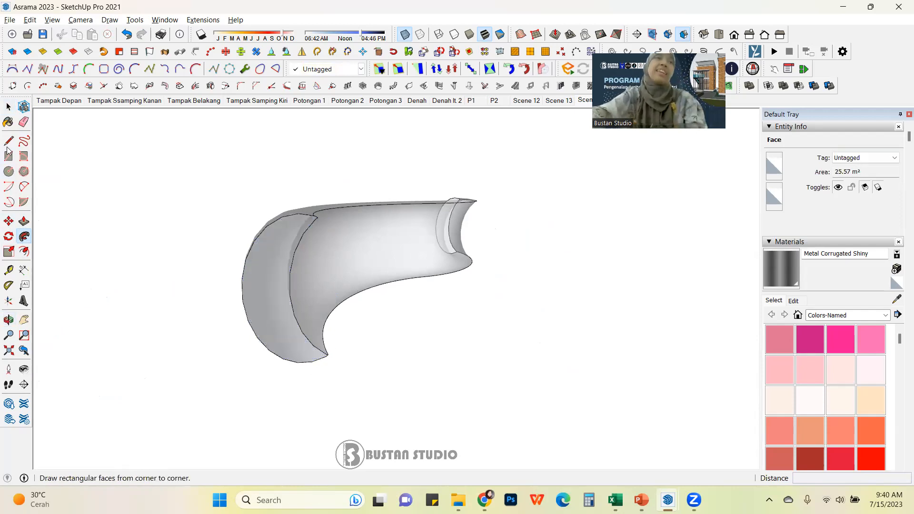
{"action": "key", "text": "space"}
Step: Draw an S-shaped curve from two connected arcs in empty space beside the swept shape
{"action": "middle_click_drag", "start_coordinate": [273, 230], "coordinate": [174, 263]}
{"action": "middle_click_drag", "start_coordinate": [235, 165], "coordinate": [324, 333]}
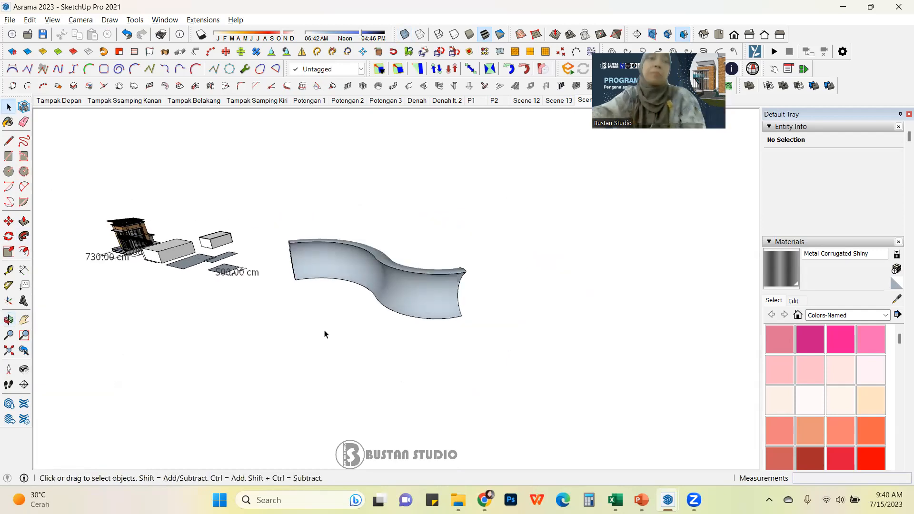
{"action": "middle_click_drag", "start_coordinate": [381, 329], "coordinate": [188, 267]}
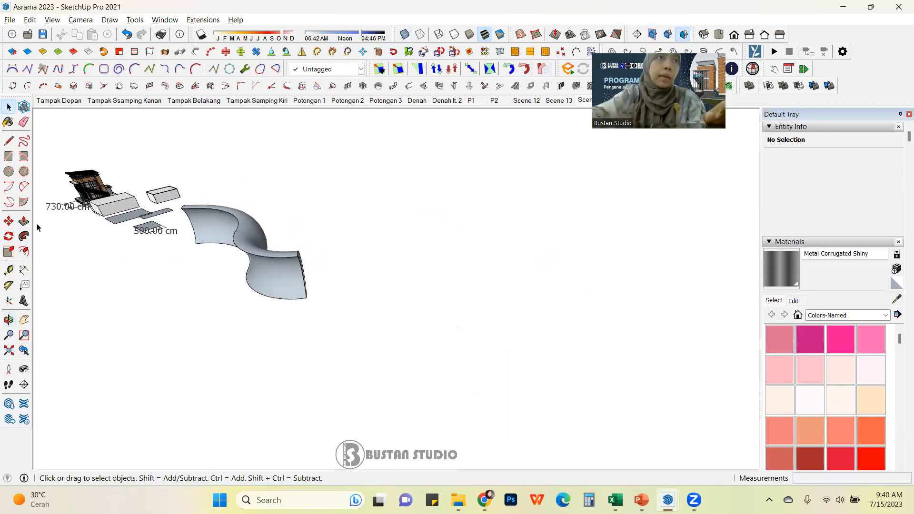
{"action": "middle_click_drag", "start_coordinate": [422, 308], "coordinate": [333, 211]}
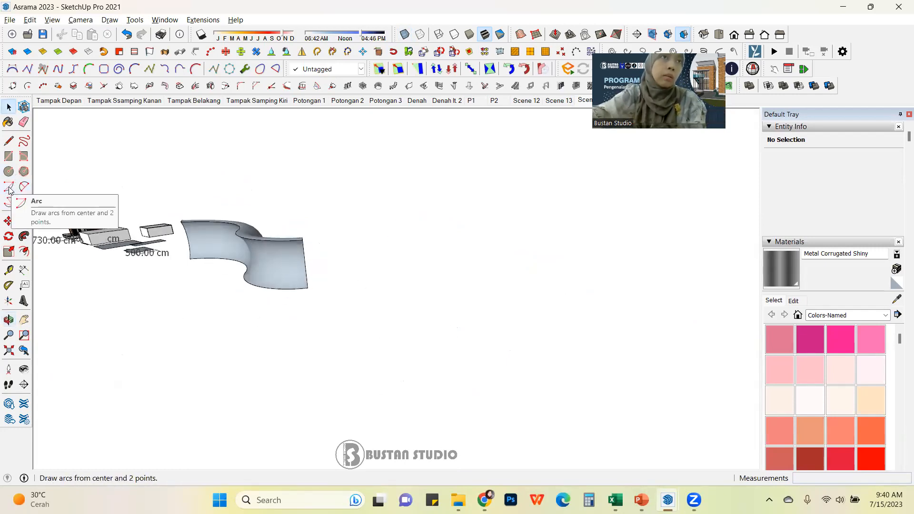
{"action": "middle_click_drag", "start_coordinate": [256, 245], "coordinate": [214, 266]}
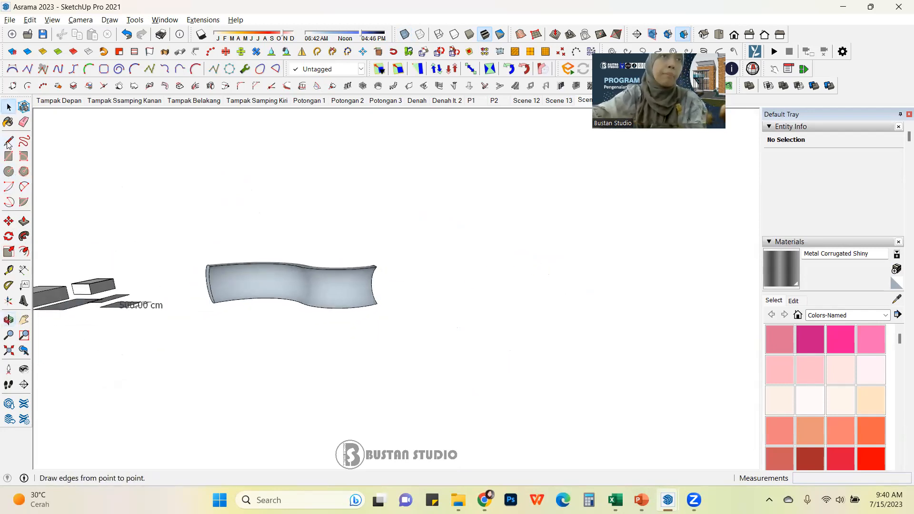
{"action": "left_click", "coordinate": [22, 190]}
{"action": "middle_click_drag", "start_coordinate": [513, 384], "coordinate": [310, 338]}
{"action": "left_click", "coordinate": [310, 338]}
{"action": "left_click", "coordinate": [483, 349]}
{"action": "left_click", "coordinate": [493, 348]}
{"action": "left_click", "coordinate": [483, 348]}
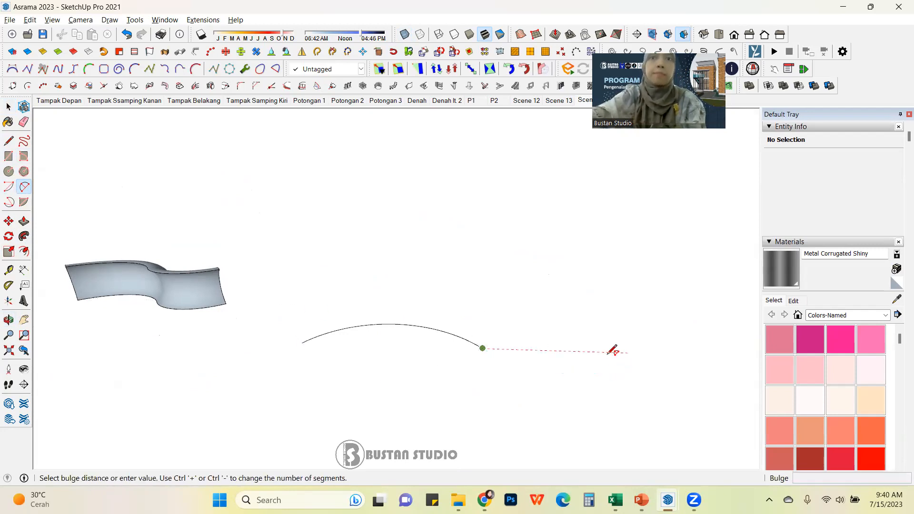
{"action": "left_click", "coordinate": [626, 367]}
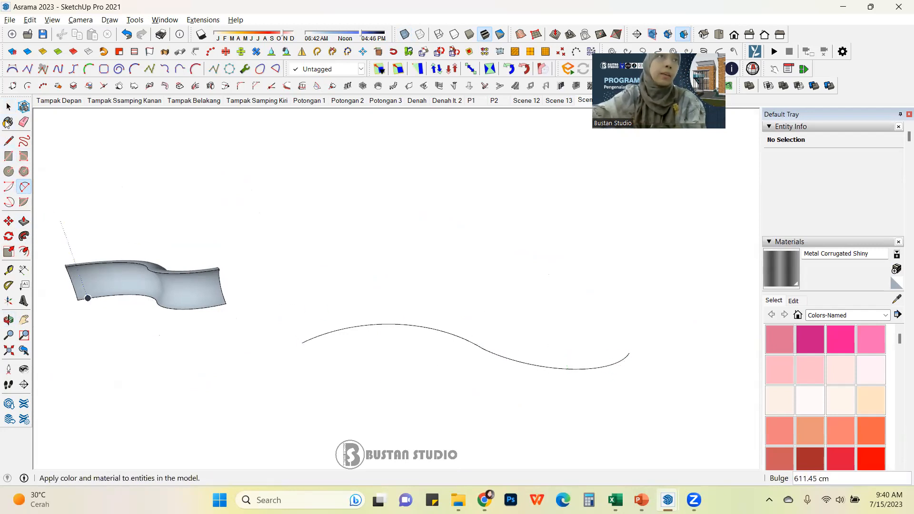
Step: Select the new S-curve to inspect its edges, then deselect it and review the curve up close
{"action": "left_click", "coordinate": [9, 106]}
{"action": "left_click_drag", "start_coordinate": [438, 336], "coordinate": [435, 356]}
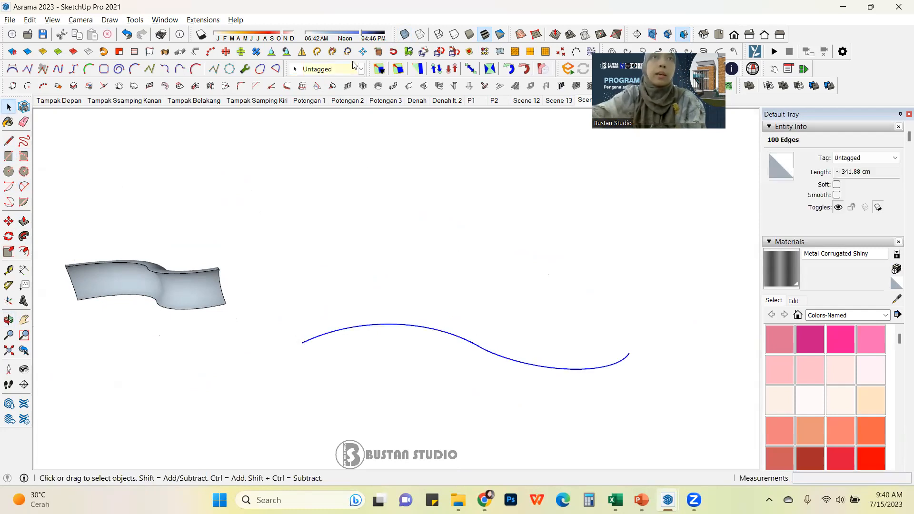
{"action": "left_click", "coordinate": [481, 133]}
{"action": "scroll", "coordinate": [481, 318], "scroll_direction": "down", "scroll_amount": 3}
{"action": "middle_click_drag", "start_coordinate": [481, 319], "coordinate": [428, 288]}
{"action": "scroll", "coordinate": [416, 310], "scroll_direction": "up", "scroll_amount": 2}
{"action": "scroll", "coordinate": [154, 281], "scroll_direction": "up", "scroll_amount": 1}
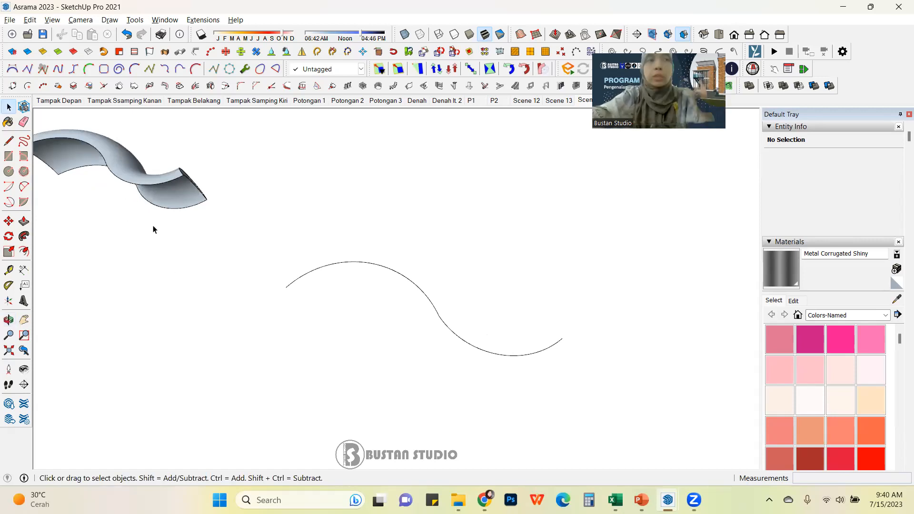
Step: Start 3D Text, choose the Swis721 Blk BT font and enter the text 2
{"action": "left_click", "coordinate": [24, 302]}
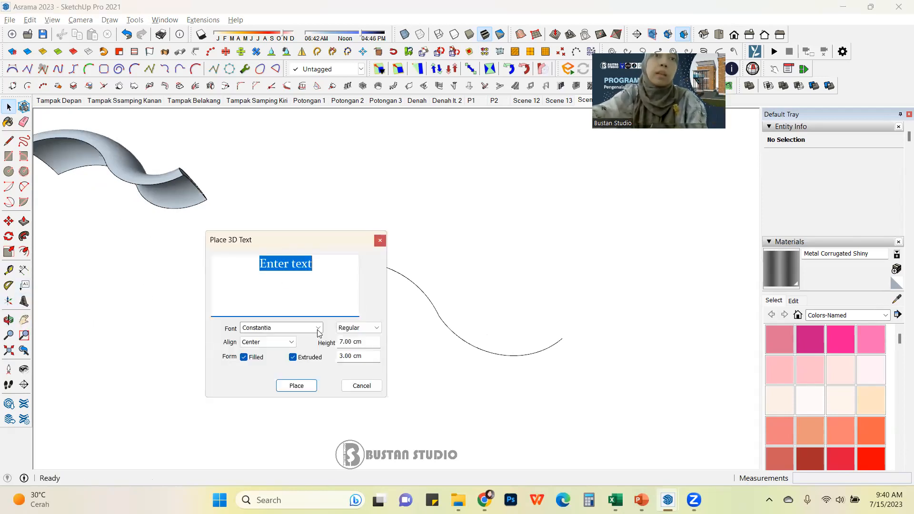
{"action": "left_click", "coordinate": [318, 329]}
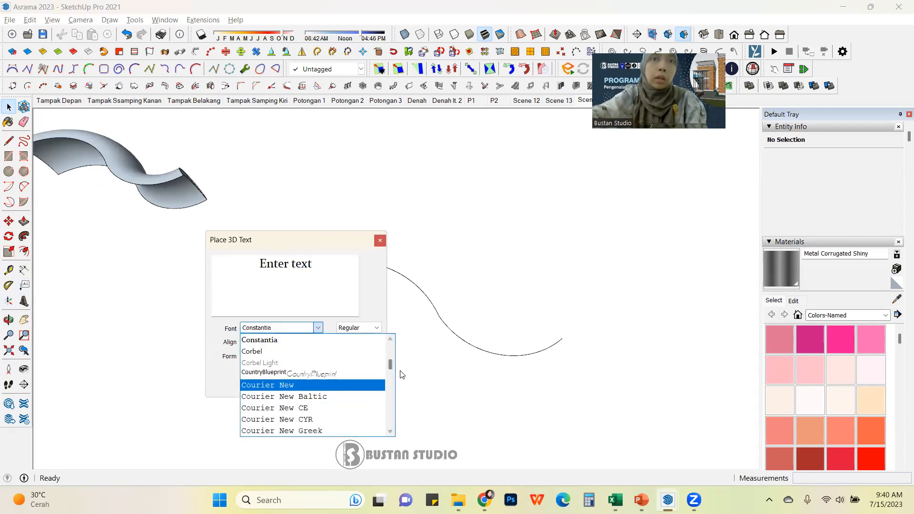
{"action": "left_click_drag", "start_coordinate": [390, 367], "coordinate": [390, 410]}
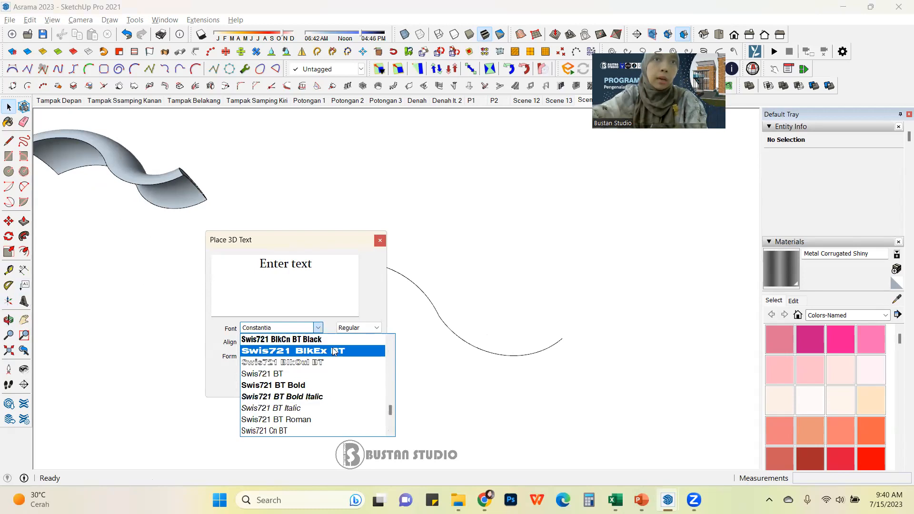
{"action": "scroll", "coordinate": [334, 352], "scroll_direction": "up", "scroll_amount": 1}
{"action": "left_click", "coordinate": [308, 339]}
{"action": "left_click_drag", "start_coordinate": [332, 270], "coordinate": [186, 260]}
{"action": "type", "text": "2"}
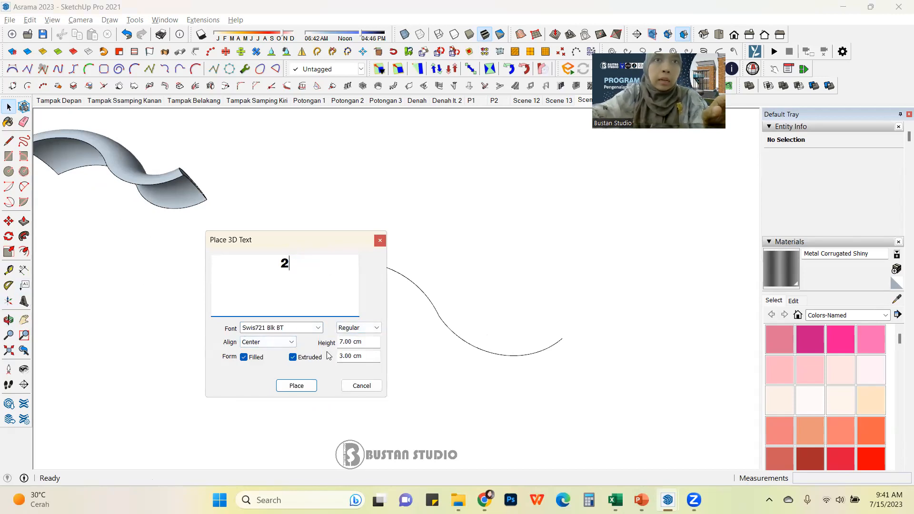
Step: Turn off Extruded, set the text height to 30 and confirm placing the text
{"action": "left_click", "coordinate": [299, 360]}
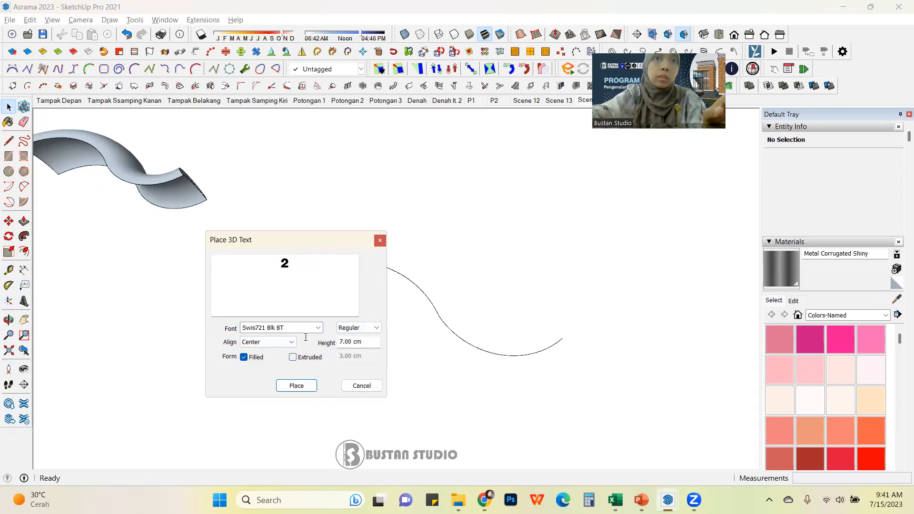
{"action": "left_click_drag", "start_coordinate": [366, 342], "coordinate": [305, 337]}
{"action": "type", "text": "30"}
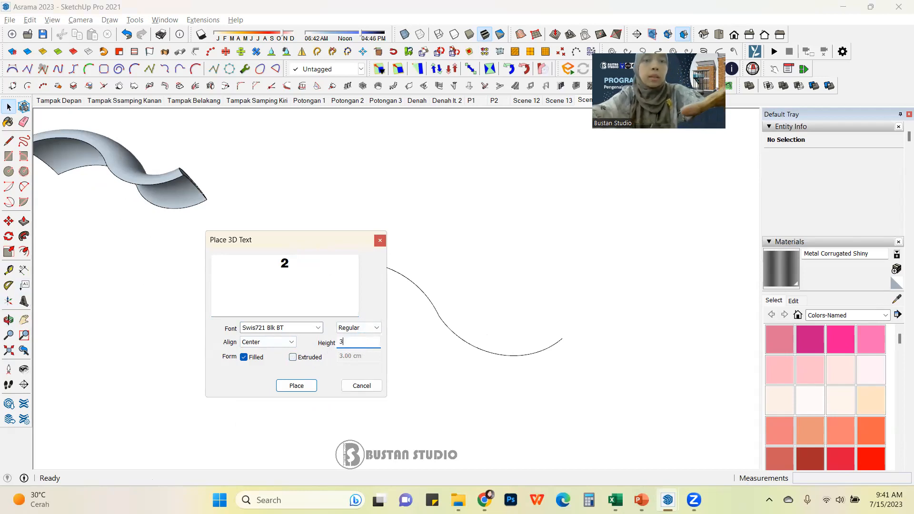
{"action": "left_click", "coordinate": [296, 386]}
Step: Place the flat 2 text on the ground near the start of the S-curve
{"action": "scroll", "coordinate": [276, 274], "scroll_direction": "up", "scroll_amount": 8}
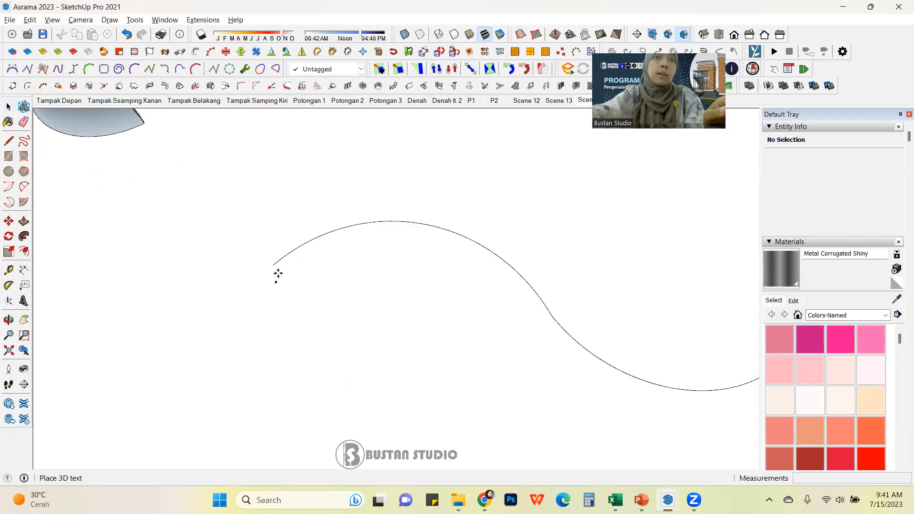
{"action": "scroll", "coordinate": [275, 279], "scroll_direction": "up", "scroll_amount": 4}
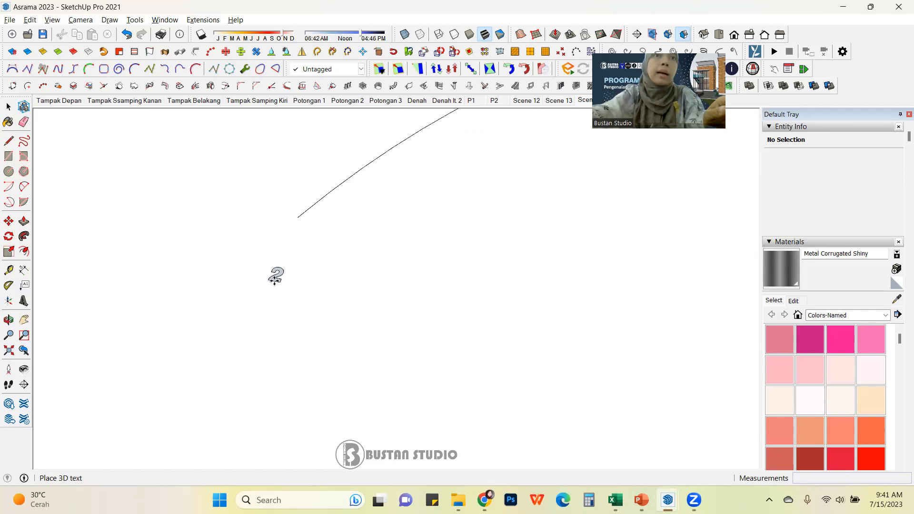
{"action": "scroll", "coordinate": [275, 281], "scroll_direction": "down", "scroll_amount": 2}
{"action": "scroll", "coordinate": [274, 284], "scroll_direction": "down", "scroll_amount": 4}
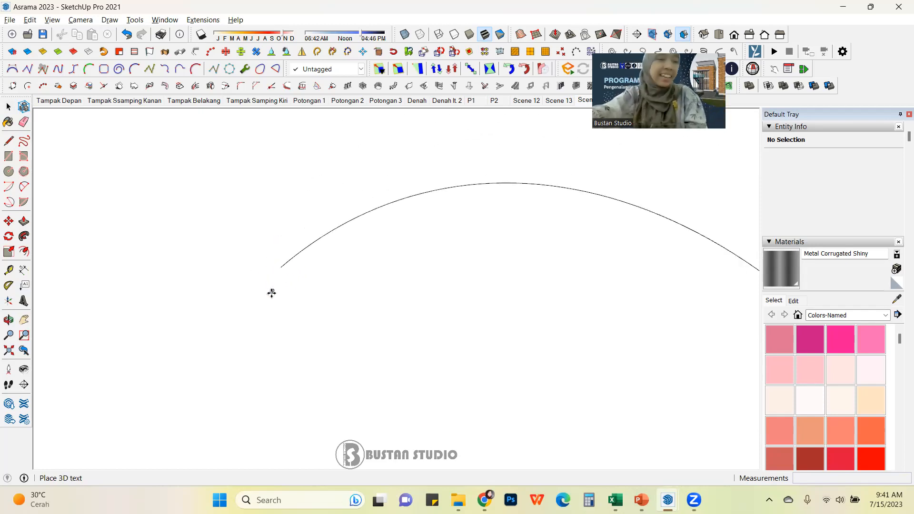
{"action": "left_click", "coordinate": [248, 300]}
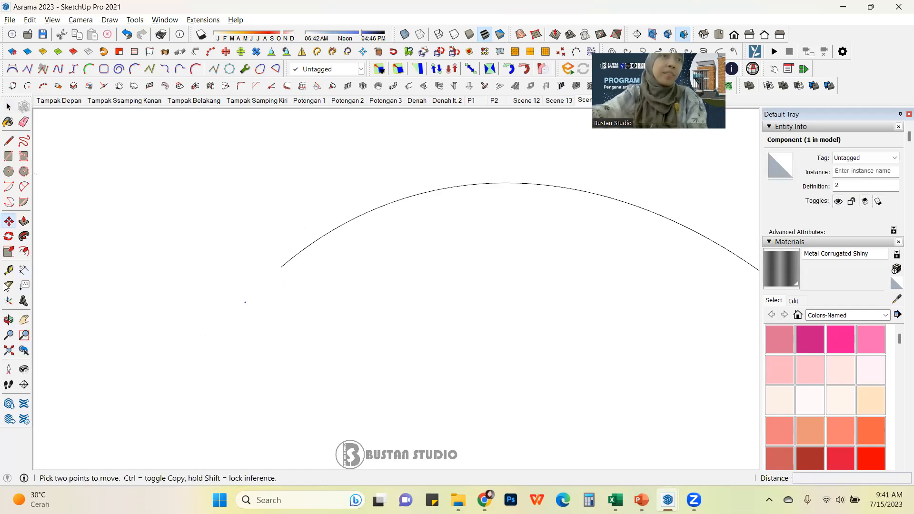
Step: Scale the 2 text up by about 110 using a corner grip
{"action": "left_click", "coordinate": [10, 253]}
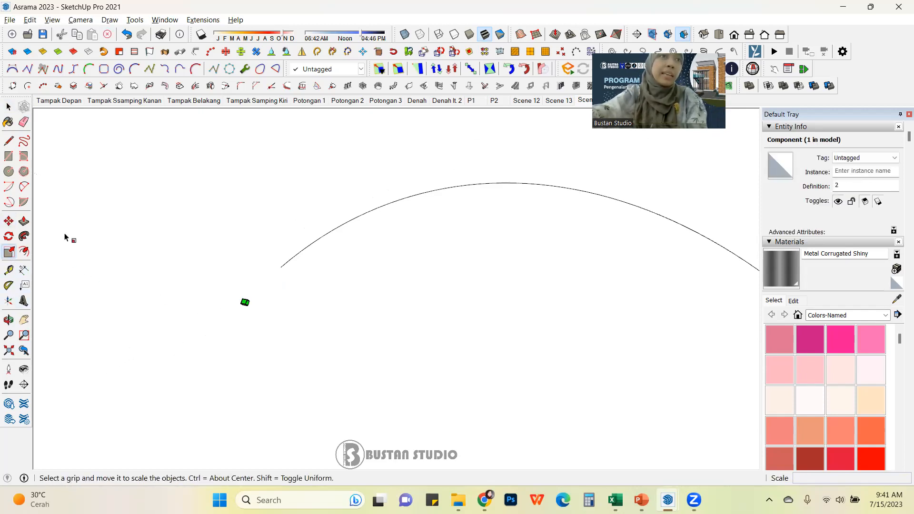
{"action": "left_click", "coordinate": [9, 107]}
{"action": "scroll", "coordinate": [229, 320], "scroll_direction": "up", "scroll_amount": 4}
{"action": "scroll", "coordinate": [237, 315], "scroll_direction": "up", "scroll_amount": 2}
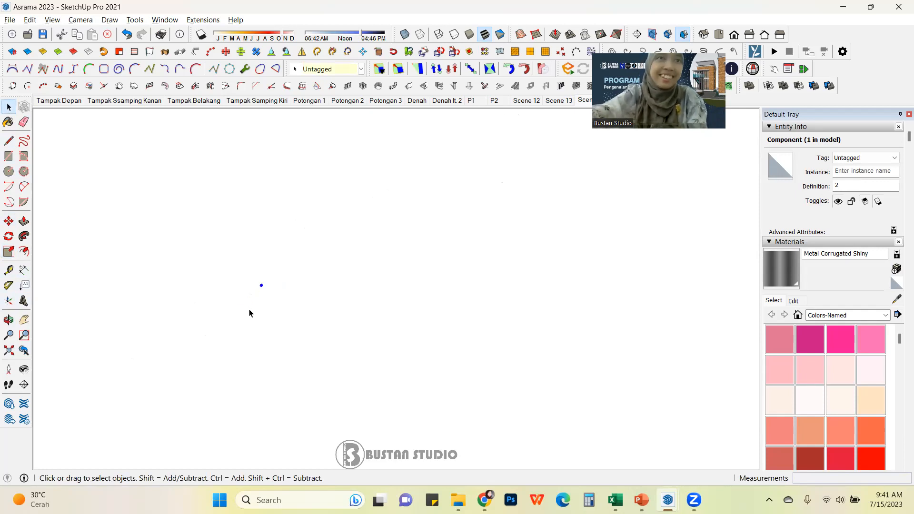
{"action": "scroll", "coordinate": [266, 282], "scroll_direction": "up", "scroll_amount": 5}
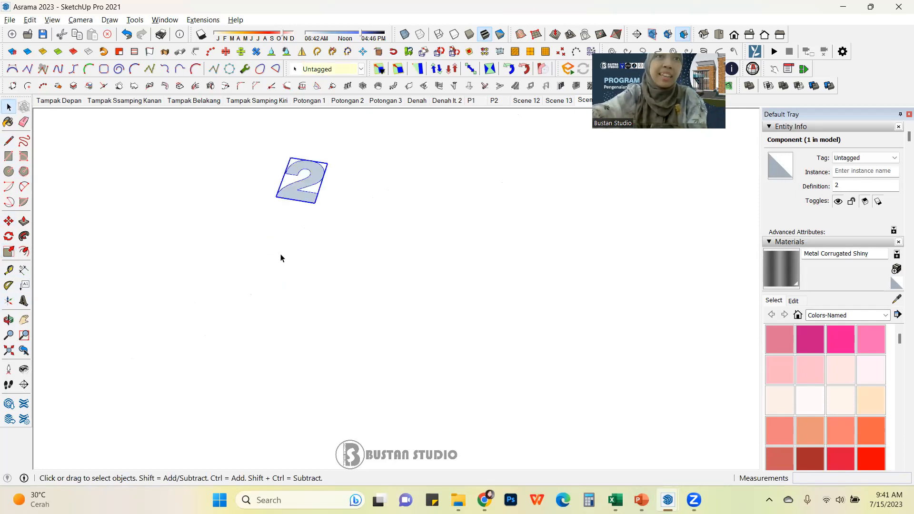
{"action": "left_click", "coordinate": [8, 251]}
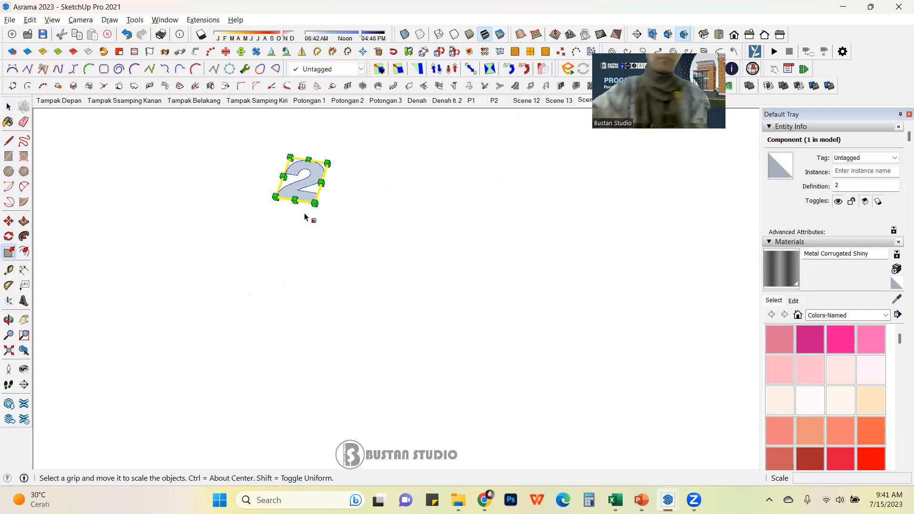
{"action": "left_click_drag", "start_coordinate": [313, 203], "coordinate": [422, 381]}
{"action": "scroll", "coordinate": [411, 372], "scroll_direction": "down", "scroll_amount": 2}
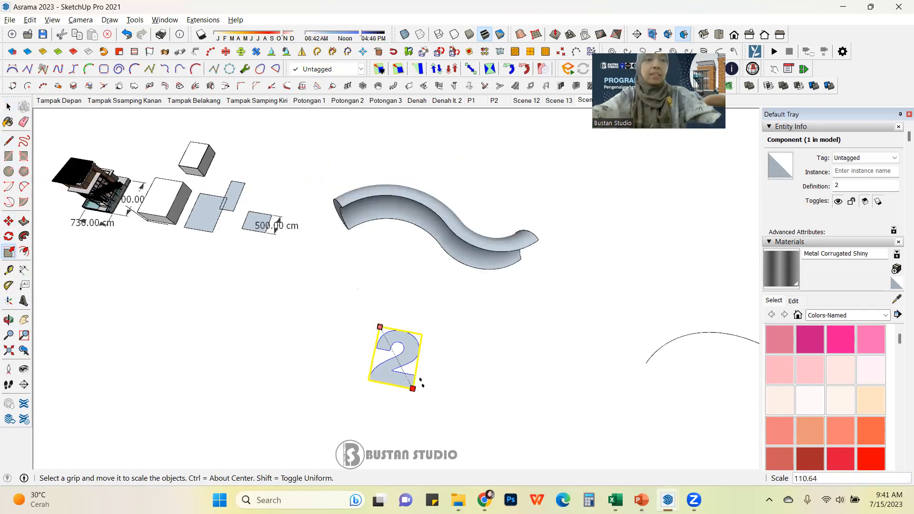
{"action": "left_click_drag", "start_coordinate": [421, 383], "coordinate": [422, 387]}
Step: Move the 2 text so its lower corner snaps onto the start point of the S-curve
{"action": "left_click", "coordinate": [9, 109]}
{"action": "left_click", "coordinate": [284, 243]}
{"action": "middle_click_drag", "start_coordinate": [284, 243], "coordinate": [422, 340]}
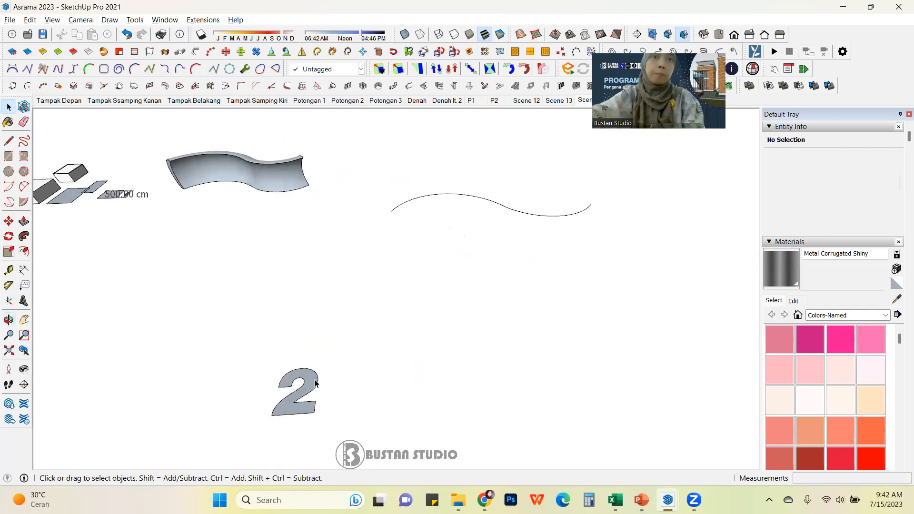
{"action": "left_click", "coordinate": [314, 383]}
{"action": "key", "text": "m"}
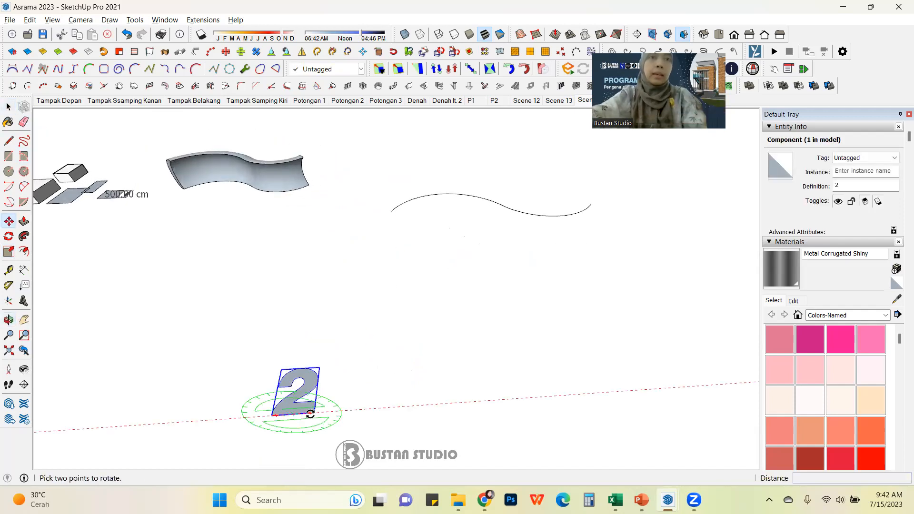
{"action": "left_click", "coordinate": [315, 414]}
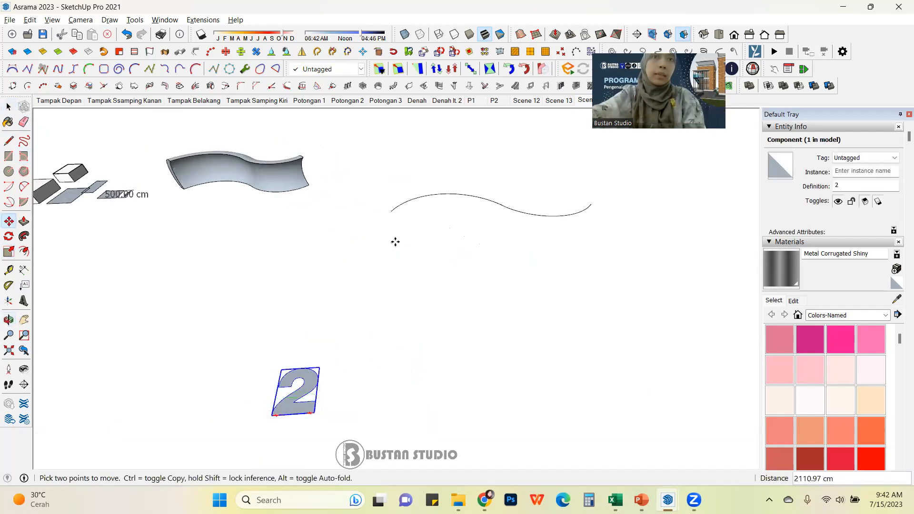
{"action": "left_click", "coordinate": [391, 210]}
Step: Rotate the flat 2 text 90° upright about its corner at the start of the S-curve
{"action": "middle_click_drag", "start_coordinate": [390, 211], "coordinate": [374, 265]}
{"action": "scroll", "coordinate": [371, 225], "scroll_direction": "up", "scroll_amount": 3}
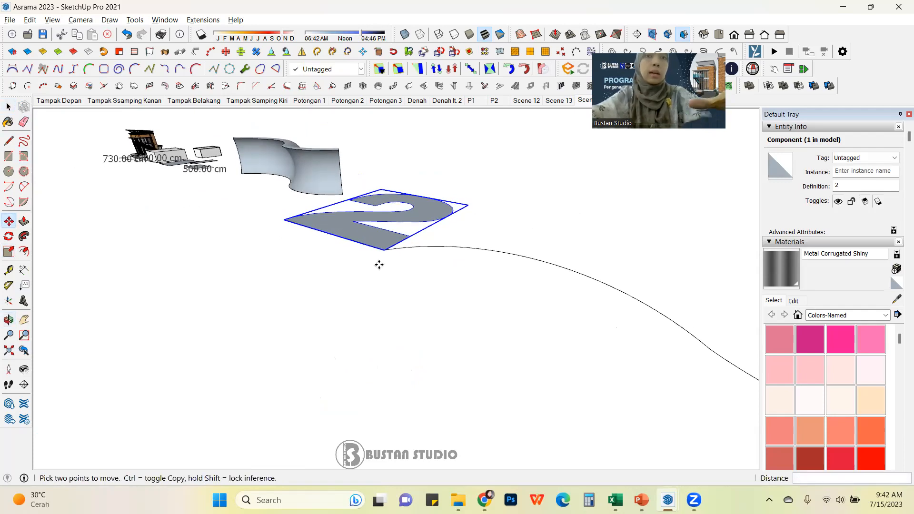
{"action": "key", "text": "q"}
{"action": "key", "text": "Left"}
{"action": "key", "text": "Right"}
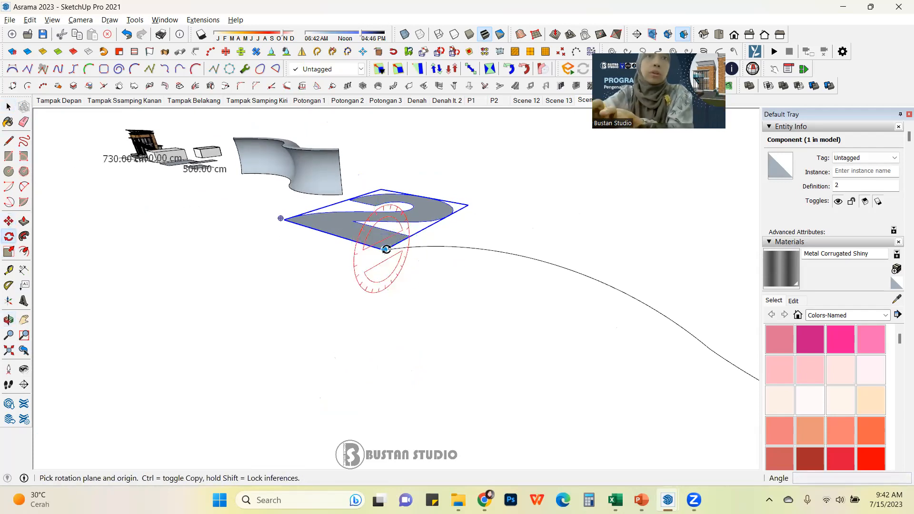
{"action": "left_click", "coordinate": [389, 249]}
{"action": "left_click", "coordinate": [465, 200]}
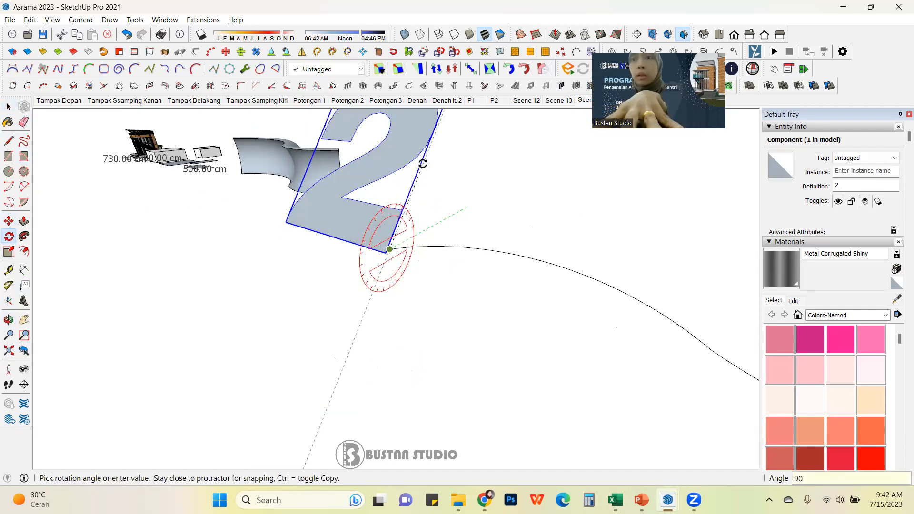
{"action": "left_click", "coordinate": [422, 163]}
Step: Readjust the upright 2 text so its lower corner snaps exactly onto the S-curve's start point
{"action": "middle_click_drag", "start_coordinate": [422, 365], "coordinate": [444, 268]}
{"action": "scroll", "coordinate": [444, 294], "scroll_direction": "up", "scroll_amount": 4}
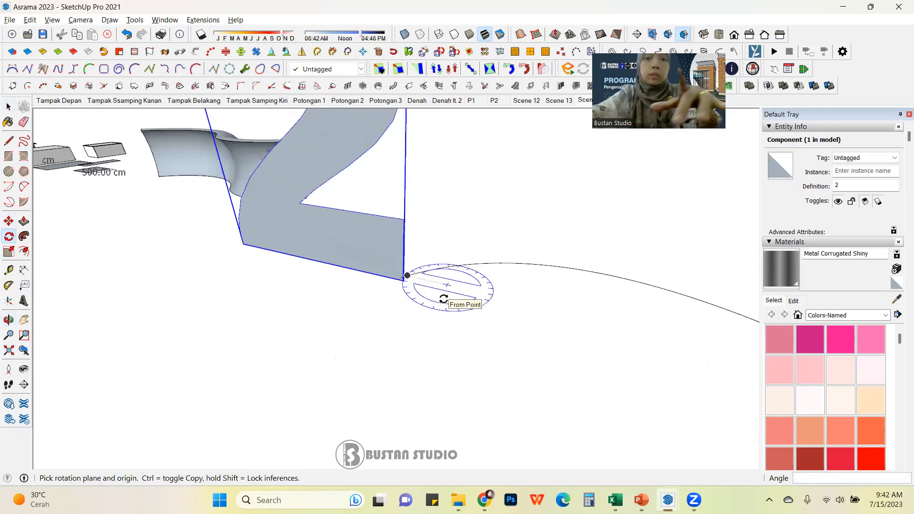
{"action": "key", "text": "m"}
{"action": "scroll", "coordinate": [420, 290], "scroll_direction": "up", "scroll_amount": 2}
{"action": "left_click", "coordinate": [369, 255]}
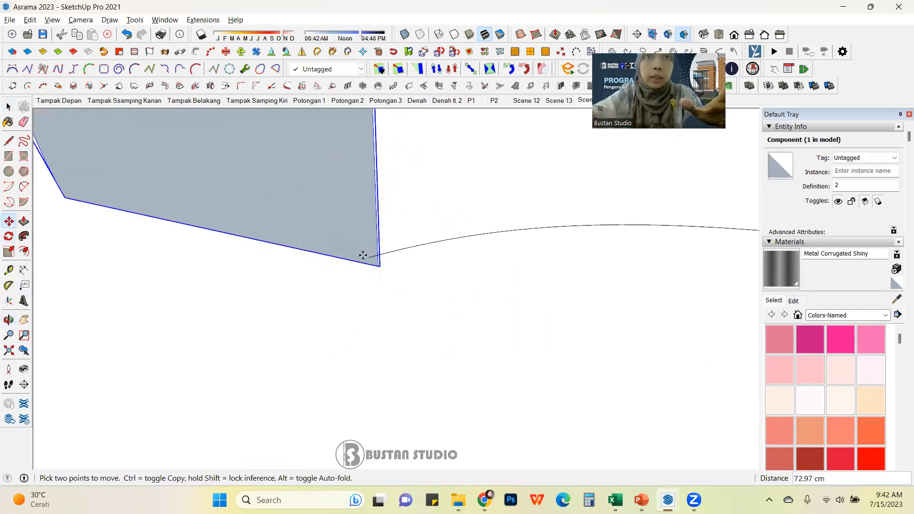
{"action": "scroll", "coordinate": [372, 259], "scroll_direction": "up", "scroll_amount": 1}
{"action": "left_click", "coordinate": [367, 258]}
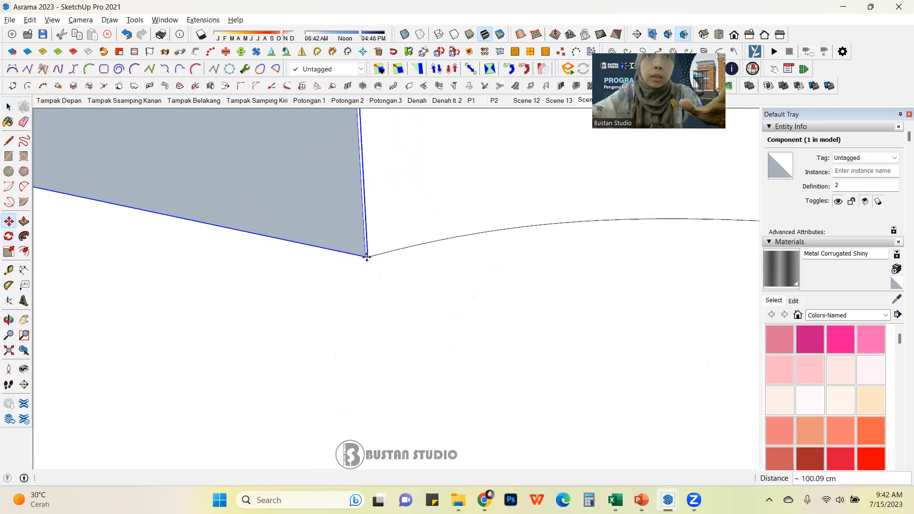
{"action": "scroll", "coordinate": [336, 229], "scroll_direction": "up", "scroll_amount": 2}
{"action": "scroll", "coordinate": [348, 248], "scroll_direction": "up", "scroll_amount": 3}
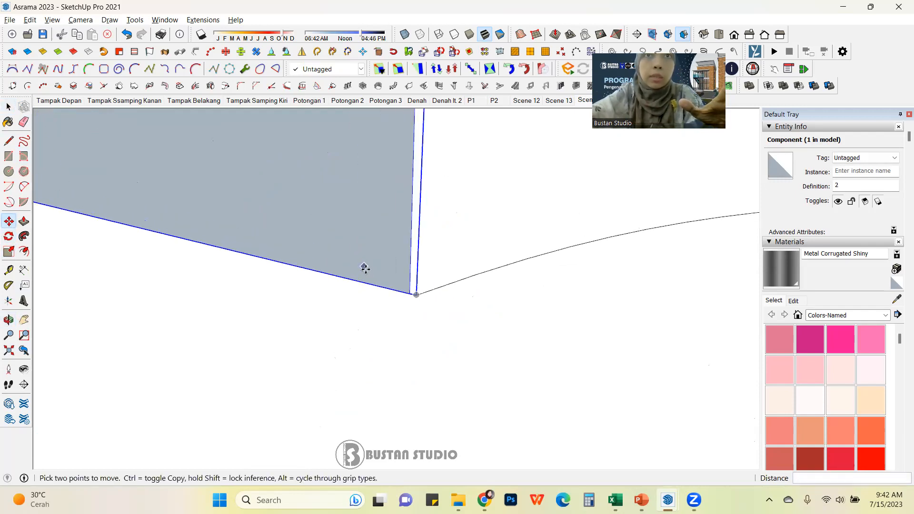
{"action": "left_click", "coordinate": [418, 299]}
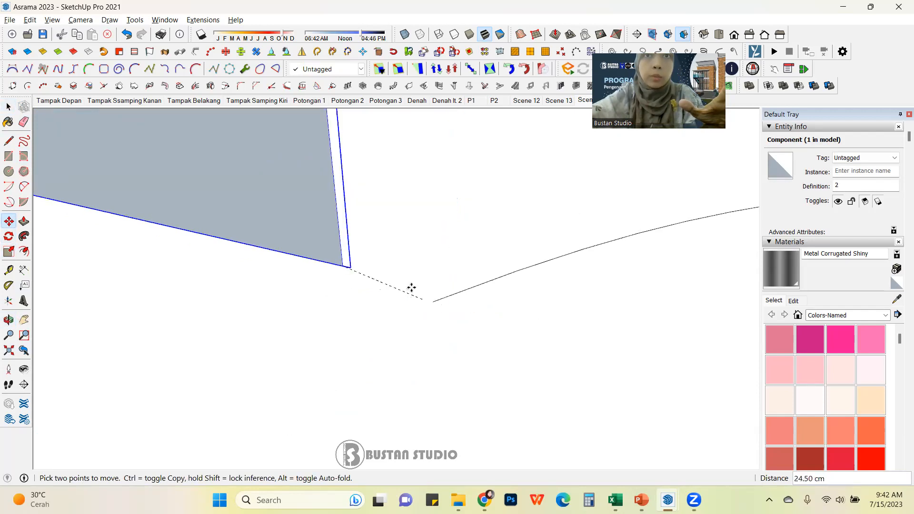
{"action": "mouse_move", "coordinate": [431, 299]}
{"action": "middle_mouse_down"}
{"action": "mouse_move", "coordinate": [417, 261]}
{"action": "mouse_move", "coordinate": [426, 283]}
{"action": "middle_mouse_up"}
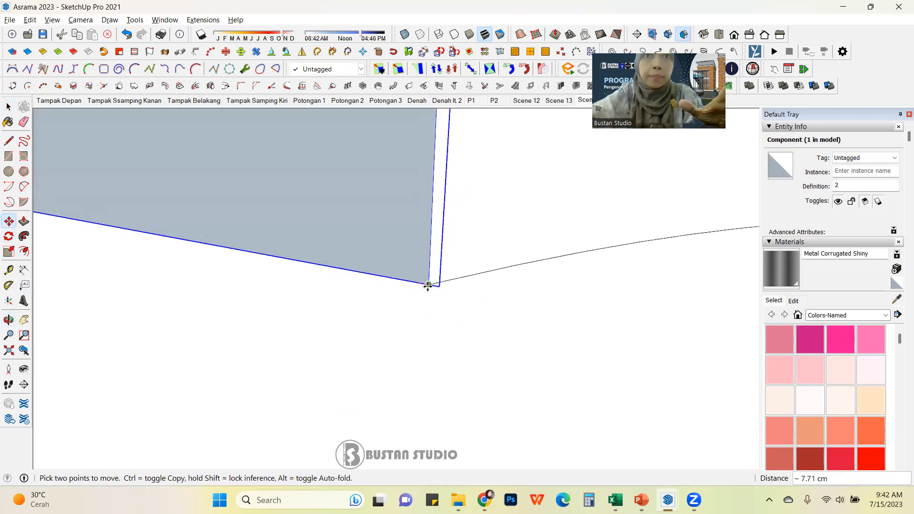
{"action": "left_click", "coordinate": [430, 285]}
{"action": "scroll", "coordinate": [430, 280], "scroll_direction": "down", "scroll_amount": 6}
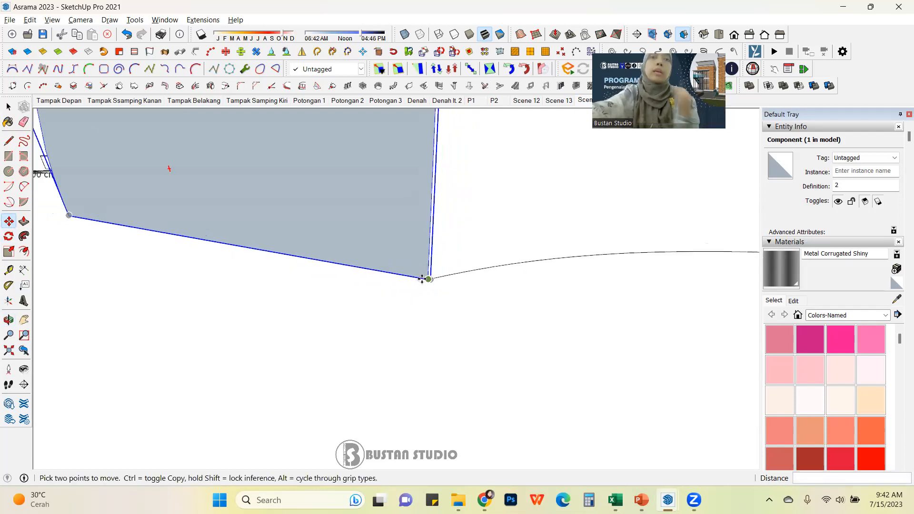
{"action": "scroll", "coordinate": [419, 285], "scroll_direction": "down", "scroll_amount": 5}
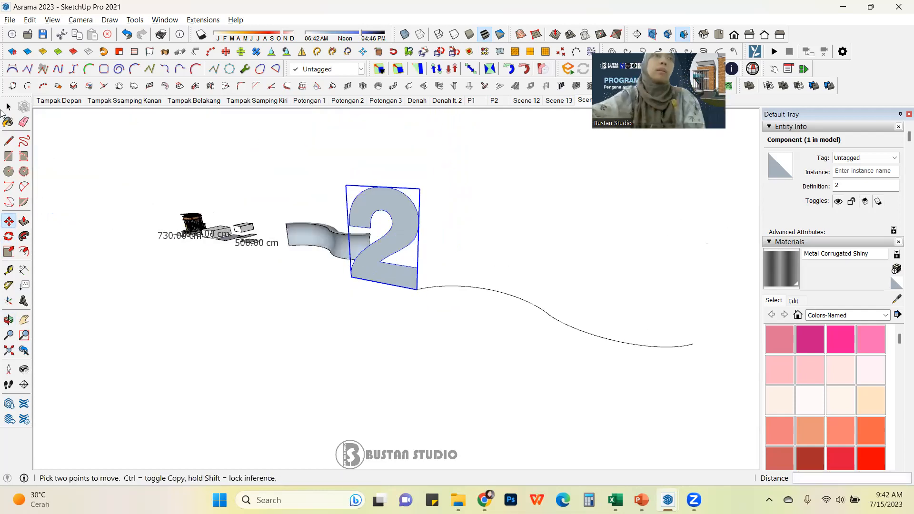
{"action": "left_click", "coordinate": [8, 109]}
{"action": "scroll", "coordinate": [439, 300], "scroll_direction": "up", "scroll_amount": 6}
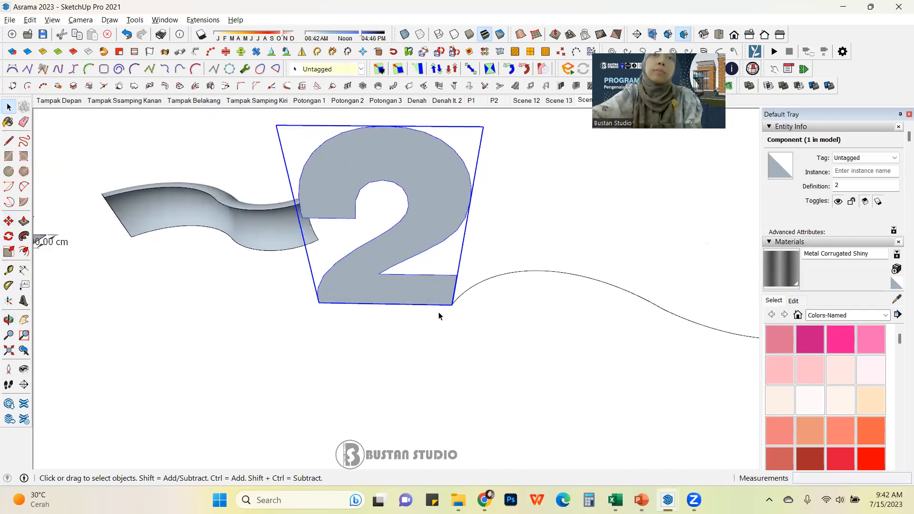
{"action": "scroll", "coordinate": [415, 297], "scroll_direction": "up", "scroll_amount": 2}
{"action": "middle_click_drag", "start_coordinate": [429, 300], "coordinate": [408, 310], "text": "shift"}
{"action": "key", "text": "m"}
{"action": "left_click", "coordinate": [433, 347]}
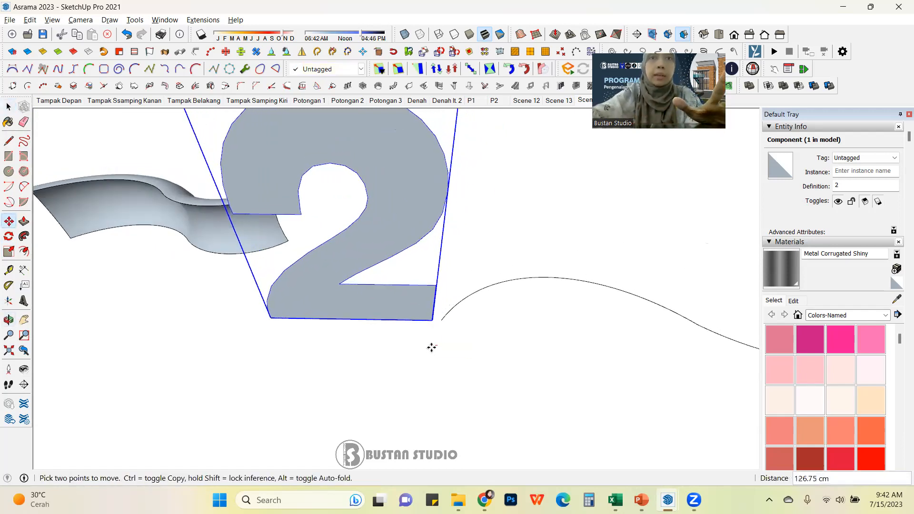
{"action": "left_click", "coordinate": [433, 348]}
Step: Explode the 2 text component
{"action": "left_click", "coordinate": [9, 108]}
{"action": "scroll", "coordinate": [363, 241], "scroll_direction": "down", "scroll_amount": 2}
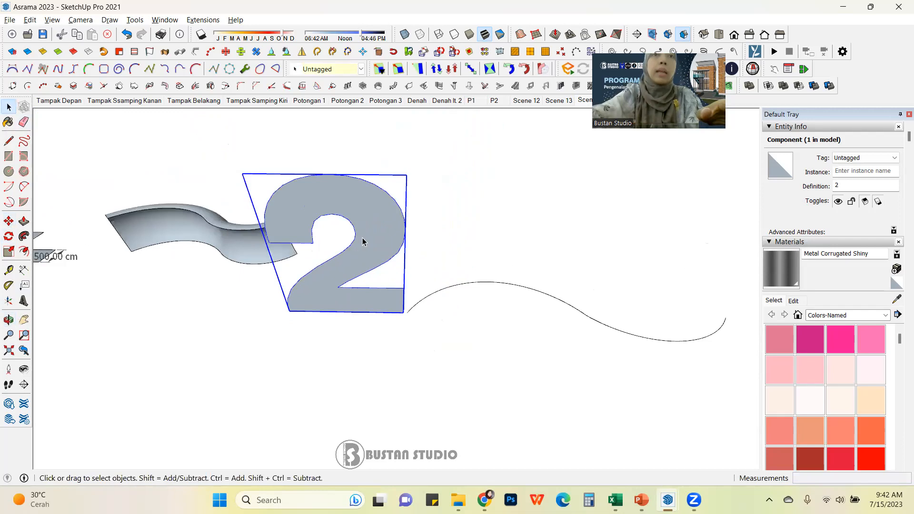
{"action": "right_click", "coordinate": [372, 234]}
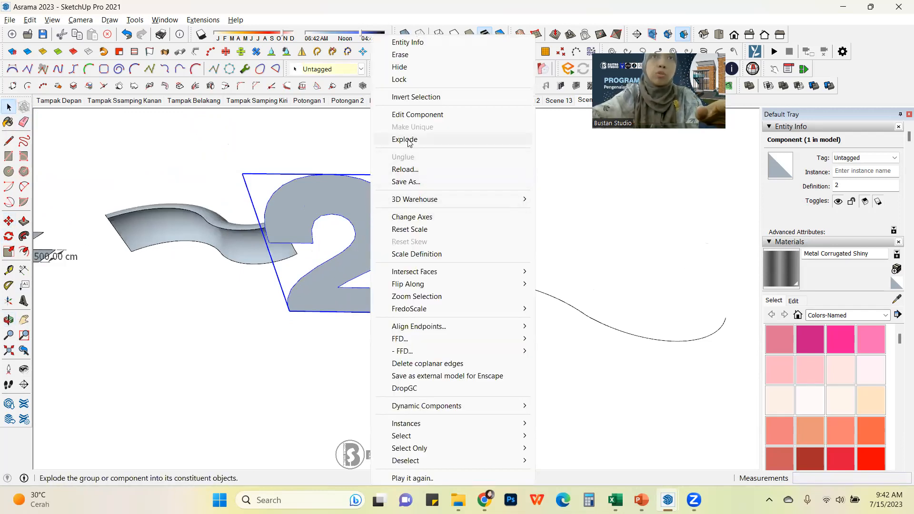
{"action": "left_click", "coordinate": [405, 139]}
Step: Try sweeping the 2 face along the selected S-curve with Follow Me, then undo it
{"action": "left_click", "coordinate": [110, 367]}
{"action": "middle_click_drag", "start_coordinate": [110, 367], "coordinate": [457, 305]}
{"action": "left_click_drag", "start_coordinate": [452, 339], "coordinate": [453, 339]}
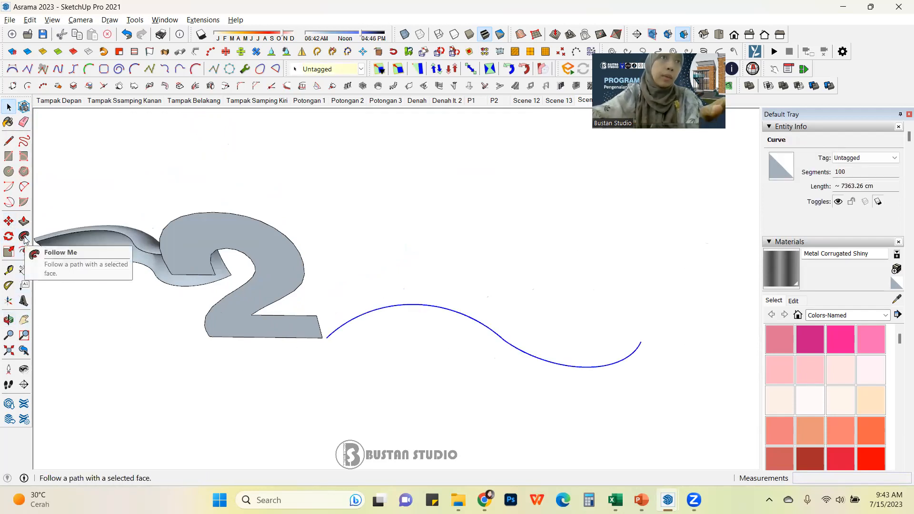
{"action": "left_click", "coordinate": [25, 237]}
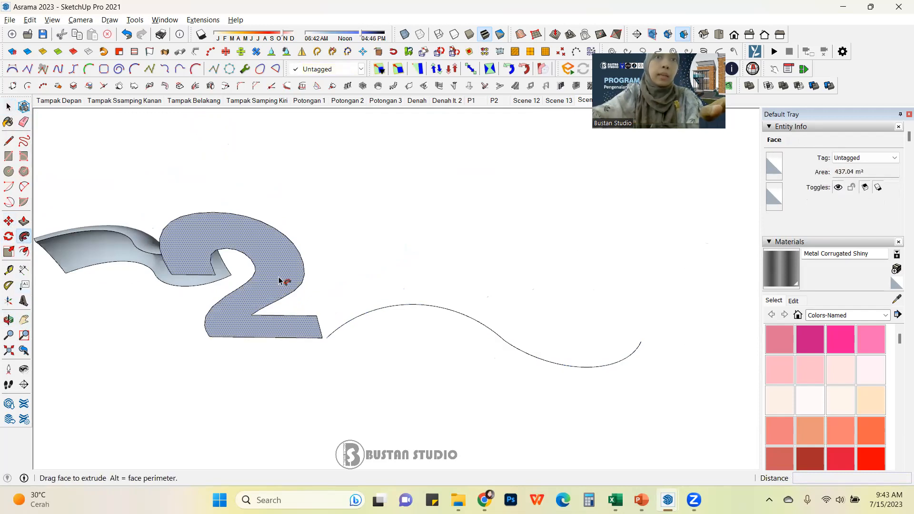
{"action": "left_click", "coordinate": [328, 339]}
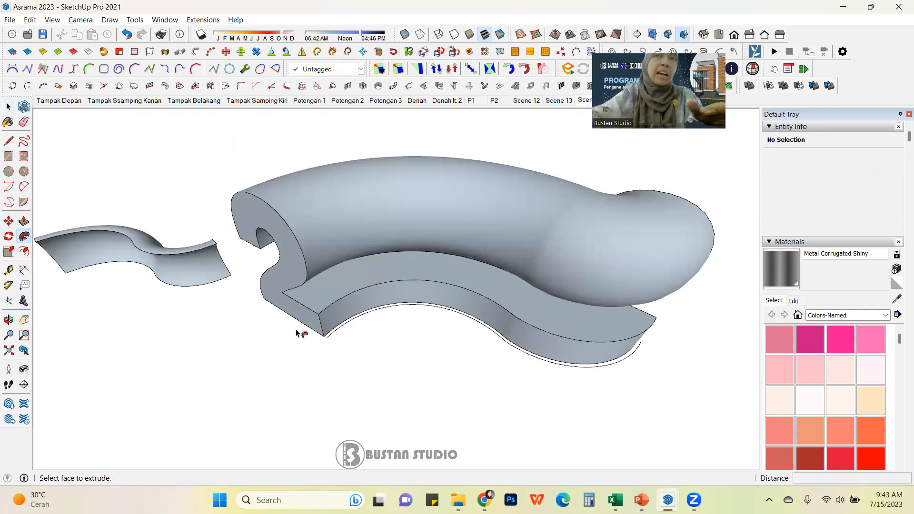
{"action": "key", "text": "ctrl+z"}
Step: Select the S-curve again and sweep the 2 face along it with Follow Me
{"action": "key", "text": "space"}
{"action": "left_click_drag", "start_coordinate": [432, 322], "coordinate": [432, 323]}
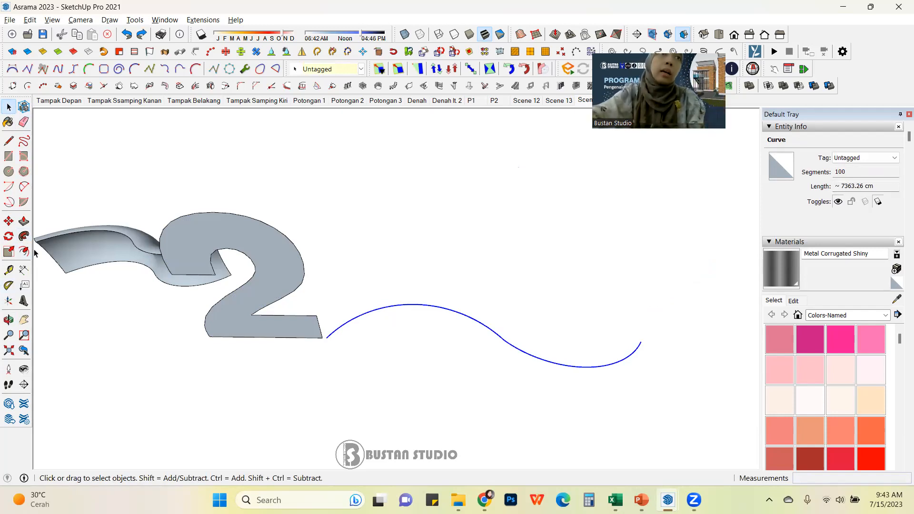
{"action": "left_click", "coordinate": [24, 236]}
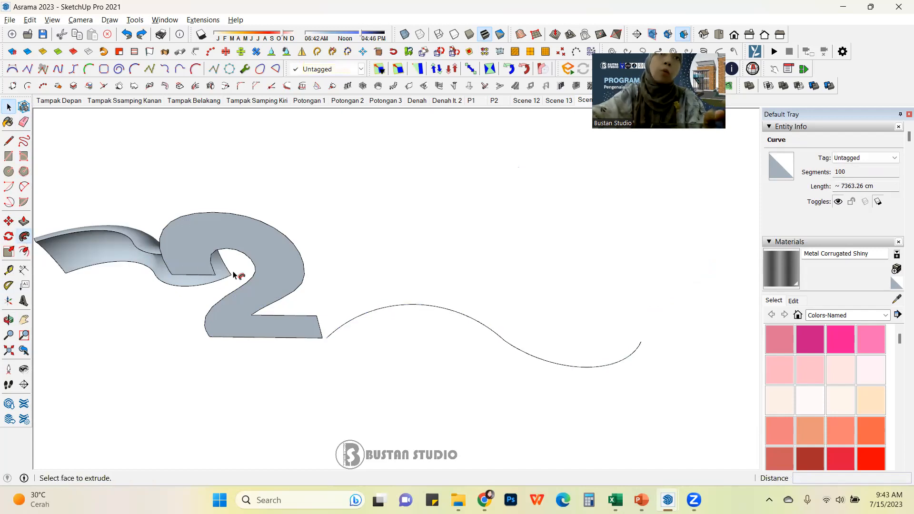
{"action": "left_click", "coordinate": [272, 271]}
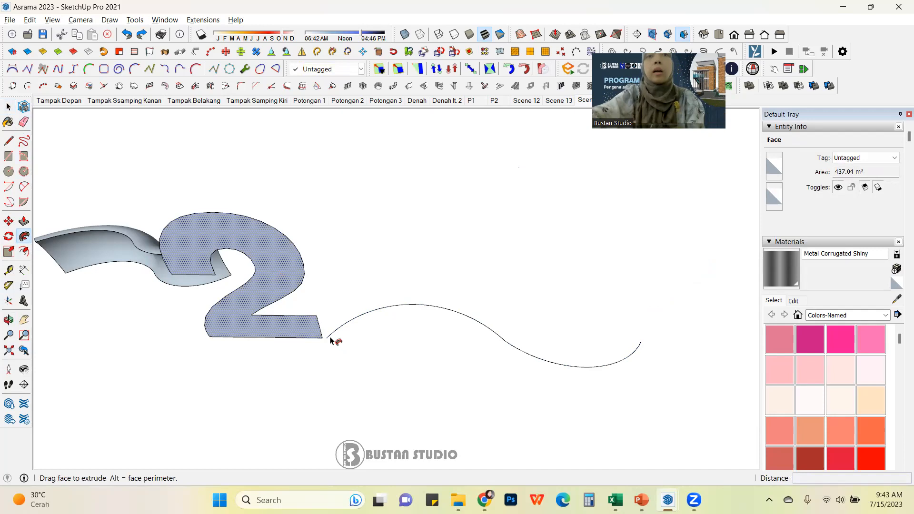
{"action": "left_click", "coordinate": [427, 317]}
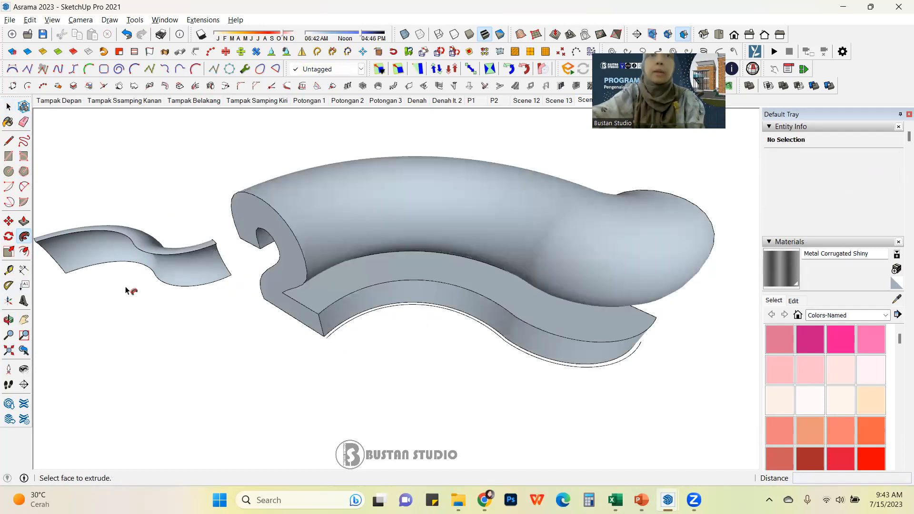
Step: Orbit and zoom around the swept 2 shape to inspect how it follows the curve
{"action": "left_click", "coordinate": [8, 106]}
{"action": "scroll", "coordinate": [406, 287], "scroll_direction": "up", "scroll_amount": 2}
{"action": "middle_click_drag", "start_coordinate": [353, 307], "coordinate": [569, 208]}
{"action": "scroll", "coordinate": [571, 267], "scroll_direction": "down", "scroll_amount": 6}
{"action": "scroll", "coordinate": [459, 274], "scroll_direction": "up", "scroll_amount": 2}
{"action": "middle_click_drag", "start_coordinate": [459, 274], "coordinate": [667, 259]}
{"action": "middle_click_drag", "start_coordinate": [392, 253], "coordinate": [664, 256]}
{"action": "middle_click_drag", "start_coordinate": [282, 273], "coordinate": [535, 259]}
{"action": "scroll", "coordinate": [392, 280], "scroll_direction": "up", "scroll_amount": 3}
{"action": "middle_click_drag", "start_coordinate": [393, 278], "coordinate": [347, 348]}
{"action": "scroll", "coordinate": [286, 299], "scroll_direction": "up", "scroll_amount": 2}
{"action": "middle_click_drag", "start_coordinate": [286, 299], "coordinate": [374, 314]}
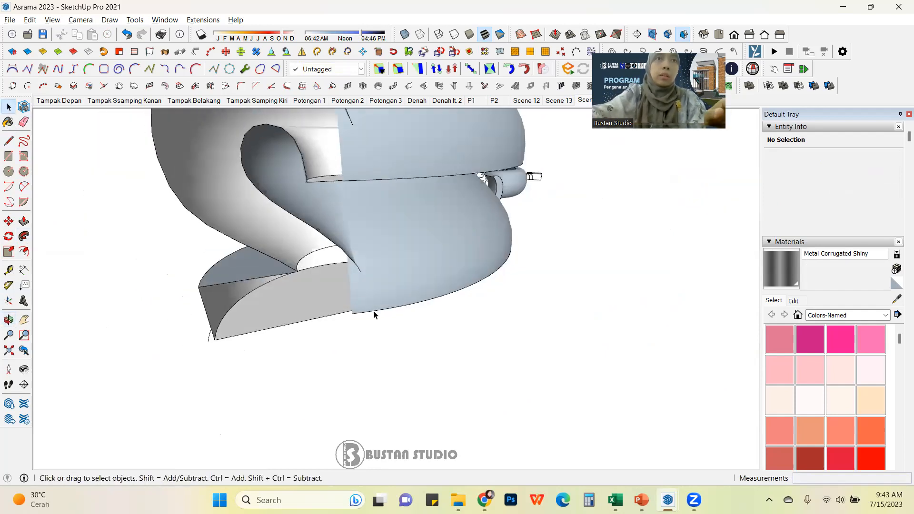
{"action": "middle_click_drag", "start_coordinate": [347, 282], "coordinate": [341, 251]}
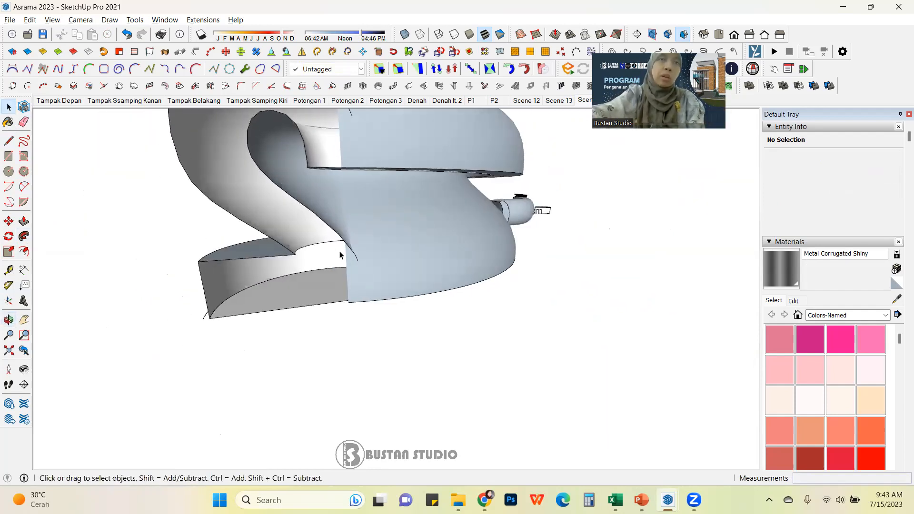
{"action": "scroll", "coordinate": [325, 290], "scroll_direction": "down", "scroll_amount": 1}
{"action": "middle_click_drag", "start_coordinate": [325, 290], "coordinate": [348, 299]}
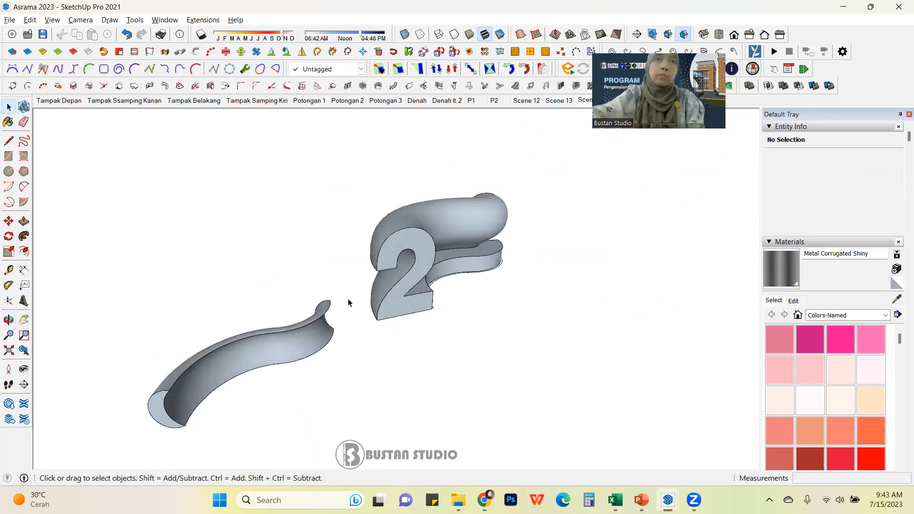
{"action": "scroll", "coordinate": [261, 284], "scroll_direction": "up", "scroll_amount": 1}
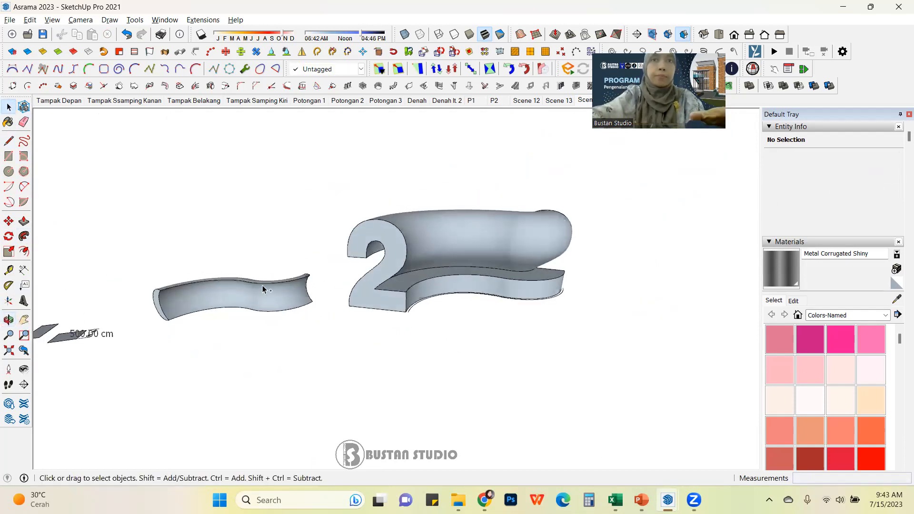
Step: Undo the sweep, select the flat 2 face with its edges, and scale it by 0.5
{"action": "key", "text": "ctrl+z"}
{"action": "middle_click_drag", "start_coordinate": [262, 285], "coordinate": [391, 329]}
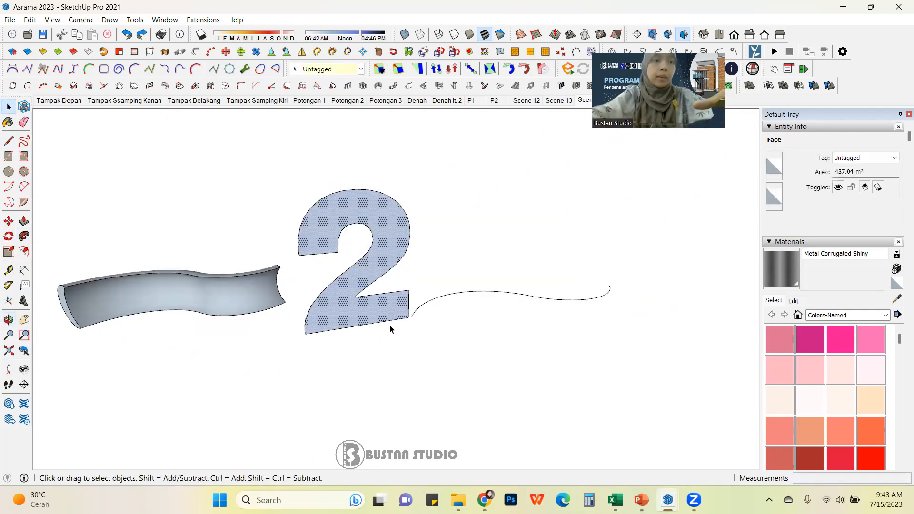
{"action": "left_click", "coordinate": [390, 329]}
{"action": "double_click", "coordinate": [390, 316]}
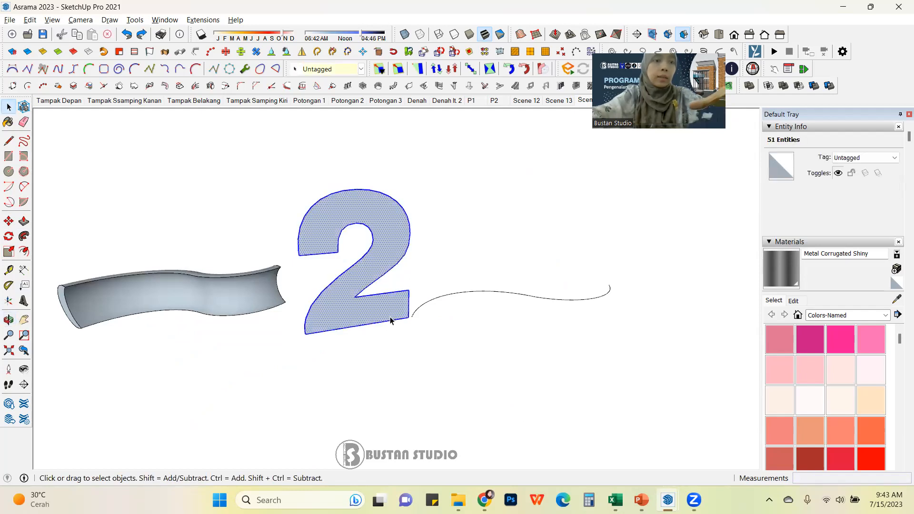
{"action": "key", "text": "s"}
{"action": "left_click_drag", "start_coordinate": [288, 191], "coordinate": [339, 237]}
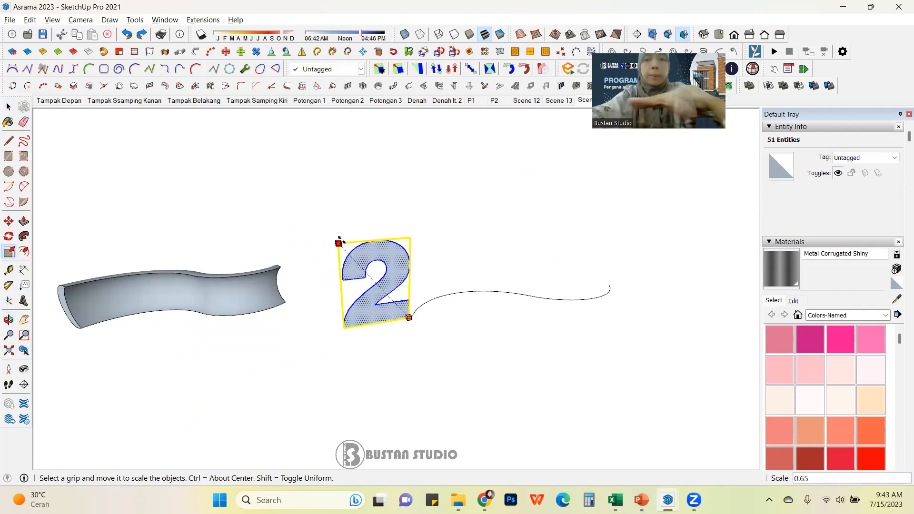
{"action": "type", "text": ".5"}
{"action": "key", "text": "Return"}
Step: Select the S-curve and sweep the scaled 2 face along it with Follow Me
{"action": "left_click", "coordinate": [8, 107]}
{"action": "left_click", "coordinate": [410, 249]}
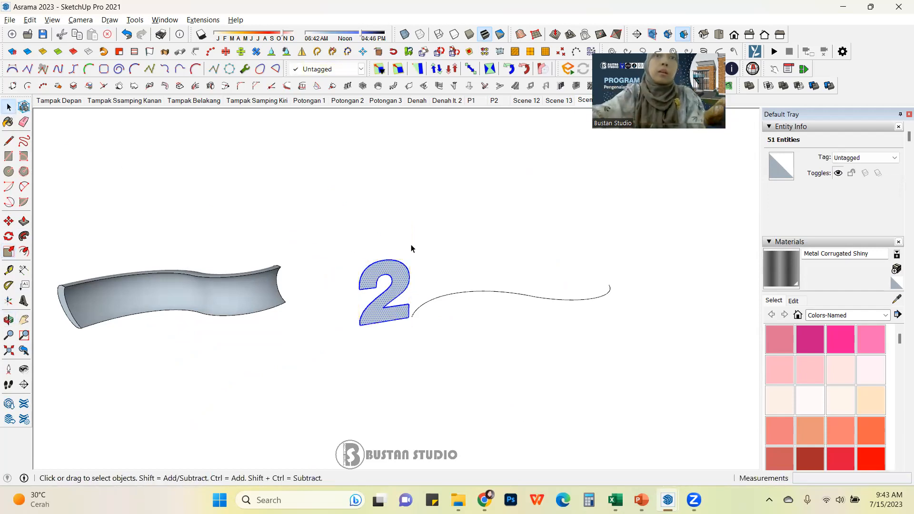
{"action": "scroll", "coordinate": [435, 305], "scroll_direction": "up", "scroll_amount": 3}
{"action": "left_click", "coordinate": [413, 313]}
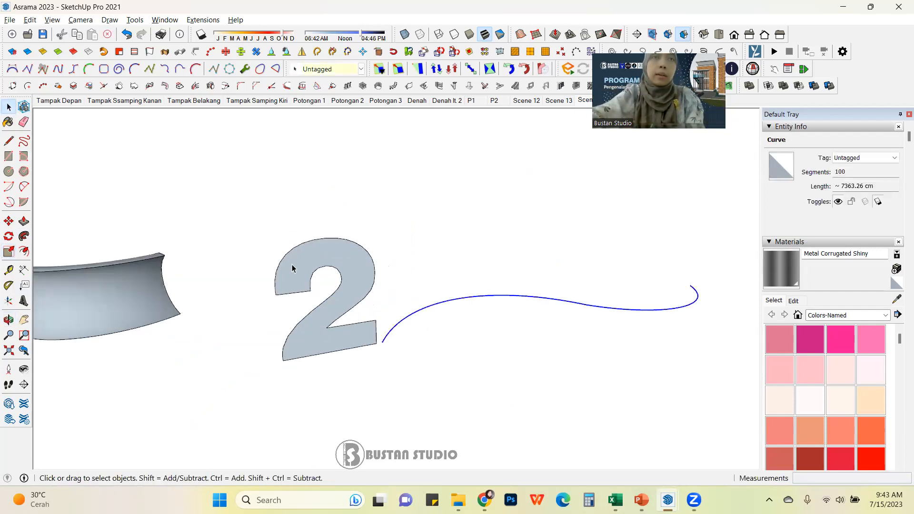
{"action": "left_click", "coordinate": [24, 236]}
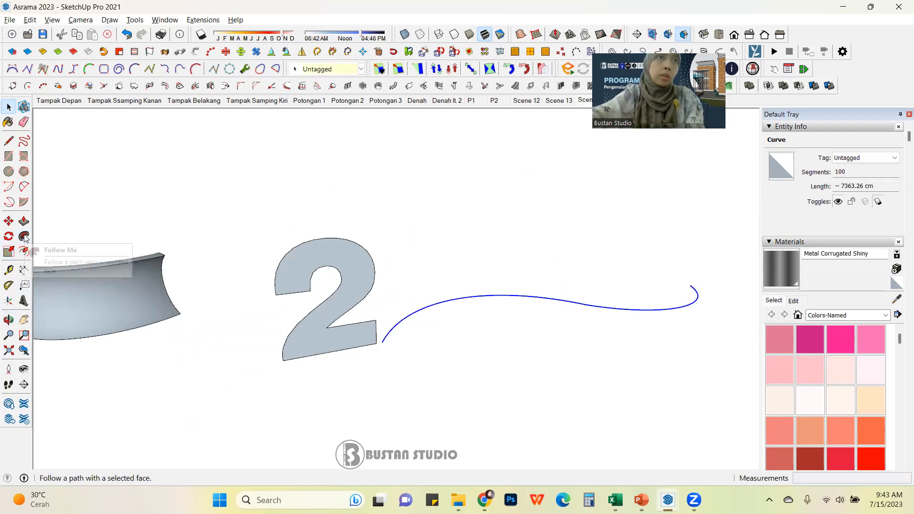
{"action": "left_click", "coordinate": [360, 280]}
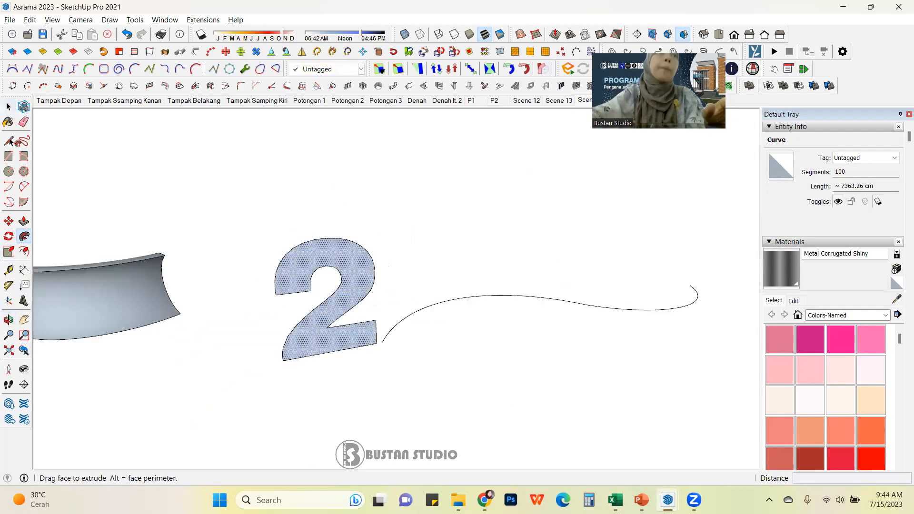
{"action": "left_click", "coordinate": [8, 109]}
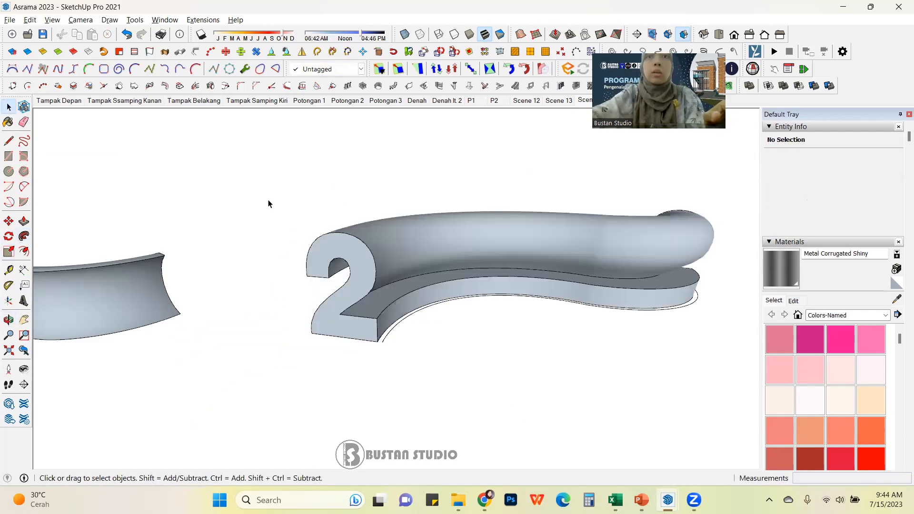
{"action": "scroll", "coordinate": [478, 318], "scroll_direction": "down", "scroll_amount": 2}
{"action": "middle_click_drag", "start_coordinate": [478, 319], "coordinate": [344, 313]}
{"action": "left_click", "coordinate": [344, 313]}
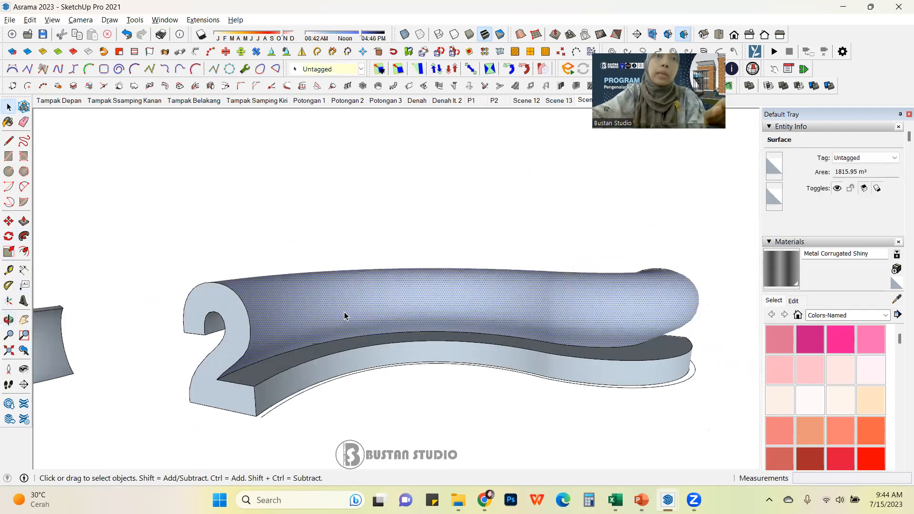
Step: Reverse the faces of the swept 2 shape, then deselect it
{"action": "double_click", "coordinate": [344, 312]}
{"action": "right_click", "coordinate": [344, 312]}
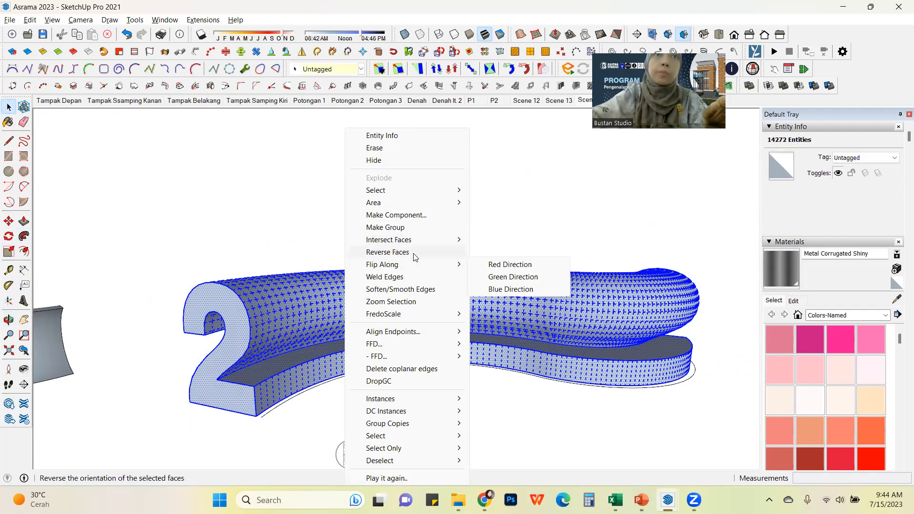
{"action": "left_click", "coordinate": [415, 256]}
{"action": "left_click", "coordinate": [233, 244]}
{"action": "scroll", "coordinate": [495, 336], "scroll_direction": "down", "scroll_amount": 3}
{"action": "middle_click_drag", "start_coordinate": [484, 327], "coordinate": [428, 331]}
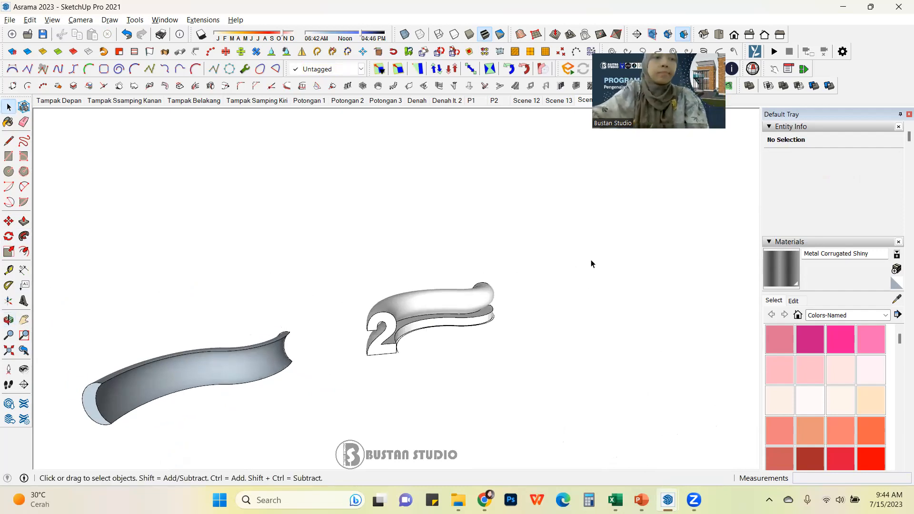
Step: Navigate from the swept shapes to the house model and into the room with the wall clock
{"action": "scroll", "coordinate": [551, 300], "scroll_direction": "down", "scroll_amount": 3}
{"action": "middle_click_drag", "start_coordinate": [492, 315], "coordinate": [527, 318]}
{"action": "scroll", "coordinate": [373, 324], "scroll_direction": "up", "scroll_amount": 3}
{"action": "scroll", "coordinate": [522, 322], "scroll_direction": "up", "scroll_amount": 3}
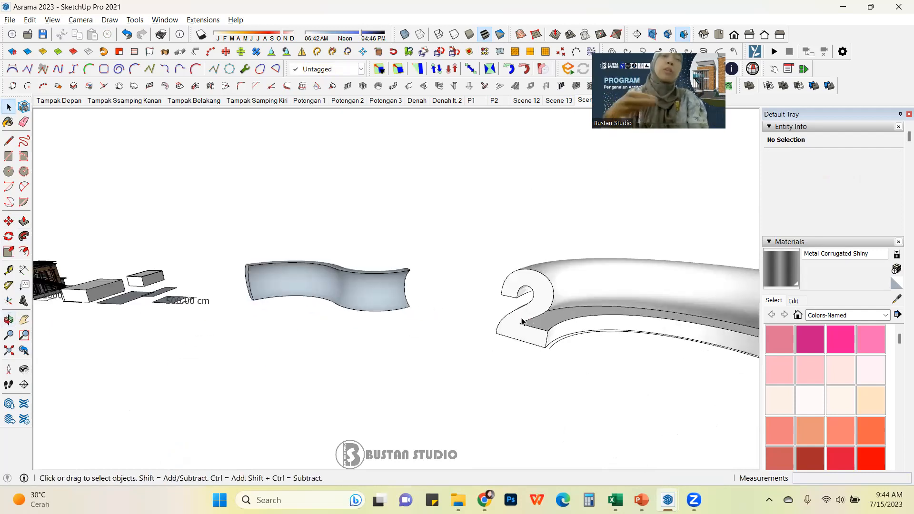
{"action": "scroll", "coordinate": [564, 324], "scroll_direction": "down", "scroll_amount": 2}
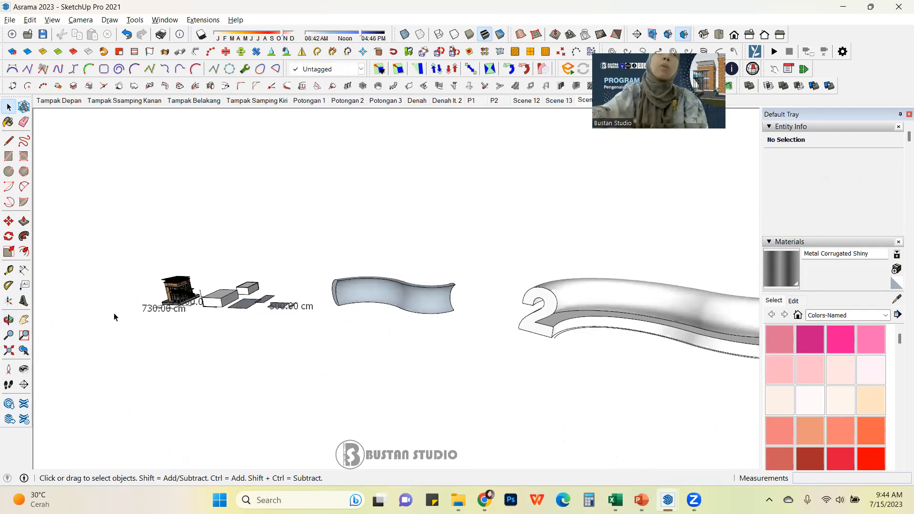
{"action": "scroll", "coordinate": [182, 281], "scroll_direction": "up", "scroll_amount": 3}
{"action": "scroll", "coordinate": [198, 322], "scroll_direction": "down", "scroll_amount": 1}
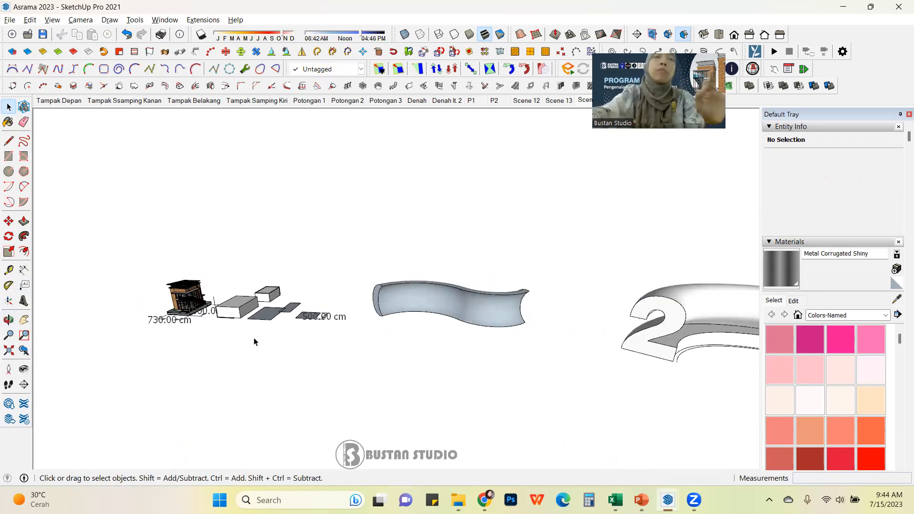
{"action": "scroll", "coordinate": [179, 322], "scroll_direction": "up", "scroll_amount": 5}
{"action": "middle_click_drag", "start_coordinate": [228, 269], "coordinate": [185, 310]}
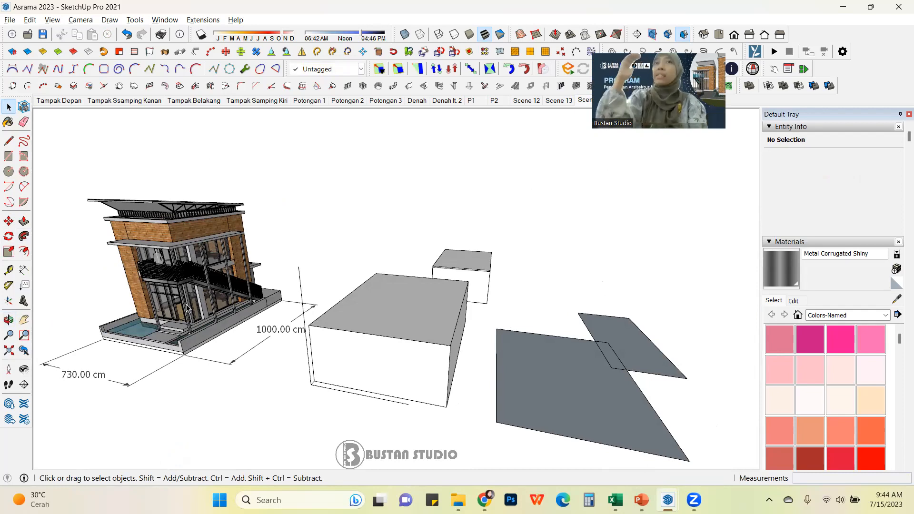
{"action": "scroll", "coordinate": [196, 300], "scroll_direction": "up", "scroll_amount": 15}
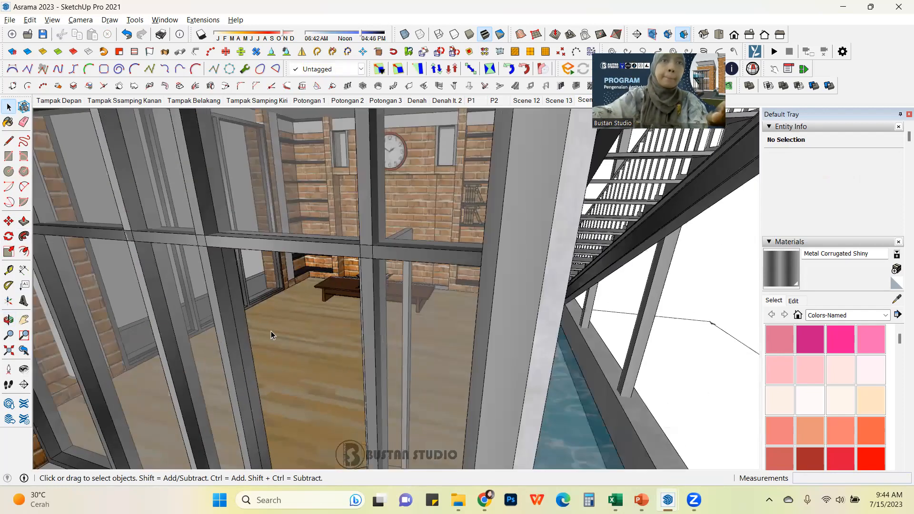
{"action": "middle_click_drag", "start_coordinate": [271, 335], "coordinate": [351, 298]}
{"action": "scroll", "coordinate": [355, 288], "scroll_direction": "up", "scroll_amount": 10}
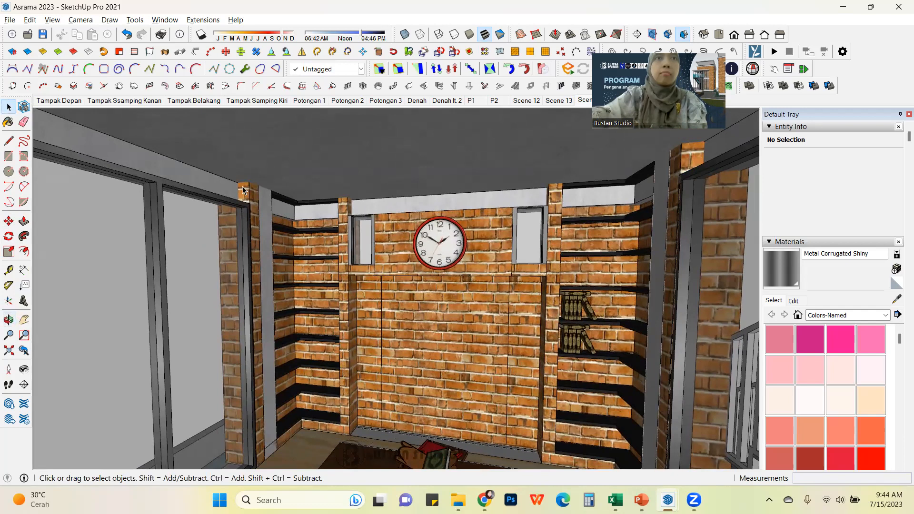
{"action": "scroll", "coordinate": [240, 185], "scroll_direction": "up", "scroll_amount": 4}
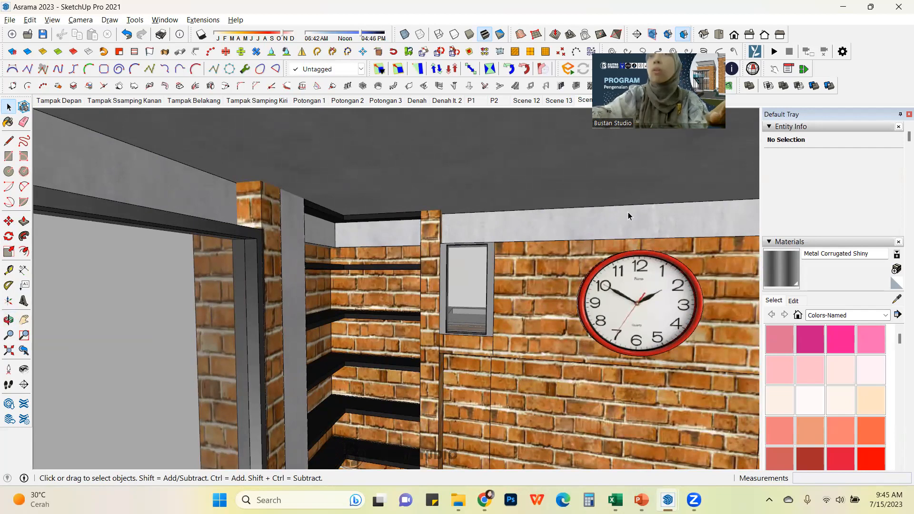
{"action": "scroll", "coordinate": [478, 233], "scroll_direction": "down", "scroll_amount": 2}
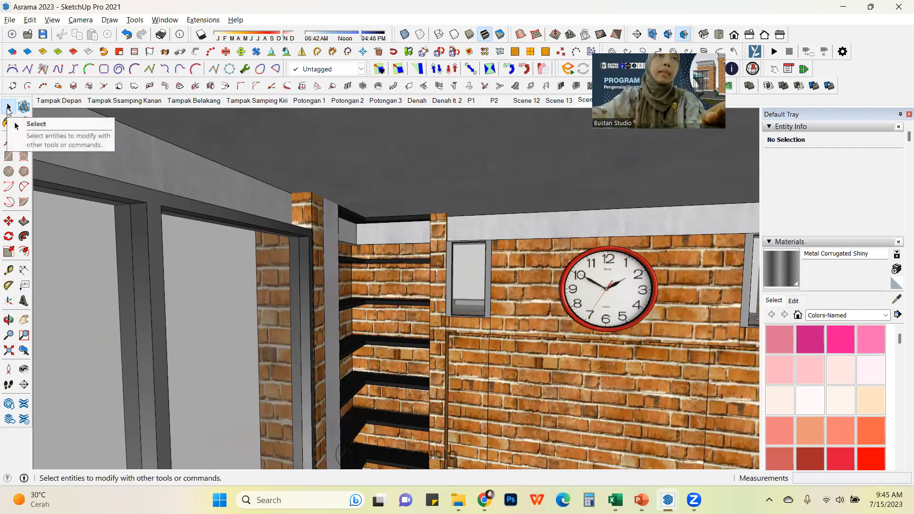
{"action": "scroll", "coordinate": [508, 265], "scroll_direction": "down", "scroll_amount": 3}
{"action": "middle_click_drag", "start_coordinate": [508, 265], "coordinate": [425, 256]}
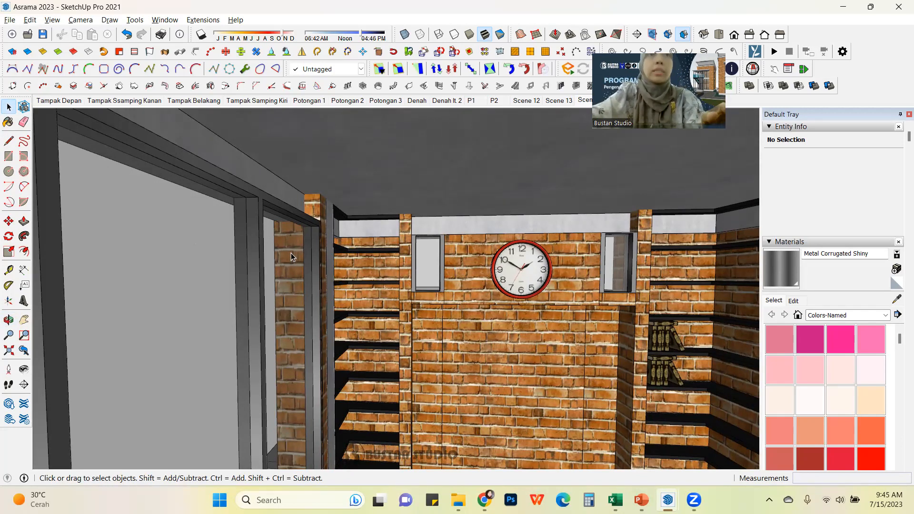
{"action": "scroll", "coordinate": [315, 267], "scroll_direction": "down", "scroll_amount": 2}
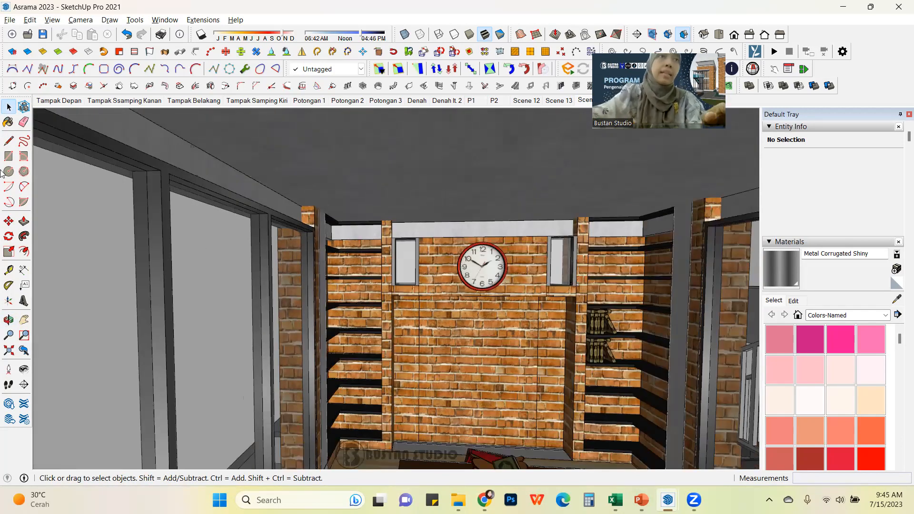
Step: With the Line tool, trace lines along the top edges of the room's walls where they meet the ceiling
{"action": "left_click", "coordinate": [8, 140]}
{"action": "scroll", "coordinate": [458, 296], "scroll_direction": "down", "scroll_amount": 2}
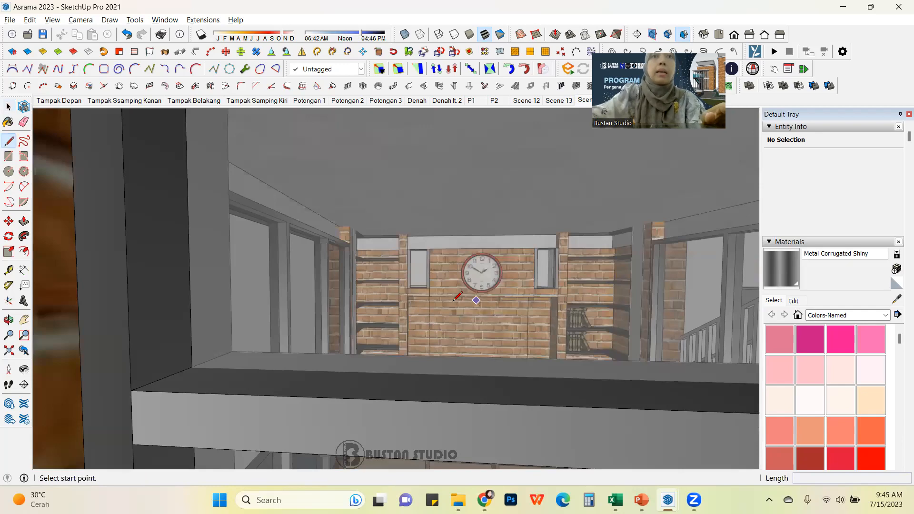
{"action": "scroll", "coordinate": [455, 299], "scroll_direction": "up", "scroll_amount": 5}
{"action": "middle_click_drag", "start_coordinate": [678, 134], "coordinate": [424, 320]}
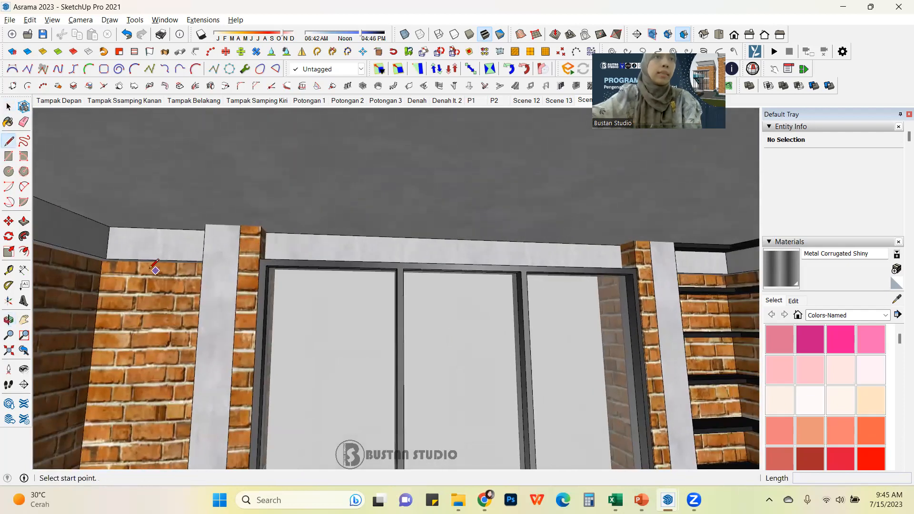
{"action": "scroll", "coordinate": [119, 236], "scroll_direction": "up", "scroll_amount": 3}
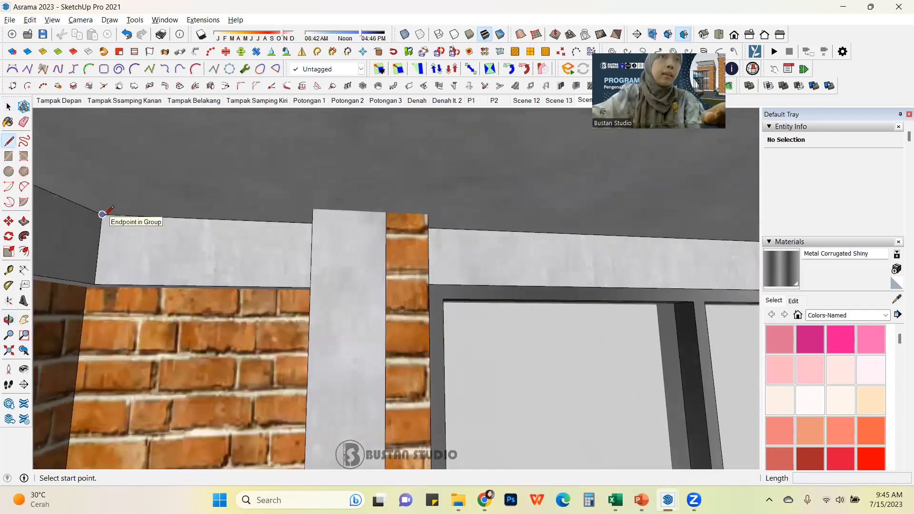
{"action": "left_click", "coordinate": [102, 214]}
{"action": "middle_click_drag", "start_coordinate": [288, 237], "coordinate": [319, 221]}
{"action": "scroll", "coordinate": [320, 220], "scroll_direction": "up", "scroll_amount": 2}
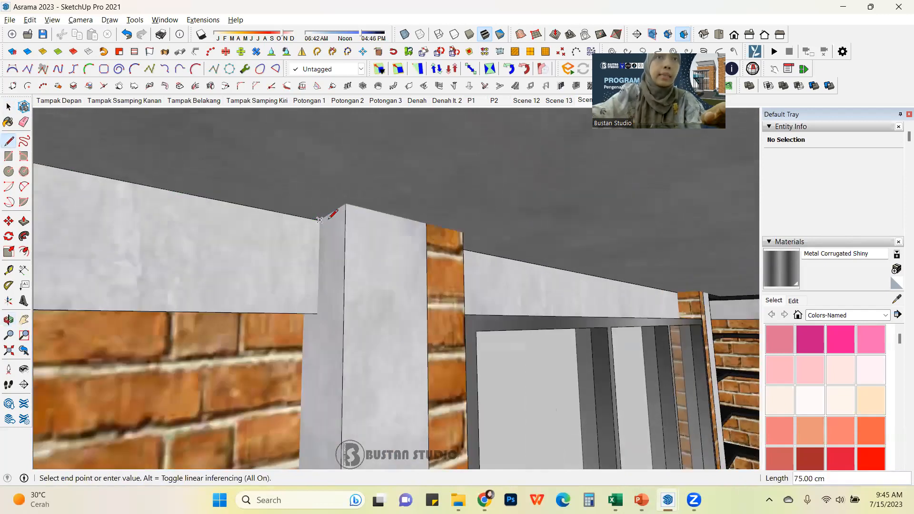
{"action": "left_click", "coordinate": [346, 204]}
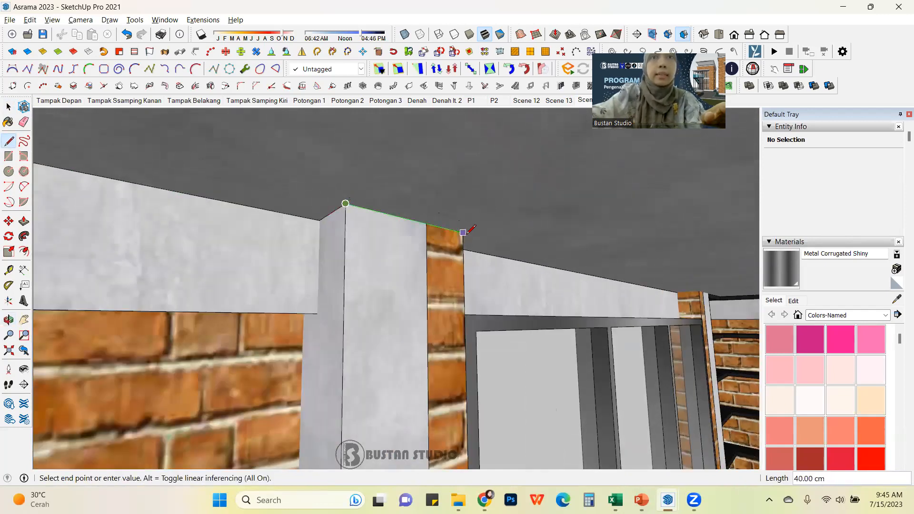
{"action": "middle_click_drag", "start_coordinate": [468, 233], "coordinate": [72, 222]}
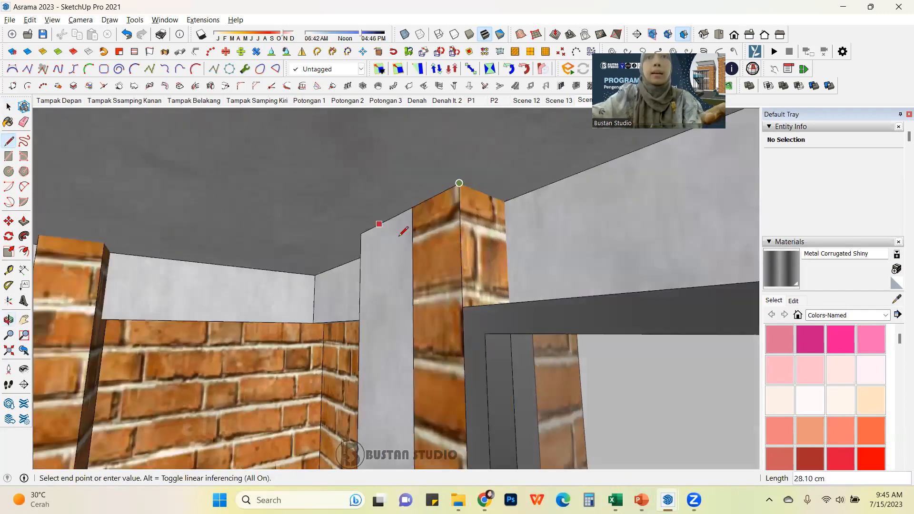
{"action": "left_click", "coordinate": [504, 202]}
{"action": "middle_click_drag", "start_coordinate": [504, 201], "coordinate": [563, 229]}
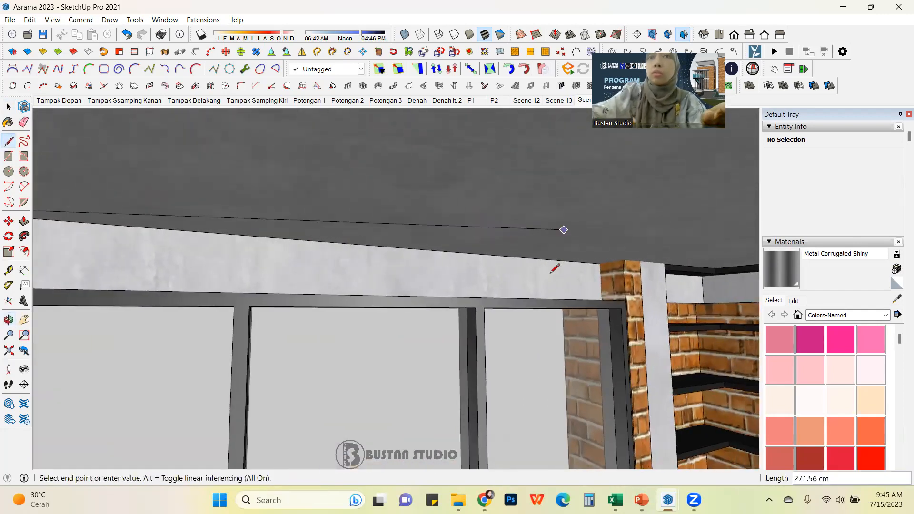
{"action": "scroll", "coordinate": [571, 238], "scroll_direction": "up", "scroll_amount": 2}
{"action": "left_click", "coordinate": [627, 255]}
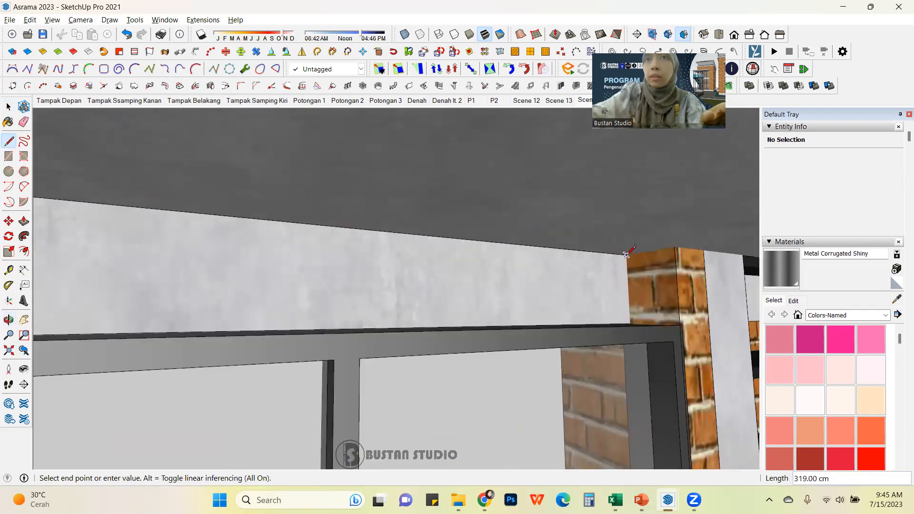
{"action": "middle_click_drag", "start_coordinate": [680, 244], "coordinate": [273, 241]}
{"action": "scroll", "coordinate": [465, 241], "scroll_direction": "up", "scroll_amount": 1}
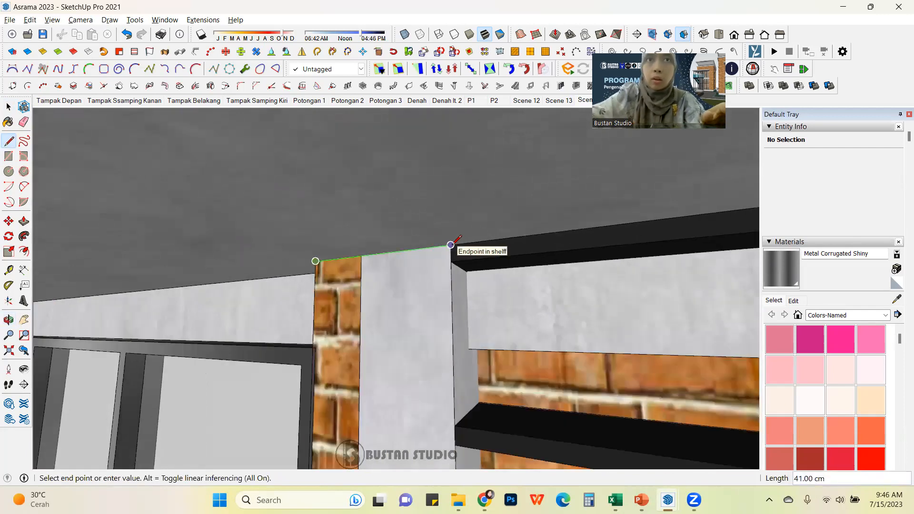
{"action": "mouse_move", "coordinate": [451, 243]}
{"action": "middle_mouse_down"}
{"action": "mouse_move", "coordinate": [504, 261]}
{"action": "mouse_move", "coordinate": [443, 262]}
{"action": "mouse_move", "coordinate": [468, 242]}
{"action": "middle_mouse_up"}
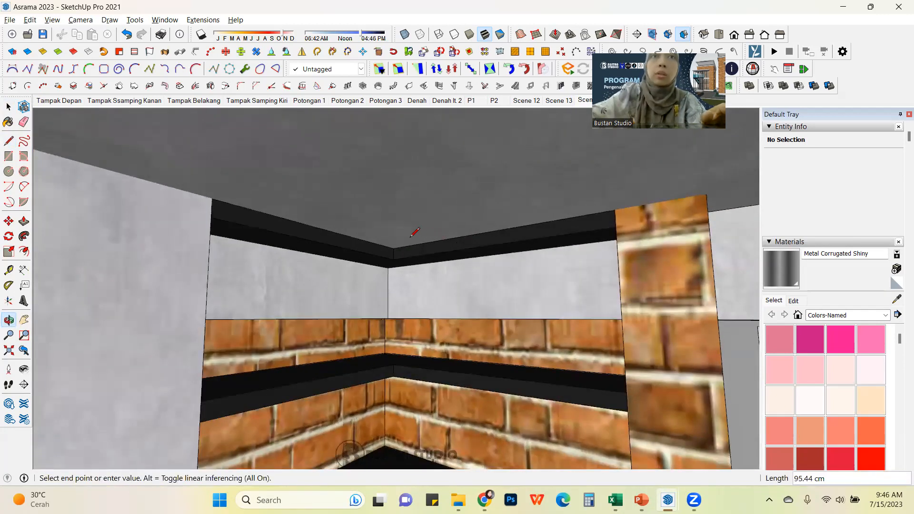
{"action": "scroll", "coordinate": [414, 234], "scroll_direction": "up", "scroll_amount": 1}
{"action": "left_click", "coordinate": [383, 249]}
{"action": "scroll", "coordinate": [384, 249], "scroll_direction": "down", "scroll_amount": 2}
{"action": "mouse_move", "coordinate": [645, 202]}
{"action": "middle_mouse_down"}
{"action": "mouse_move", "coordinate": [526, 214]}
{"action": "mouse_move", "coordinate": [413, 255]}
{"action": "mouse_move", "coordinate": [543, 250]}
{"action": "middle_mouse_up"}
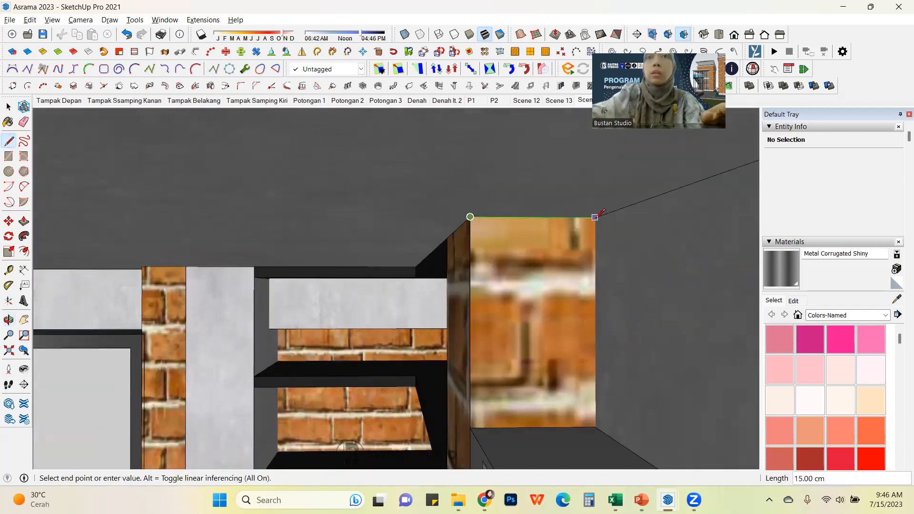
{"action": "mouse_move", "coordinate": [595, 215]}
{"action": "middle_mouse_down"}
{"action": "mouse_move", "coordinate": [429, 240]}
{"action": "mouse_move", "coordinate": [736, 229]}
{"action": "mouse_move", "coordinate": [661, 232]}
{"action": "mouse_move", "coordinate": [465, 212]}
{"action": "mouse_move", "coordinate": [559, 228]}
{"action": "mouse_move", "coordinate": [524, 276]}
{"action": "middle_mouse_up"}
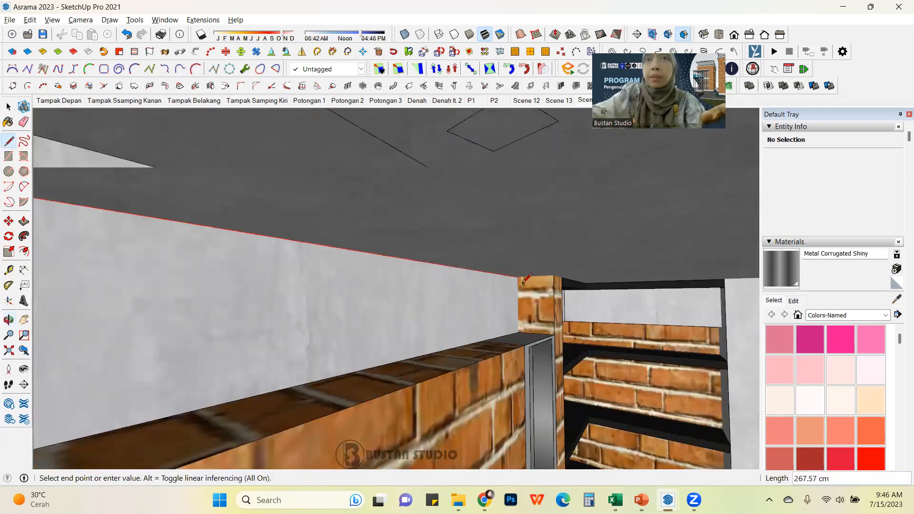
{"action": "scroll", "coordinate": [527, 278], "scroll_direction": "up", "scroll_amount": 3}
{"action": "left_click", "coordinate": [517, 272]}
{"action": "left_click", "coordinate": [9, 106]}
Step: Select the traced edges along the room's top and make them into a group
{"action": "mouse_move", "coordinate": [333, 286]}
{"action": "middle_mouse_down"}
{"action": "mouse_move", "coordinate": [490, 272]}
{"action": "mouse_move", "coordinate": [316, 226]}
{"action": "middle_mouse_up"}
{"action": "scroll", "coordinate": [419, 235], "scroll_direction": "down", "scroll_amount": 4}
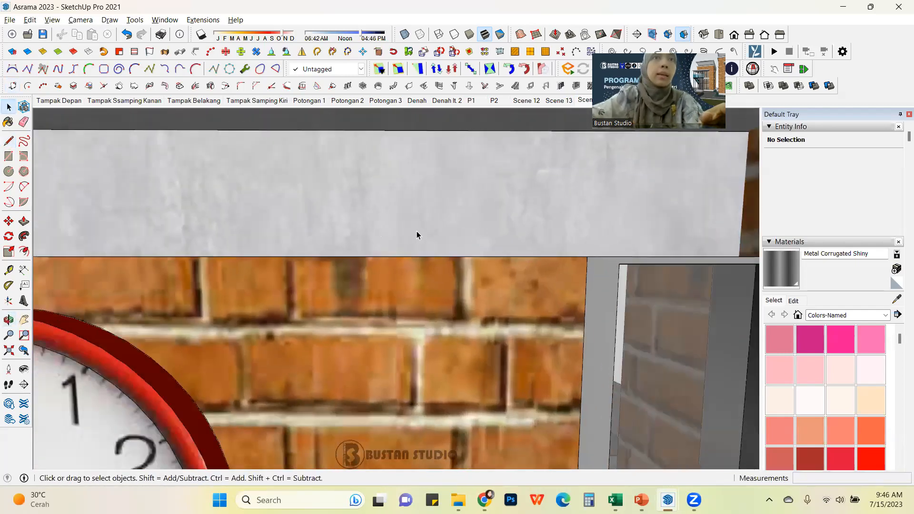
{"action": "middle_click_drag", "start_coordinate": [424, 257], "coordinate": [556, 181]}
{"action": "scroll", "coordinate": [467, 266], "scroll_direction": "down", "scroll_amount": 2}
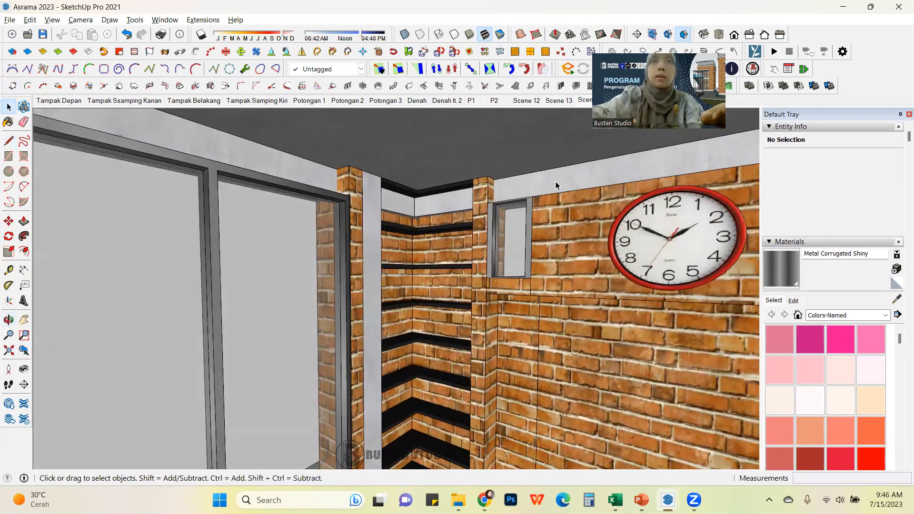
{"action": "left_click", "coordinate": [570, 165]}
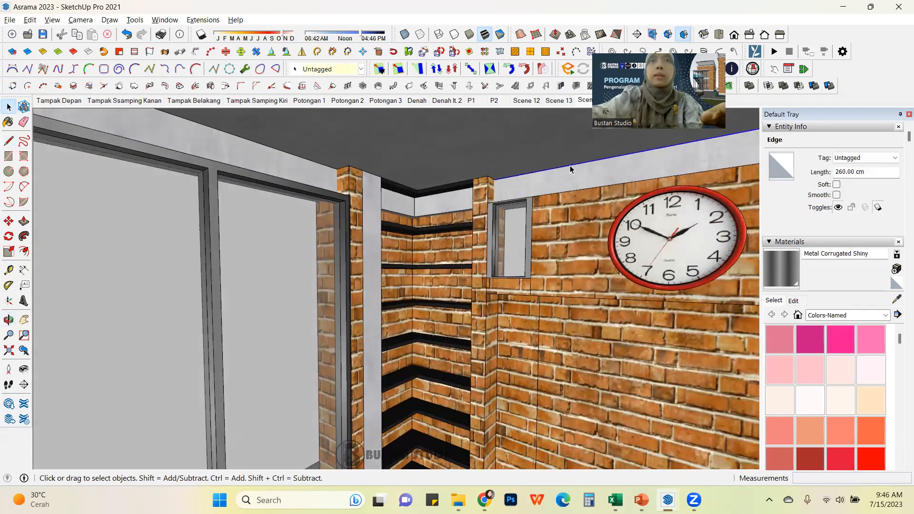
{"action": "scroll", "coordinate": [557, 227], "scroll_direction": "down", "scroll_amount": 4}
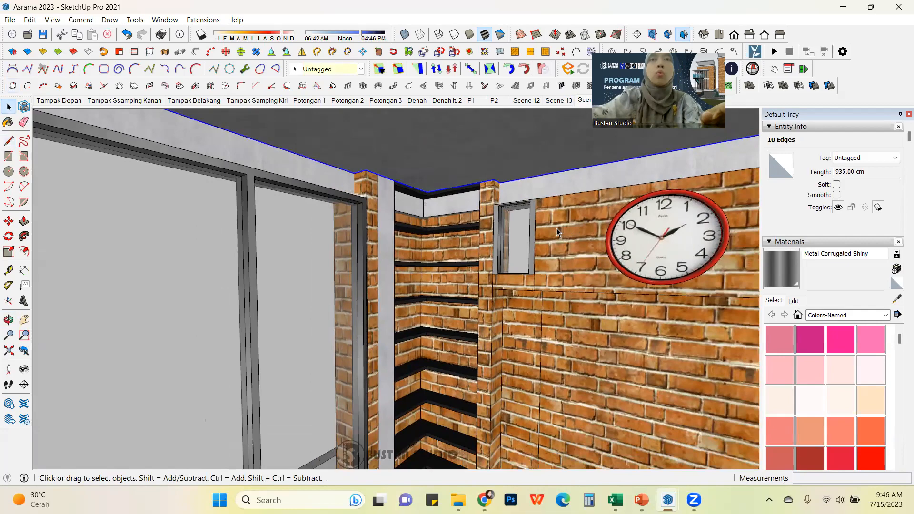
{"action": "middle_click_drag", "start_coordinate": [550, 231], "coordinate": [470, 257]}
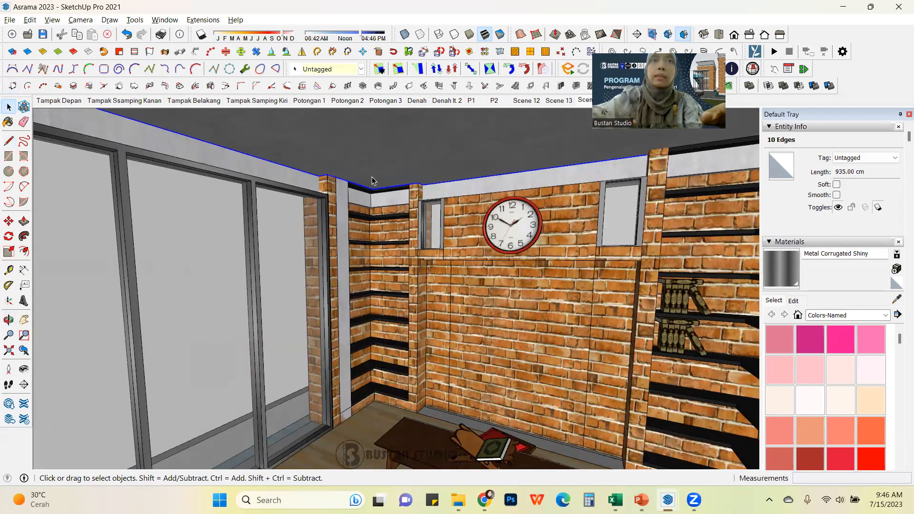
{"action": "middle_click_drag", "start_coordinate": [178, 150], "coordinate": [398, 196]}
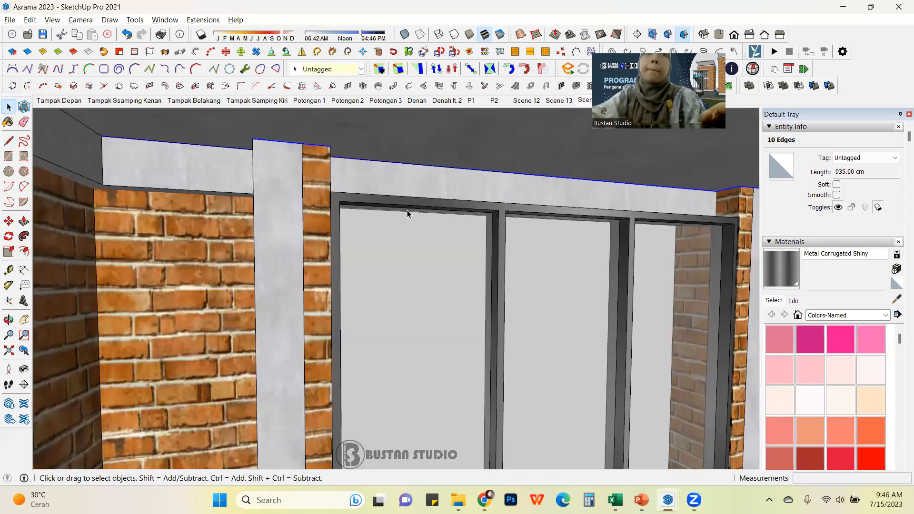
{"action": "middle_click_drag", "start_coordinate": [174, 159], "coordinate": [215, 144]}
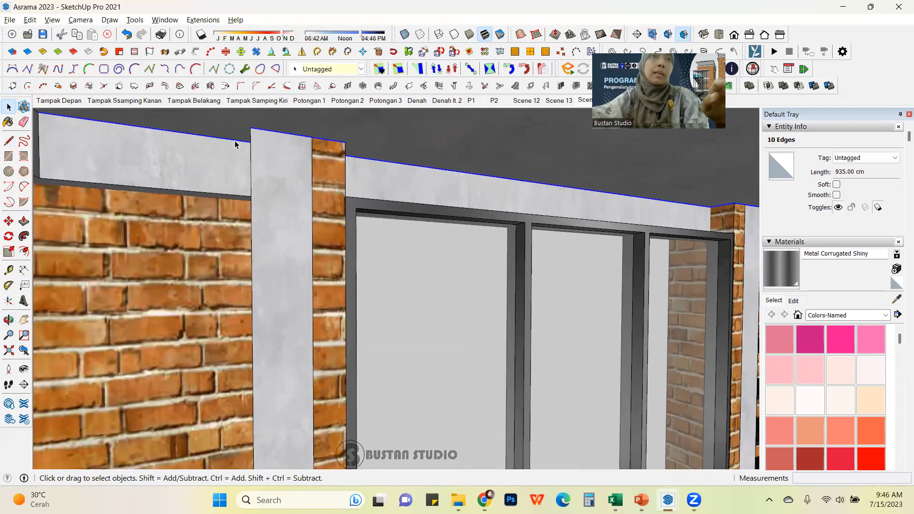
{"action": "right_click", "coordinate": [236, 142]}
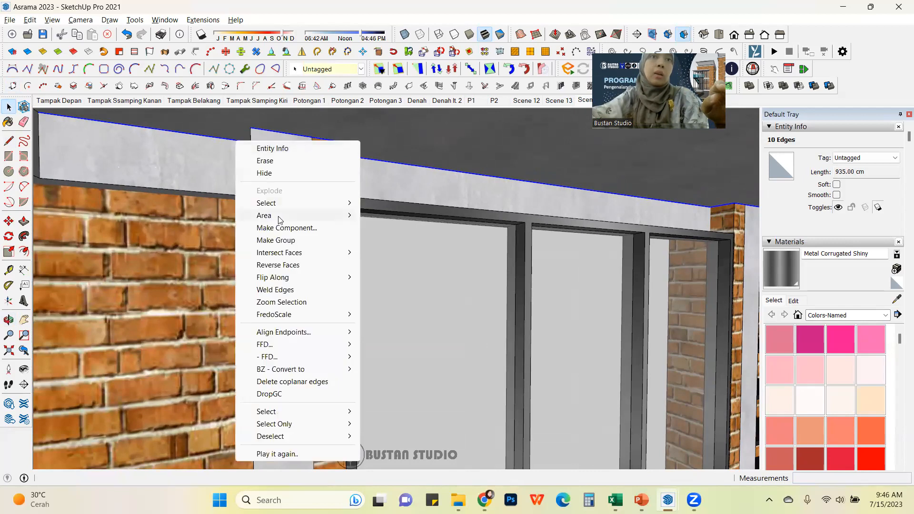
{"action": "left_click", "coordinate": [296, 241]}
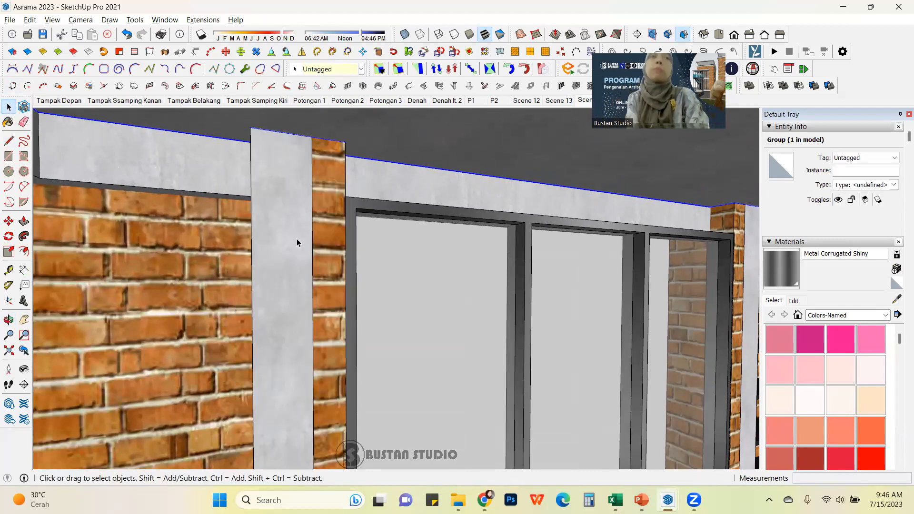
Step: Open the traced-edge group and select its connected edges to inspect them
{"action": "double_click", "coordinate": [235, 141]}
{"action": "left_click", "coordinate": [231, 140]}
{"action": "middle_click_drag", "start_coordinate": [232, 183], "coordinate": [364, 198]}
{"action": "left_click", "coordinate": [380, 164]}
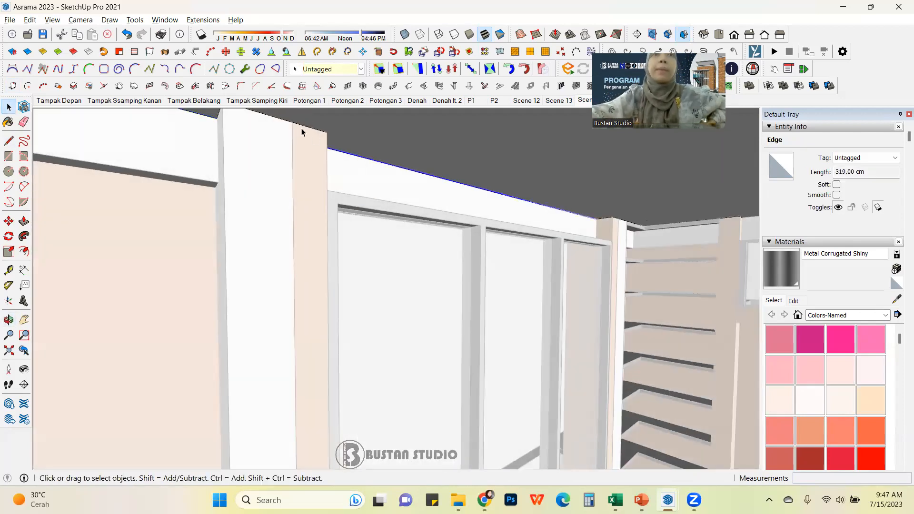
{"action": "left_click", "coordinate": [304, 125]}
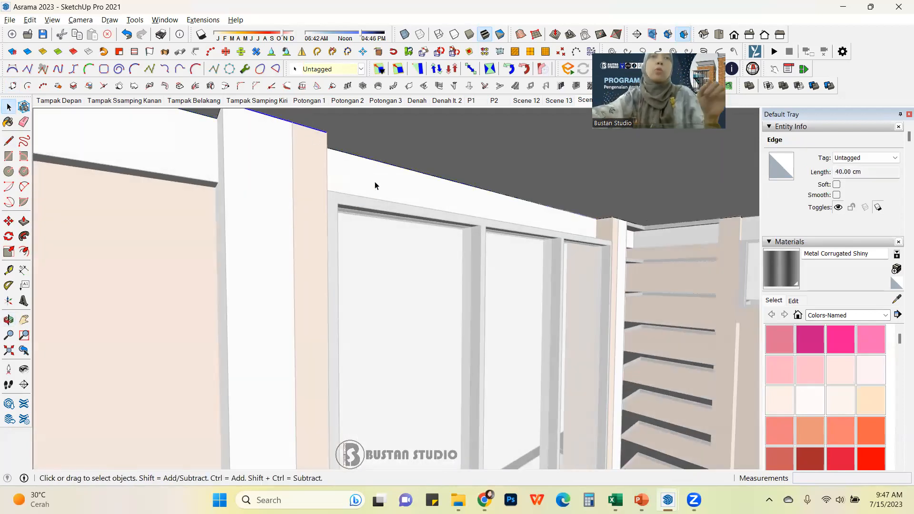
{"action": "key", "text": "a"}
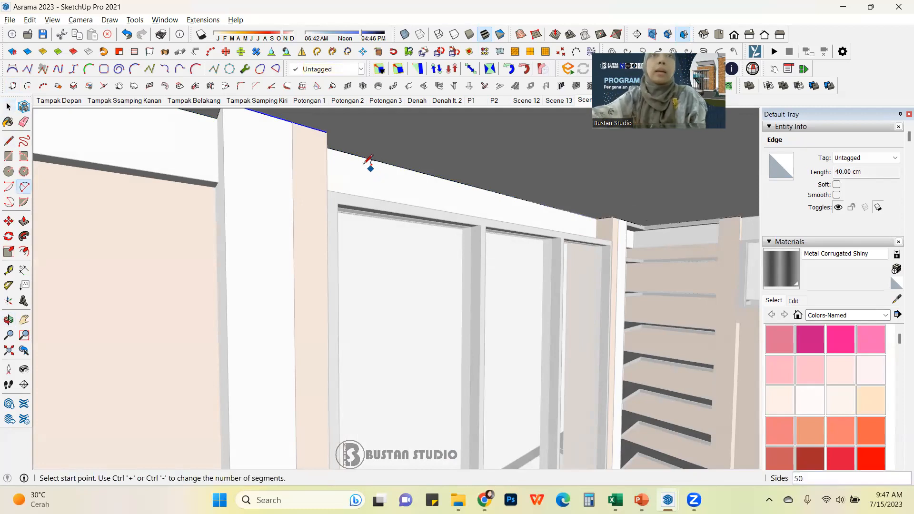
{"action": "left_click", "coordinate": [366, 161]}
{"action": "triple_click", "coordinate": [367, 158]}
{"action": "scroll", "coordinate": [409, 199], "scroll_direction": "down", "scroll_amount": 1}
{"action": "scroll", "coordinate": [412, 176], "scroll_direction": "up", "scroll_amount": 1}
{"action": "scroll", "coordinate": [374, 158], "scroll_direction": "up", "scroll_amount": 1}
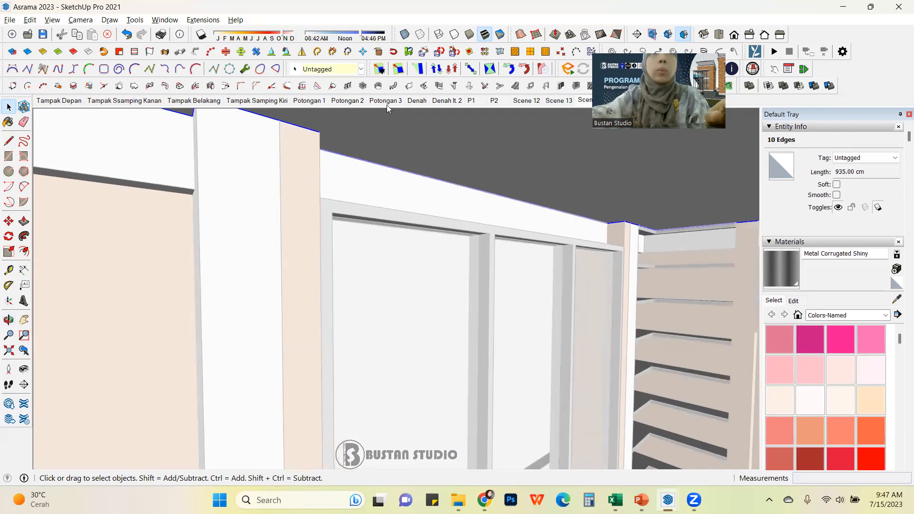
{"action": "left_click", "coordinate": [383, 168]}
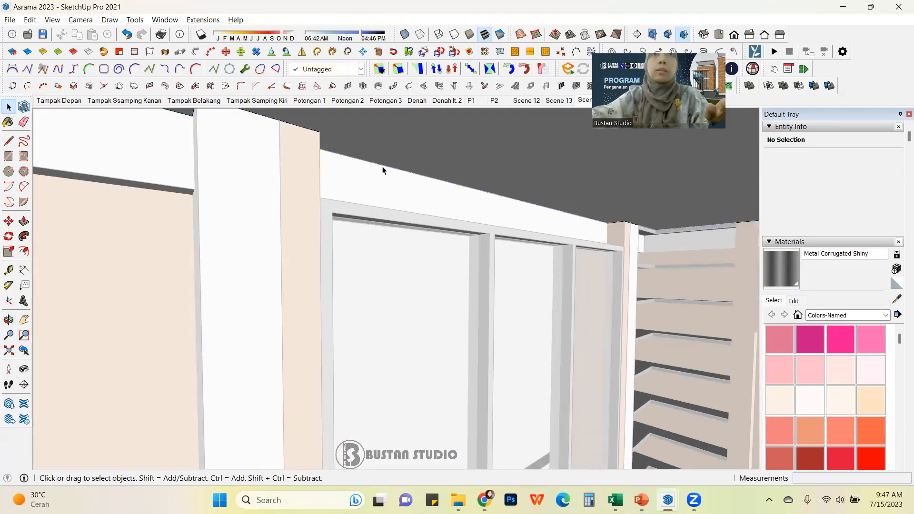
Step: Draw a 10 by 10 rectangle on the wall face at the top corner beside the pillar
{"action": "middle_click_drag", "start_coordinate": [484, 235], "coordinate": [444, 273]}
{"action": "left_click", "coordinate": [453, 274]}
{"action": "scroll", "coordinate": [491, 277], "scroll_direction": "down", "scroll_amount": 2}
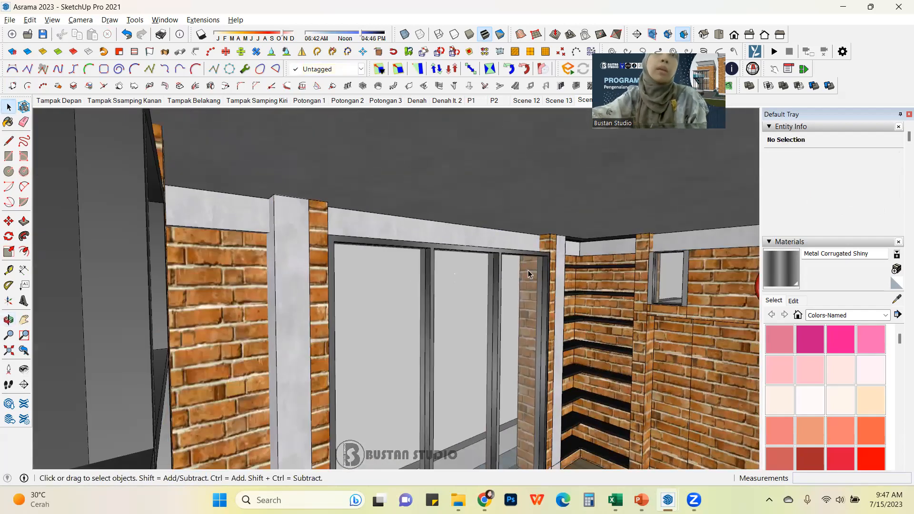
{"action": "scroll", "coordinate": [559, 260], "scroll_direction": "up", "scroll_amount": 1}
{"action": "scroll", "coordinate": [559, 259], "scroll_direction": "up", "scroll_amount": 3}
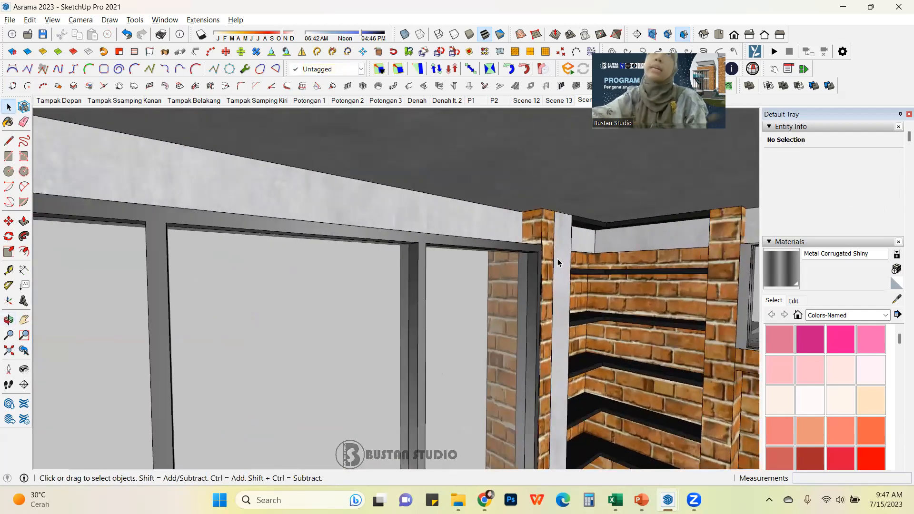
{"action": "scroll", "coordinate": [558, 259], "scroll_direction": "up", "scroll_amount": 2}
{"action": "middle_click_drag", "start_coordinate": [533, 263], "coordinate": [484, 278], "text": "shift"}
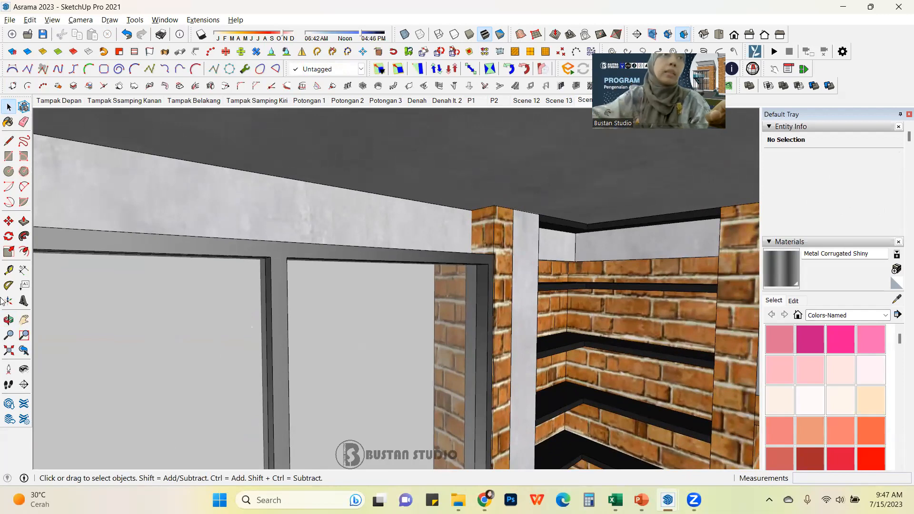
{"action": "middle_click_drag", "start_coordinate": [432, 286], "coordinate": [498, 269], "text": "shift"}
{"action": "scroll", "coordinate": [504, 265], "scroll_direction": "up", "scroll_amount": 4}
{"action": "scroll", "coordinate": [355, 216], "scroll_direction": "up", "scroll_amount": 2}
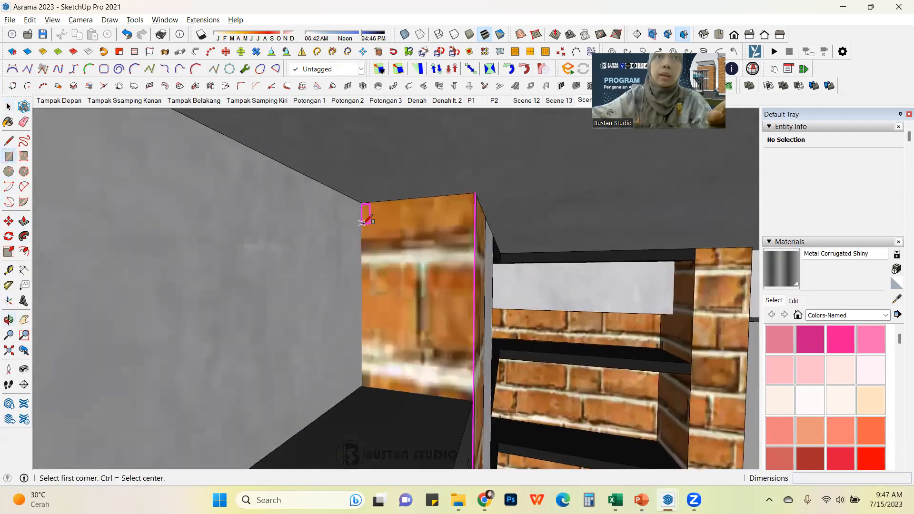
{"action": "left_click", "coordinate": [361, 202]}
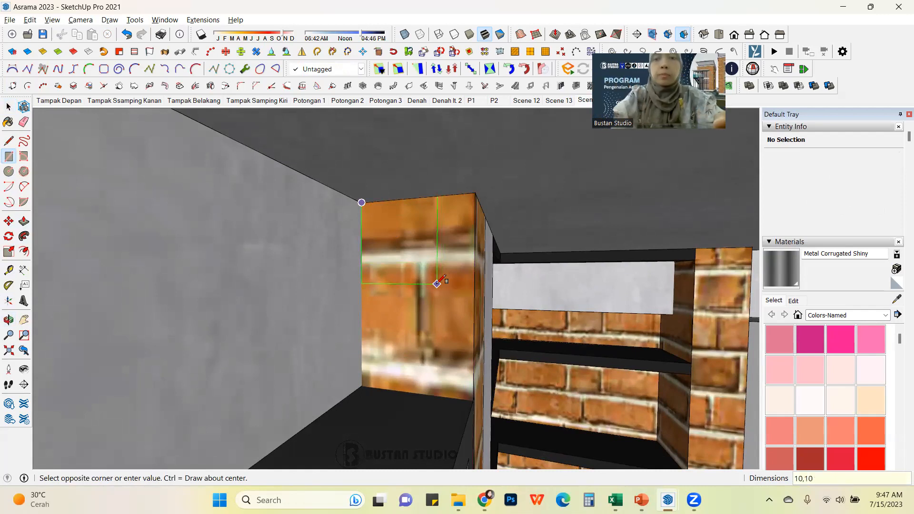
{"action": "key", "text": "Return"}
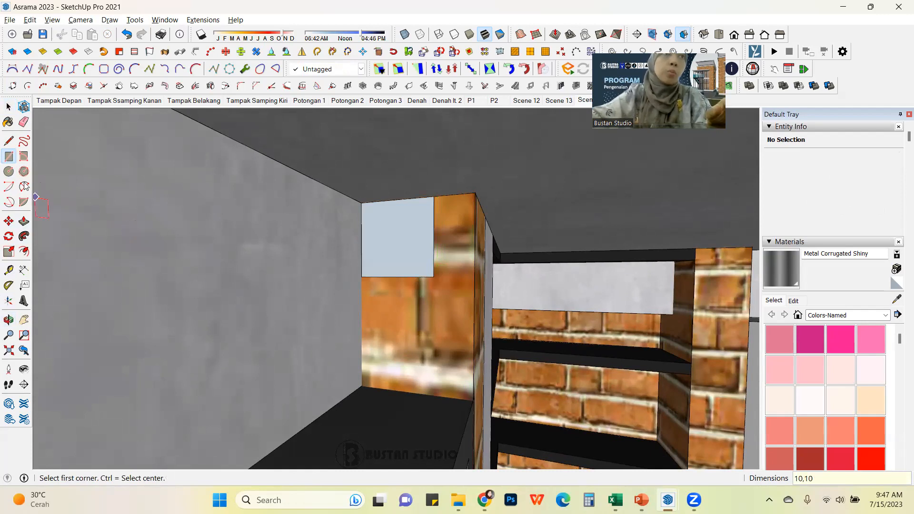
Step: Draw a diagonal line across the rectangle from its lower-left to its upper-right corner
{"action": "left_click", "coordinate": [8, 141]}
{"action": "scroll", "coordinate": [332, 222], "scroll_direction": "up", "scroll_amount": 1}
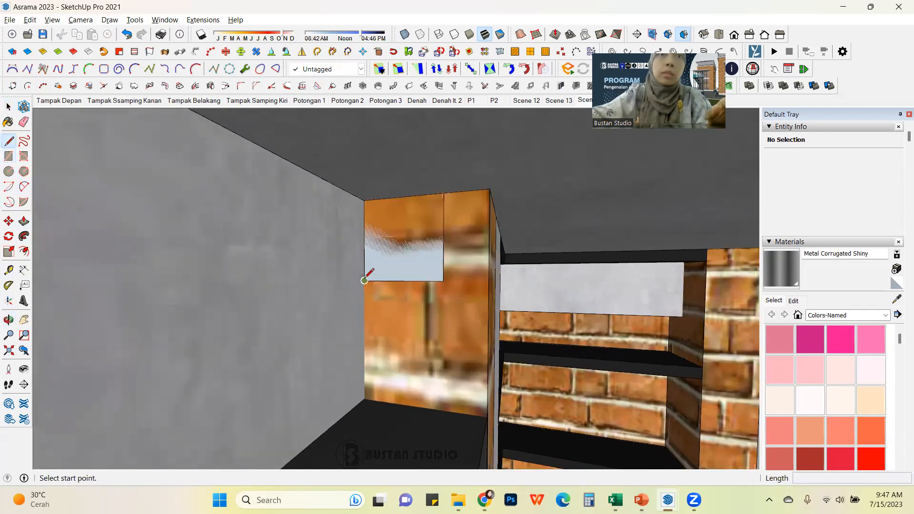
{"action": "left_click", "coordinate": [364, 281]}
{"action": "left_click", "coordinate": [444, 194]}
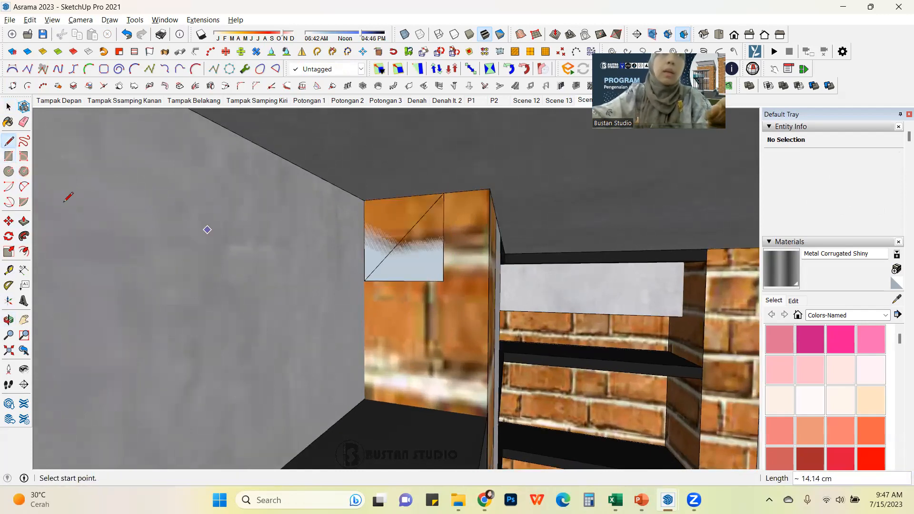
Step: Draw a circle centred on the diagonal with a radius of about 2.9 cm reaching its edge
{"action": "left_click", "coordinate": [10, 172]}
{"action": "left_click", "coordinate": [402, 238]}
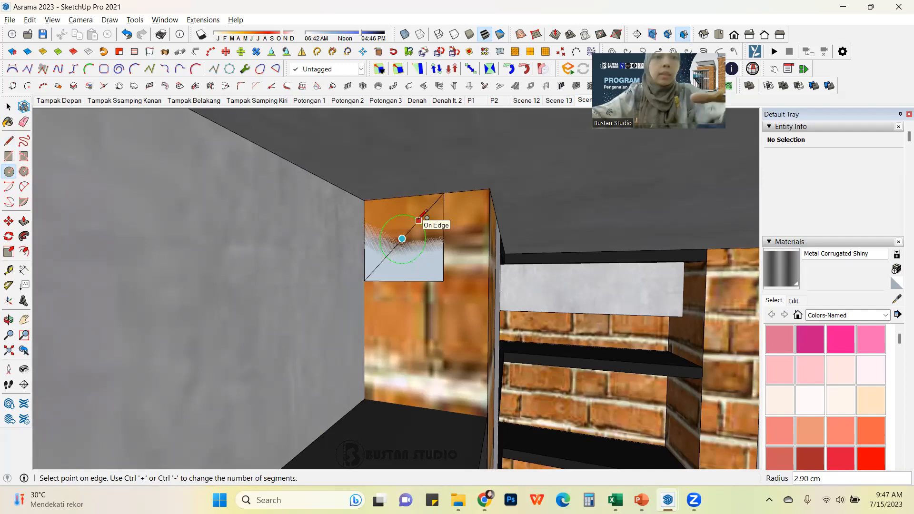
{"action": "left_click", "coordinate": [419, 221]}
Step: Erase the diagonal and the excess edges to shape the profile with a curved notch
{"action": "left_click", "coordinate": [24, 122]}
{"action": "left_click_drag", "start_coordinate": [415, 231], "coordinate": [427, 241]}
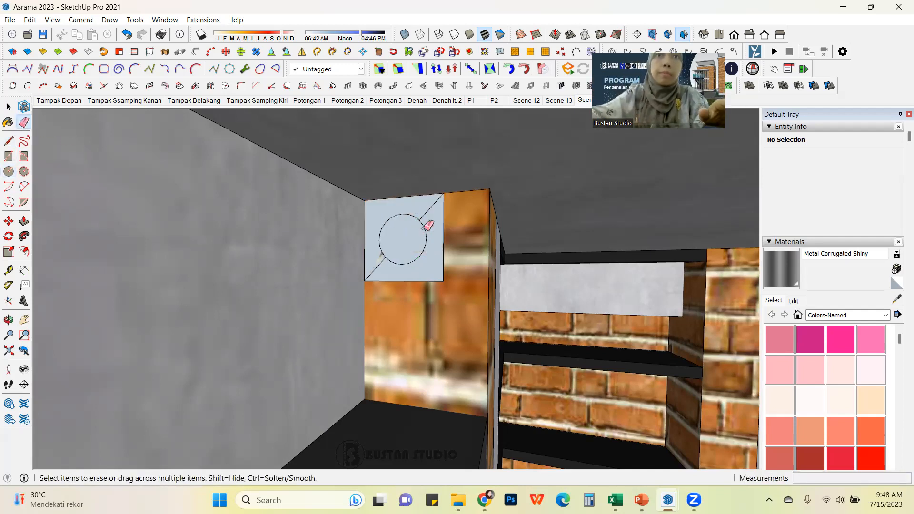
{"action": "left_click", "coordinate": [444, 235]}
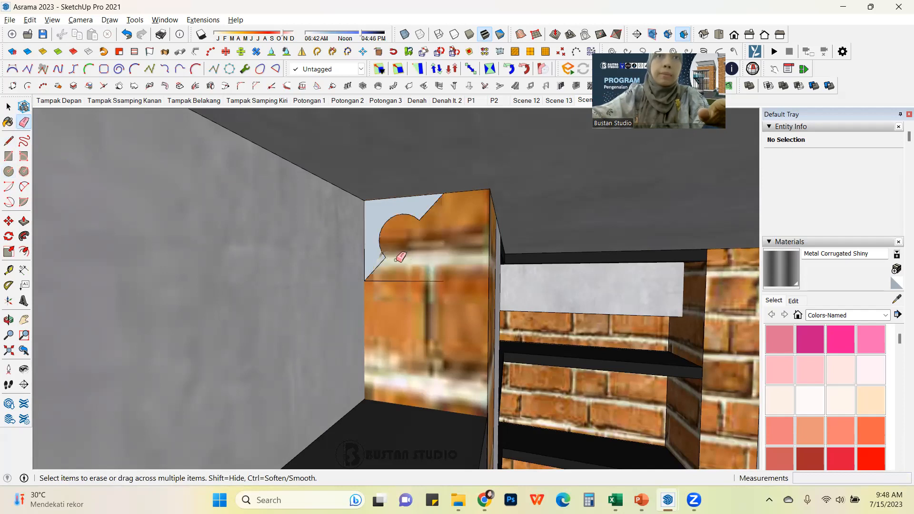
{"action": "left_click", "coordinate": [414, 281]}
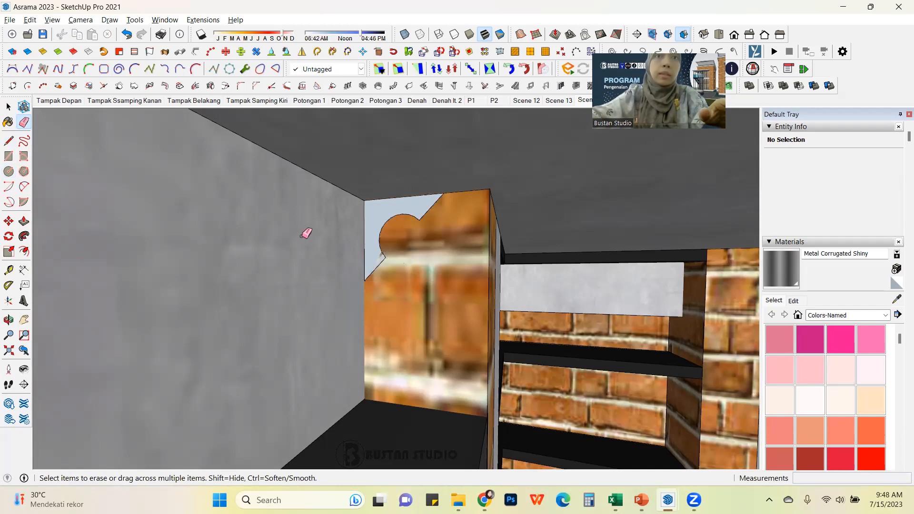
Step: Select the profile face with its edges and make it into a group
{"action": "key", "text": "space"}
{"action": "left_click", "coordinate": [403, 206]}
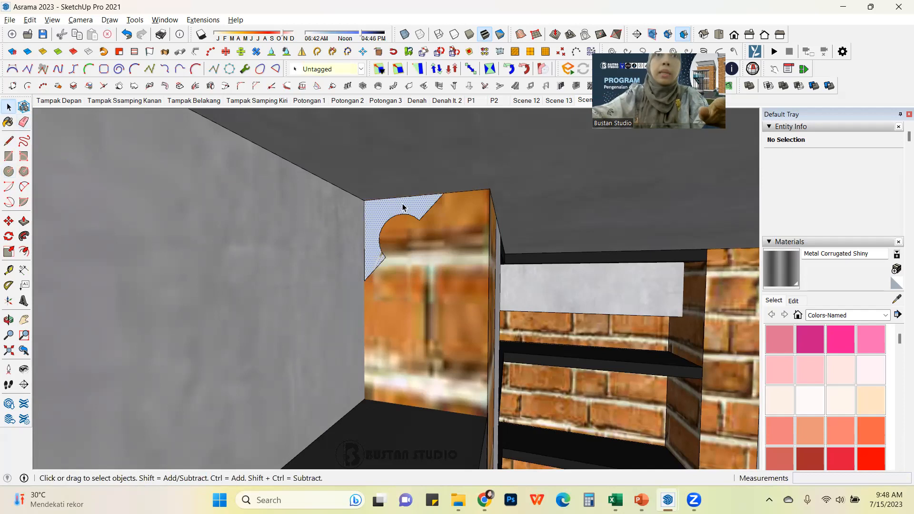
{"action": "scroll", "coordinate": [409, 207], "scroll_direction": "up", "scroll_amount": 2}
{"action": "scroll", "coordinate": [409, 207], "scroll_direction": "up", "scroll_amount": 1}
{"action": "double_click", "coordinate": [409, 207]}
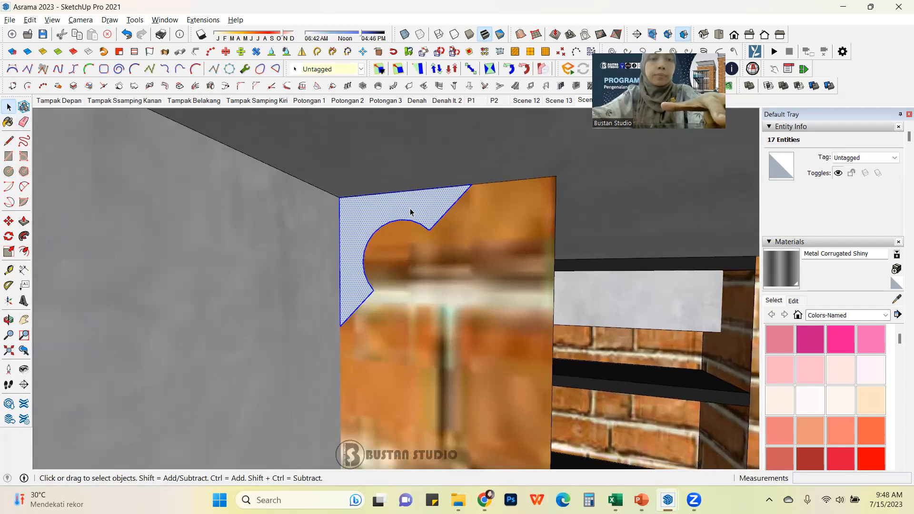
{"action": "key", "text": "ctrl+g"}
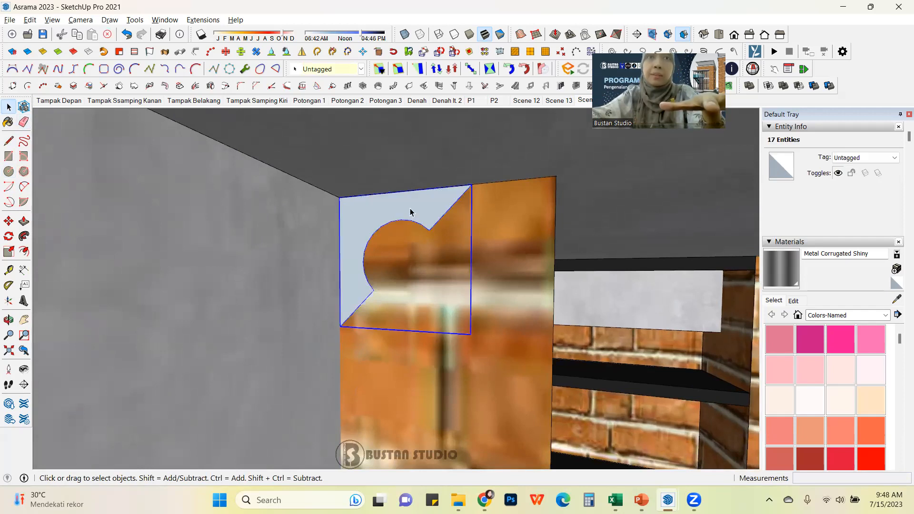
Step: Move the profile group to the endpoint of the traced path at the wall's top corner
{"action": "scroll", "coordinate": [415, 226], "scroll_direction": "down", "scroll_amount": 1}
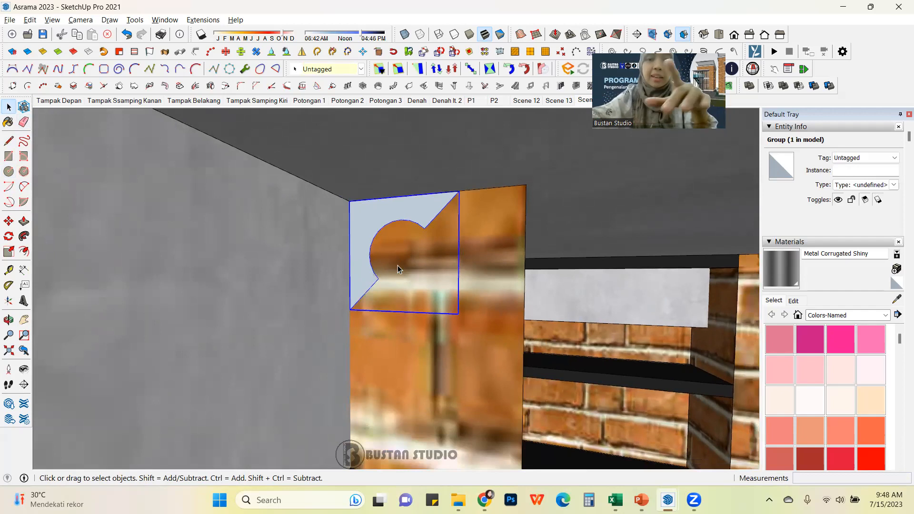
{"action": "key", "text": "m"}
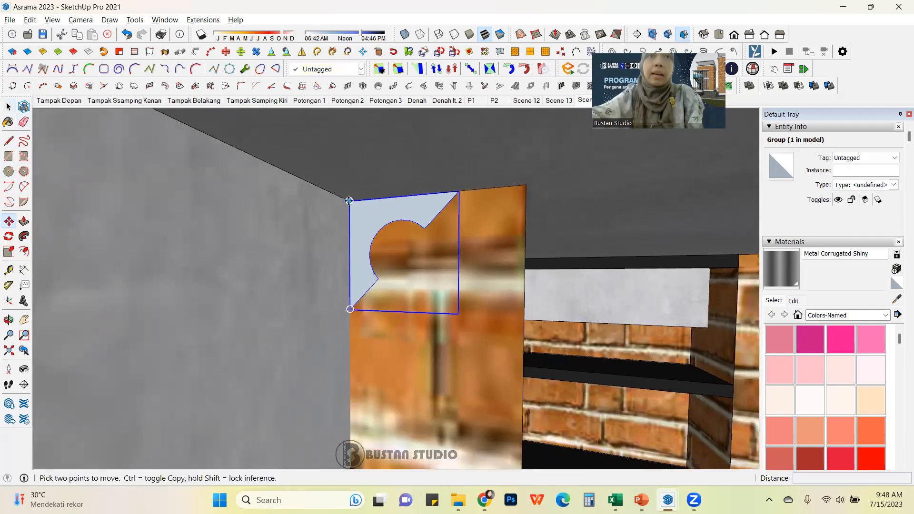
{"action": "left_click", "coordinate": [349, 201]}
{"action": "scroll", "coordinate": [362, 205], "scroll_direction": "down", "scroll_amount": 3}
{"action": "middle_click_drag", "start_coordinate": [430, 276], "coordinate": [279, 288]}
{"action": "middle_click_drag", "start_coordinate": [179, 289], "coordinate": [498, 261], "text": "shift"}
{"action": "scroll", "coordinate": [413, 273], "scroll_direction": "down", "scroll_amount": 1}
{"action": "scroll", "coordinate": [149, 207], "scroll_direction": "up", "scroll_amount": 1}
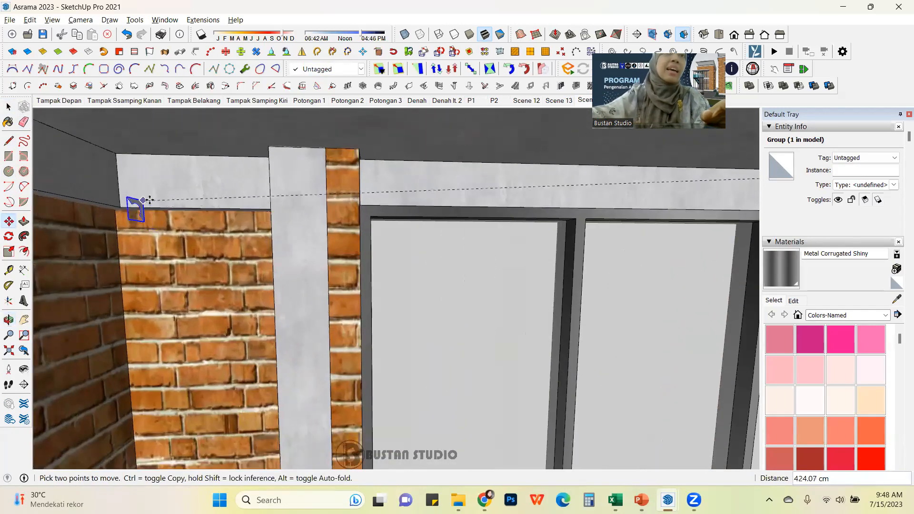
{"action": "scroll", "coordinate": [120, 152], "scroll_direction": "up", "scroll_amount": 1}
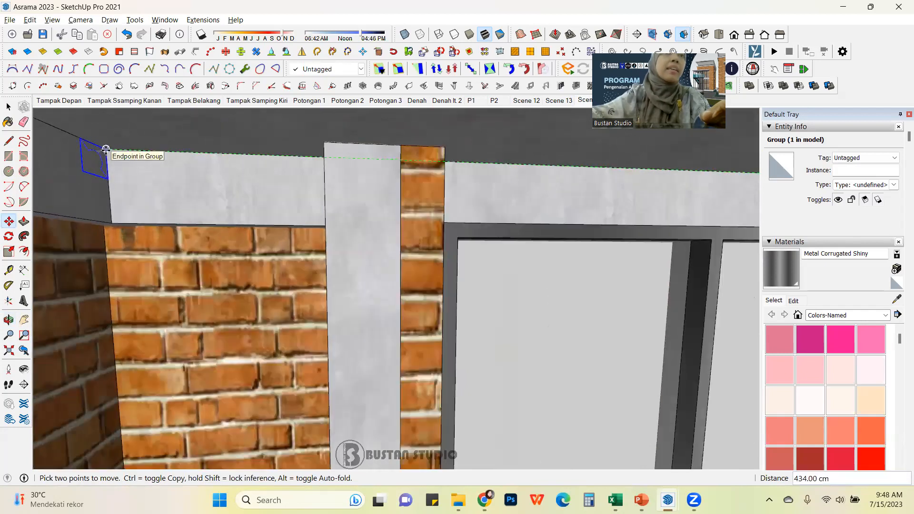
{"action": "left_click", "coordinate": [106, 149]}
Step: Open the traced path group for editing and paste the profile in place inside it
{"action": "left_click", "coordinate": [9, 108]}
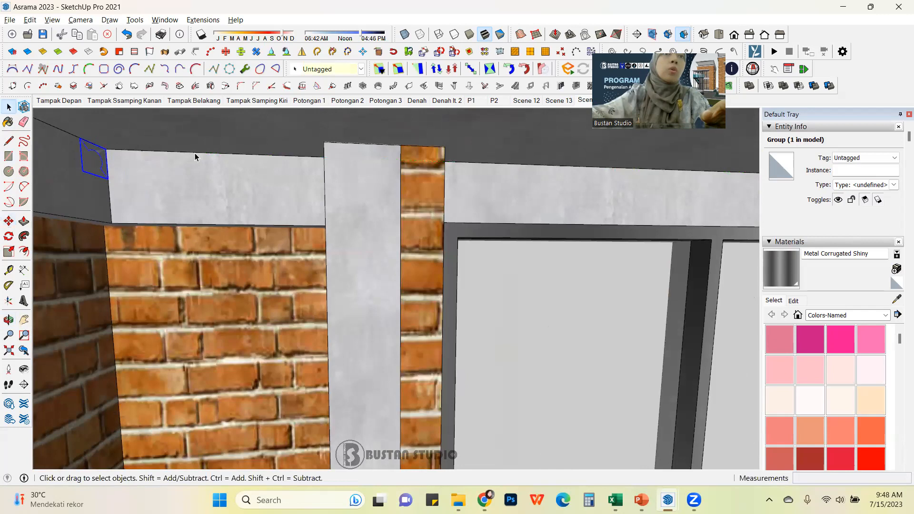
{"action": "middle_click_drag", "start_coordinate": [185, 201], "coordinate": [19, 205]}
{"action": "middle_click_drag", "start_coordinate": [276, 258], "coordinate": [72, 253]}
{"action": "middle_click_drag", "start_coordinate": [322, 230], "coordinate": [423, 231], "text": "shift"}
{"action": "middle_click_drag", "start_coordinate": [282, 262], "coordinate": [726, 247]}
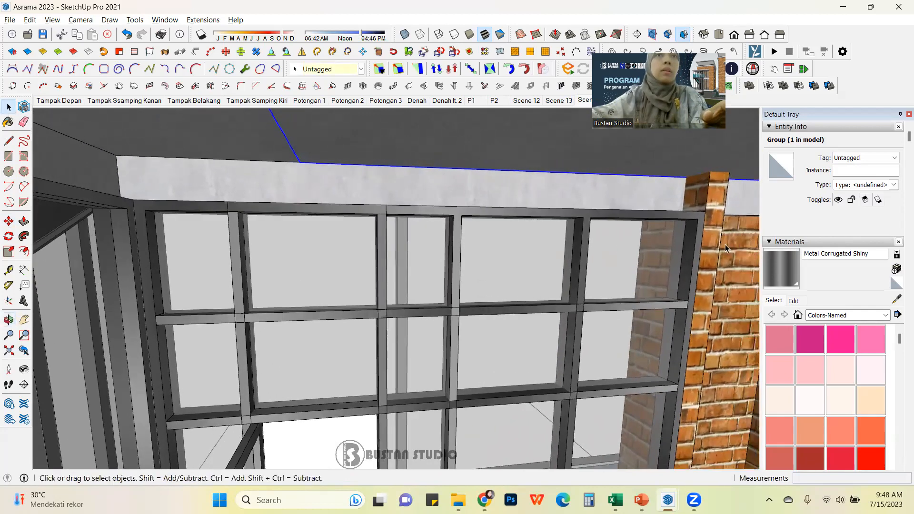
{"action": "middle_click_drag", "start_coordinate": [605, 256], "coordinate": [452, 250]}
{"action": "middle_click_drag", "start_coordinate": [452, 250], "coordinate": [300, 243]}
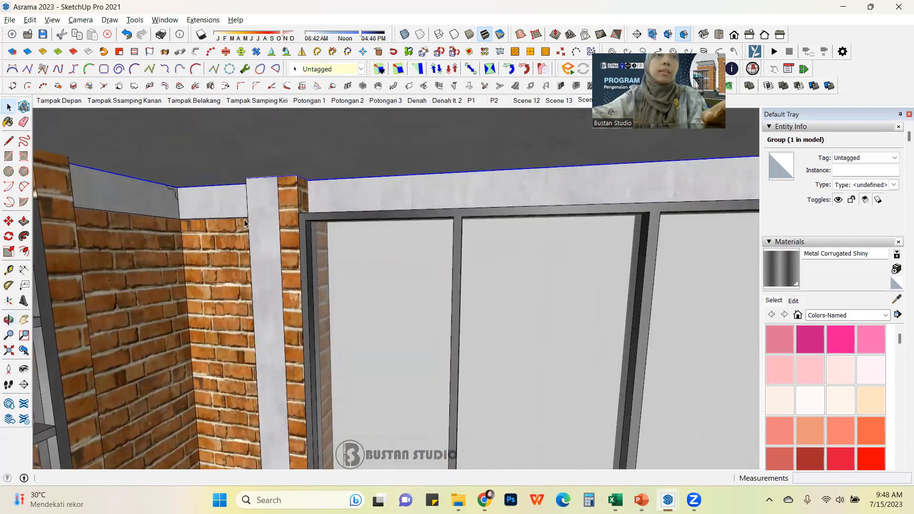
{"action": "scroll", "coordinate": [245, 221], "scroll_direction": "up", "scroll_amount": 3}
{"action": "scroll", "coordinate": [169, 191], "scroll_direction": "up", "scroll_amount": 4}
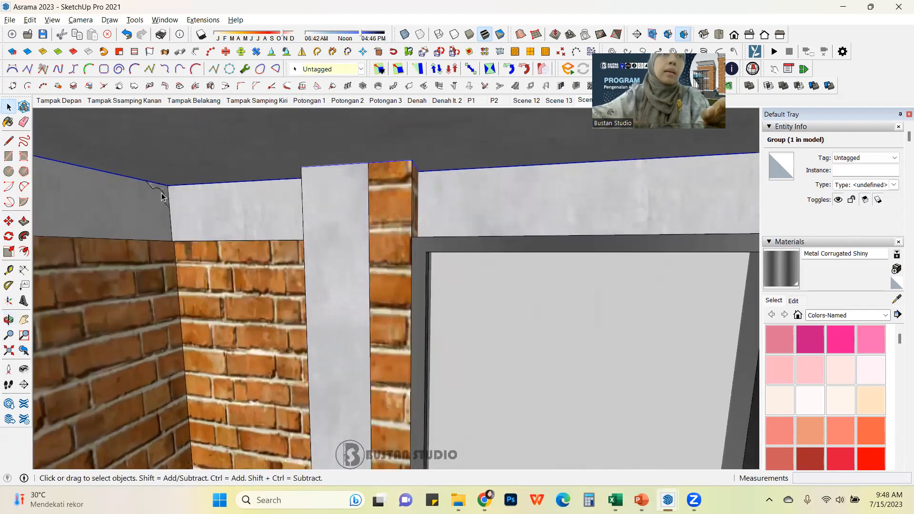
{"action": "scroll", "coordinate": [170, 191], "scroll_direction": "up", "scroll_amount": 2}
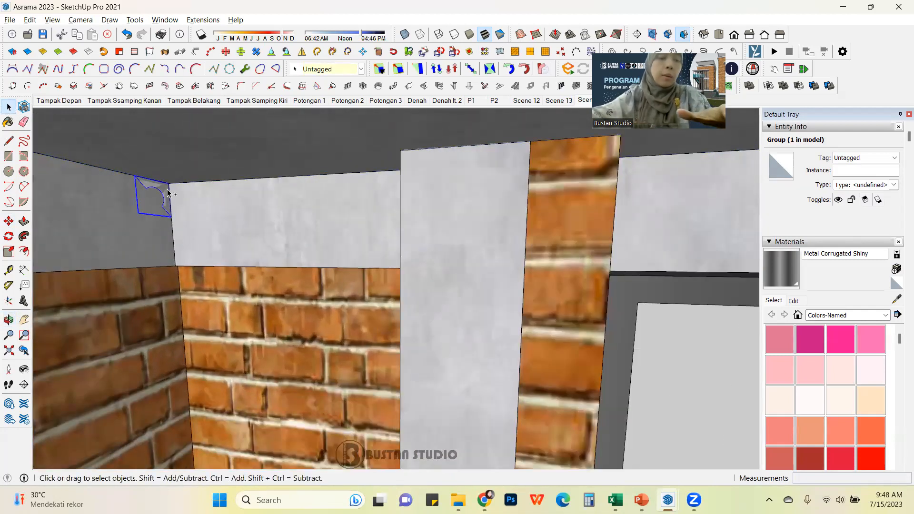
{"action": "double_click", "coordinate": [196, 182]}
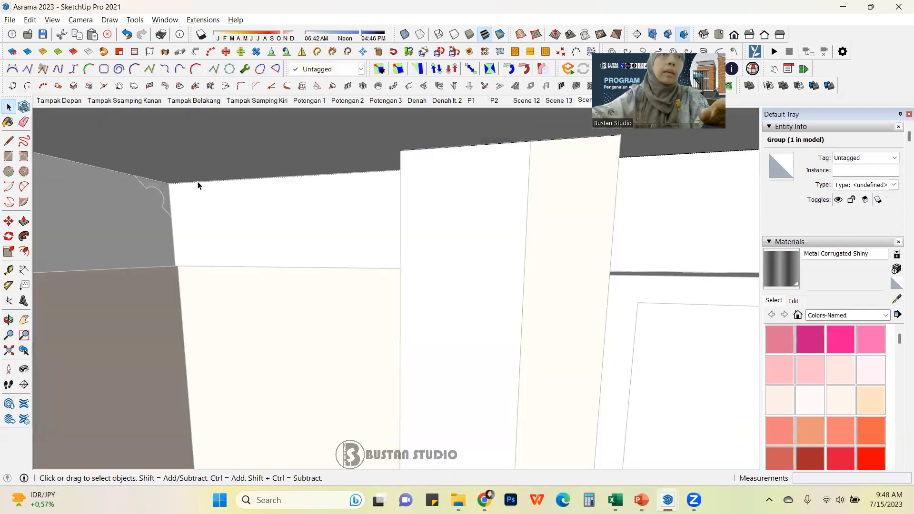
{"action": "left_click", "coordinate": [197, 184]}
{"action": "middle_click_drag", "start_coordinate": [316, 183], "coordinate": [71, 180]}
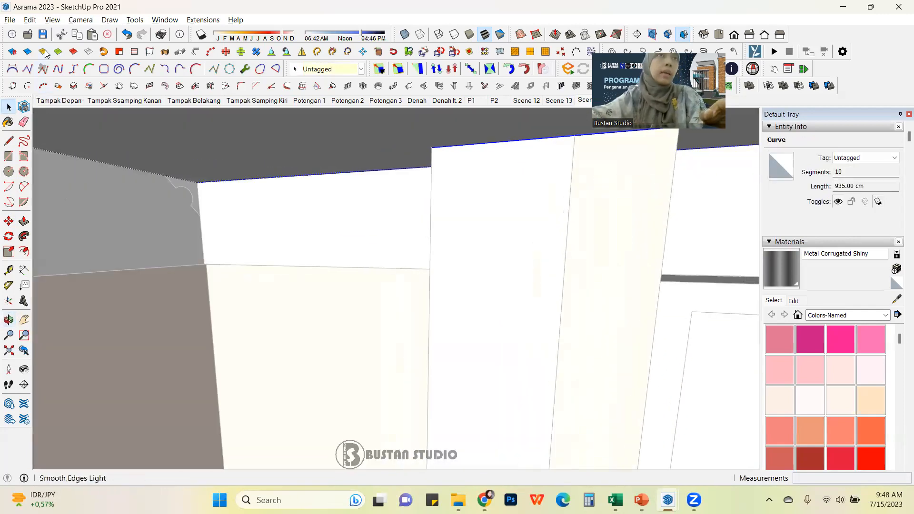
{"action": "left_click", "coordinate": [30, 19]}
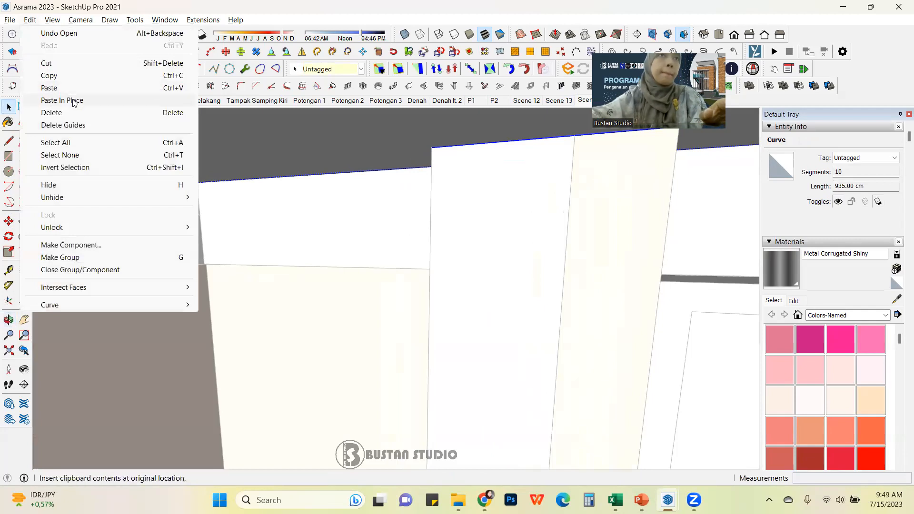
{"action": "left_click", "coordinate": [74, 101]}
Step: Select the pasted profile group and explode it
{"action": "middle_click_drag", "start_coordinate": [194, 190], "coordinate": [157, 185]}
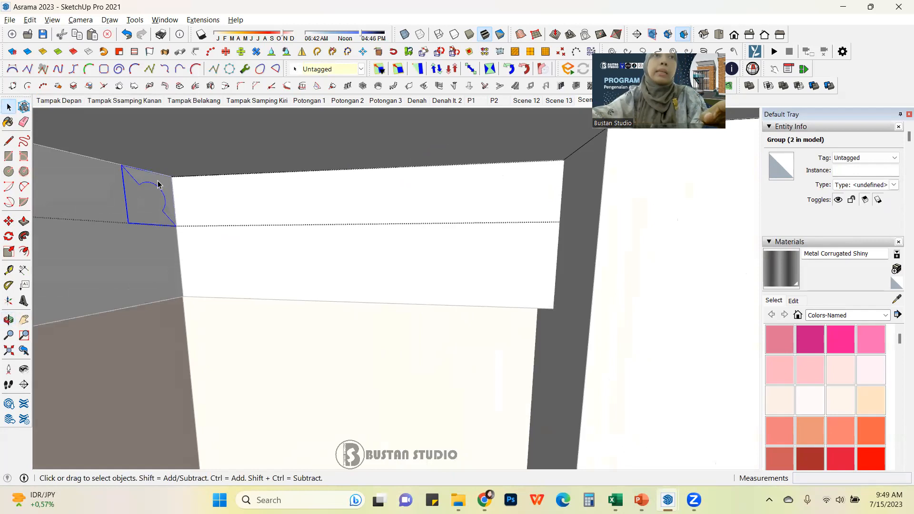
{"action": "right_click", "coordinate": [159, 184]}
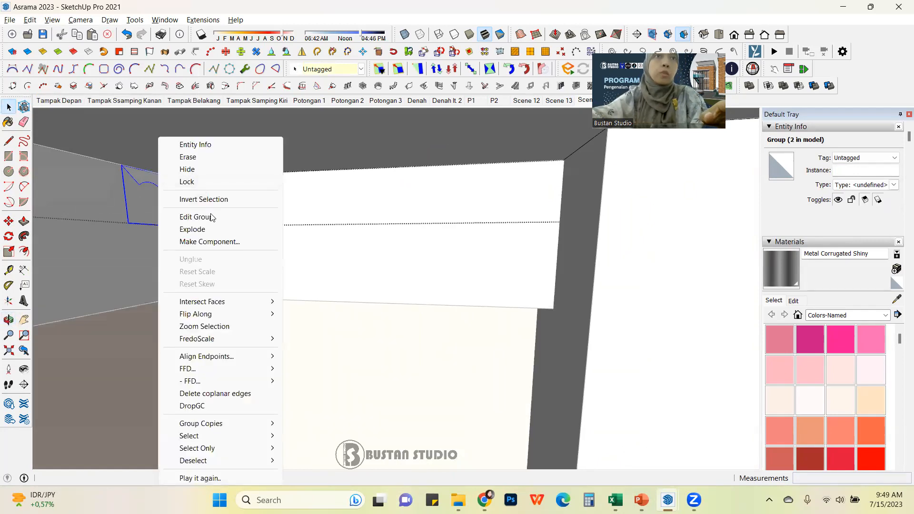
{"action": "left_click", "coordinate": [192, 230]}
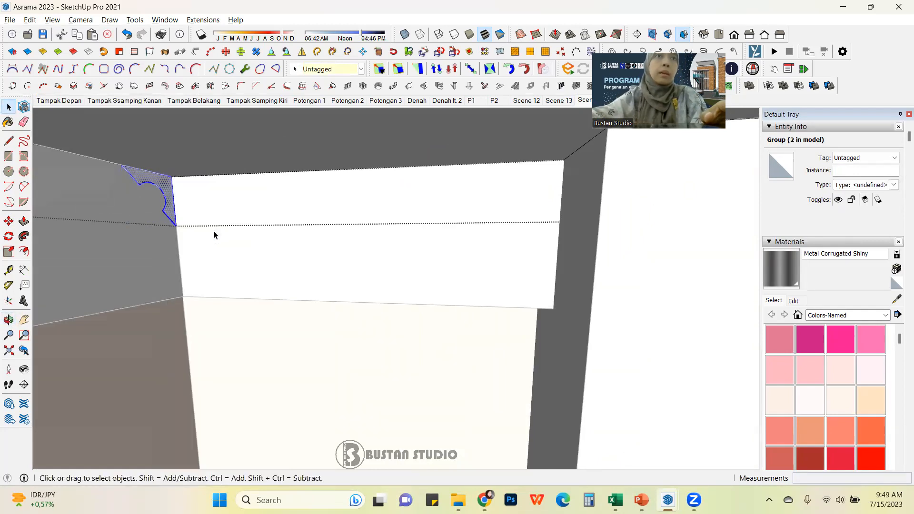
Step: Select the traced top-edge path and sweep the cornice profile along it with Follow Me
{"action": "left_click", "coordinate": [219, 176]}
{"action": "middle_click_drag", "start_coordinate": [507, 202], "coordinate": [353, 213]}
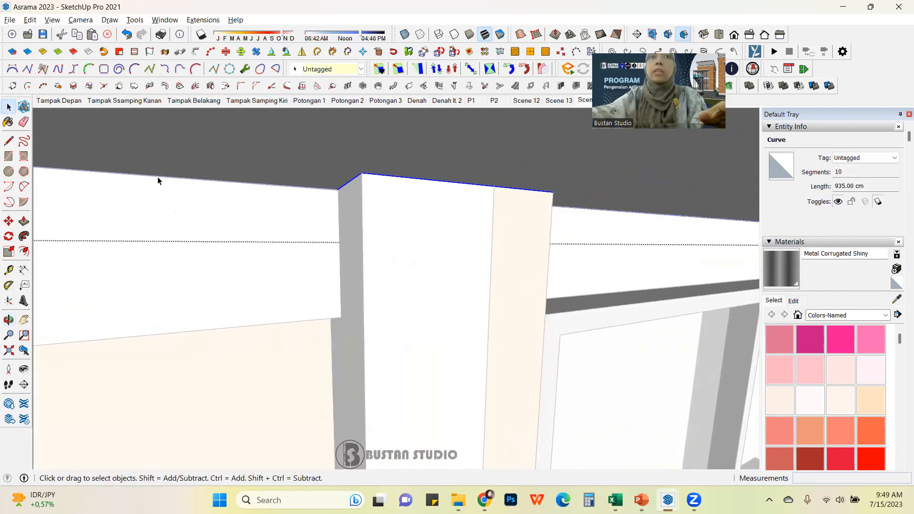
{"action": "middle_click_drag", "start_coordinate": [528, 235], "coordinate": [367, 218]}
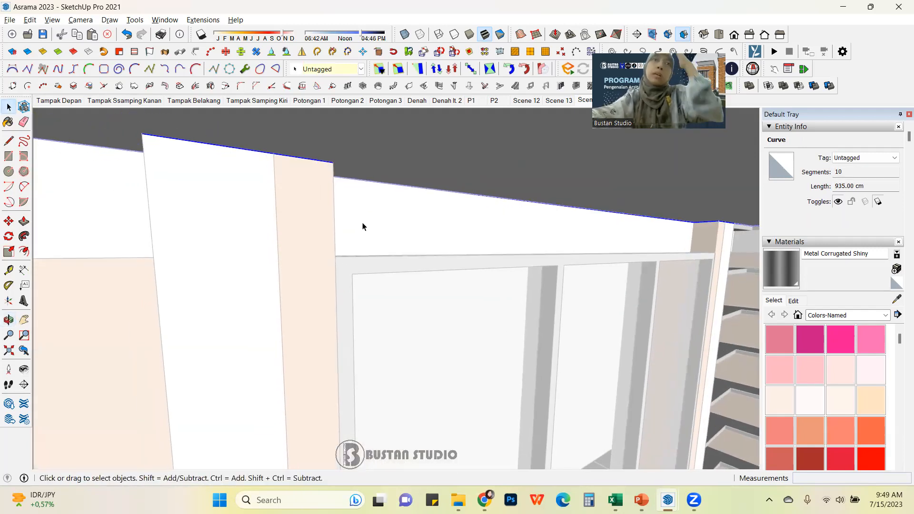
{"action": "middle_click_drag", "start_coordinate": [293, 239], "coordinate": [451, 243]}
{"action": "scroll", "coordinate": [446, 203], "scroll_direction": "up", "scroll_amount": 2}
{"action": "scroll", "coordinate": [446, 204], "scroll_direction": "up", "scroll_amount": 3}
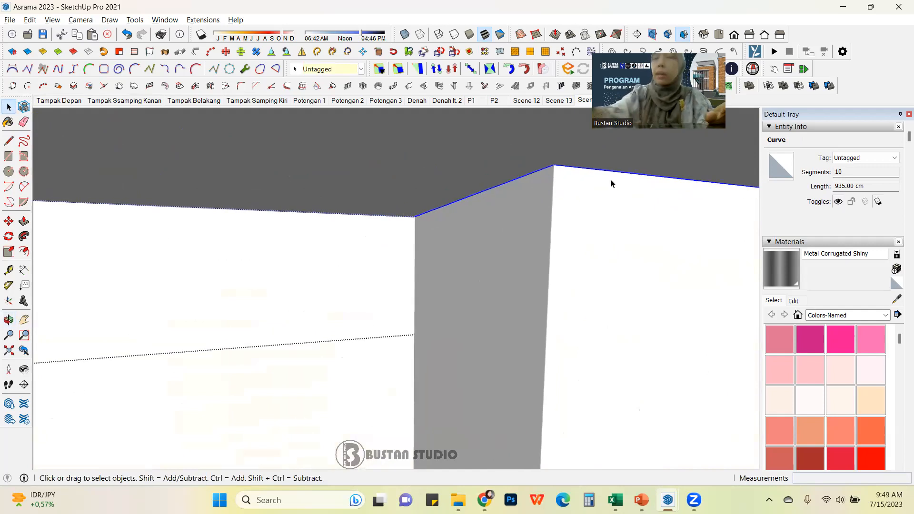
{"action": "scroll", "coordinate": [447, 313], "scroll_direction": "down", "scroll_amount": 4}
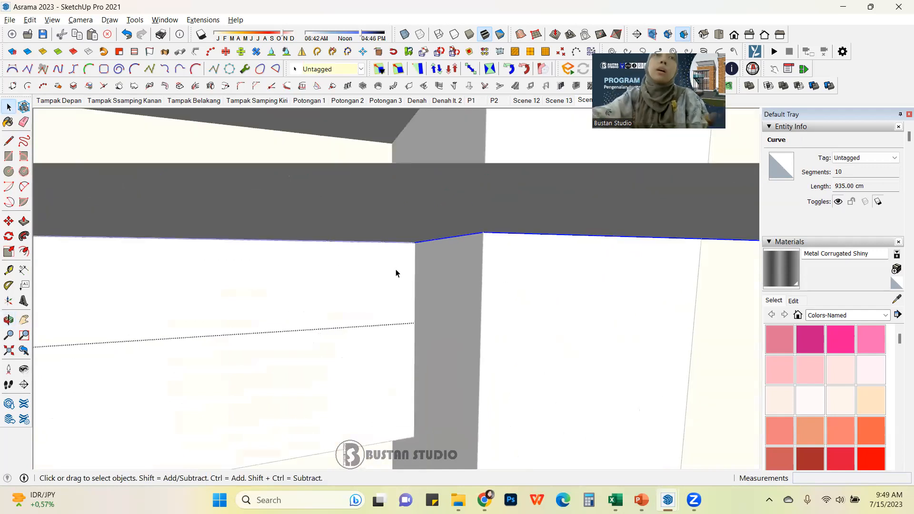
{"action": "middle_click_drag", "start_coordinate": [429, 347], "coordinate": [364, 244]}
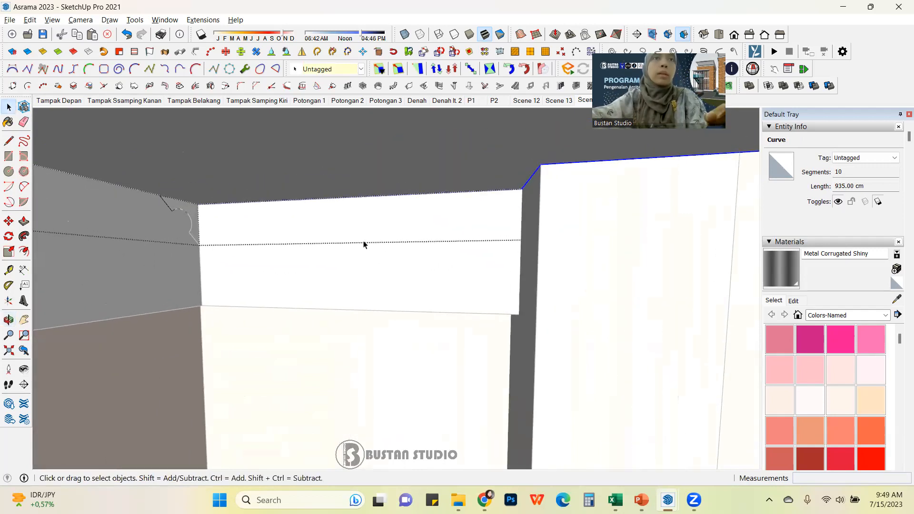
{"action": "left_click", "coordinate": [24, 236]}
{"action": "scroll", "coordinate": [179, 209], "scroll_direction": "up", "scroll_amount": 3}
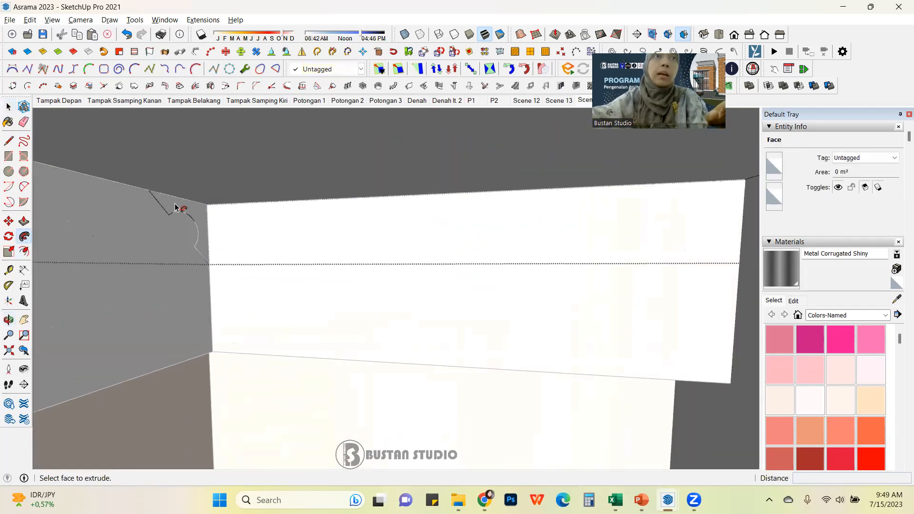
{"action": "left_click", "coordinate": [180, 210]}
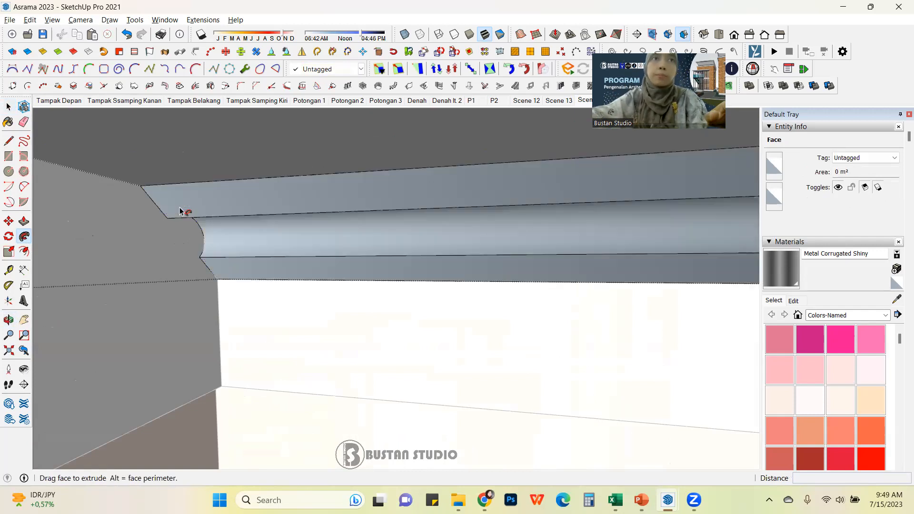
Step: Inspect the swept cornice group and the entities inside it
{"action": "scroll", "coordinate": [498, 298], "scroll_direction": "down", "scroll_amount": 3}
{"action": "middle_click_drag", "start_coordinate": [498, 298], "coordinate": [430, 279]}
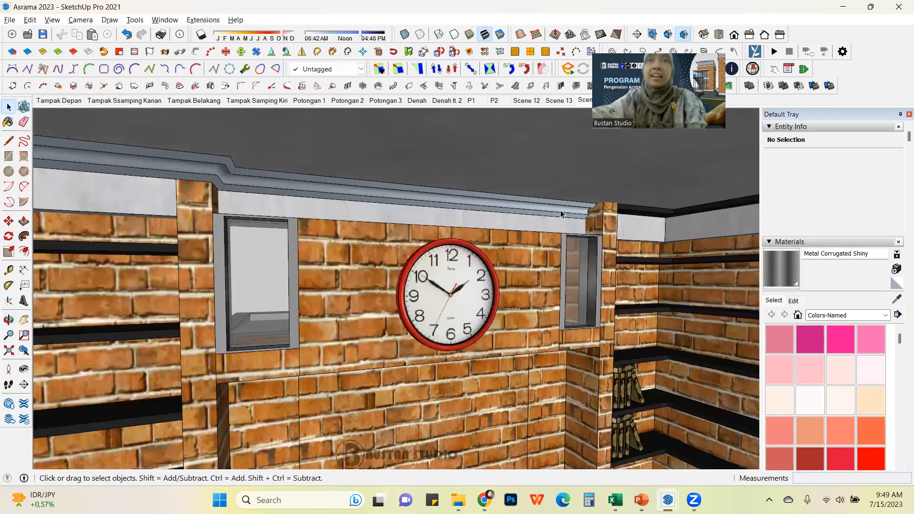
{"action": "left_click", "coordinate": [561, 209]}
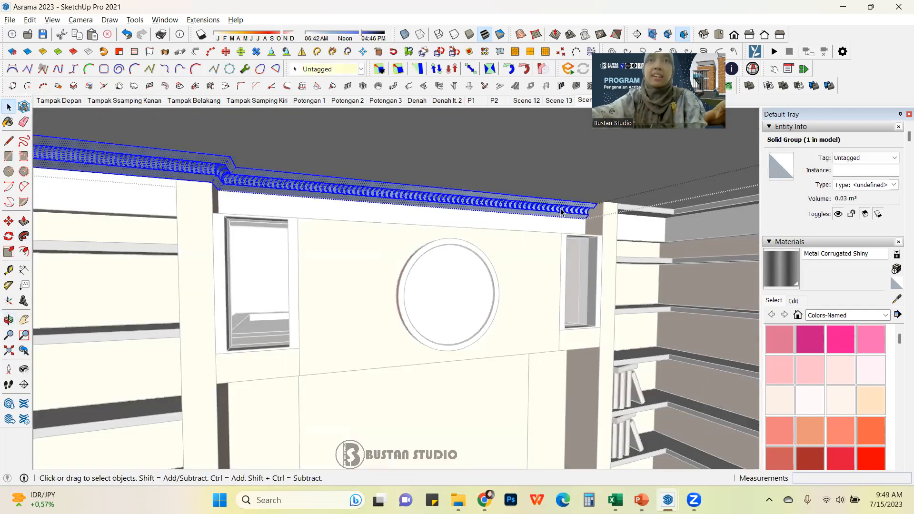
{"action": "triple_click", "coordinate": [561, 209]}
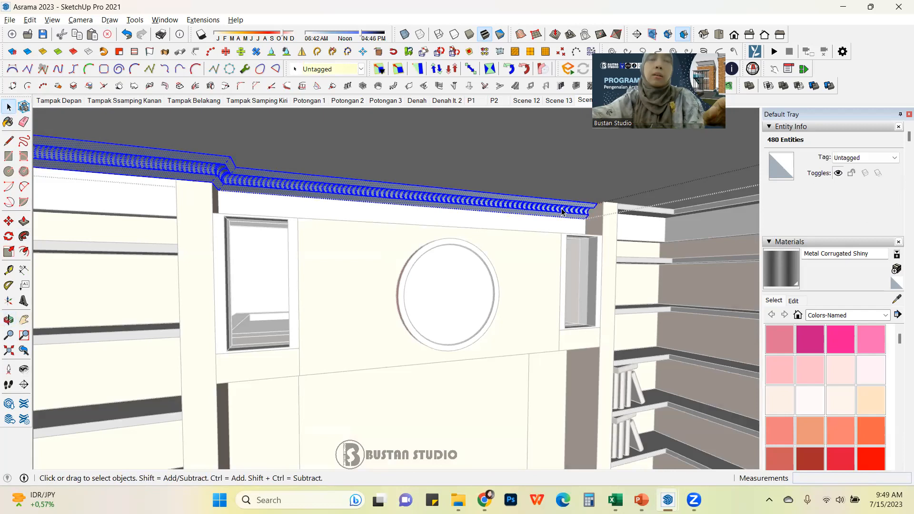
{"action": "right_click", "coordinate": [459, 202]}
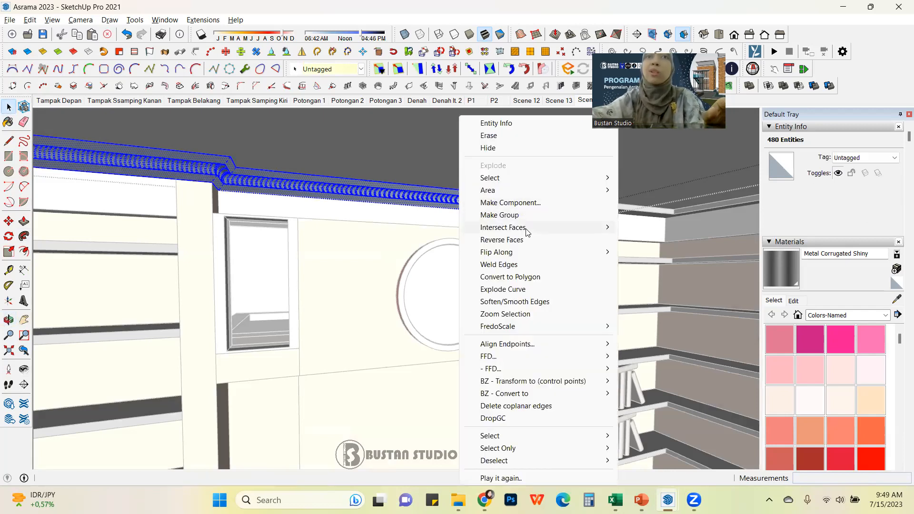
{"action": "mouse_move", "coordinate": [525, 232]}
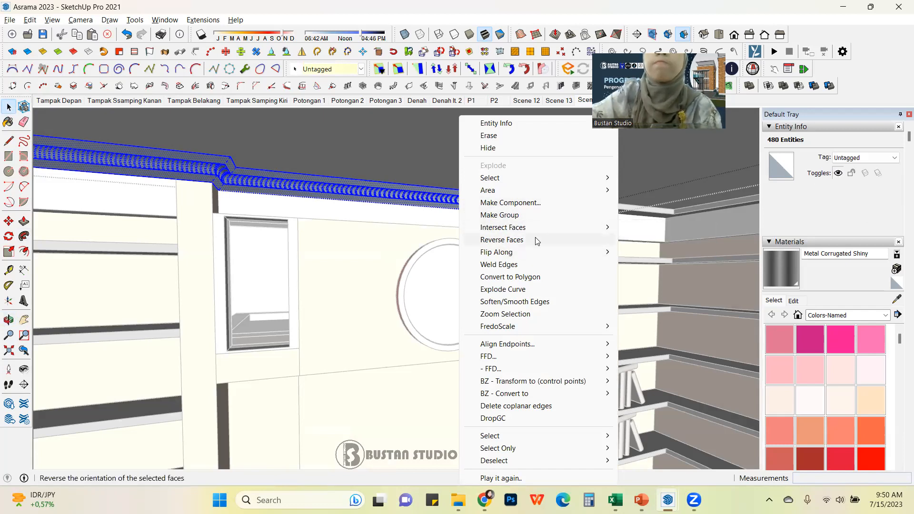
{"action": "left_click", "coordinate": [387, 244]}
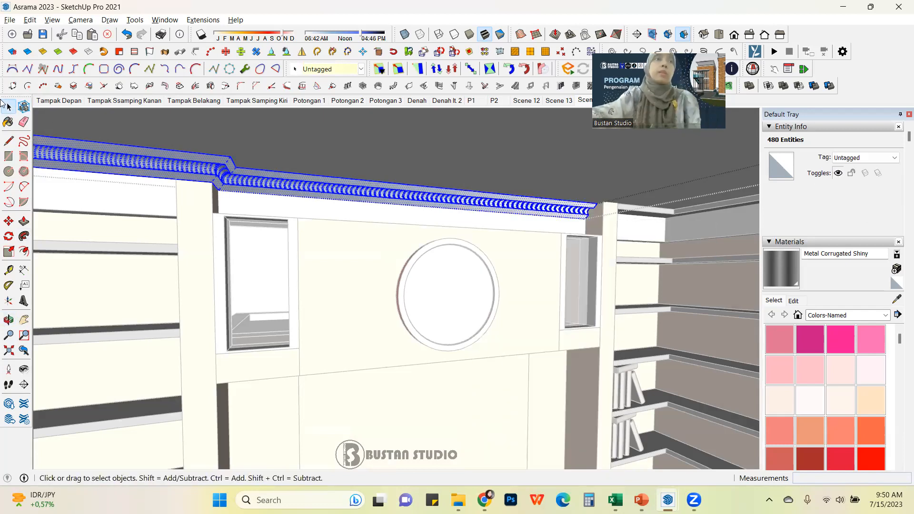
Step: Open the rectangular block group and offset its top face inward by 15
{"action": "left_click", "coordinate": [287, 249]}
{"action": "middle_click_drag", "start_coordinate": [425, 270], "coordinate": [442, 282]}
{"action": "scroll", "coordinate": [443, 282], "scroll_direction": "down", "scroll_amount": 10}
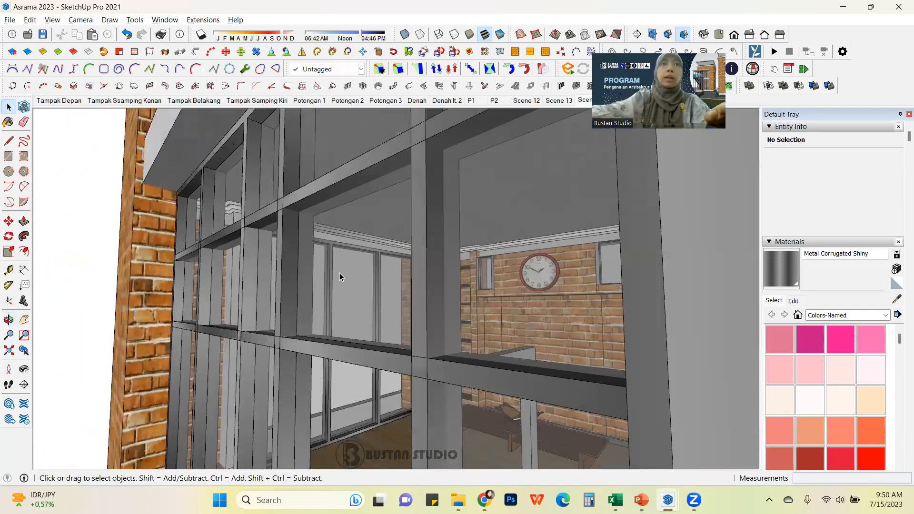
{"action": "scroll", "coordinate": [93, 227], "scroll_direction": "down", "scroll_amount": 8}
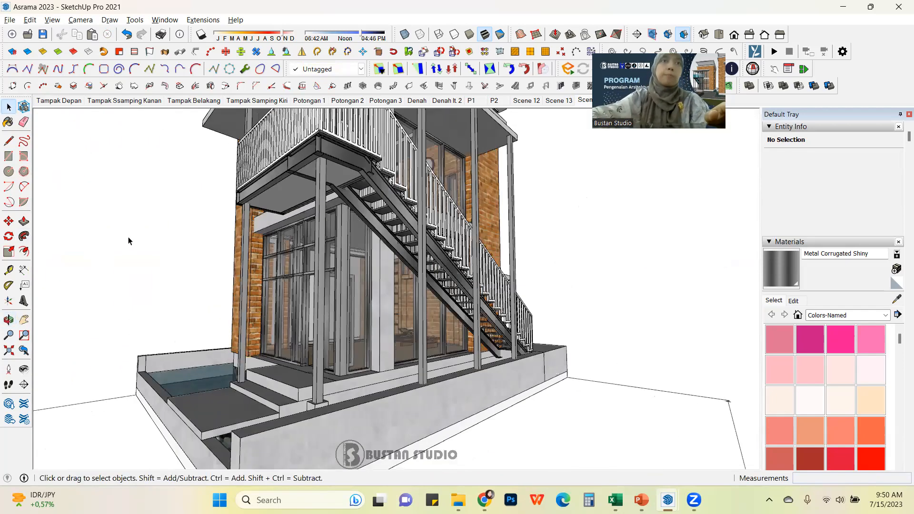
{"action": "scroll", "coordinate": [450, 290], "scroll_direction": "up", "scroll_amount": 6}
{"action": "middle_click_drag", "start_coordinate": [385, 285], "coordinate": [416, 297]}
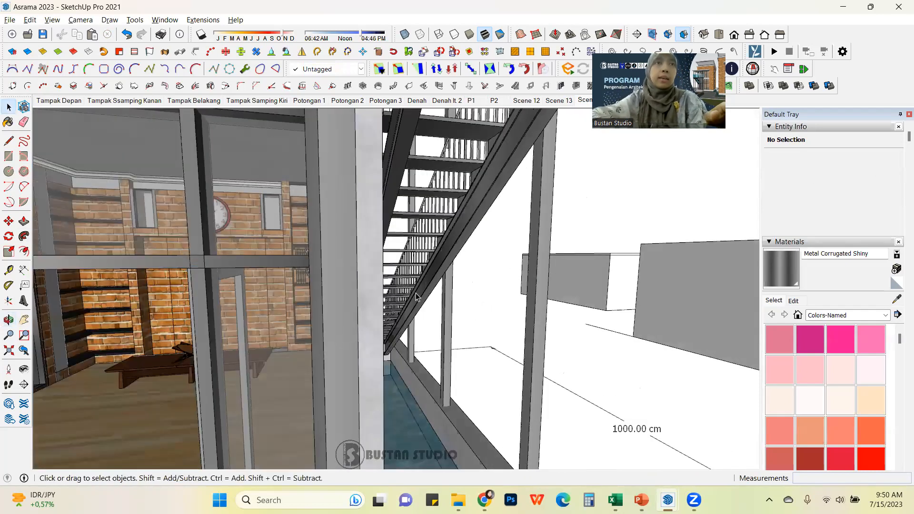
{"action": "scroll", "coordinate": [416, 296], "scroll_direction": "down", "scroll_amount": 2}
{"action": "middle_click_drag", "start_coordinate": [226, 294], "coordinate": [287, 282]}
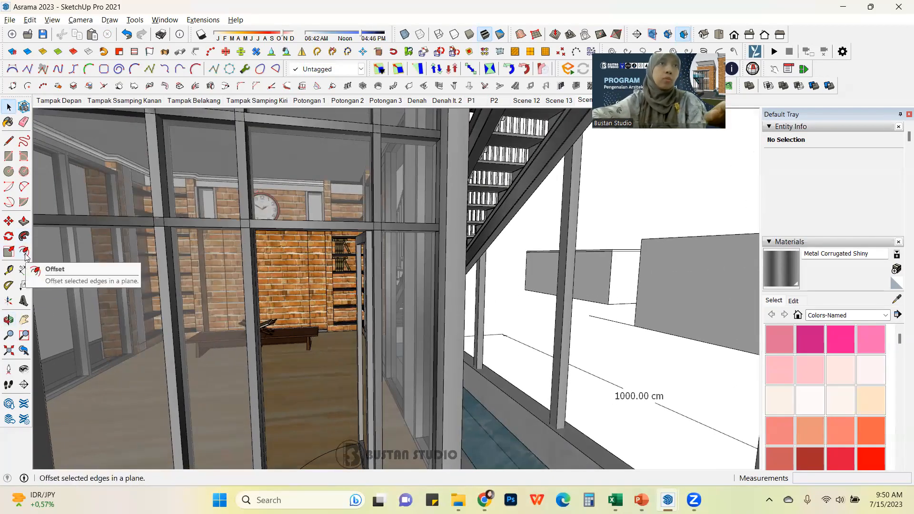
{"action": "scroll", "coordinate": [431, 412], "scroll_direction": "down", "scroll_amount": 8}
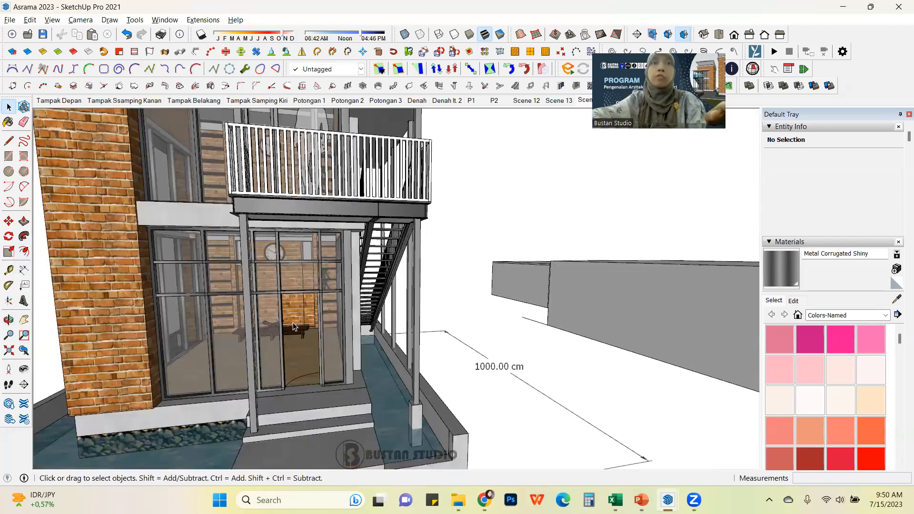
{"action": "middle_click_drag", "start_coordinate": [419, 410], "coordinate": [481, 253]}
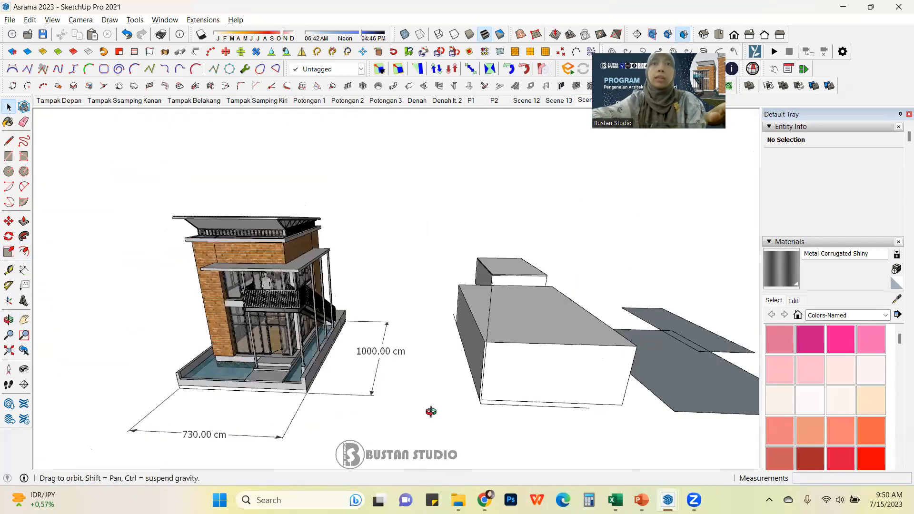
{"action": "scroll", "coordinate": [387, 251], "scroll_direction": "up", "scroll_amount": 6}
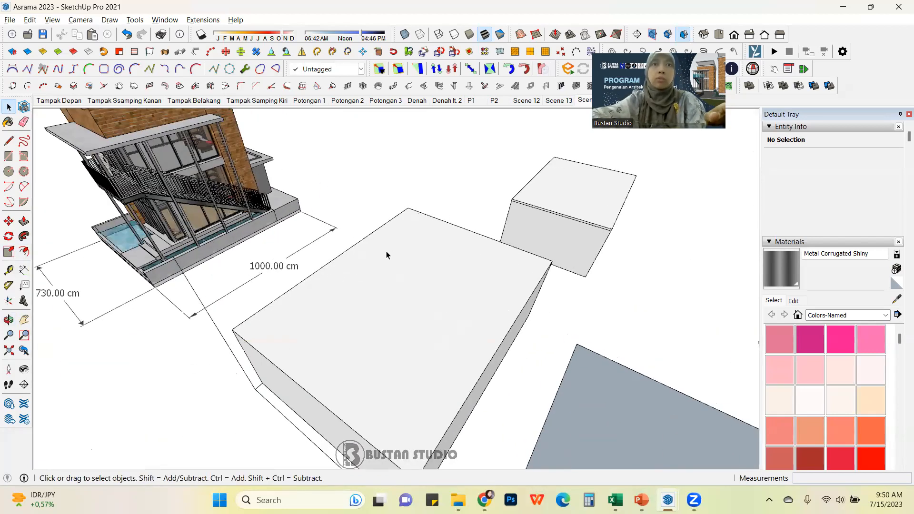
{"action": "left_click", "coordinate": [401, 252]}
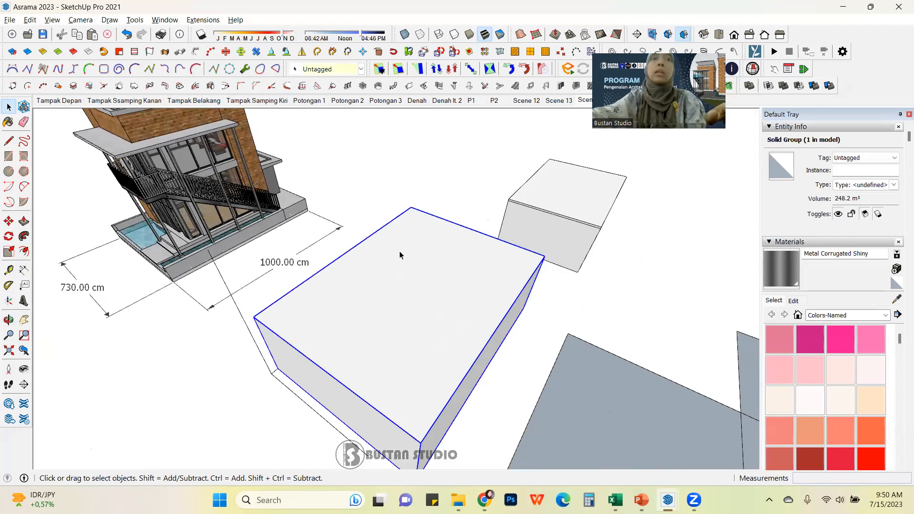
{"action": "middle_click_drag", "start_coordinate": [399, 251], "coordinate": [357, 265]}
{"action": "scroll", "coordinate": [349, 274], "scroll_direction": "up", "scroll_amount": 3}
{"action": "middle_click_drag", "start_coordinate": [453, 297], "coordinate": [389, 312]}
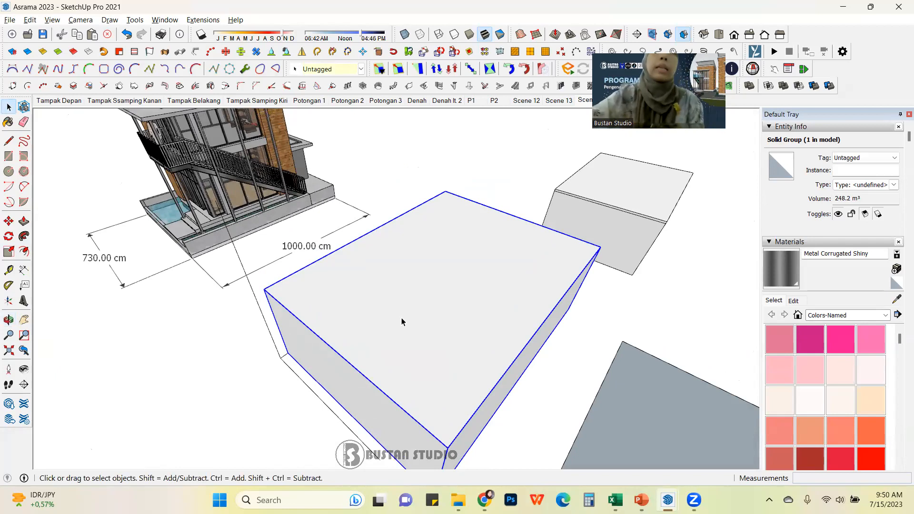
{"action": "double_click", "coordinate": [516, 307]}
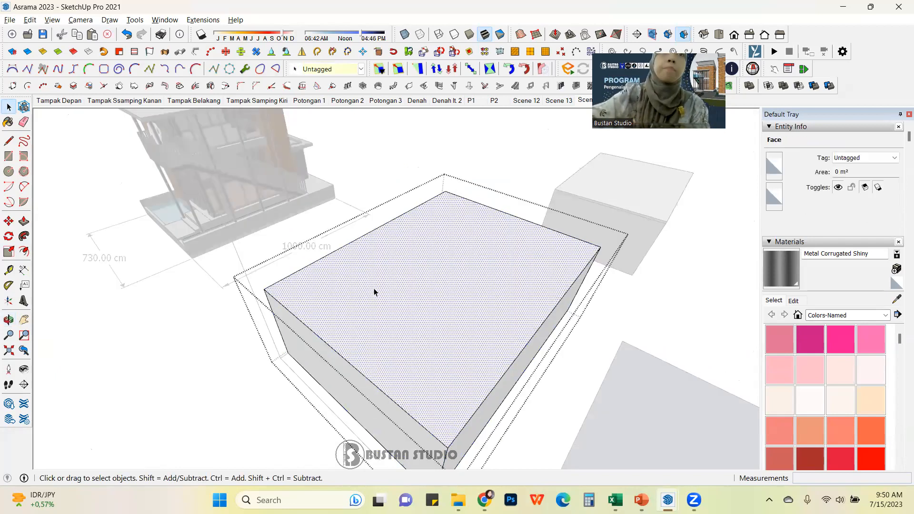
{"action": "scroll", "coordinate": [379, 285], "scroll_direction": "up", "scroll_amount": 2}
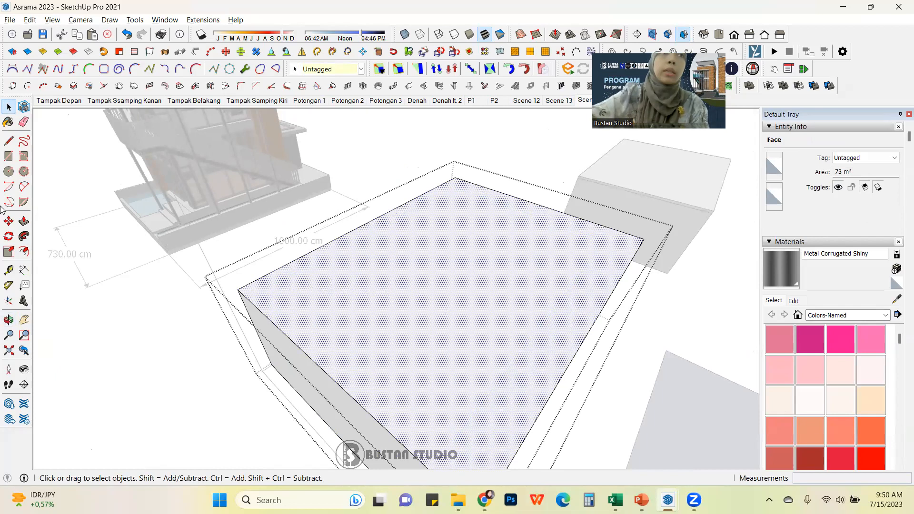
{"action": "left_click", "coordinate": [24, 252]}
{"action": "left_click", "coordinate": [333, 261]}
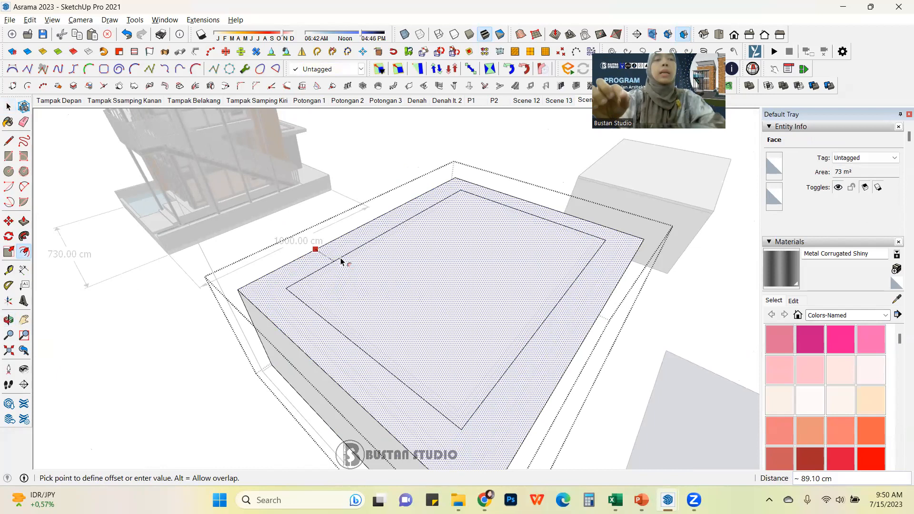
{"action": "key", "text": "Return"}
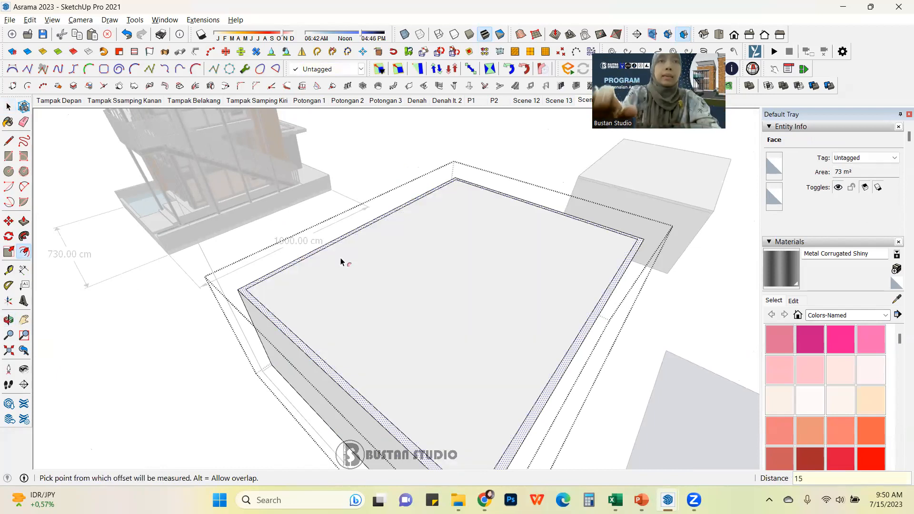
Step: Push the inner offset face down 340 cm to hollow out the block
{"action": "key", "text": "p"}
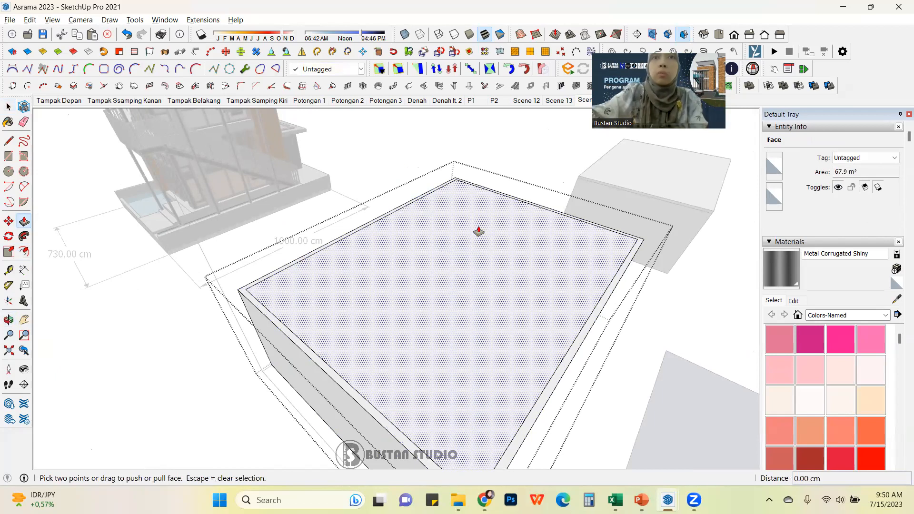
{"action": "left_click_drag", "start_coordinate": [495, 219], "coordinate": [502, 320]}
{"action": "double_click", "coordinate": [502, 320]}
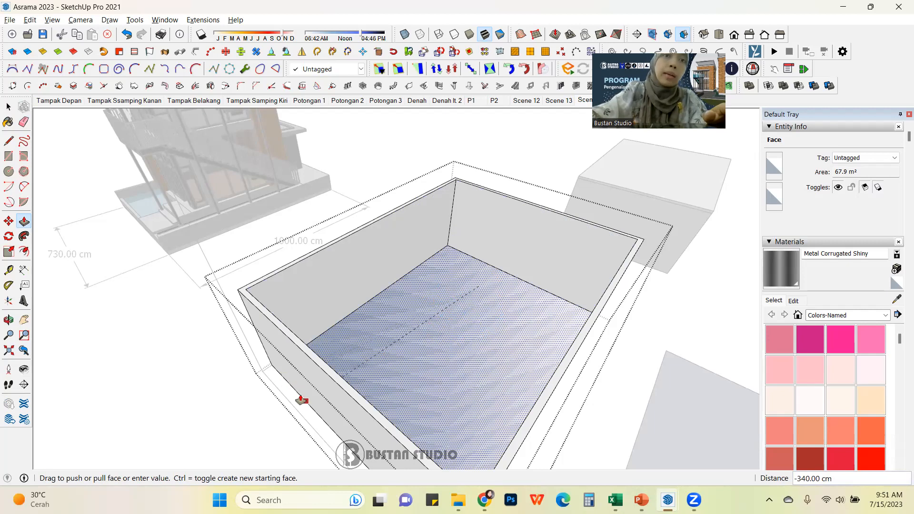
{"action": "scroll", "coordinate": [432, 278], "scroll_direction": "down", "scroll_amount": 3}
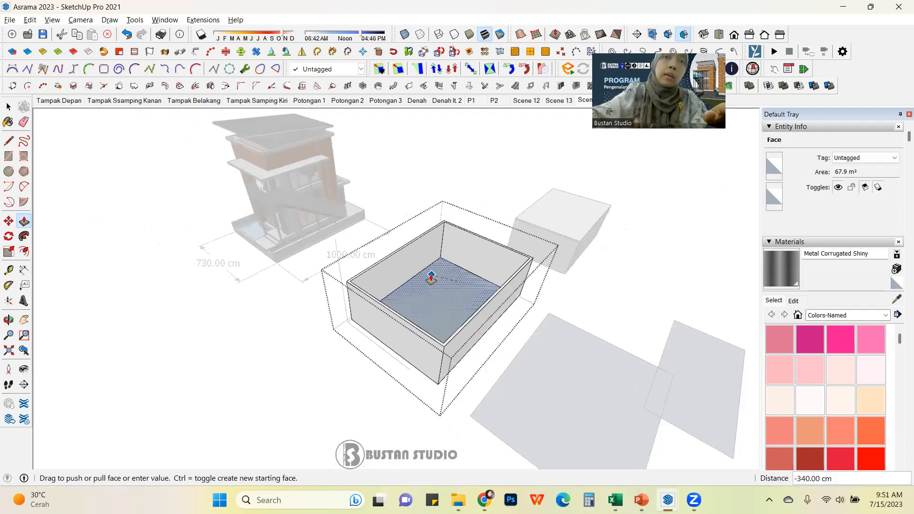
{"action": "scroll", "coordinate": [410, 304], "scroll_direction": "up", "scroll_amount": 3}
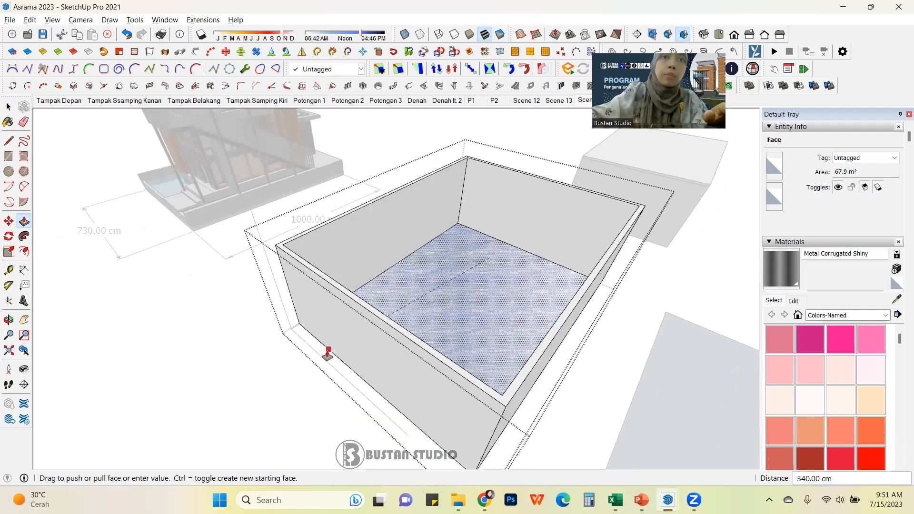
{"action": "key", "text": "Escape"}
{"action": "middle_click_drag", "start_coordinate": [518, 290], "coordinate": [488, 293]}
{"action": "scroll", "coordinate": [448, 285], "scroll_direction": "up", "scroll_amount": 5}
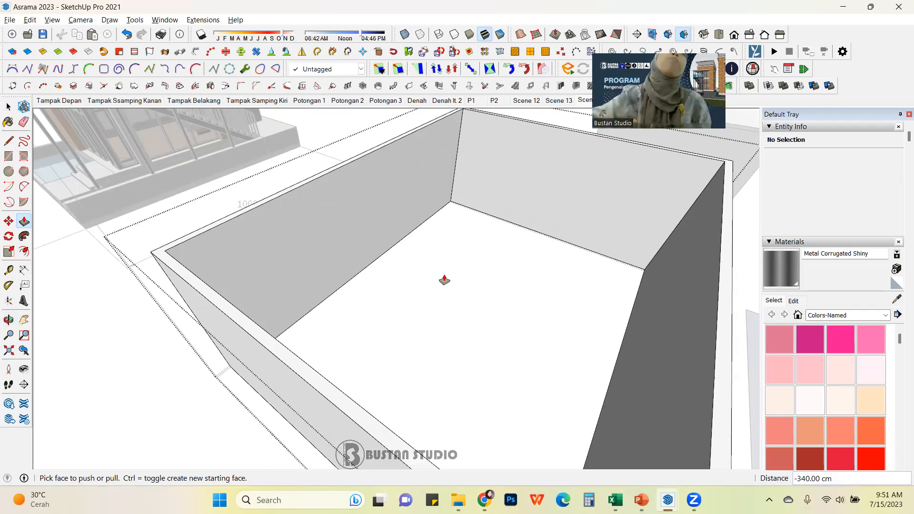
Step: Draw a 210 by 80 rectangle on the block's outer wall, starting from its bottom edge
{"action": "left_click", "coordinate": [9, 106]}
{"action": "left_click", "coordinate": [76, 253]}
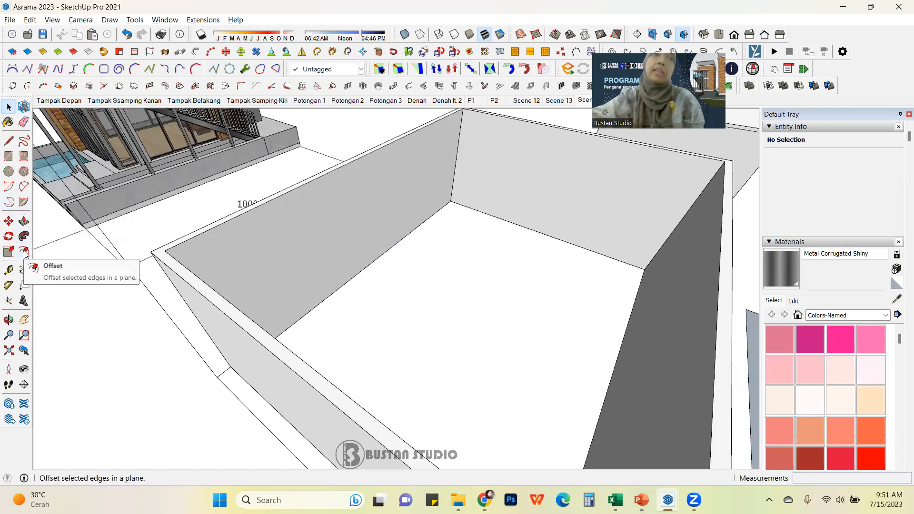
{"action": "scroll", "coordinate": [440, 334], "scroll_direction": "down", "scroll_amount": 6}
{"action": "middle_click_drag", "start_coordinate": [453, 327], "coordinate": [389, 314]}
{"action": "scroll", "coordinate": [435, 321], "scroll_direction": "up", "scroll_amount": 4}
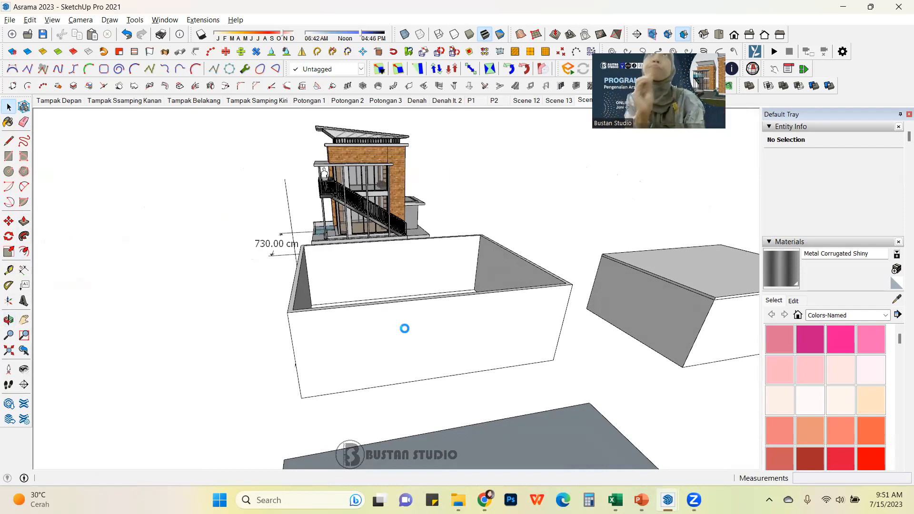
{"action": "middle_click_drag", "start_coordinate": [404, 329], "coordinate": [375, 316]}
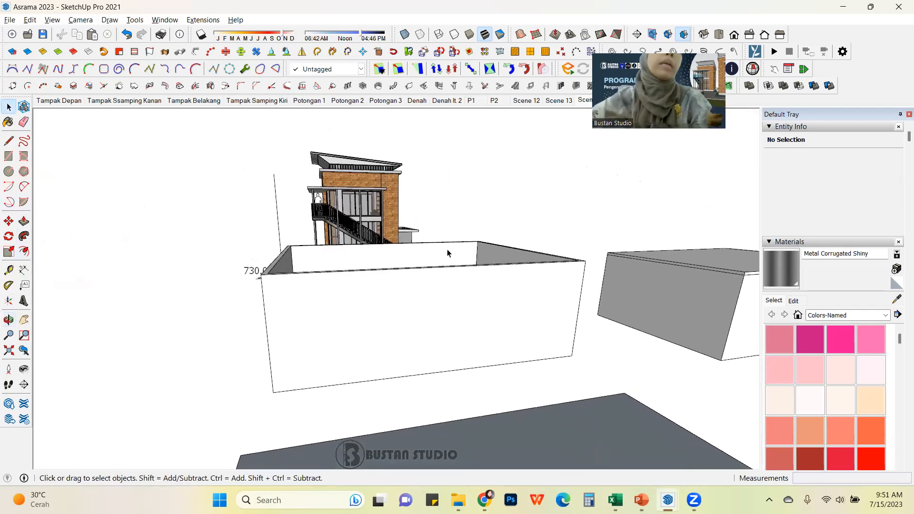
{"action": "left_click", "coordinate": [8, 159]}
{"action": "scroll", "coordinate": [418, 338], "scroll_direction": "up", "scroll_amount": 1}
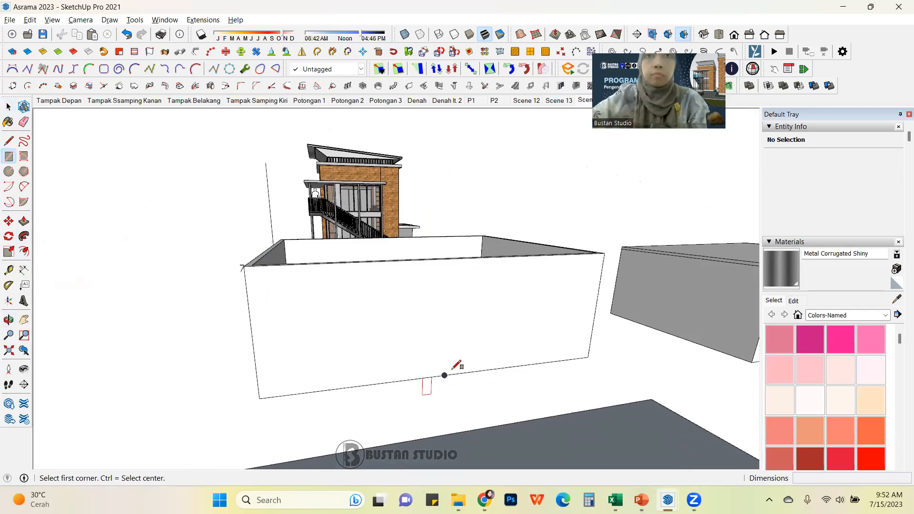
{"action": "left_click", "coordinate": [444, 375]}
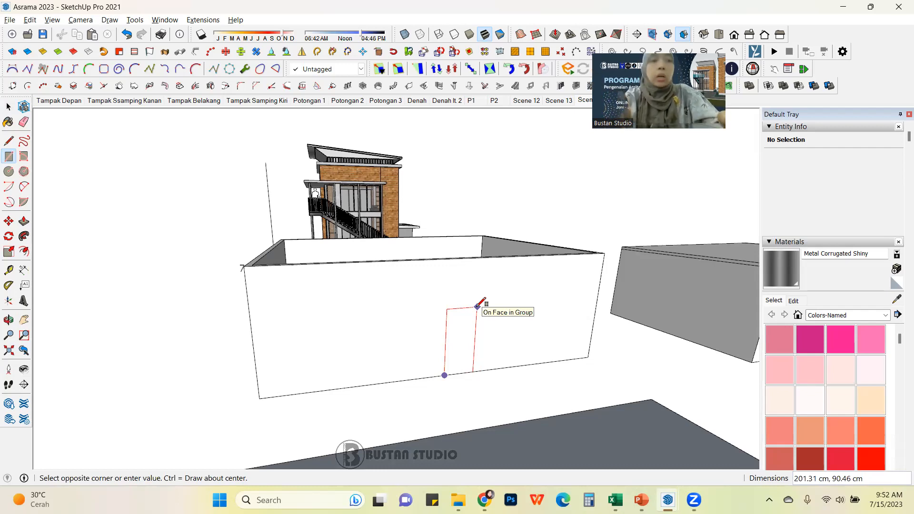
{"action": "type", "text": "210,80"}
{"action": "key", "text": "Return"}
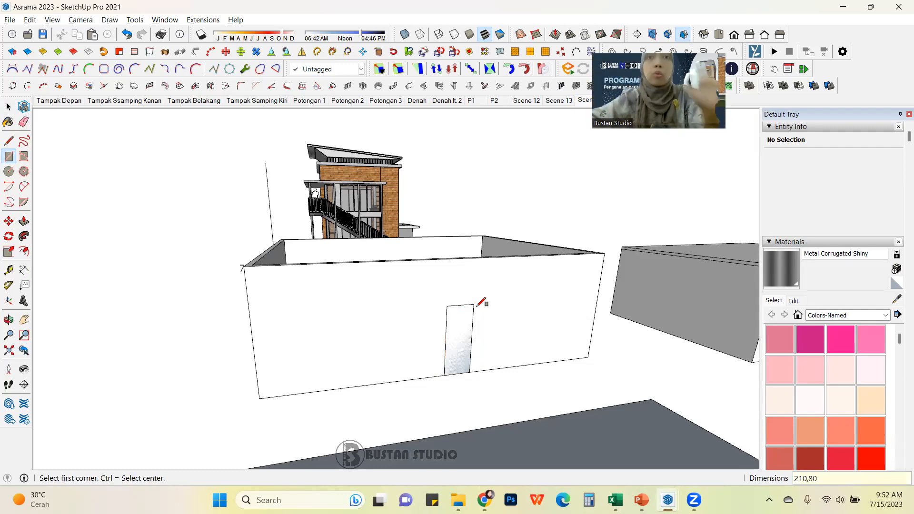
{"action": "scroll", "coordinate": [479, 305], "scroll_direction": "up", "scroll_amount": 4}
{"action": "left_click", "coordinate": [8, 107]}
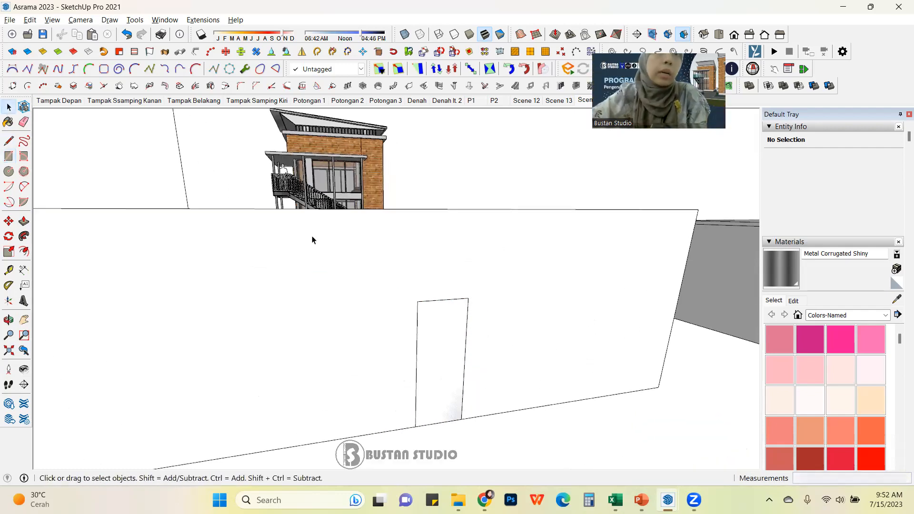
Step: Move the rectangle's right edge 10 cm outward to widen the opening
{"action": "scroll", "coordinate": [312, 239], "scroll_direction": "down", "scroll_amount": 2}
{"action": "left_click", "coordinate": [442, 330]}
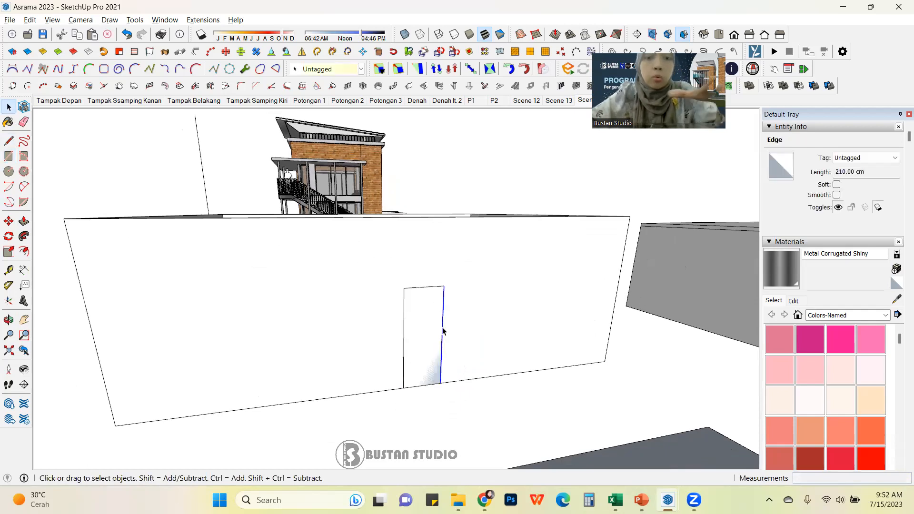
{"action": "key", "text": "m"}
{"action": "left_click", "coordinate": [444, 286]}
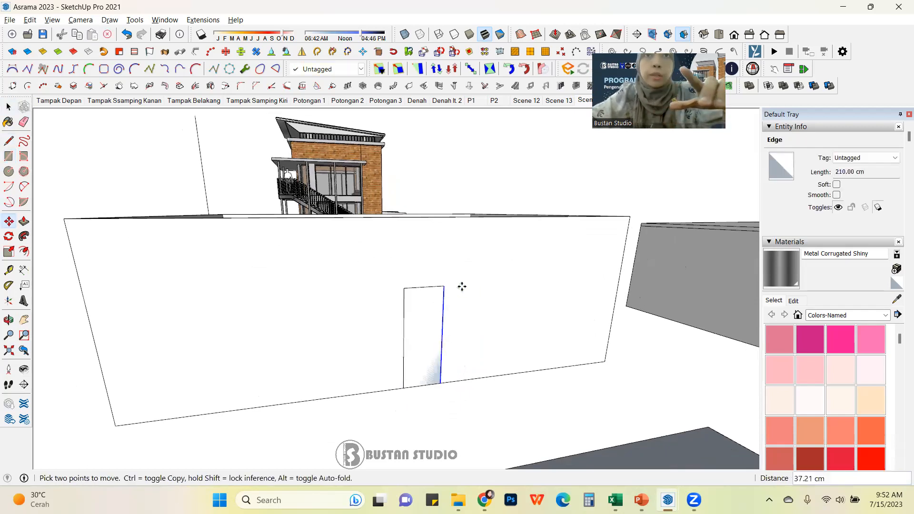
{"action": "type", "text": "1"}
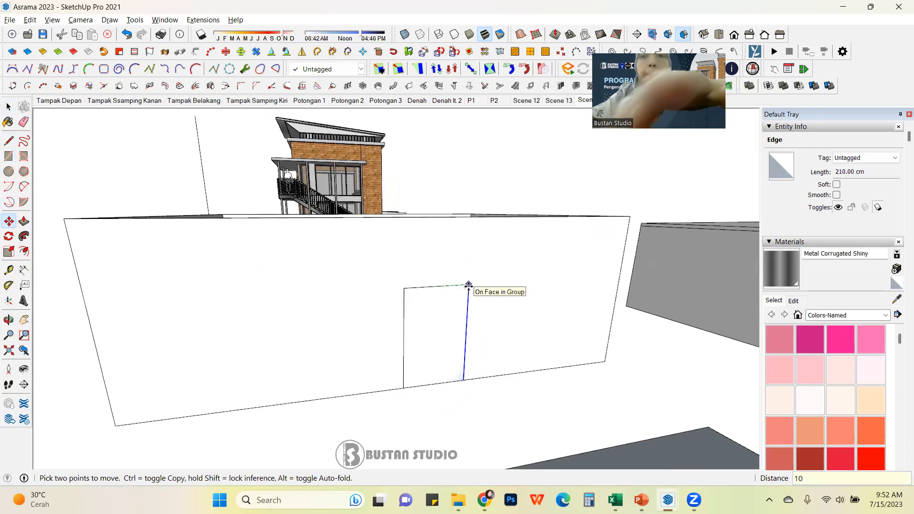
{"action": "type", "text": "0"}
{"action": "key", "text": "Return"}
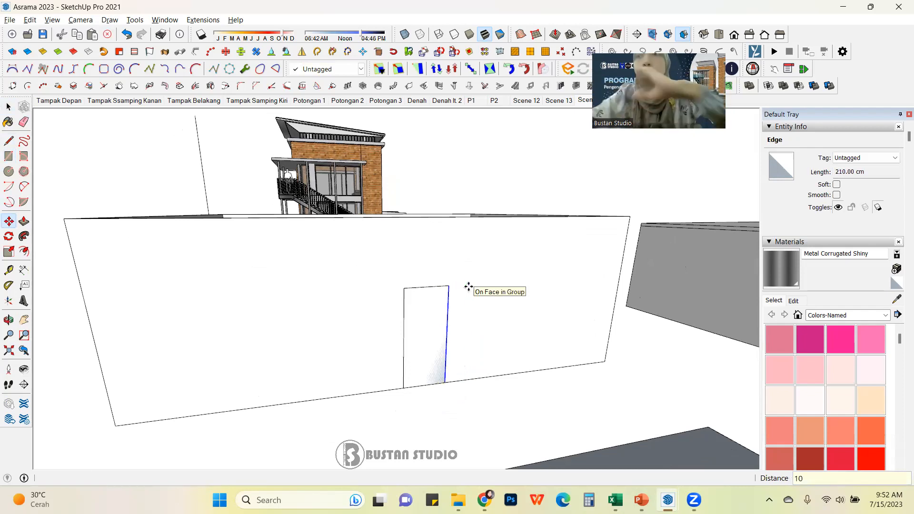
Step: Group the rectangle and move the group 45 cm along the wall's bottom edge
{"action": "left_click", "coordinate": [9, 107]}
{"action": "scroll", "coordinate": [422, 290], "scroll_direction": "down", "scroll_amount": 1}
{"action": "left_click", "coordinate": [423, 291]}
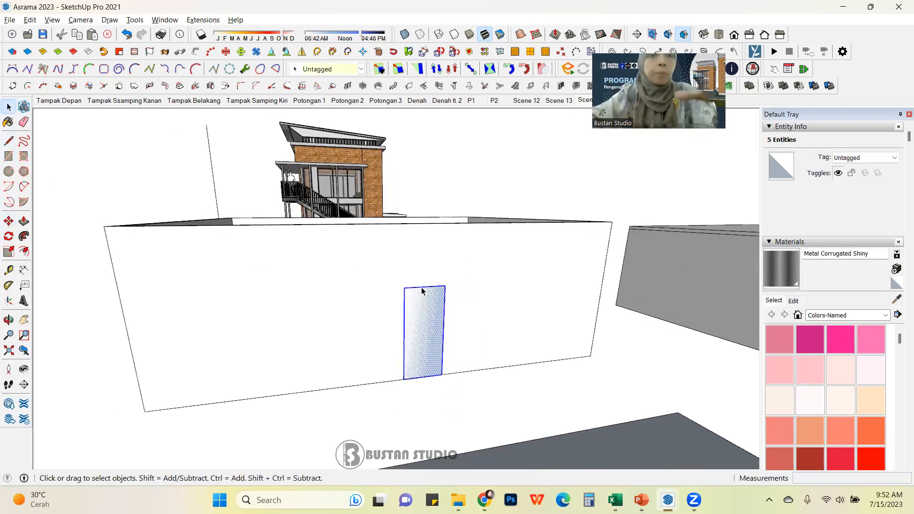
{"action": "key", "text": "ctrl+g"}
{"action": "key", "text": "m"}
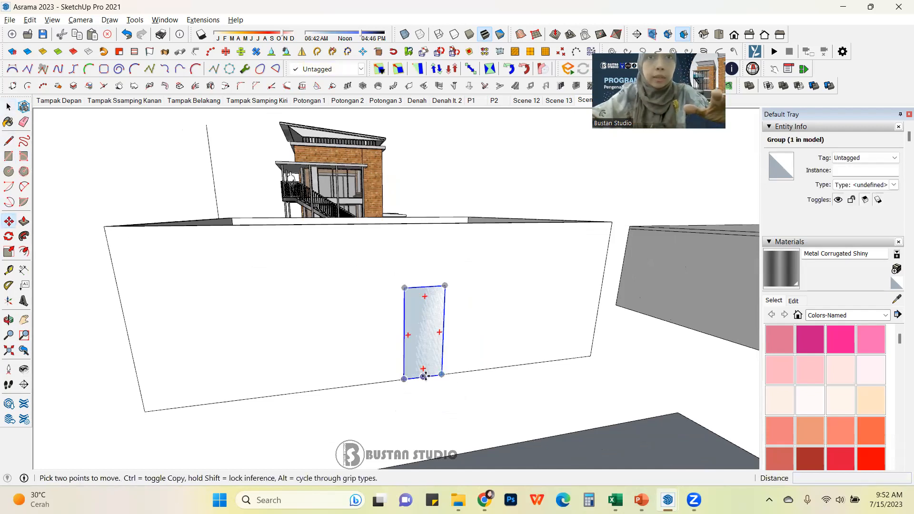
{"action": "left_click", "coordinate": [423, 377]}
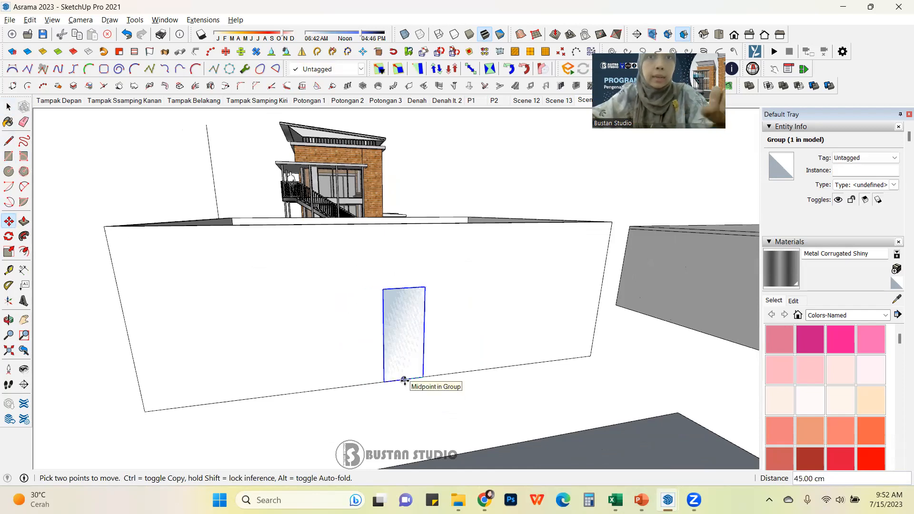
{"action": "left_click", "coordinate": [403, 380]}
{"action": "middle_click_drag", "start_coordinate": [500, 329], "coordinate": [523, 332]}
{"action": "scroll", "coordinate": [442, 333], "scroll_direction": "up", "scroll_amount": 3}
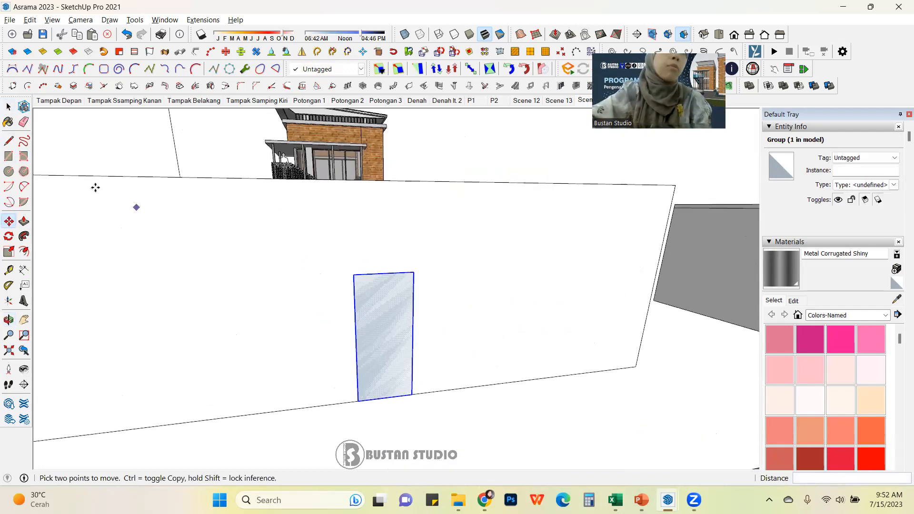
Step: Draw a 50-sided circle of radius 45 cm centred on the midpoint of the rectangle's top edge
{"action": "left_click", "coordinate": [9, 173]}
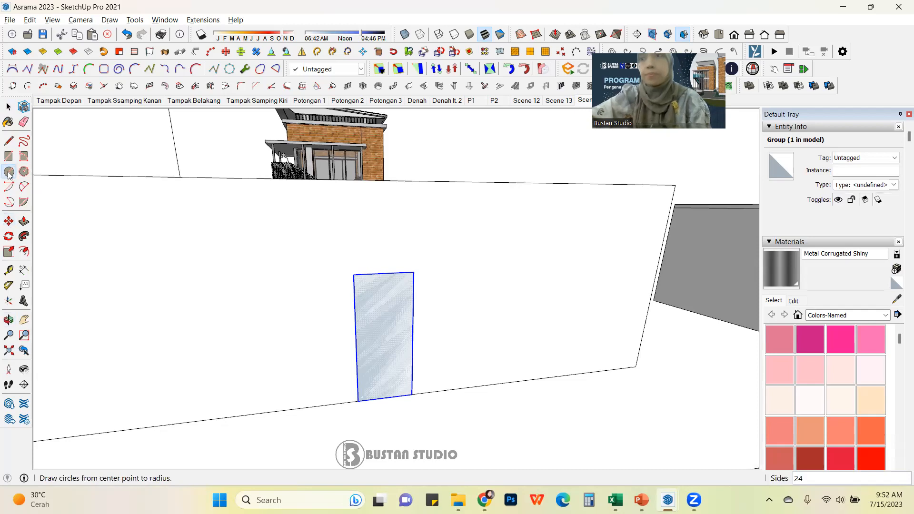
{"action": "type", "text": "50"}
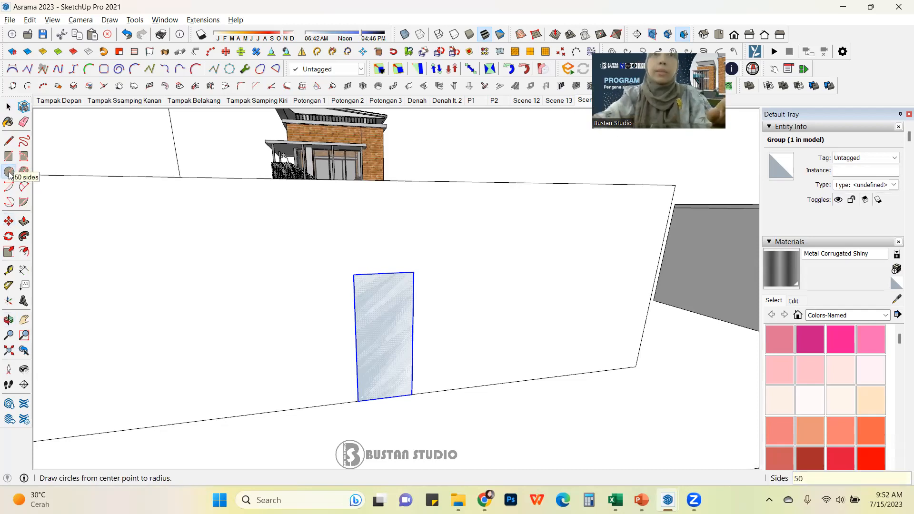
{"action": "left_click", "coordinate": [385, 273]}
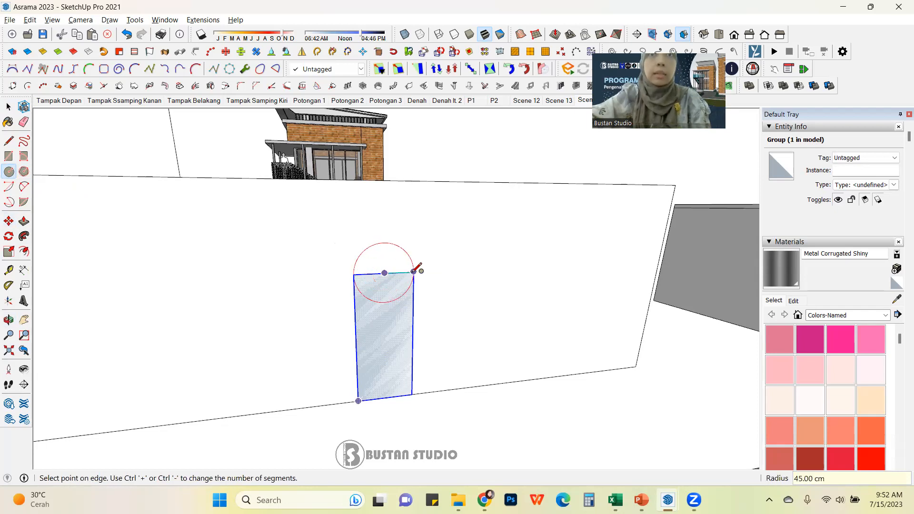
{"action": "left_click", "coordinate": [414, 270]}
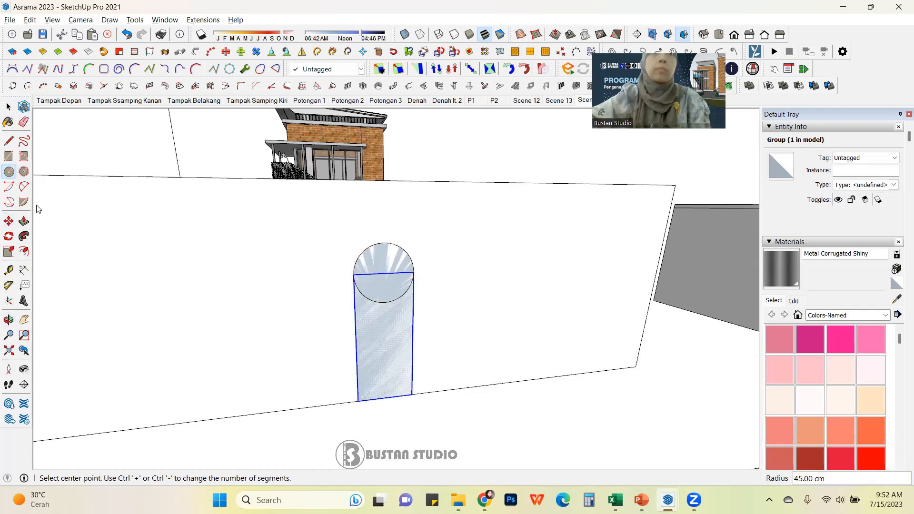
{"action": "key", "text": "space"}
{"action": "scroll", "coordinate": [403, 301], "scroll_direction": "up", "scroll_amount": 2}
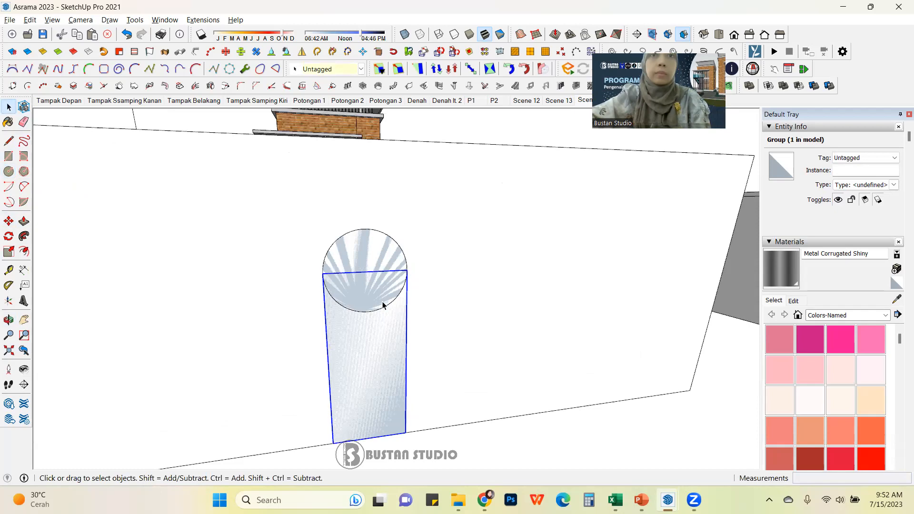
Step: Draw a line across the circle along the rectangle's top edge to split it in half
{"action": "key", "text": "l"}
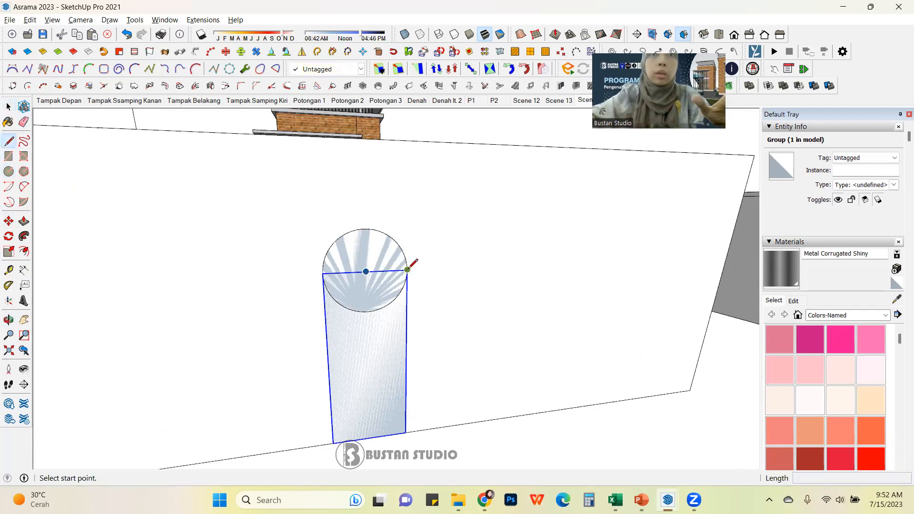
{"action": "left_click", "coordinate": [407, 270]}
{"action": "left_click", "coordinate": [324, 274]}
{"action": "left_click", "coordinate": [8, 108]}
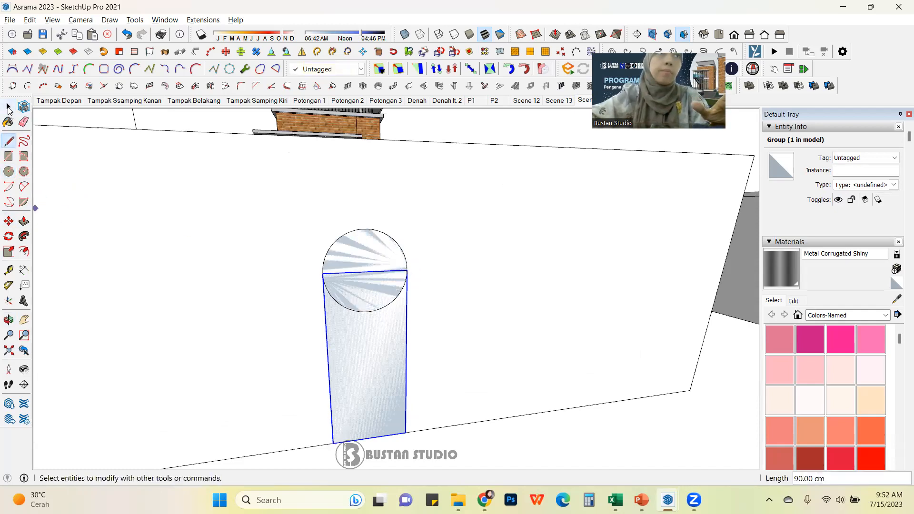
Step: Delete the lower half-arc of the circle inside the rectangle
{"action": "left_click", "coordinate": [360, 312]}
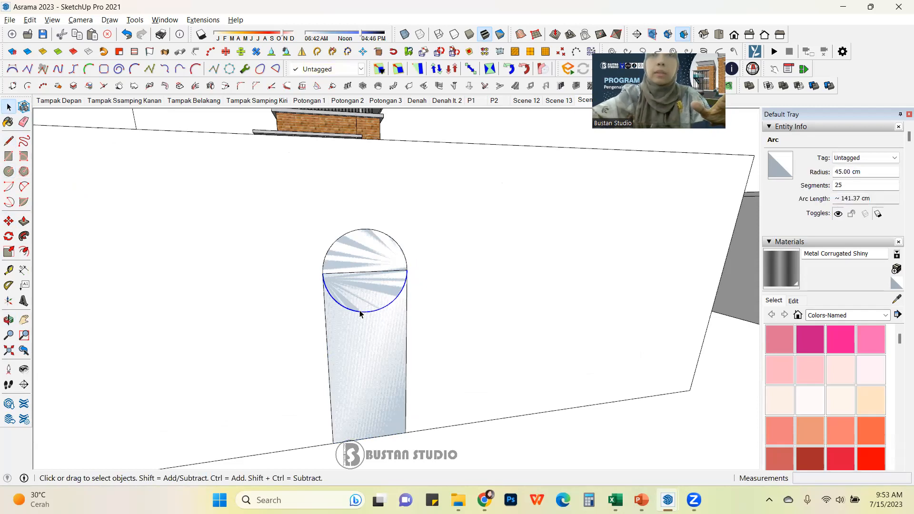
{"action": "key", "text": "Delete"}
{"action": "scroll", "coordinate": [359, 300], "scroll_direction": "down", "scroll_amount": 2}
Step: Explode the rectangle group so the rectangle and semicircle form one arched shape
{"action": "left_click", "coordinate": [369, 273]}
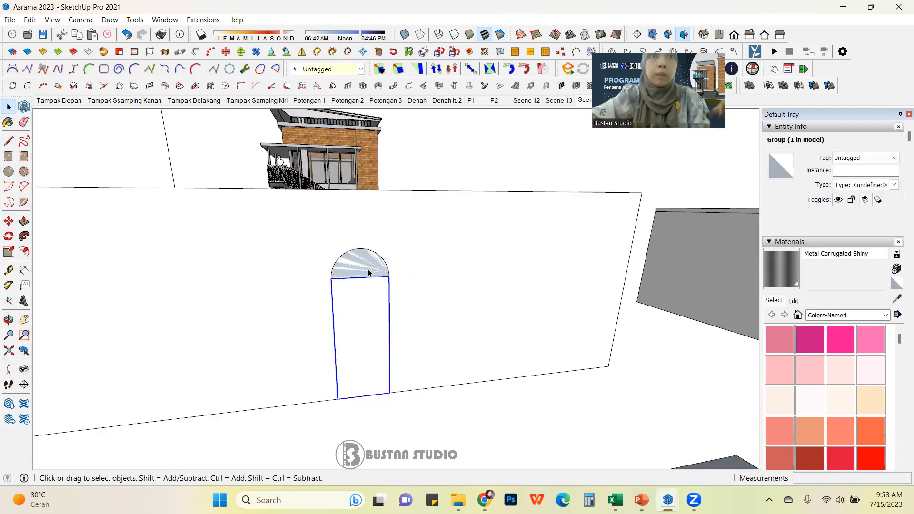
{"action": "scroll", "coordinate": [369, 273], "scroll_direction": "up", "scroll_amount": 3}
{"action": "left_click", "coordinate": [360, 306]}
{"action": "right_click", "coordinate": [359, 305]}
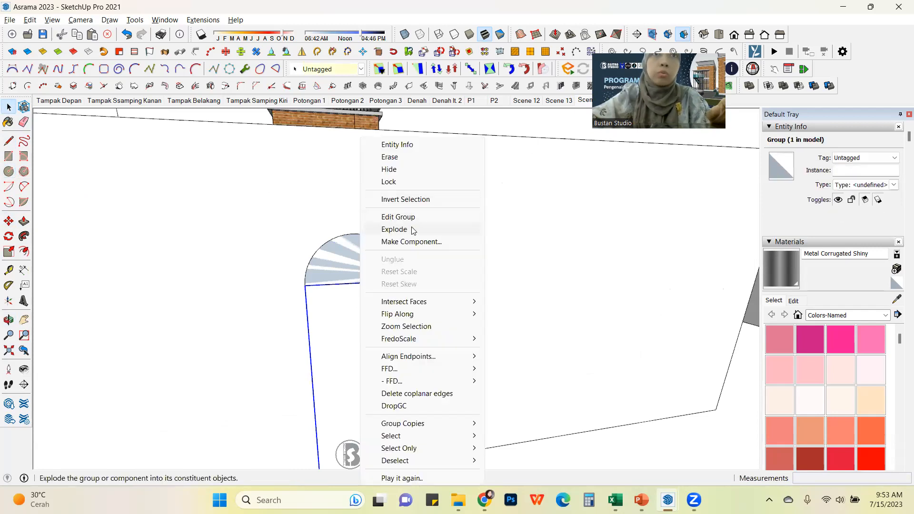
{"action": "left_click", "coordinate": [394, 229]}
{"action": "key", "text": "Escape"}
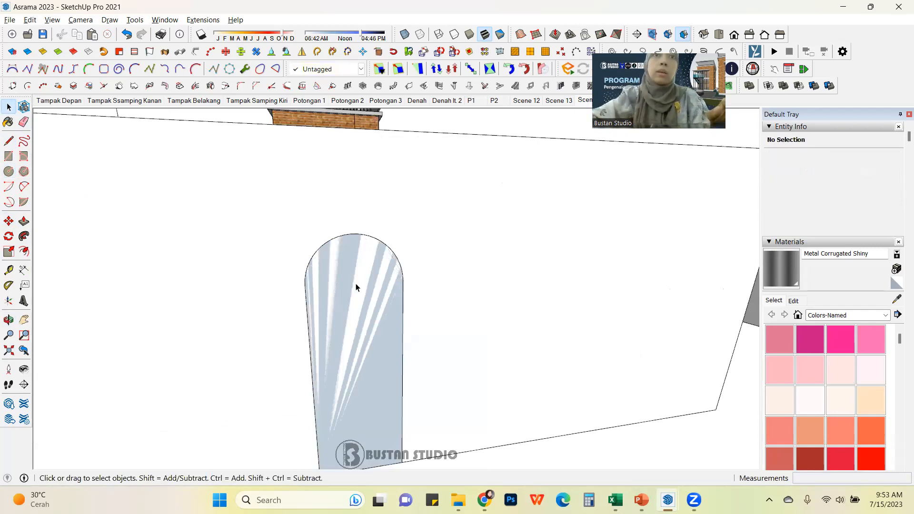
Step: Select the arched opening's face and edges and make them a group
{"action": "scroll", "coordinate": [356, 288], "scroll_direction": "down", "scroll_amount": 5}
{"action": "middle_click_drag", "start_coordinate": [351, 322], "coordinate": [367, 313]}
{"action": "left_click", "coordinate": [367, 313]}
{"action": "double_click", "coordinate": [367, 314]}
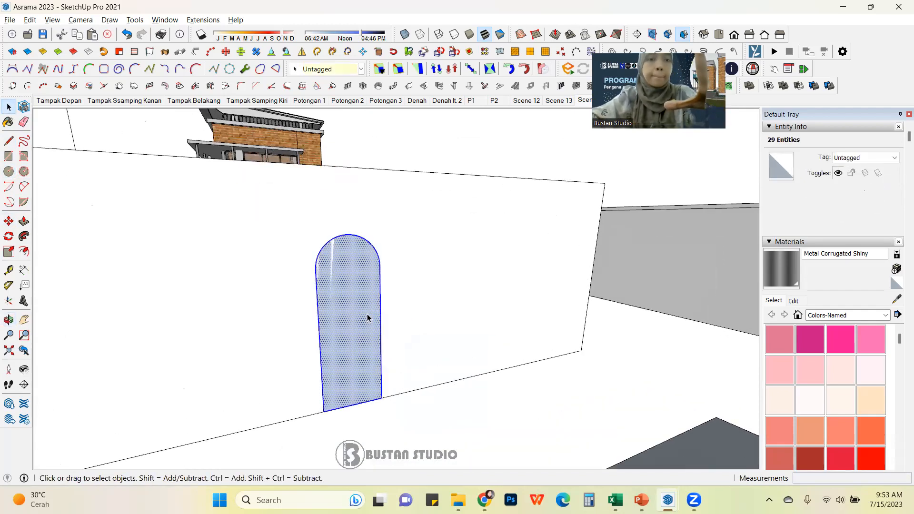
{"action": "key", "text": "g"}
{"action": "middle_click_drag", "start_coordinate": [368, 313], "coordinate": [424, 350]}
{"action": "scroll", "coordinate": [425, 350], "scroll_direction": "up", "scroll_amount": 3}
{"action": "left_click", "coordinate": [267, 313]}
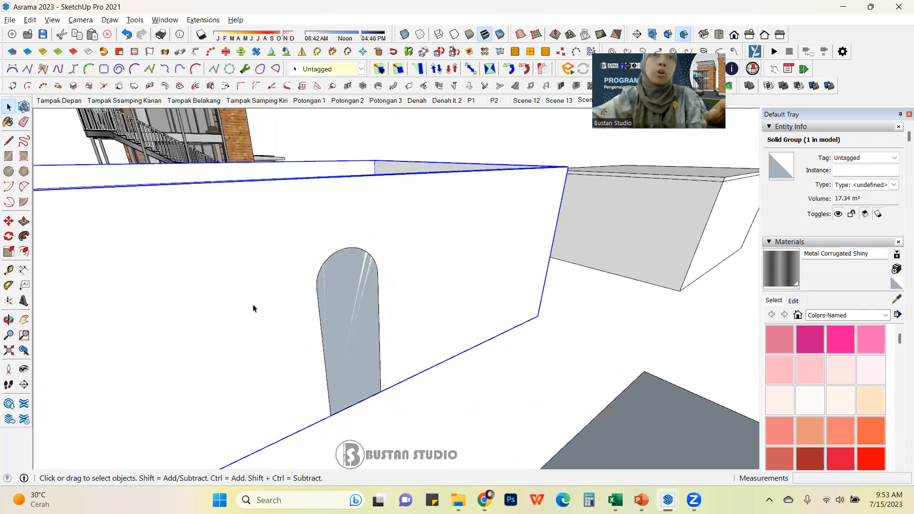
{"action": "scroll", "coordinate": [473, 245], "scroll_direction": "down", "scroll_amount": 3}
{"action": "middle_click_drag", "start_coordinate": [473, 245], "coordinate": [217, 234]}
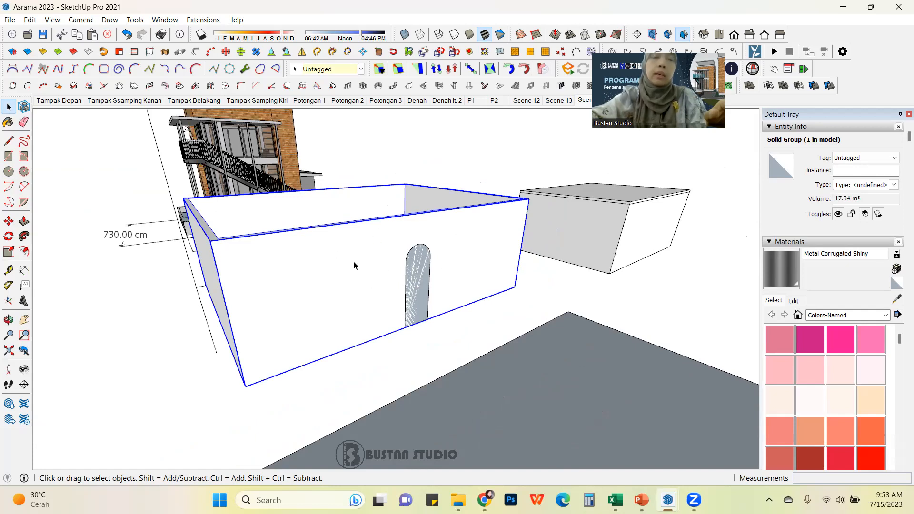
{"action": "scroll", "coordinate": [400, 280], "scroll_direction": "up", "scroll_amount": 2}
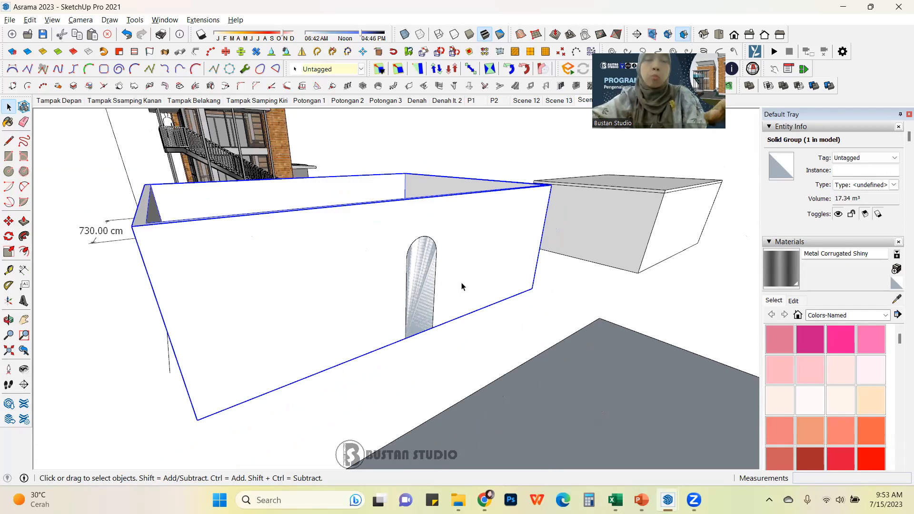
{"action": "key", "text": "m"}
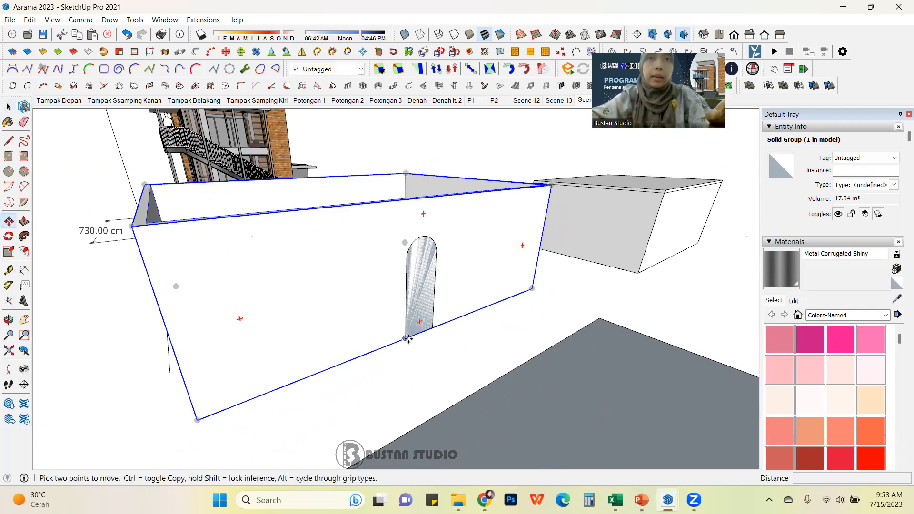
{"action": "middle_click_drag", "start_coordinate": [407, 339], "coordinate": [431, 325]}
{"action": "scroll", "coordinate": [419, 327], "scroll_direction": "up", "scroll_amount": 3}
{"action": "scroll", "coordinate": [420, 327], "scroll_direction": "down", "scroll_amount": 2}
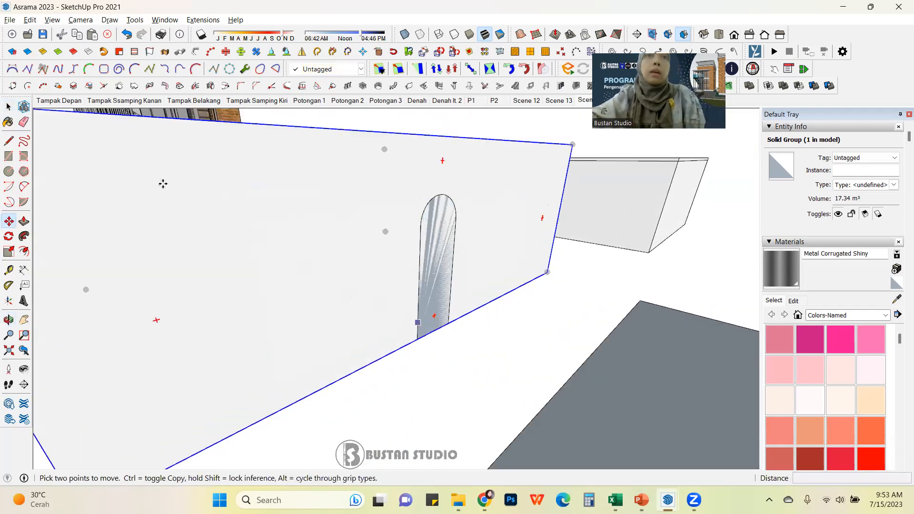
{"action": "left_click", "coordinate": [9, 108]}
{"action": "scroll", "coordinate": [412, 333], "scroll_direction": "down", "scroll_amount": 2}
{"action": "left_click", "coordinate": [500, 346]}
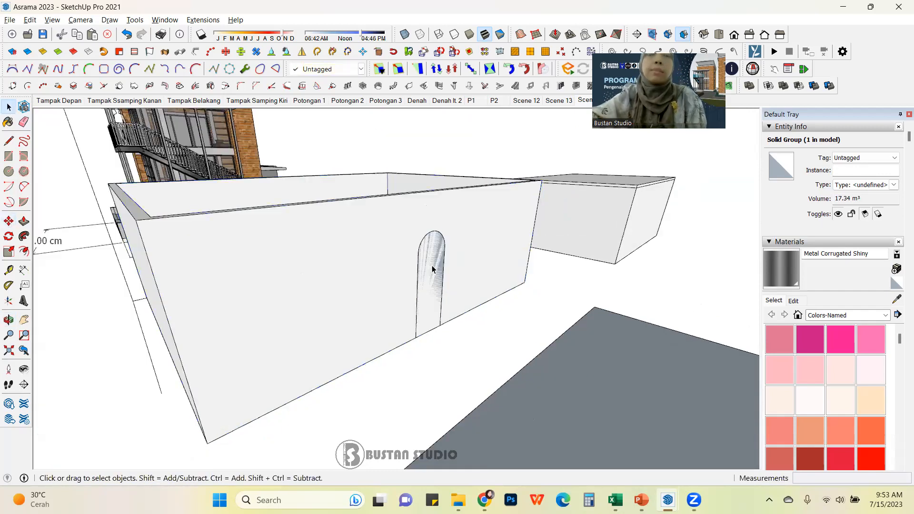
Step: Cut the arched opening group and paste it in place inside the block's group
{"action": "middle_click_drag", "start_coordinate": [432, 269], "coordinate": [400, 291]}
{"action": "left_click", "coordinate": [438, 279]}
{"action": "scroll", "coordinate": [437, 275], "scroll_direction": "down", "scroll_amount": 2}
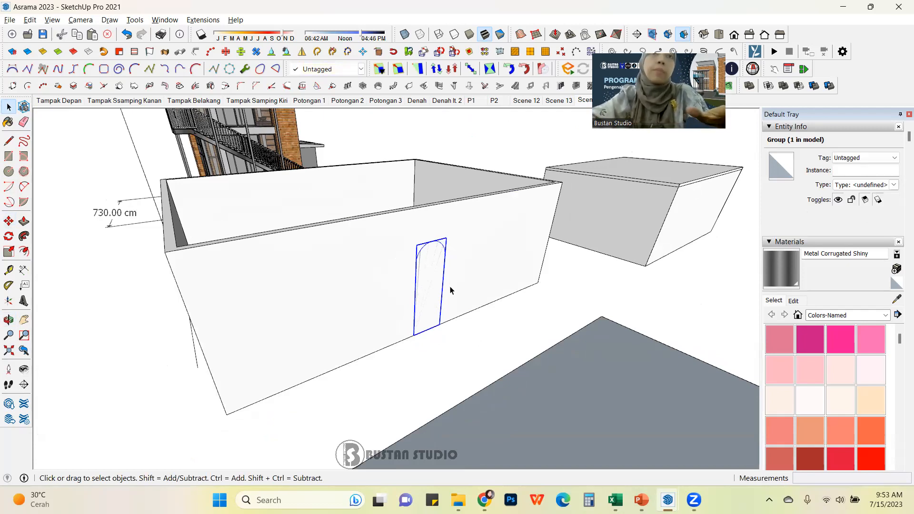
{"action": "key", "text": "Delete"}
{"action": "left_click", "coordinate": [464, 236]}
{"action": "double_click", "coordinate": [464, 238]}
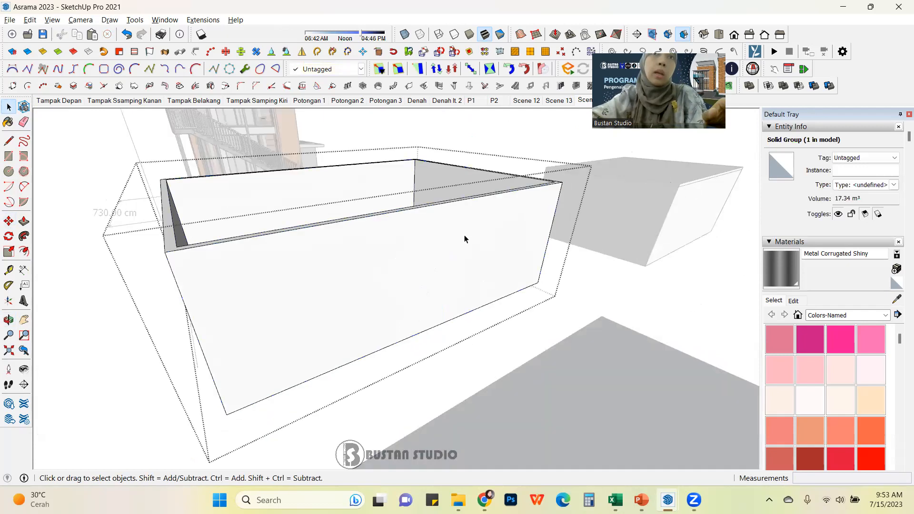
{"action": "triple_click", "coordinate": [465, 239]}
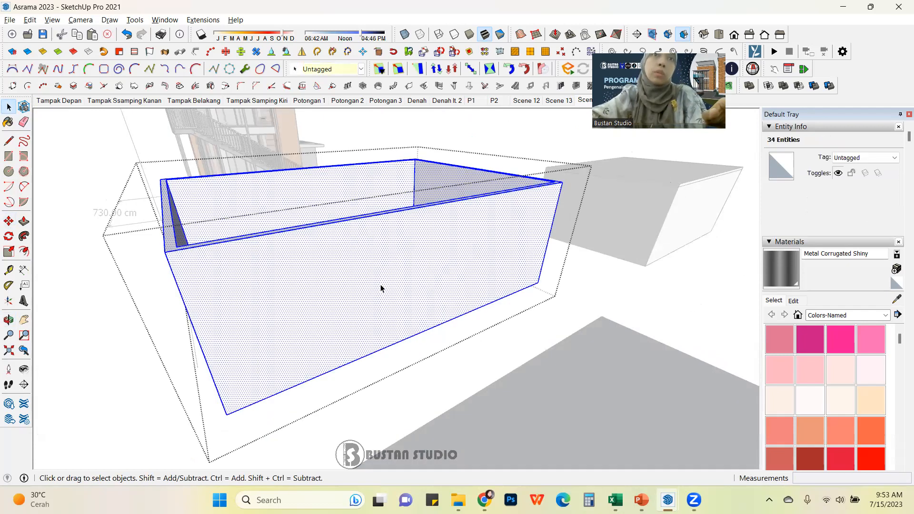
{"action": "left_click", "coordinate": [31, 21]}
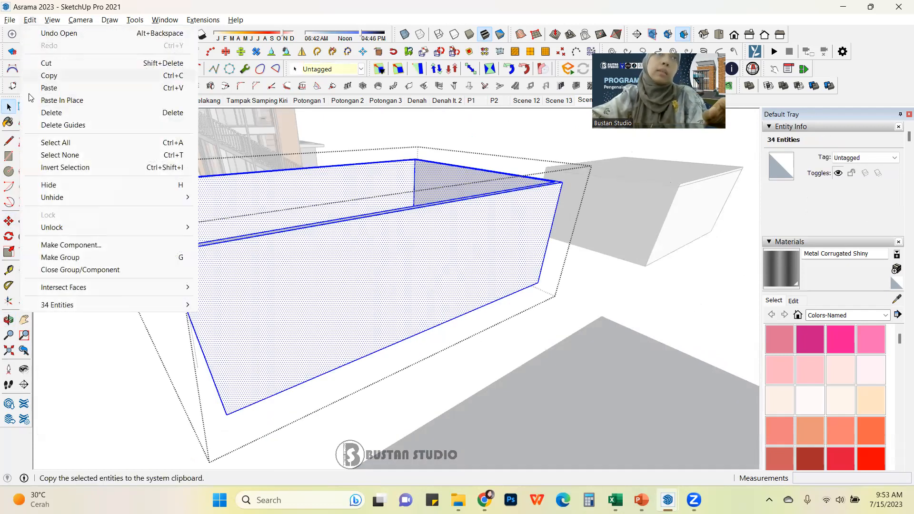
{"action": "left_click", "coordinate": [66, 100]}
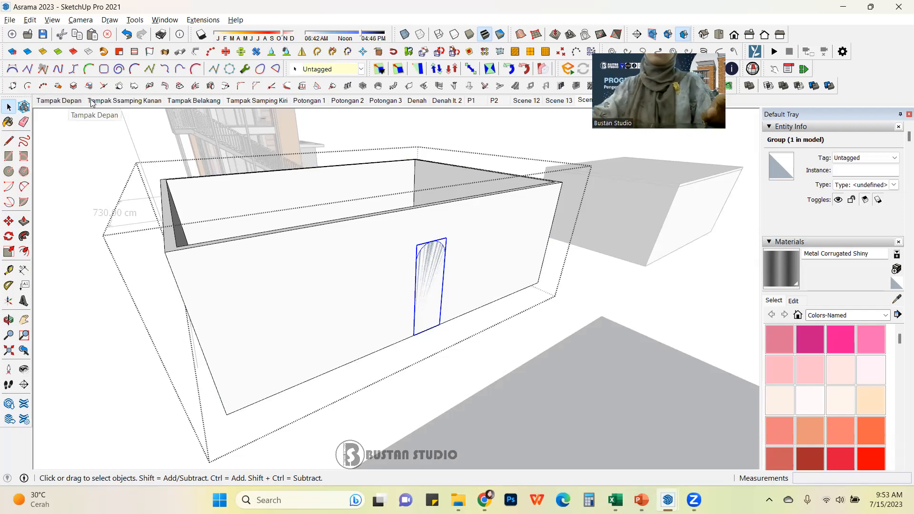
Step: Explode the pasted arch group onto the block's wall
{"action": "right_click", "coordinate": [442, 259]}
{"action": "left_click", "coordinate": [483, 231]}
{"action": "left_click", "coordinate": [494, 244]}
{"action": "scroll", "coordinate": [494, 244], "scroll_direction": "up", "scroll_amount": 1}
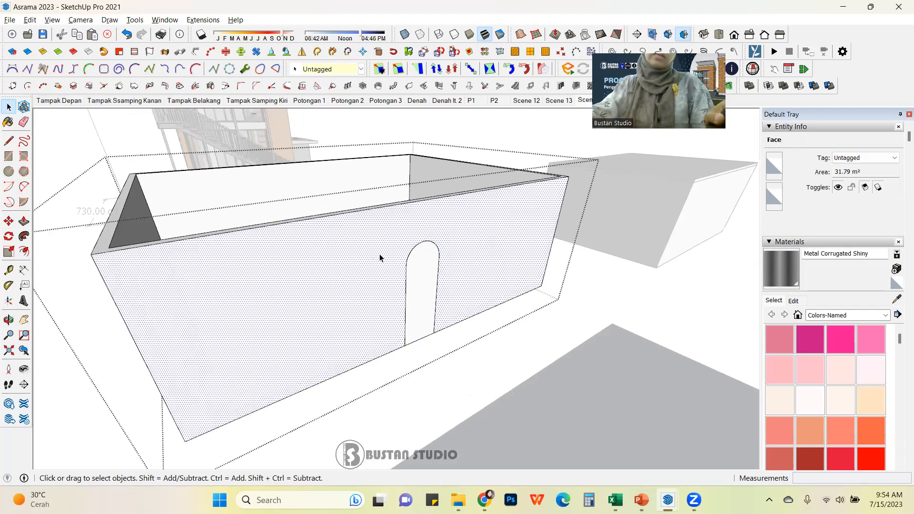
Step: Push the arched face 15 cm into the block's wall and undo the push
{"action": "left_click", "coordinate": [424, 274]}
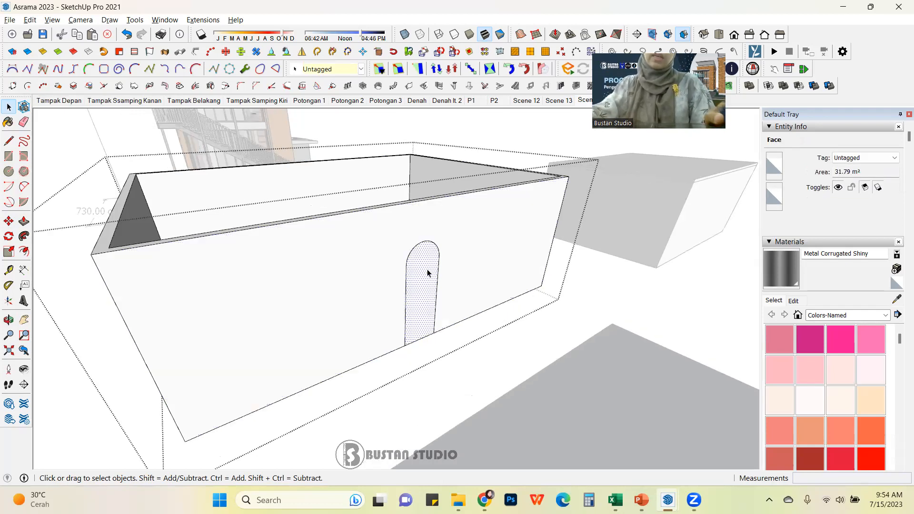
{"action": "left_click", "coordinate": [473, 250]}
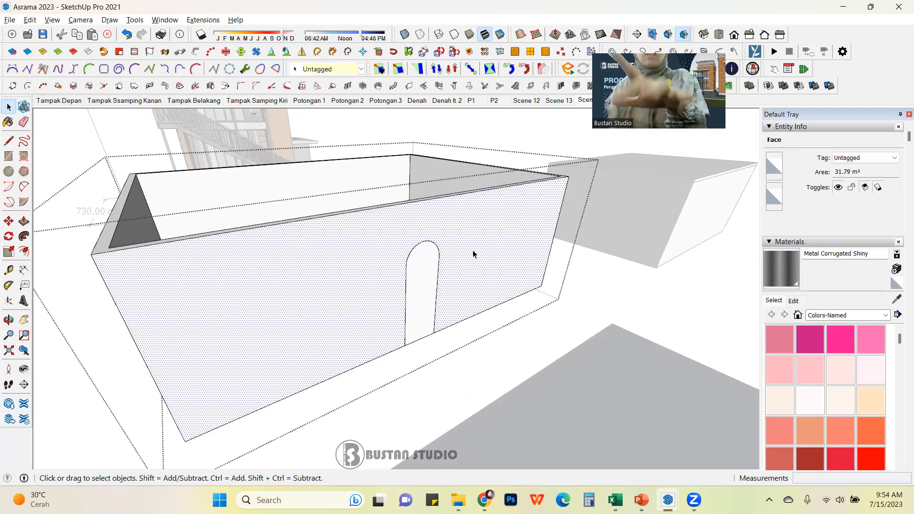
{"action": "key", "text": "p"}
{"action": "key", "text": "Escape"}
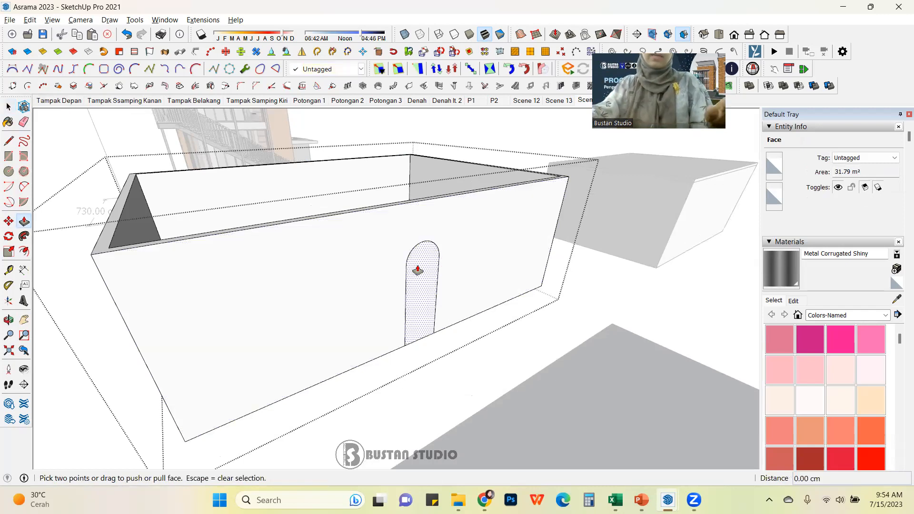
{"action": "left_click", "coordinate": [431, 266]}
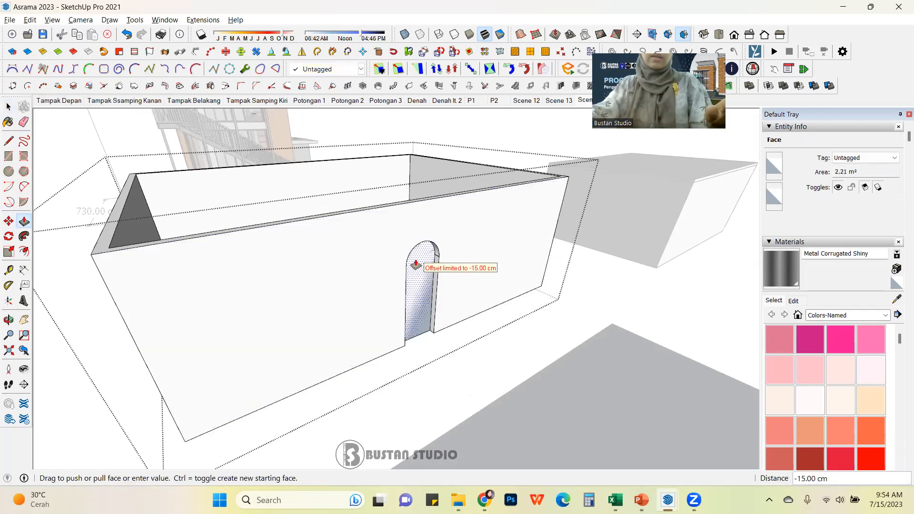
{"action": "left_click", "coordinate": [419, 266]}
{"action": "key", "text": "space"}
{"action": "middle_click_drag", "start_coordinate": [653, 306], "coordinate": [350, 353]}
{"action": "scroll", "coordinate": [476, 338], "scroll_direction": "up", "scroll_amount": 3}
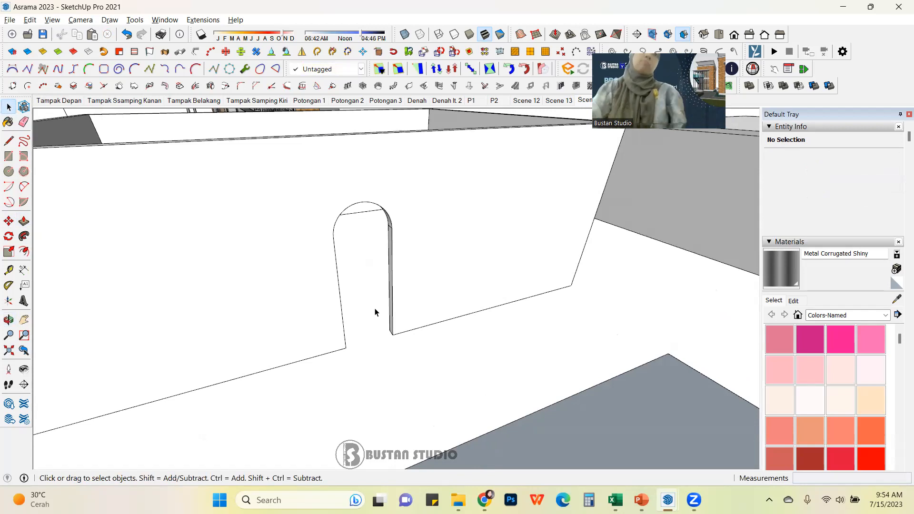
{"action": "middle_click_drag", "start_coordinate": [410, 247], "coordinate": [424, 293]}
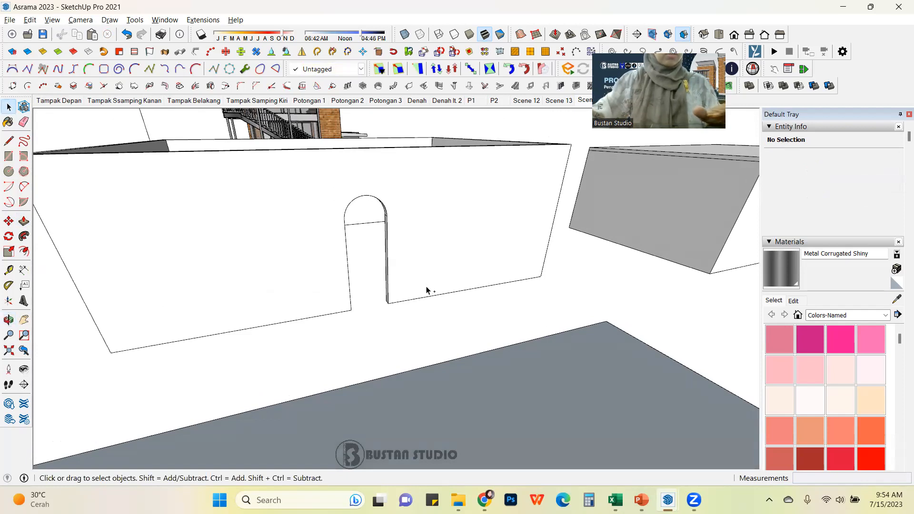
{"action": "key", "text": "ctrl+z"}
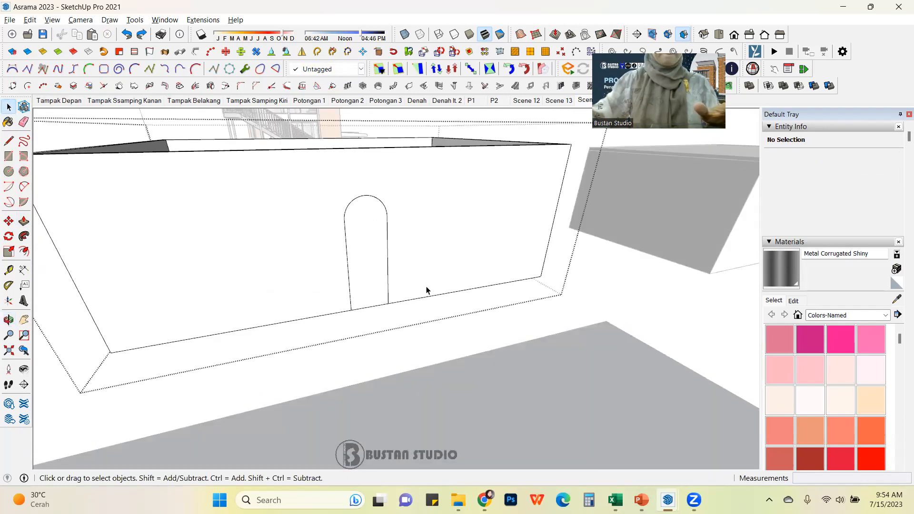
Step: Push the arched opening's face 15 cm into the block's wall
{"action": "middle_click_drag", "start_coordinate": [402, 233], "coordinate": [390, 277]}
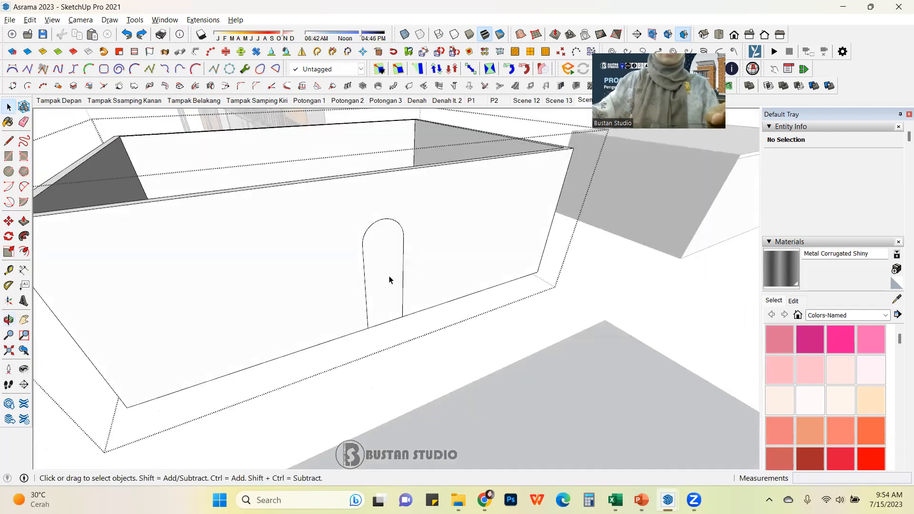
{"action": "scroll", "coordinate": [390, 276], "scroll_direction": "up", "scroll_amount": 2}
{"action": "scroll", "coordinate": [389, 272], "scroll_direction": "up", "scroll_amount": 2}
{"action": "left_click", "coordinate": [384, 254]}
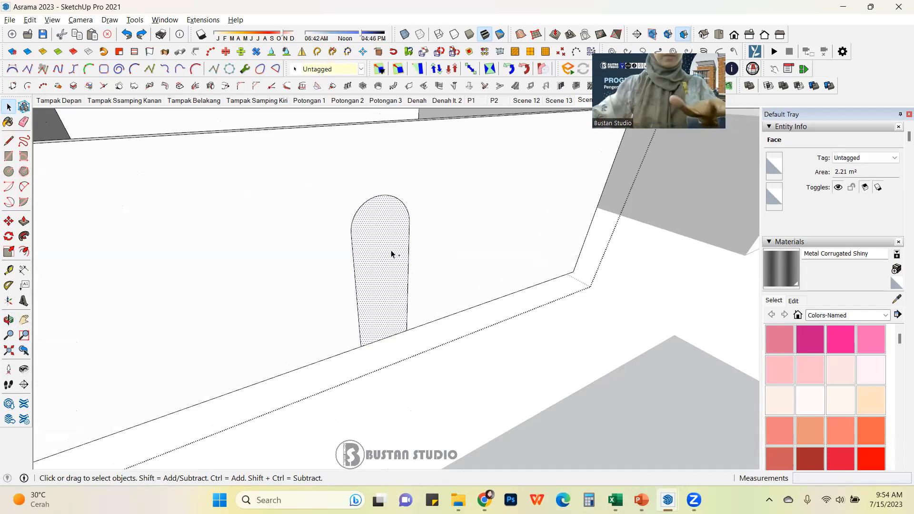
{"action": "key", "text": "Delete"}
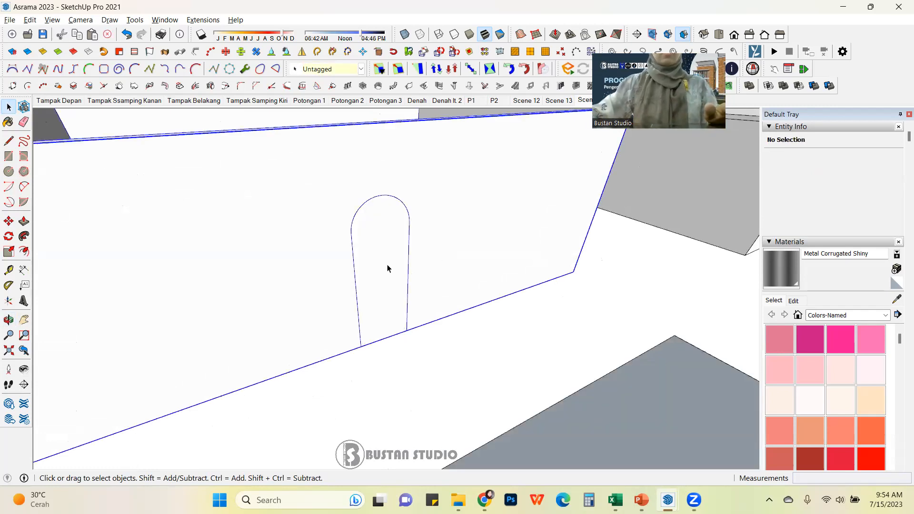
{"action": "triple_click", "coordinate": [387, 266]}
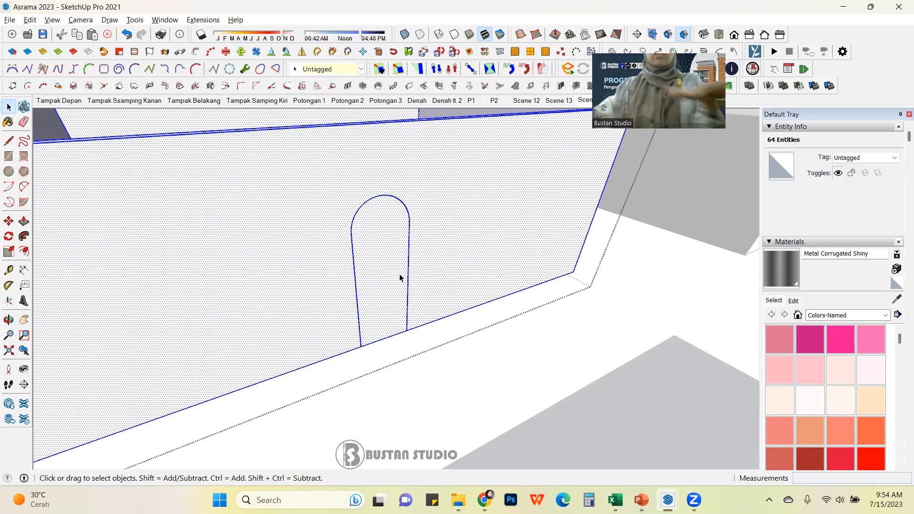
{"action": "left_click", "coordinate": [400, 278]}
{"action": "key", "text": "p"}
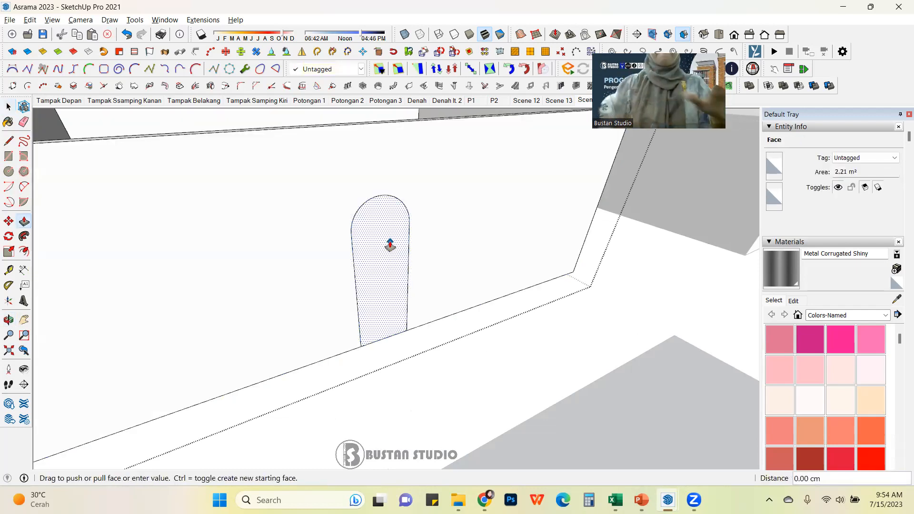
{"action": "left_click", "coordinate": [391, 246]}
{"action": "left_click", "coordinate": [389, 237]}
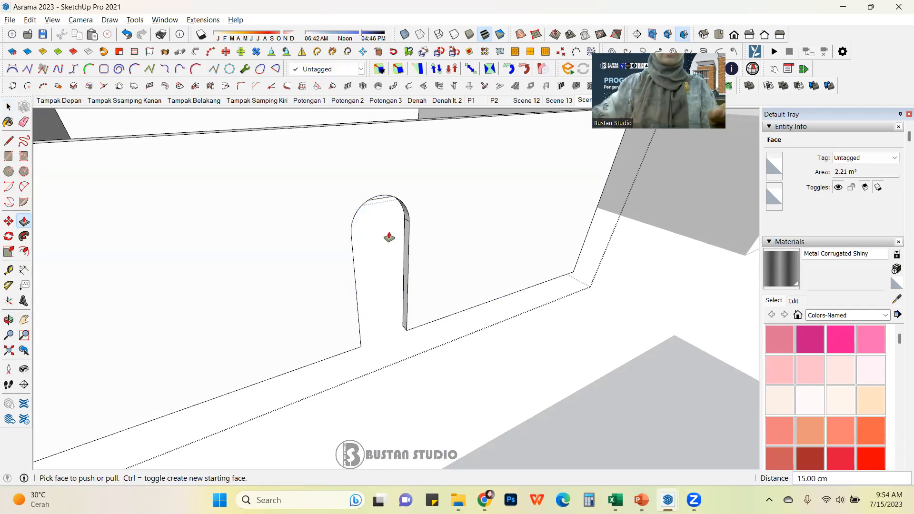
{"action": "left_click", "coordinate": [9, 107]}
{"action": "left_click", "coordinate": [522, 383]}
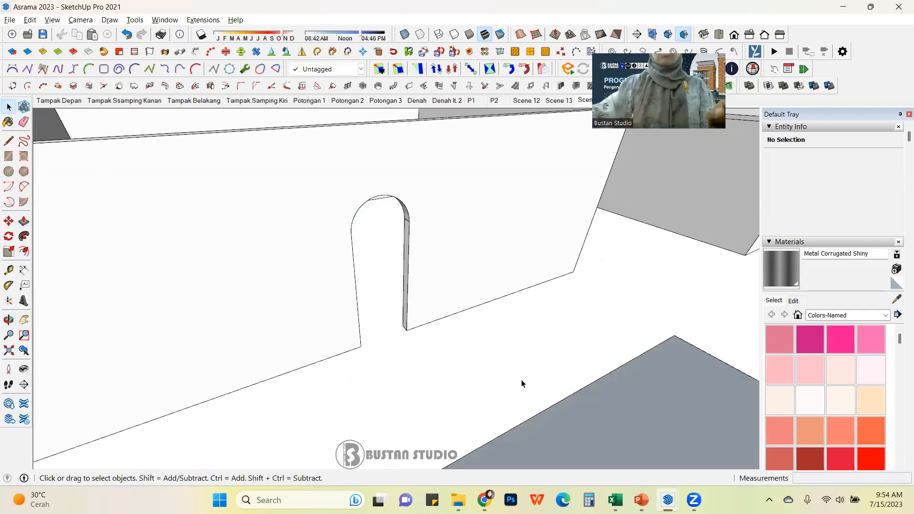
Step: Paste the arch shape in place over the recessed opening and make it a group
{"action": "left_click", "coordinate": [30, 20]}
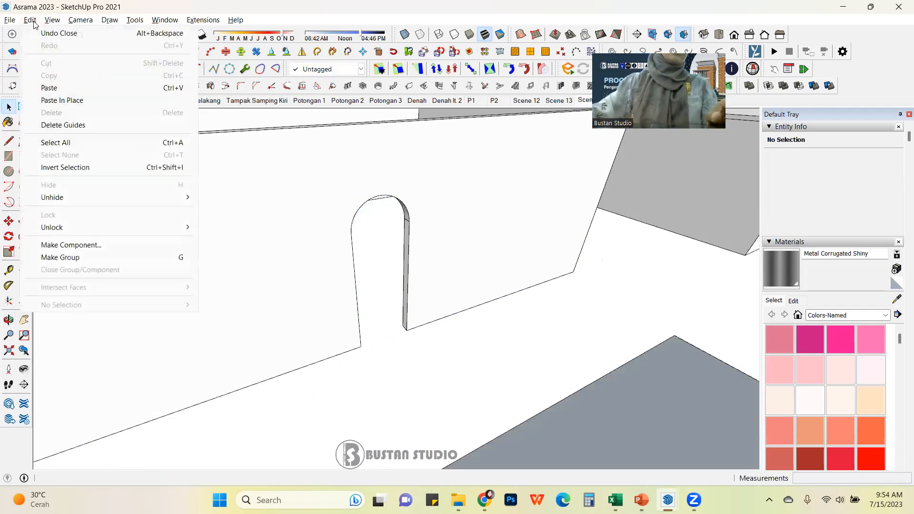
{"action": "left_click", "coordinate": [50, 89]}
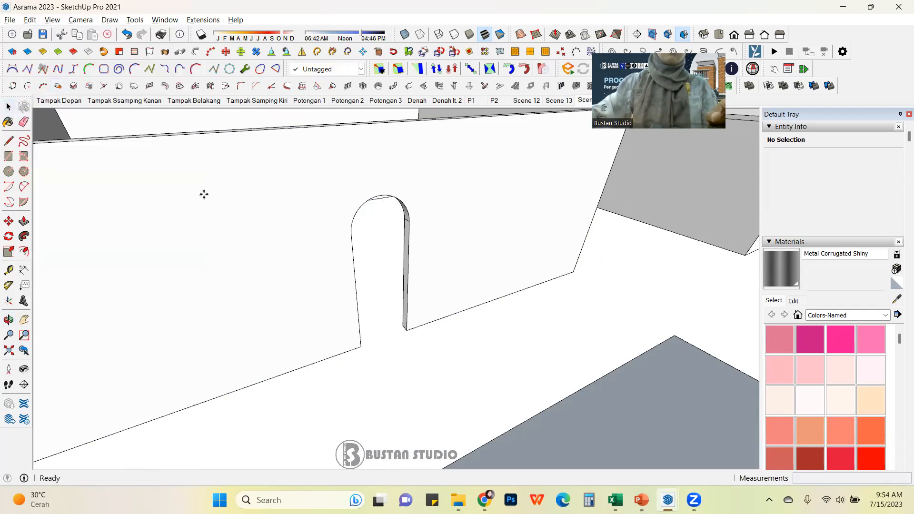
{"action": "key", "text": "Escape"}
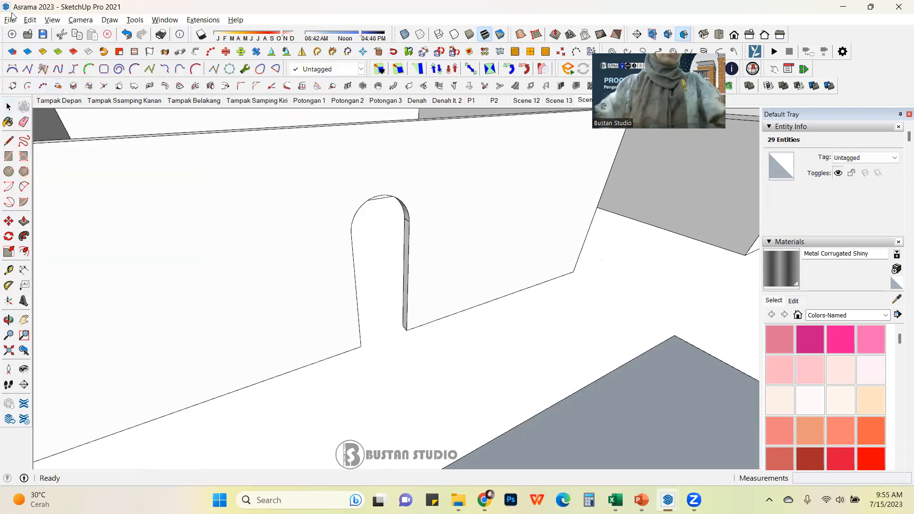
{"action": "left_click", "coordinate": [10, 20]}
{"action": "mouse_move", "coordinate": [30, 19]}
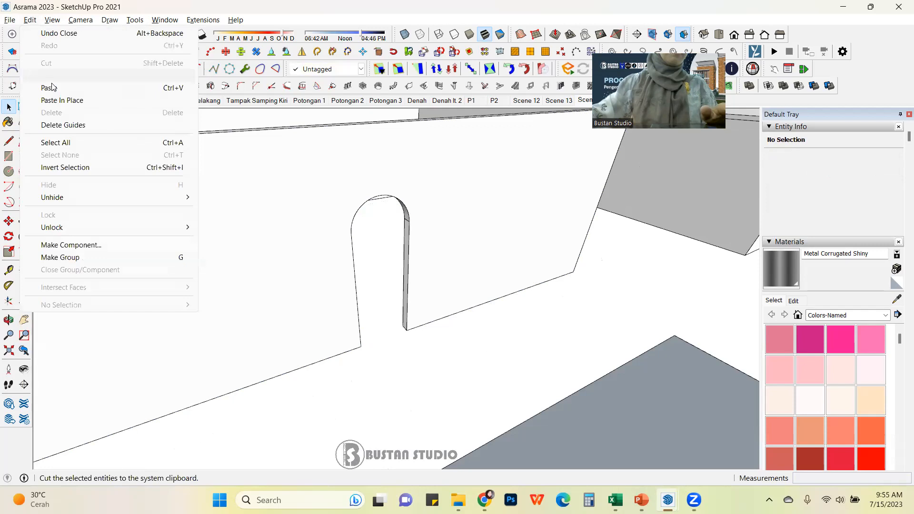
{"action": "left_click", "coordinate": [63, 101]}
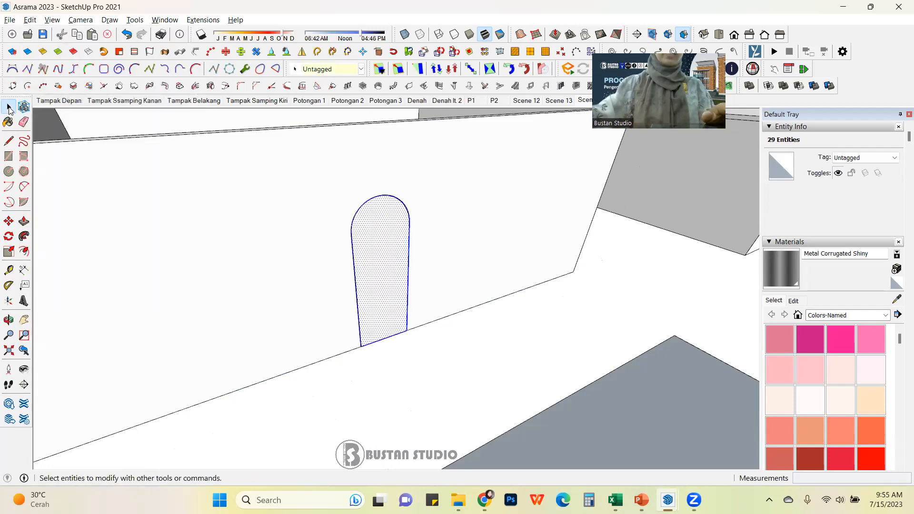
{"action": "middle_click_drag", "start_coordinate": [414, 307], "coordinate": [435, 312]}
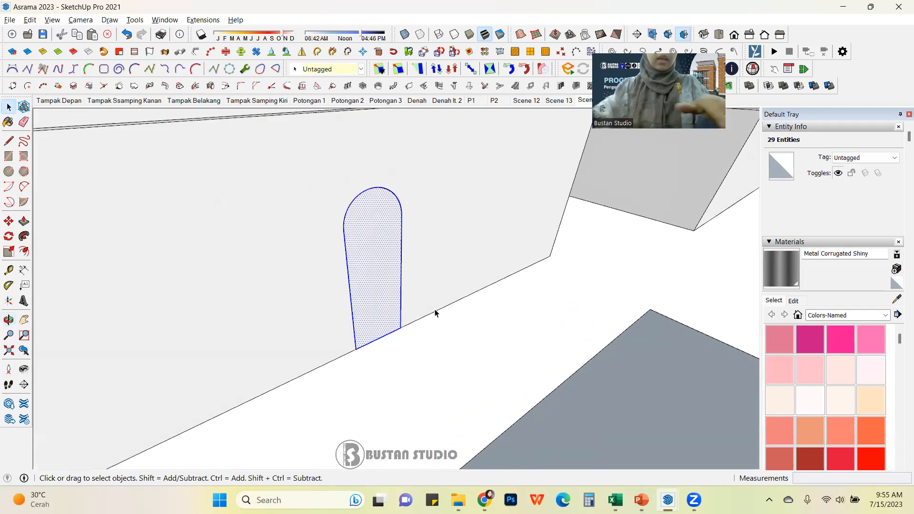
{"action": "scroll", "coordinate": [435, 313], "scroll_direction": "up", "scroll_amount": 1}
{"action": "key", "text": "ctrl+g"}
Step: Inside the new arch group, offset the arch outline 5 cm inward
{"action": "scroll", "coordinate": [408, 290], "scroll_direction": "down", "scroll_amount": 3}
{"action": "middle_click_drag", "start_coordinate": [381, 274], "coordinate": [453, 261]}
{"action": "scroll", "coordinate": [451, 262], "scroll_direction": "up", "scroll_amount": 3}
{"action": "middle_click_drag", "start_coordinate": [355, 260], "coordinate": [283, 268]}
{"action": "scroll", "coordinate": [284, 271], "scroll_direction": "down", "scroll_amount": 3}
{"action": "middle_click_drag", "start_coordinate": [381, 267], "coordinate": [361, 270]}
{"action": "scroll", "coordinate": [291, 260], "scroll_direction": "up", "scroll_amount": 2}
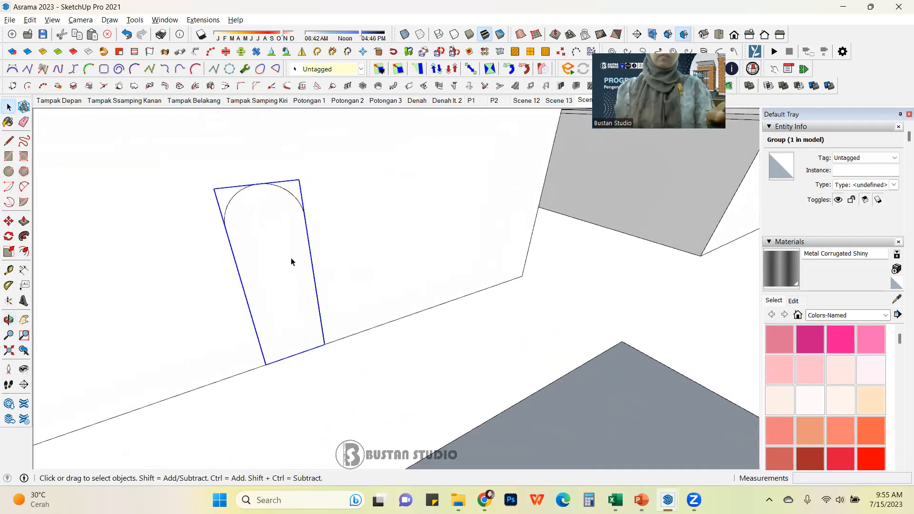
{"action": "scroll", "coordinate": [243, 231], "scroll_direction": "up", "scroll_amount": 2}
{"action": "double_click", "coordinate": [247, 231]}
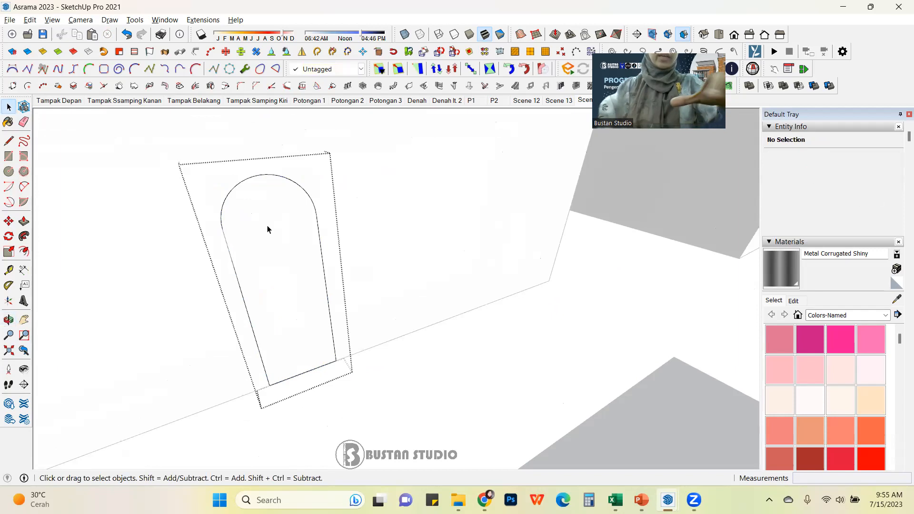
{"action": "middle_click_drag", "start_coordinate": [275, 231], "coordinate": [286, 211]}
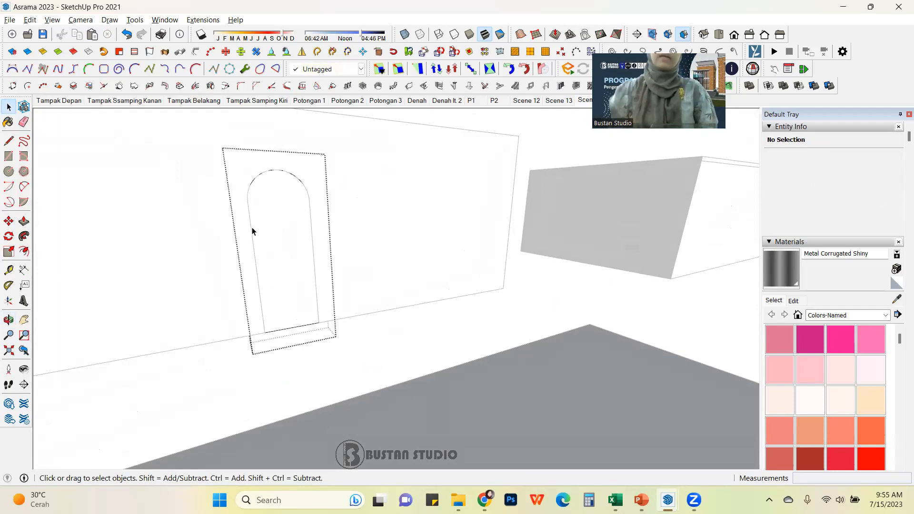
{"action": "left_click", "coordinate": [27, 254]}
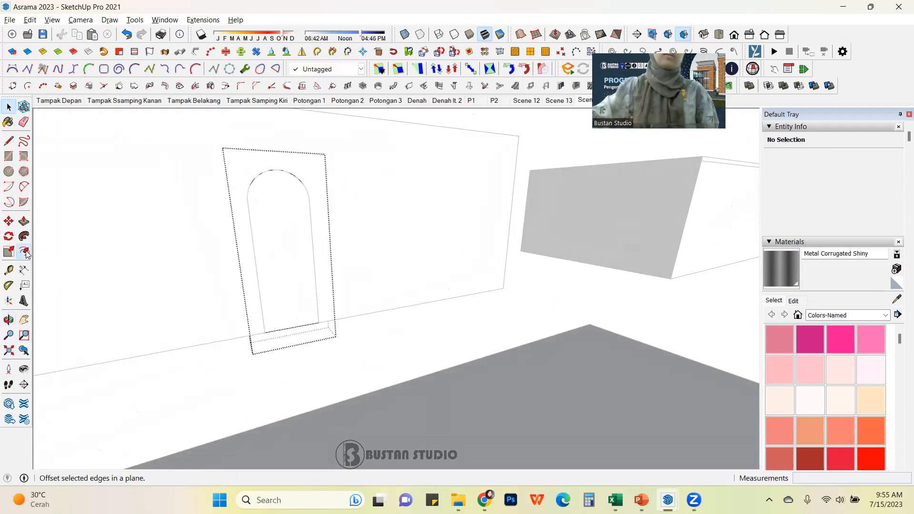
{"action": "scroll", "coordinate": [362, 251], "scroll_direction": "up", "scroll_amount": 2}
{"action": "left_click", "coordinate": [199, 232]}
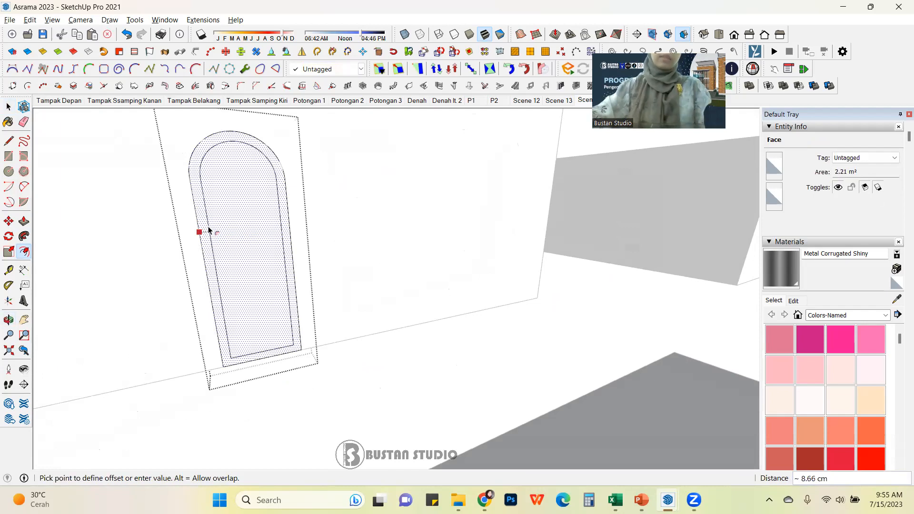
{"action": "key", "text": "Escape"}
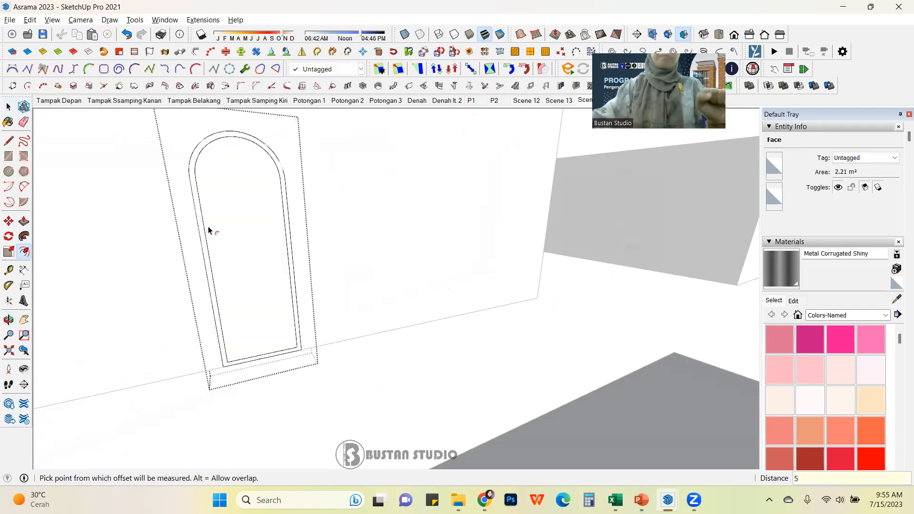
{"action": "key", "text": "Escape"}
{"action": "key", "text": "space"}
Step: Delete the inner arch face so only the 5 cm frame remains
{"action": "scroll", "coordinate": [258, 223], "scroll_direction": "up", "scroll_amount": 1}
{"action": "scroll", "coordinate": [258, 223], "scroll_direction": "up", "scroll_amount": 1}
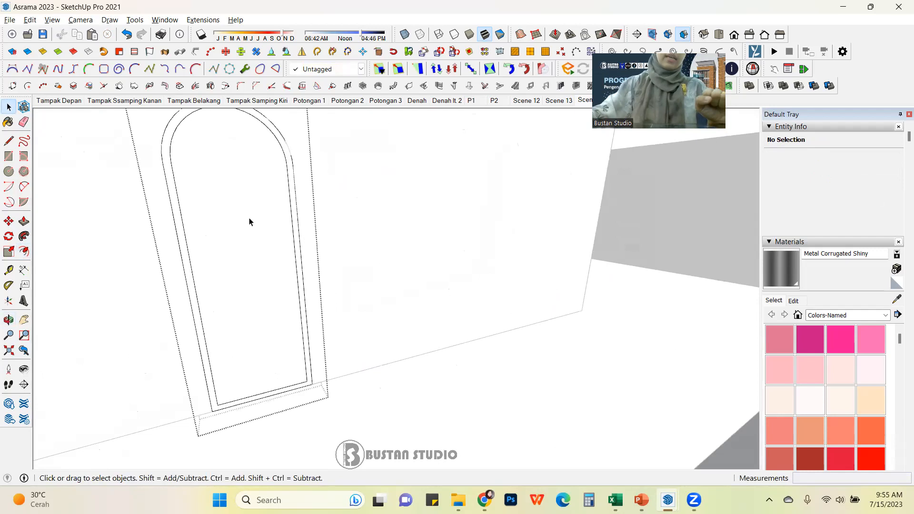
{"action": "left_click", "coordinate": [250, 221]}
{"action": "key", "text": "Delete"}
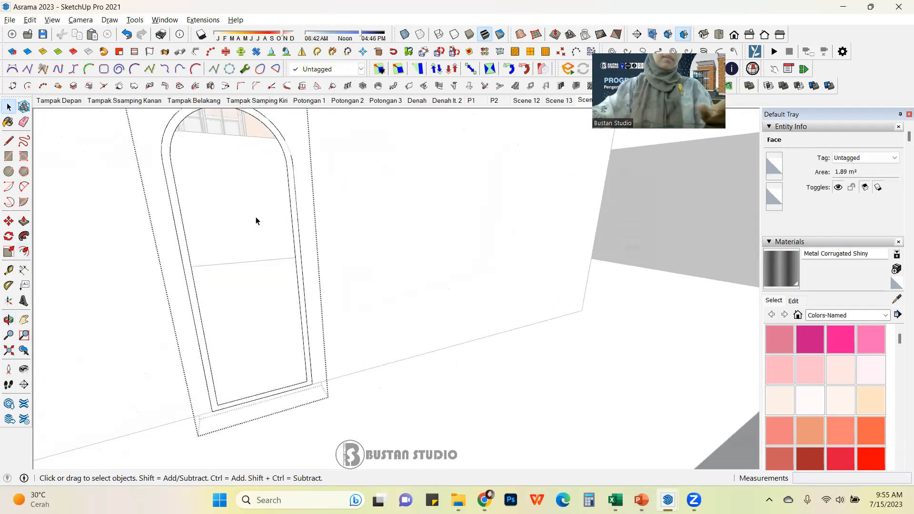
{"action": "scroll", "coordinate": [399, 272], "scroll_direction": "down", "scroll_amount": 3}
{"action": "left_click", "coordinate": [485, 325]}
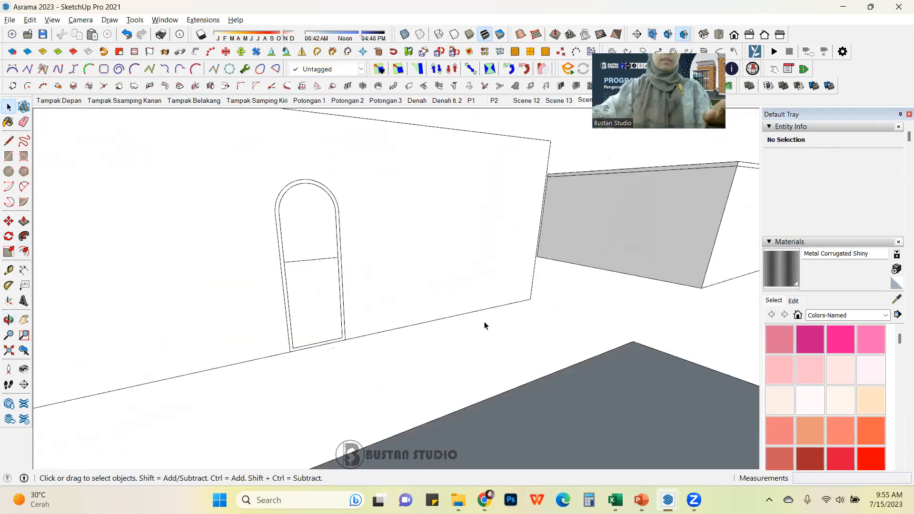
Step: Paste the arch shape in place again inside the frame and make it a group
{"action": "left_click", "coordinate": [30, 20]}
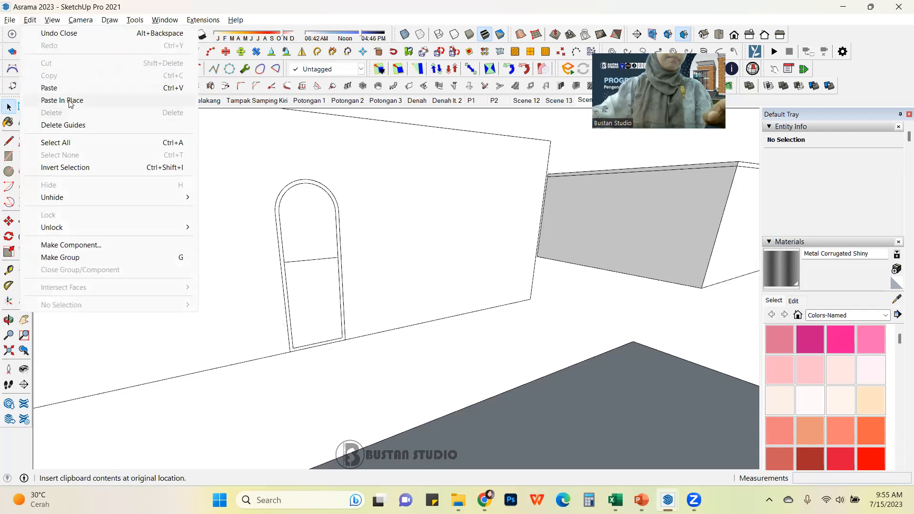
{"action": "left_click", "coordinate": [71, 101]}
{"action": "scroll", "coordinate": [292, 286], "scroll_direction": "up", "scroll_amount": 2}
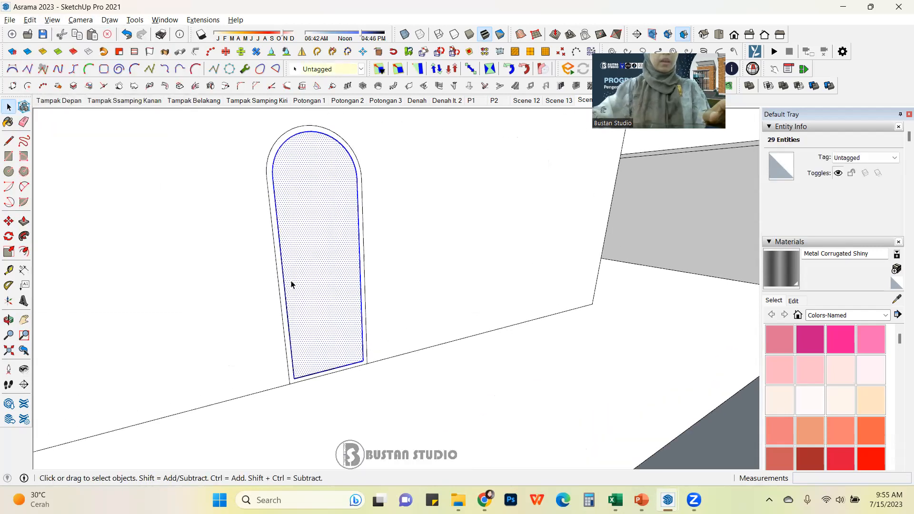
{"action": "key", "text": "g"}
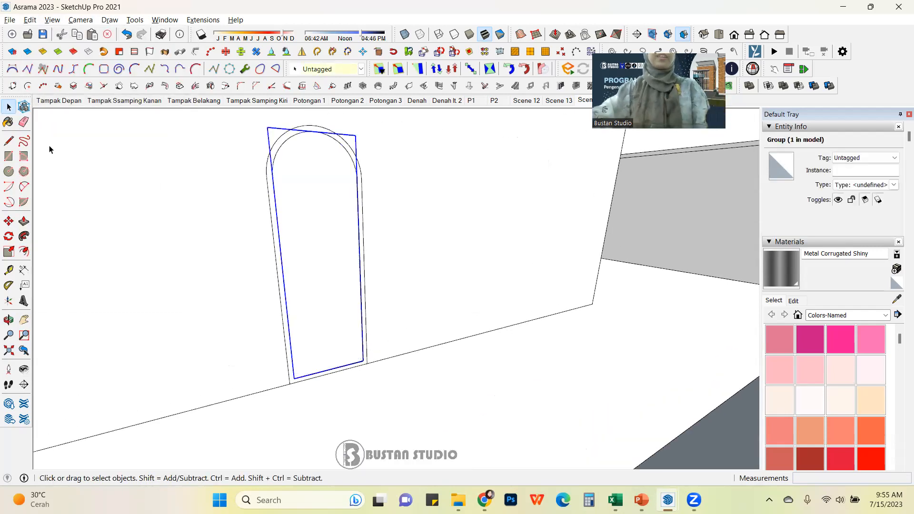
{"action": "left_click", "coordinate": [491, 279]}
{"action": "scroll", "coordinate": [493, 285], "scroll_direction": "down", "scroll_amount": 5}
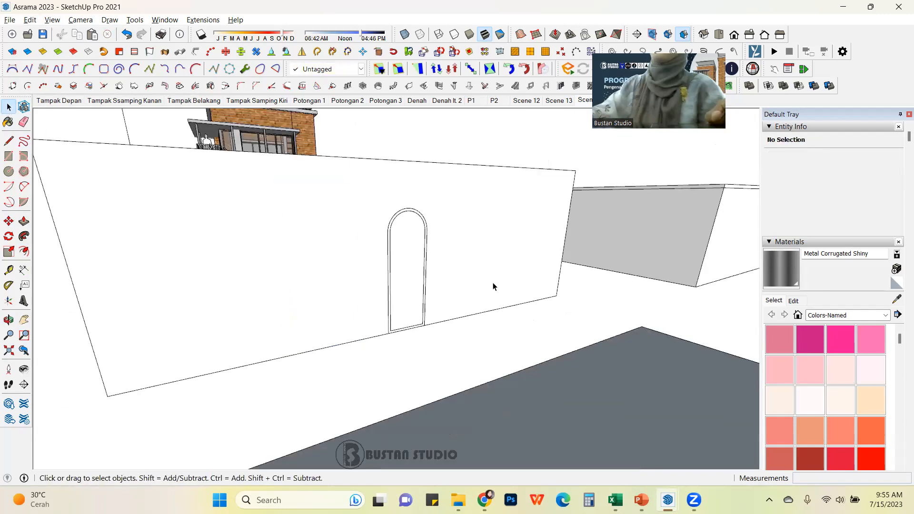
{"action": "middle_click_drag", "start_coordinate": [465, 310], "coordinate": [506, 423]}
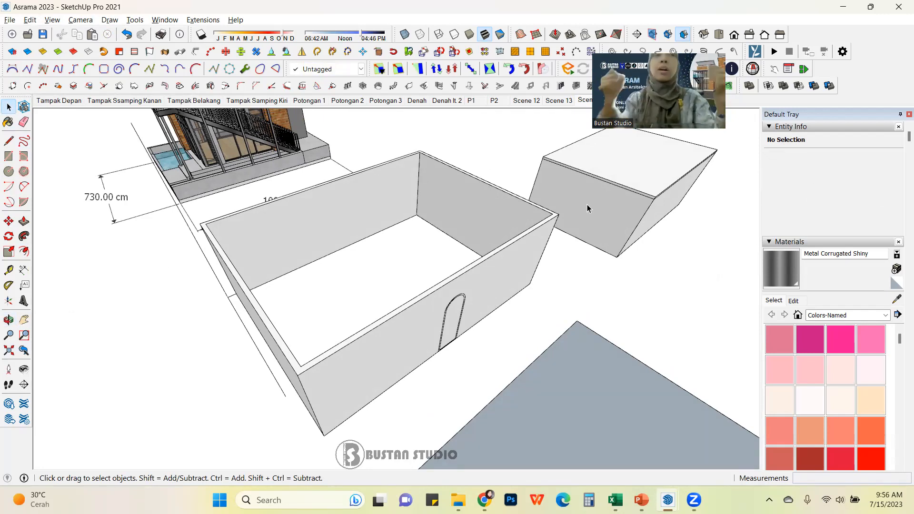
{"action": "middle_click_drag", "start_coordinate": [510, 327], "coordinate": [419, 266]}
{"action": "scroll", "coordinate": [456, 272], "scroll_direction": "up", "scroll_amount": 3}
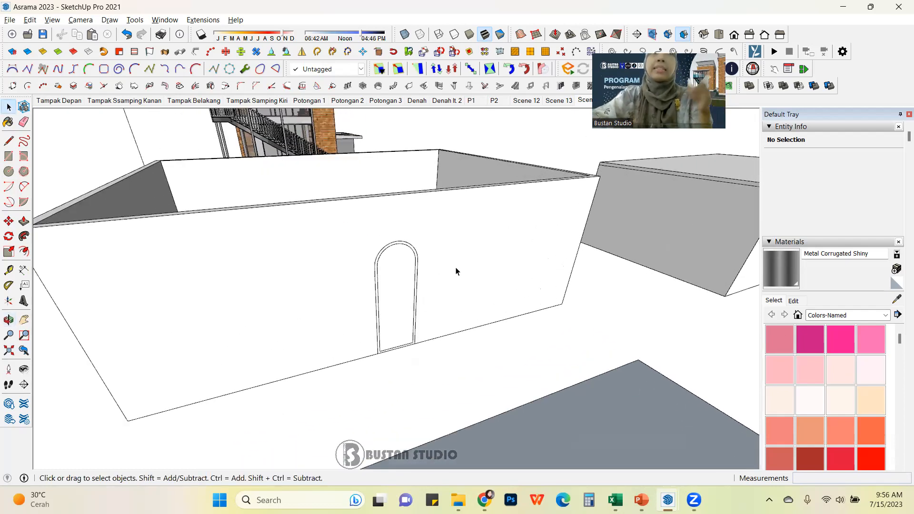
Step: Enter the inner arch group and push the arch face 20 cm into the wall
{"action": "scroll", "coordinate": [453, 272], "scroll_direction": "up", "scroll_amount": 5}
{"action": "left_click", "coordinate": [432, 244]}
{"action": "left_click", "coordinate": [441, 246]}
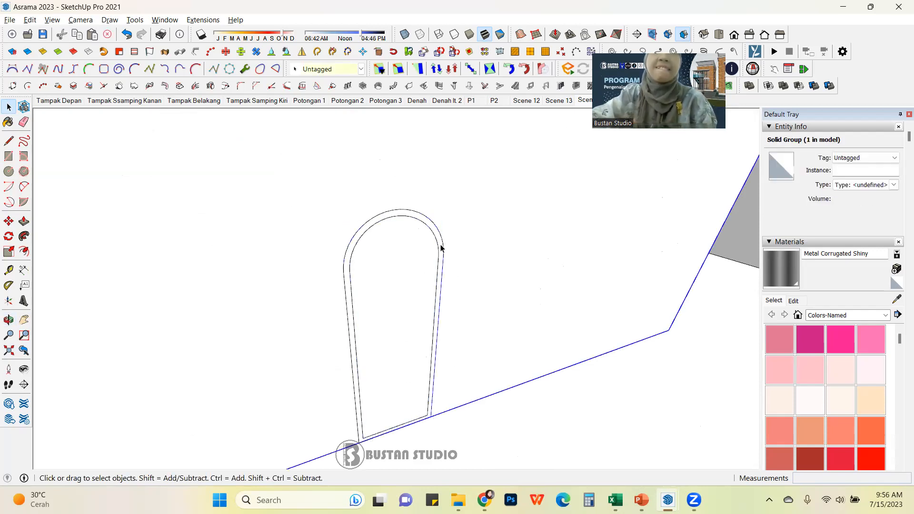
{"action": "scroll", "coordinate": [438, 233], "scroll_direction": "up", "scroll_amount": 1}
{"action": "double_click", "coordinate": [436, 233]}
{"action": "key", "text": "p"}
{"action": "left_click", "coordinate": [431, 237]}
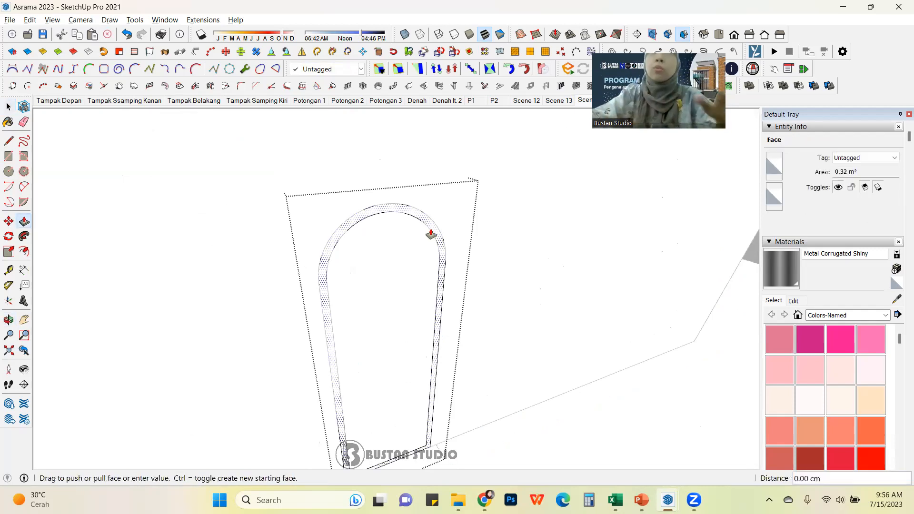
{"action": "middle_click_drag", "start_coordinate": [395, 290], "coordinate": [369, 272]}
{"action": "left_click", "coordinate": [386, 300]}
{"action": "scroll", "coordinate": [419, 300], "scroll_direction": "up", "scroll_amount": 1}
{"action": "left_click", "coordinate": [409, 296]}
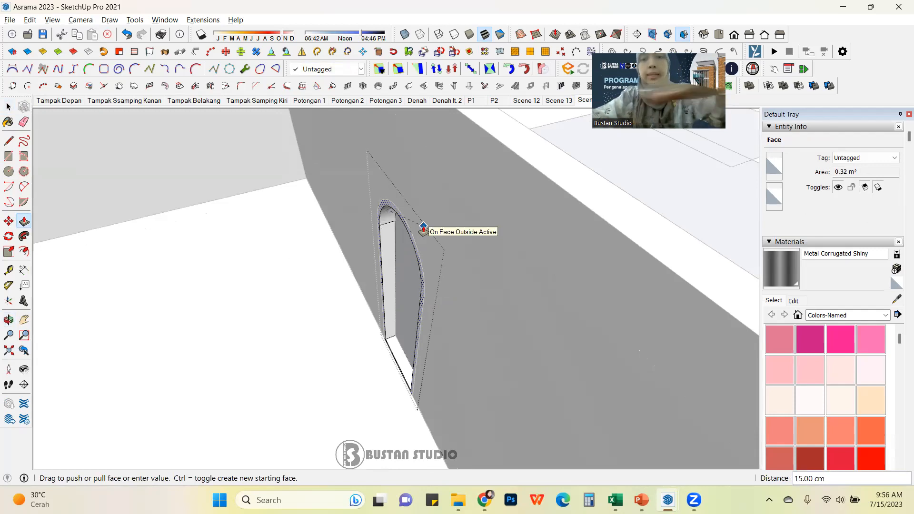
{"action": "type", "text": "20"}
{"action": "key", "text": "Return"}
{"action": "key", "text": "space"}
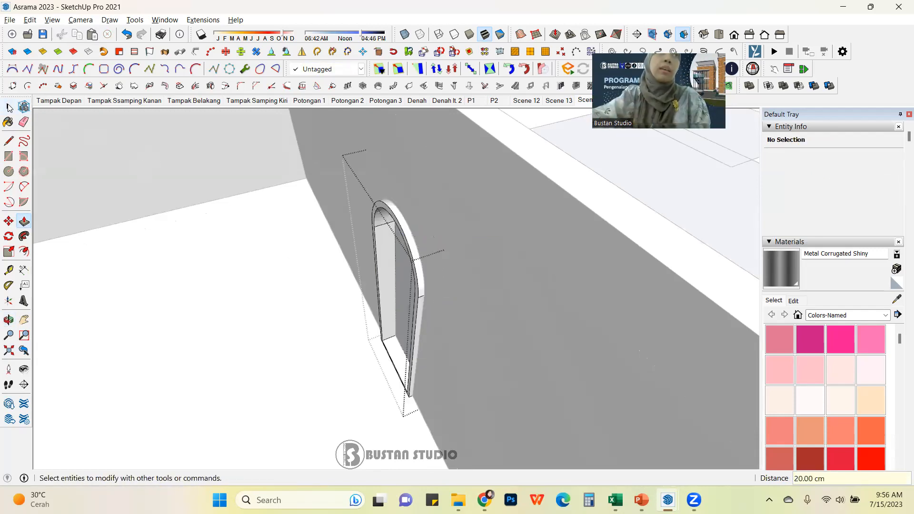
Step: Select the inner arch group inside the framed opening
{"action": "middle_click_drag", "start_coordinate": [205, 271], "coordinate": [460, 290]}
{"action": "middle_click_drag", "start_coordinate": [387, 267], "coordinate": [421, 239]}
{"action": "left_click", "coordinate": [421, 239]}
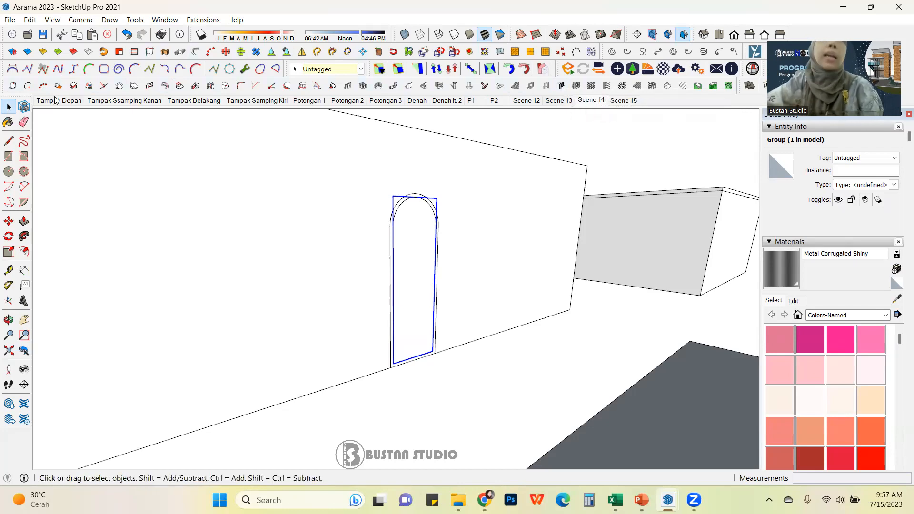
{"action": "left_click_drag", "start_coordinate": [386, 84], "coordinate": [441, 165]}
{"action": "mouse_move", "coordinate": [561, 148]}
{"action": "left_mouse_down"}
{"action": "mouse_move", "coordinate": [515, 101]}
{"action": "mouse_move", "coordinate": [517, 150]}
{"action": "left_mouse_up"}
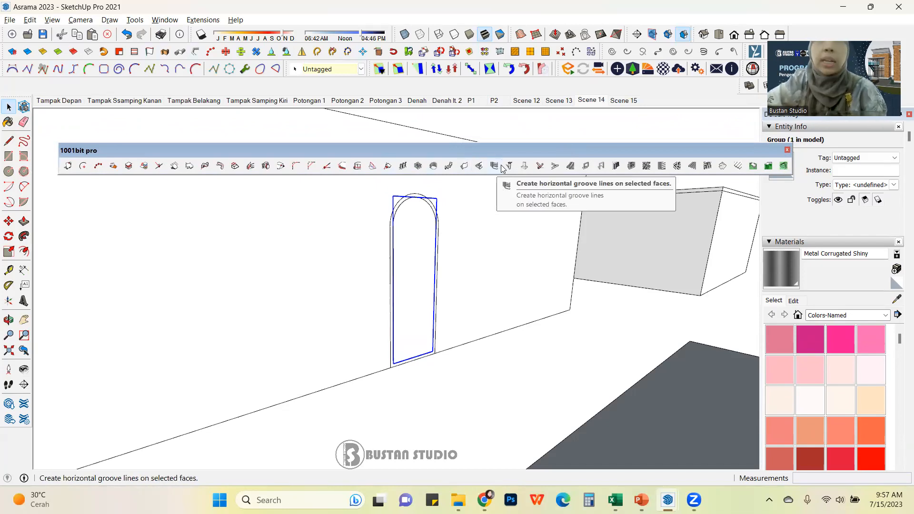
{"action": "left_click_drag", "start_coordinate": [506, 156], "coordinate": [448, 77]}
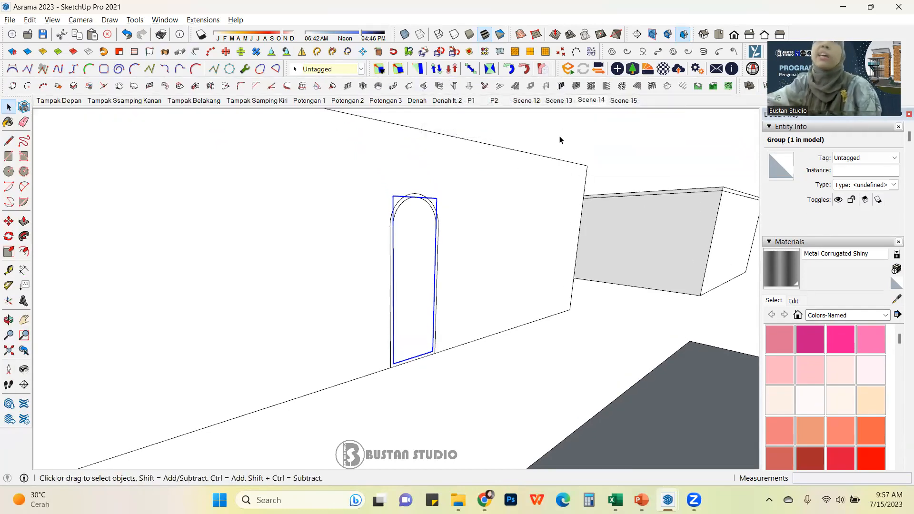
Step: Open and close the Create Screens dialog, then save the model
{"action": "left_click", "coordinate": [592, 87]}
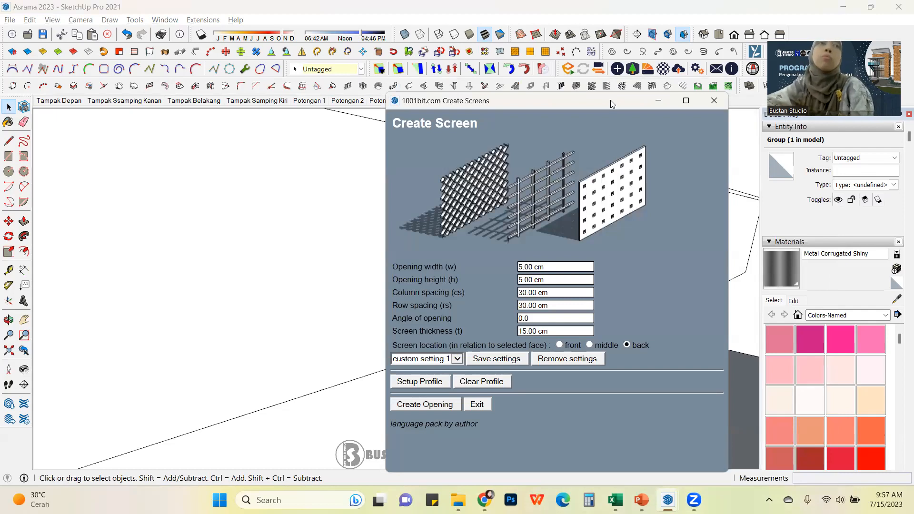
{"action": "left_click_drag", "start_coordinate": [611, 100], "coordinate": [276, 61]}
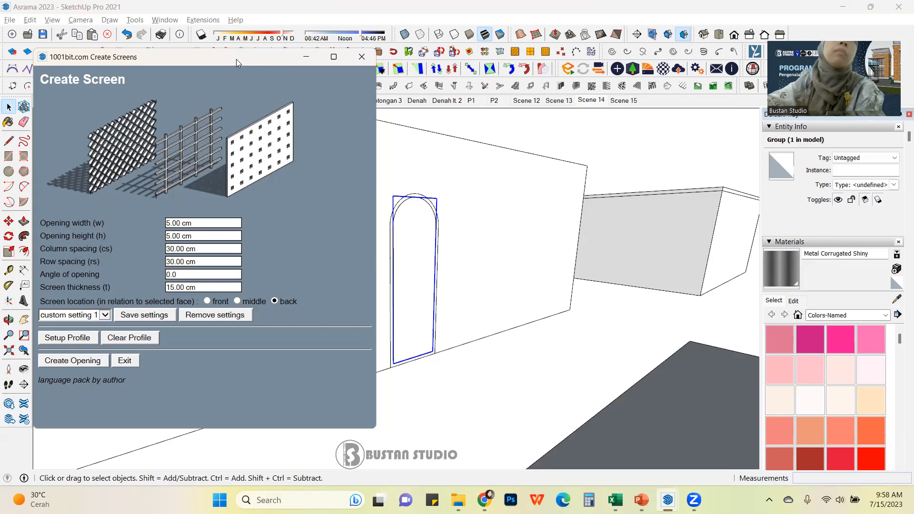
{"action": "left_click_drag", "start_coordinate": [236, 59], "coordinate": [602, 86]}
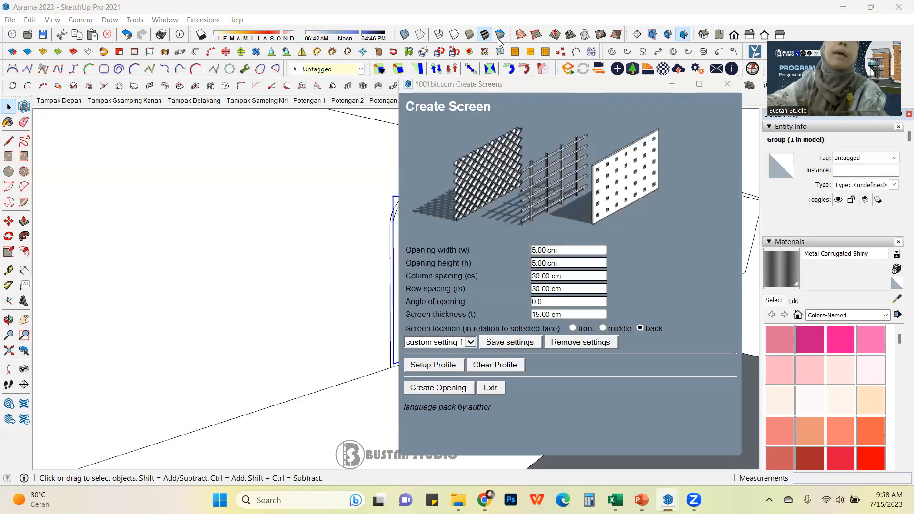
{"action": "left_click_drag", "start_coordinate": [526, 86], "coordinate": [165, 59]}
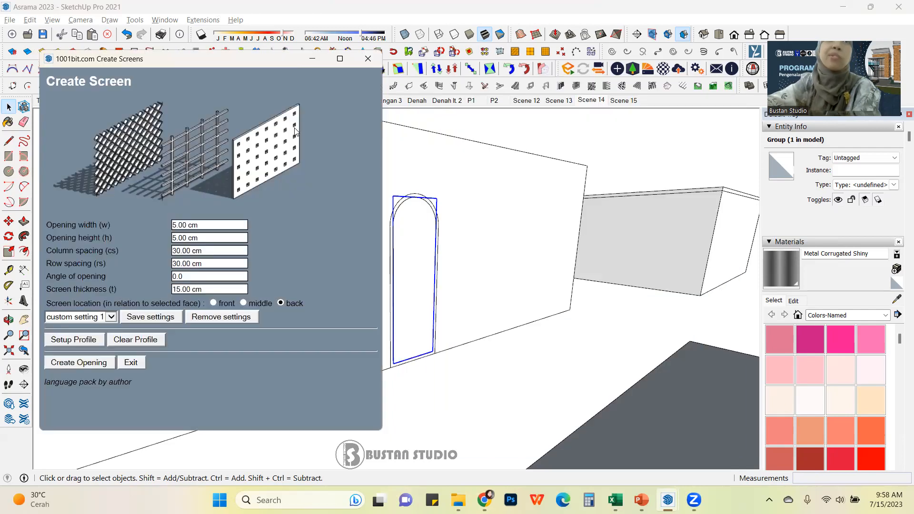
{"action": "left_click", "coordinate": [367, 55]}
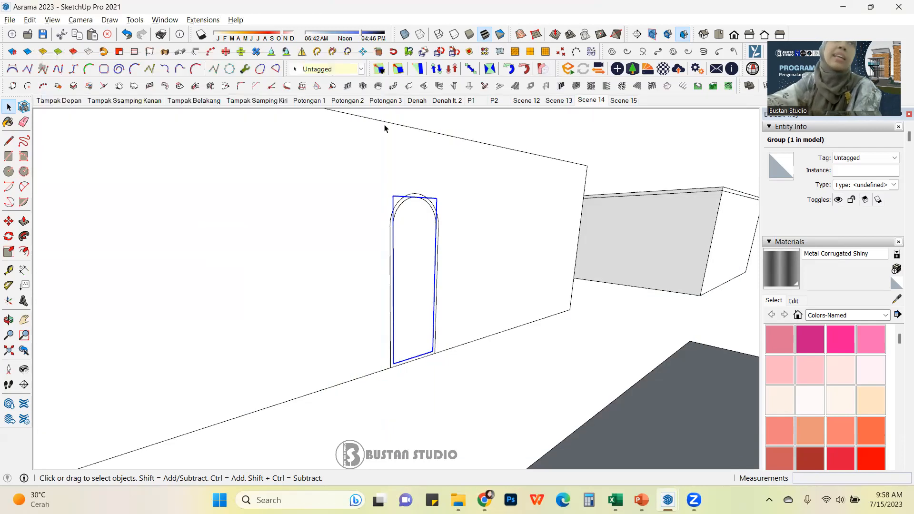
{"action": "left_click", "coordinate": [43, 34]}
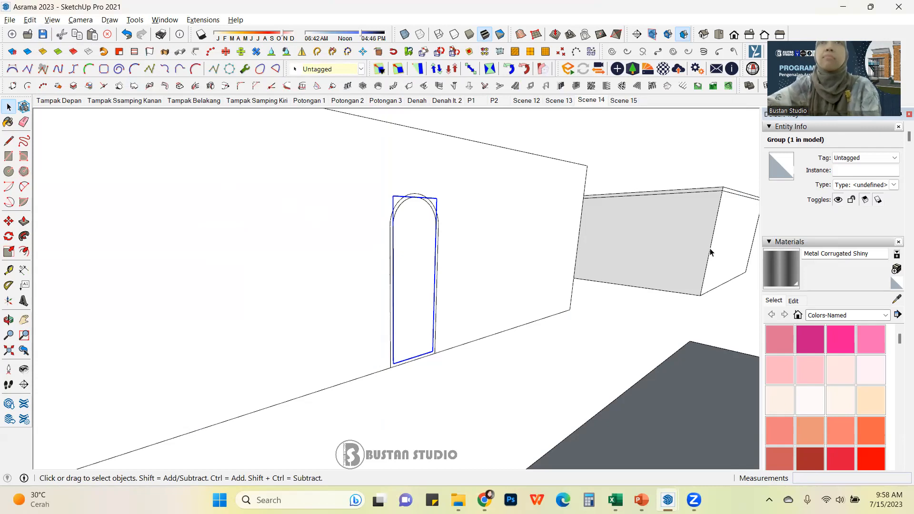
Step: Reopen Create Screens and set the opening width and opening height to 10
{"action": "left_click", "coordinate": [592, 87]}
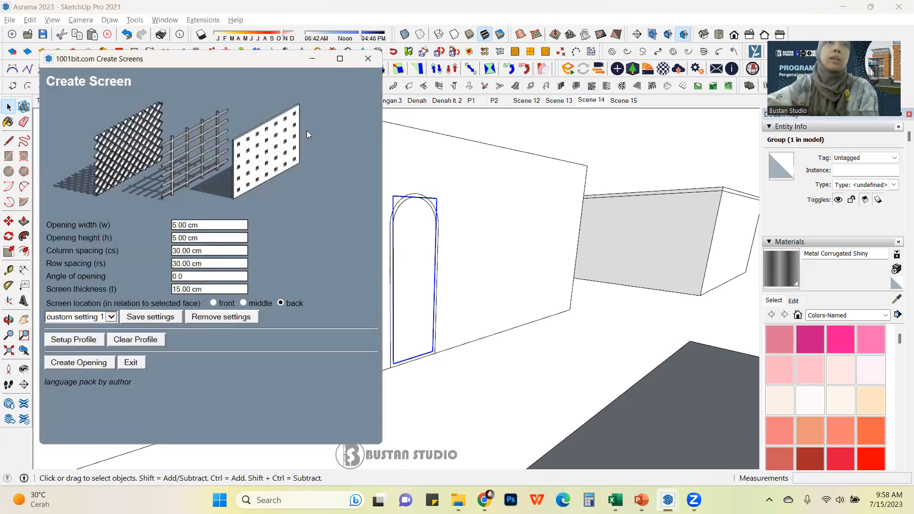
{"action": "left_click_drag", "start_coordinate": [233, 53], "coordinate": [224, 63]}
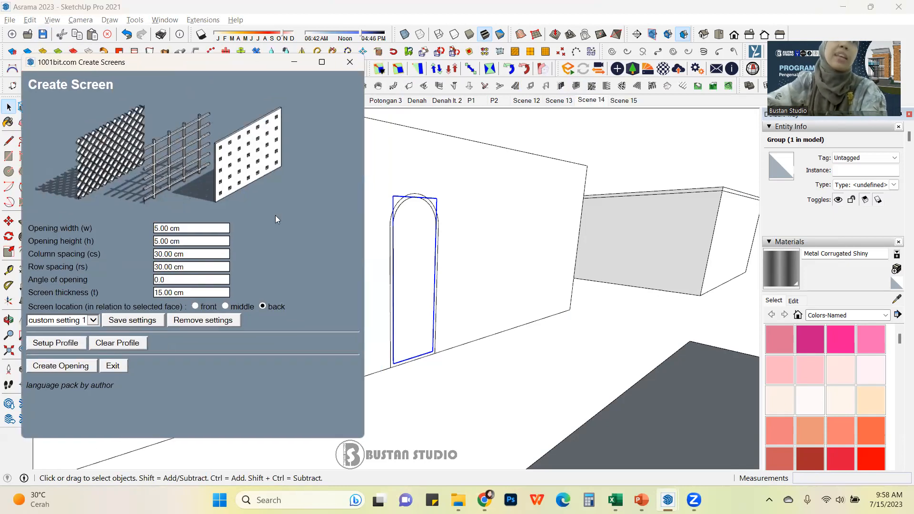
{"action": "left_click", "coordinate": [203, 229]}
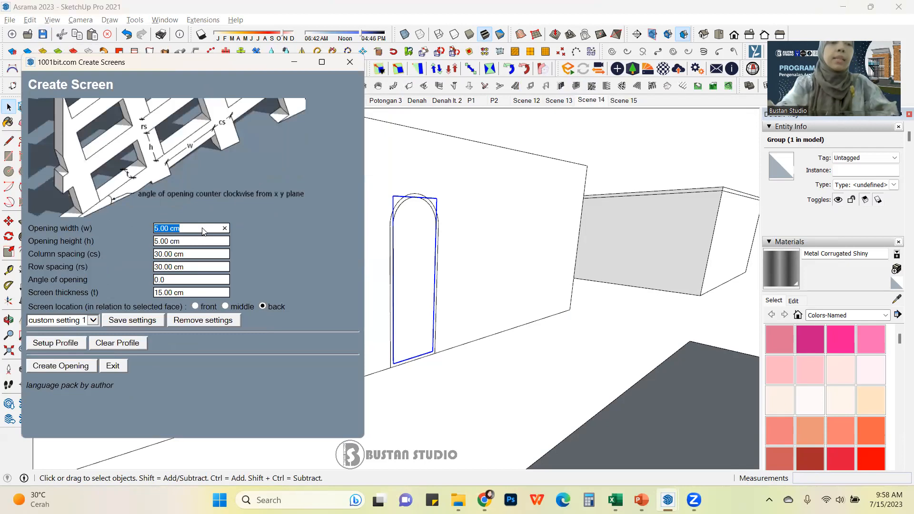
{"action": "type", "text": "10"}
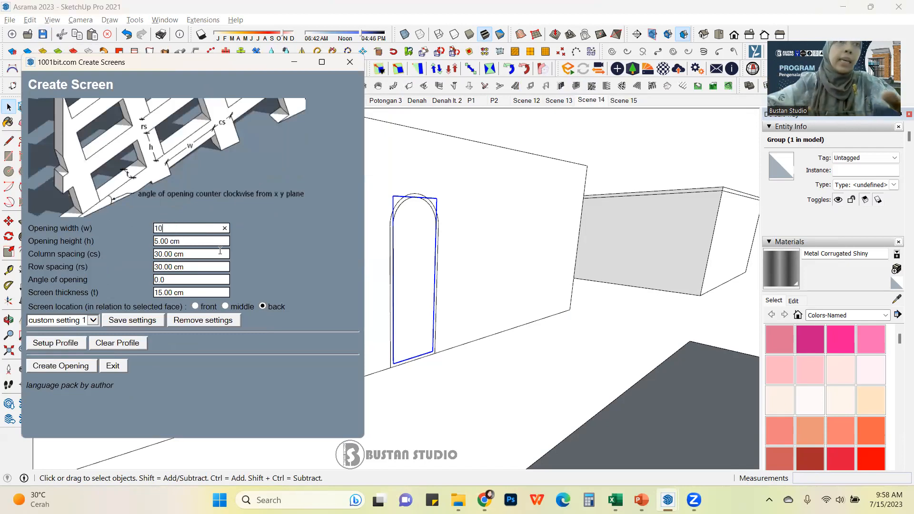
{"action": "left_click", "coordinate": [197, 241]}
{"action": "type", "text": "10"}
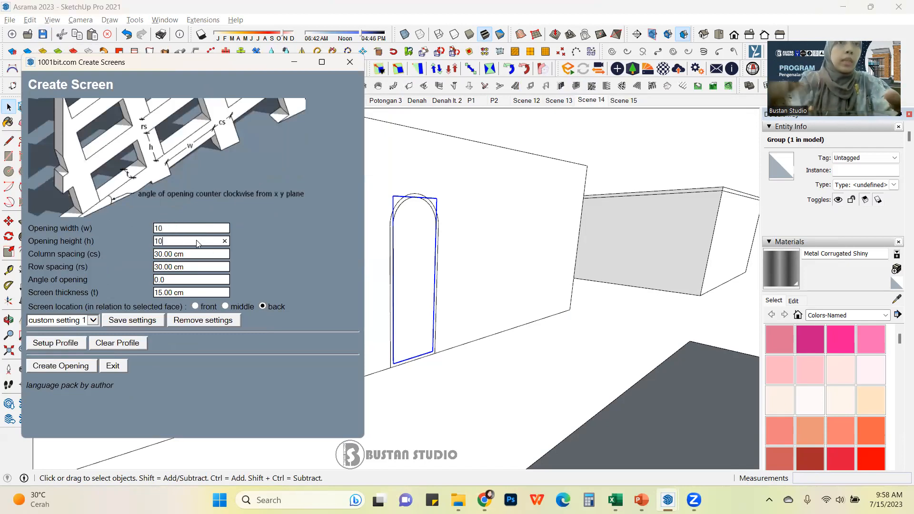
Step: Set column spacing, row spacing and screen thickness to 1, then create the grille screen on the arch
{"action": "left_click", "coordinate": [201, 256]}
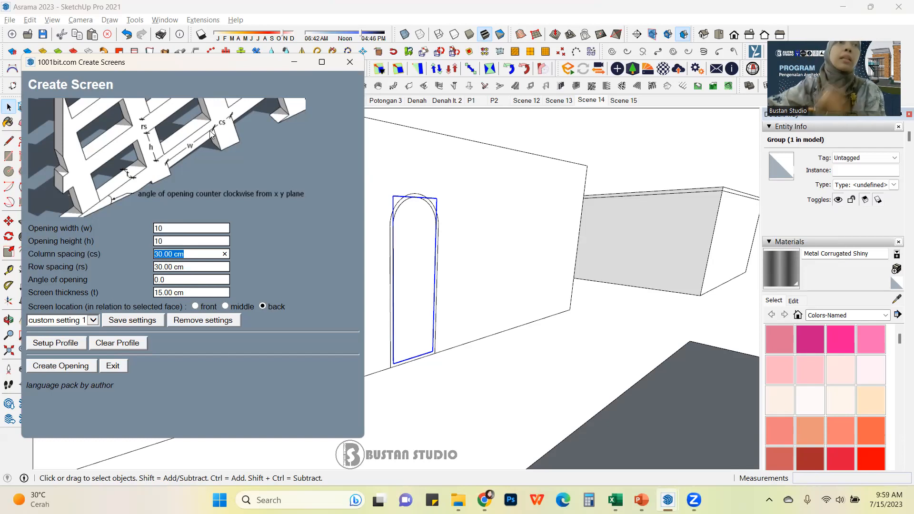
{"action": "type", "text": "1"}
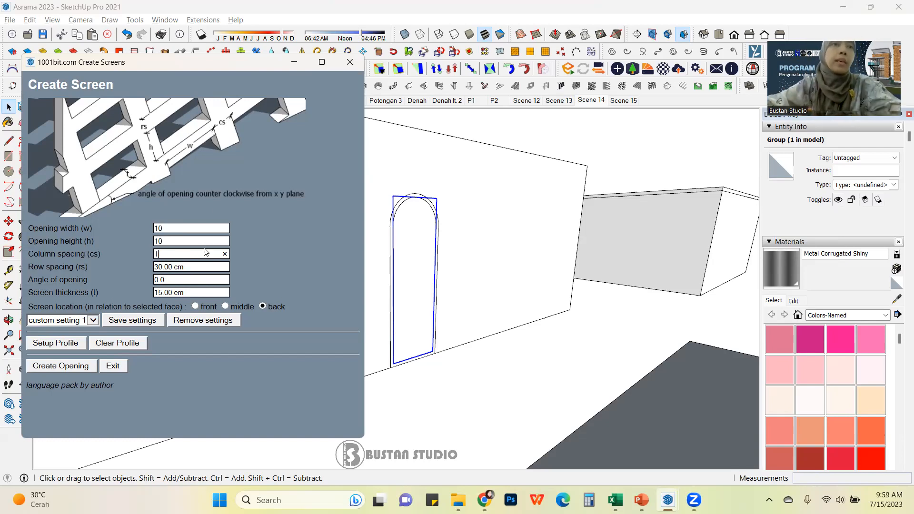
{"action": "left_click", "coordinate": [191, 268]}
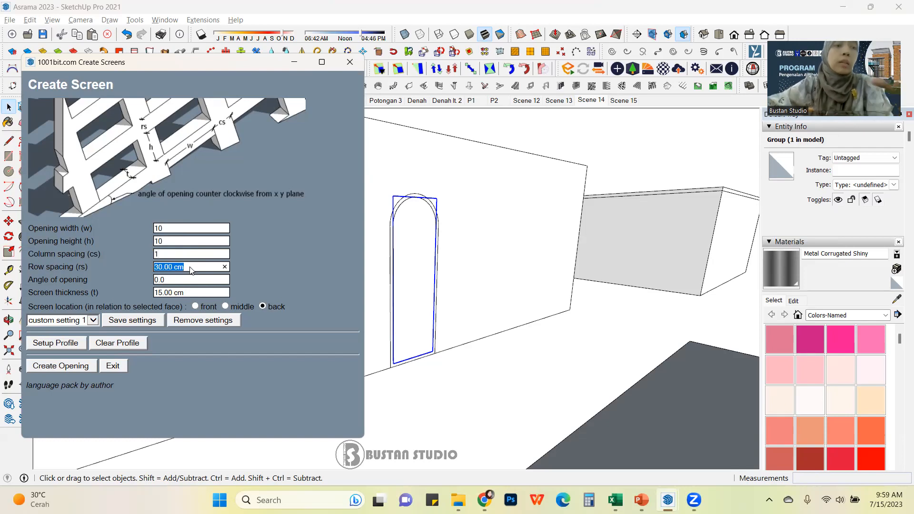
{"action": "type", "text": "1"}
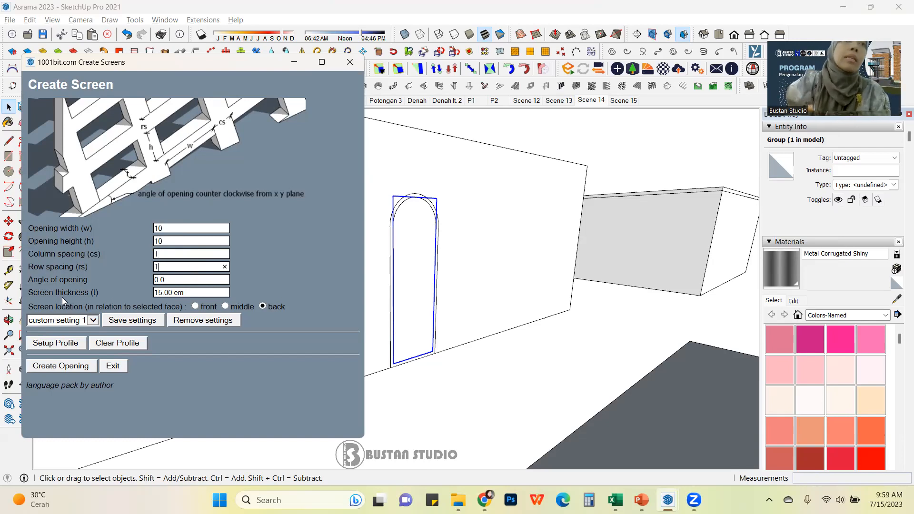
{"action": "left_click", "coordinate": [201, 292]}
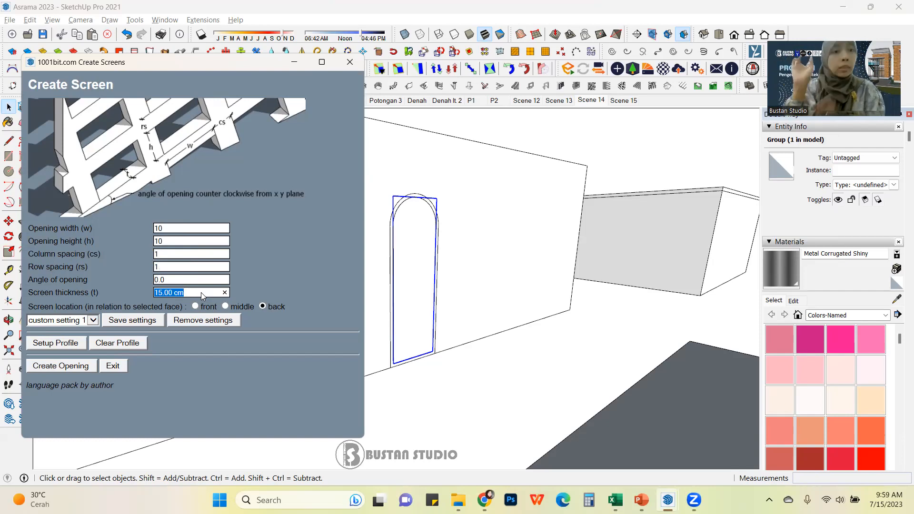
{"action": "type", "text": "1"}
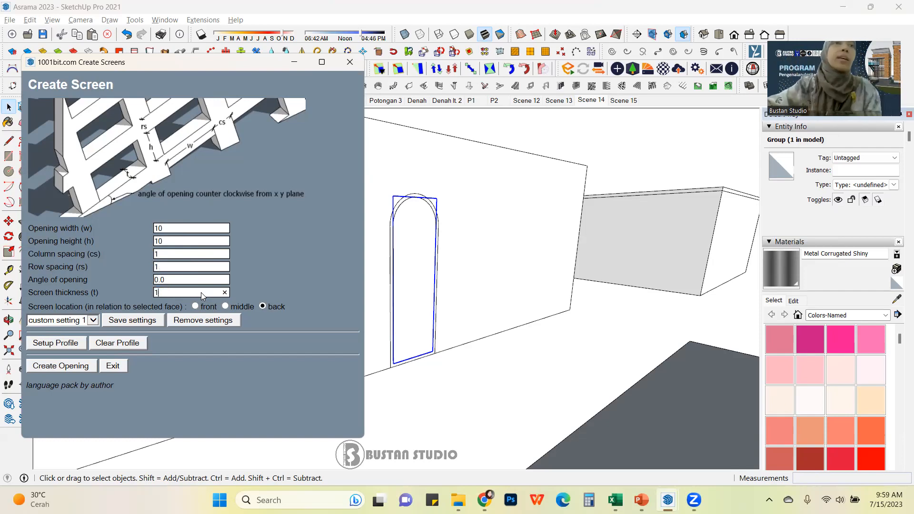
{"action": "left_click", "coordinate": [61, 366]}
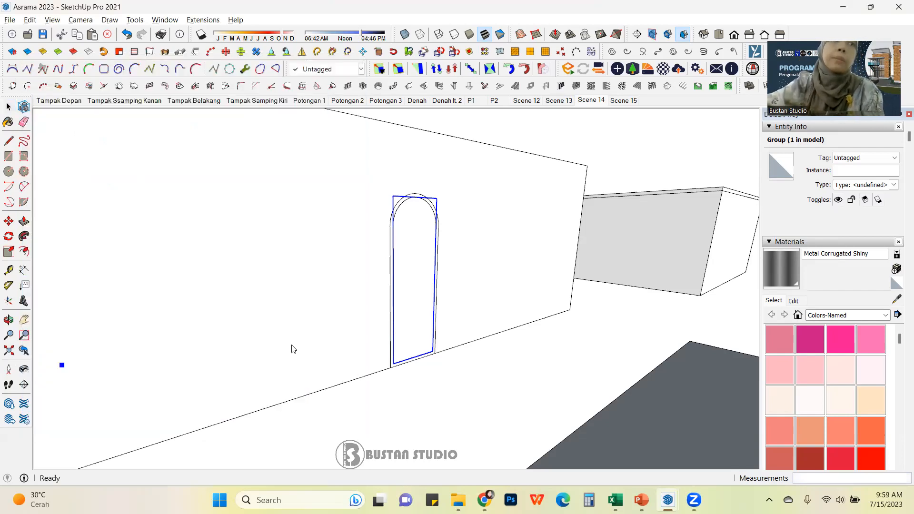
{"action": "left_click", "coordinate": [417, 221]}
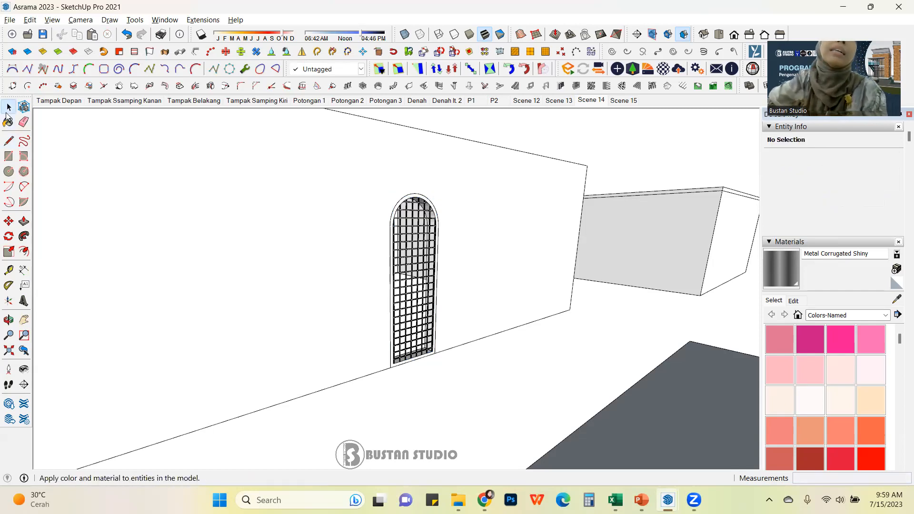
Step: Move the grille screen about 10 cm deeper into the arched opening
{"action": "scroll", "coordinate": [474, 290], "scroll_direction": "up", "scroll_amount": 3}
{"action": "middle_click_drag", "start_coordinate": [476, 287], "coordinate": [302, 279]}
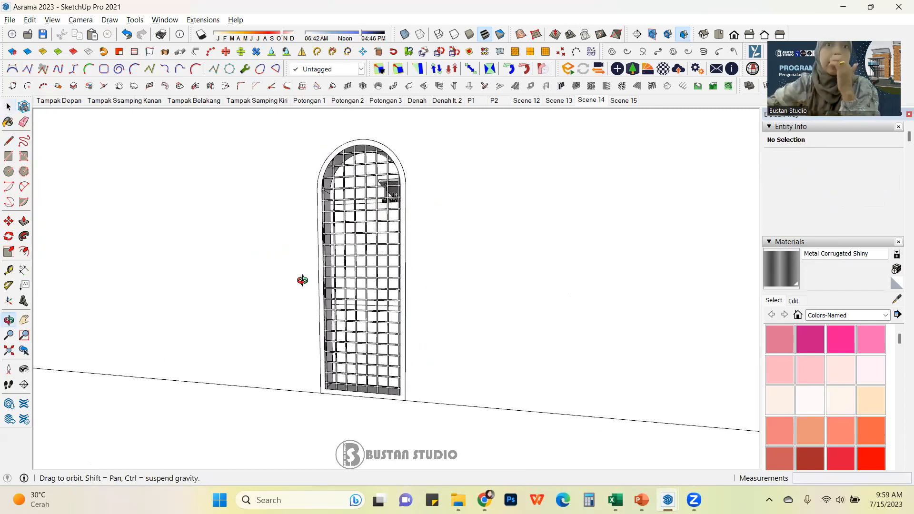
{"action": "scroll", "coordinate": [371, 285], "scroll_direction": "up", "scroll_amount": 4}
{"action": "middle_click_drag", "start_coordinate": [380, 258], "coordinate": [437, 241]}
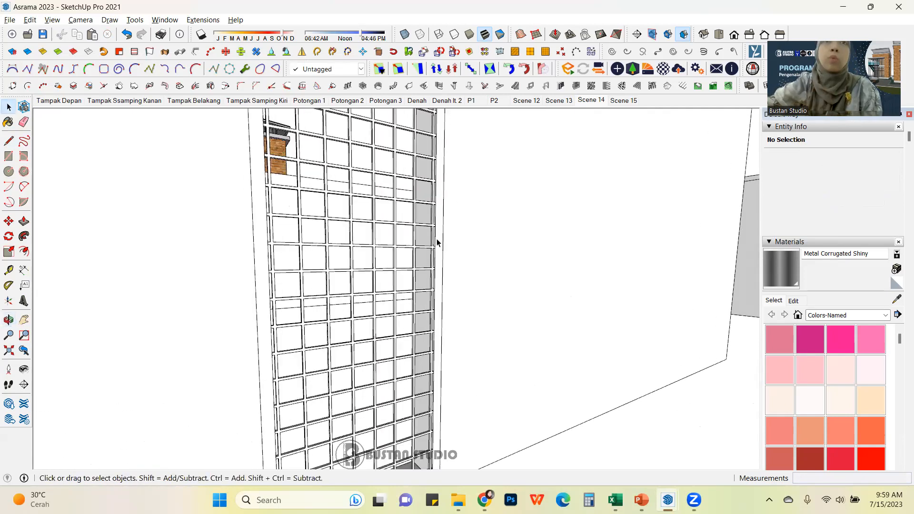
{"action": "left_click", "coordinate": [425, 228]}
{"action": "scroll", "coordinate": [419, 338], "scroll_direction": "down", "scroll_amount": 3}
{"action": "scroll", "coordinate": [422, 376], "scroll_direction": "up", "scroll_amount": 2}
{"action": "key", "text": "m"}
{"action": "scroll", "coordinate": [429, 371], "scroll_direction": "up", "scroll_amount": 2}
{"action": "scroll", "coordinate": [436, 360], "scroll_direction": "up", "scroll_amount": 5}
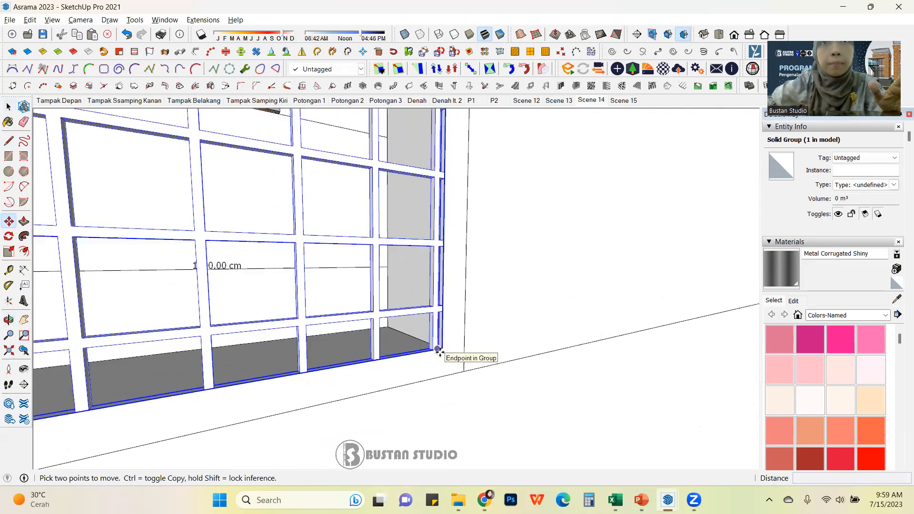
{"action": "left_click", "coordinate": [443, 348]}
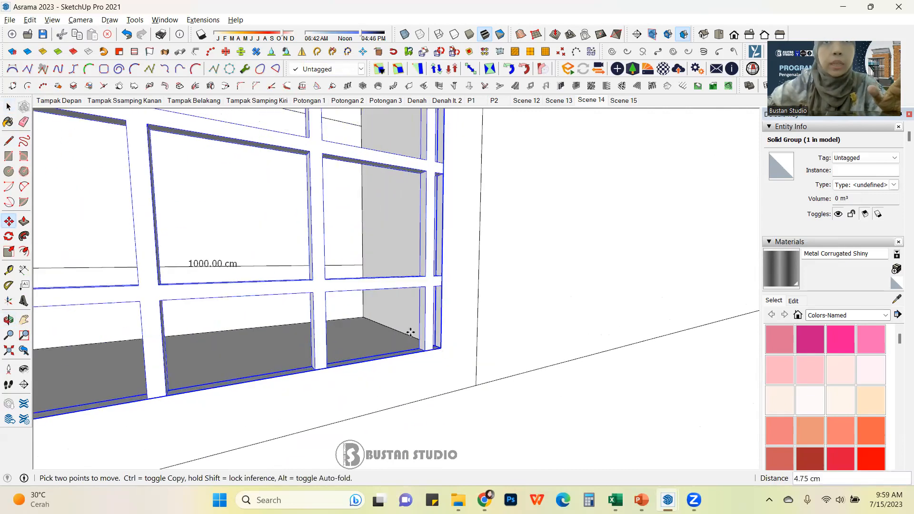
{"action": "left_click", "coordinate": [394, 329]}
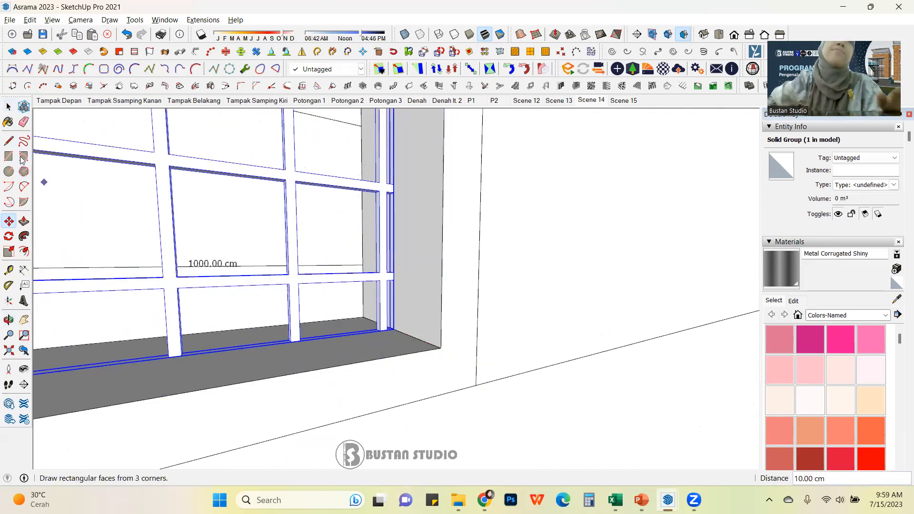
{"action": "left_click", "coordinate": [8, 107]}
{"action": "scroll", "coordinate": [394, 369], "scroll_direction": "down", "scroll_amount": 10}
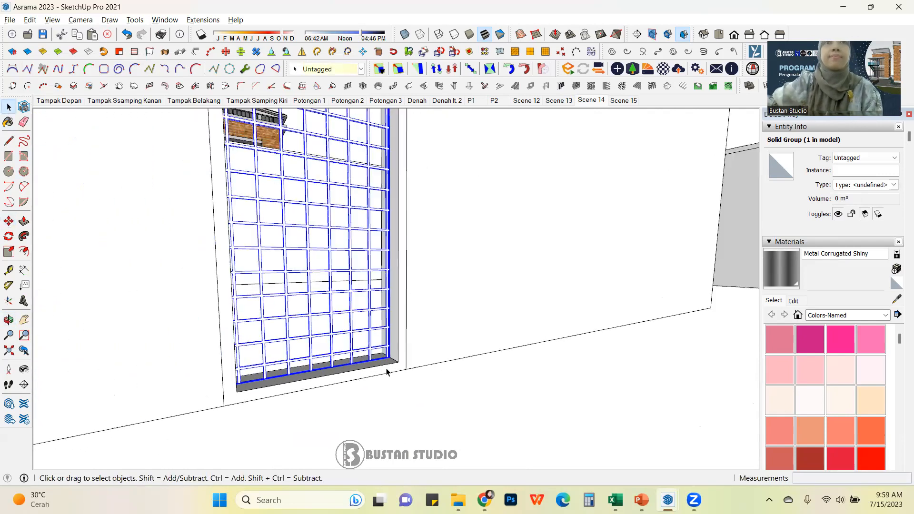
{"action": "left_click", "coordinate": [446, 382]}
{"action": "middle_click_drag", "start_coordinate": [479, 326], "coordinate": [423, 258]}
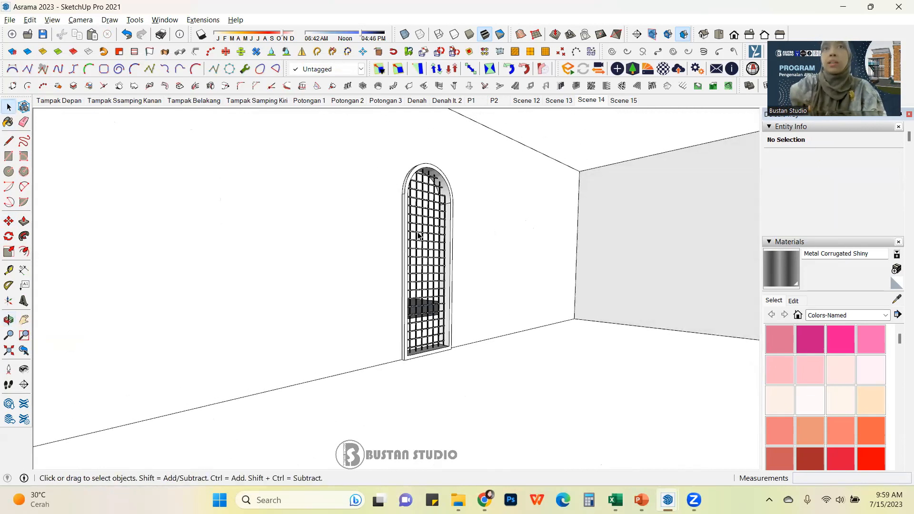
Step: Orbit and zoom around the model to review the arched grille doorway and the building
{"action": "scroll", "coordinate": [554, 270], "scroll_direction": "down", "scroll_amount": 1}
{"action": "middle_click_drag", "start_coordinate": [538, 316], "coordinate": [387, 347]}
{"action": "scroll", "coordinate": [409, 334], "scroll_direction": "up", "scroll_amount": 2}
{"action": "scroll", "coordinate": [419, 328], "scroll_direction": "down", "scroll_amount": 3}
{"action": "middle_click_drag", "start_coordinate": [438, 316], "coordinate": [479, 238]}
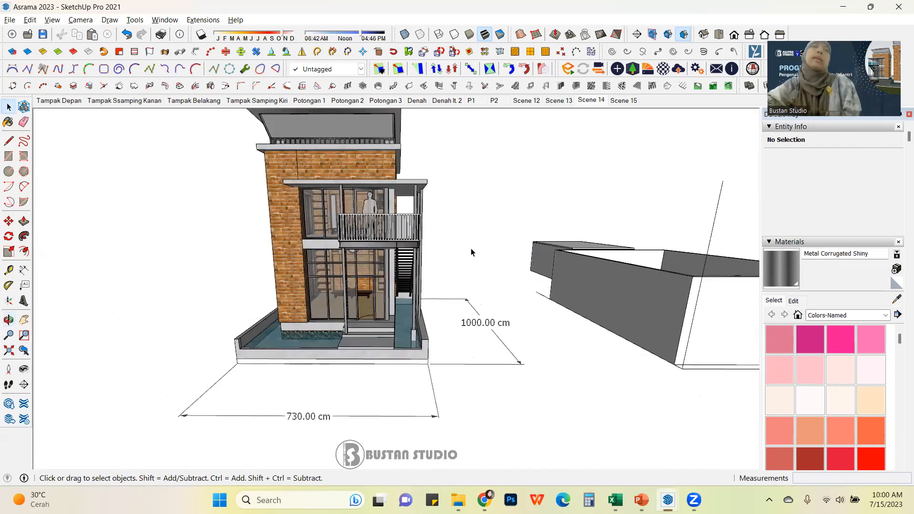
{"action": "scroll", "coordinate": [472, 252], "scroll_direction": "down", "scroll_amount": 4}
{"action": "middle_click_drag", "start_coordinate": [471, 253], "coordinate": [413, 224]}
{"action": "scroll", "coordinate": [408, 232], "scroll_direction": "up", "scroll_amount": 3}
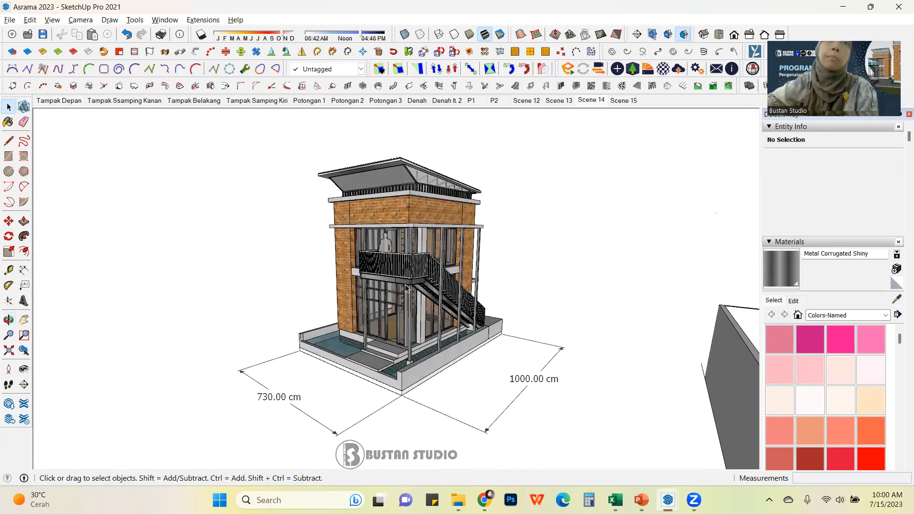
{"action": "scroll", "coordinate": [342, 258], "scroll_direction": "down", "scroll_amount": 3}
{"action": "scroll", "coordinate": [310, 271], "scroll_direction": "down", "scroll_amount": 2}
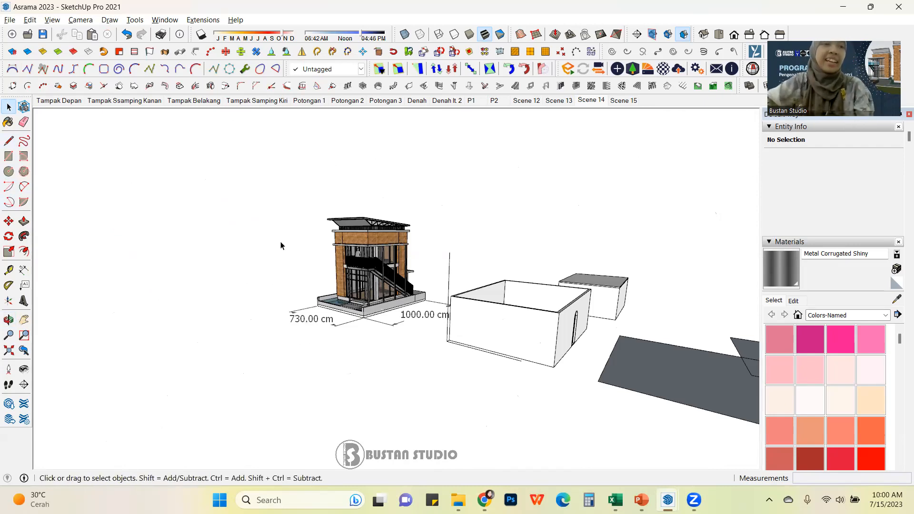
{"action": "middle_click_drag", "start_coordinate": [459, 308], "coordinate": [449, 392]}
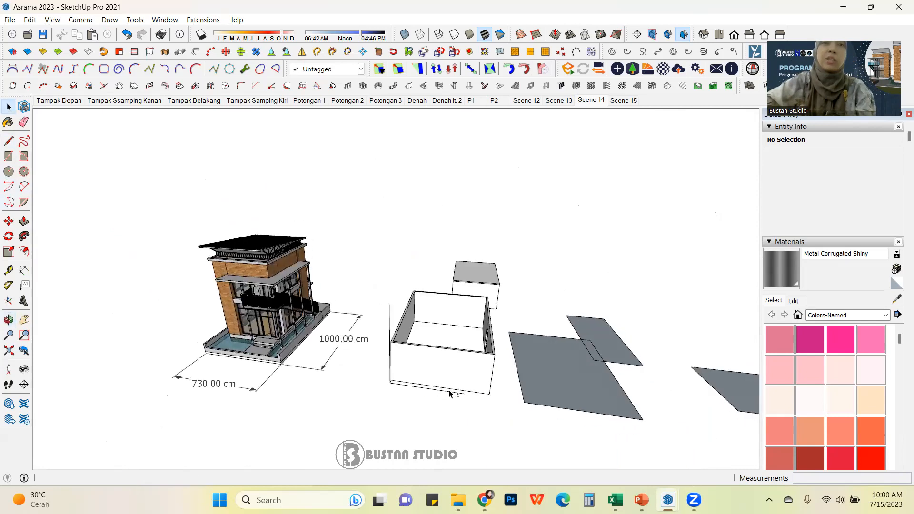
{"action": "middle_click_drag", "start_coordinate": [423, 335], "coordinate": [321, 314]}
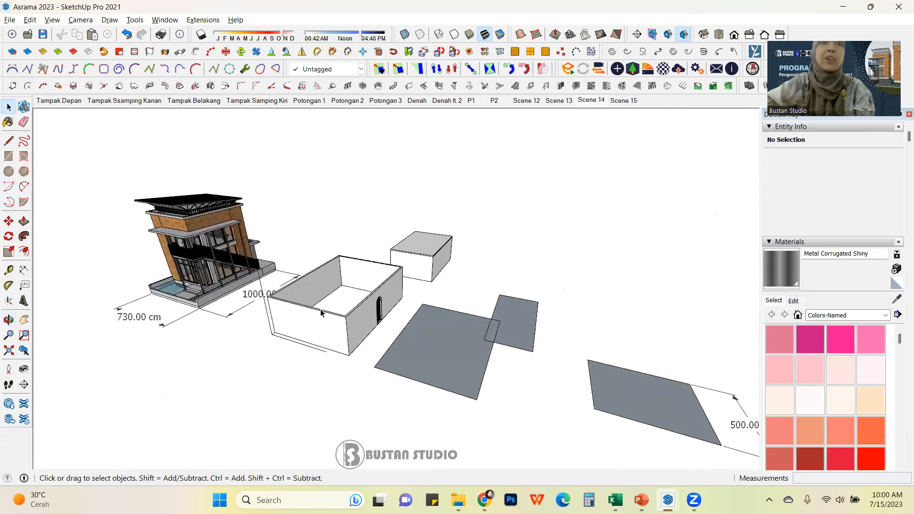
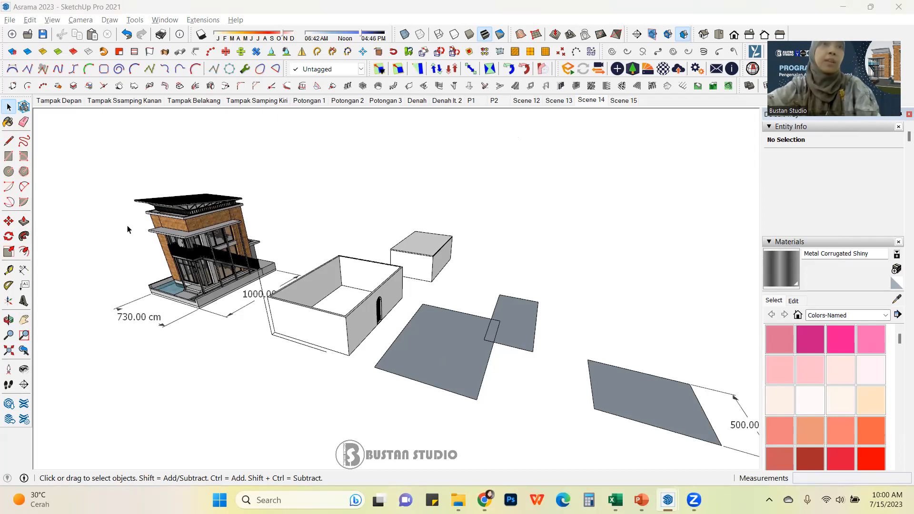
Step: Delete the two curved swept shapes lying to the right of the building model
{"action": "scroll", "coordinate": [315, 291], "scroll_direction": "down", "scroll_amount": 3}
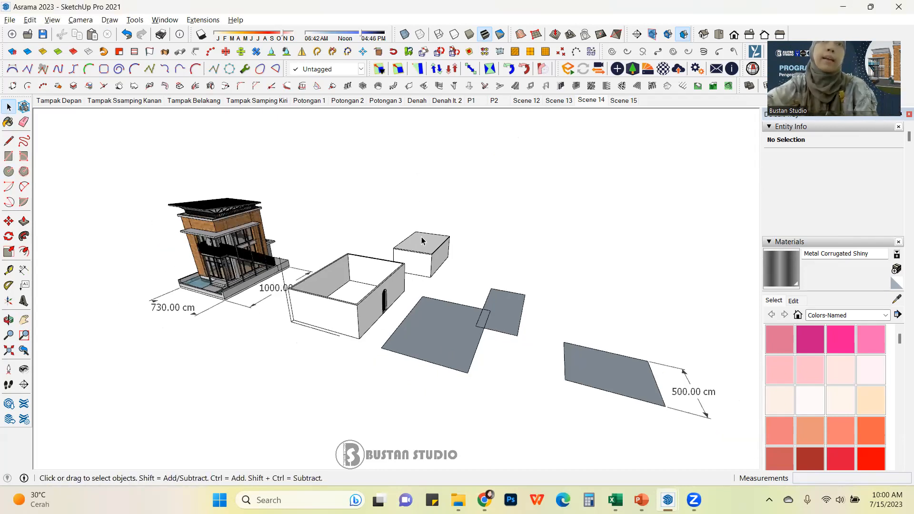
{"action": "middle_click_drag", "start_coordinate": [316, 291], "coordinate": [336, 296]}
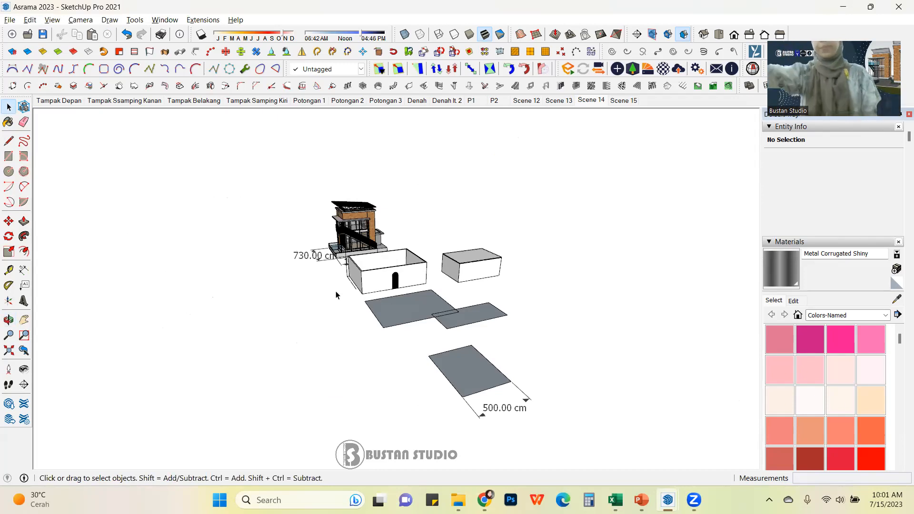
{"action": "middle_click_drag", "start_coordinate": [362, 341], "coordinate": [595, 295]}
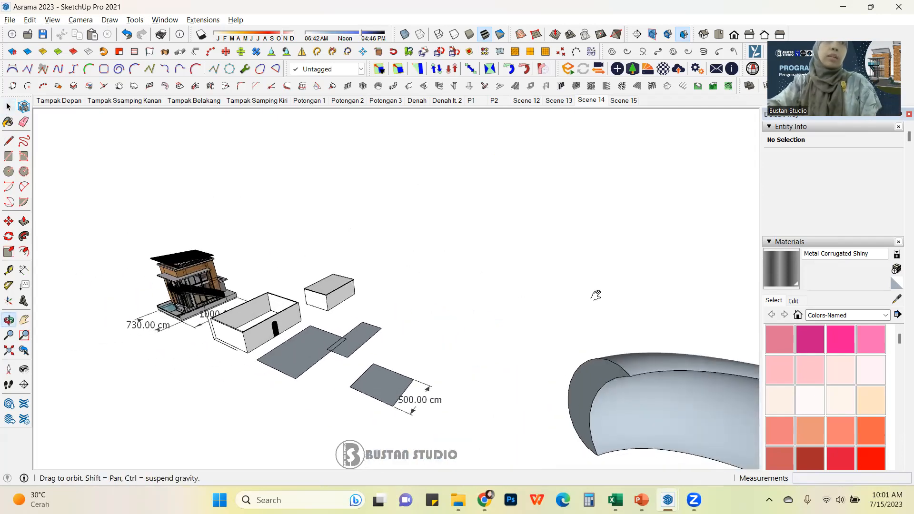
{"action": "scroll", "coordinate": [201, 293], "scroll_direction": "up", "scroll_amount": 6}
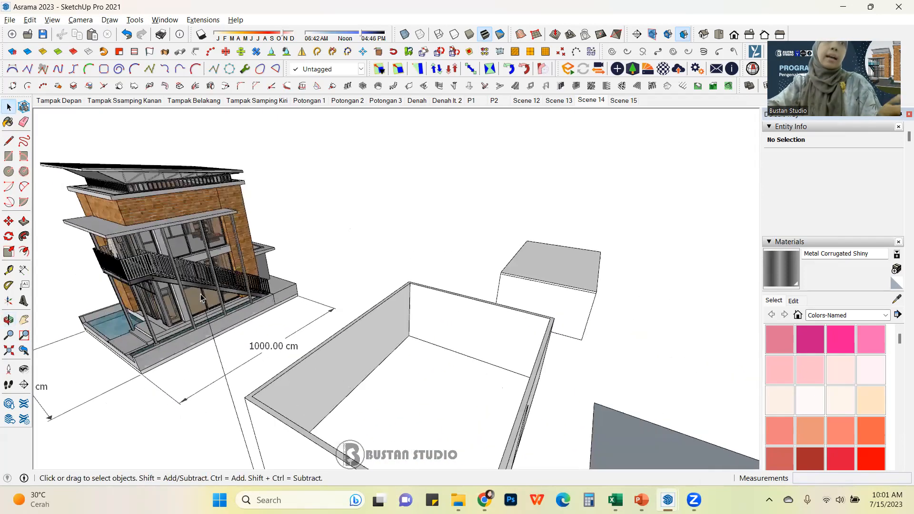
{"action": "scroll", "coordinate": [201, 294], "scroll_direction": "down", "scroll_amount": 5}
{"action": "middle_click_drag", "start_coordinate": [201, 294], "coordinate": [319, 367]}
{"action": "scroll", "coordinate": [414, 350], "scroll_direction": "down", "scroll_amount": 3}
{"action": "middle_click_drag", "start_coordinate": [541, 302], "coordinate": [348, 274]}
{"action": "left_click_drag", "start_coordinate": [222, 200], "coordinate": [659, 382]}
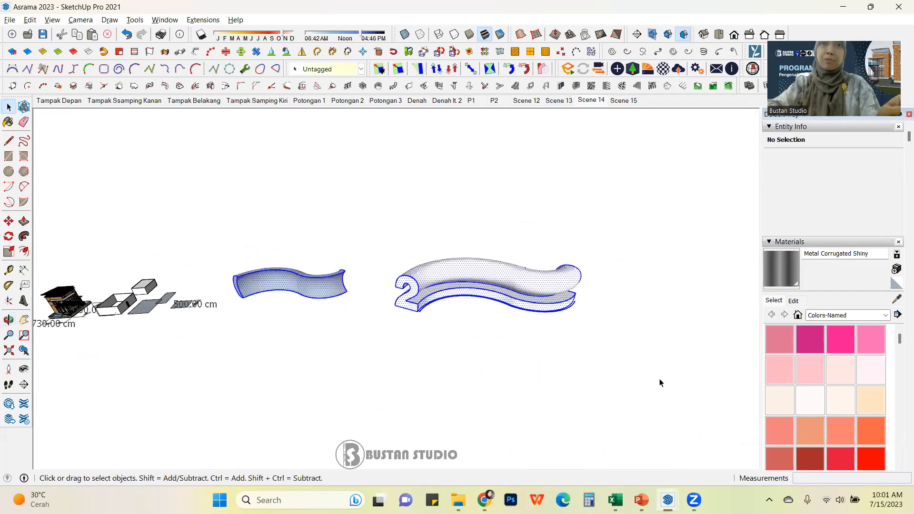
{"action": "key", "text": "Delete"}
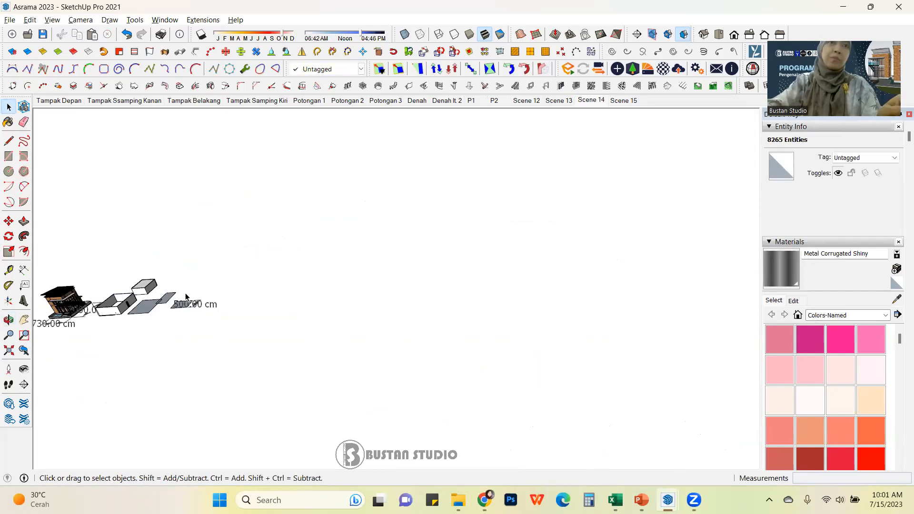
Step: Delete another stray object near the building model
{"action": "scroll", "coordinate": [305, 303], "scroll_direction": "up", "scroll_amount": 6}
{"action": "middle_click_drag", "start_coordinate": [321, 310], "coordinate": [295, 264]}
{"action": "left_click_drag", "start_coordinate": [488, 335], "coordinate": [604, 363]}
{"action": "left_click_drag", "start_coordinate": [604, 233], "coordinate": [396, 298]}
{"action": "left_click_drag", "start_coordinate": [297, 372], "coordinate": [298, 372]}
{"action": "key", "text": "Delete"}
Step: Open the building group and select the front balcony railing
{"action": "middle_click_drag", "start_coordinate": [295, 371], "coordinate": [241, 336]}
{"action": "scroll", "coordinate": [400, 295], "scroll_direction": "up", "scroll_amount": 3}
{"action": "middle_click_drag", "start_coordinate": [385, 297], "coordinate": [324, 243]}
{"action": "scroll", "coordinate": [409, 286], "scroll_direction": "up", "scroll_amount": 5}
{"action": "scroll", "coordinate": [316, 234], "scroll_direction": "up", "scroll_amount": 4}
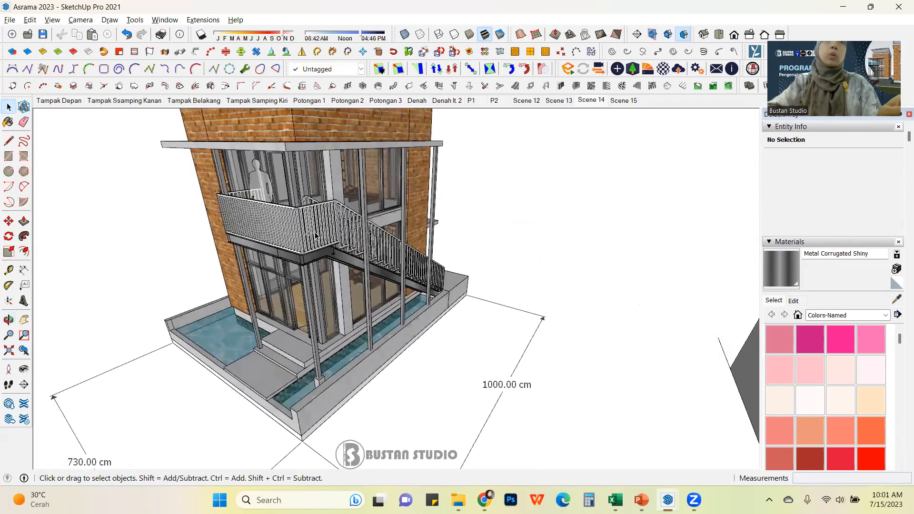
{"action": "scroll", "coordinate": [316, 234], "scroll_direction": "up", "scroll_amount": 1}
{"action": "left_click", "coordinate": [313, 256]}
{"action": "middle_click_drag", "start_coordinate": [313, 256], "coordinate": [343, 254]}
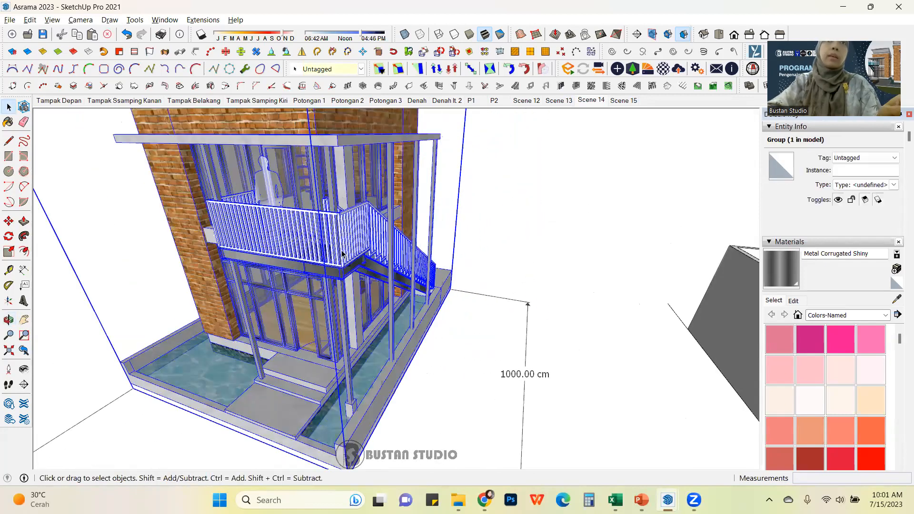
{"action": "scroll", "coordinate": [342, 254], "scroll_direction": "down", "scroll_amount": 3}
{"action": "double_click", "coordinate": [348, 253]}
{"action": "left_click", "coordinate": [348, 254]}
{"action": "scroll", "coordinate": [349, 254], "scroll_direction": "up", "scroll_amount": 2}
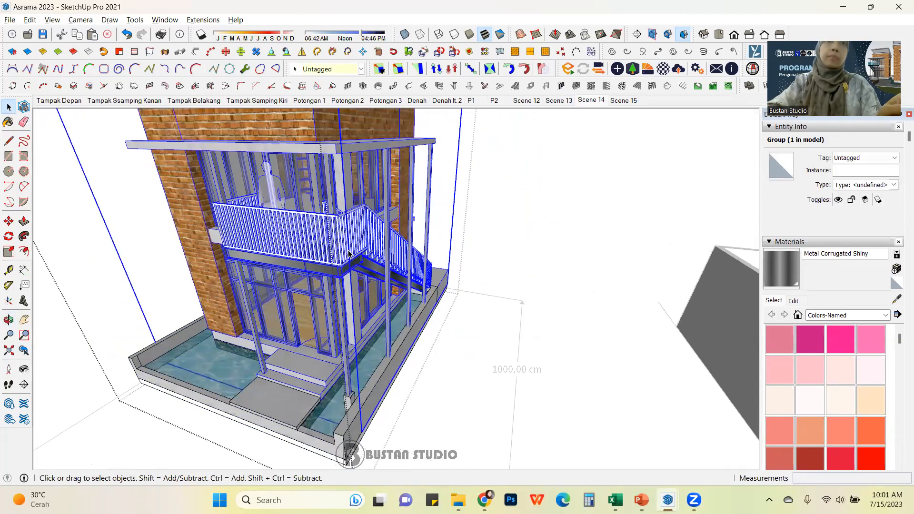
{"action": "double_click", "coordinate": [349, 254]}
{"action": "left_click", "coordinate": [348, 254]}
{"action": "left_click", "coordinate": [315, 252]}
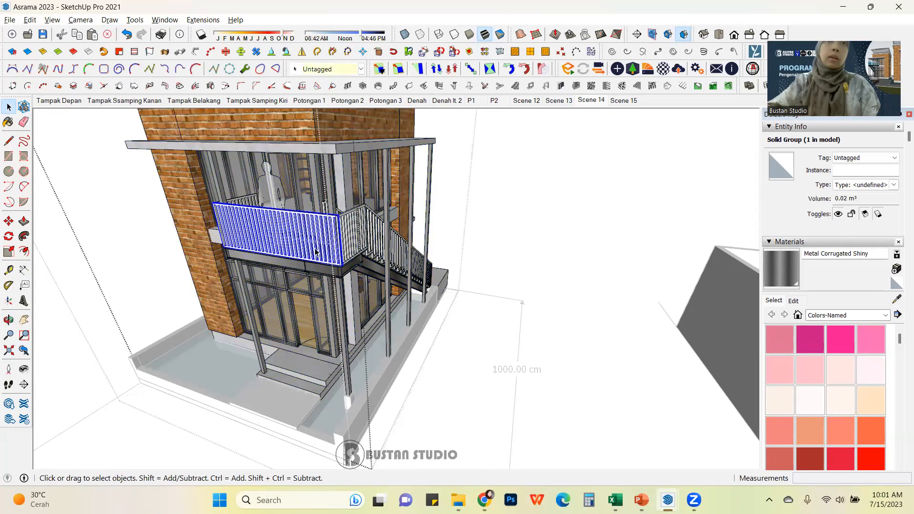
{"action": "middle_click_drag", "start_coordinate": [316, 252], "coordinate": [285, 236]}
Step: Add the side railings, the staircase and its landing slabs to the selection
{"action": "left_click", "coordinate": [374, 242], "text": "shift"}
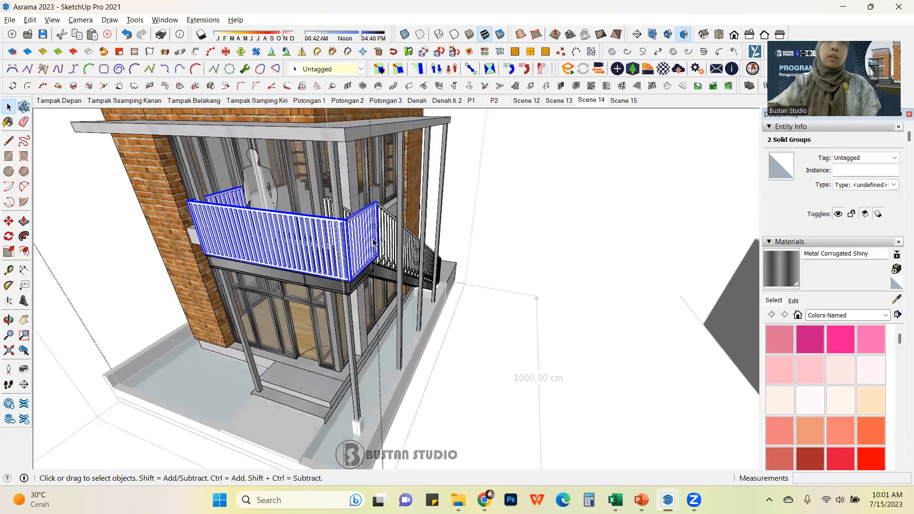
{"action": "left_click", "coordinate": [391, 245], "text": "shift"}
{"action": "middle_click_drag", "start_coordinate": [449, 252], "coordinate": [741, 279]}
{"action": "left_click", "coordinate": [425, 280], "text": "shift"}
{"action": "scroll", "coordinate": [425, 280], "scroll_direction": "down", "scroll_amount": 5}
{"action": "scroll", "coordinate": [360, 236], "scroll_direction": "up", "scroll_amount": 5}
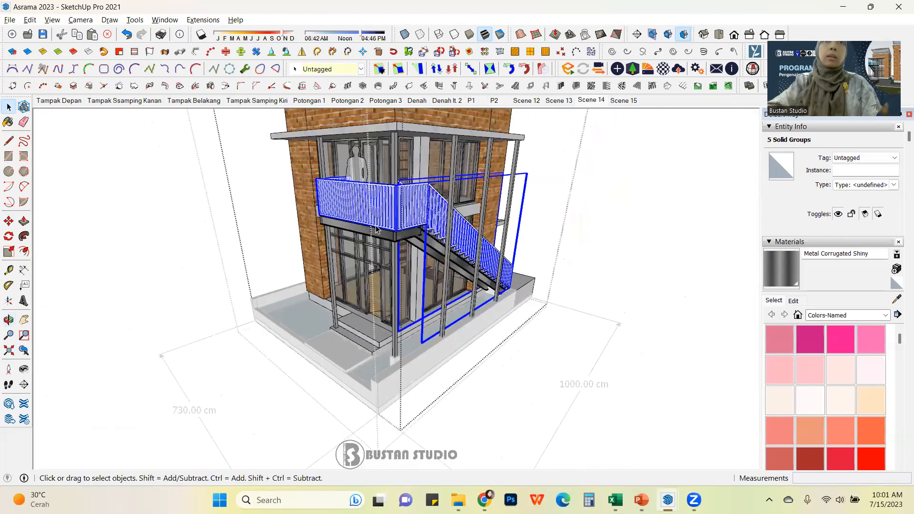
{"action": "left_click", "coordinate": [361, 235], "text": "shift"}
{"action": "scroll", "coordinate": [430, 224], "scroll_direction": "up", "scroll_amount": 3}
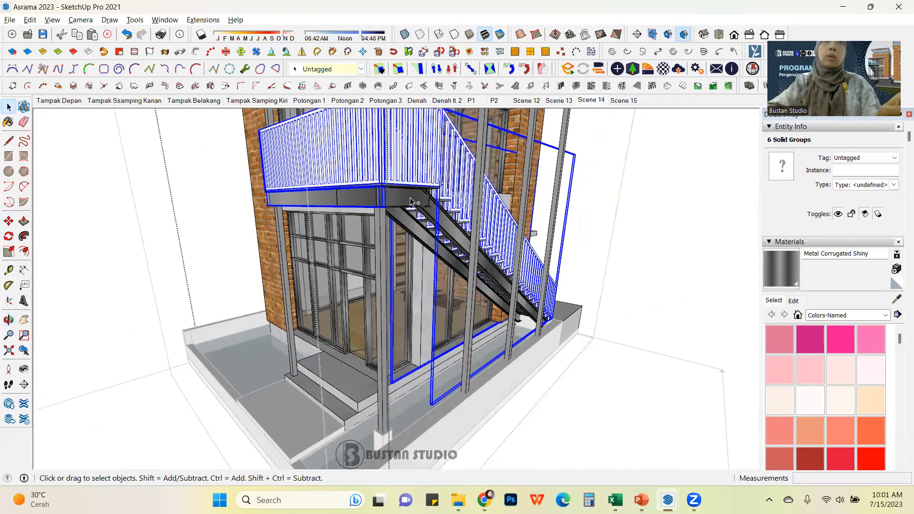
{"action": "left_click", "coordinate": [444, 240], "text": "shift"}
{"action": "middle_click_drag", "start_coordinate": [436, 241], "coordinate": [598, 180]}
{"action": "scroll", "coordinate": [428, 207], "scroll_direction": "up", "scroll_amount": 6}
{"action": "left_click", "coordinate": [428, 203], "text": "shift"}
{"action": "scroll", "coordinate": [427, 204], "scroll_direction": "down", "scroll_amount": 5}
{"action": "middle_click_drag", "start_coordinate": [428, 204], "coordinate": [469, 176]}
{"action": "scroll", "coordinate": [421, 206], "scroll_direction": "up", "scroll_amount": 5}
{"action": "scroll", "coordinate": [421, 207], "scroll_direction": "up", "scroll_amount": 1}
{"action": "left_click", "coordinate": [421, 207], "text": "shift"}
{"action": "scroll", "coordinate": [422, 207], "scroll_direction": "down", "scroll_amount": 5}
{"action": "middle_click_drag", "start_coordinate": [421, 206], "coordinate": [302, 224]}
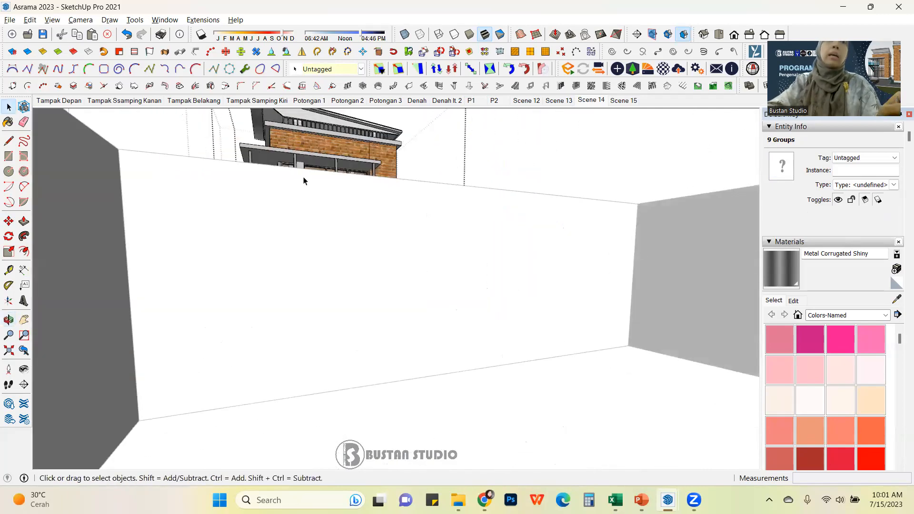
{"action": "scroll", "coordinate": [304, 181], "scroll_direction": "down", "scroll_amount": 5}
{"action": "middle_click_drag", "start_coordinate": [304, 181], "coordinate": [364, 373]}
{"action": "scroll", "coordinate": [391, 374], "scroll_direction": "up", "scroll_amount": 5}
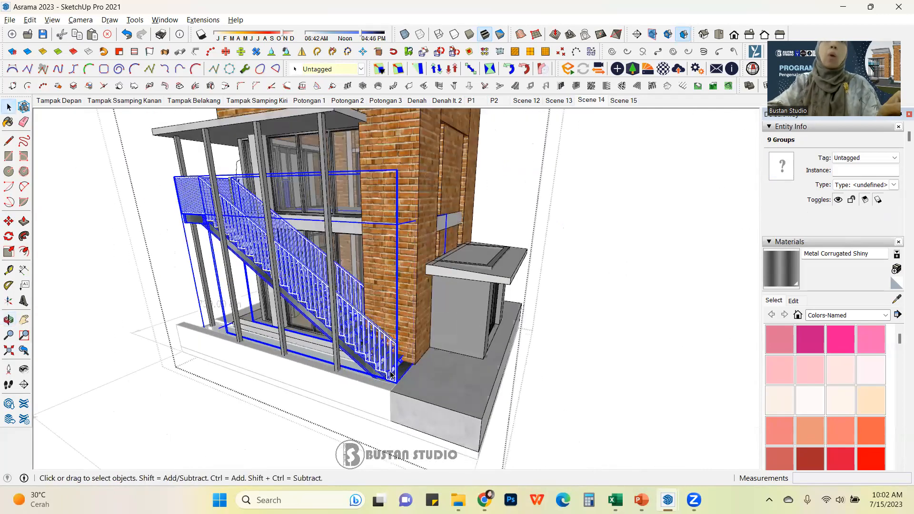
{"action": "scroll", "coordinate": [390, 375], "scroll_direction": "up", "scroll_amount": 3}
{"action": "scroll", "coordinate": [449, 378], "scroll_direction": "up", "scroll_amount": 1}
{"action": "left_click", "coordinate": [488, 390], "text": "shift"}
{"action": "scroll", "coordinate": [488, 390], "scroll_direction": "down", "scroll_amount": 5}
{"action": "scroll", "coordinate": [310, 229], "scroll_direction": "up", "scroll_amount": 5}
{"action": "middle_click_drag", "start_coordinate": [310, 229], "coordinate": [528, 286]}
{"action": "scroll", "coordinate": [345, 281], "scroll_direction": "up", "scroll_amount": 6}
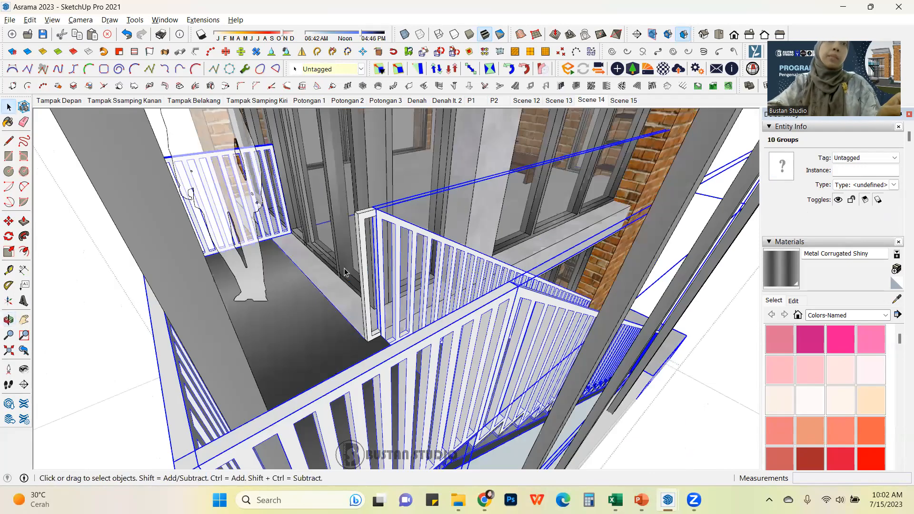
{"action": "scroll", "coordinate": [353, 298], "scroll_direction": "up", "scroll_amount": 2}
{"action": "middle_click_drag", "start_coordinate": [319, 313], "coordinate": [333, 300]}
{"action": "scroll", "coordinate": [311, 253], "scroll_direction": "up", "scroll_amount": 5}
{"action": "middle_click_drag", "start_coordinate": [372, 272], "coordinate": [8, 207]}
{"action": "scroll", "coordinate": [501, 283], "scroll_direction": "up", "scroll_amount": 3}
{"action": "middle_click_drag", "start_coordinate": [531, 276], "coordinate": [639, 293]}
{"action": "scroll", "coordinate": [639, 288], "scroll_direction": "up", "scroll_amount": 3}
{"action": "middle_click_drag", "start_coordinate": [192, 178], "coordinate": [470, 247]}
{"action": "scroll", "coordinate": [470, 247], "scroll_direction": "down", "scroll_amount": 3}
{"action": "scroll", "coordinate": [470, 247], "scroll_direction": "down", "scroll_amount": 10}
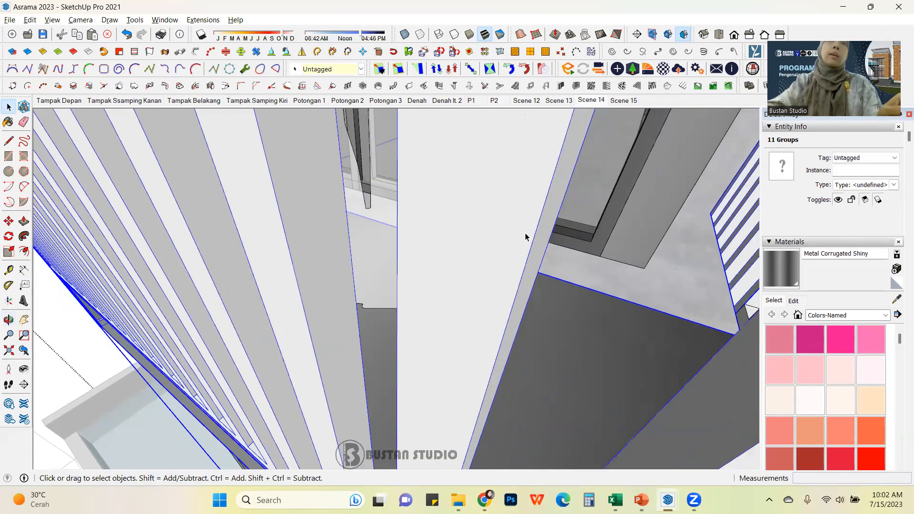
{"action": "scroll", "coordinate": [421, 273], "scroll_direction": "down", "scroll_amount": 10}
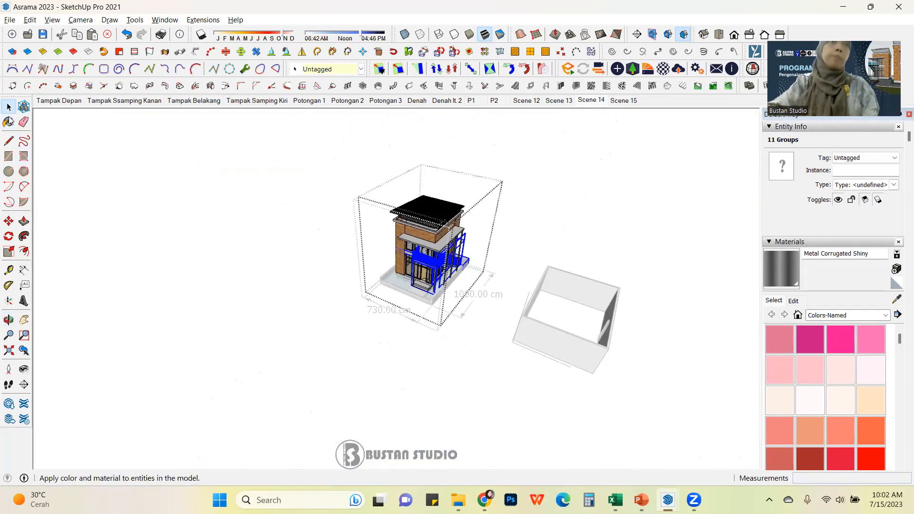
Step: Exit the group and paste a copy of the selected staircase and landings beside the building
{"action": "left_click", "coordinate": [257, 234]}
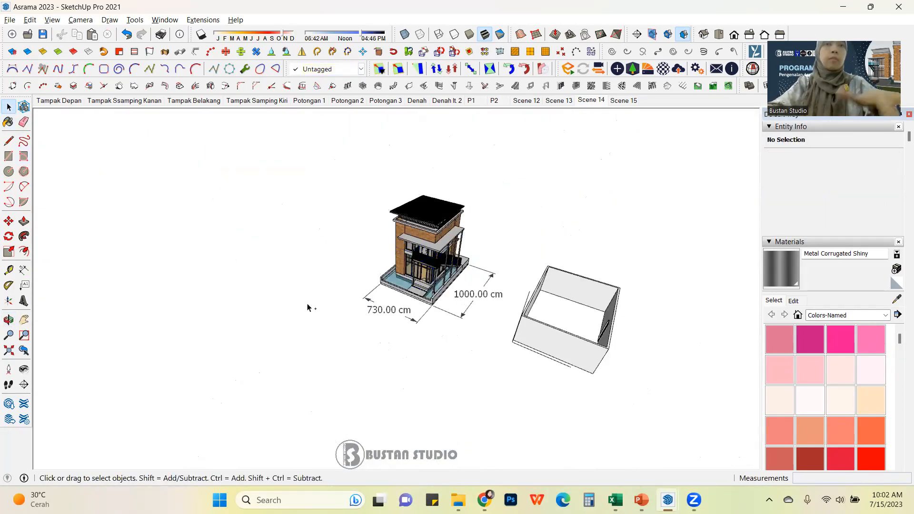
{"action": "key", "text": "ctrl+v"}
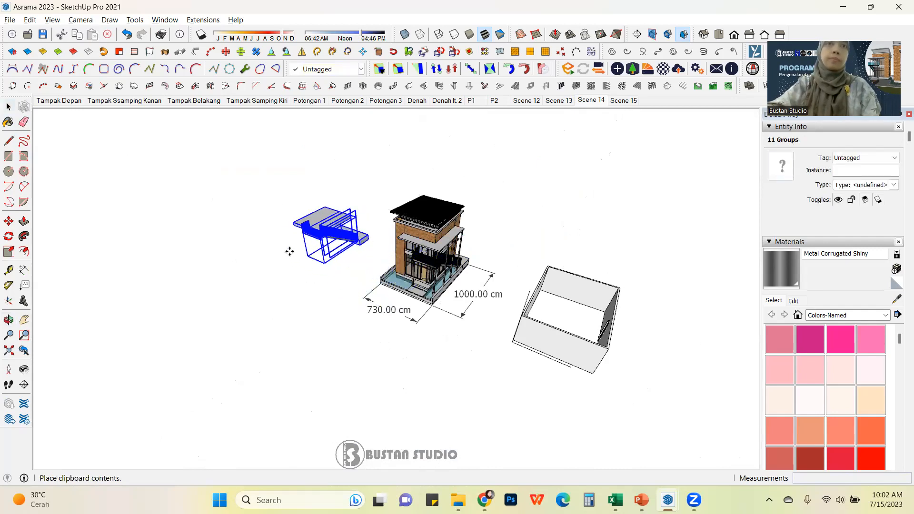
{"action": "left_click", "coordinate": [292, 251]}
Step: Move the pasted staircase copy to the building's base corner, then shift it about 773 cm away
{"action": "scroll", "coordinate": [320, 230], "scroll_direction": "up", "scroll_amount": 3}
{"action": "middle_click_drag", "start_coordinate": [320, 230], "coordinate": [399, 301]}
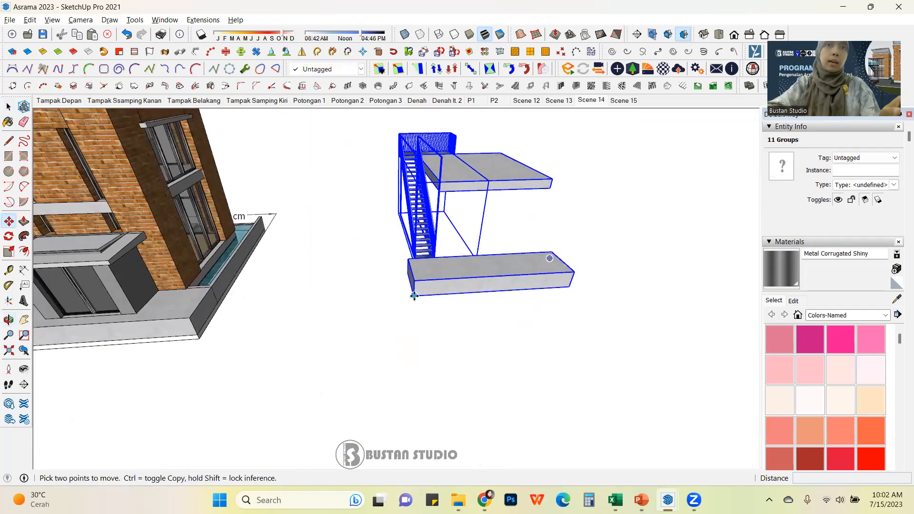
{"action": "left_click", "coordinate": [413, 296]}
{"action": "scroll", "coordinate": [414, 298], "scroll_direction": "down", "scroll_amount": 3}
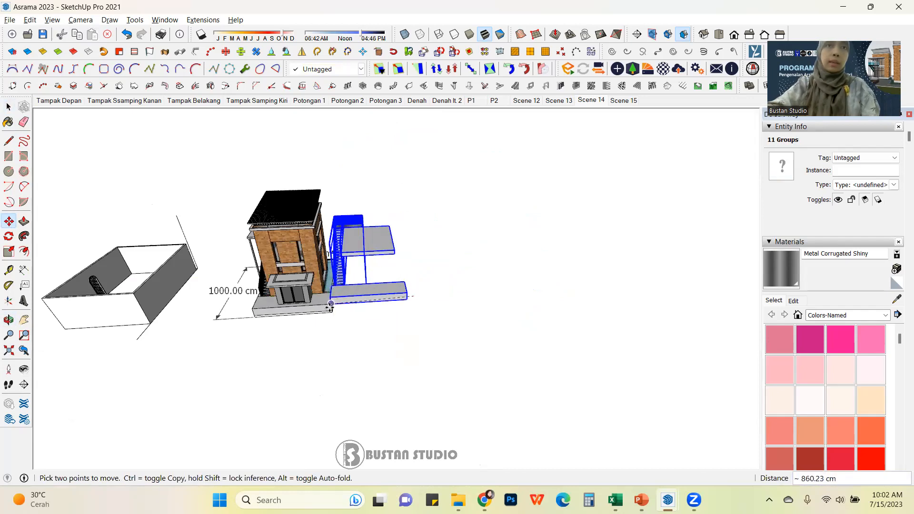
{"action": "scroll", "coordinate": [329, 308], "scroll_direction": "up", "scroll_amount": 5}
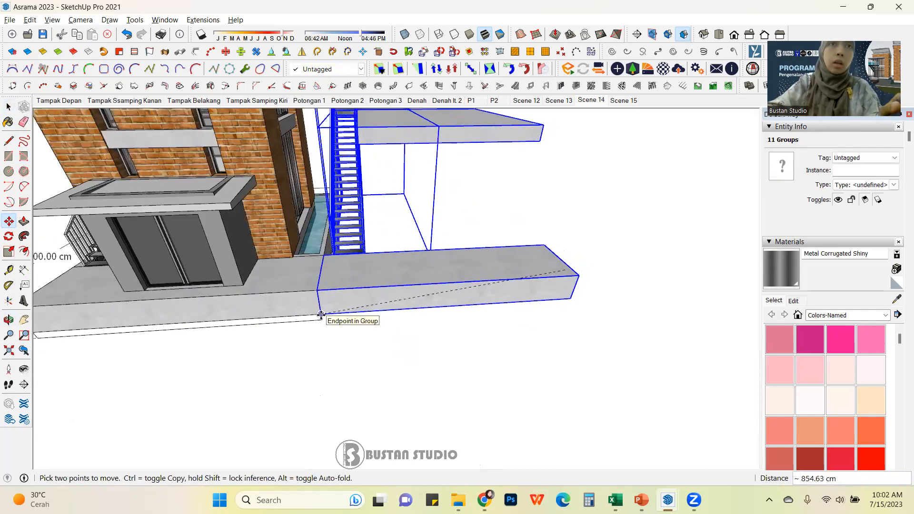
{"action": "left_click", "coordinate": [322, 315]}
{"action": "left_click", "coordinate": [323, 315]}
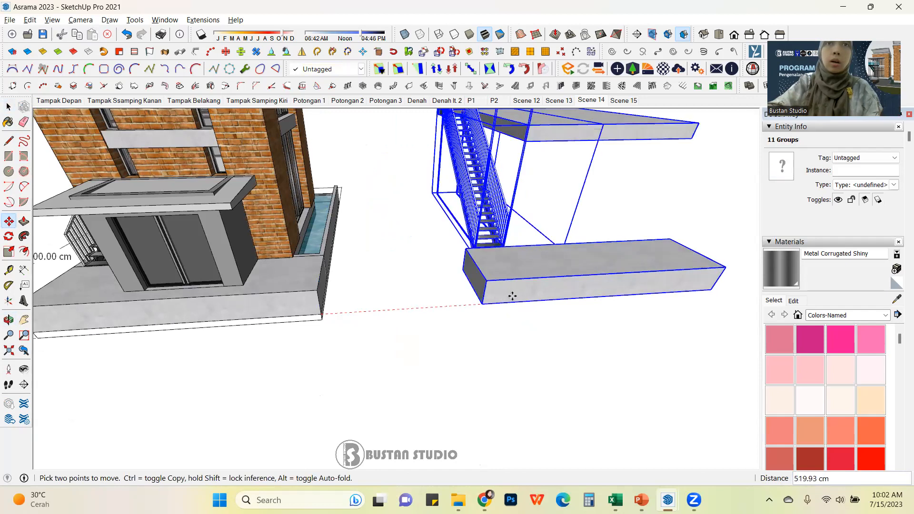
{"action": "left_click", "coordinate": [583, 292]}
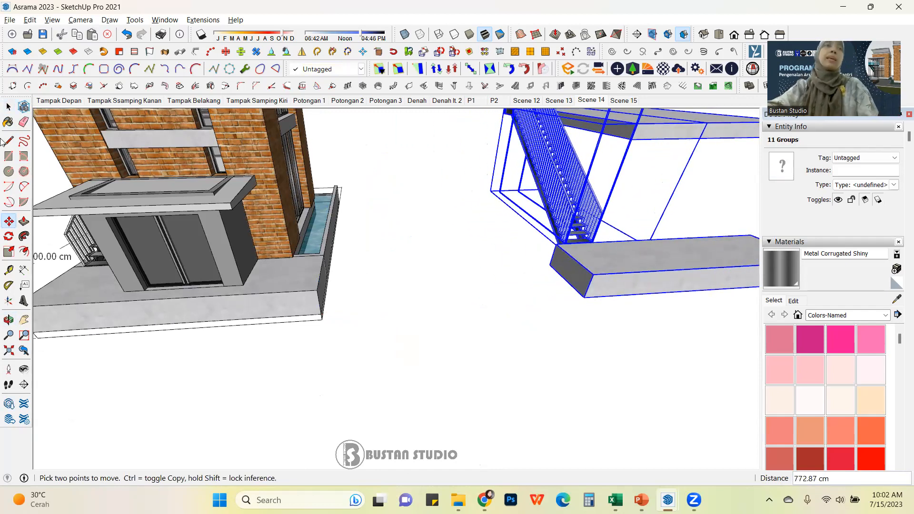
{"action": "left_click", "coordinate": [9, 107]}
{"action": "left_click", "coordinate": [405, 271]}
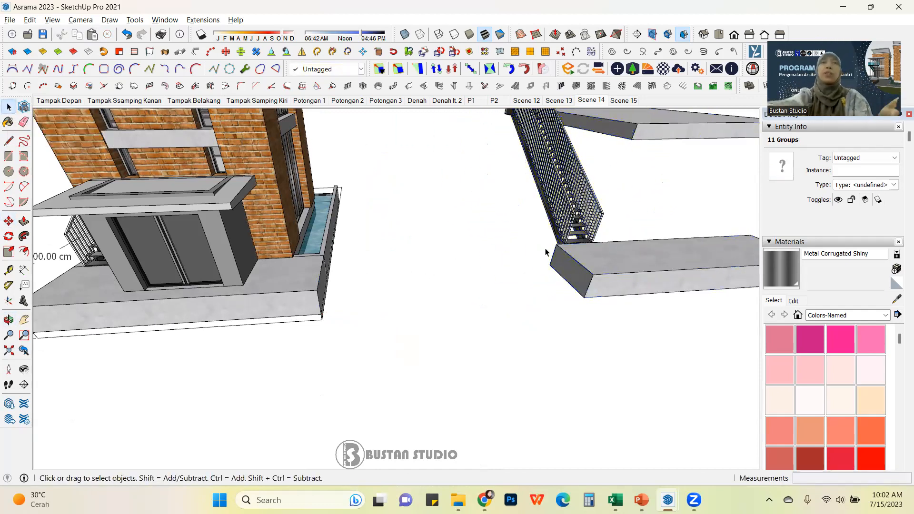
Step: Orbit and zoom to inspect the pasted staircase copy
{"action": "scroll", "coordinate": [558, 245], "scroll_direction": "down", "scroll_amount": 4}
{"action": "middle_click_drag", "start_coordinate": [533, 257], "coordinate": [460, 276]}
{"action": "scroll", "coordinate": [460, 275], "scroll_direction": "up", "scroll_amount": 2}
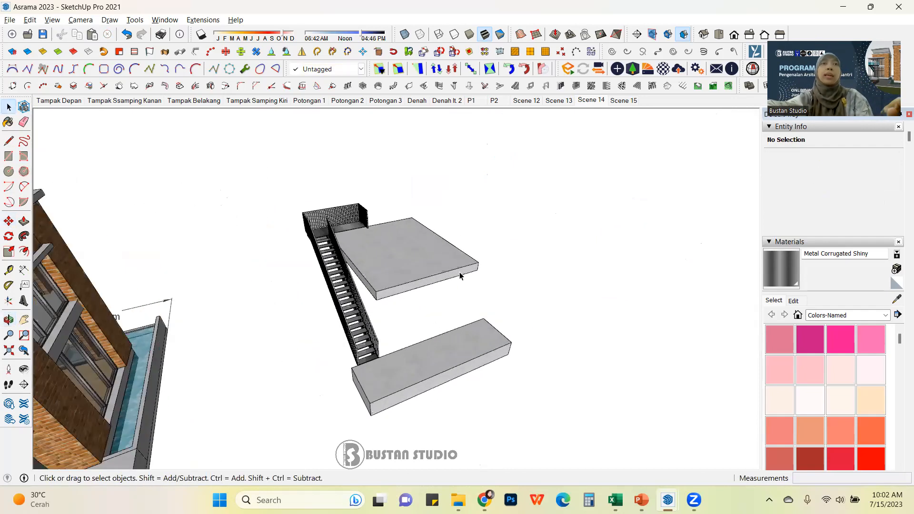
{"action": "scroll", "coordinate": [384, 320], "scroll_direction": "up", "scroll_amount": 2}
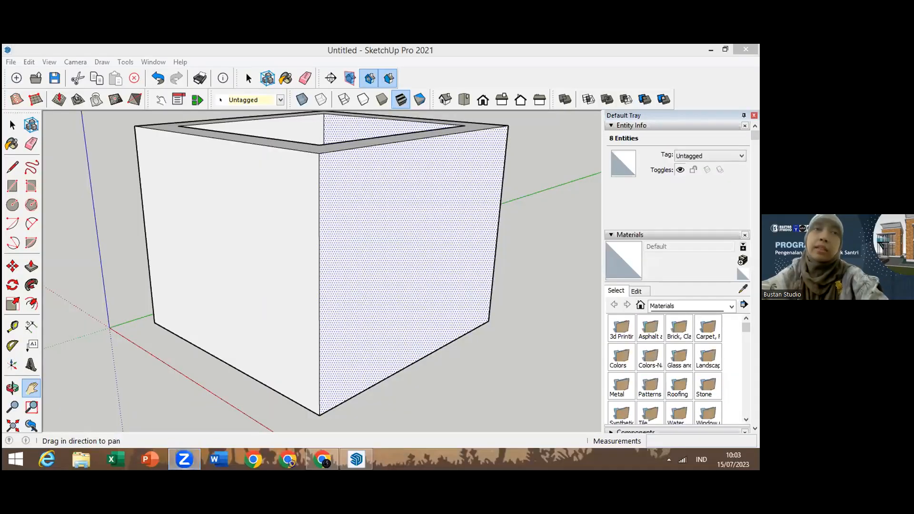
Step: Pan and zoom around the hollow box model to practise view navigation, then pick the Orbit tool
{"action": "left_click_drag", "start_coordinate": [335, 326], "coordinate": [376, 173]}
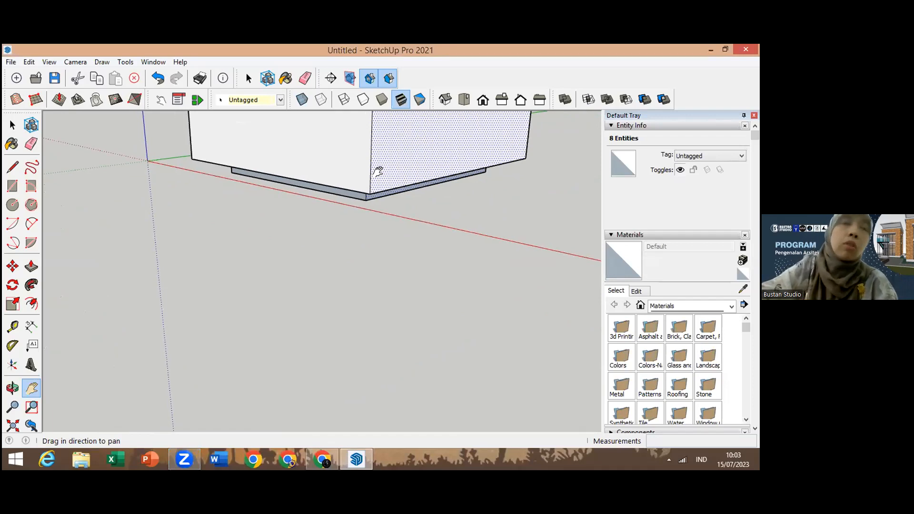
{"action": "left_click_drag", "start_coordinate": [378, 172], "coordinate": [378, 173]}
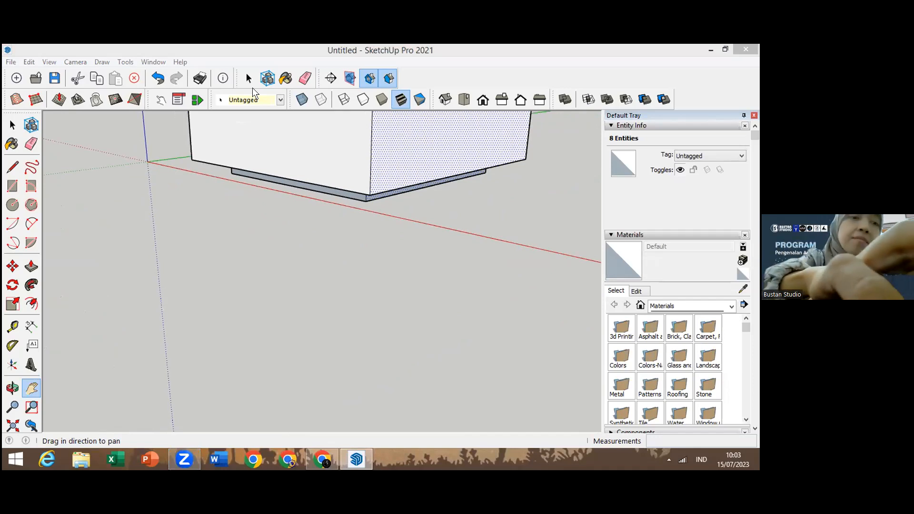
{"action": "left_click", "coordinate": [355, 201]}
{"action": "mouse_move", "coordinate": [355, 201]}
{"action": "left_mouse_down"}
{"action": "mouse_move", "coordinate": [379, 159]}
{"action": "mouse_move", "coordinate": [417, 141]}
{"action": "mouse_move", "coordinate": [415, 195]}
{"action": "mouse_move", "coordinate": [425, 164]}
{"action": "mouse_move", "coordinate": [385, 393]}
{"action": "left_mouse_up"}
{"action": "left_click_drag", "start_coordinate": [358, 330], "coordinate": [418, 255]}
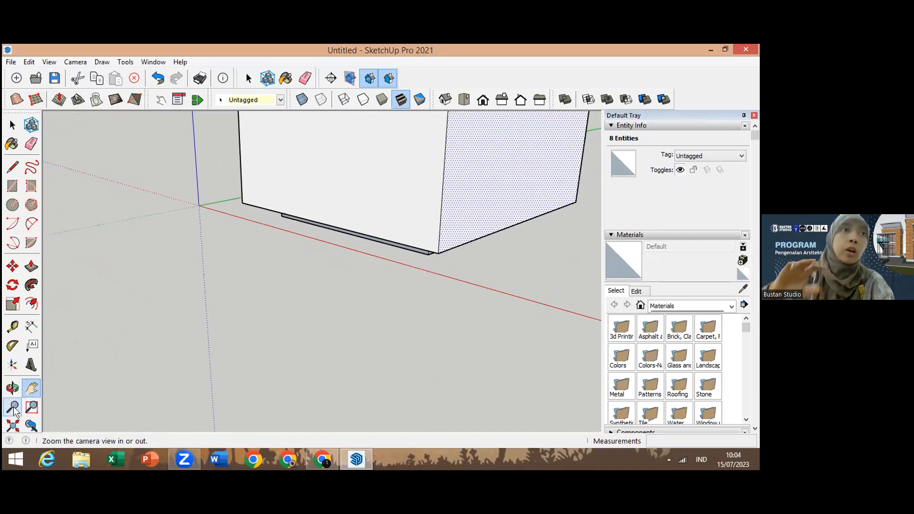
{"action": "left_click_drag", "start_coordinate": [359, 183], "coordinate": [314, 314]}
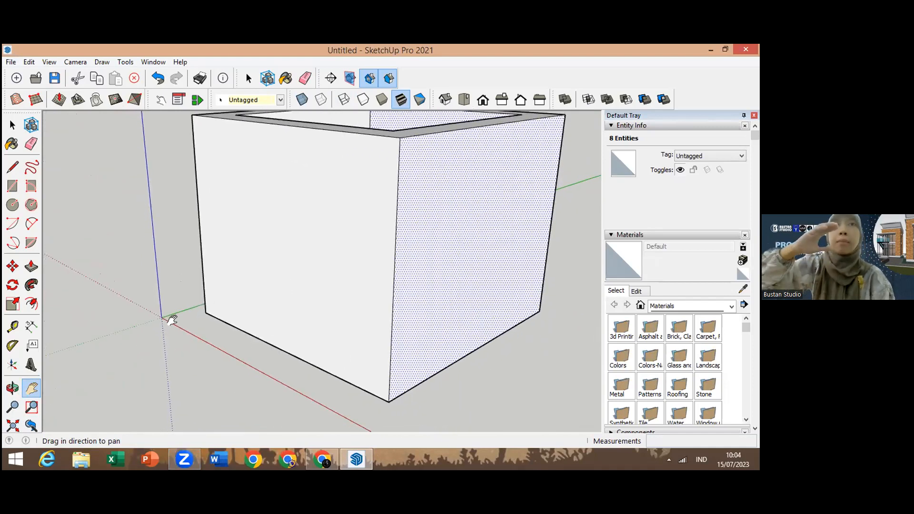
{"action": "scroll", "coordinate": [372, 248], "scroll_direction": "down", "scroll_amount": 4}
{"action": "left_click_drag", "start_coordinate": [358, 302], "coordinate": [383, 183]}
{"action": "scroll", "coordinate": [382, 183], "scroll_direction": "down", "scroll_amount": 2}
{"action": "scroll", "coordinate": [375, 182], "scroll_direction": "up", "scroll_amount": 2}
{"action": "scroll", "coordinate": [373, 184], "scroll_direction": "down", "scroll_amount": 3}
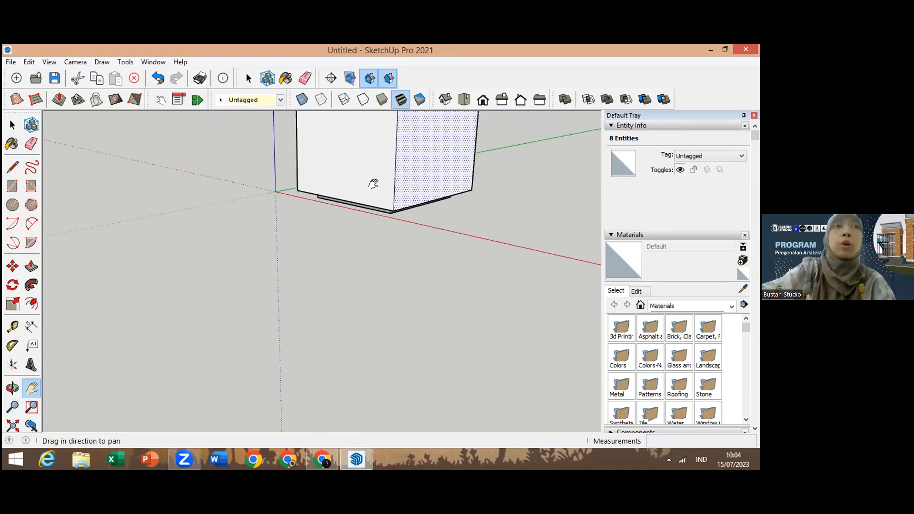
{"action": "left_click_drag", "start_coordinate": [326, 247], "coordinate": [310, 258]}
{"action": "left_click_drag", "start_coordinate": [335, 157], "coordinate": [322, 188]}
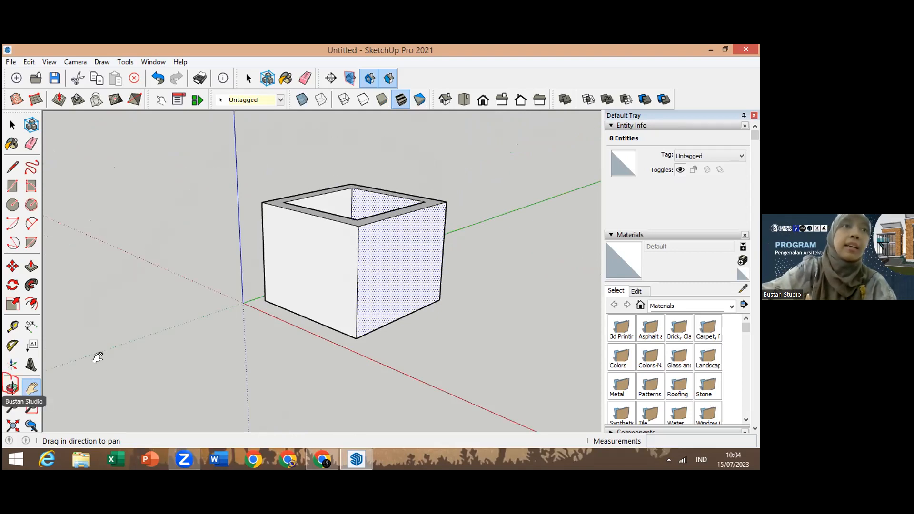
{"action": "left_click", "coordinate": [11, 387]}
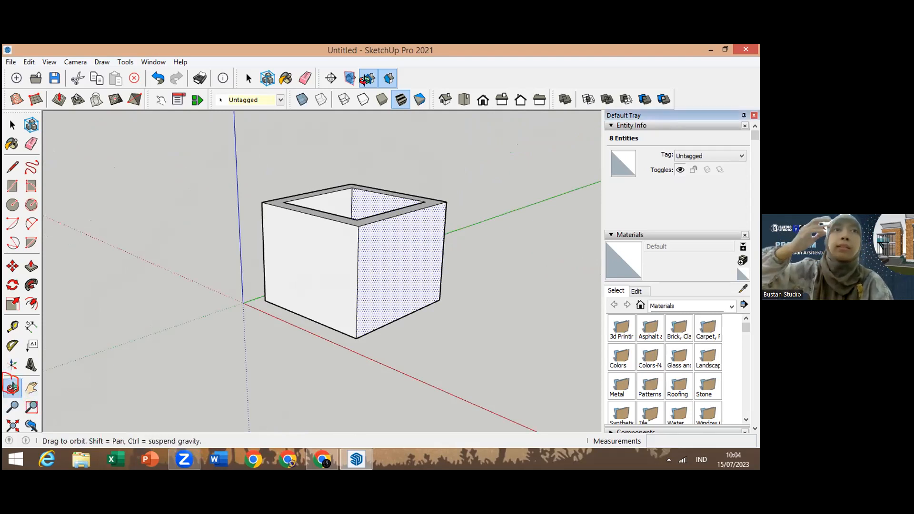
Step: Orbit beneath the box and push its bottom face inward to hollow the base
{"action": "left_click_drag", "start_coordinate": [367, 80], "coordinate": [388, 178]}
{"action": "left_click_drag", "start_coordinate": [355, 211], "coordinate": [429, 337]}
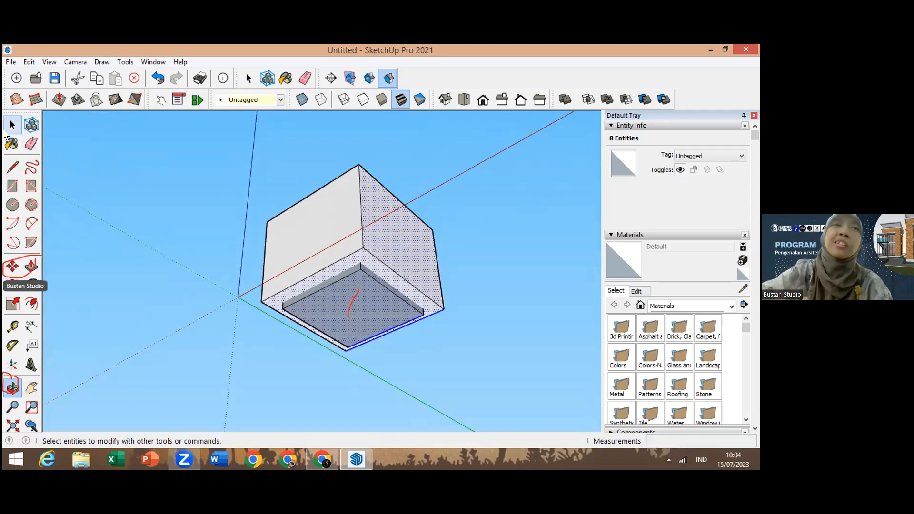
{"action": "left_click", "coordinate": [32, 267]}
{"action": "left_click_drag", "start_coordinate": [348, 321], "coordinate": [352, 303]}
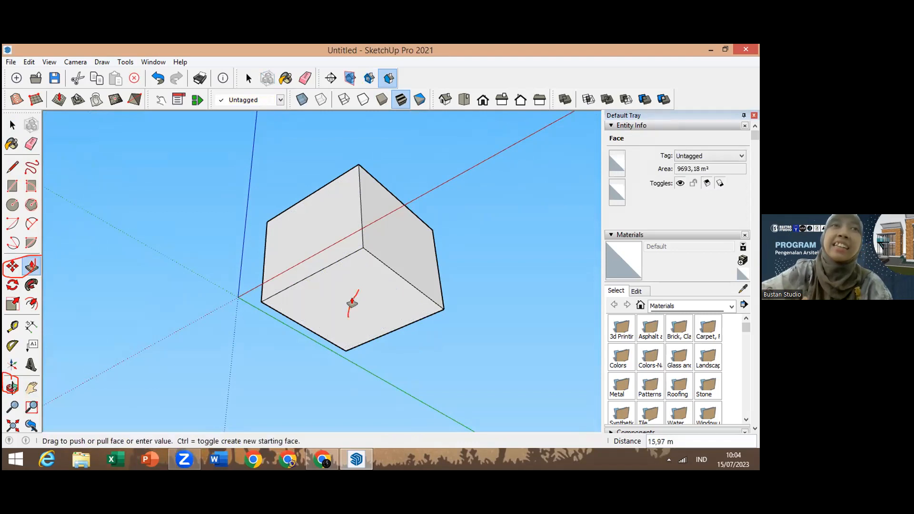
{"action": "left_click_drag", "start_coordinate": [352, 303], "coordinate": [408, 284]}
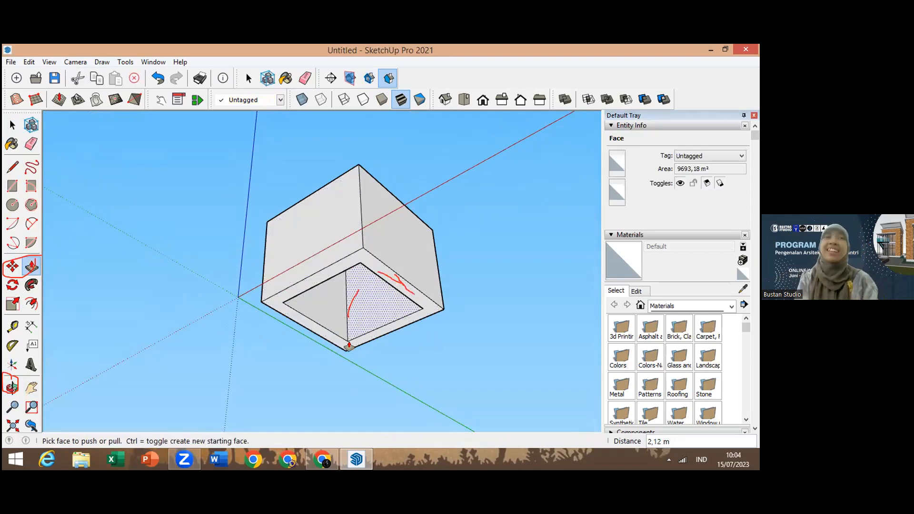
Step: Select the box and push/pull one of its side faces outward to widen it
{"action": "left_click", "coordinate": [12, 124]}
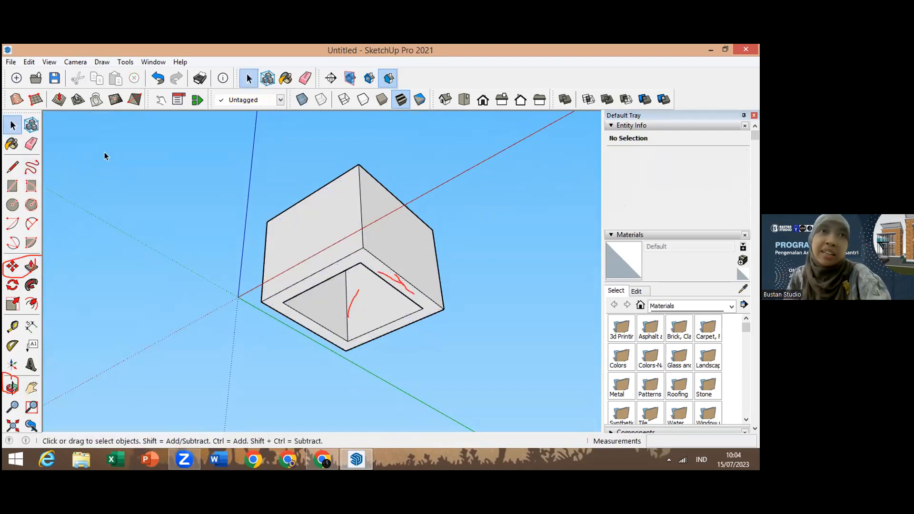
{"action": "left_click_drag", "start_coordinate": [359, 205], "coordinate": [358, 204]}
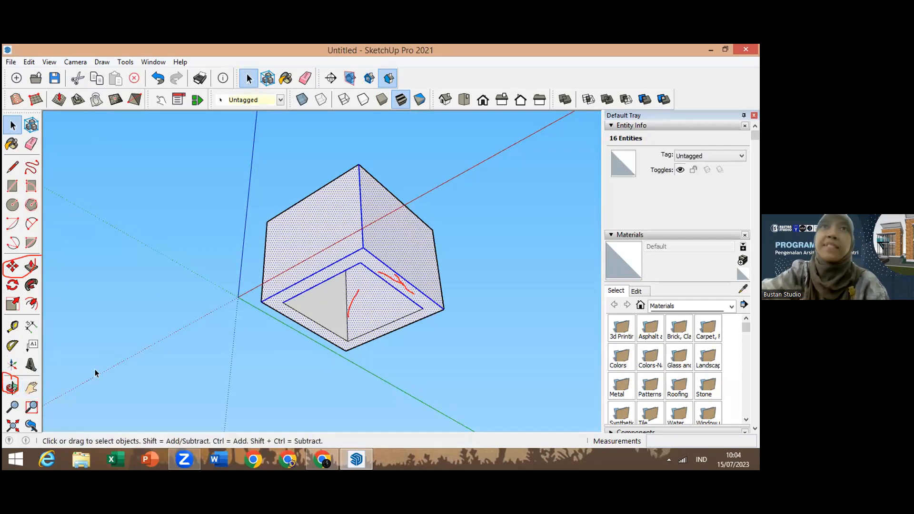
{"action": "left_click", "coordinate": [31, 266]}
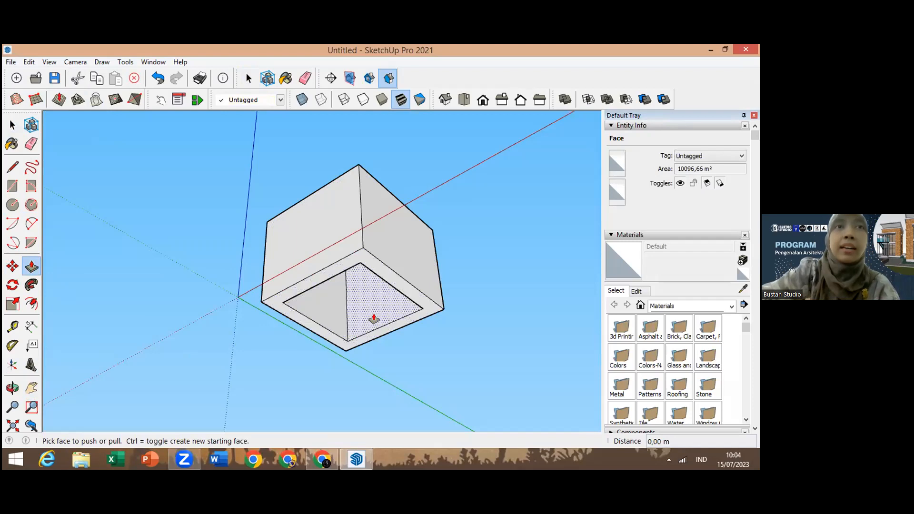
{"action": "left_click", "coordinate": [396, 243]}
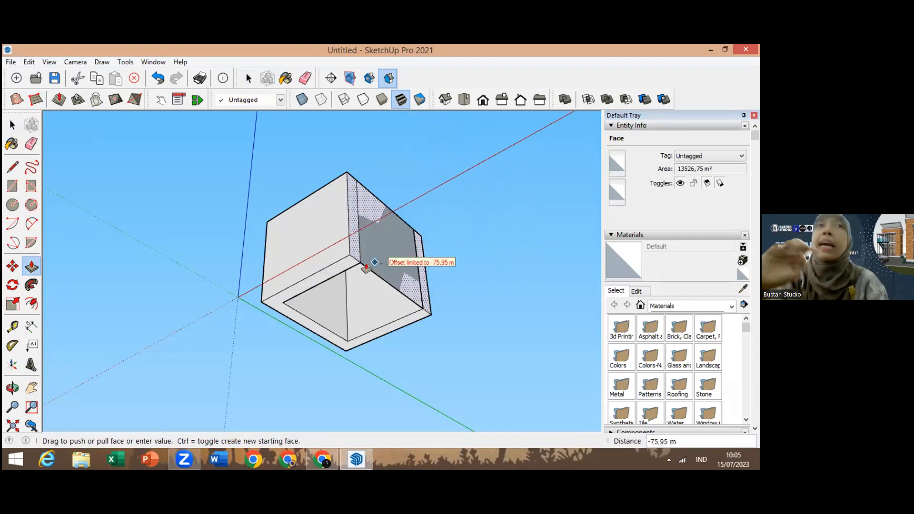
{"action": "left_click", "coordinate": [415, 251]}
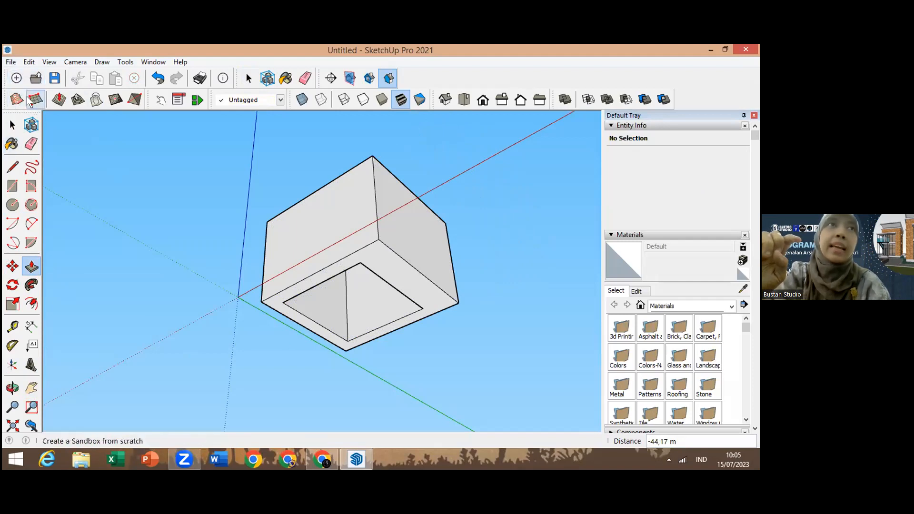
Step: Pan and orbit to a straight front view of the box
{"action": "left_click", "coordinate": [13, 128]}
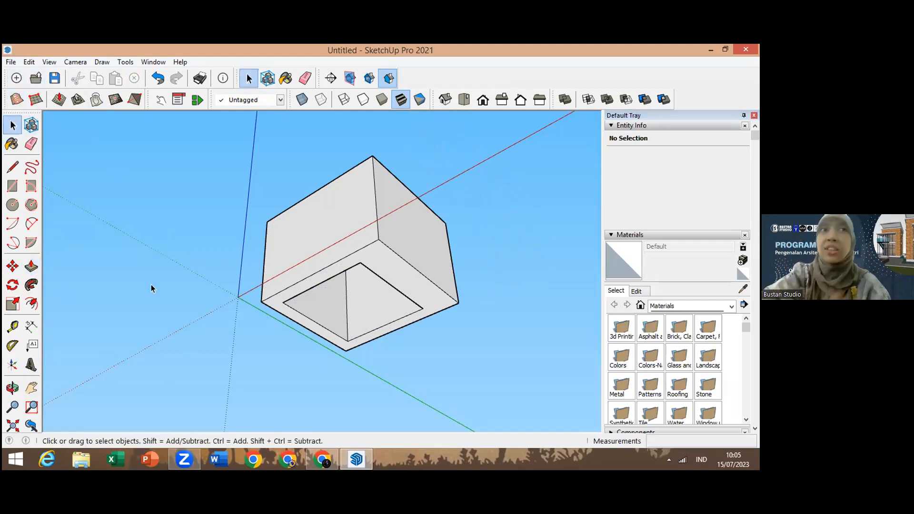
{"action": "left_click", "coordinate": [32, 388]}
{"action": "left_click_drag", "start_coordinate": [311, 250], "coordinate": [330, 288]}
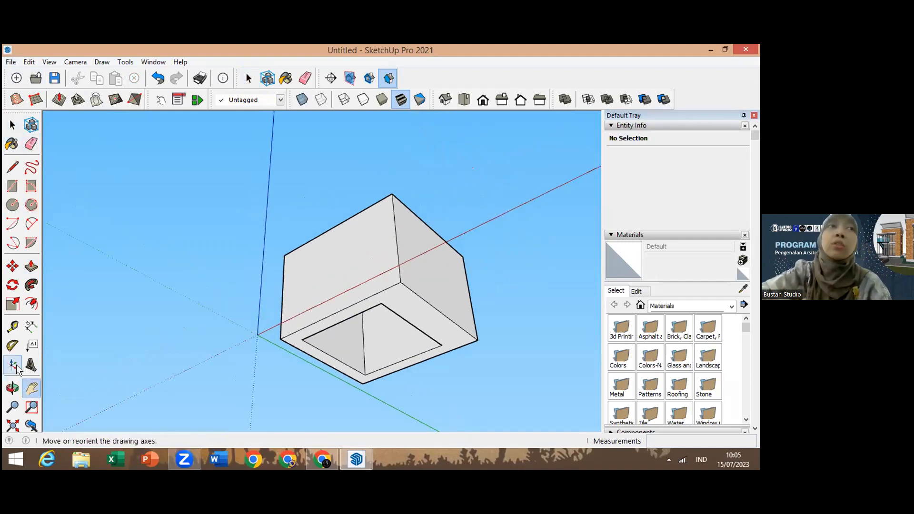
{"action": "left_click", "coordinate": [9, 384]}
{"action": "left_click_drag", "start_coordinate": [329, 285], "coordinate": [458, 400]}
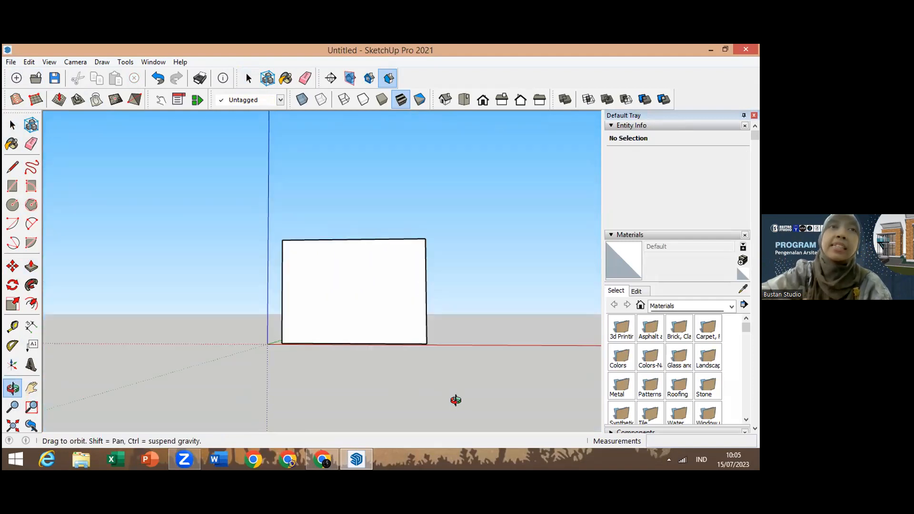
{"action": "left_click", "coordinate": [13, 125]}
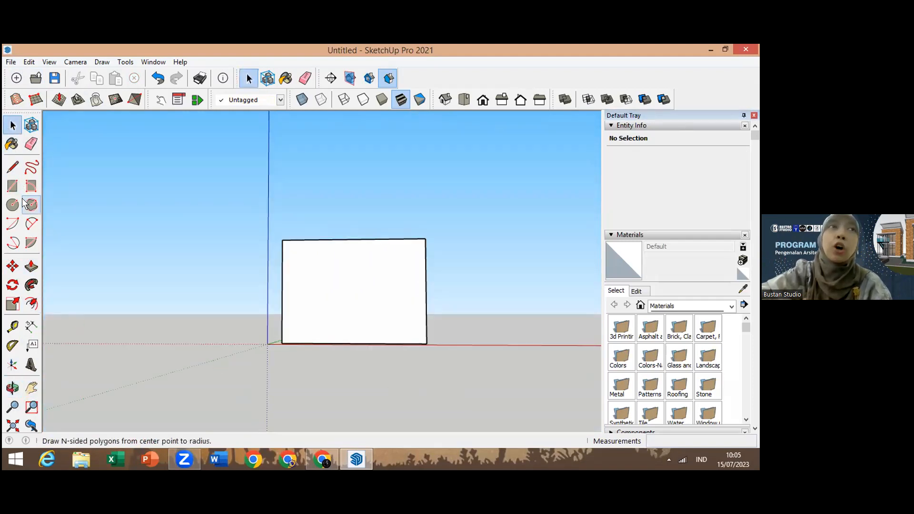
{"action": "left_click", "coordinate": [12, 186]}
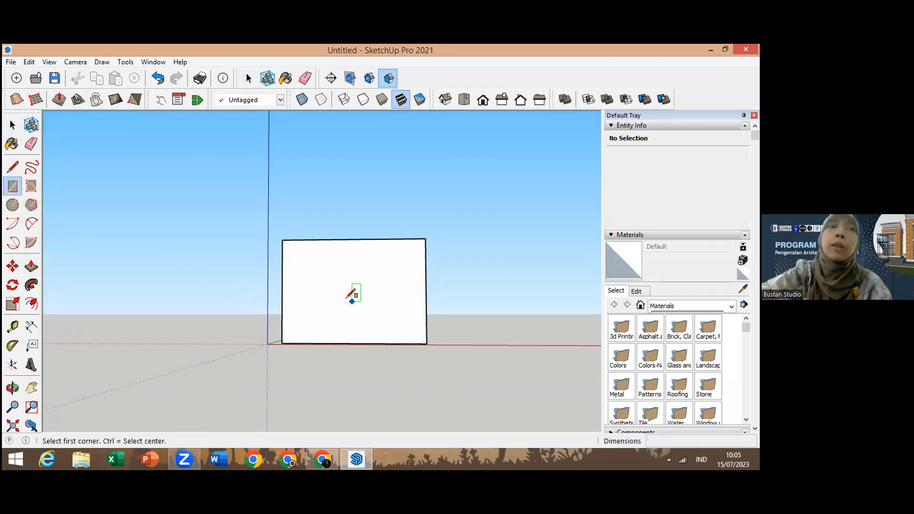
{"action": "left_click", "coordinate": [325, 343]}
{"action": "left_click", "coordinate": [366, 313]}
{"action": "left_click", "coordinate": [366, 312]}
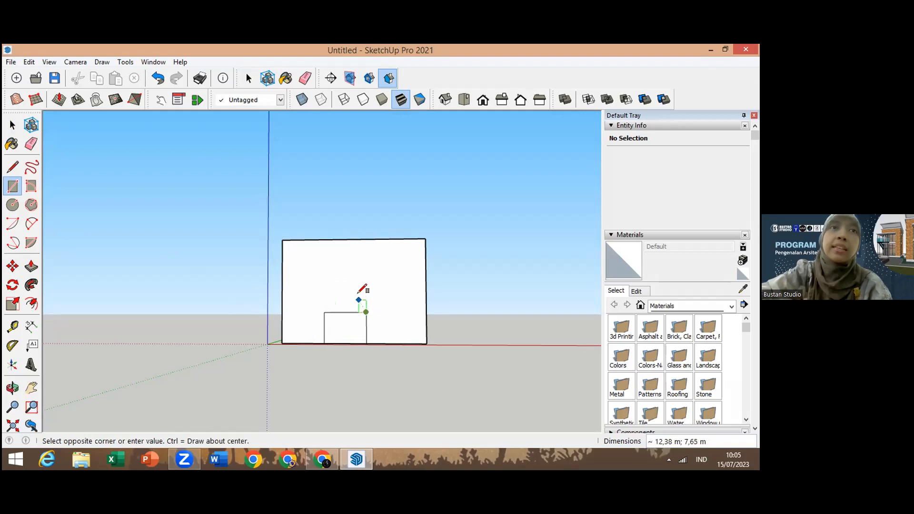
{"action": "left_click", "coordinate": [13, 125]}
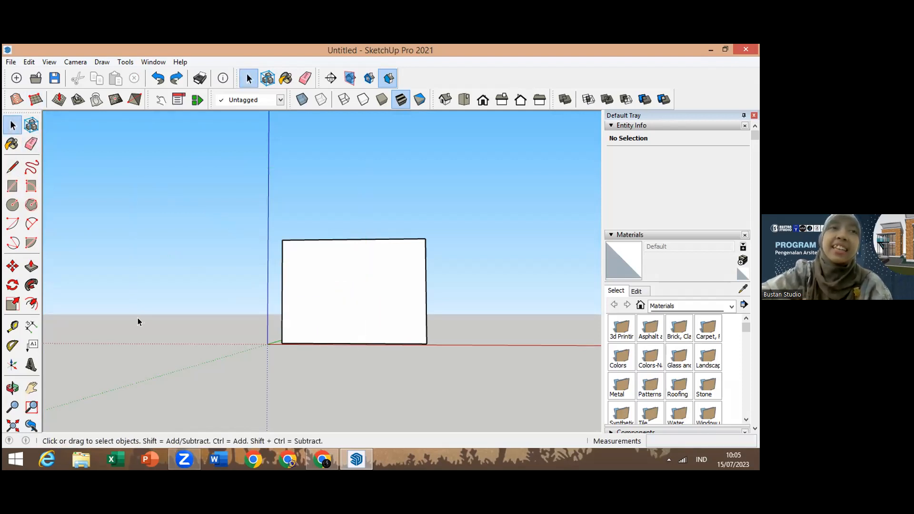
{"action": "left_click", "coordinate": [12, 186]}
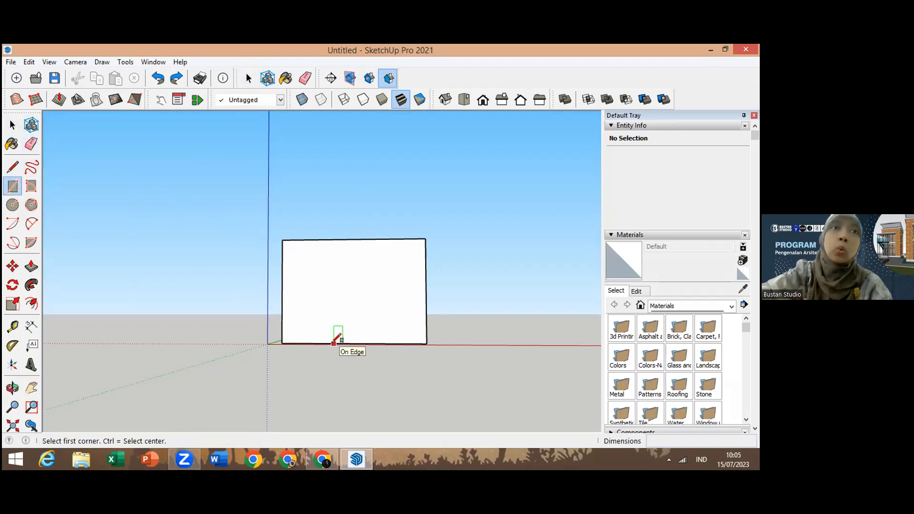
{"action": "left_click", "coordinate": [334, 341]}
{"action": "left_click", "coordinate": [340, 332]}
{"action": "left_click", "coordinate": [345, 318]}
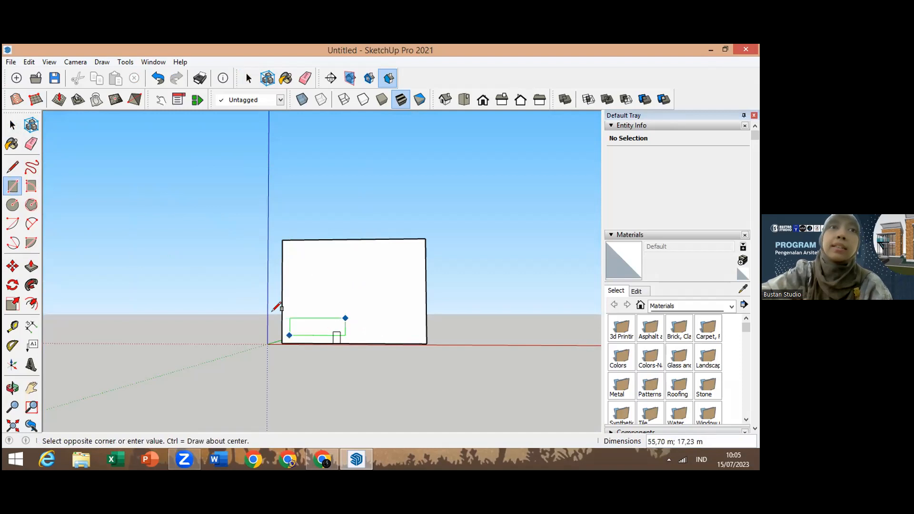
{"action": "left_click", "coordinate": [327, 277]}
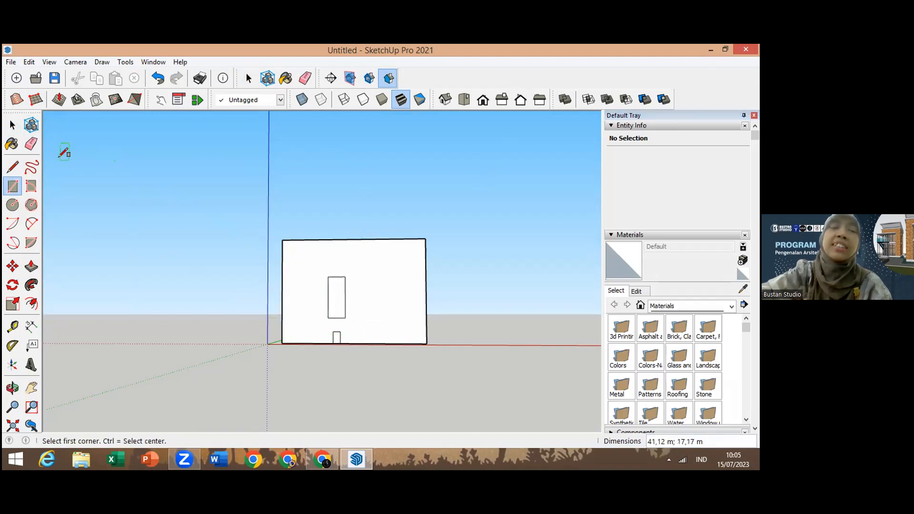
{"action": "key", "text": "ctrl+z"}
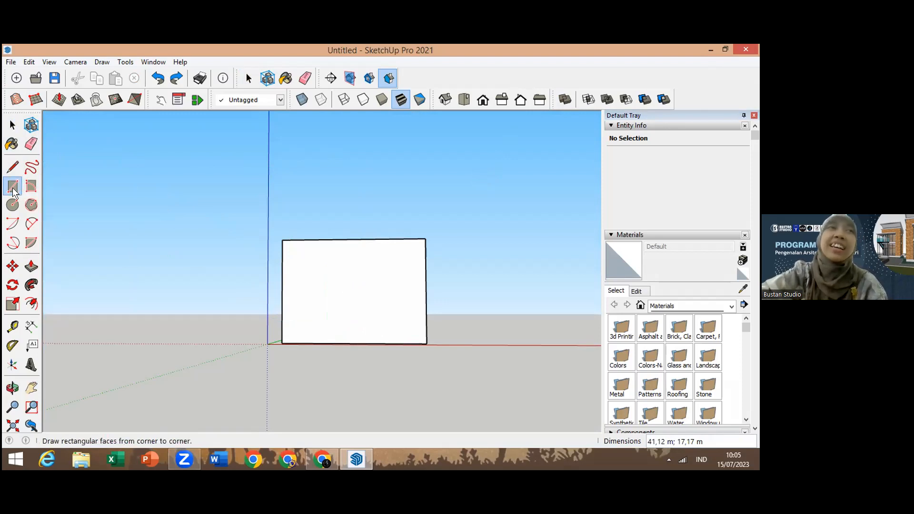
Step: Draw a door-shaped rectangle on the front face, starting from its bottom edge, about 28 m wide and 57 m tall
{"action": "left_click", "coordinate": [337, 342]}
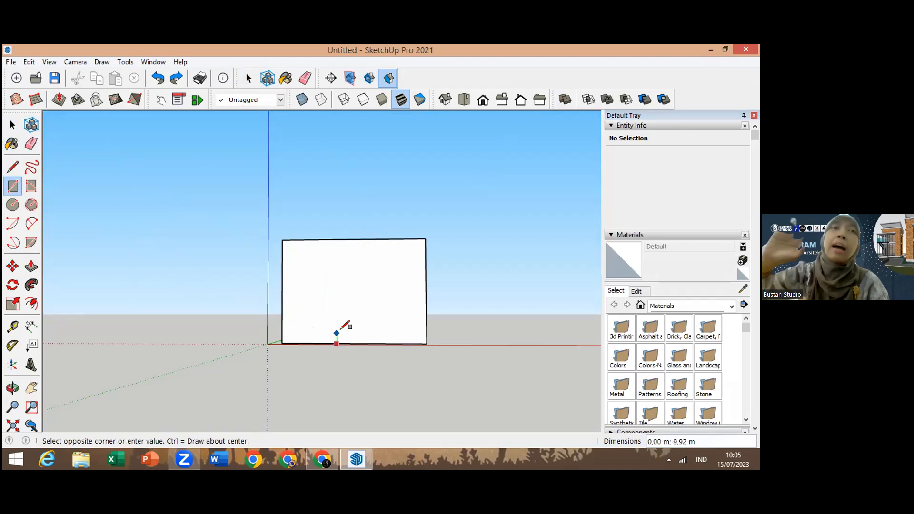
{"action": "left_click", "coordinate": [365, 286]}
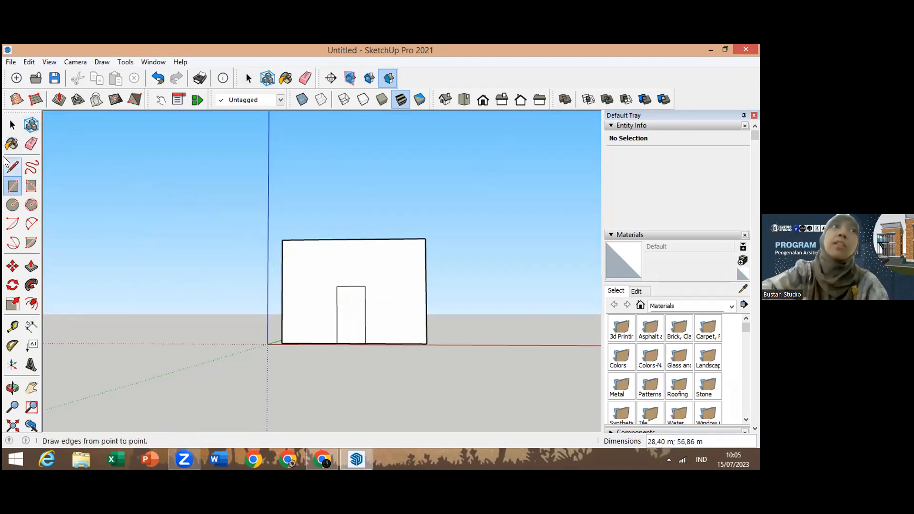
{"action": "left_click", "coordinate": [12, 124]}
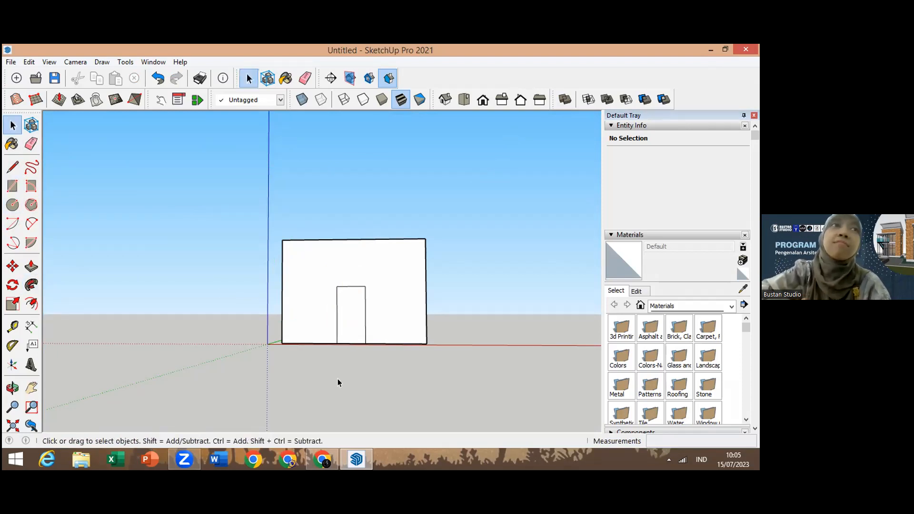
Step: Push the door rectangle 15 m into the wall with Push/Pull
{"action": "left_click", "coordinate": [348, 316]}
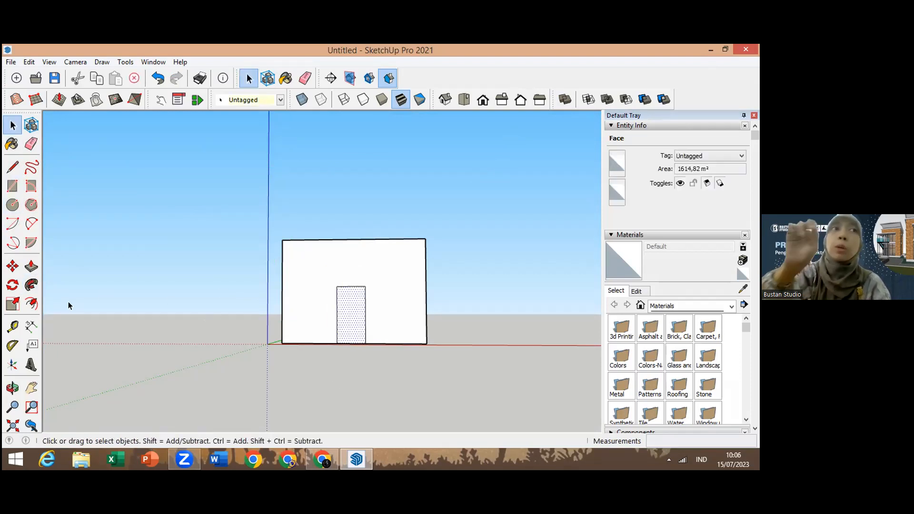
{"action": "left_click", "coordinate": [40, 262]}
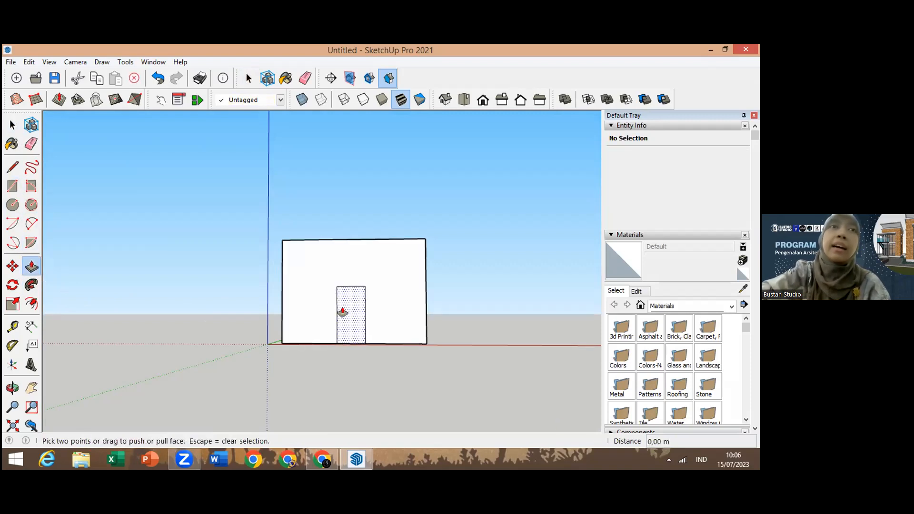
{"action": "left_click_drag", "start_coordinate": [350, 312], "coordinate": [358, 316]}
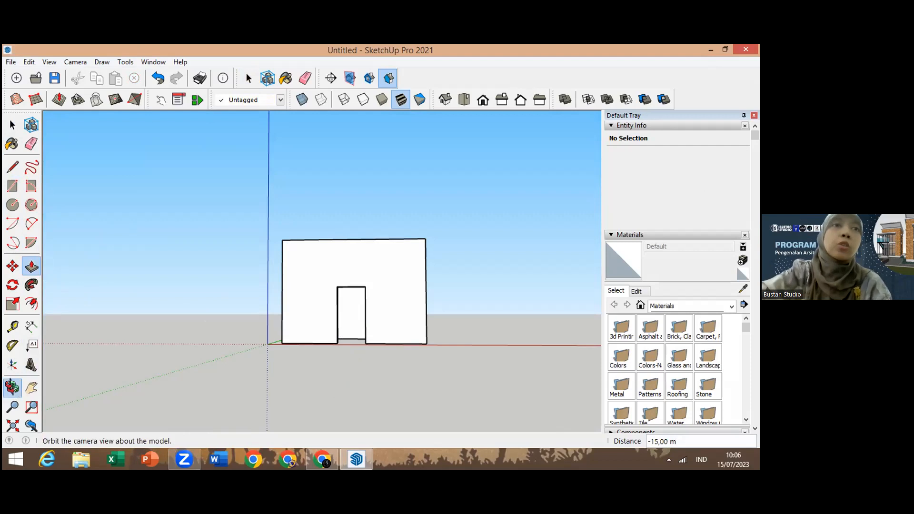
Step: Orbit to another side of the box and draw a circle on that face
{"action": "left_click", "coordinate": [13, 388]}
{"action": "left_click_drag", "start_coordinate": [359, 370], "coordinate": [357, 435]}
{"action": "left_click_drag", "start_coordinate": [357, 339], "coordinate": [320, 292]}
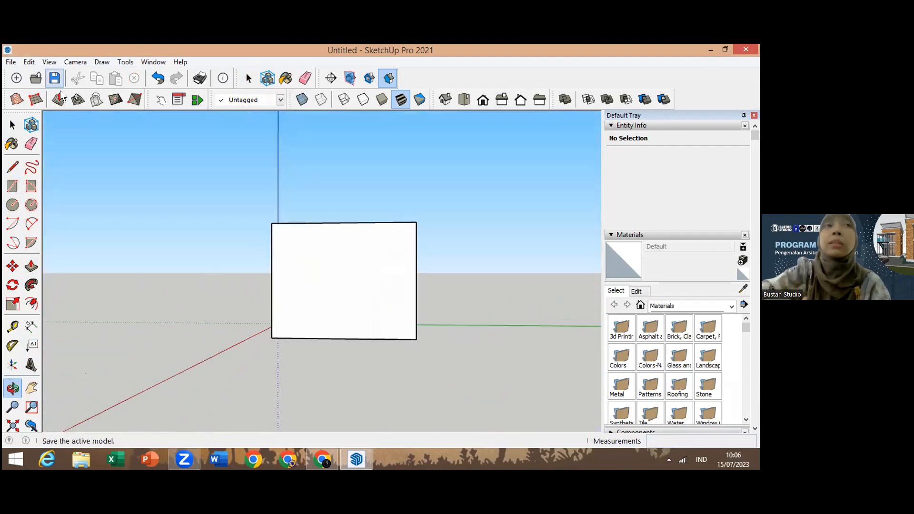
{"action": "left_click", "coordinate": [14, 204]}
{"action": "left_click", "coordinate": [335, 273]}
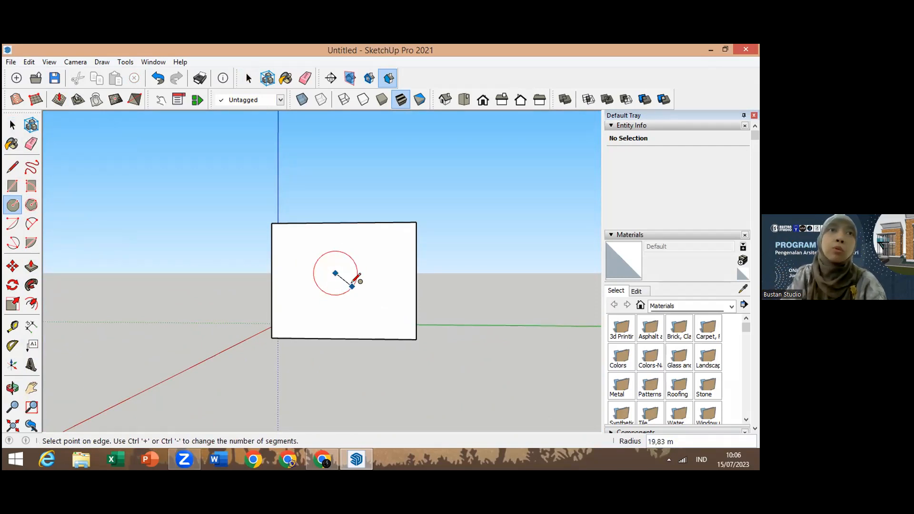
{"action": "left_click", "coordinate": [354, 284]}
{"action": "key", "text": "space"}
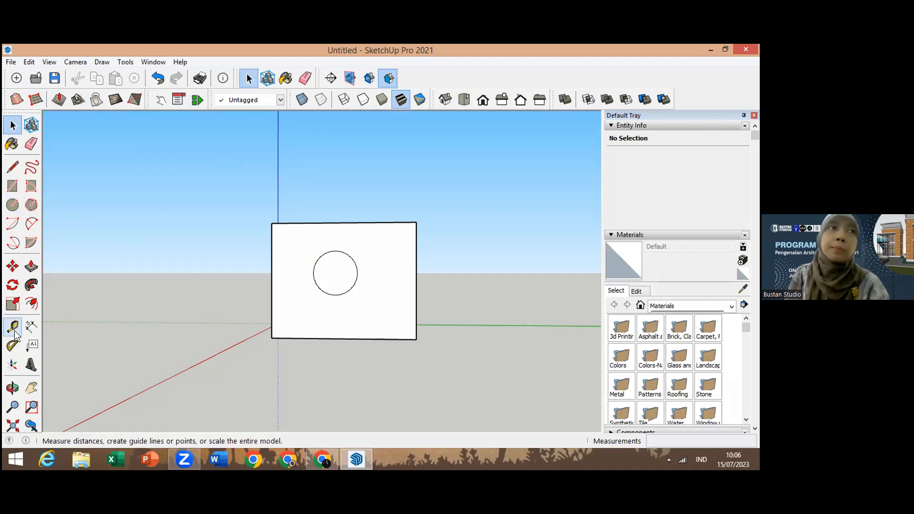
Step: Pull the circle out into a cylinder with Push/Pull and undo the extrusion
{"action": "left_click", "coordinate": [31, 266]}
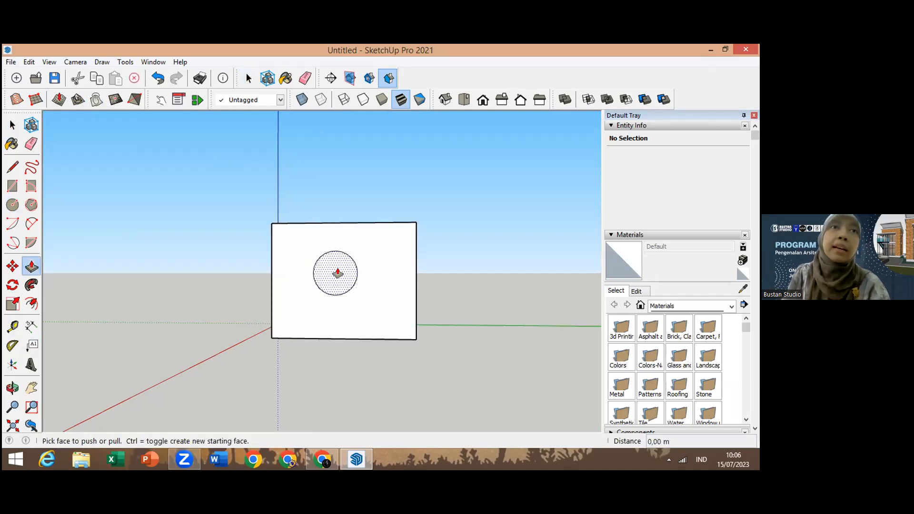
{"action": "left_click", "coordinate": [336, 275]}
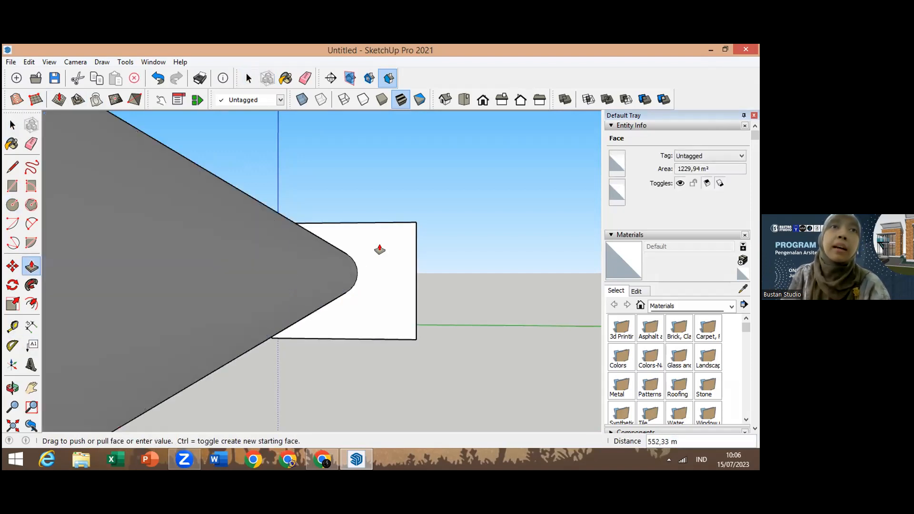
{"action": "left_click", "coordinate": [257, 272]}
{"action": "left_click", "coordinate": [386, 227]}
{"action": "left_click", "coordinate": [396, 217]}
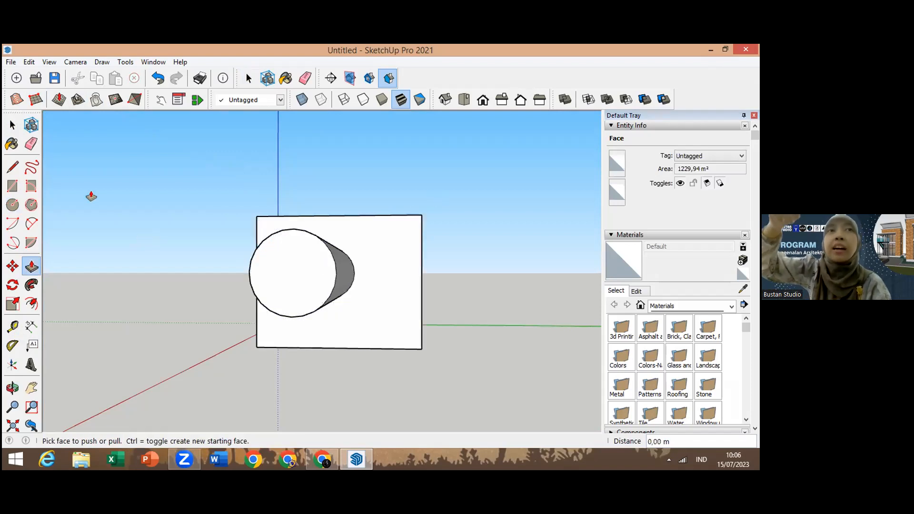
{"action": "key", "text": "ctrl+z"}
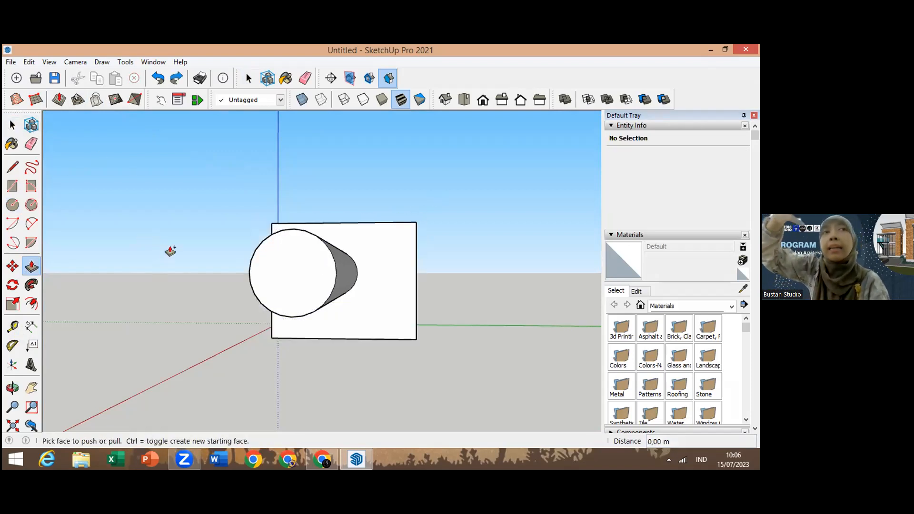
{"action": "key", "text": "ctrl+z"}
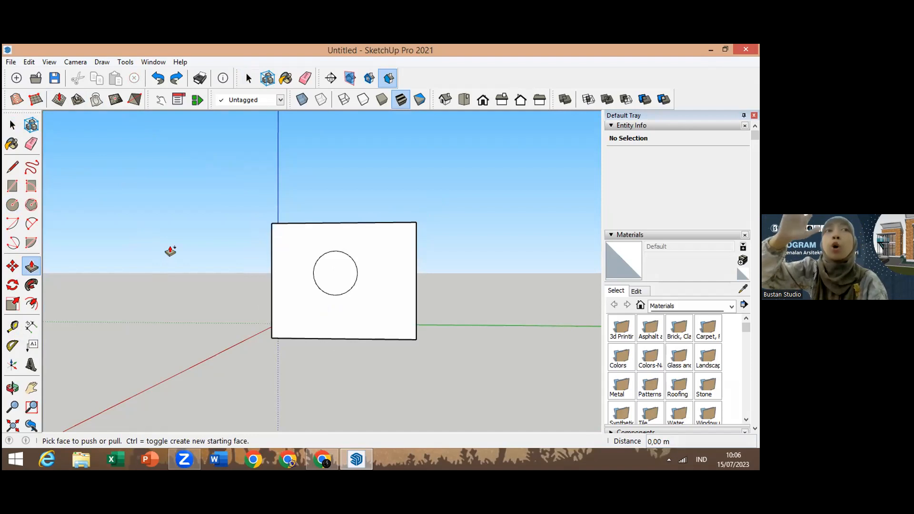
Step: Pull the circle out into a cylinder once more with Push/Pull and undo that extrusion
{"action": "left_click", "coordinate": [13, 389]}
{"action": "left_click_drag", "start_coordinate": [340, 304], "coordinate": [363, 414]}
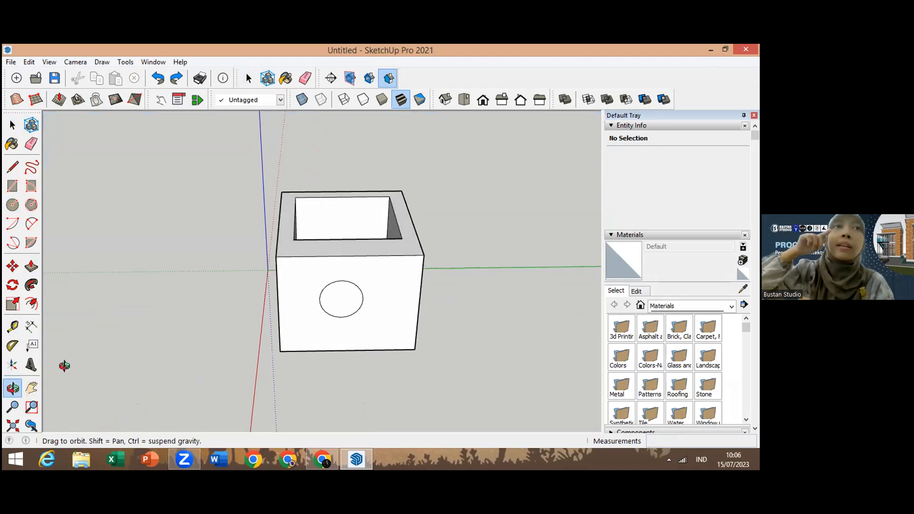
{"action": "left_click", "coordinate": [38, 270]}
{"action": "left_click", "coordinate": [335, 297]}
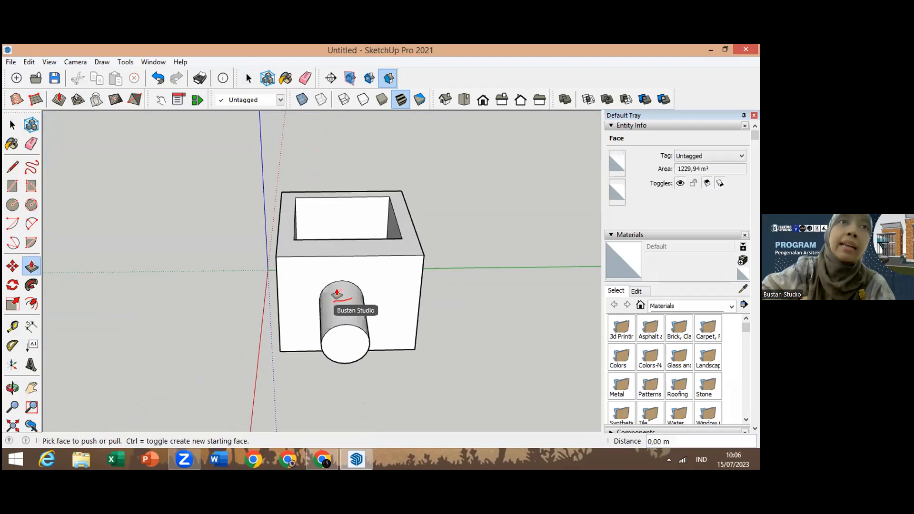
{"action": "left_click", "coordinate": [337, 294]}
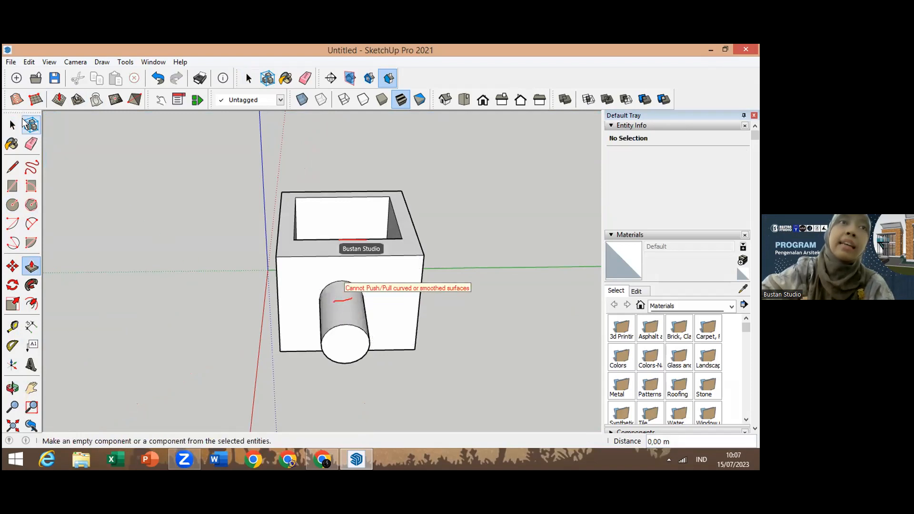
{"action": "key", "text": "ctrl+z"}
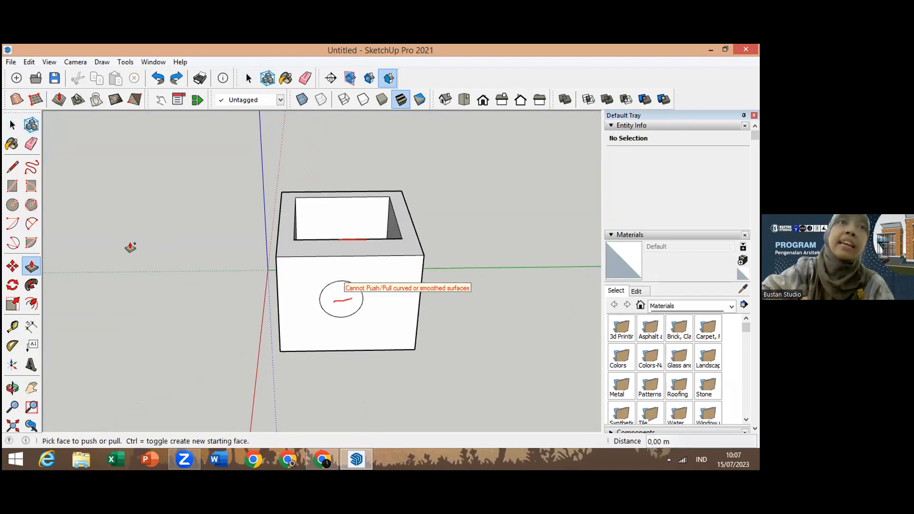
Step: Push the circle into the wall with Push/Pull to form a round recess
{"action": "left_click", "coordinate": [333, 299]}
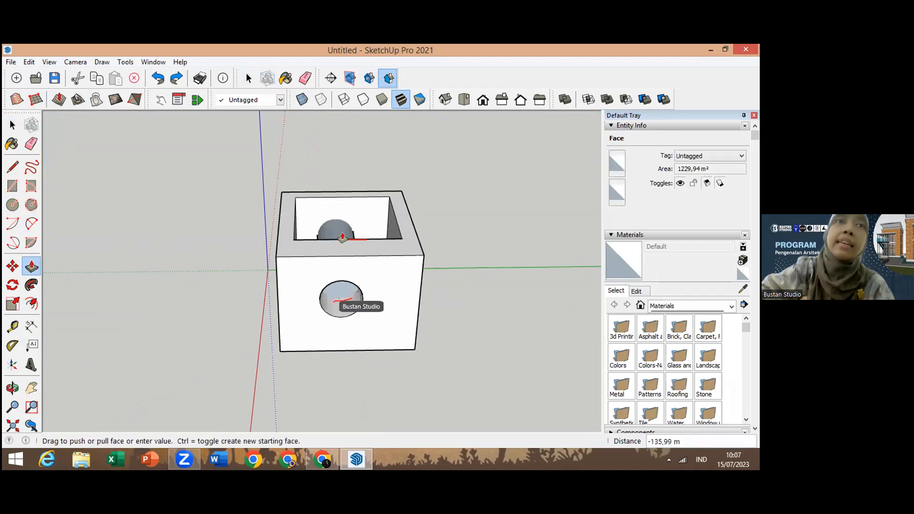
{"action": "left_click", "coordinate": [375, 340]}
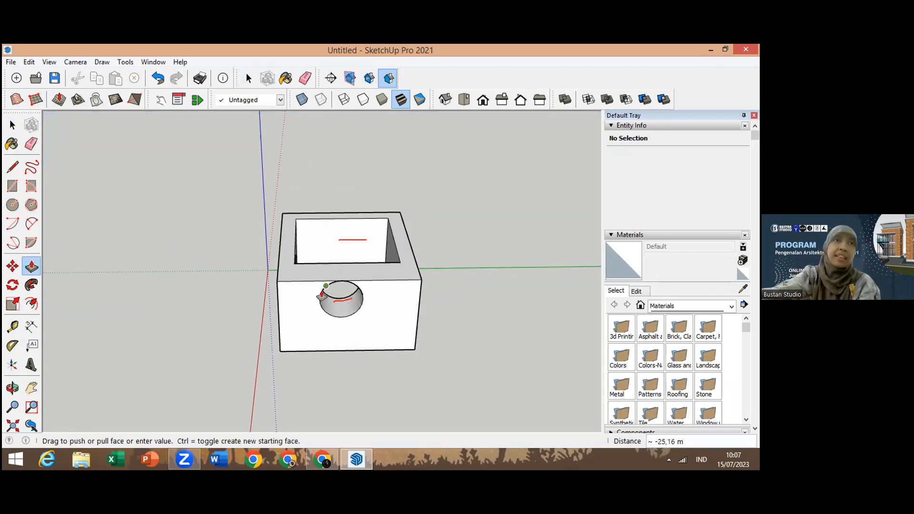
{"action": "left_click", "coordinate": [355, 268]}
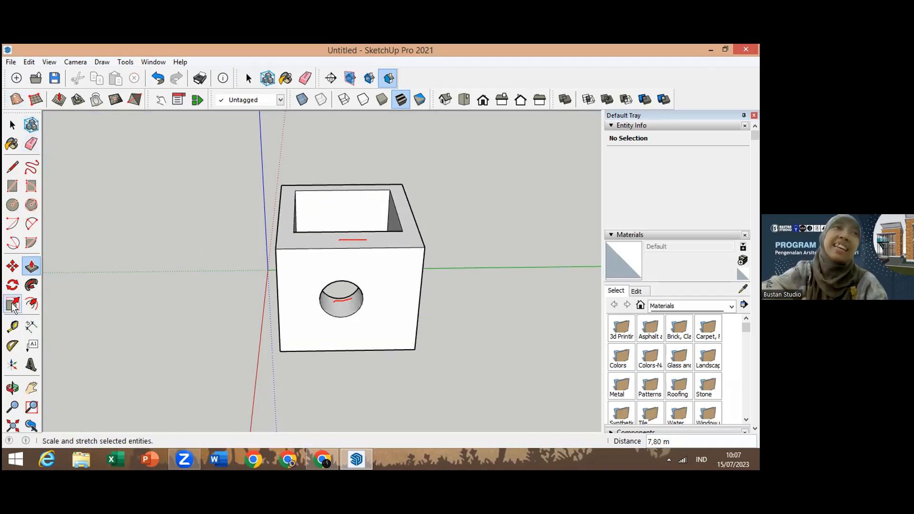
Step: Draw a large rectangle on the ground beside the box, seen from above
{"action": "left_click", "coordinate": [12, 388]}
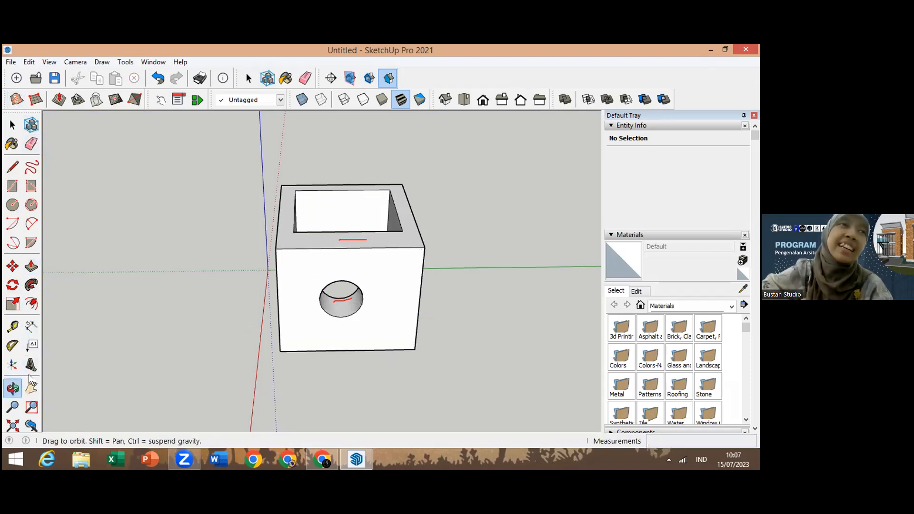
{"action": "left_click_drag", "start_coordinate": [327, 333], "coordinate": [198, 391]}
{"action": "left_click_drag", "start_coordinate": [244, 366], "coordinate": [136, 382]}
{"action": "left_click_drag", "start_coordinate": [328, 268], "coordinate": [327, 217]}
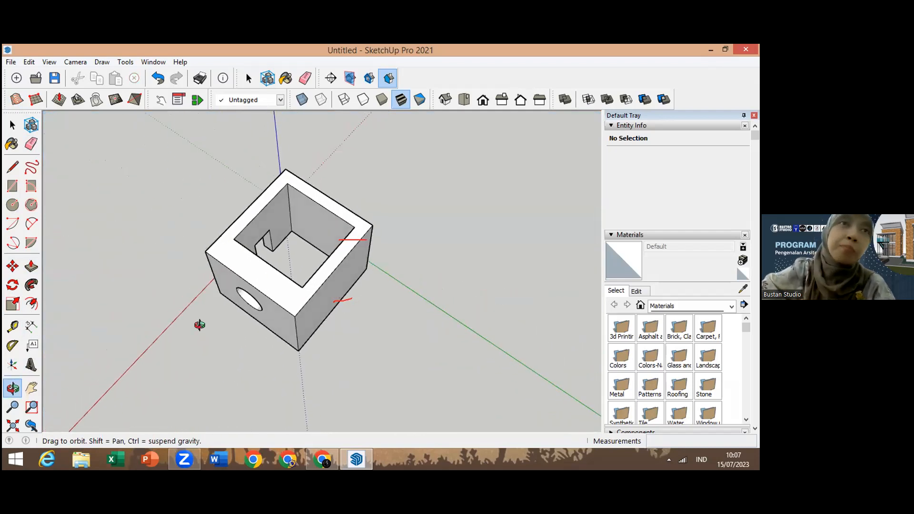
{"action": "left_click_drag", "start_coordinate": [280, 296], "coordinate": [308, 141]}
{"action": "left_click_drag", "start_coordinate": [307, 288], "coordinate": [311, 363]}
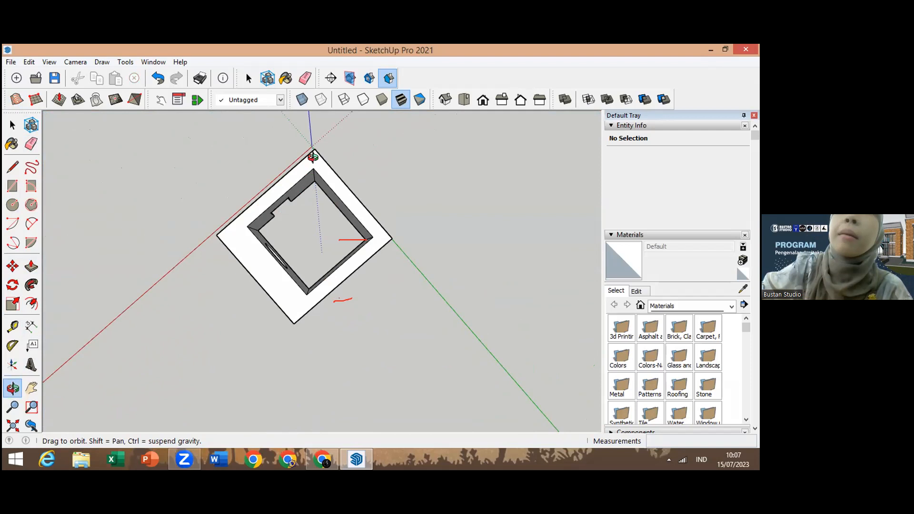
{"action": "left_click_drag", "start_coordinate": [287, 272], "coordinate": [345, 248]}
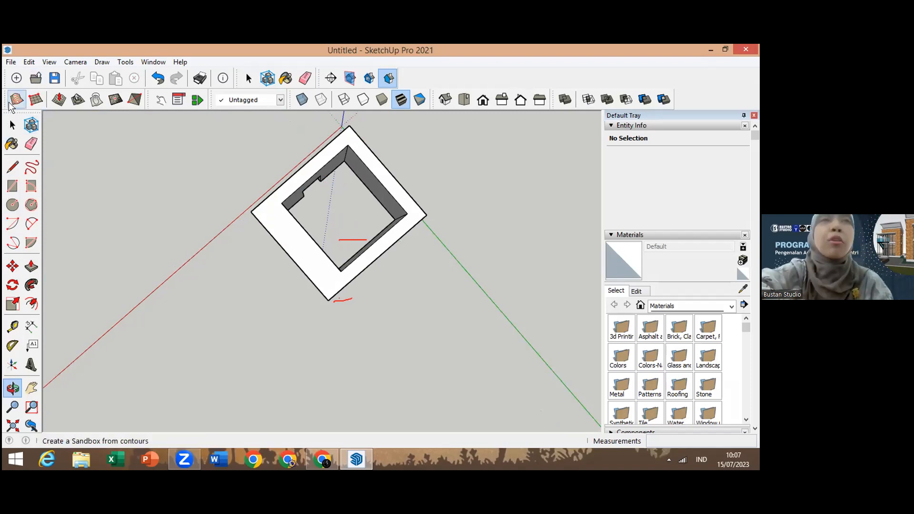
{"action": "left_click", "coordinate": [13, 185]}
{"action": "left_click", "coordinate": [149, 319]}
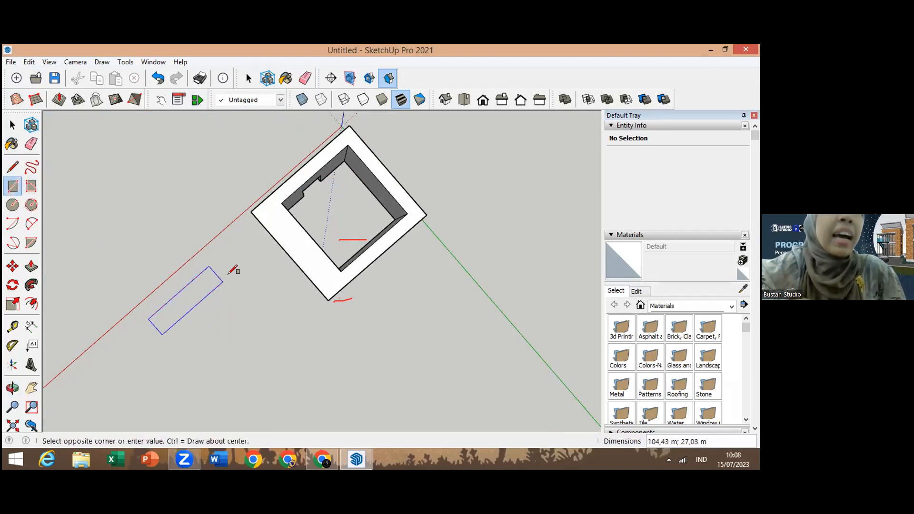
{"action": "left_click", "coordinate": [346, 343]}
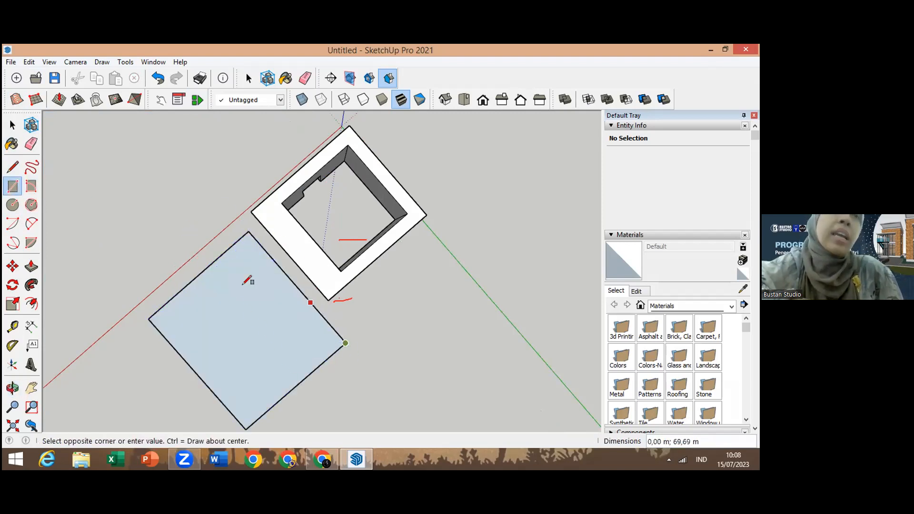
Step: Delete the ground rectangle's face and its edges
{"action": "left_click", "coordinate": [13, 124]}
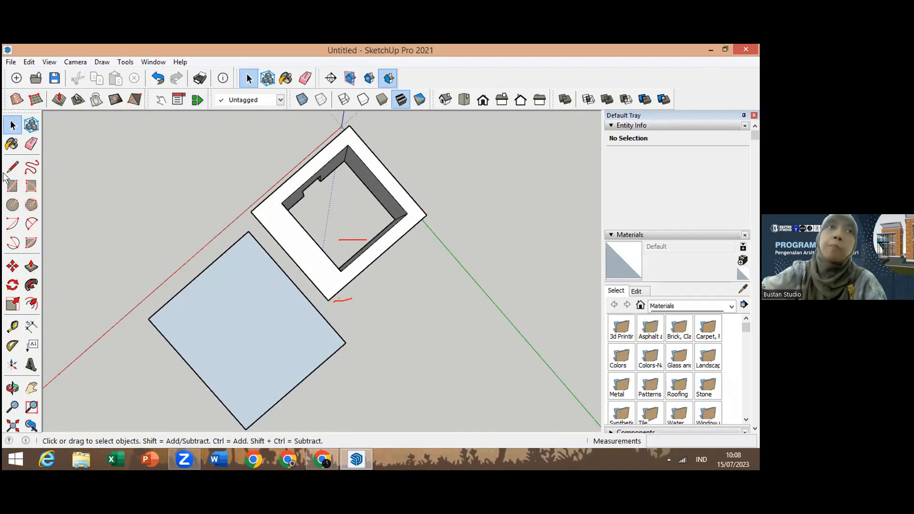
{"action": "left_click", "coordinate": [13, 186]}
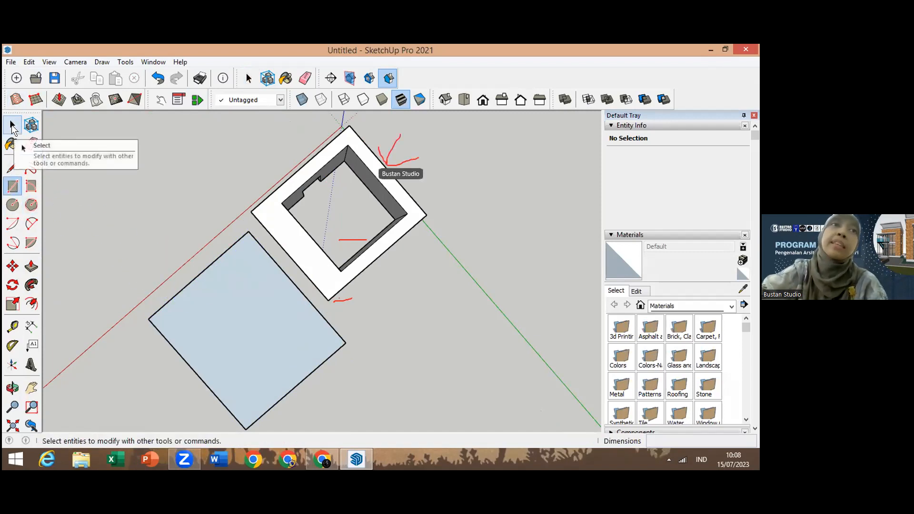
{"action": "left_click", "coordinate": [12, 126]}
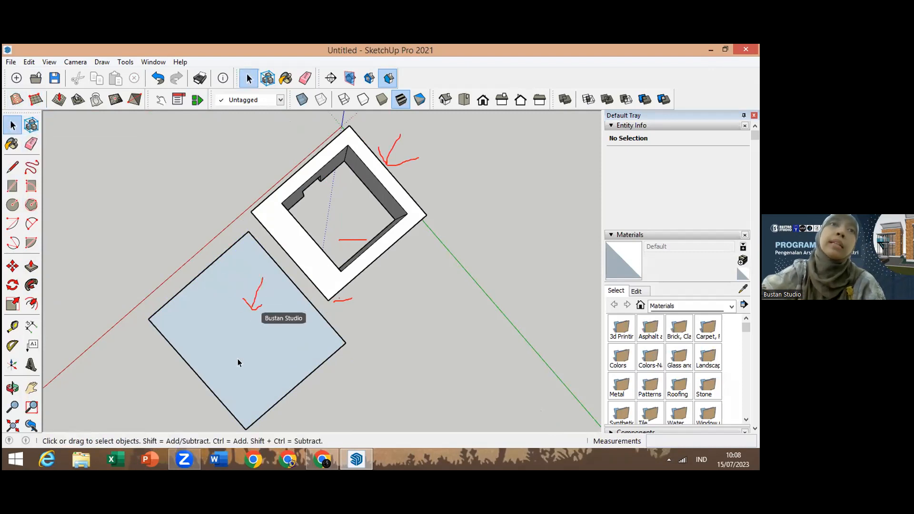
{"action": "left_click", "coordinate": [249, 266]}
{"action": "key", "text": "Delete"}
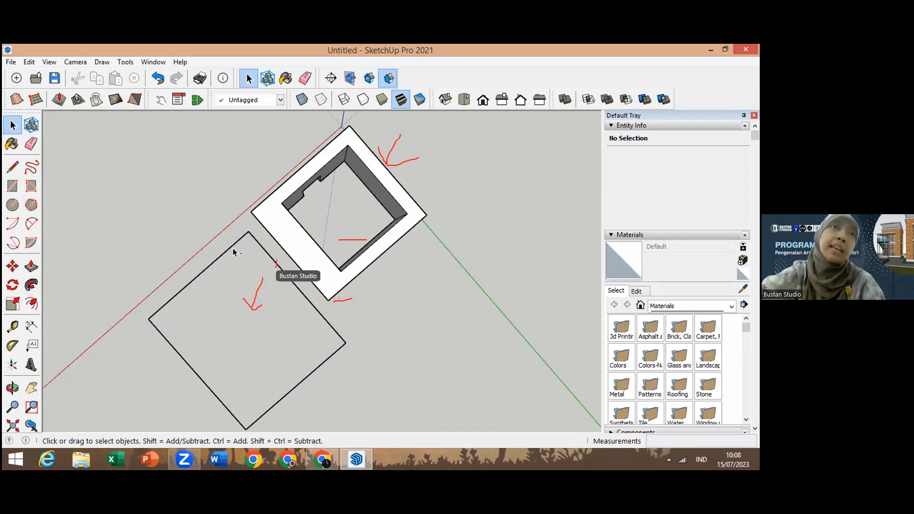
{"action": "double_click", "coordinate": [230, 298]}
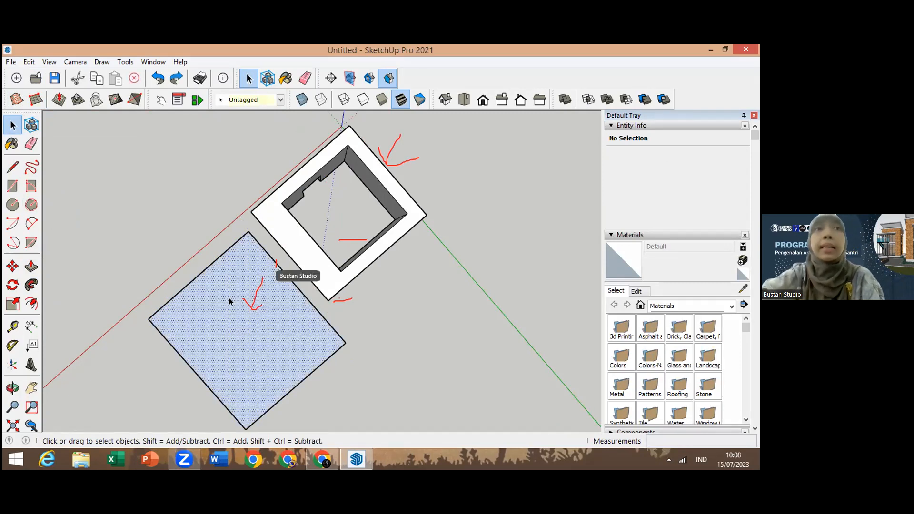
{"action": "key", "text": "Delete"}
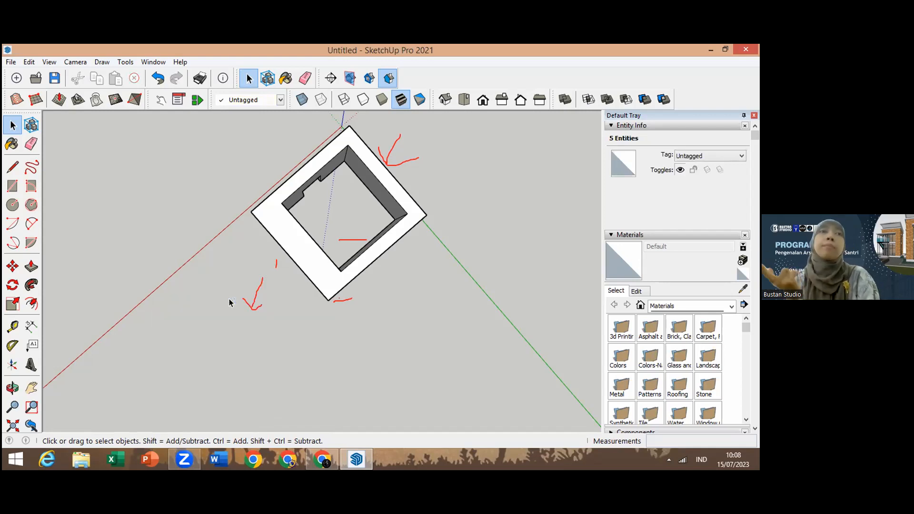
Step: Select the entire box model and make it a group
{"action": "left_click", "coordinate": [306, 249]}
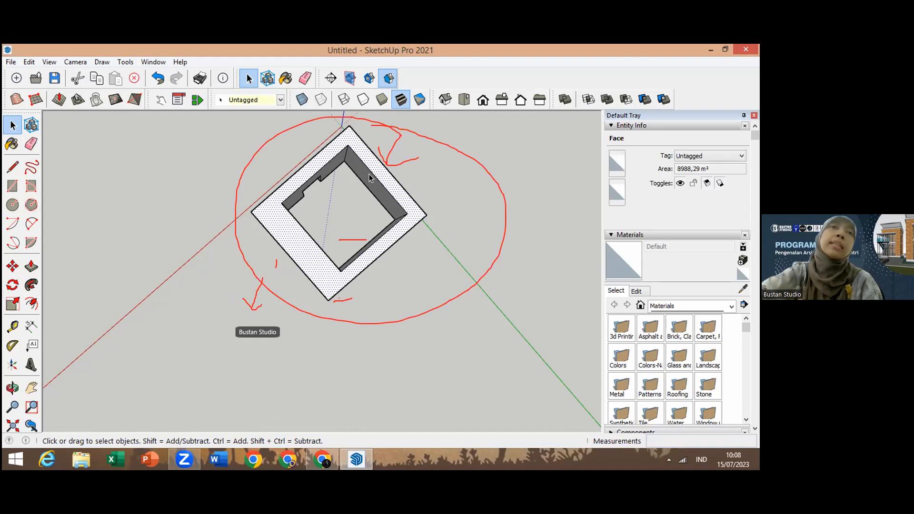
{"action": "key", "text": "ctrl+a"}
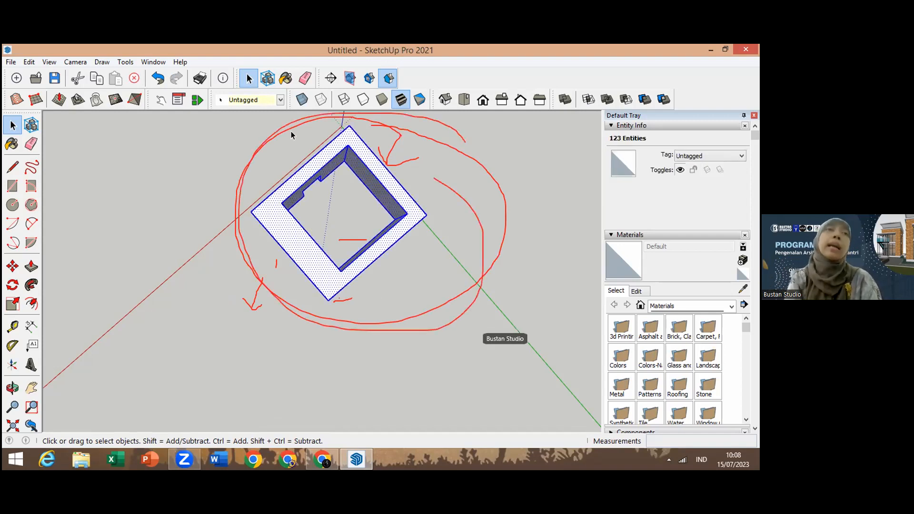
{"action": "right_click", "coordinate": [362, 253]}
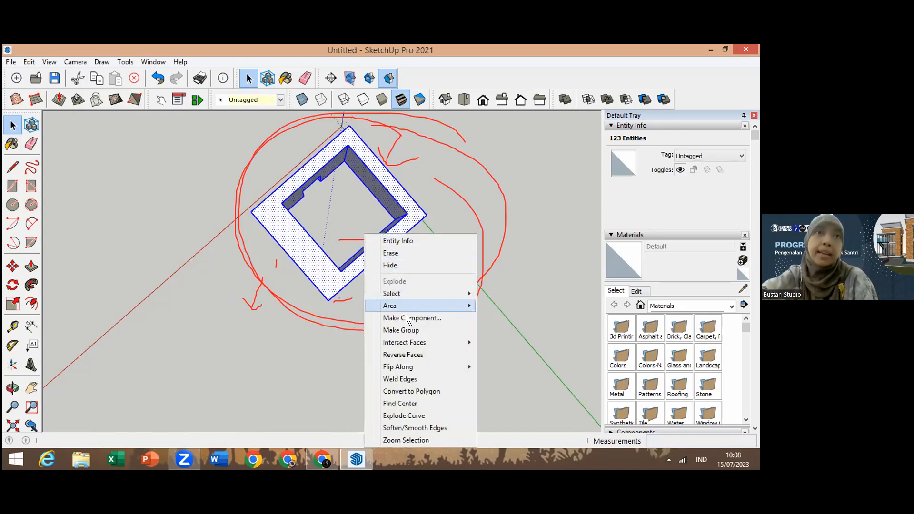
{"action": "left_click", "coordinate": [415, 329]}
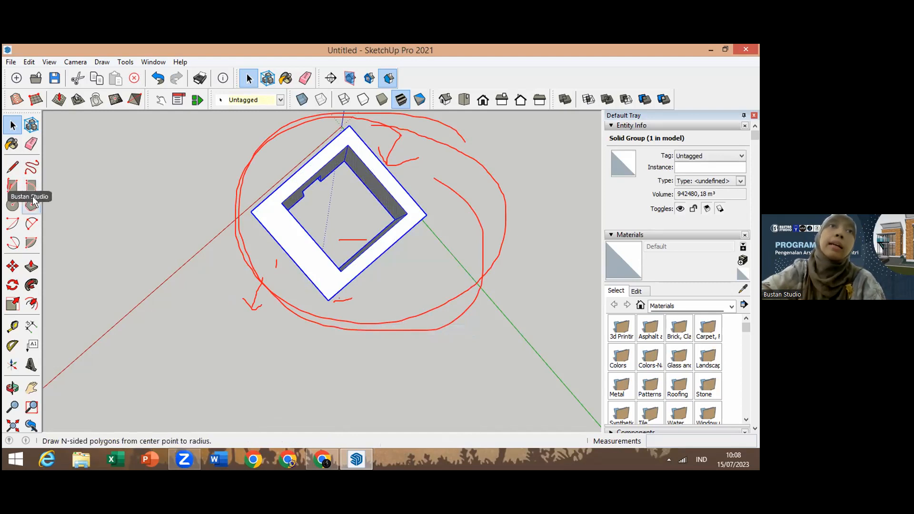
Step: Draw a rectangle starting from a corner of the grouped box and undo it
{"action": "left_click", "coordinate": [13, 187]}
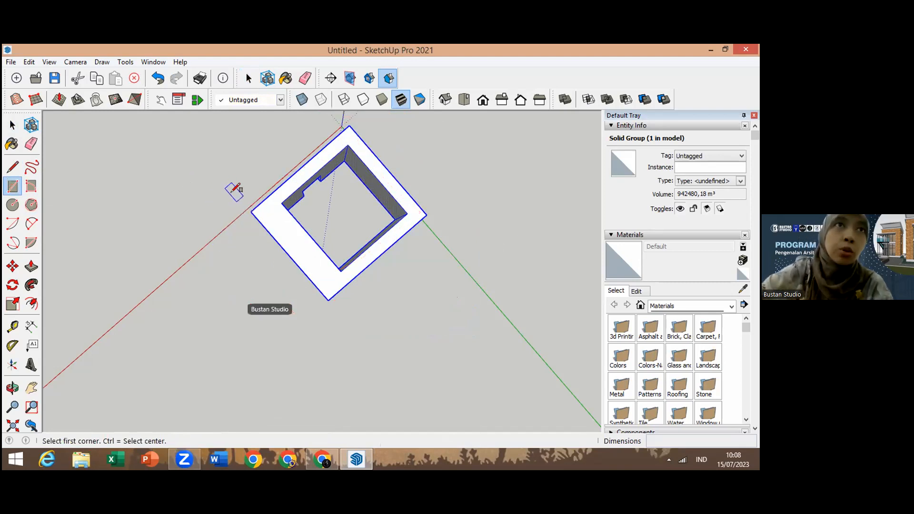
{"action": "left_click", "coordinate": [250, 212]}
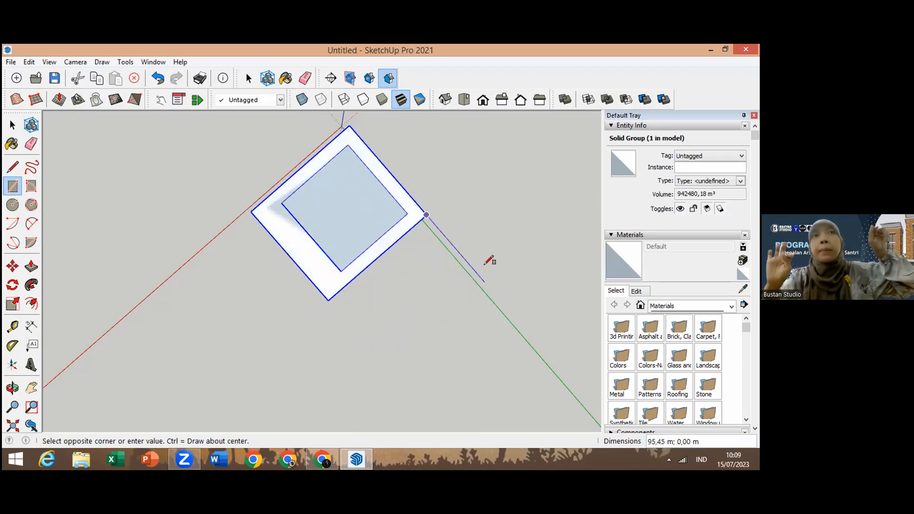
{"action": "left_click", "coordinate": [487, 190]}
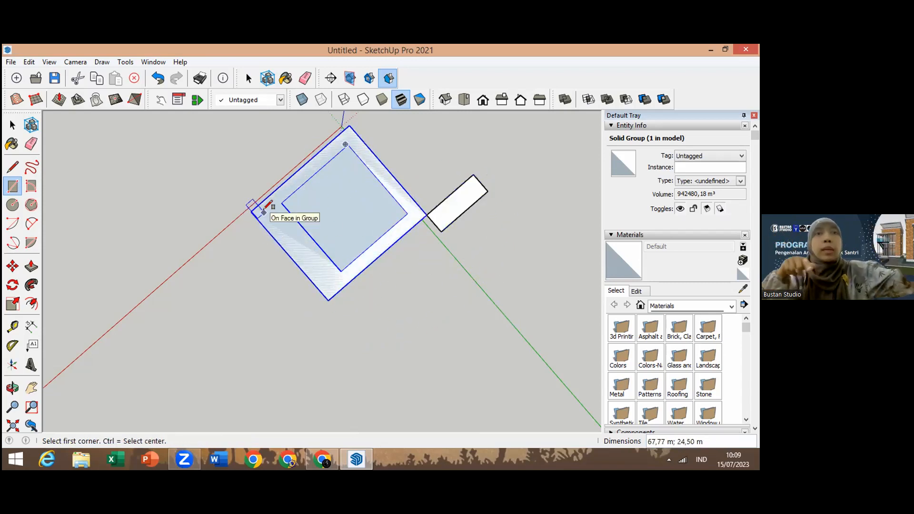
{"action": "key", "text": "ctrl+z"}
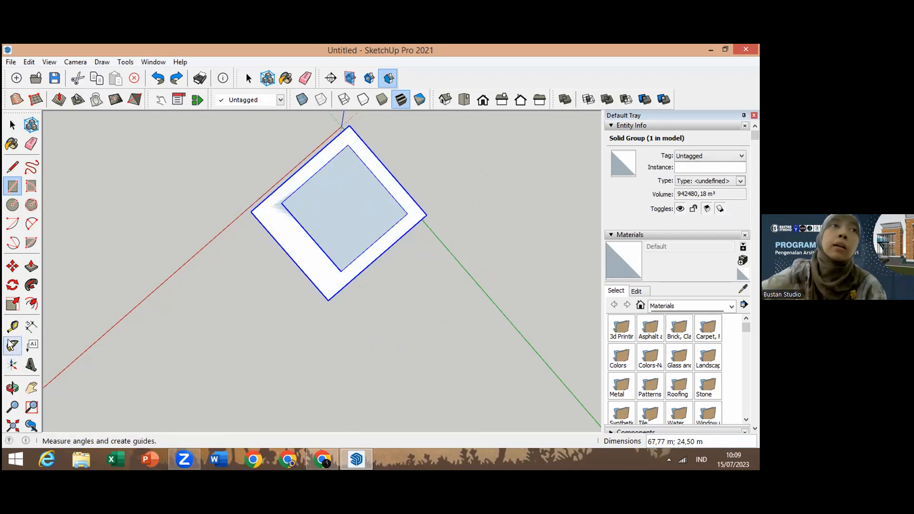
Step: Push/Pull the face inside the box by 10 m
{"action": "left_click", "coordinate": [31, 266]}
{"action": "left_click", "coordinate": [337, 207]}
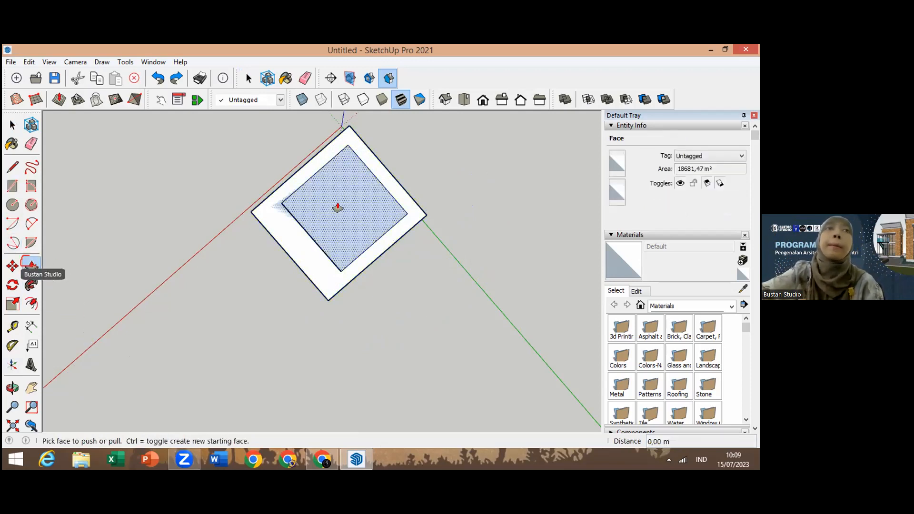
{"action": "left_click", "coordinate": [320, 213]}
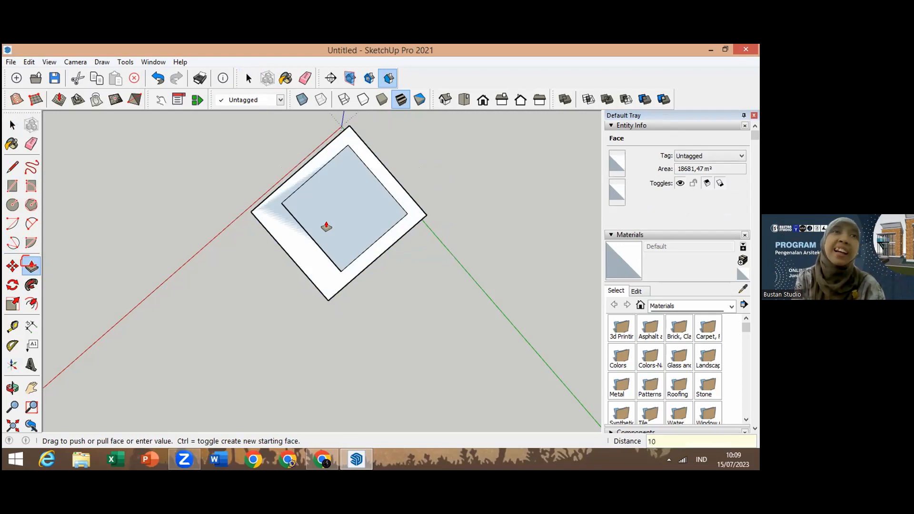
{"action": "key", "text": "Return"}
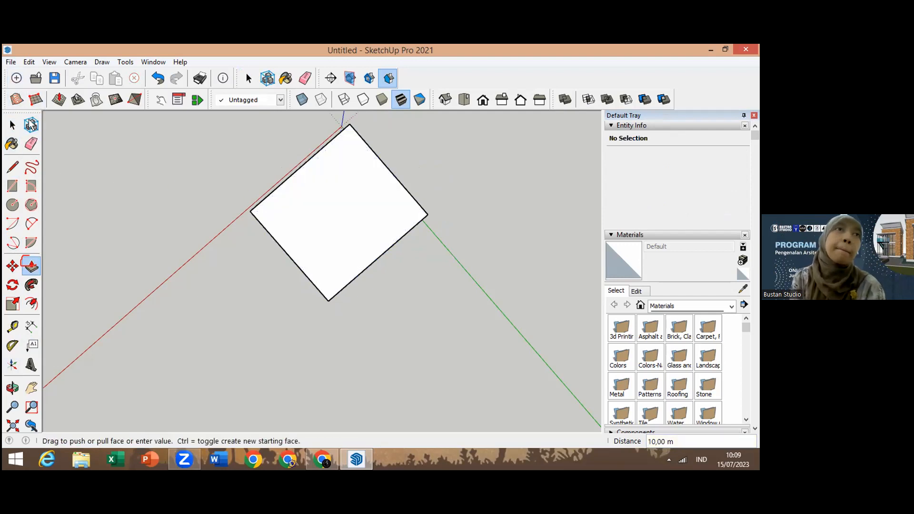
{"action": "key", "text": "ctrl+z"}
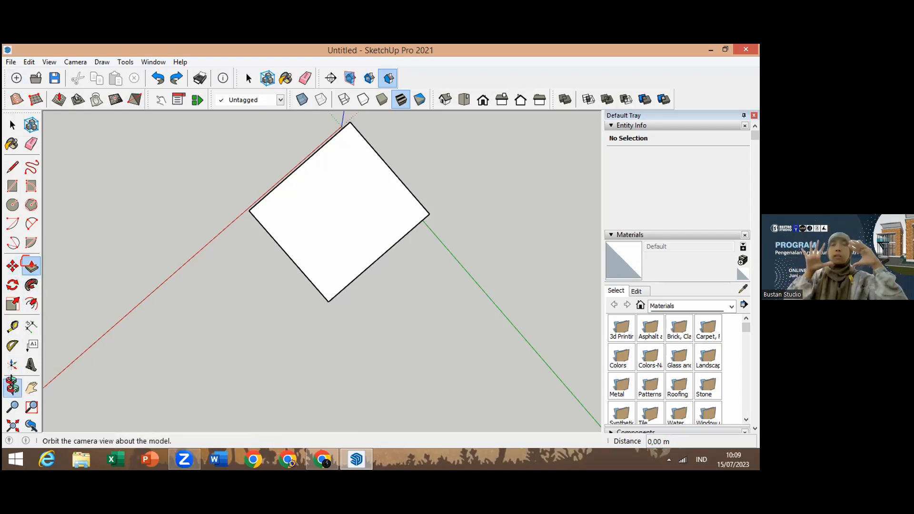
Step: Open the box group for editing and select its front wall
{"action": "left_click", "coordinate": [13, 388]}
{"action": "mouse_move", "coordinate": [293, 256]}
{"action": "left_mouse_down"}
{"action": "mouse_move", "coordinate": [364, 141]}
{"action": "mouse_move", "coordinate": [293, 258]}
{"action": "left_mouse_up"}
{"action": "left_click_drag", "start_coordinate": [307, 330], "coordinate": [240, 344]}
{"action": "left_click_drag", "start_coordinate": [305, 342], "coordinate": [433, 121]}
{"action": "left_click_drag", "start_coordinate": [336, 235], "coordinate": [386, 210]}
{"action": "left_click_drag", "start_coordinate": [377, 353], "coordinate": [297, 246]}
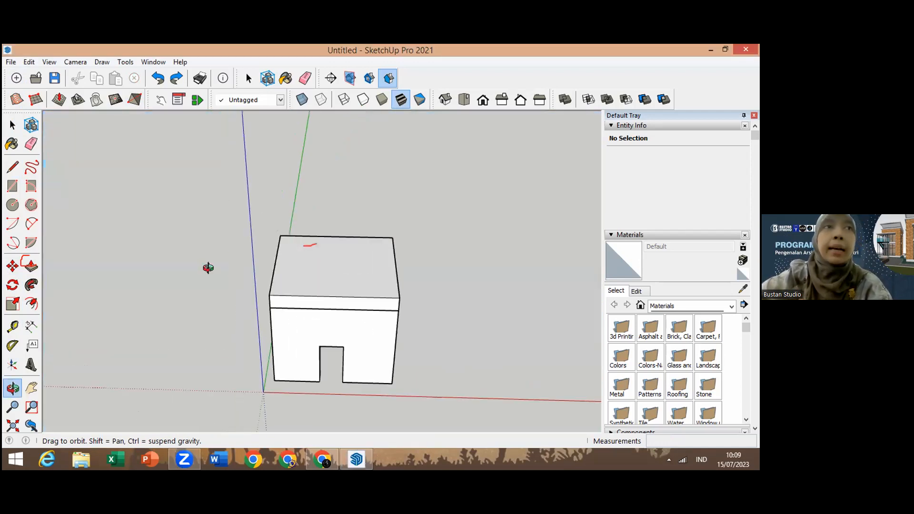
{"action": "left_click", "coordinate": [12, 125]}
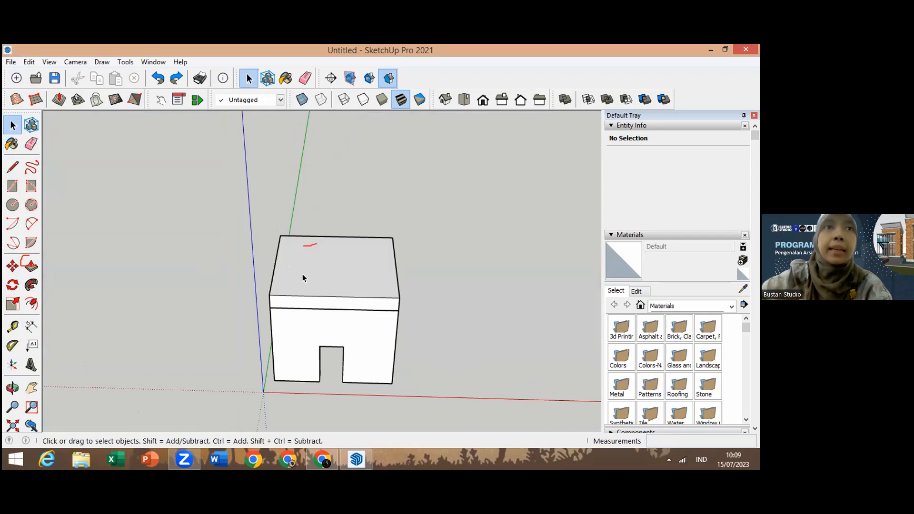
{"action": "left_click", "coordinate": [331, 283]}
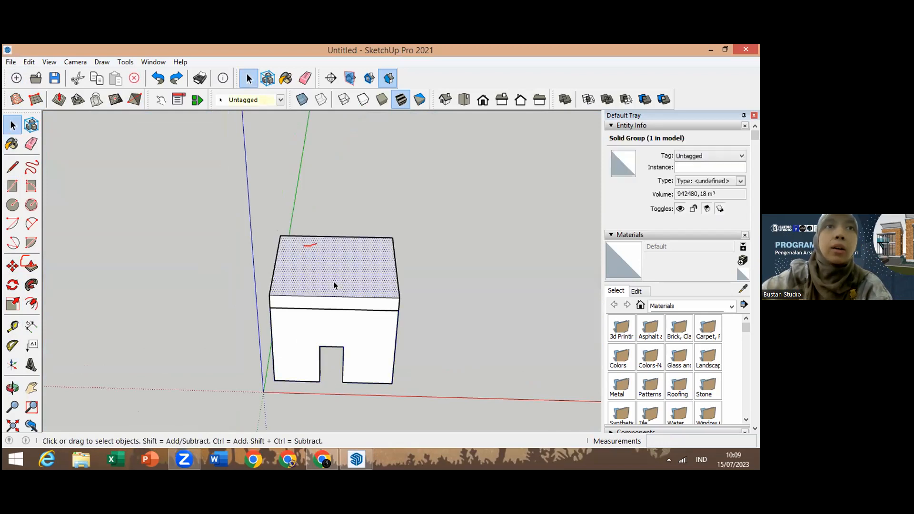
{"action": "double_click", "coordinate": [335, 301]}
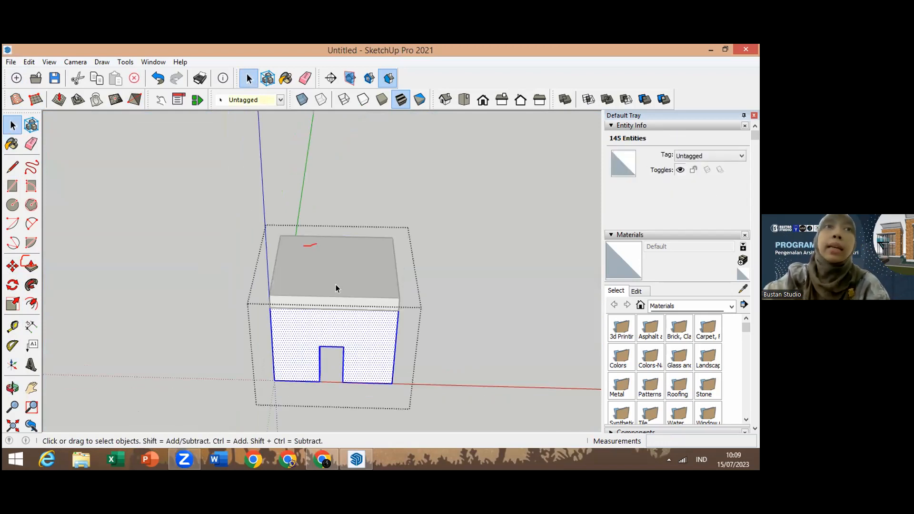
Step: Select the top slab of the box, including its top face and band, and make it a group
{"action": "left_click", "coordinate": [451, 266]}
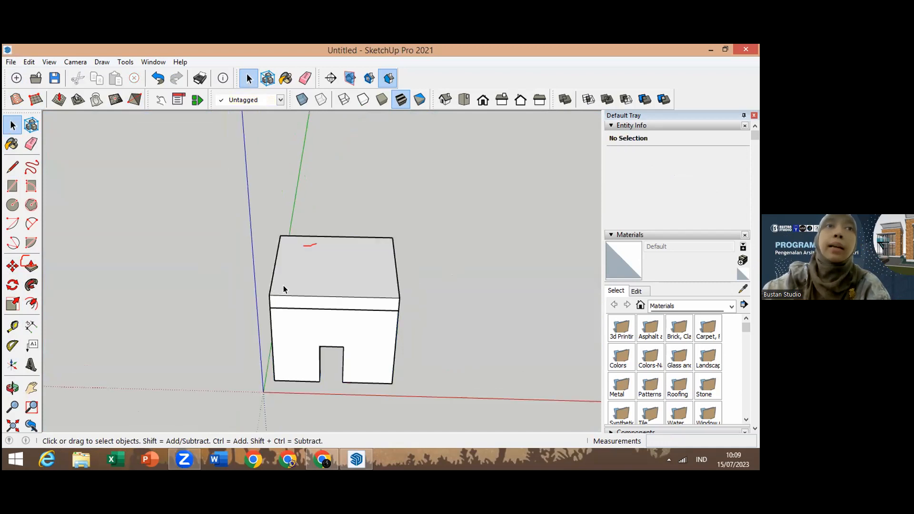
{"action": "triple_click", "coordinate": [290, 274]}
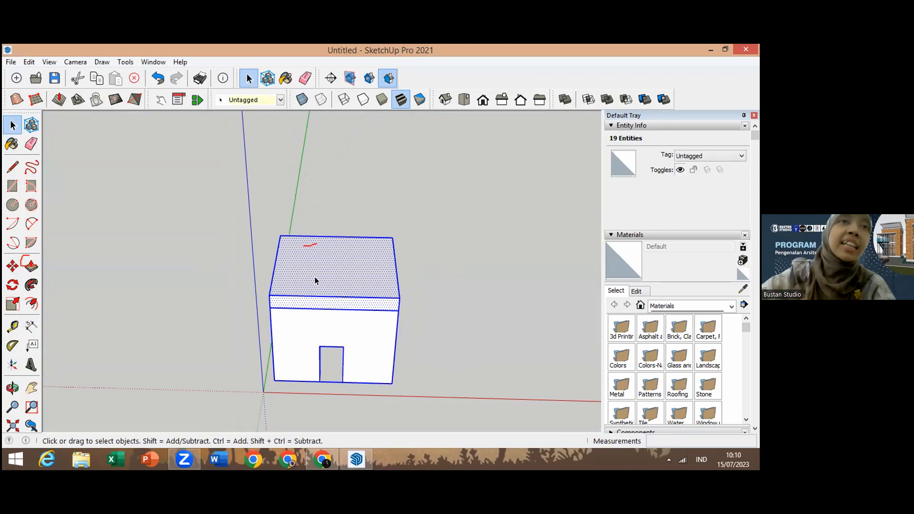
{"action": "left_click", "coordinate": [339, 291]}
{"action": "double_click", "coordinate": [336, 285]}
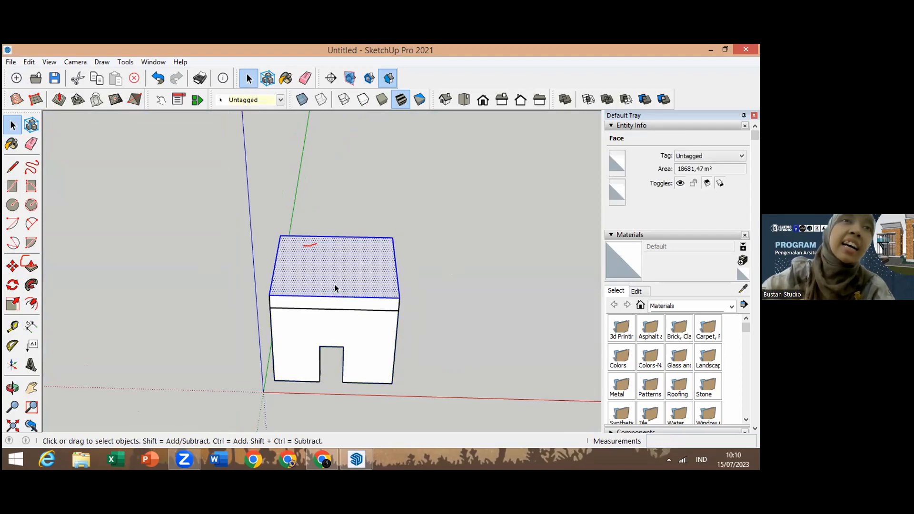
{"action": "left_click", "coordinate": [335, 306]}
{"action": "double_click", "coordinate": [335, 285]}
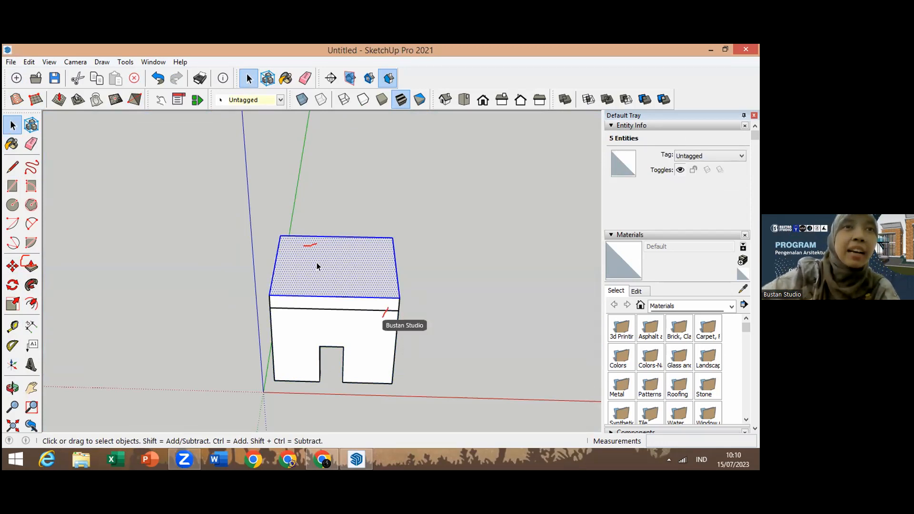
{"action": "left_click", "coordinate": [380, 309]}
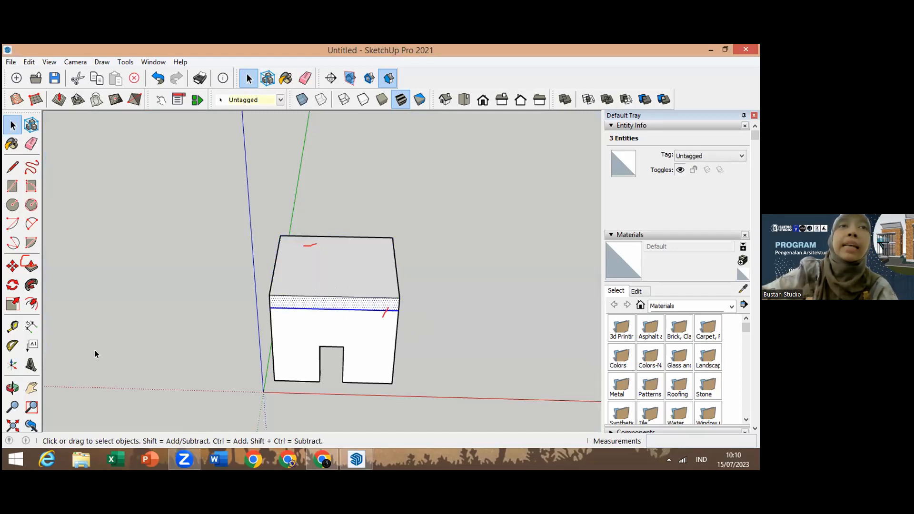
{"action": "left_click", "coordinate": [13, 387]}
{"action": "left_click_drag", "start_coordinate": [270, 336], "coordinate": [268, 287]}
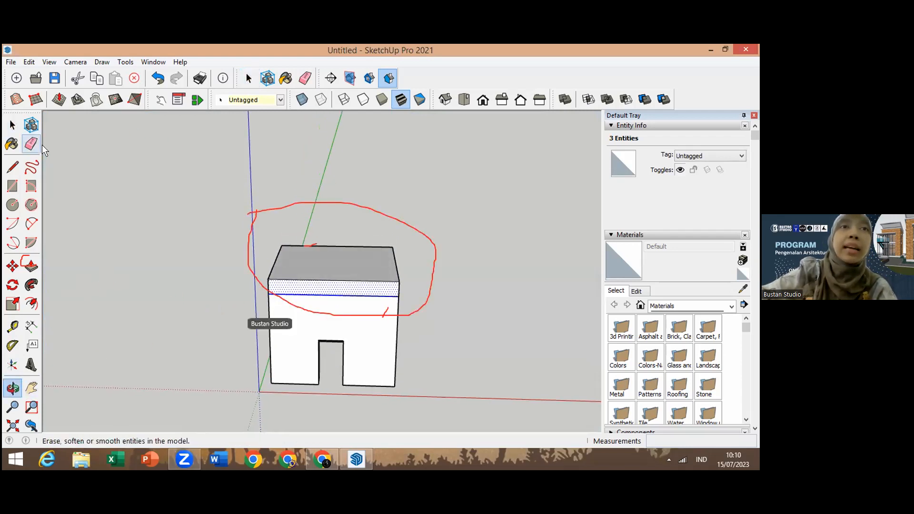
{"action": "left_click", "coordinate": [13, 125]}
{"action": "left_click_drag", "start_coordinate": [276, 226], "coordinate": [338, 262]}
{"action": "left_click", "coordinate": [338, 263]}
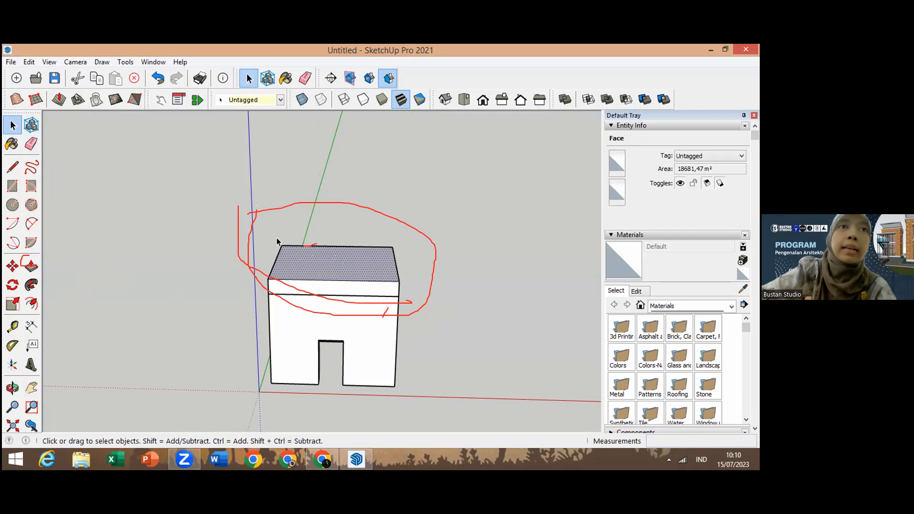
{"action": "mouse_move", "coordinate": [271, 236]}
{"action": "left_mouse_down"}
{"action": "mouse_move", "coordinate": [410, 249]}
{"action": "mouse_move", "coordinate": [428, 313]}
{"action": "mouse_move", "coordinate": [416, 291]}
{"action": "left_mouse_up"}
{"action": "mouse_move", "coordinate": [217, 215]}
{"action": "left_mouse_down"}
{"action": "mouse_move", "coordinate": [413, 223]}
{"action": "mouse_move", "coordinate": [477, 310]}
{"action": "mouse_move", "coordinate": [476, 323]}
{"action": "left_mouse_up"}
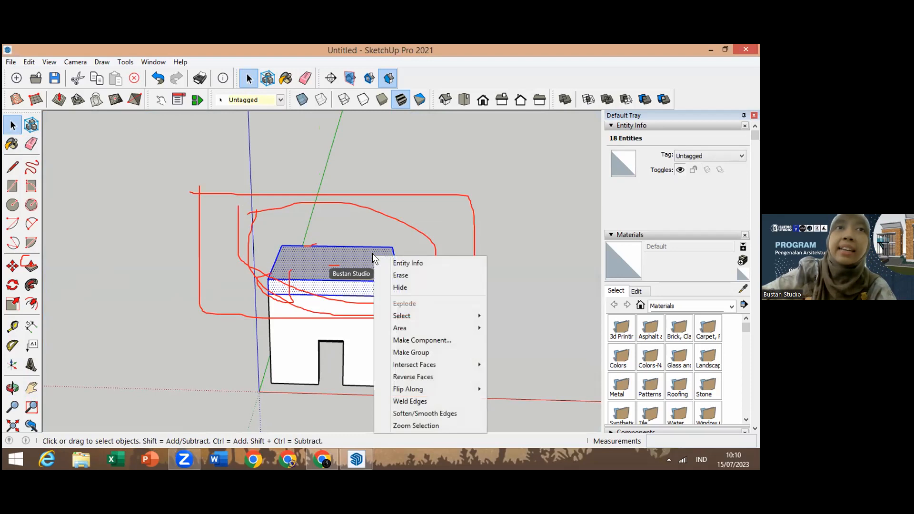
{"action": "left_click", "coordinate": [447, 353]}
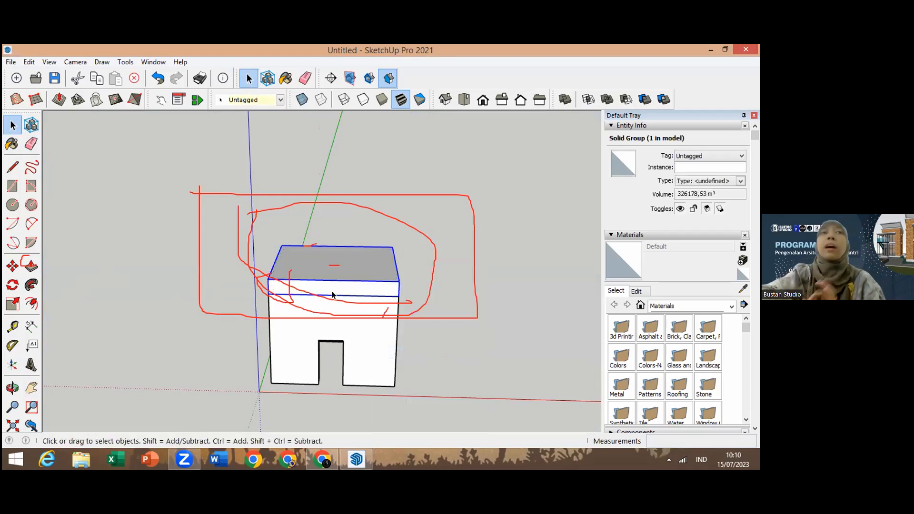
Step: Open the top slab group to inspect its top face, then close it
{"action": "double_click", "coordinate": [353, 269]}
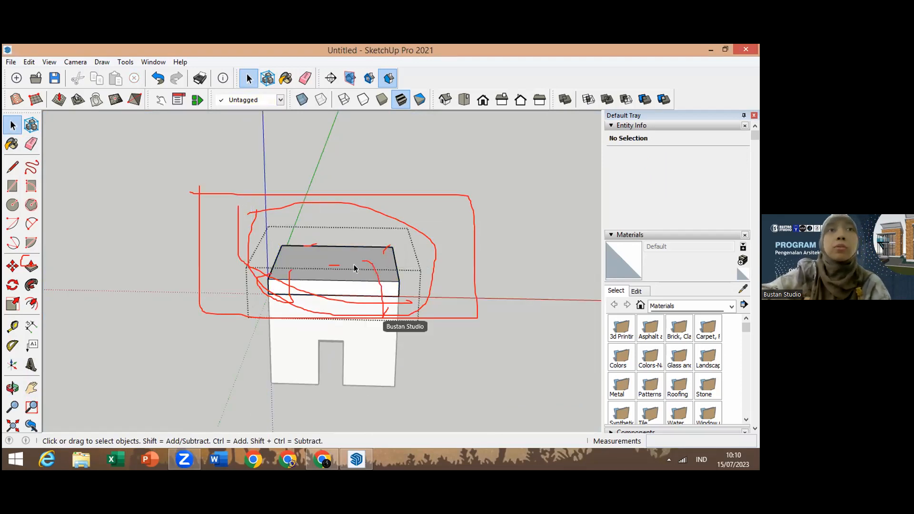
{"action": "left_click", "coordinate": [318, 266]}
{"action": "double_click", "coordinate": [314, 263]}
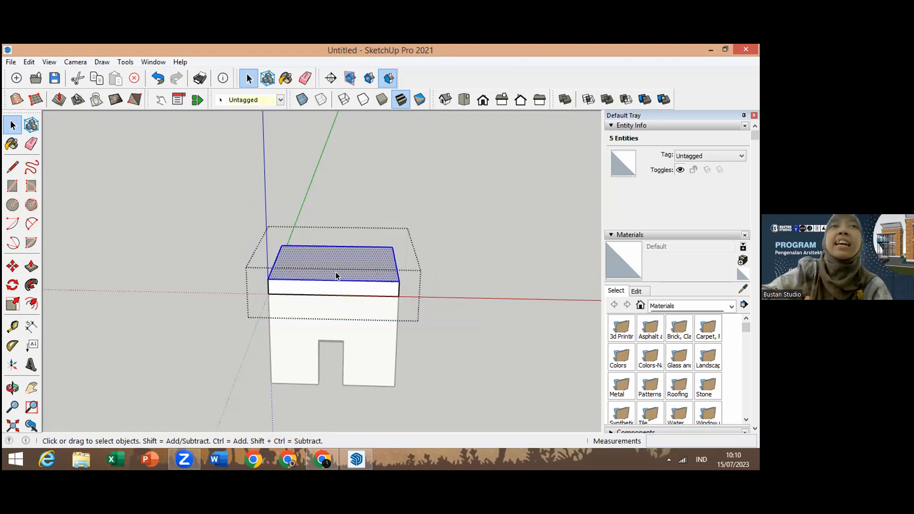
{"action": "left_click", "coordinate": [500, 237]}
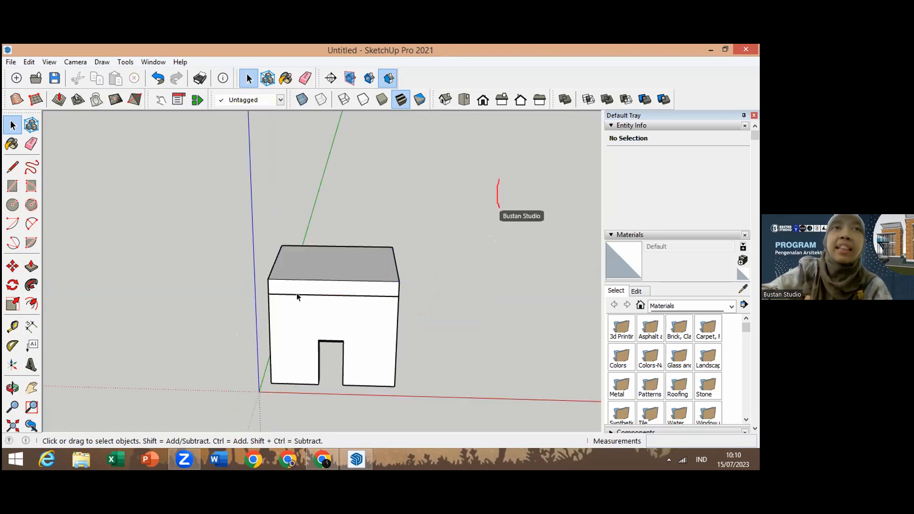
Step: Move the top slab group forward off the box and undo the move
{"action": "left_click", "coordinate": [304, 267]}
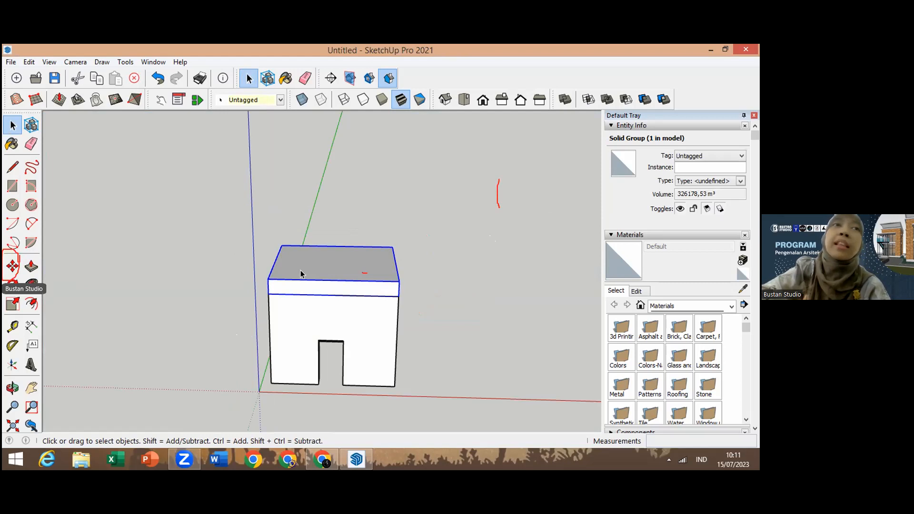
{"action": "left_click", "coordinate": [12, 266]}
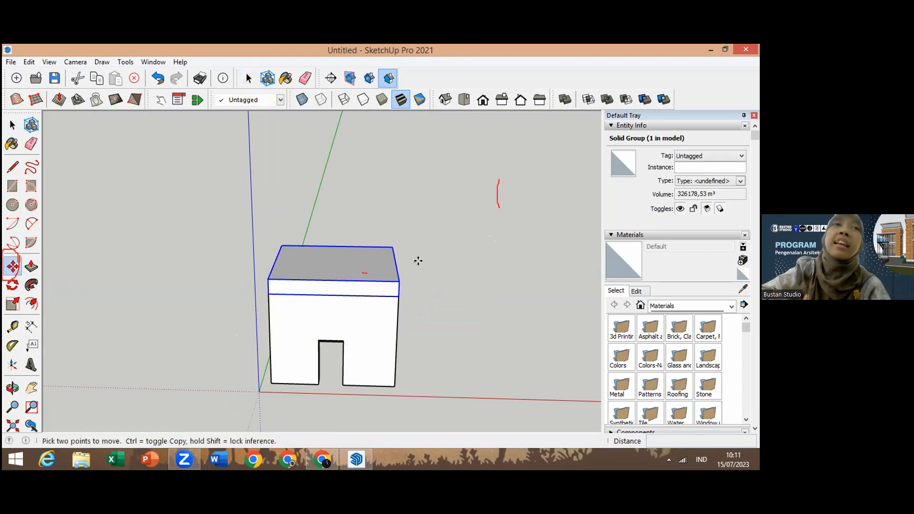
{"action": "left_click", "coordinate": [331, 259]}
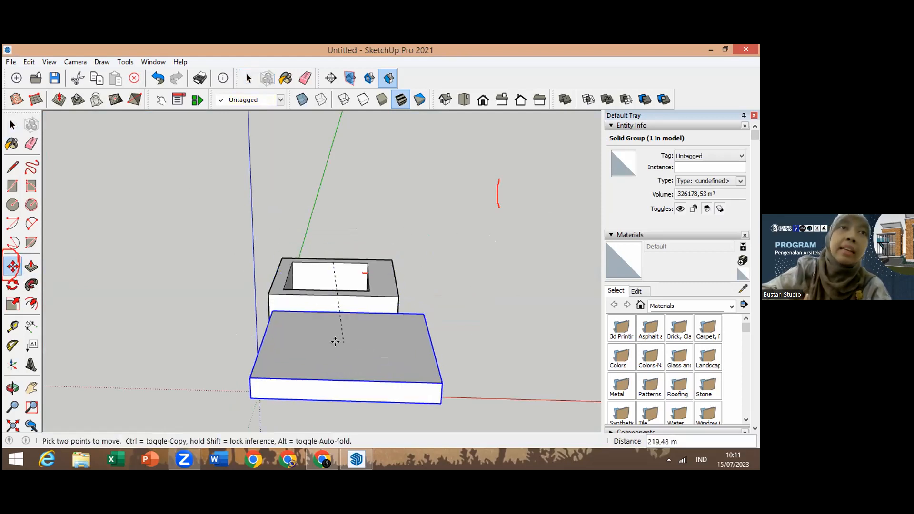
{"action": "left_click", "coordinate": [312, 361]}
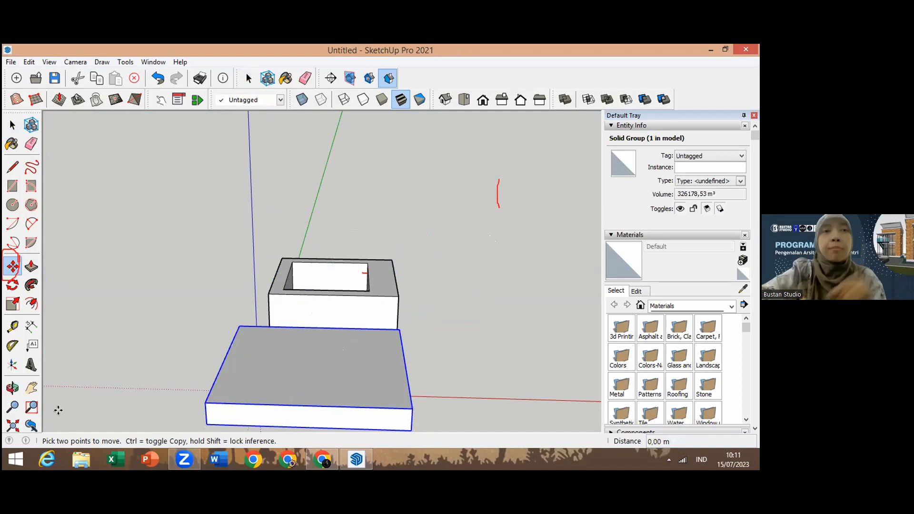
{"action": "key", "text": "ctrl+z"}
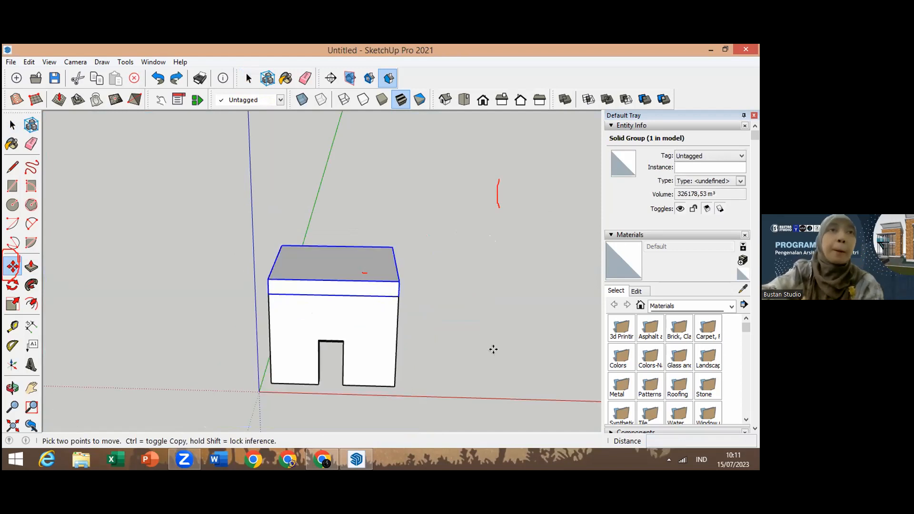
Step: Try moving the top slab group outward from its corner, then undo the move
{"action": "left_click", "coordinate": [400, 297]}
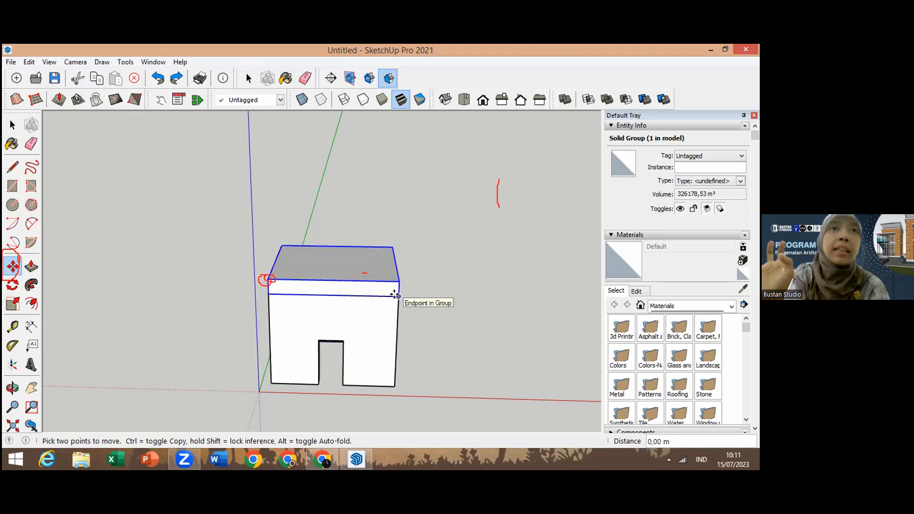
{"action": "left_click", "coordinate": [391, 344]}
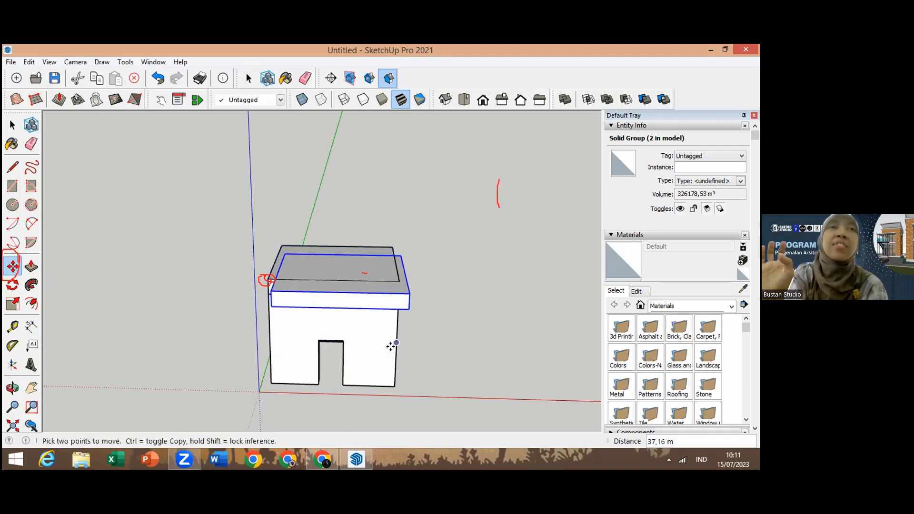
{"action": "left_click", "coordinate": [385, 378]}
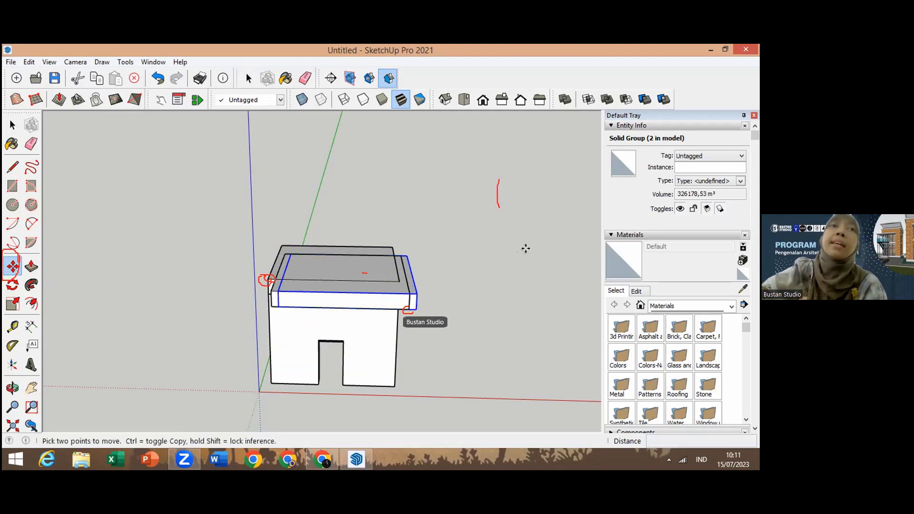
{"action": "key", "text": "ctrl+z"}
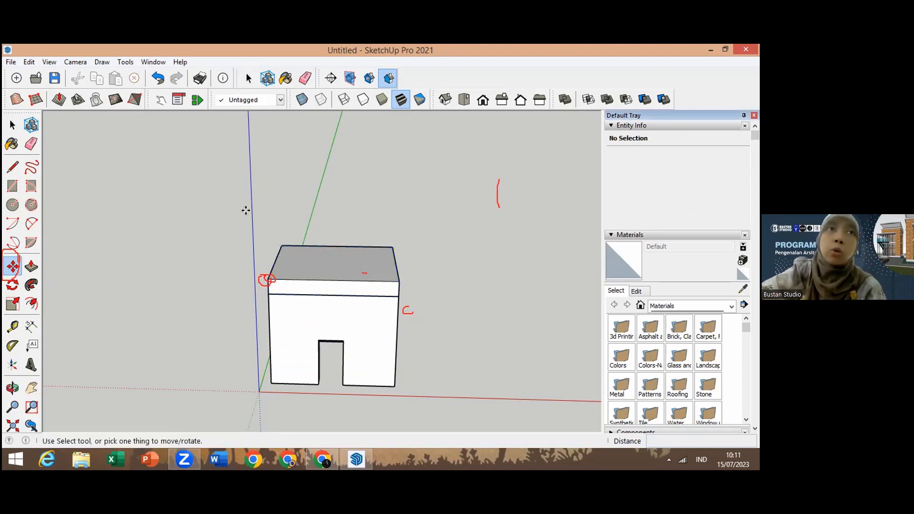
Step: Select the top slab group and move it down from its corner to the base of the box
{"action": "left_click", "coordinate": [12, 125]}
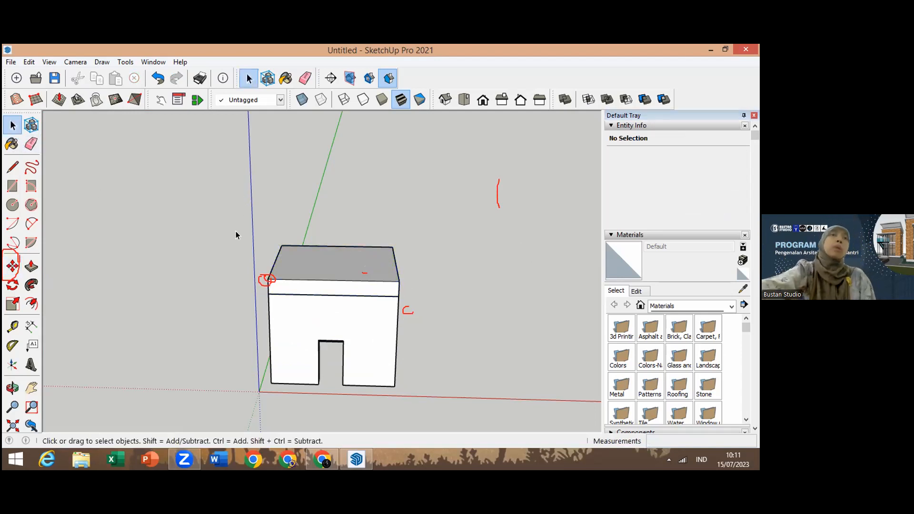
{"action": "left_click_drag", "start_coordinate": [267, 238], "coordinate": [477, 326]}
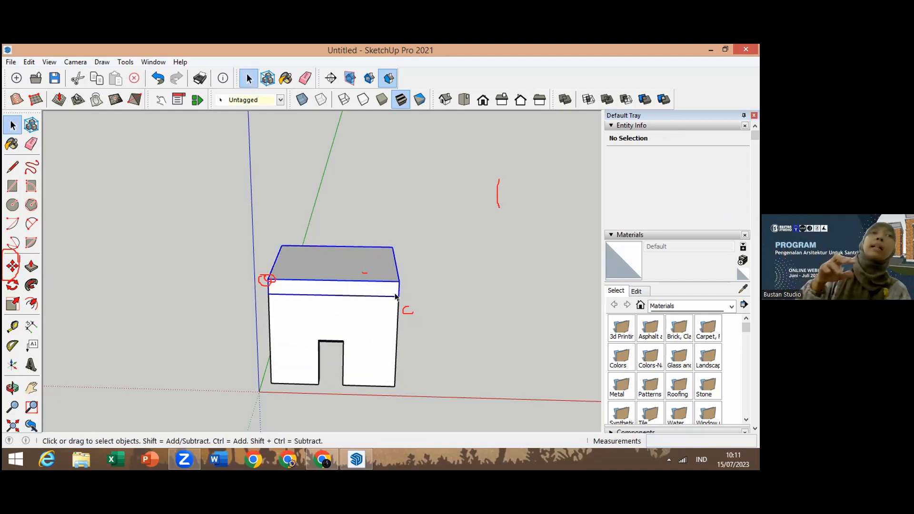
{"action": "left_click", "coordinate": [12, 267]}
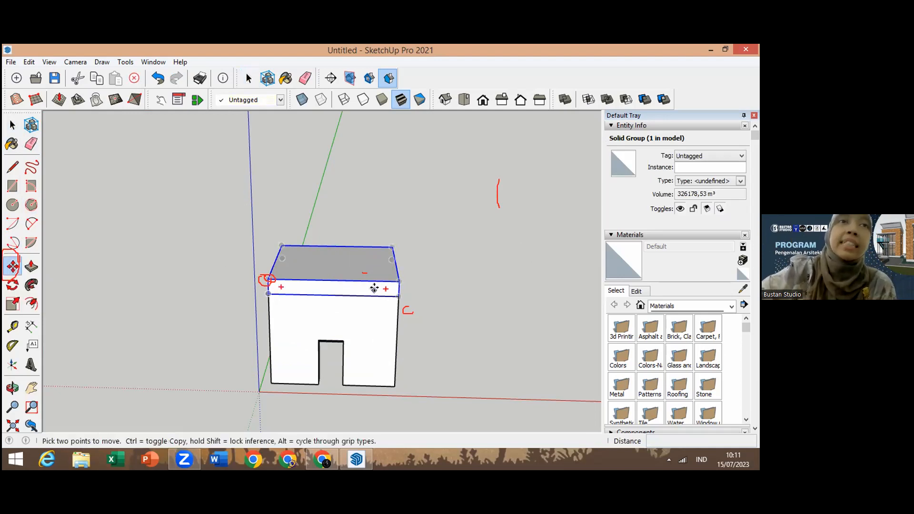
{"action": "left_click", "coordinate": [399, 295]}
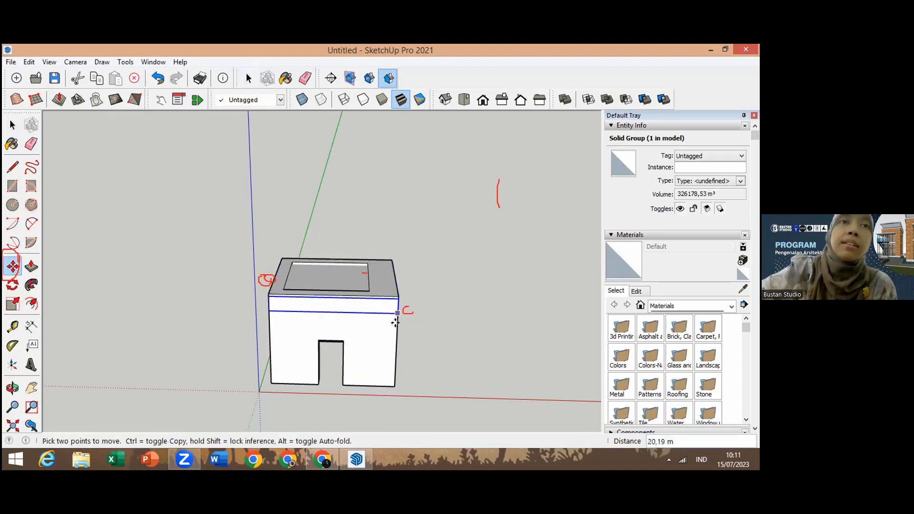
{"action": "left_click", "coordinate": [394, 385]}
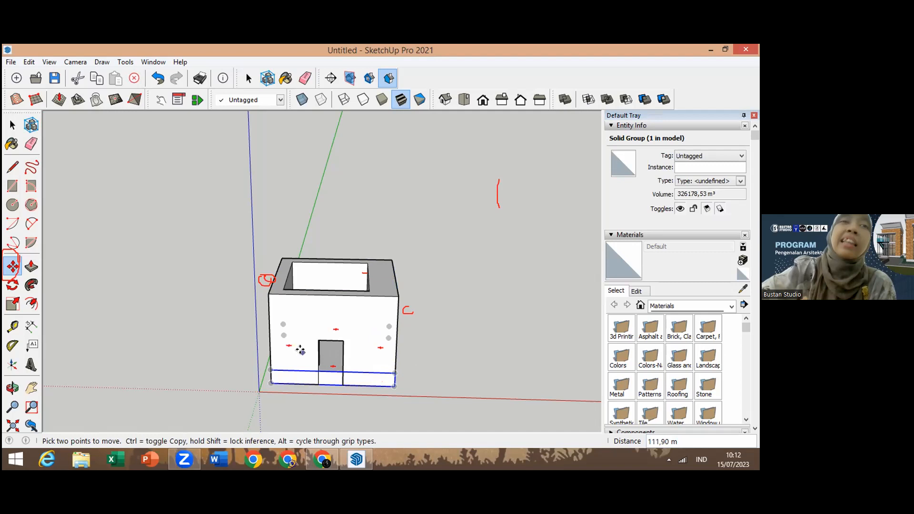
Step: Reposition the slab group at the base, snapping its corner to the box's bottom corner at the origin
{"action": "left_click", "coordinate": [330, 378]}
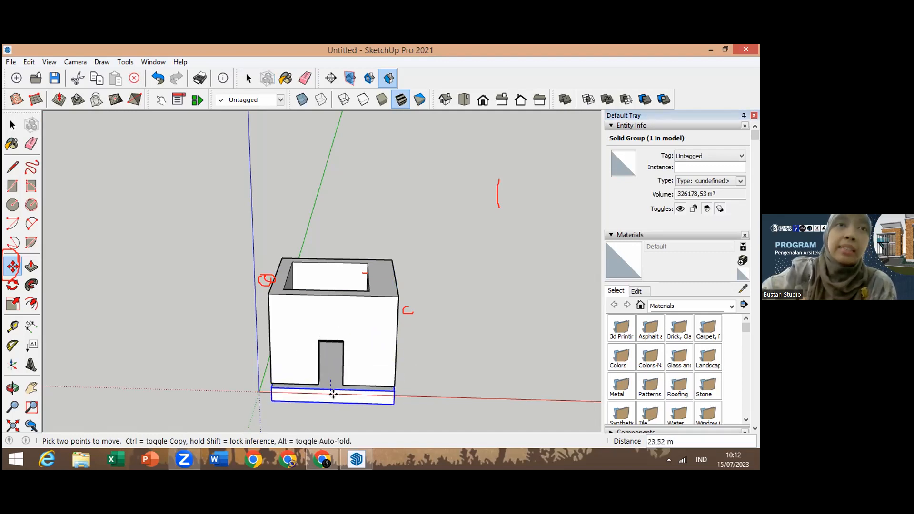
{"action": "right_click", "coordinate": [332, 389]}
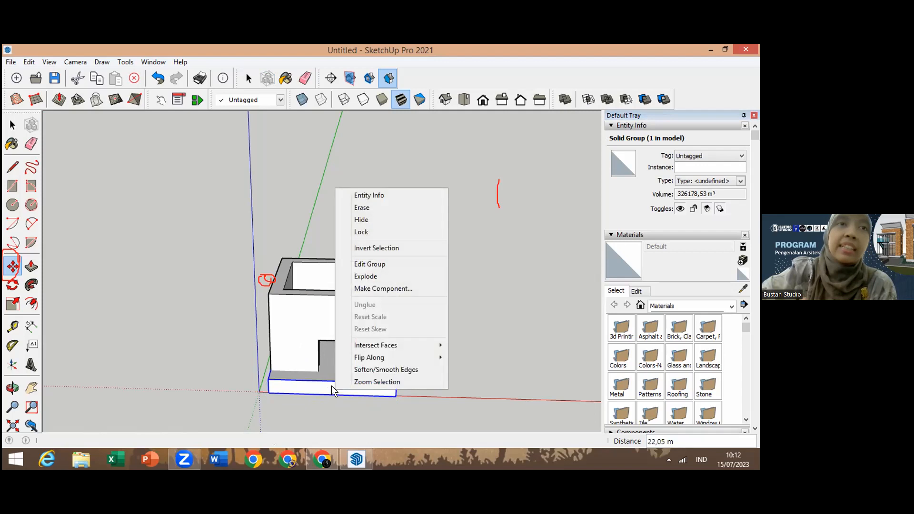
{"action": "left_click", "coordinate": [274, 355]}
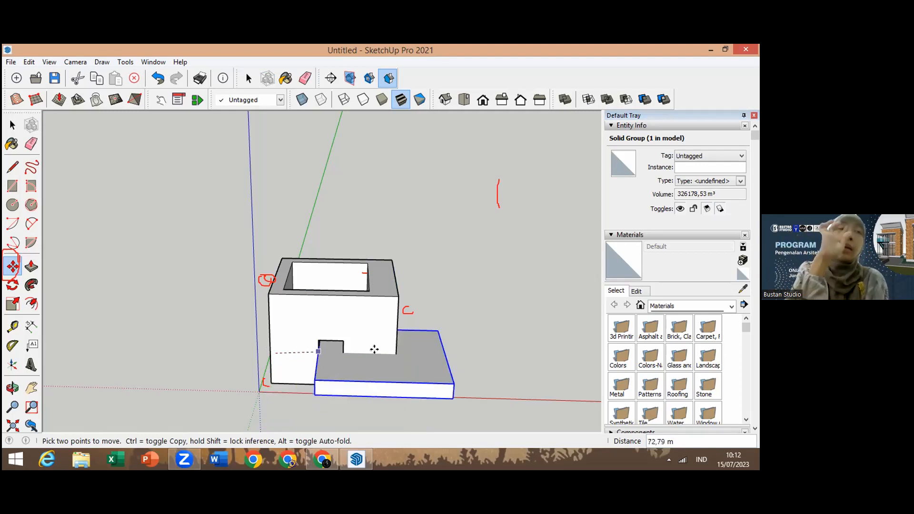
{"action": "left_click", "coordinate": [445, 334]}
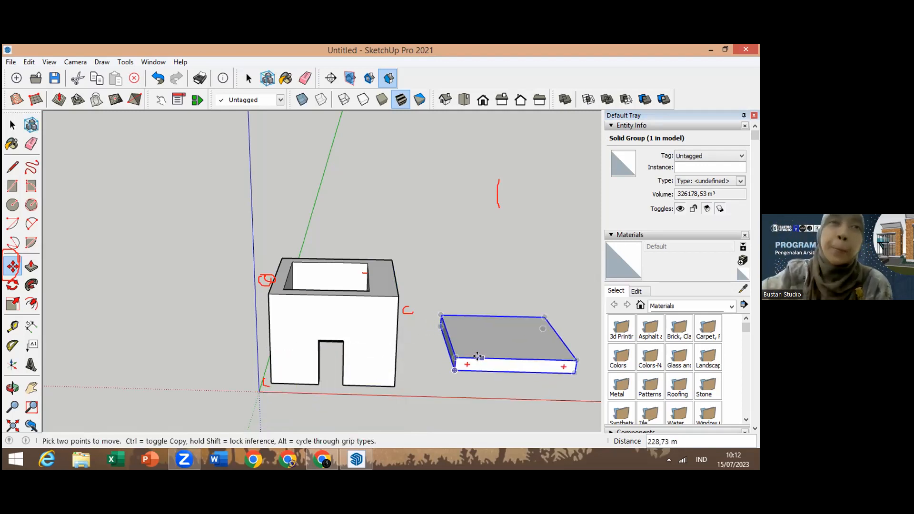
{"action": "left_click", "coordinate": [455, 362]}
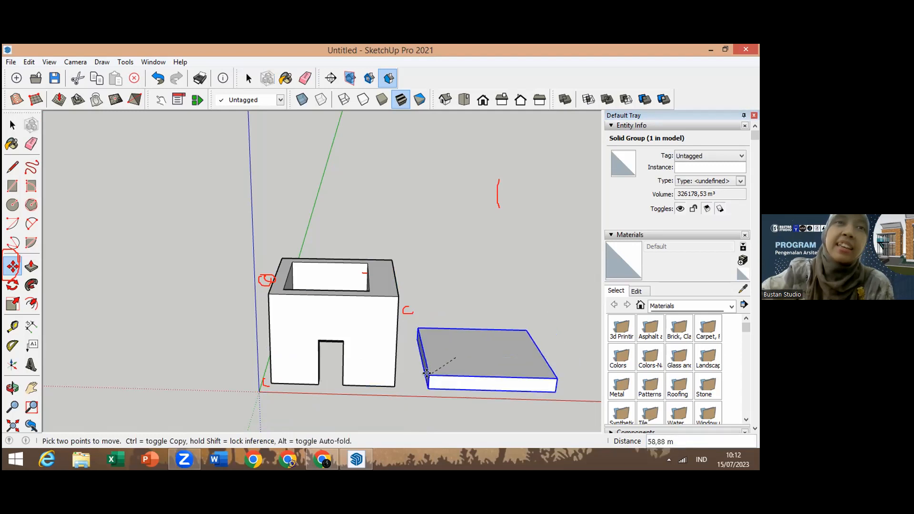
{"action": "left_click", "coordinate": [269, 384]}
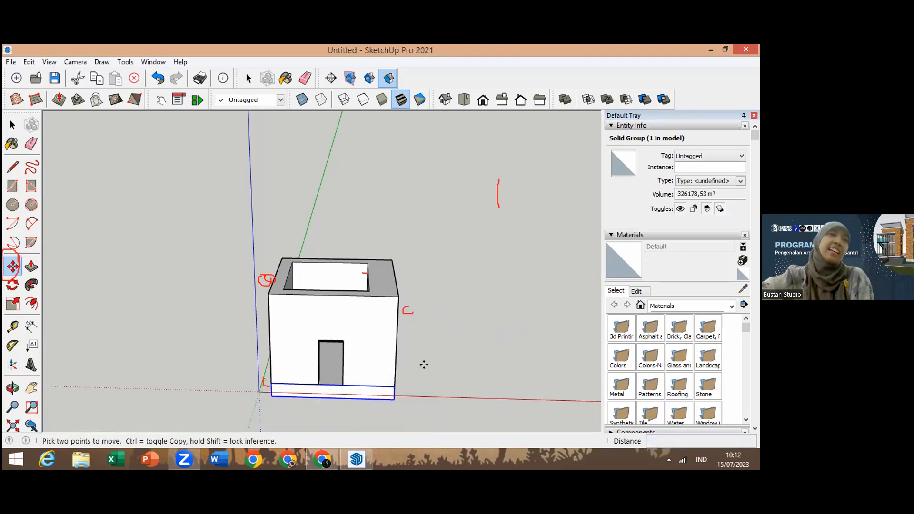
{"action": "left_click", "coordinate": [424, 365]}
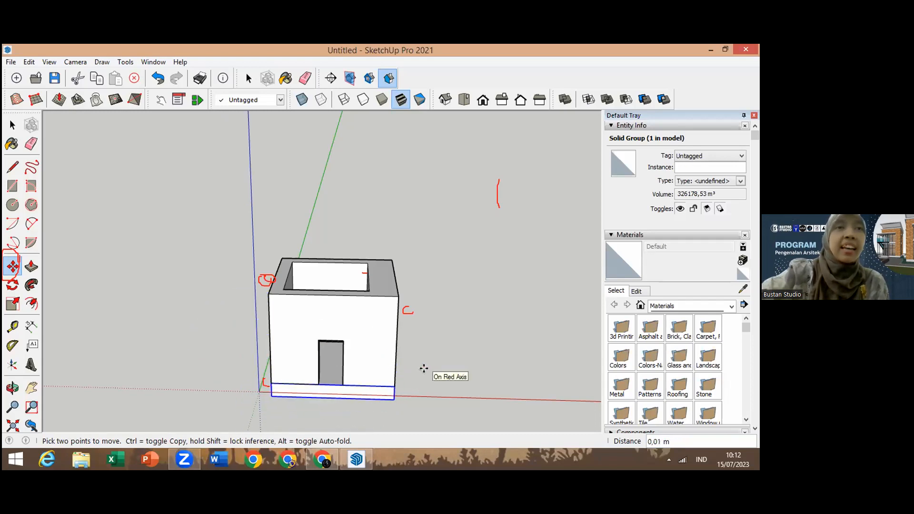
{"action": "left_click", "coordinate": [424, 368]}
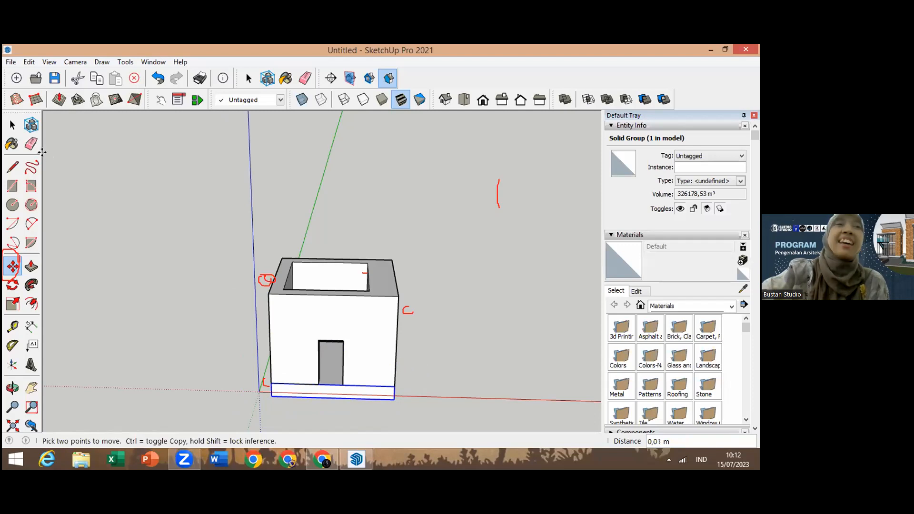
{"action": "left_click", "coordinate": [13, 125]}
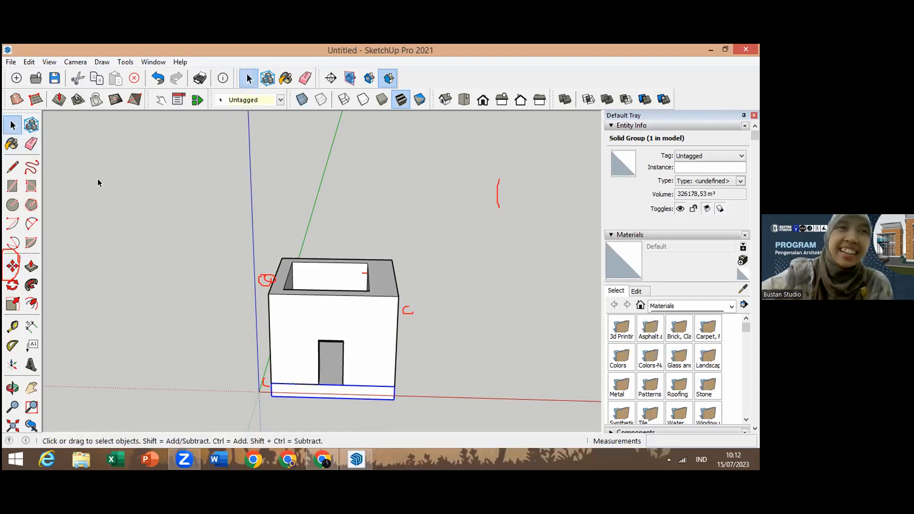
Step: Orbit around the box to inspect the model from several angles
{"action": "left_click", "coordinate": [42, 370]}
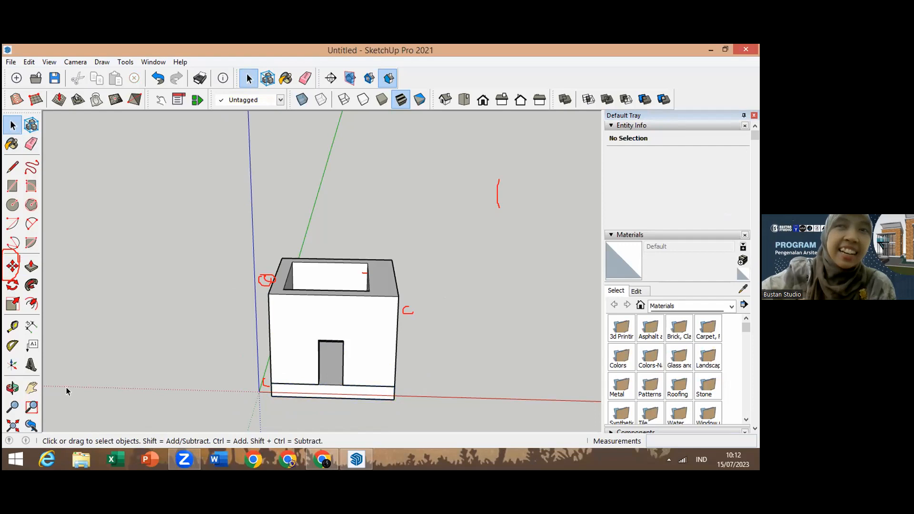
{"action": "left_click", "coordinate": [13, 388]}
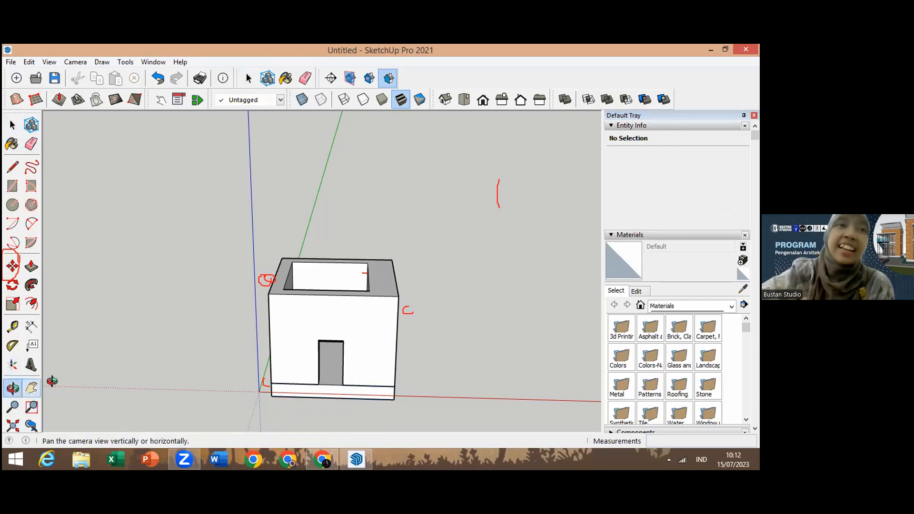
{"action": "left_click_drag", "start_coordinate": [331, 373], "coordinate": [311, 319]}
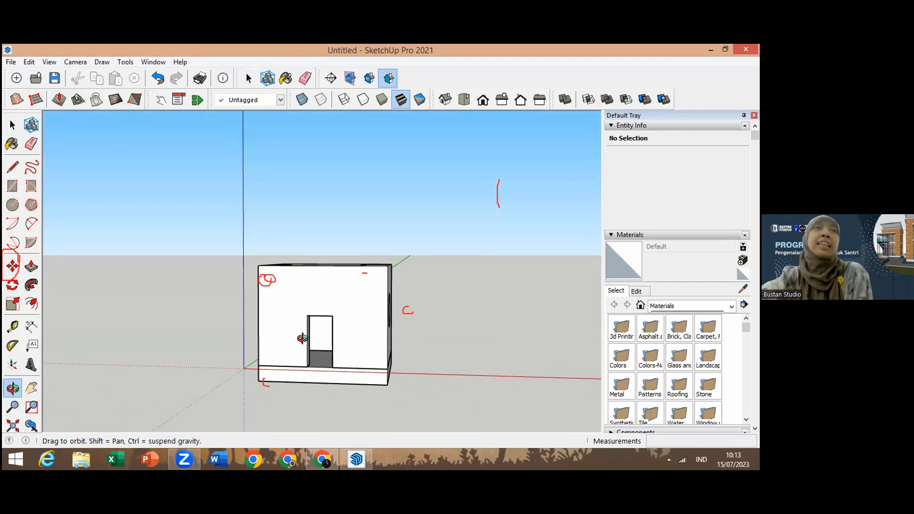
{"action": "left_click_drag", "start_coordinate": [352, 389], "coordinate": [383, 416]}
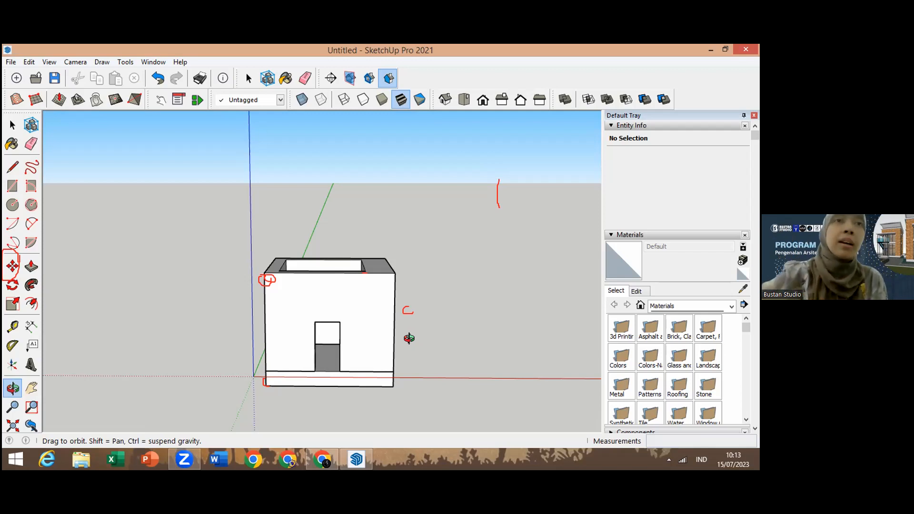
{"action": "left_click_drag", "start_coordinate": [378, 332], "coordinate": [307, 327]}
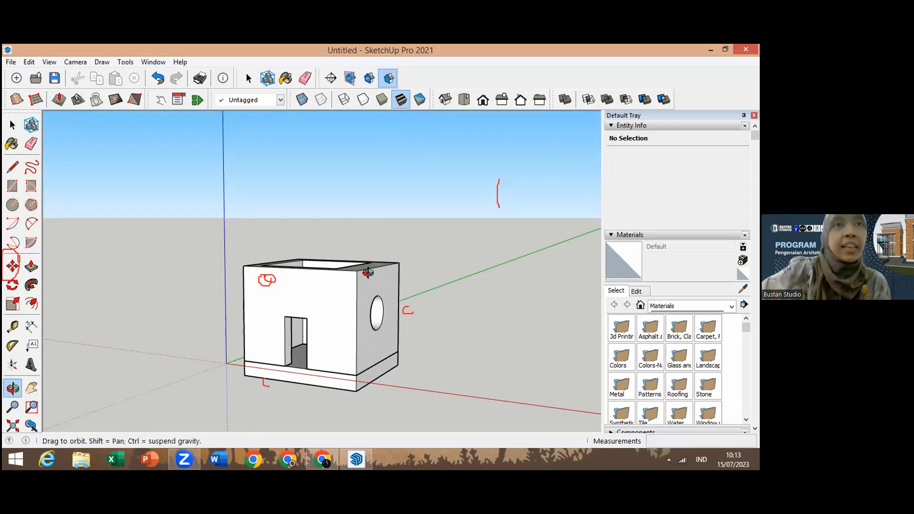
{"action": "left_click_drag", "start_coordinate": [356, 345], "coordinate": [487, 346]}
{"action": "left_click_drag", "start_coordinate": [435, 263], "coordinate": [312, 374]}
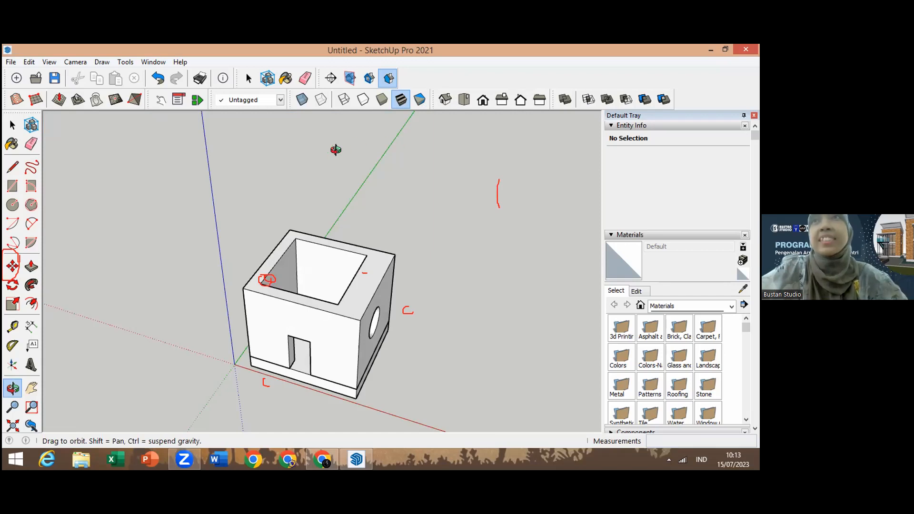
{"action": "left_click_drag", "start_coordinate": [315, 330], "coordinate": [401, 243]}
{"action": "left_click_drag", "start_coordinate": [354, 232], "coordinate": [351, 144]}
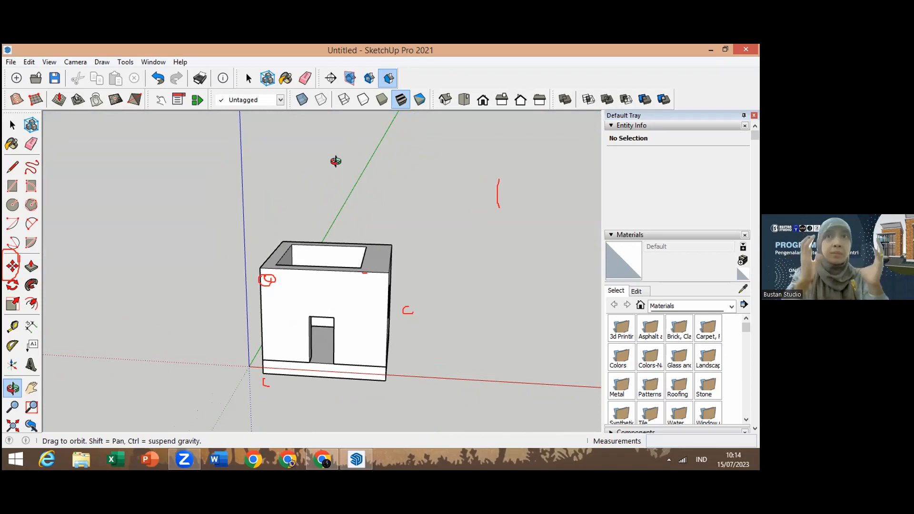
{"action": "left_click_drag", "start_coordinate": [357, 290], "coordinate": [357, 324]}
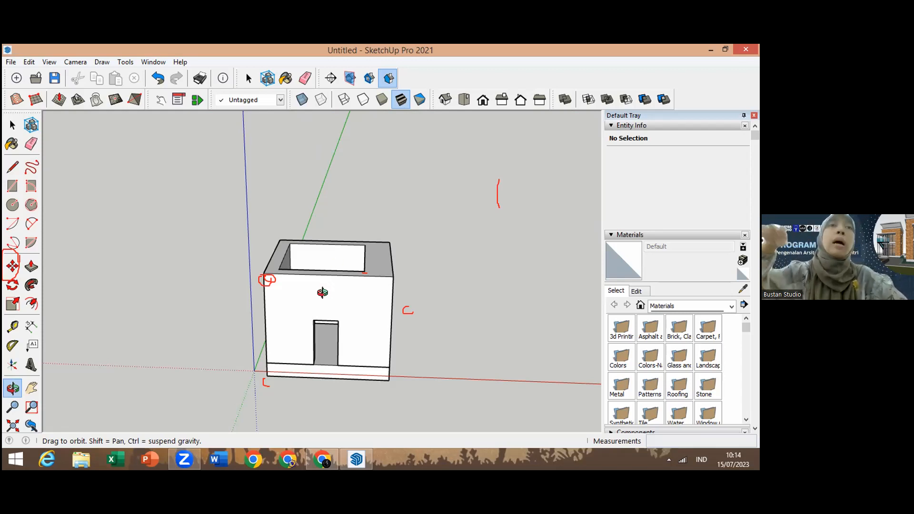
Step: Draw a rectangle about 143.77 m by 129.94 m covering the box's open top
{"action": "left_click_drag", "start_coordinate": [323, 291], "coordinate": [348, 379]}
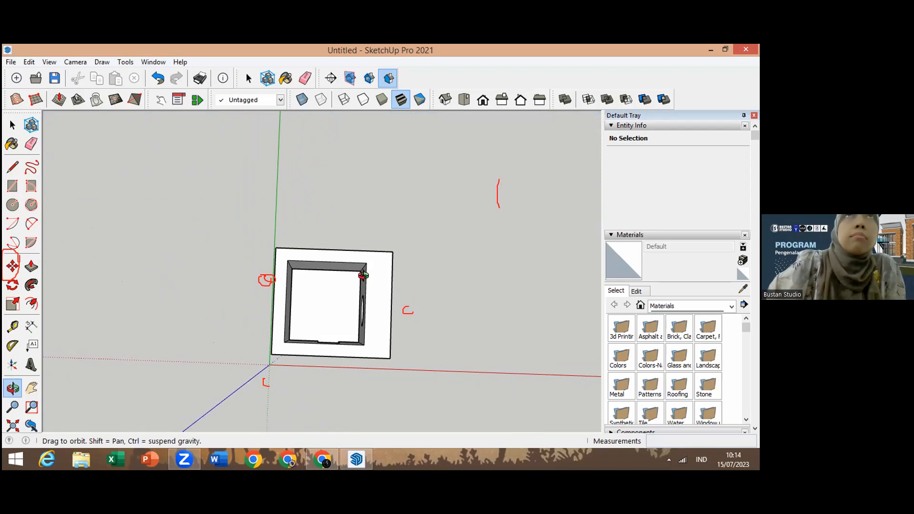
{"action": "left_click_drag", "start_coordinate": [363, 275], "coordinate": [363, 281]}
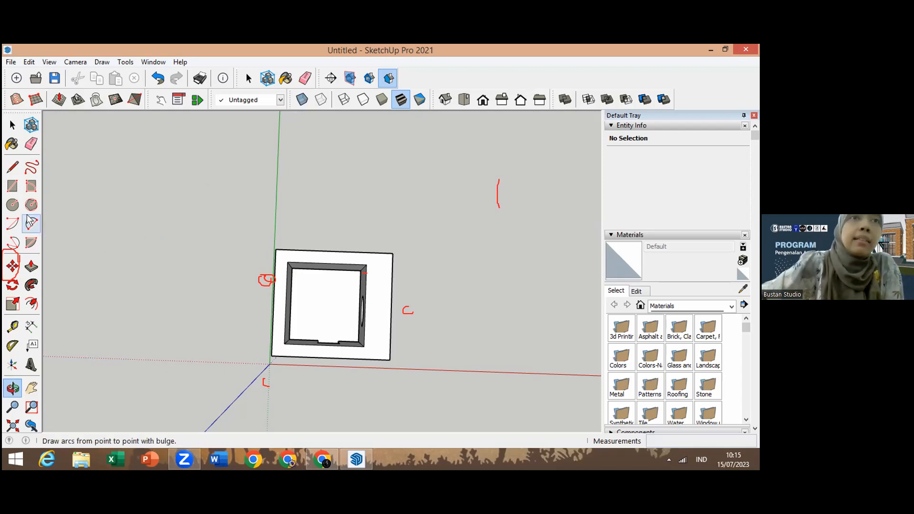
{"action": "left_click", "coordinate": [13, 187]}
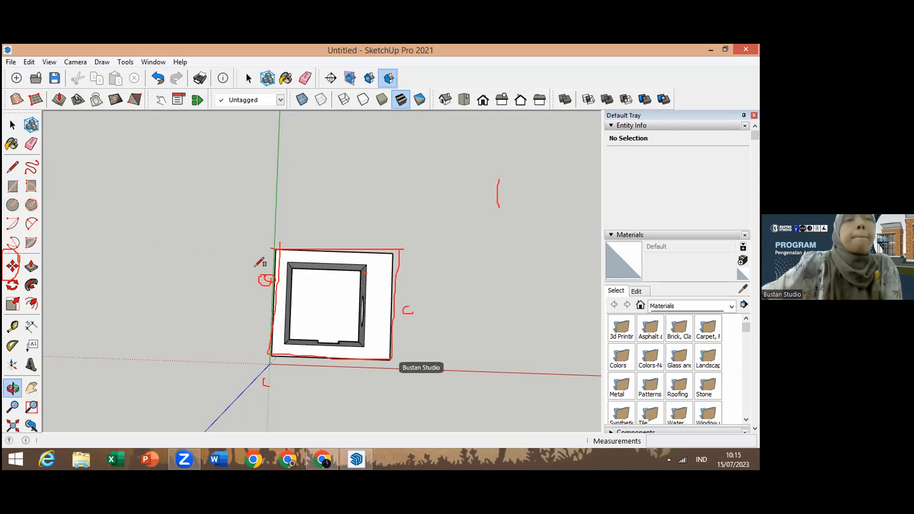
{"action": "left_click", "coordinate": [275, 249]}
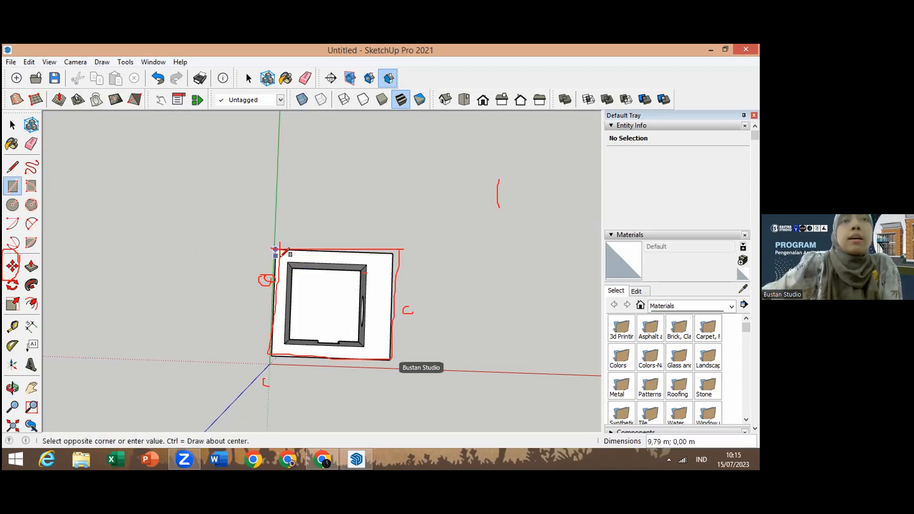
{"action": "left_click", "coordinate": [389, 358]}
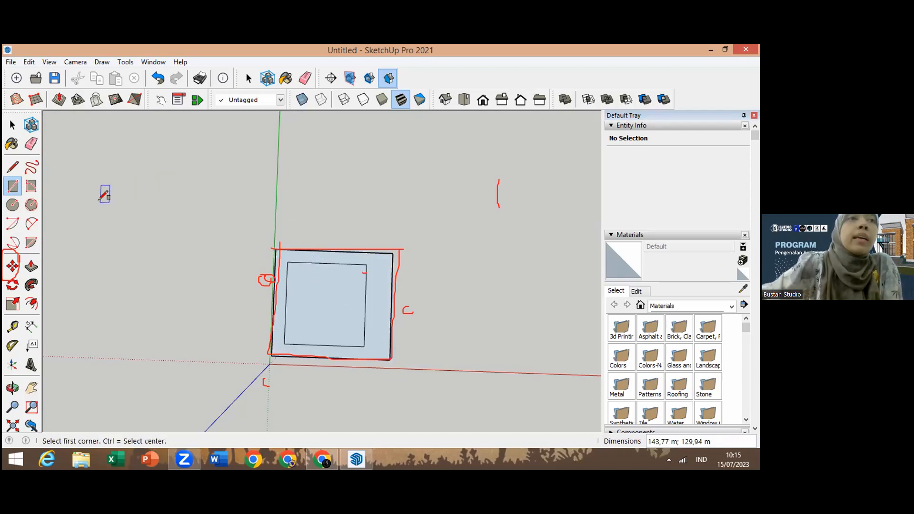
Step: Try offsetting the edges of the new top face with the Offset tool
{"action": "left_click", "coordinate": [33, 304]}
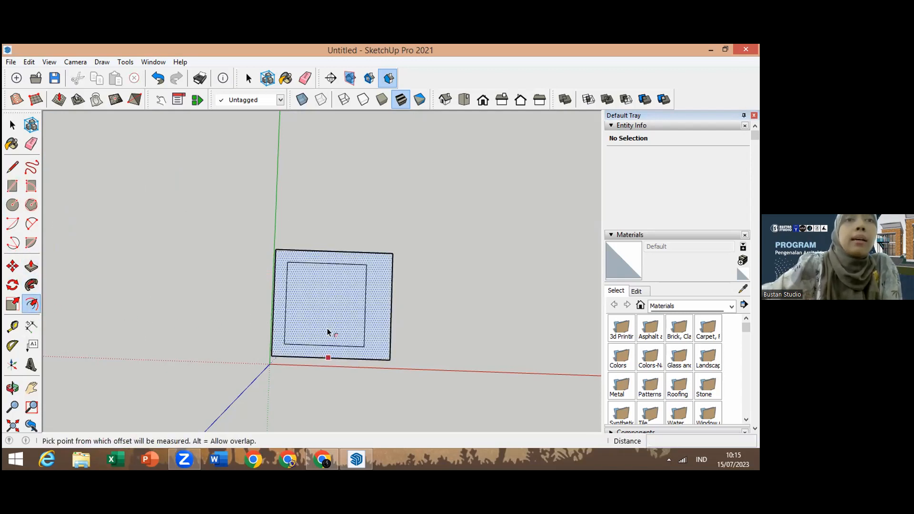
{"action": "left_click", "coordinate": [327, 305]}
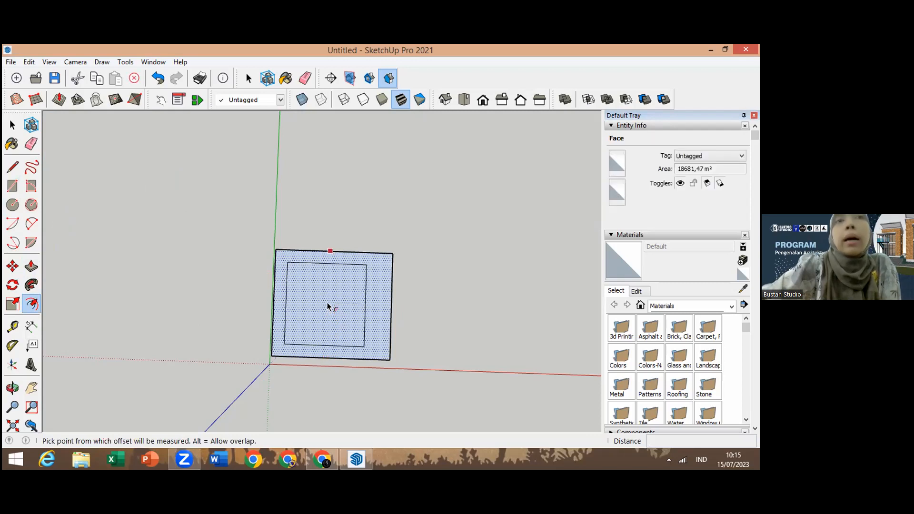
{"action": "left_click", "coordinate": [327, 308]}
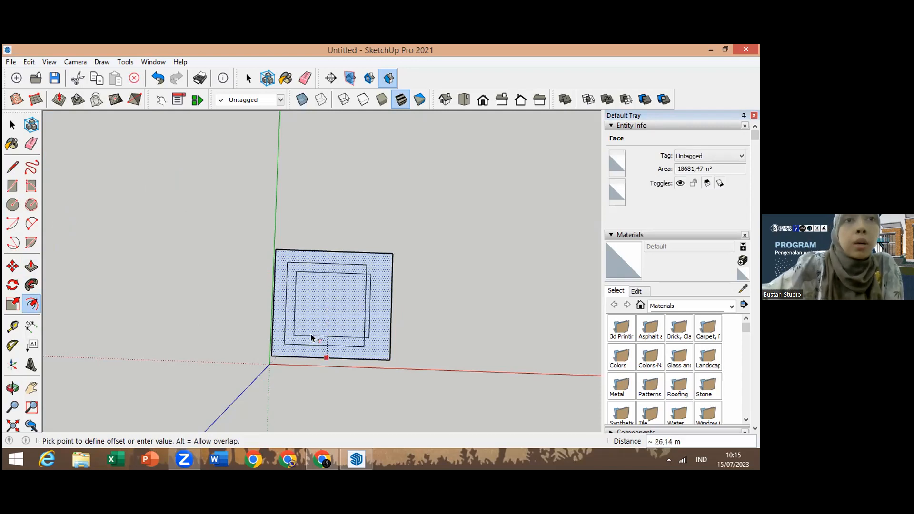
{"action": "left_click", "coordinate": [292, 360]}
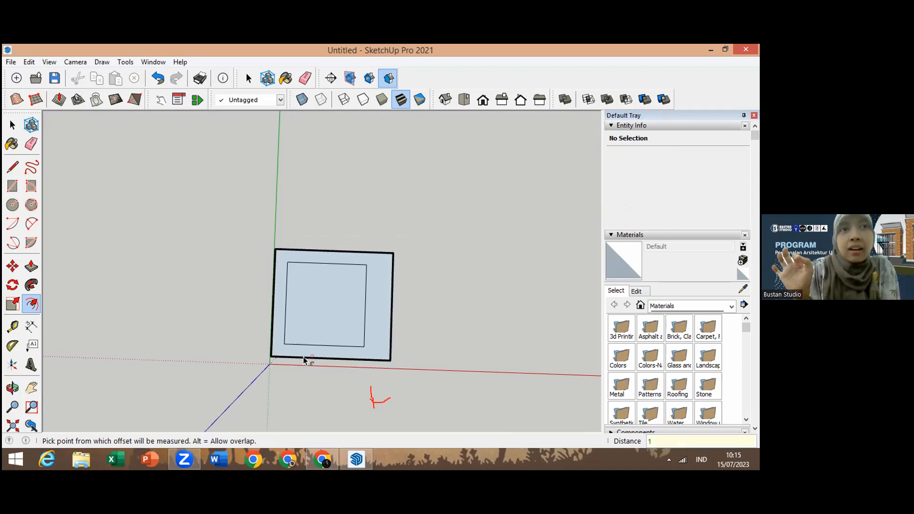
Step: Set the model's length units to Centimeters in Model Info
{"action": "left_click", "coordinate": [12, 388]}
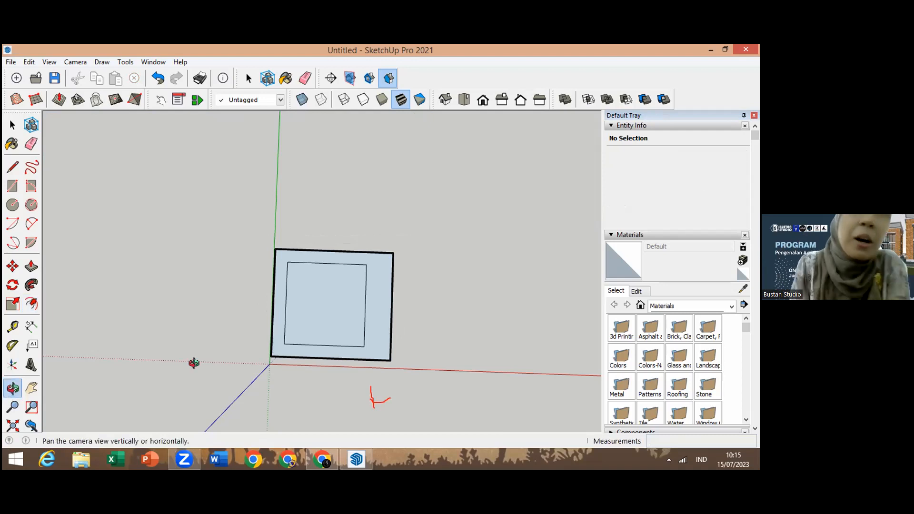
{"action": "left_click_drag", "start_coordinate": [349, 394], "coordinate": [351, 228]}
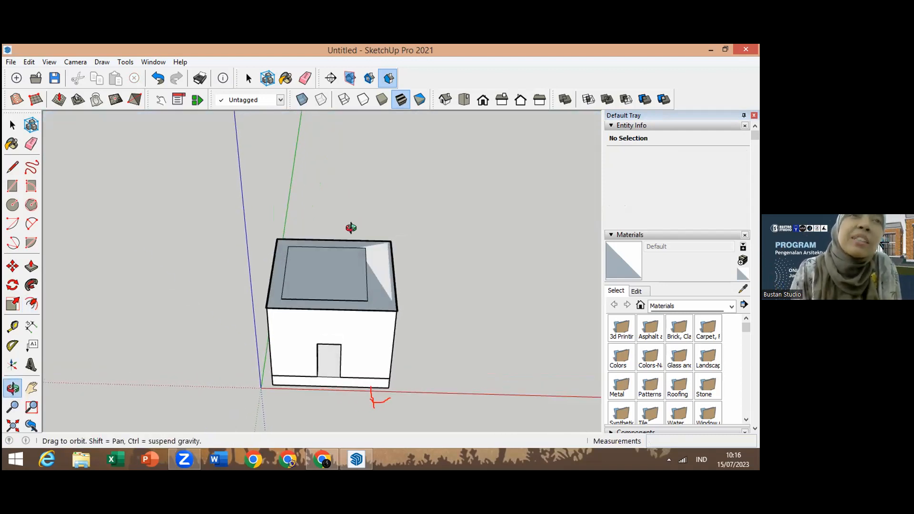
{"action": "left_click_drag", "start_coordinate": [204, 342], "coordinate": [229, 232]}
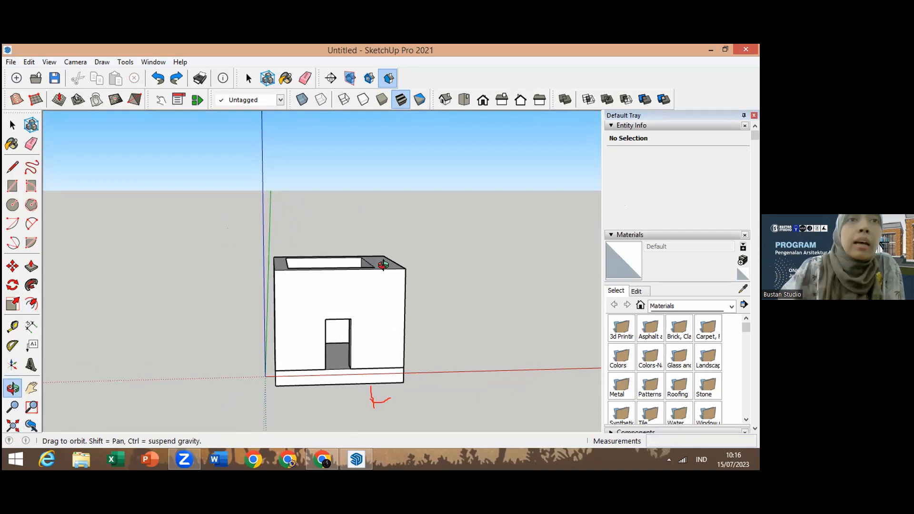
{"action": "left_click_drag", "start_coordinate": [333, 347], "coordinate": [235, 306]}
{"action": "left_click", "coordinate": [154, 62]}
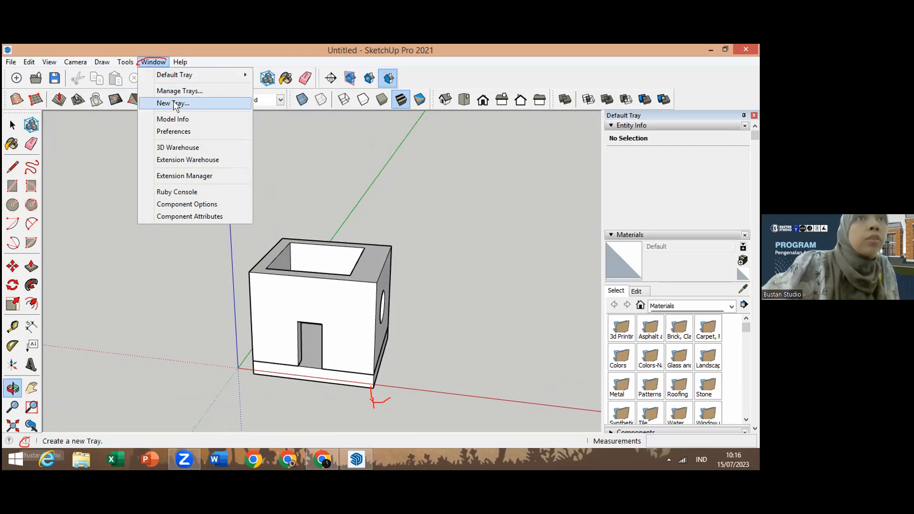
{"action": "left_click", "coordinate": [176, 118]}
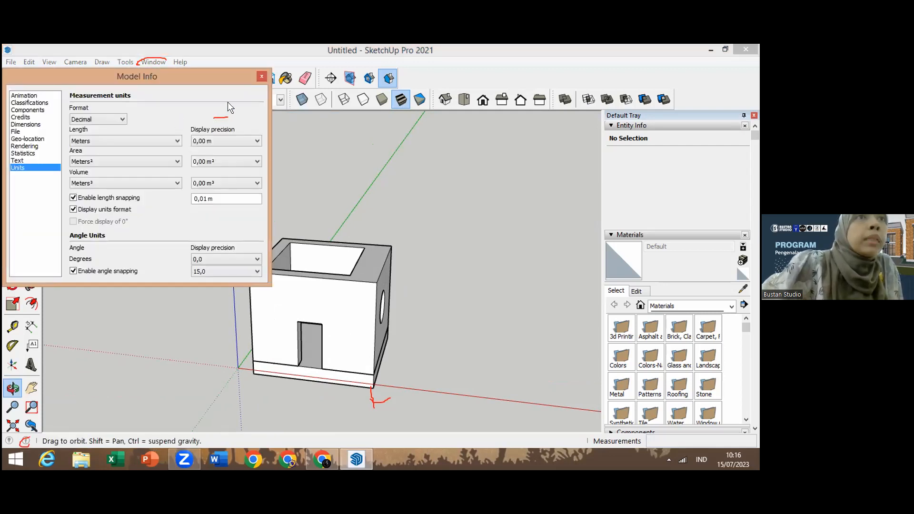
{"action": "left_click", "coordinate": [174, 139]}
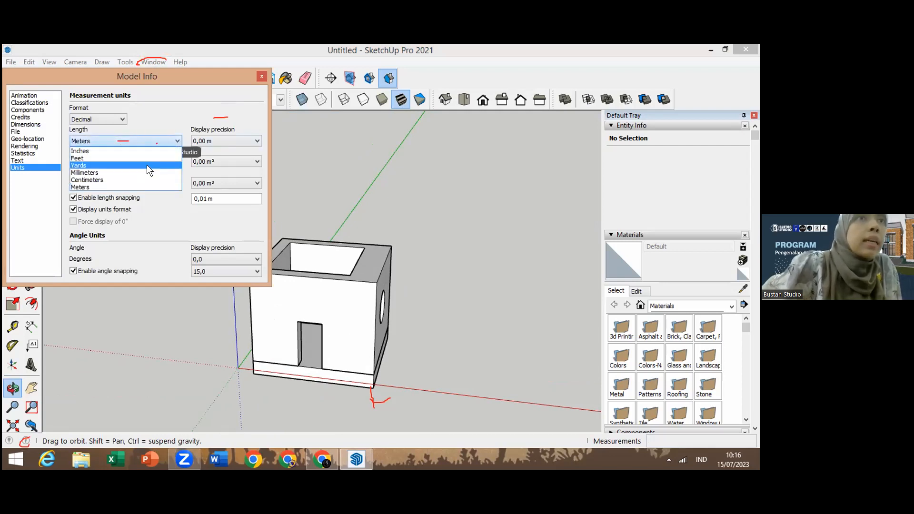
{"action": "left_click", "coordinate": [142, 179]}
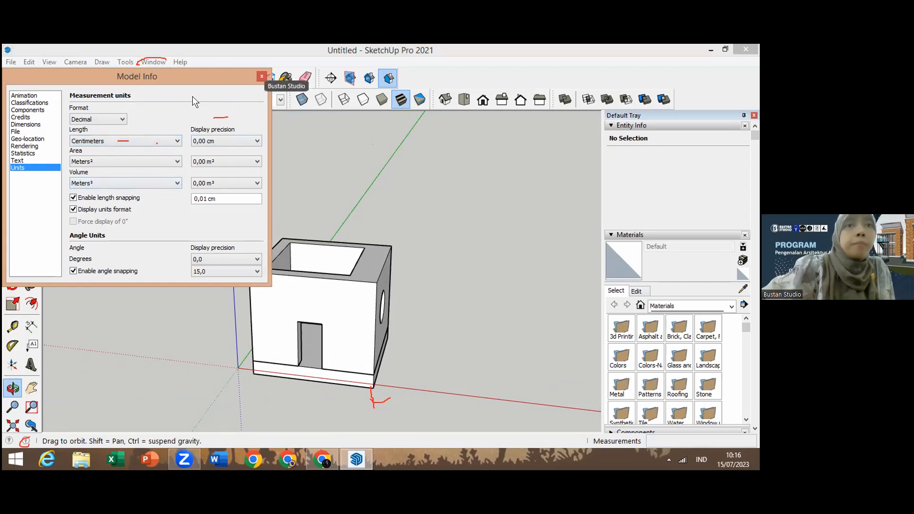
{"action": "left_click", "coordinate": [261, 77]}
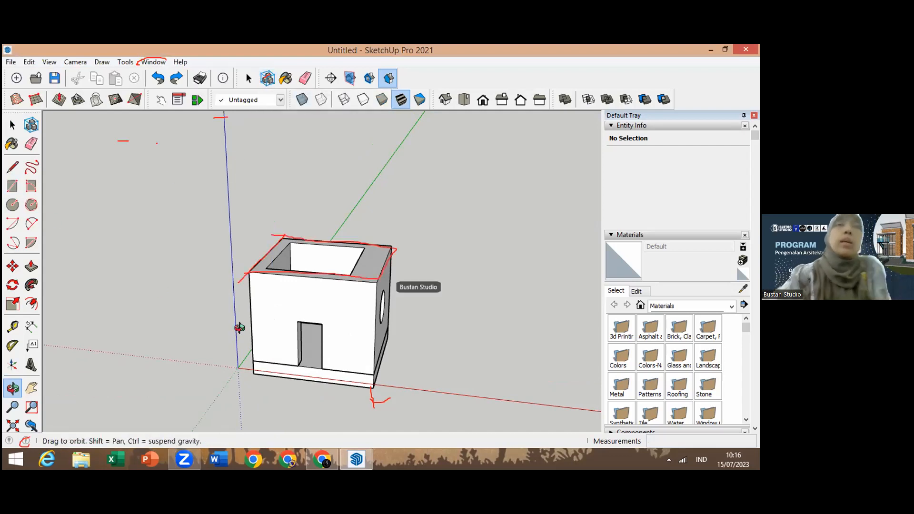
Step: Draw a rectangle about 14377 cm by 12994 cm over the box's open top
{"action": "left_click_drag", "start_coordinate": [284, 285], "coordinate": [284, 398]}
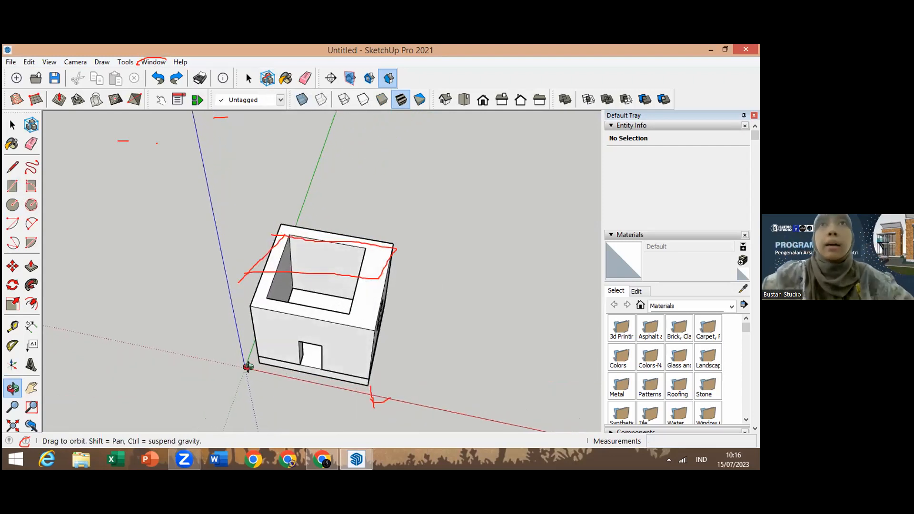
{"action": "left_click", "coordinate": [12, 186]}
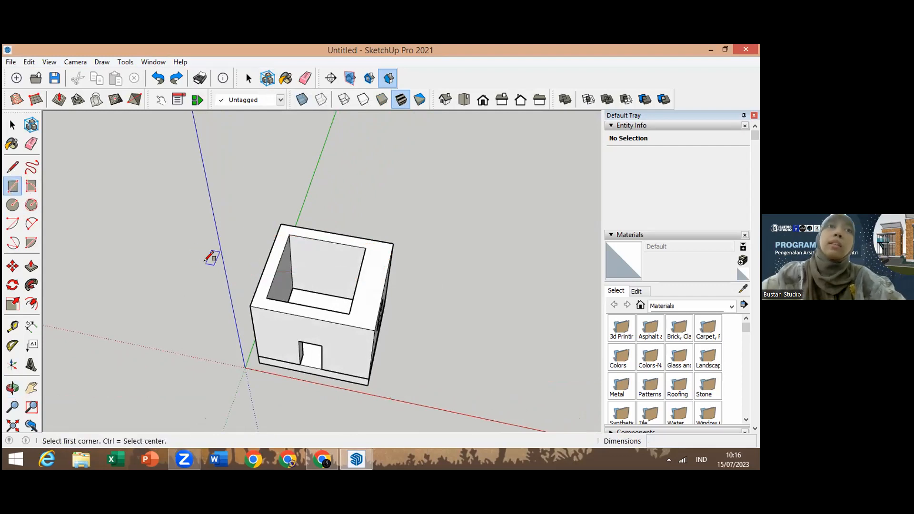
{"action": "left_click", "coordinate": [250, 305]}
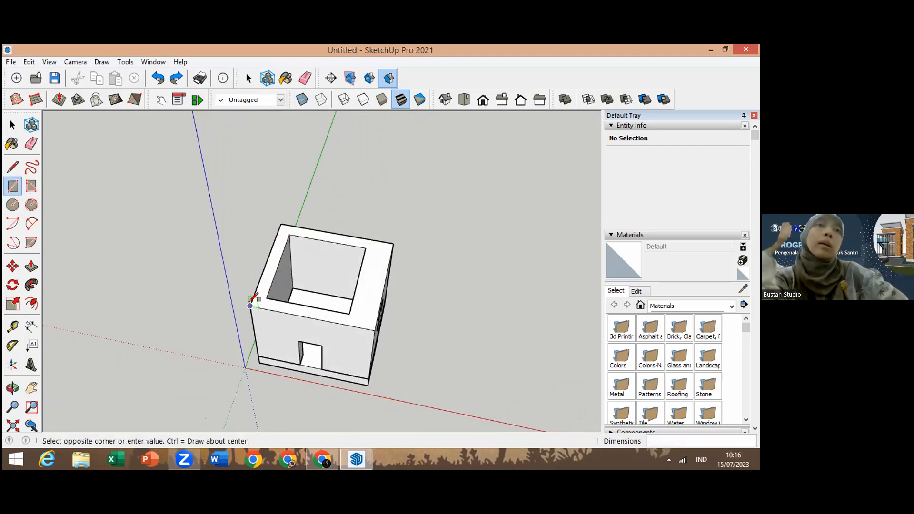
{"action": "left_click", "coordinate": [392, 243]}
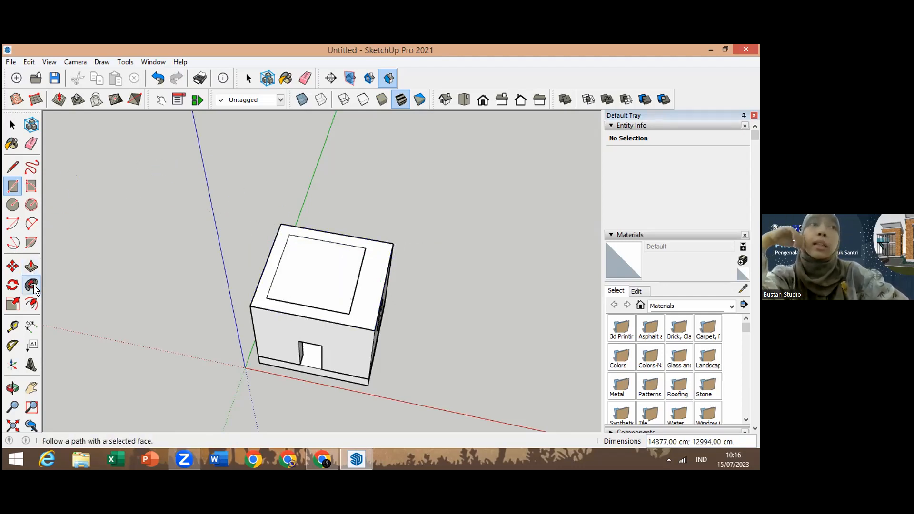
Step: Offset the top face's edges by 100 cm with the Offset tool
{"action": "left_click", "coordinate": [32, 304]}
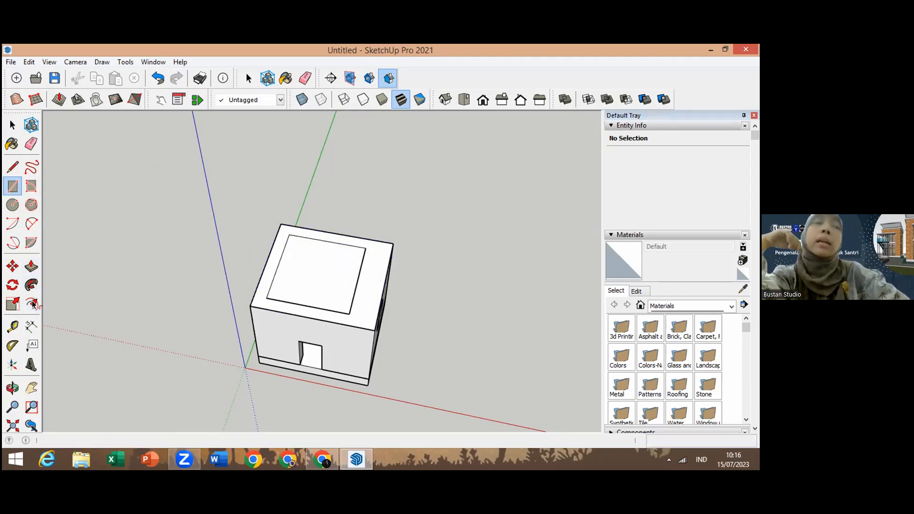
{"action": "left_click", "coordinate": [325, 269]}
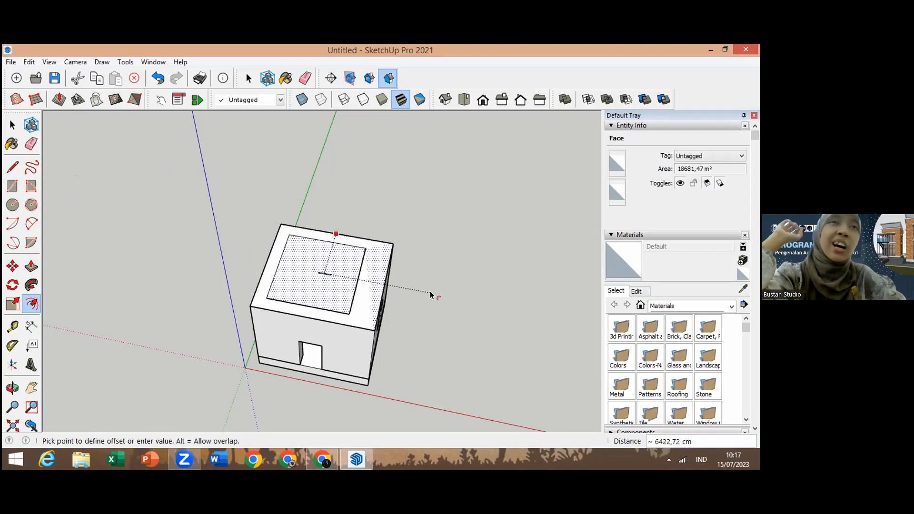
{"action": "key", "text": "Escape"}
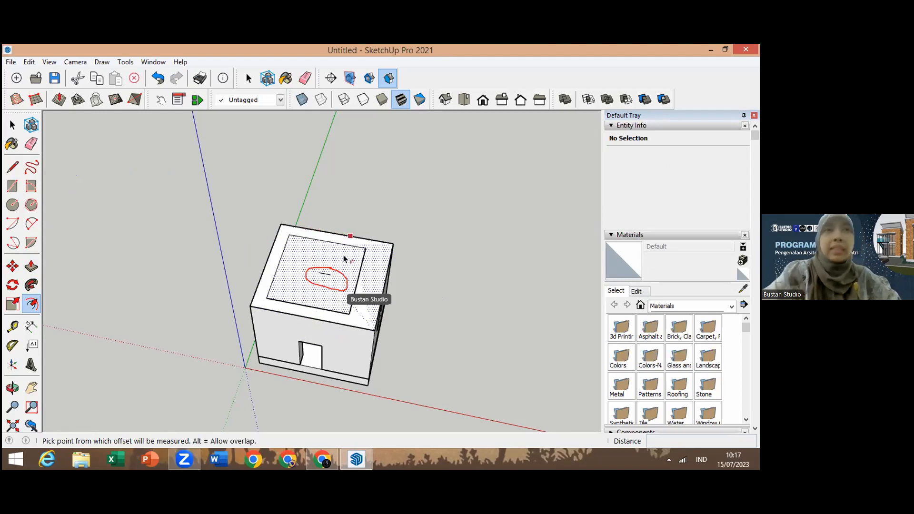
{"action": "key", "text": "ctrl+z"}
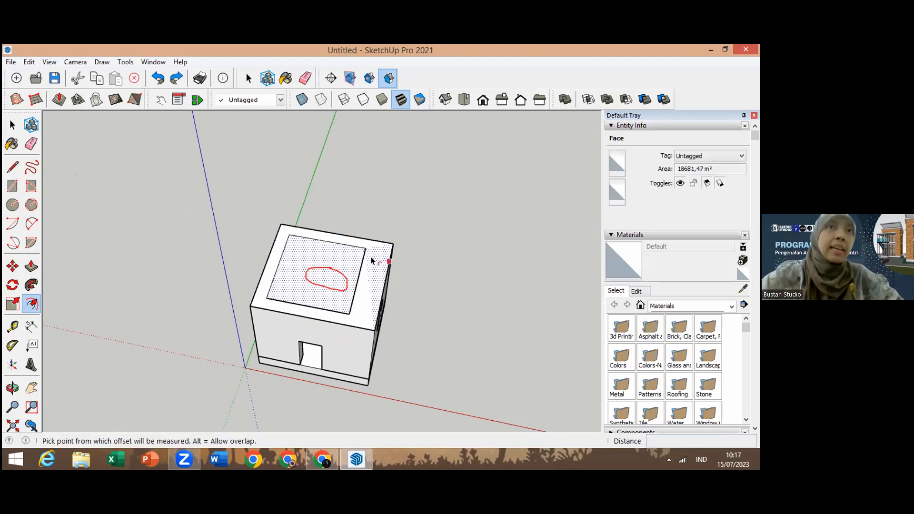
{"action": "left_click", "coordinate": [328, 272]}
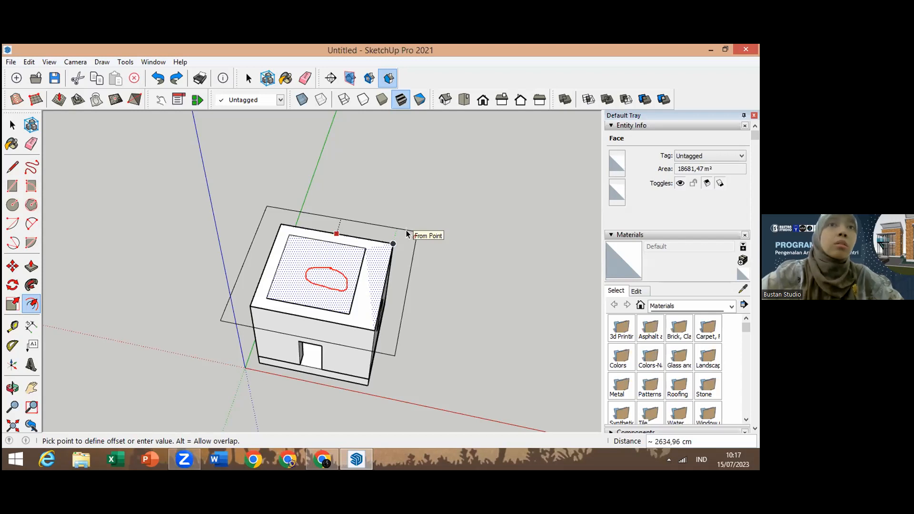
{"action": "left_click", "coordinate": [406, 230]}
{"action": "type", "text": "100"}
{"action": "key", "text": "Return"}
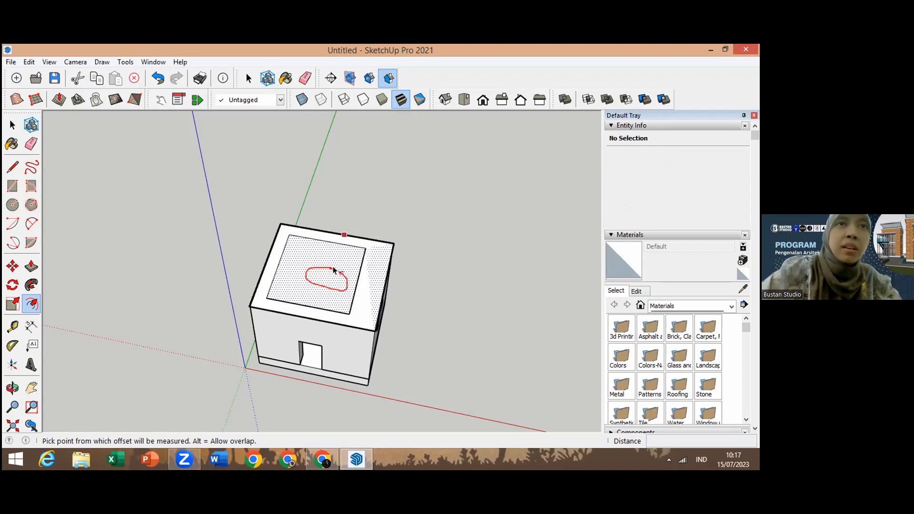
Step: Undo the last offset and the rectangle drawn over the box's open top
{"action": "key", "text": "ctrl+z"}
{"action": "key", "text": "ctrl+z"}
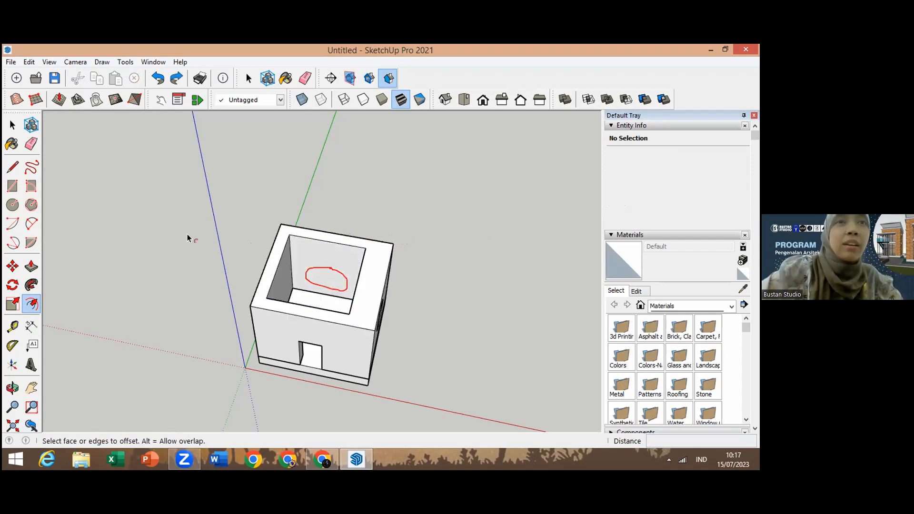
Step: Draw a rectangle about 14377 cm by 12994 cm over the box's open top from corner to corner
{"action": "left_click", "coordinate": [14, 186]}
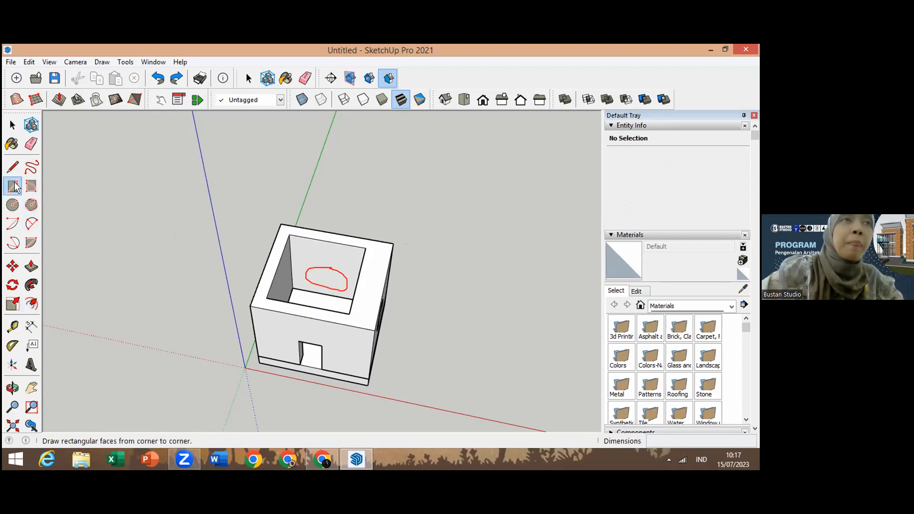
{"action": "left_click", "coordinate": [281, 224]}
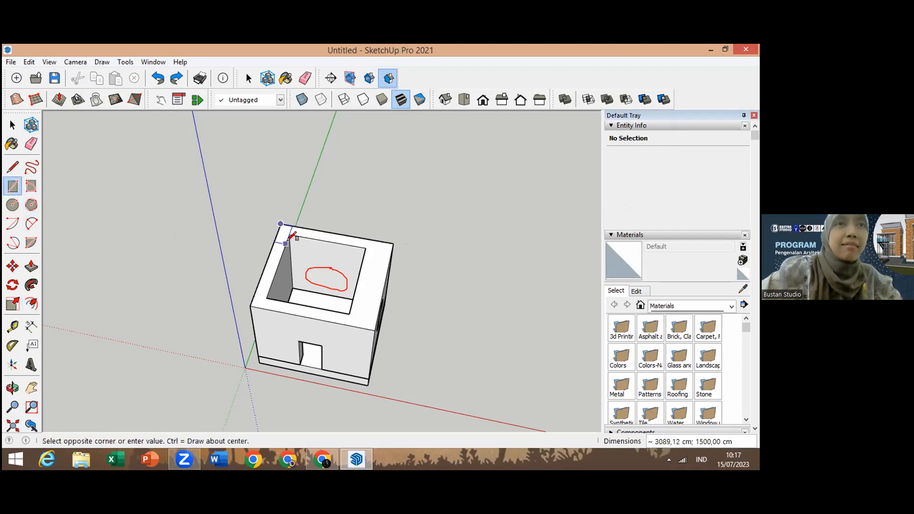
{"action": "left_click", "coordinate": [375, 330]}
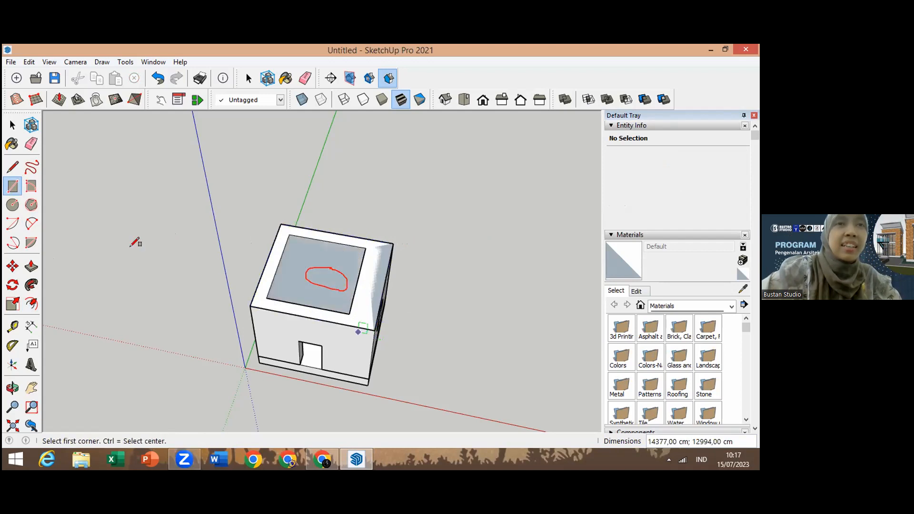
Step: Offset the new top face's edges outward by 1000 cm with the Offset tool
{"action": "left_click", "coordinate": [32, 304]}
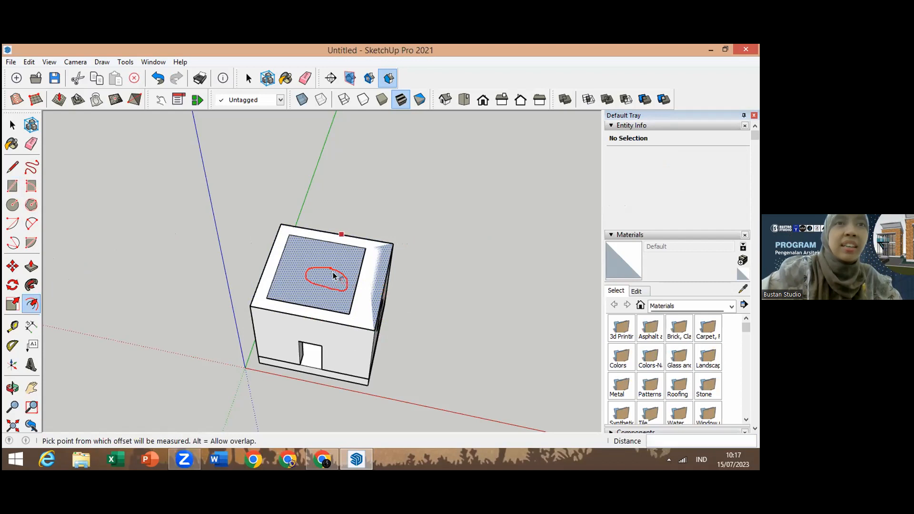
{"action": "left_click", "coordinate": [333, 272]}
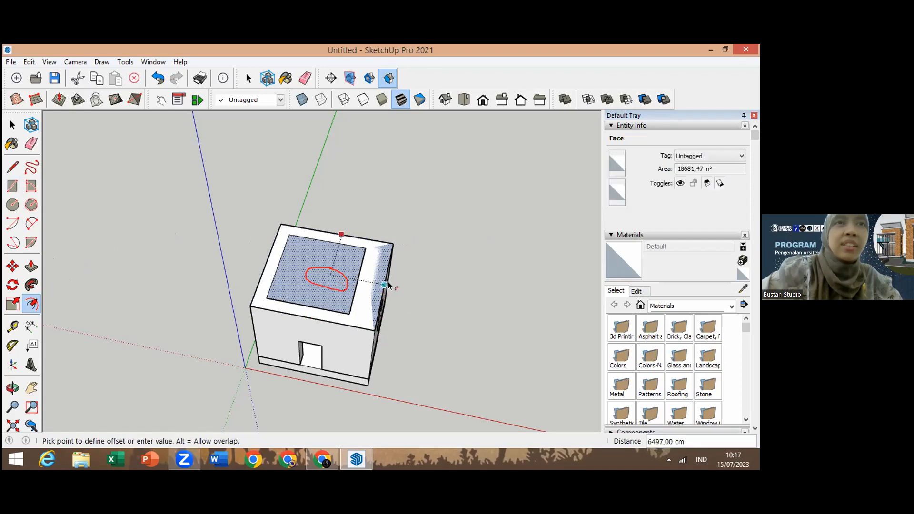
{"action": "left_click", "coordinate": [396, 258]}
{"action": "type", "text": "1000"}
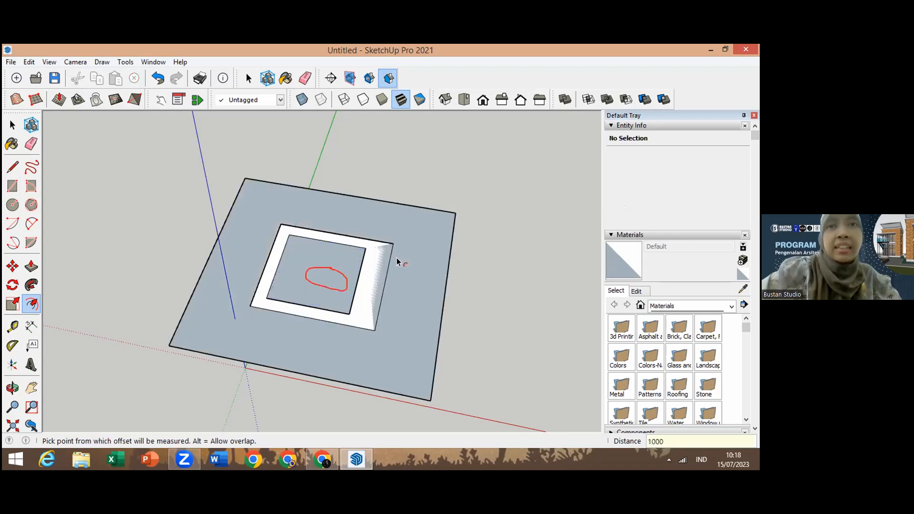
{"action": "key", "text": "Return"}
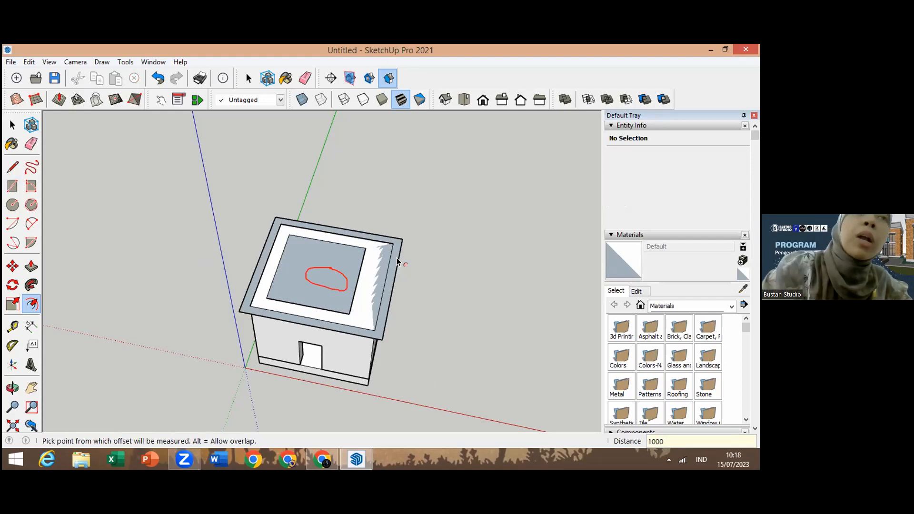
Step: Select the box's solid group beneath the roof face and hide it
{"action": "left_click", "coordinate": [328, 301]}
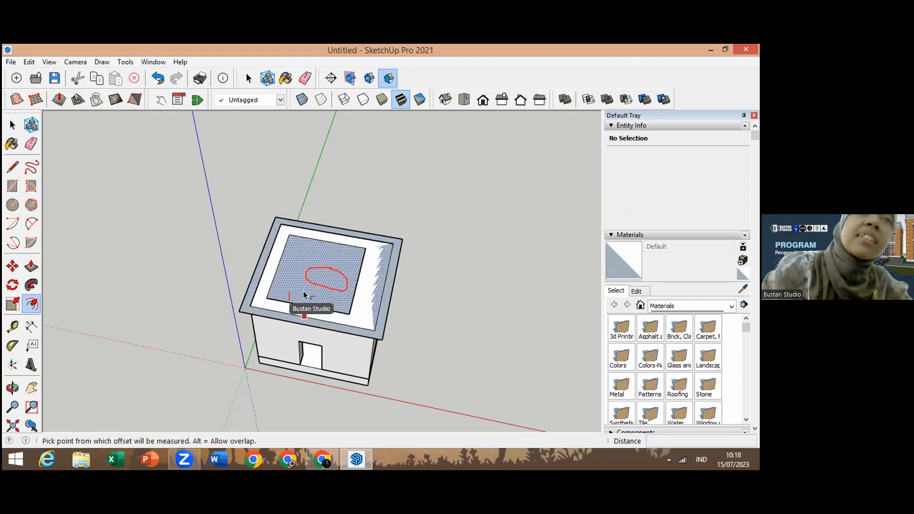
{"action": "left_click", "coordinate": [13, 125]}
{"action": "left_click", "coordinate": [13, 125]}
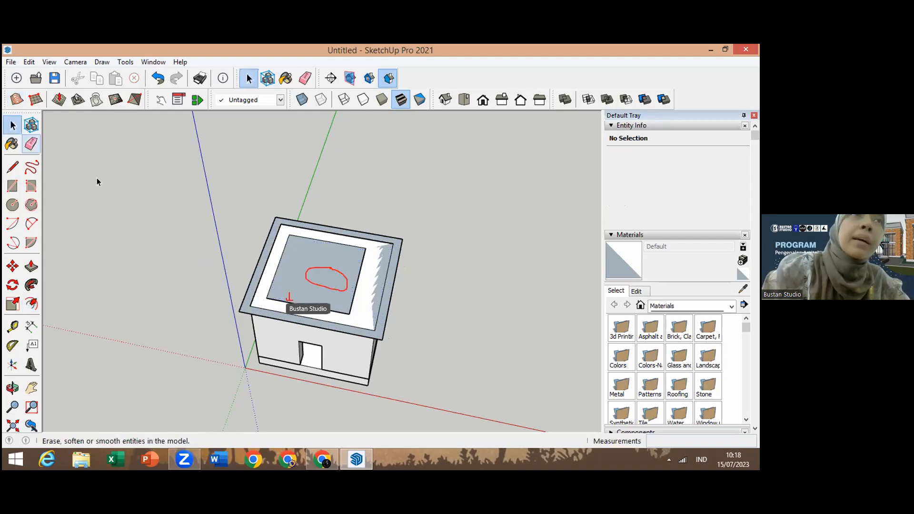
{"action": "left_click", "coordinate": [289, 294]}
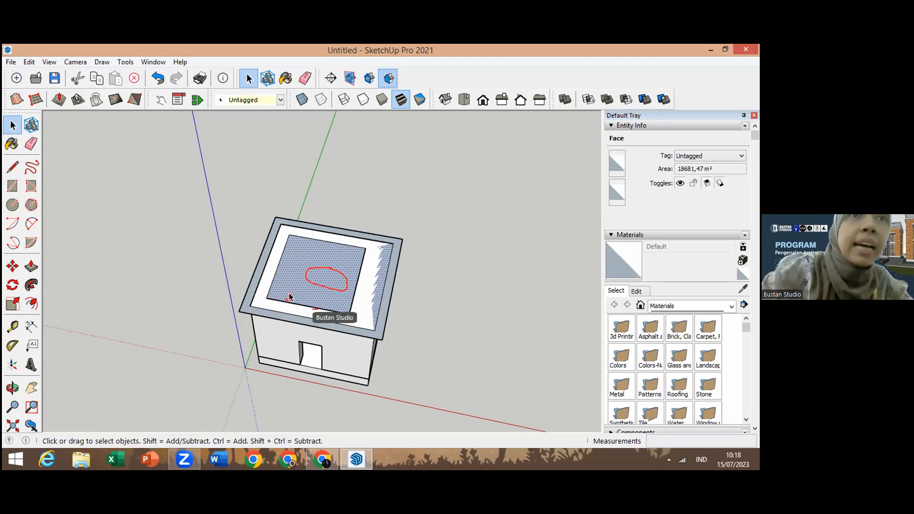
{"action": "left_click", "coordinate": [316, 309]}
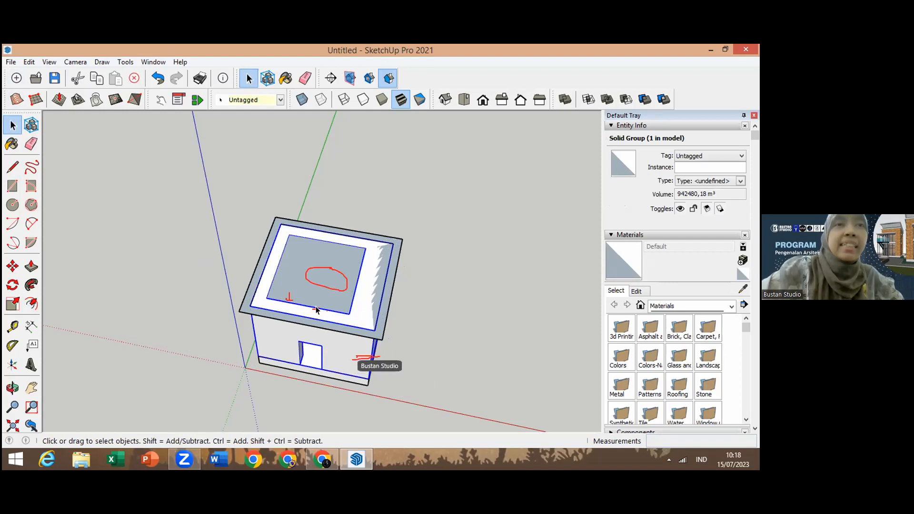
{"action": "right_click", "coordinate": [348, 349]}
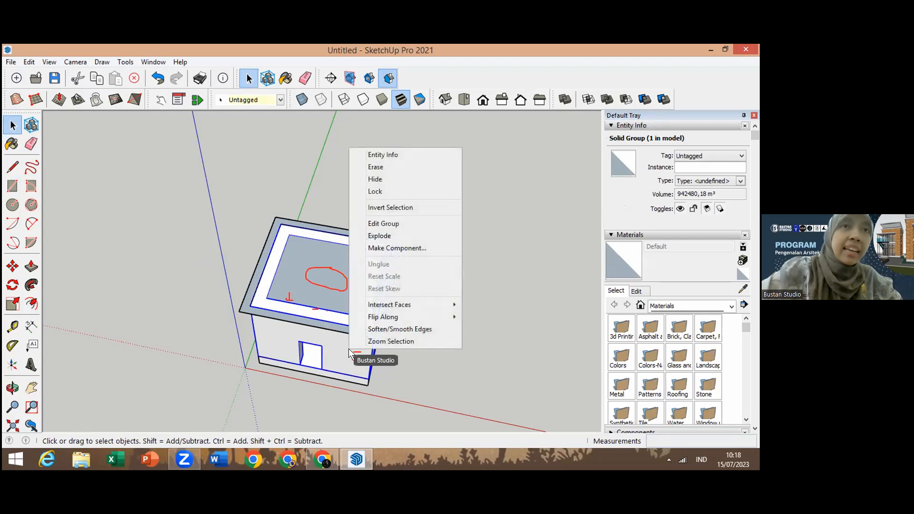
{"action": "left_click", "coordinate": [403, 179]}
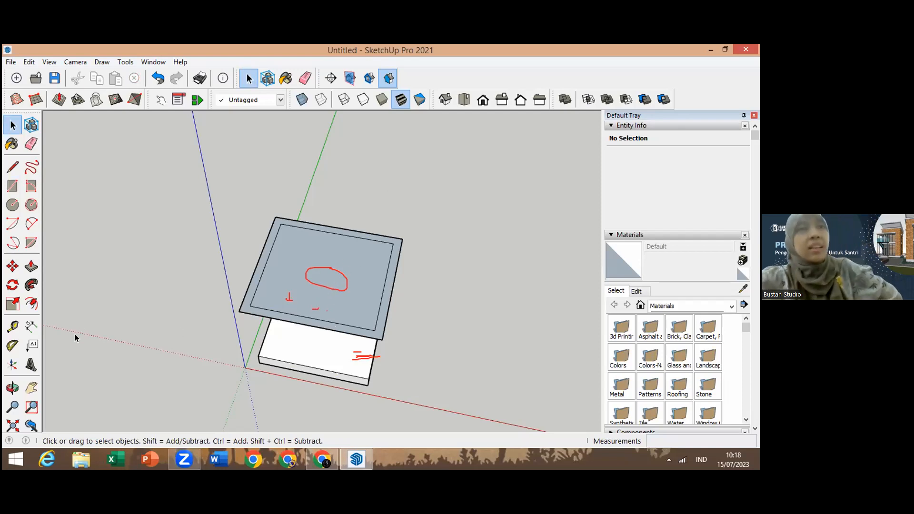
Step: Delete the four inner edges of the roof face so it becomes a single face
{"action": "left_click", "coordinate": [11, 388]}
{"action": "left_click_drag", "start_coordinate": [318, 378], "coordinate": [335, 327]}
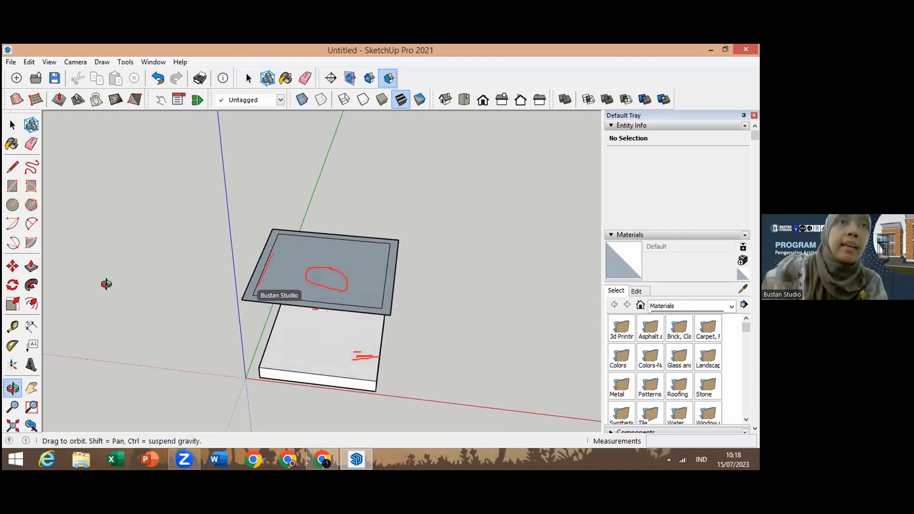
{"action": "left_click", "coordinate": [13, 125]}
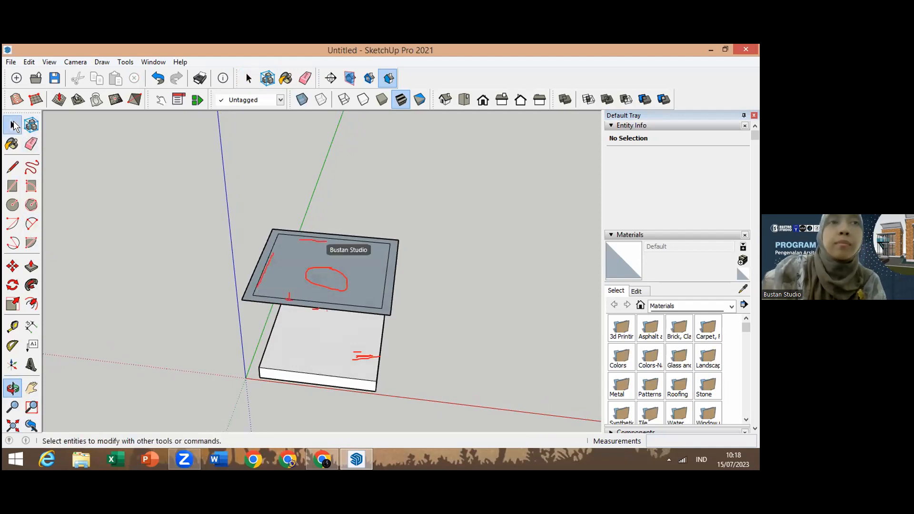
{"action": "left_click", "coordinate": [275, 297]}
{"action": "left_click", "coordinate": [276, 300]}
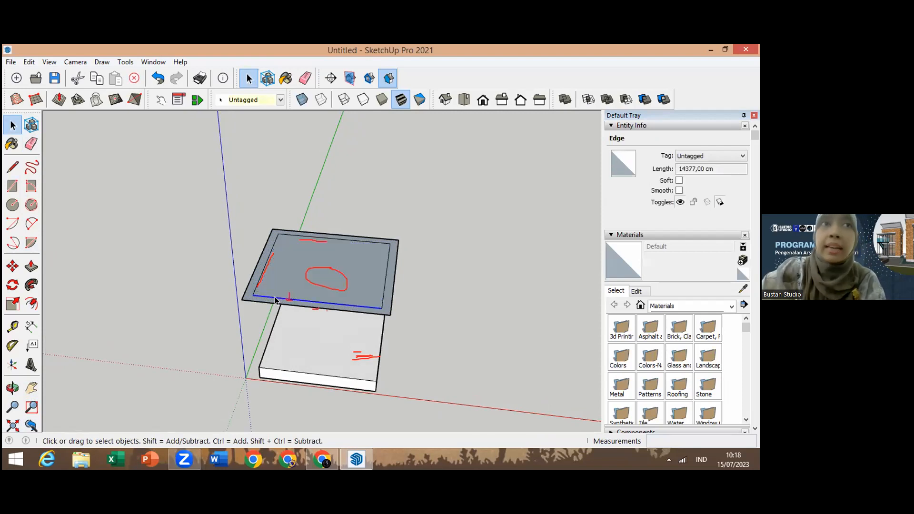
{"action": "key", "text": "Delete"}
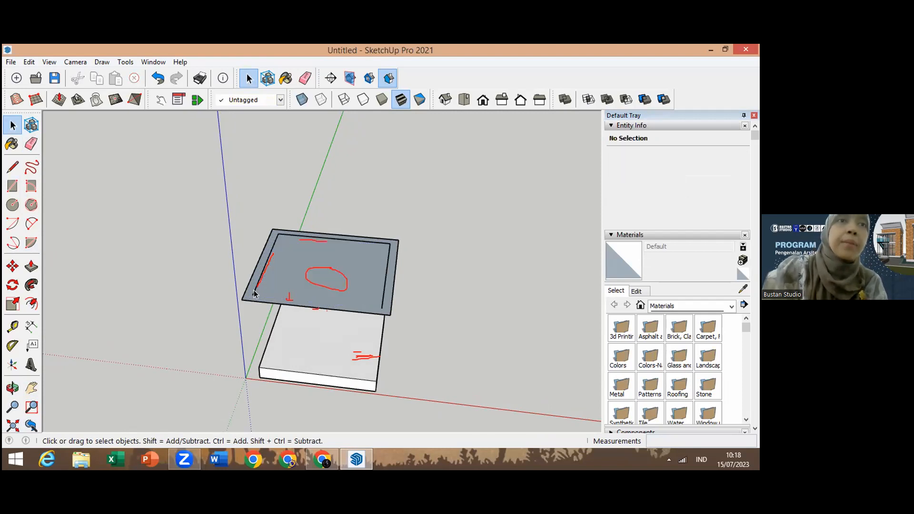
{"action": "left_click", "coordinate": [254, 289]}
{"action": "key", "text": "Delete"}
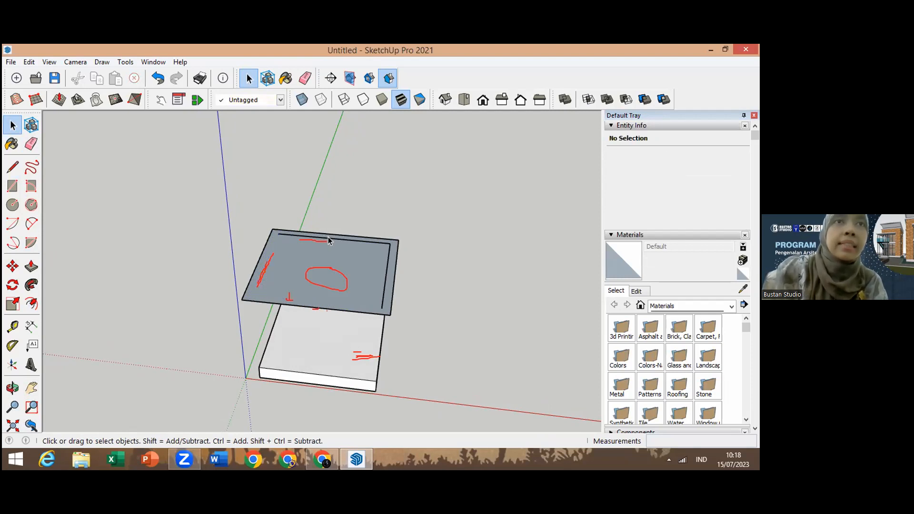
{"action": "left_click", "coordinate": [364, 239]}
{"action": "key", "text": "Delete"}
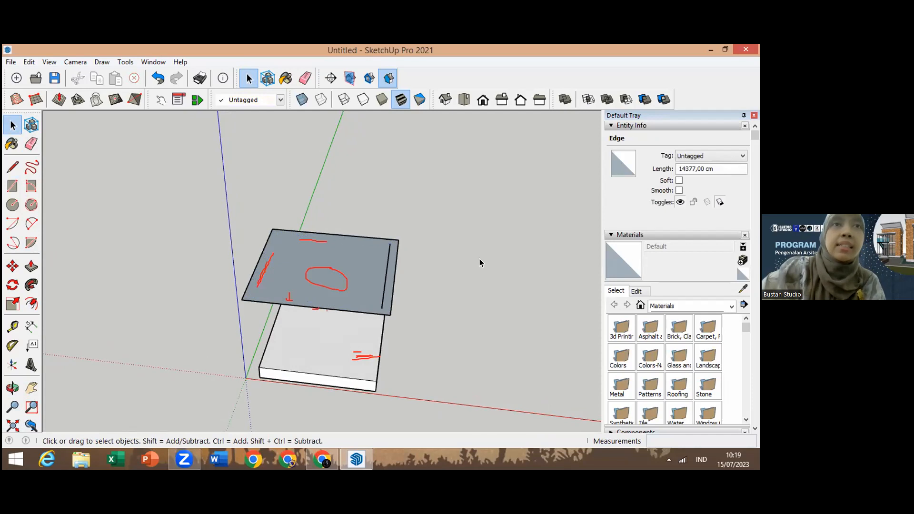
{"action": "left_click", "coordinate": [382, 298]}
{"action": "key", "text": "Delete"}
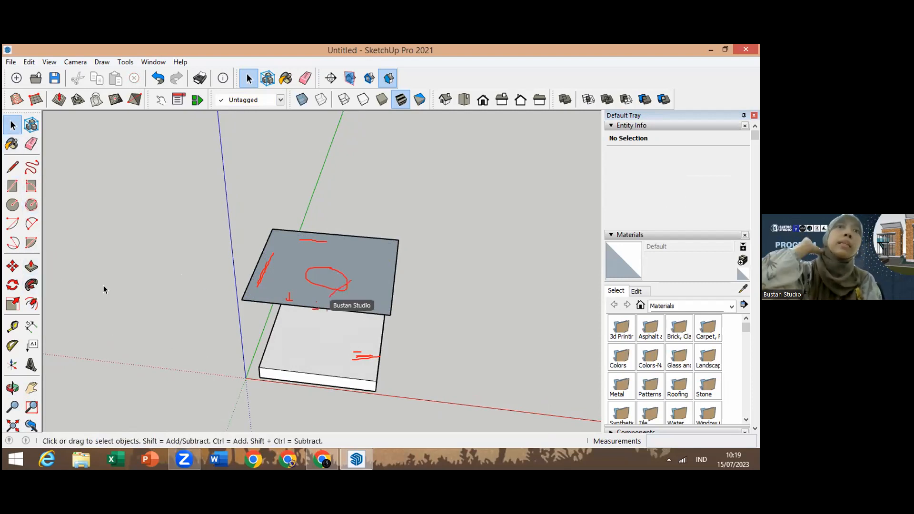
Step: Push/pull the roof face by 10 cm
{"action": "left_click", "coordinate": [31, 267]}
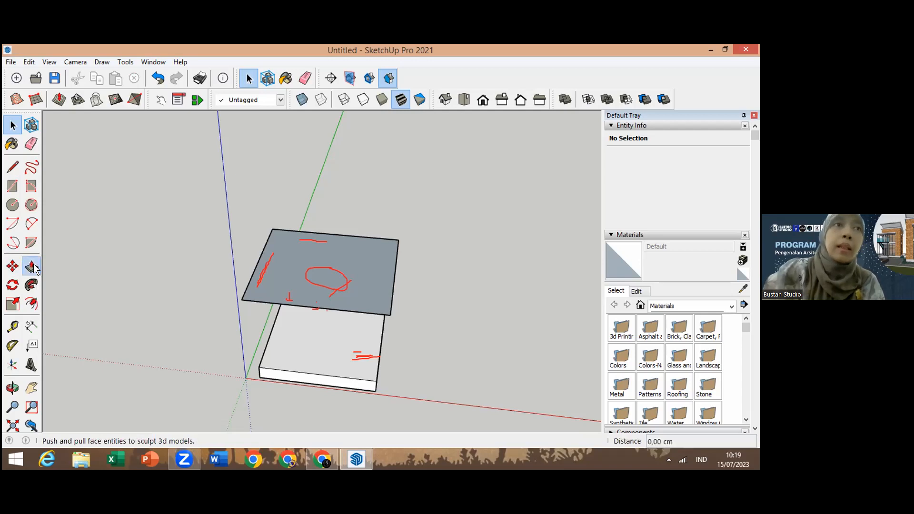
{"action": "left_click", "coordinate": [351, 277]}
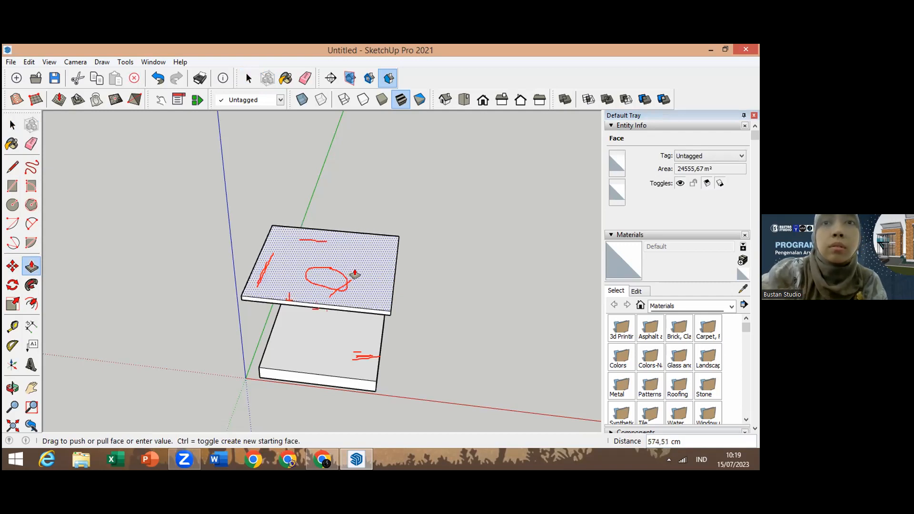
{"action": "left_click", "coordinate": [332, 303]}
{"action": "left_click", "coordinate": [332, 304]}
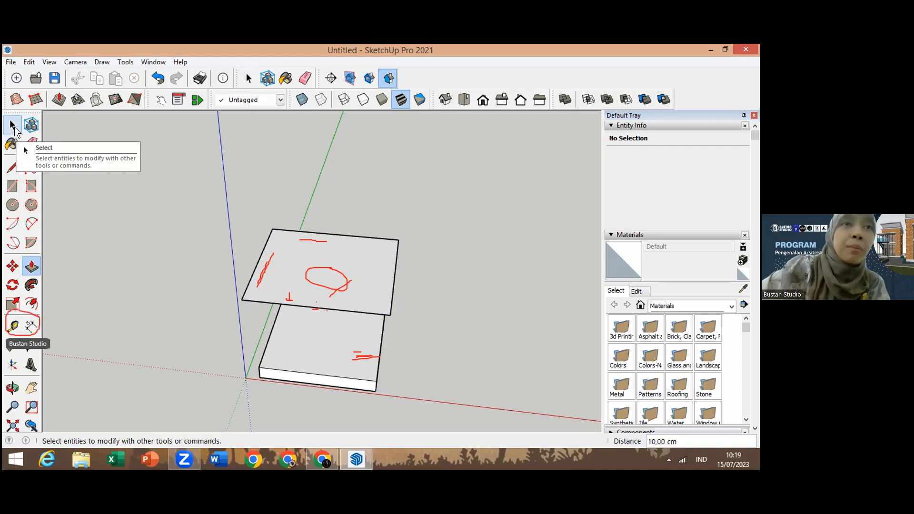
Step: Add a linear dimension along the front bottom edge of the base
{"action": "left_click", "coordinate": [13, 327]}
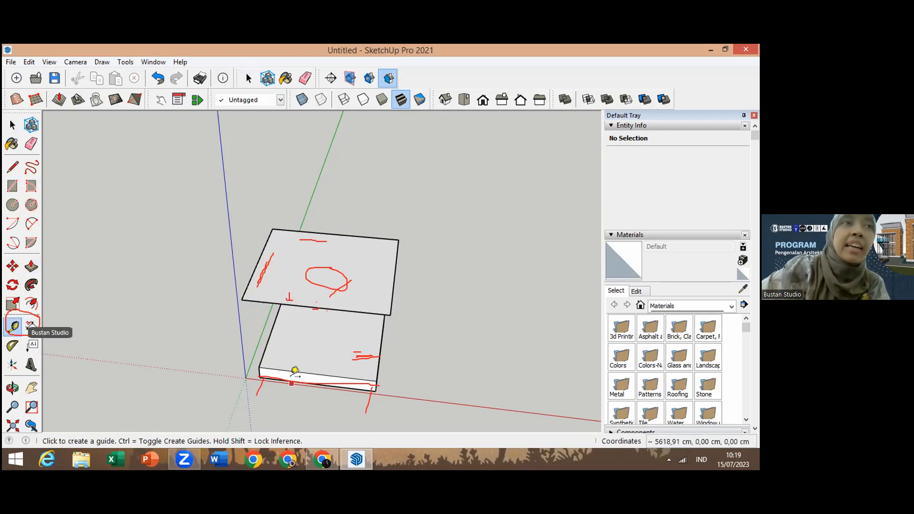
{"action": "left_click", "coordinate": [29, 324]}
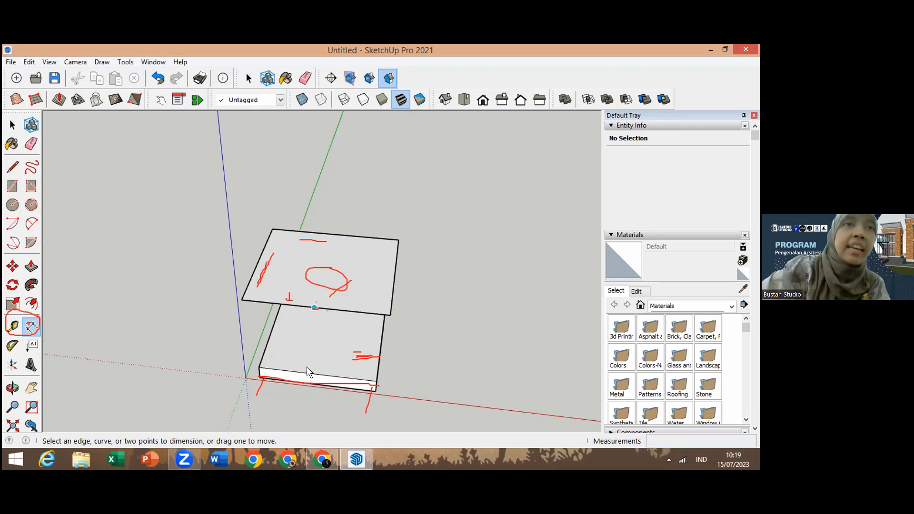
{"action": "left_click", "coordinate": [261, 376]}
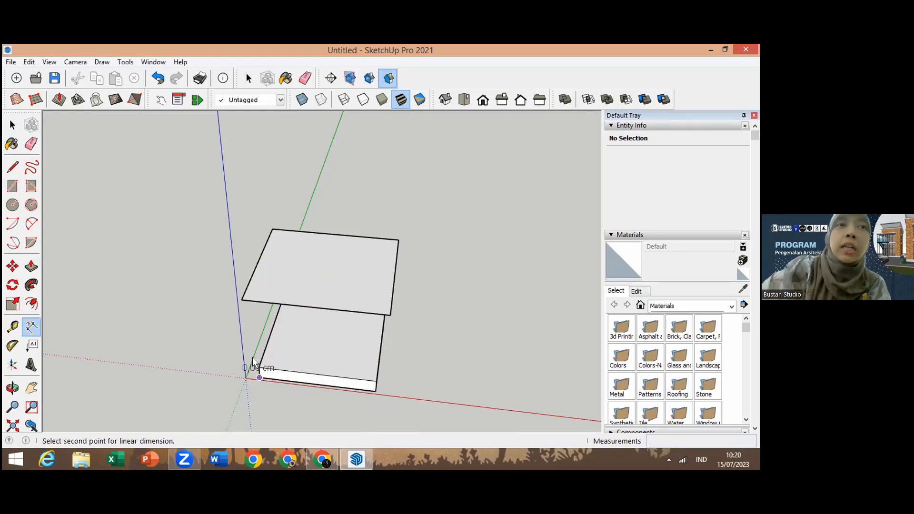
{"action": "left_click", "coordinate": [31, 327]}
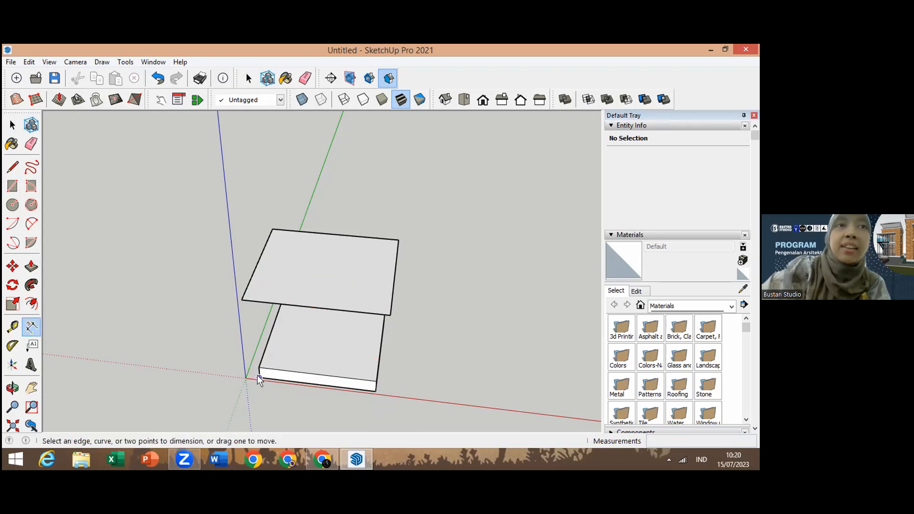
{"action": "left_click", "coordinate": [372, 387]}
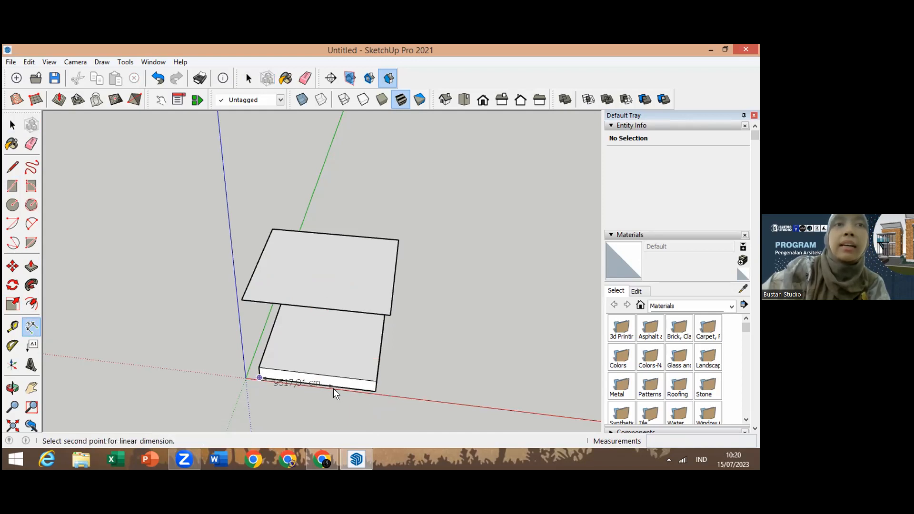
{"action": "left_click", "coordinate": [370, 392]}
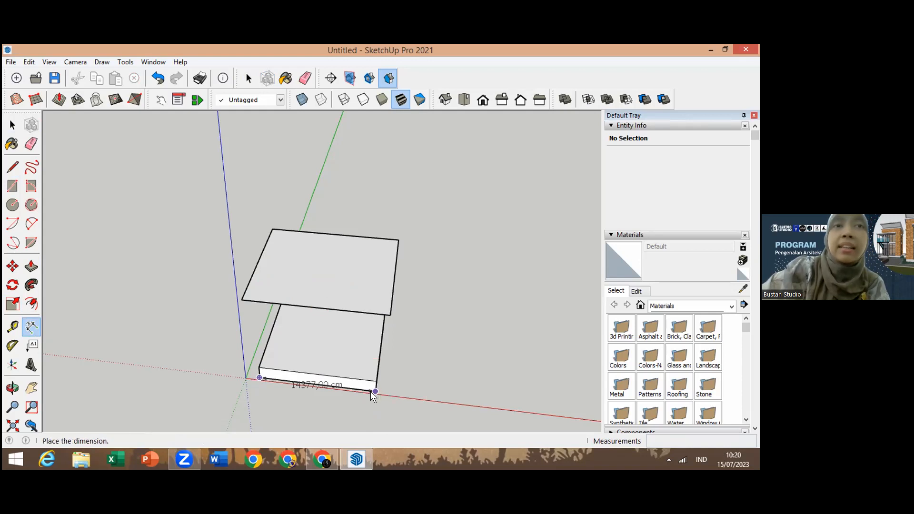
{"action": "left_click", "coordinate": [357, 424]}
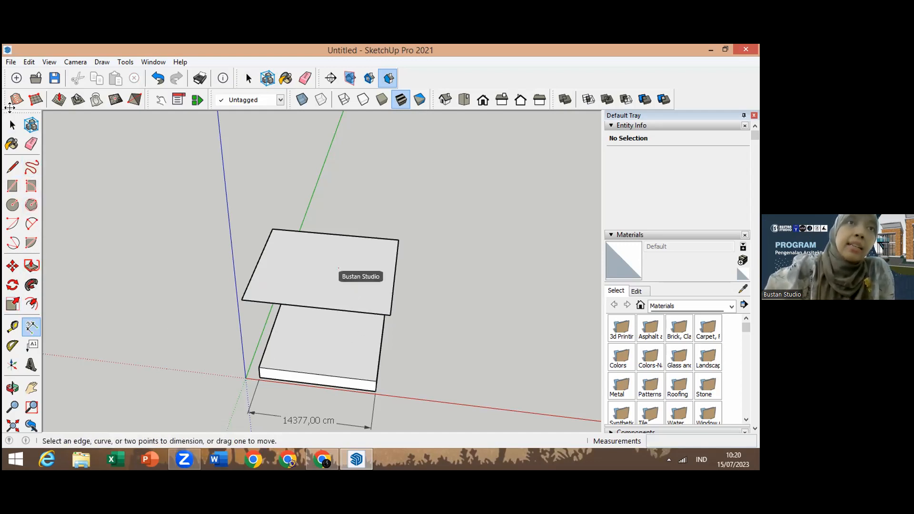
Step: Push/pull the roof slab's top face up by 1000 cm
{"action": "left_click", "coordinate": [31, 266]}
{"action": "left_click", "coordinate": [335, 279]}
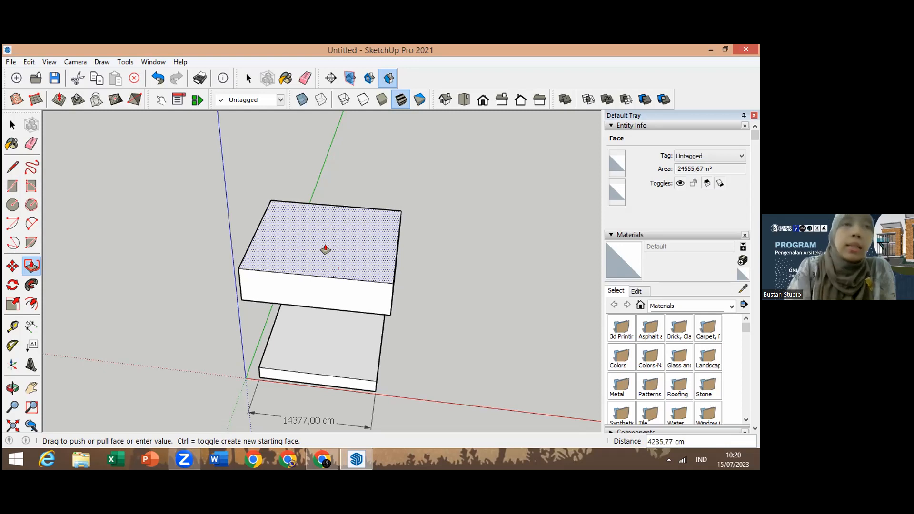
{"action": "type", "text": "1000"}
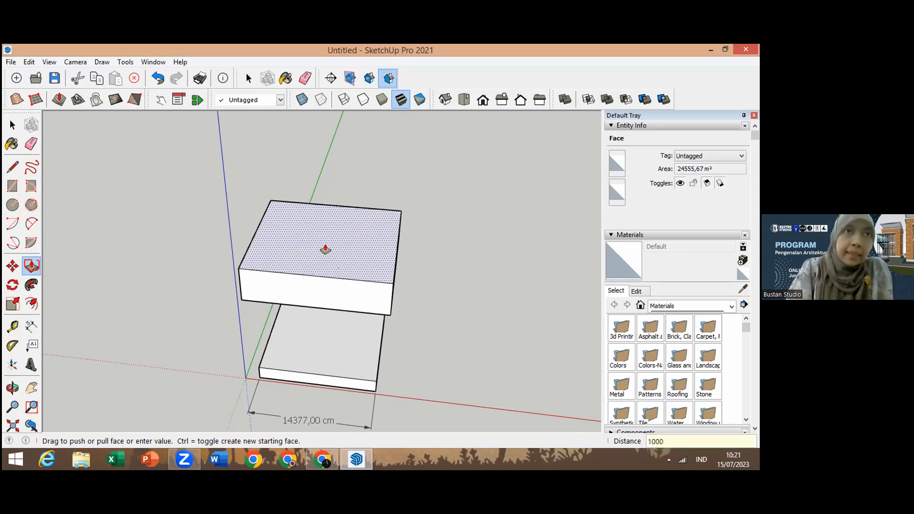
{"action": "key", "text": "Return"}
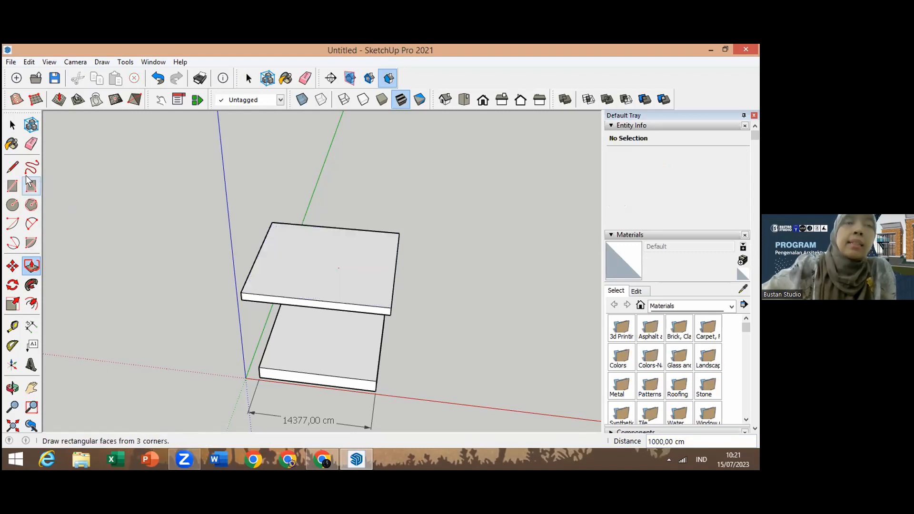
Step: Draw a diagonal line across the roof slab's top face from one corner to the opposite corner
{"action": "left_click", "coordinate": [13, 168]}
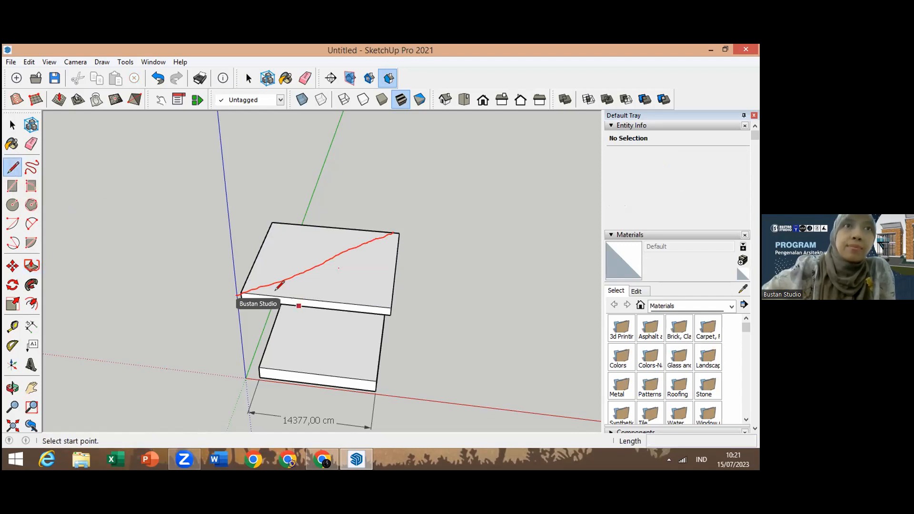
{"action": "left_click", "coordinate": [240, 291]}
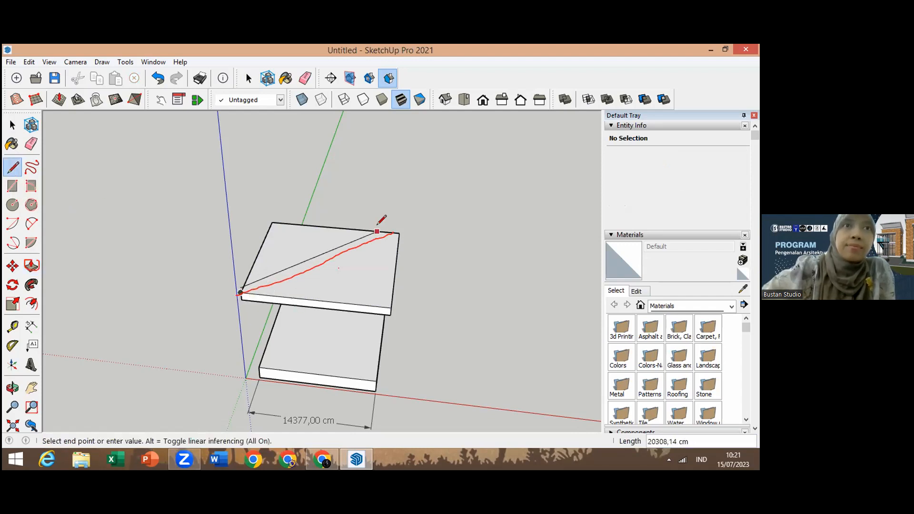
{"action": "left_click", "coordinate": [389, 232]}
{"action": "key", "text": "ctrl+z"}
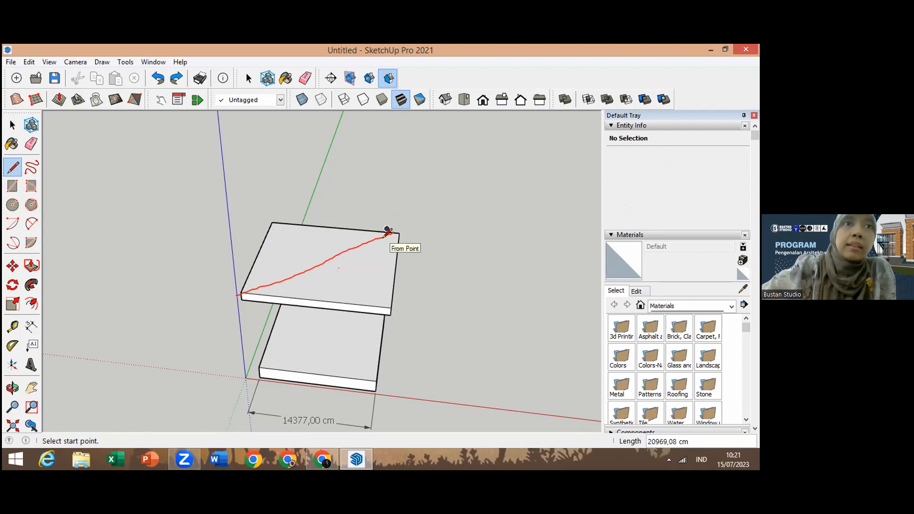
{"action": "left_click", "coordinate": [240, 292]}
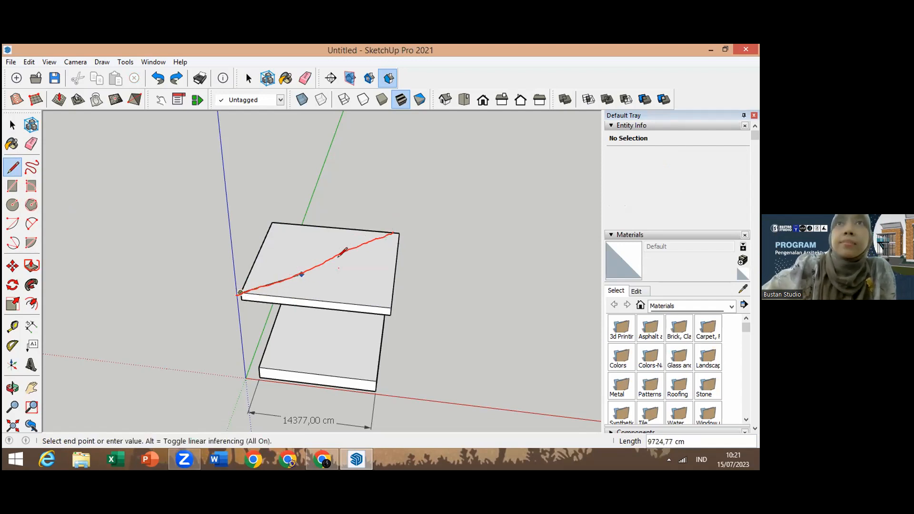
{"action": "left_click", "coordinate": [399, 233]}
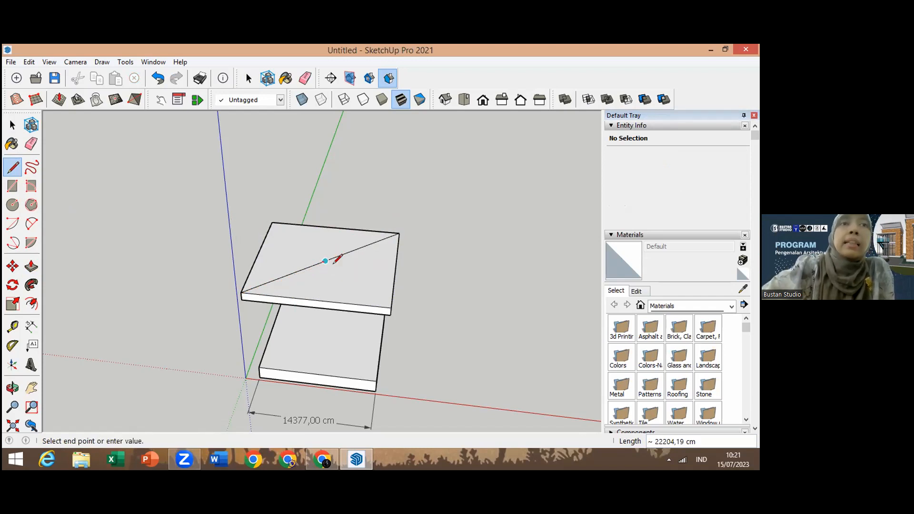
Step: Draw a vertical line 300 cm up from the diagonal's midpoint to set the roof apex
{"action": "left_click", "coordinate": [326, 260]}
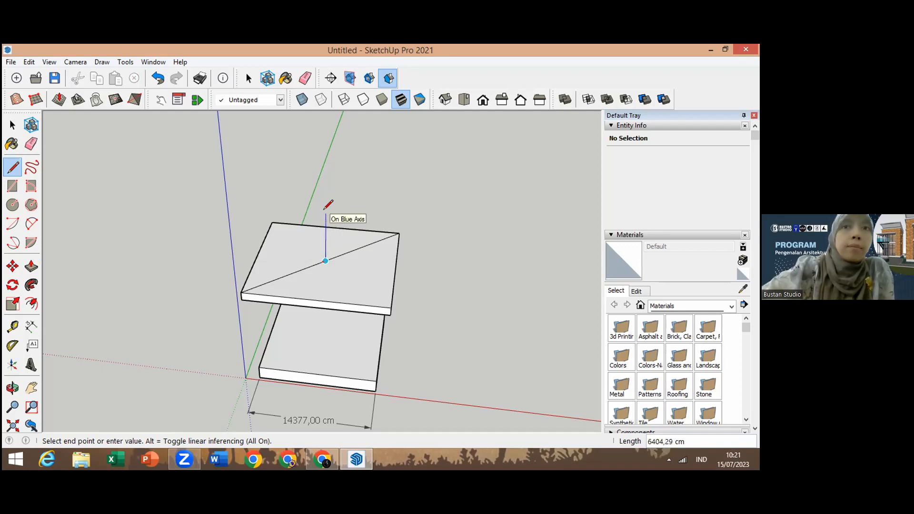
{"action": "type", "text": "3000"}
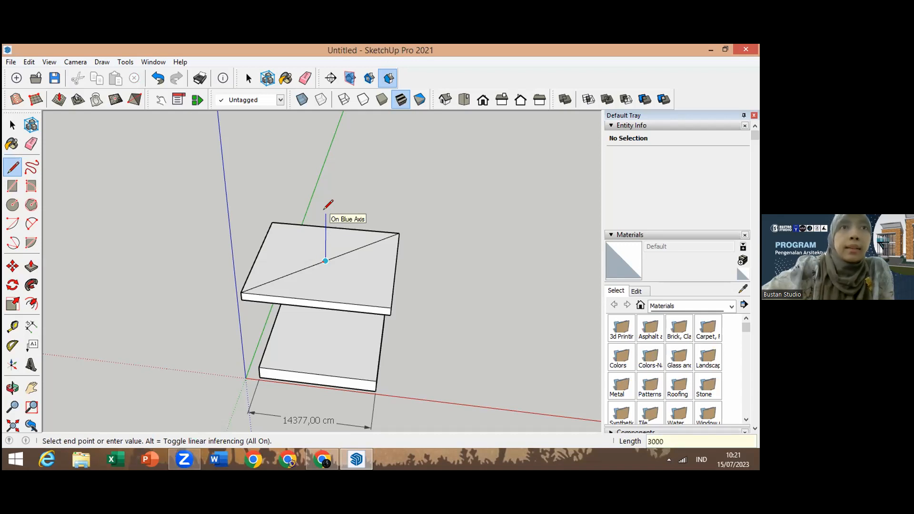
{"action": "key", "text": "Return"}
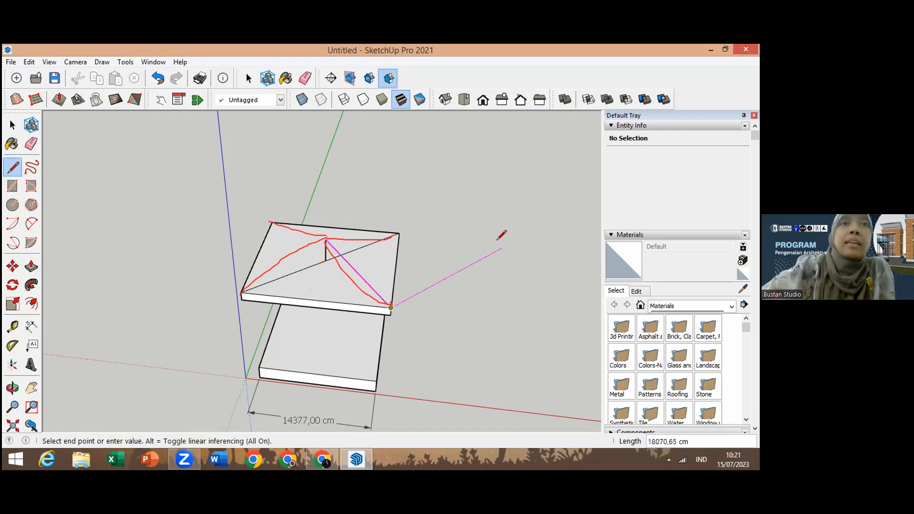
{"action": "key", "text": "ctrl+z"}
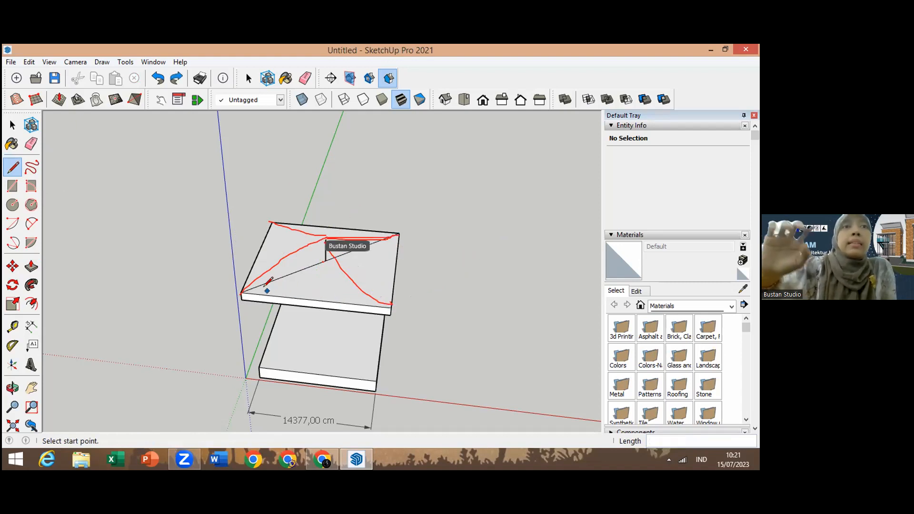
Step: Connect each of the four top corners of the slab to the apex to form the hip roof faces
{"action": "left_click", "coordinate": [240, 292]}
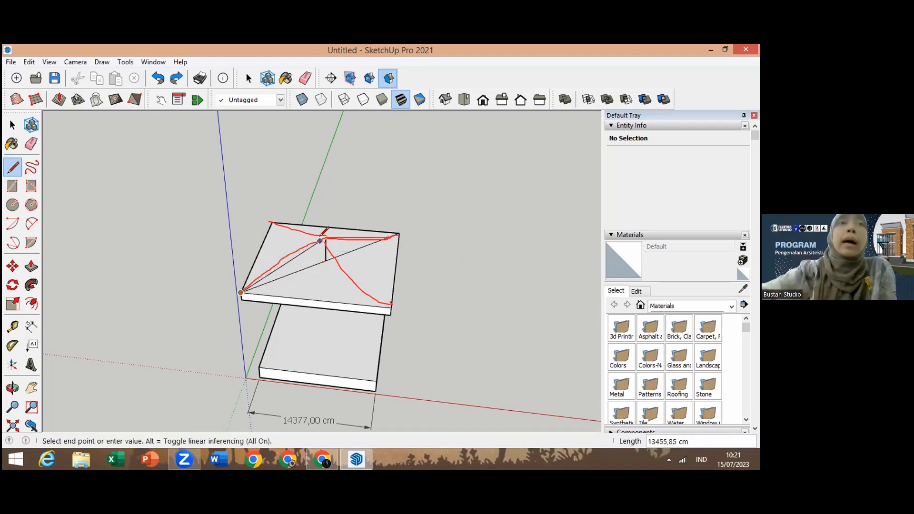
{"action": "left_click", "coordinate": [316, 235]}
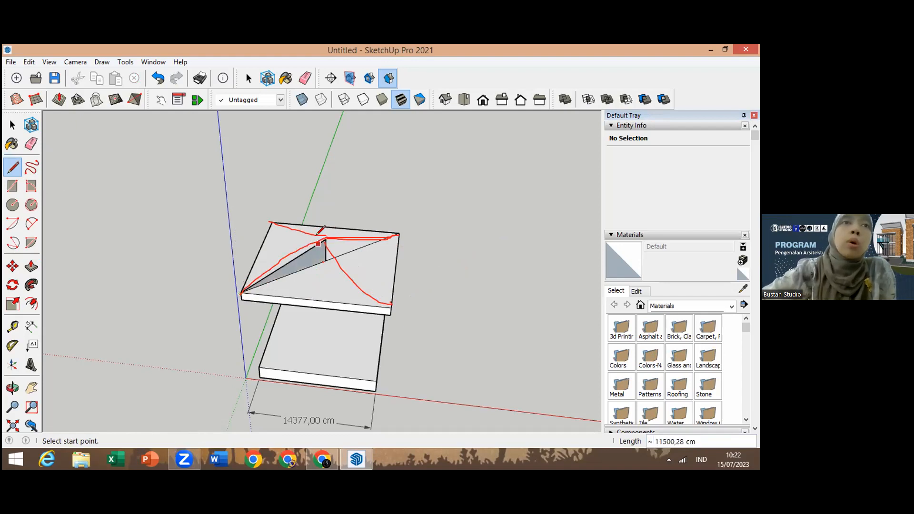
{"action": "left_click", "coordinate": [272, 222]}
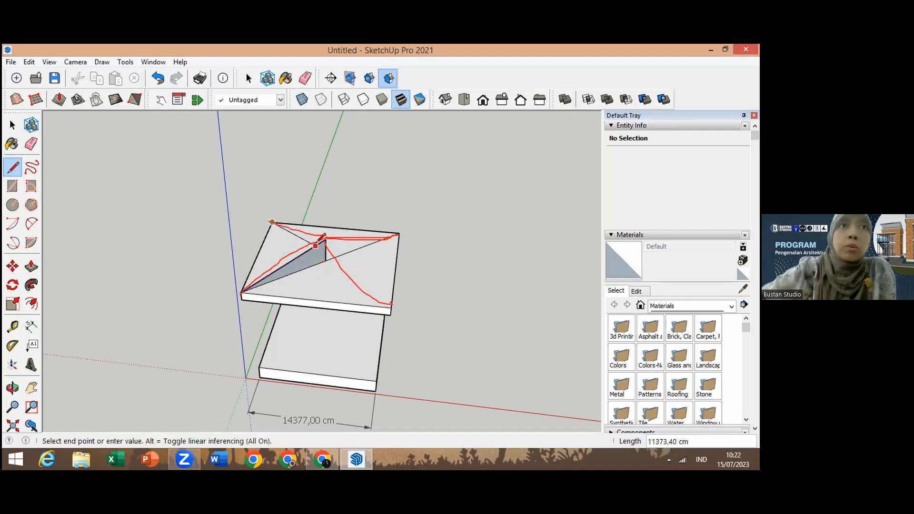
{"action": "left_click", "coordinate": [325, 239]}
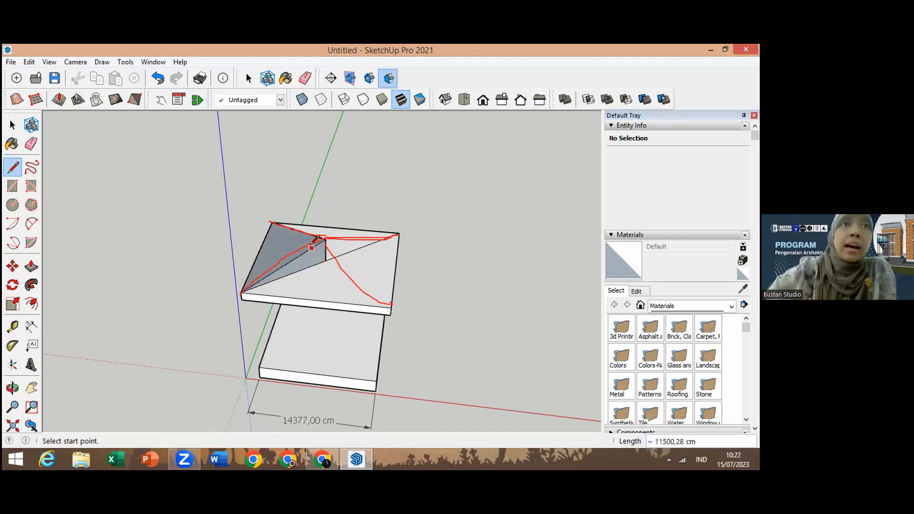
{"action": "left_click", "coordinate": [399, 233]}
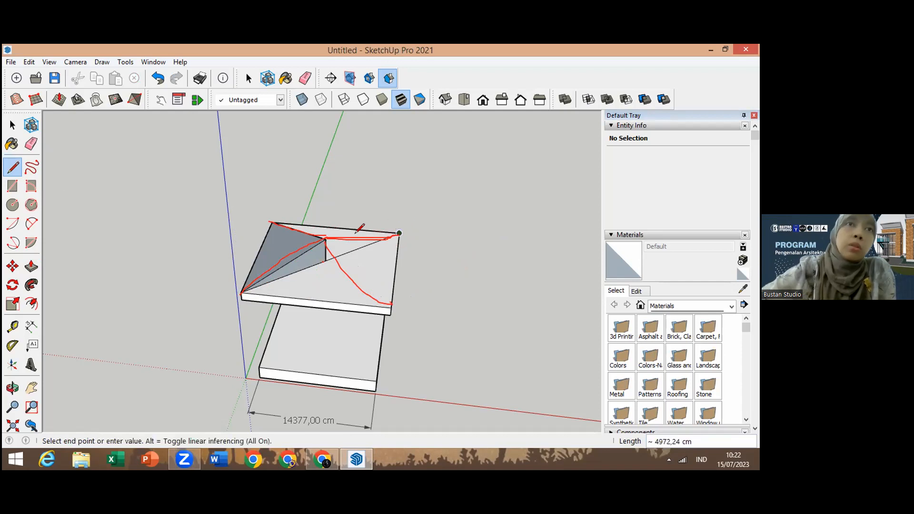
{"action": "left_click", "coordinate": [325, 239]}
{"action": "left_click", "coordinate": [391, 308]}
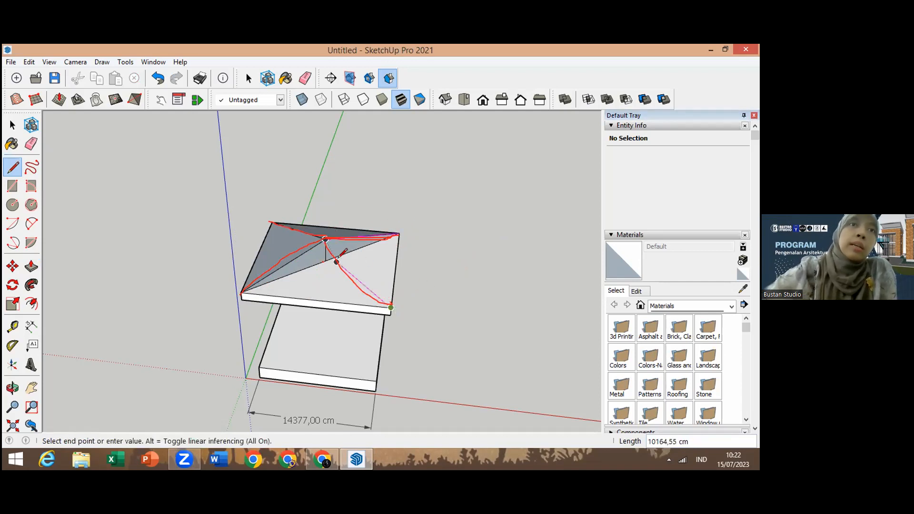
{"action": "left_click", "coordinate": [325, 239]}
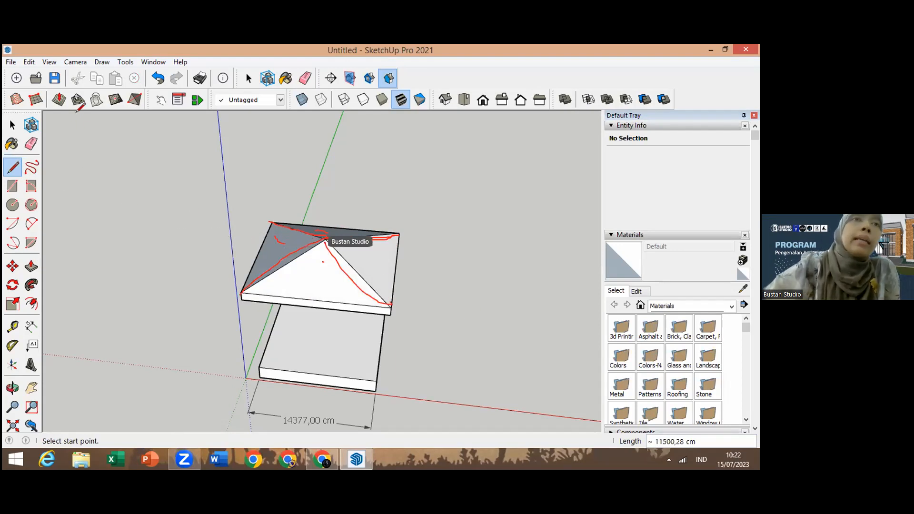
Step: Reverse the orientation of the two dark-shaded roof faces
{"action": "left_click", "coordinate": [13, 125]}
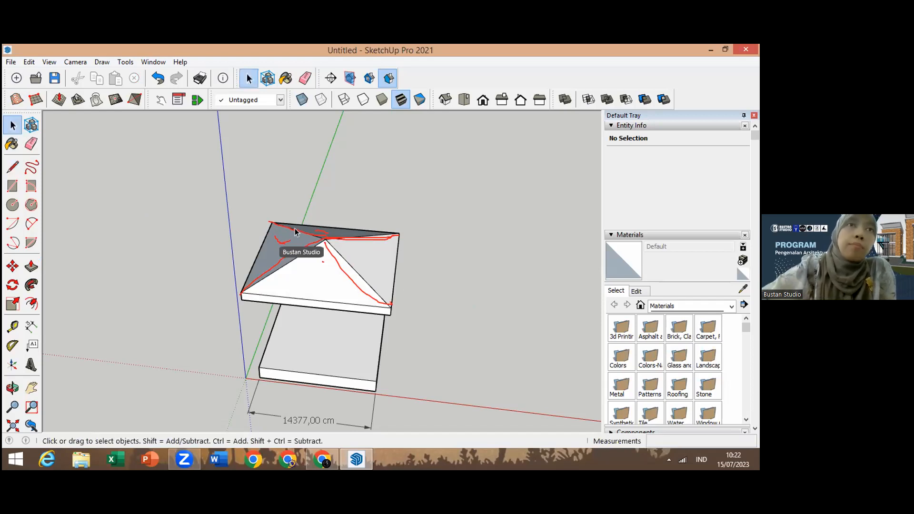
{"action": "right_click", "coordinate": [296, 243]}
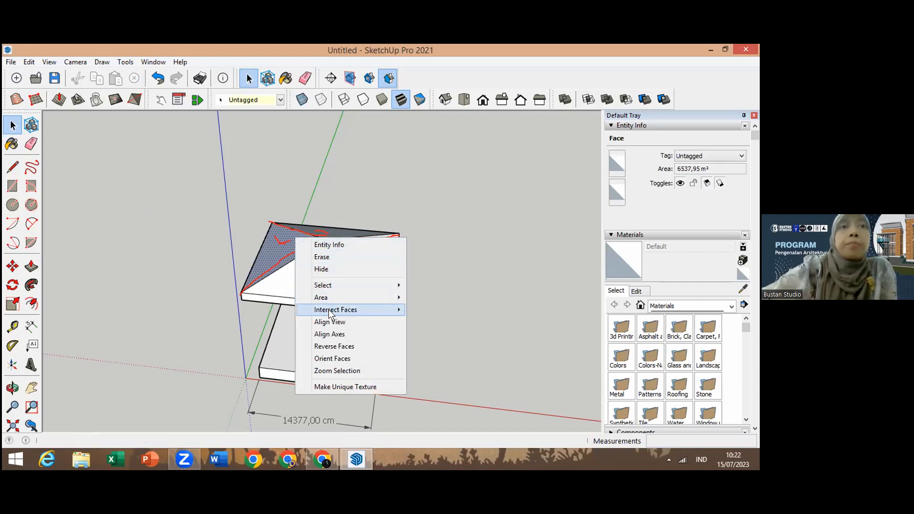
{"action": "left_click", "coordinate": [335, 347]}
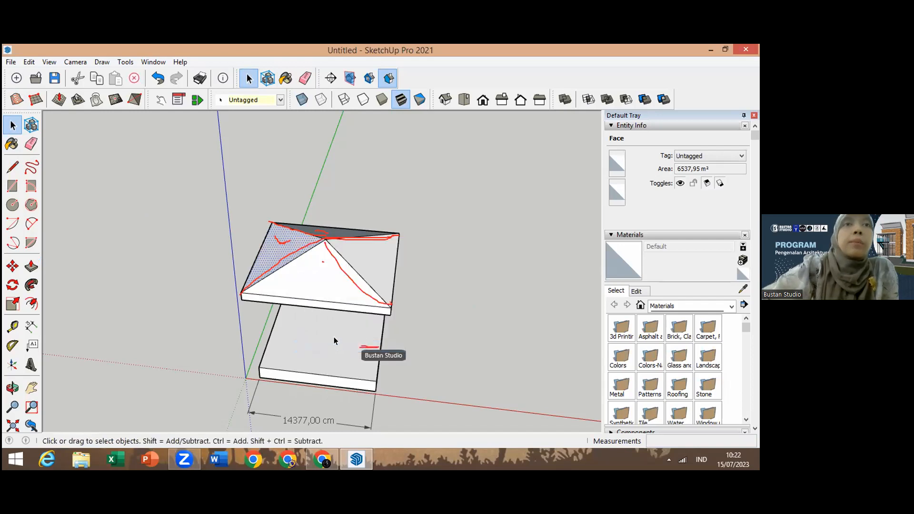
{"action": "right_click", "coordinate": [328, 232]}
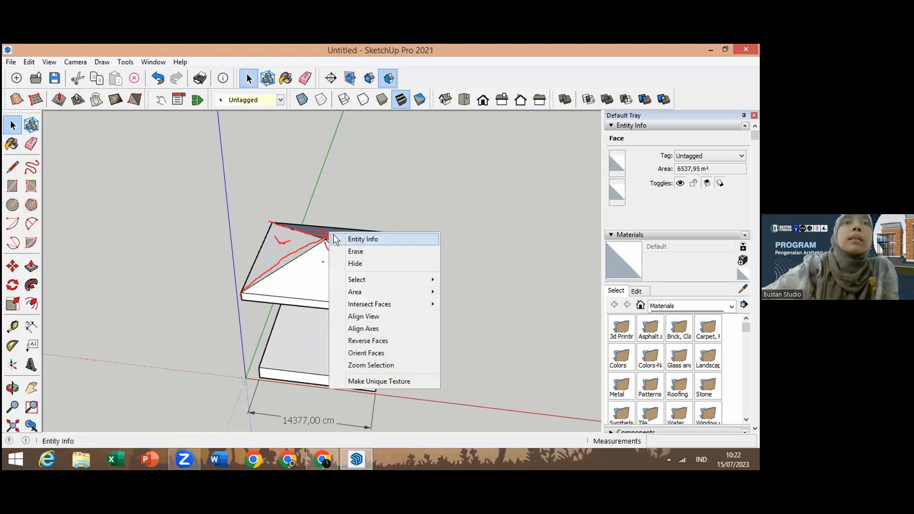
{"action": "left_click", "coordinate": [377, 341]}
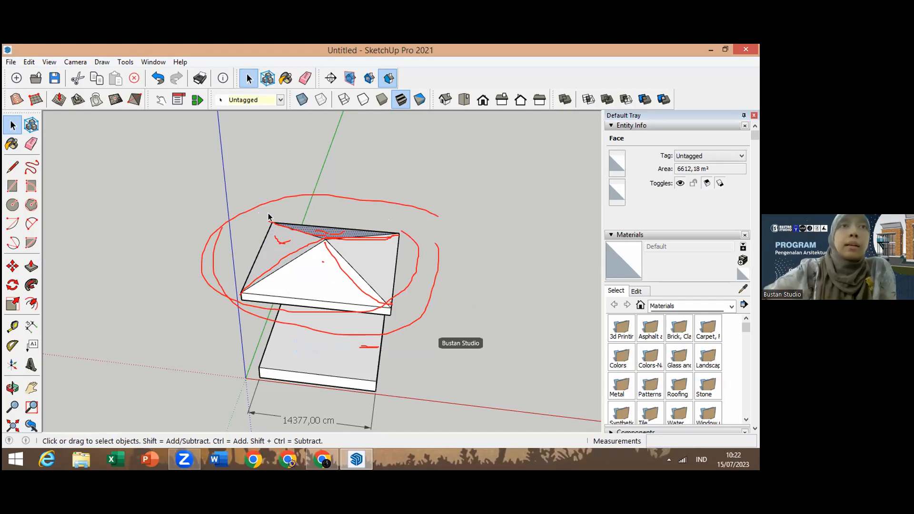
Step: Select the whole roof with a selection window and make it a group
{"action": "left_click", "coordinate": [388, 313]}
{"action": "triple_click", "coordinate": [388, 314]}
{"action": "left_click_drag", "start_coordinate": [205, 208], "coordinate": [461, 333]}
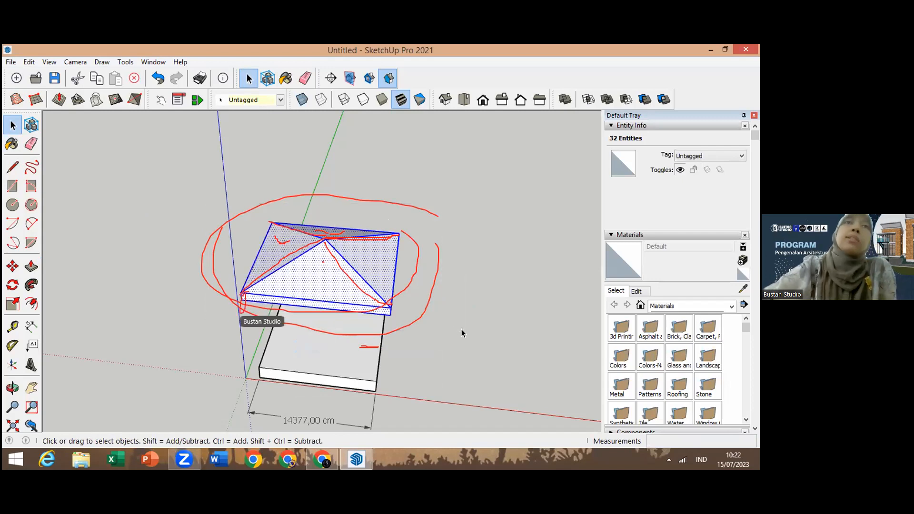
{"action": "right_click", "coordinate": [362, 248]}
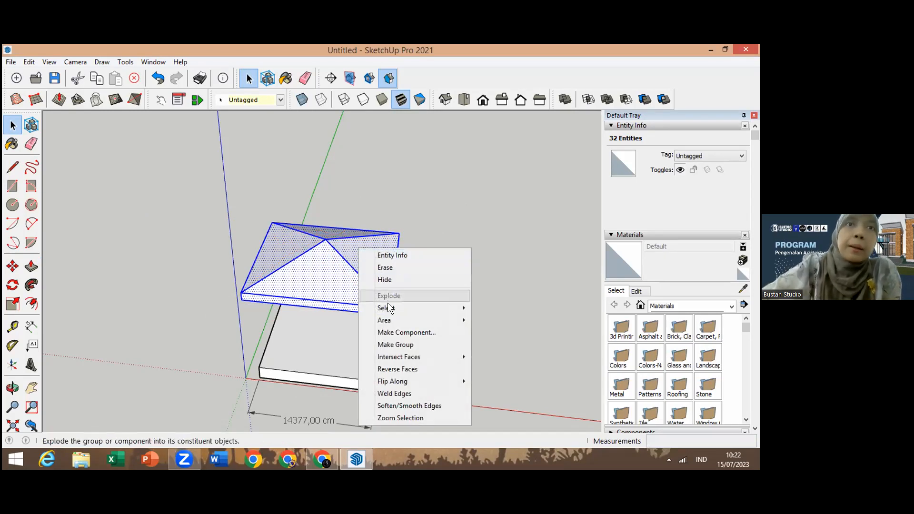
{"action": "left_click", "coordinate": [395, 344]}
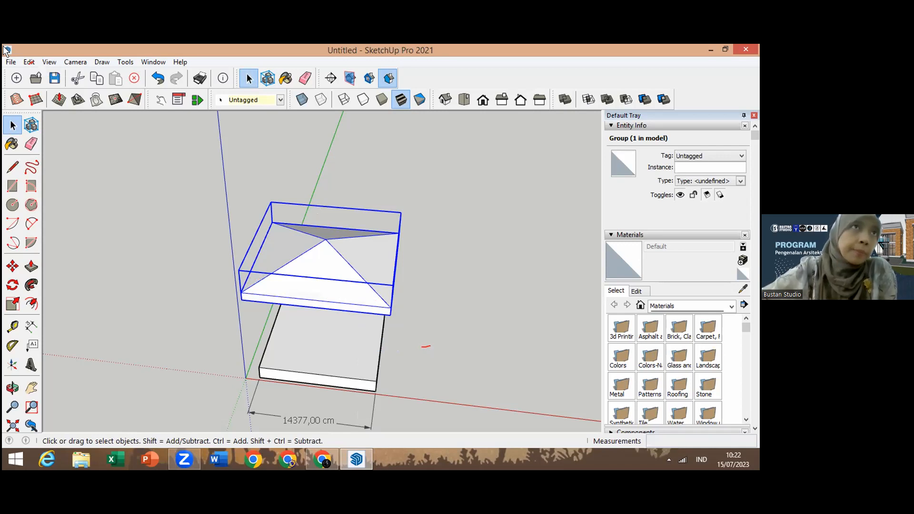
Step: Unhide all hidden geometry so the house walls reappear, then clear the selection
{"action": "left_click", "coordinate": [28, 62]}
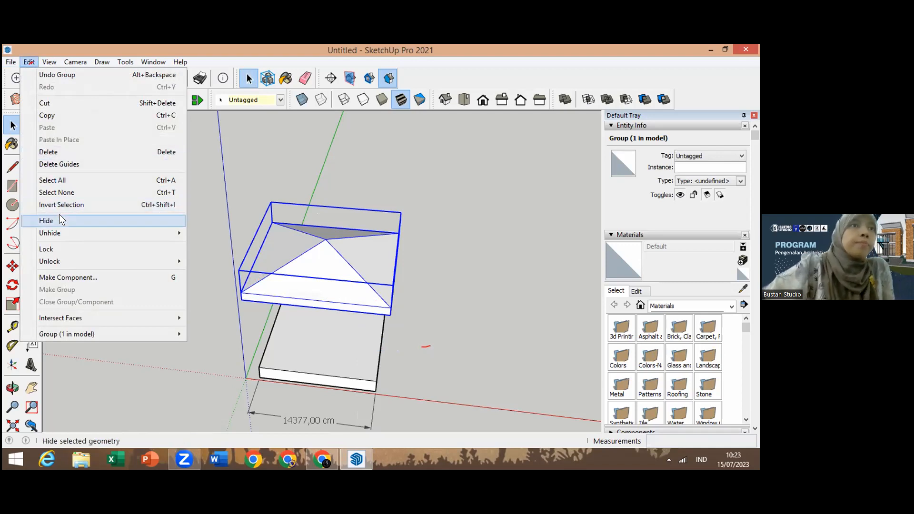
{"action": "mouse_move", "coordinate": [60, 231]}
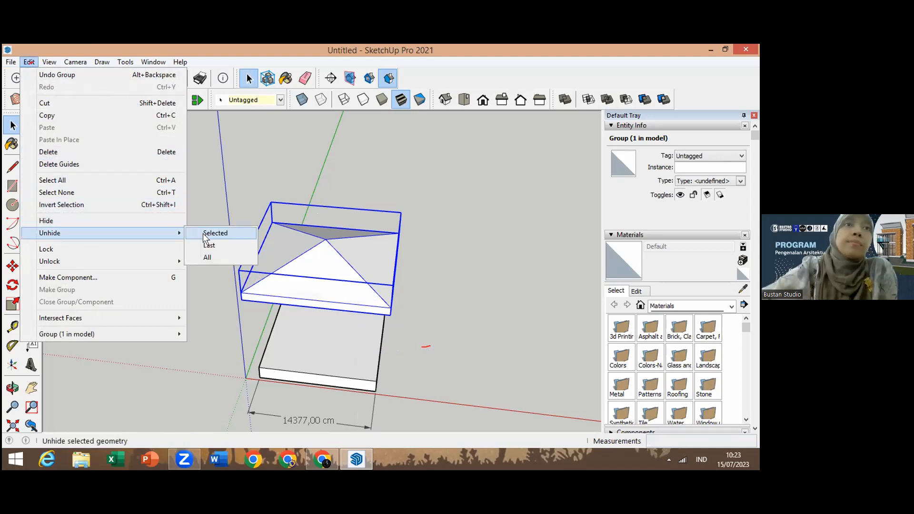
{"action": "left_click", "coordinate": [206, 258]}
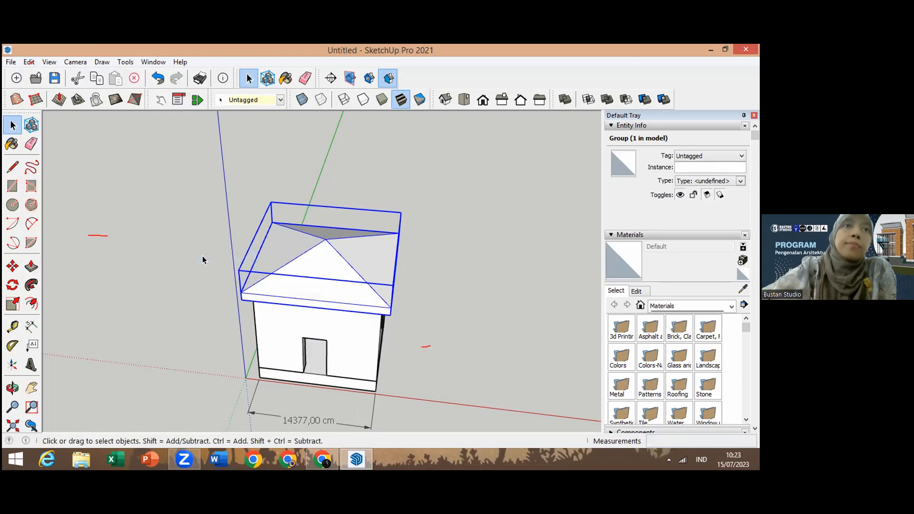
{"action": "left_click", "coordinate": [498, 373]}
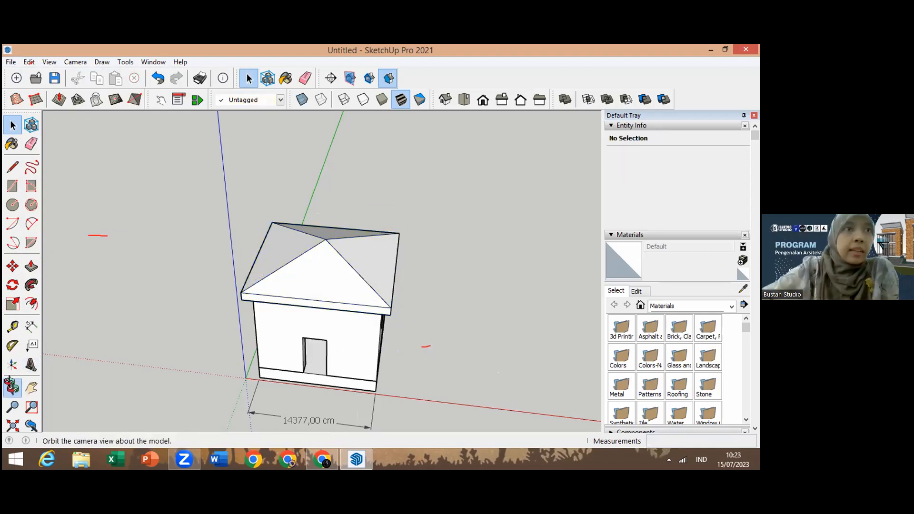
Step: Orbit around the model to inspect the finished house from the front
{"action": "left_click", "coordinate": [12, 388]}
{"action": "right_click", "coordinate": [318, 352]}
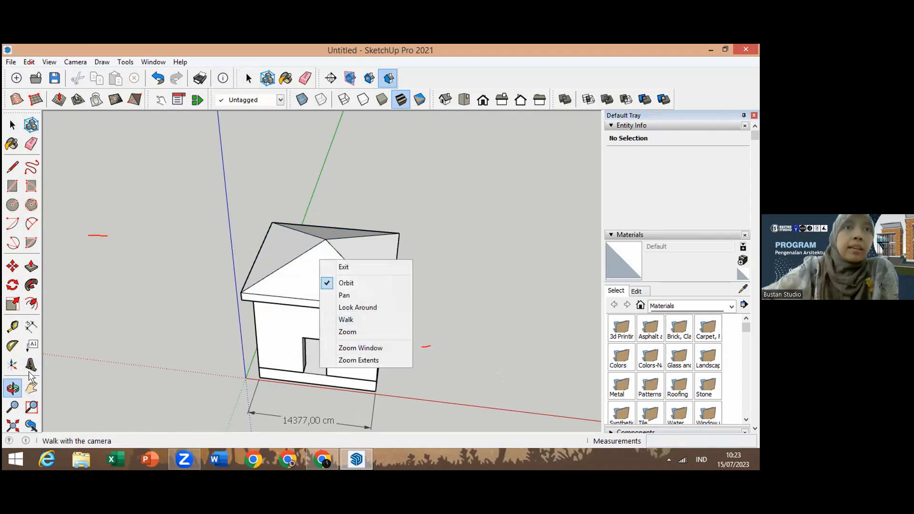
{"action": "left_click", "coordinate": [193, 376]}
{"action": "left_click_drag", "start_coordinate": [371, 380], "coordinate": [119, 286]}
{"action": "left_click_drag", "start_coordinate": [402, 287], "coordinate": [616, 295]}
{"action": "left_click_drag", "start_coordinate": [303, 299], "coordinate": [321, 324]}
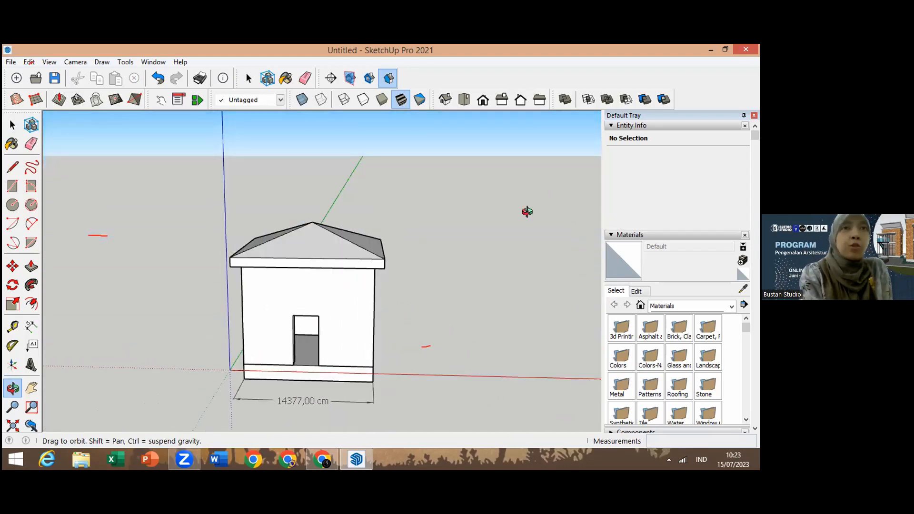
{"action": "right_click", "coordinate": [391, 189]}
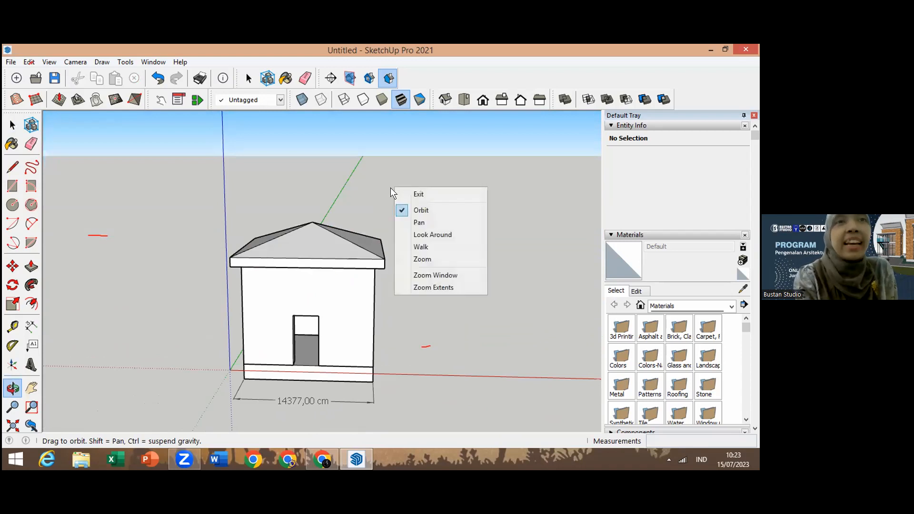
{"action": "left_click", "coordinate": [334, 172]}
{"action": "left_click", "coordinate": [13, 143]}
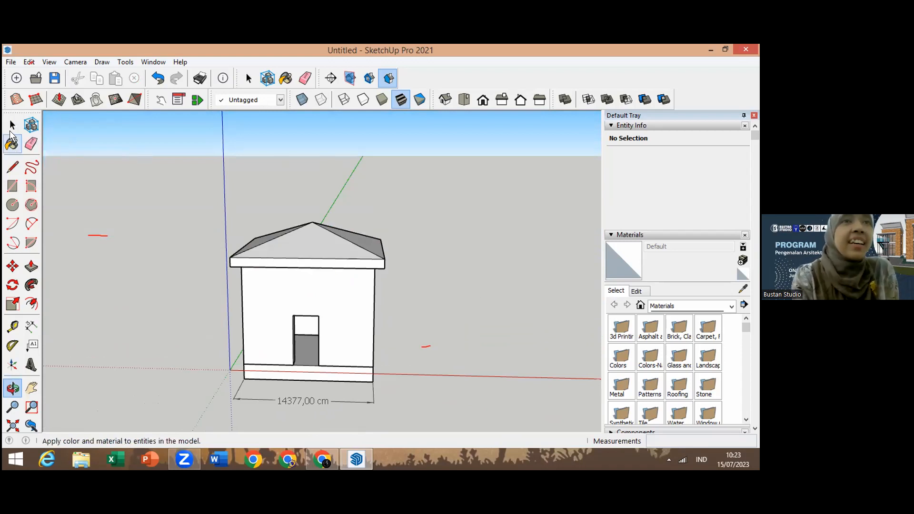
{"action": "left_click", "coordinate": [12, 126]}
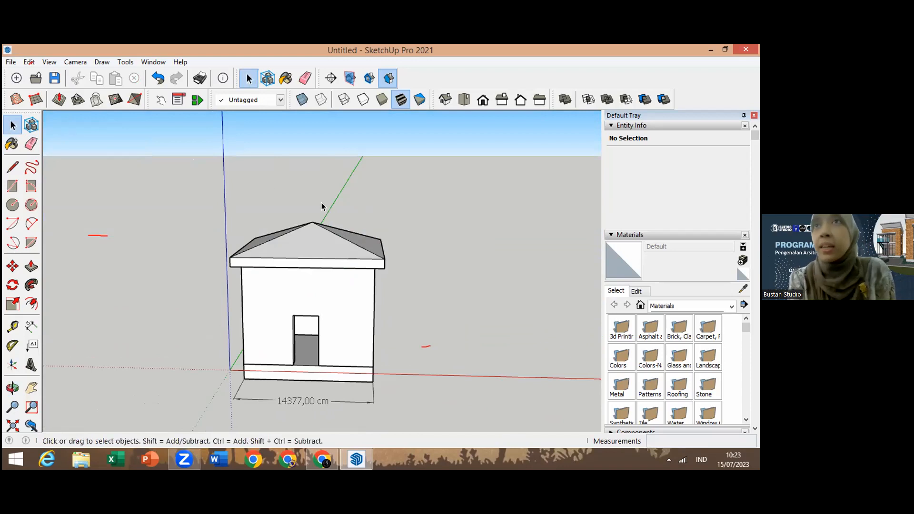
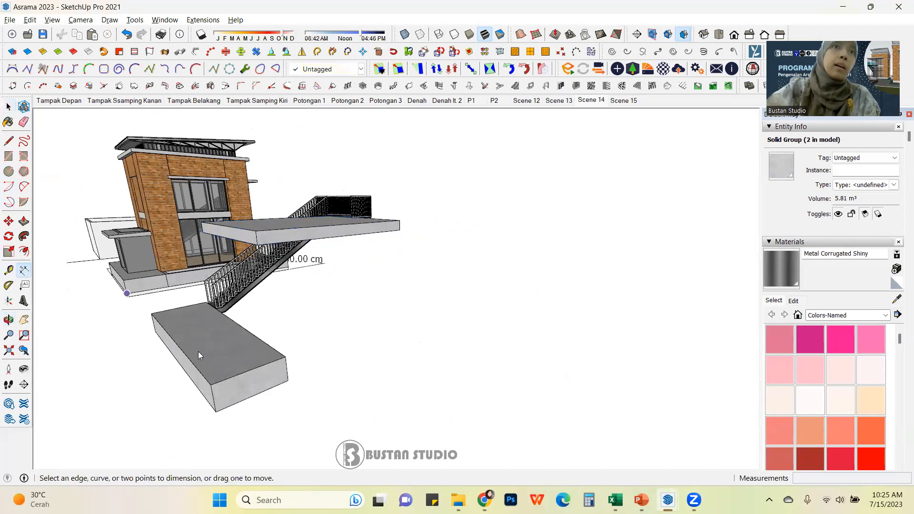
Step: Dimension the vertical distance between the upper landing slab and the lower slab
{"action": "left_click", "coordinate": [400, 229]}
{"action": "middle_click_drag", "start_coordinate": [427, 241], "coordinate": [295, 260]}
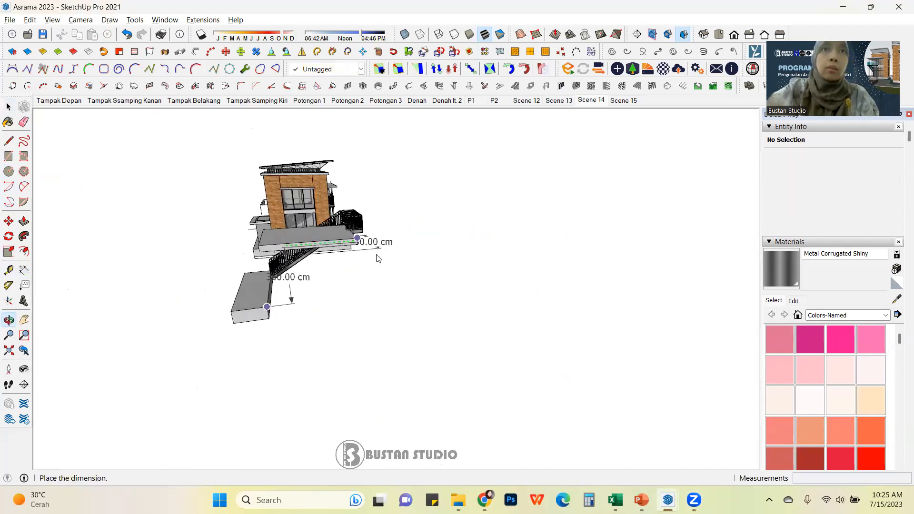
{"action": "middle_click_drag", "start_coordinate": [405, 256], "coordinate": [448, 284]}
{"action": "scroll", "coordinate": [448, 285], "scroll_direction": "up", "scroll_amount": 2}
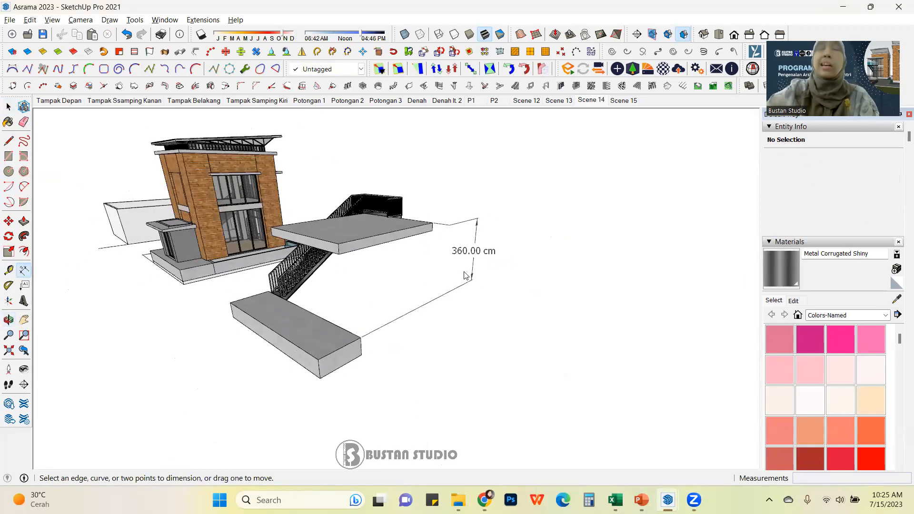
Step: Orbit and zoom around the stair and both slabs to inspect their layout
{"action": "left_click", "coordinate": [9, 107]}
{"action": "scroll", "coordinate": [381, 290], "scroll_direction": "down", "scroll_amount": 3}
{"action": "middle_click_drag", "start_coordinate": [369, 289], "coordinate": [284, 347]}
{"action": "scroll", "coordinate": [404, 312], "scroll_direction": "up", "scroll_amount": 3}
{"action": "scroll", "coordinate": [376, 402], "scroll_direction": "up", "scroll_amount": 3}
{"action": "middle_click_drag", "start_coordinate": [286, 297], "coordinate": [382, 389]}
{"action": "scroll", "coordinate": [364, 276], "scroll_direction": "down", "scroll_amount": 5}
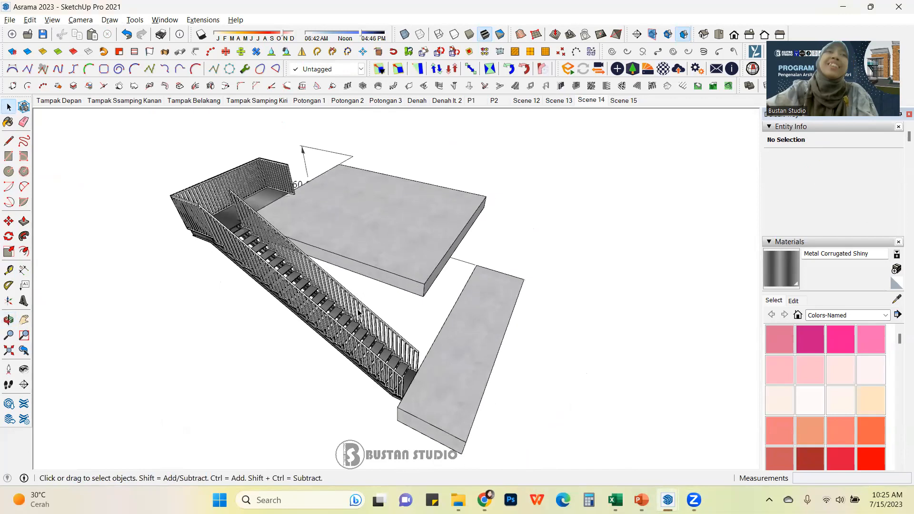
{"action": "middle_click_drag", "start_coordinate": [210, 194], "coordinate": [253, 219]}
{"action": "scroll", "coordinate": [254, 219], "scroll_direction": "up", "scroll_amount": 2}
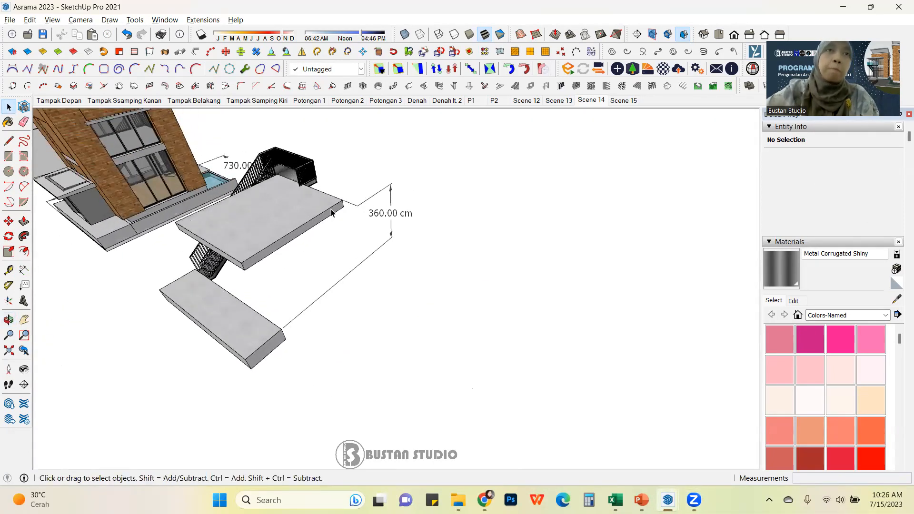
{"action": "middle_click_drag", "start_coordinate": [283, 244], "coordinate": [450, 148]}
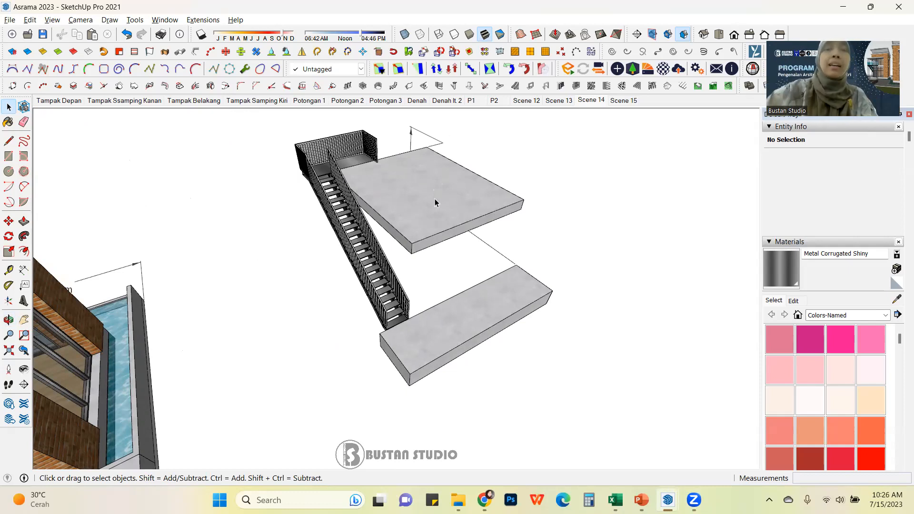
{"action": "scroll", "coordinate": [484, 262], "scroll_direction": "down", "scroll_amount": 1}
{"action": "middle_click_drag", "start_coordinate": [492, 263], "coordinate": [401, 295]}
{"action": "scroll", "coordinate": [413, 269], "scroll_direction": "down", "scroll_amount": 3}
{"action": "middle_click_drag", "start_coordinate": [466, 240], "coordinate": [413, 278]}
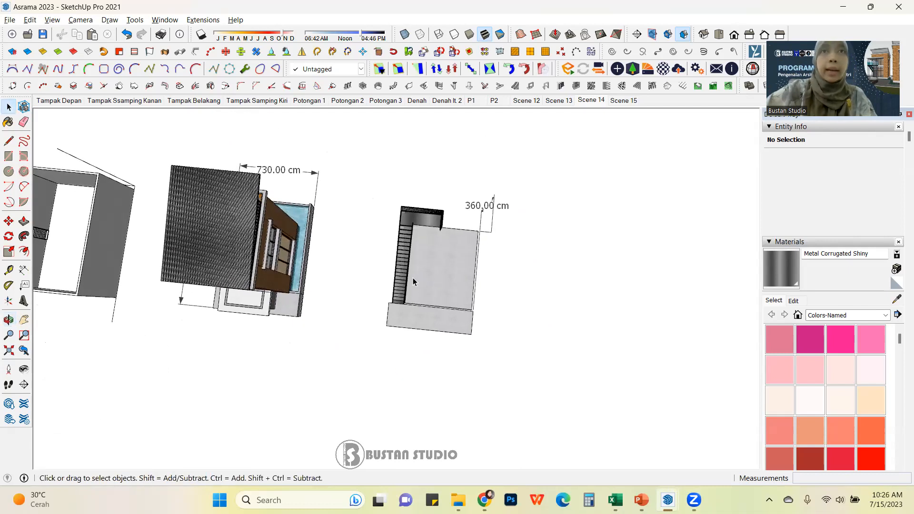
Step: In top view, dimension the horizontal stair run from the lower slab's edge to the landing slab
{"action": "left_click", "coordinate": [720, 35]}
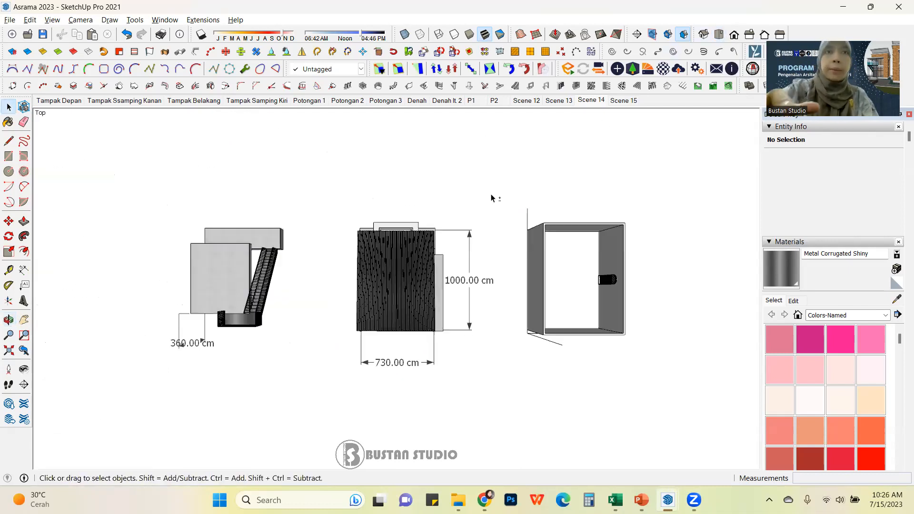
{"action": "key", "text": "shift+p"}
{"action": "scroll", "coordinate": [731, 230], "scroll_direction": "down", "scroll_amount": 3}
{"action": "scroll", "coordinate": [558, 252], "scroll_direction": "up", "scroll_amount": 2}
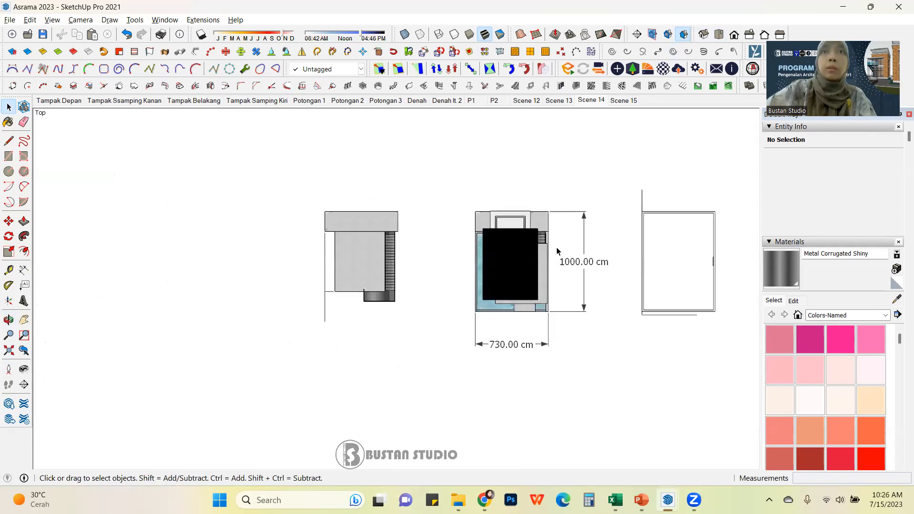
{"action": "scroll", "coordinate": [387, 241], "scroll_direction": "up", "scroll_amount": 6}
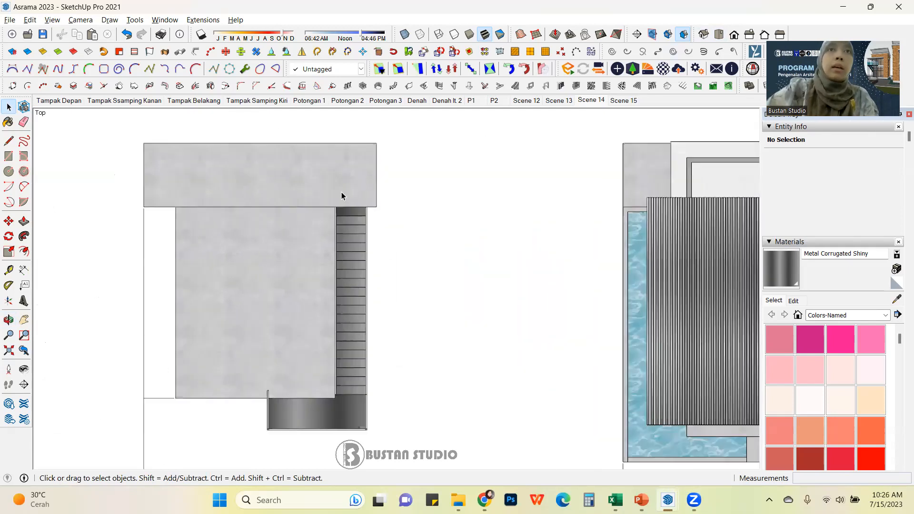
{"action": "scroll", "coordinate": [344, 178], "scroll_direction": "down", "scroll_amount": 1}
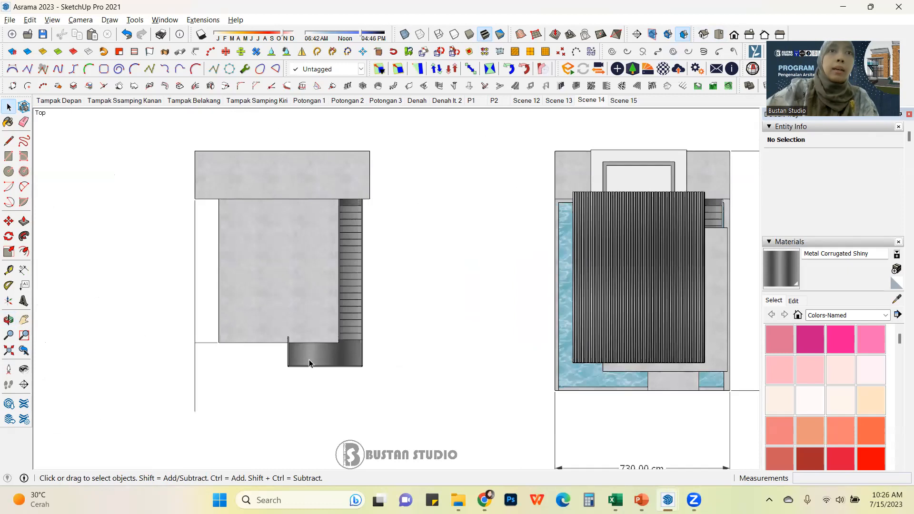
{"action": "scroll", "coordinate": [313, 358], "scroll_direction": "up", "scroll_amount": 2}
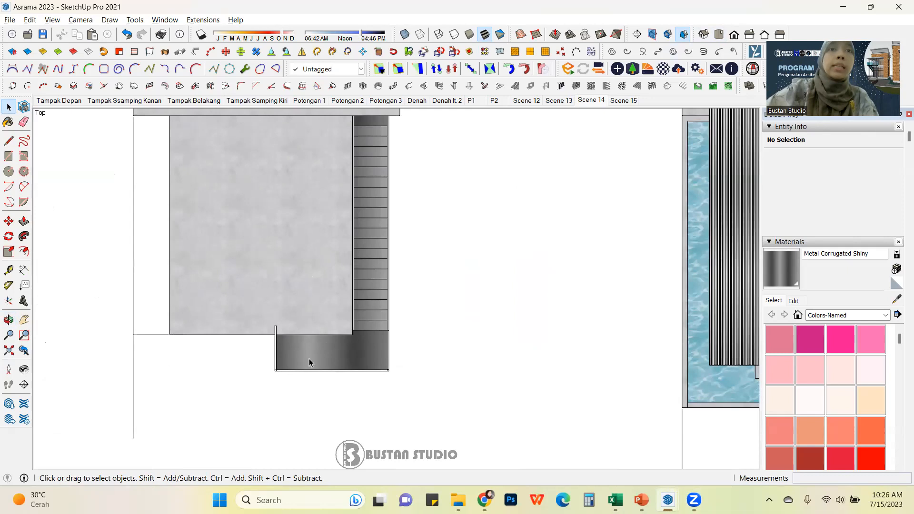
{"action": "middle_click_drag", "start_coordinate": [316, 310], "coordinate": [324, 252]}
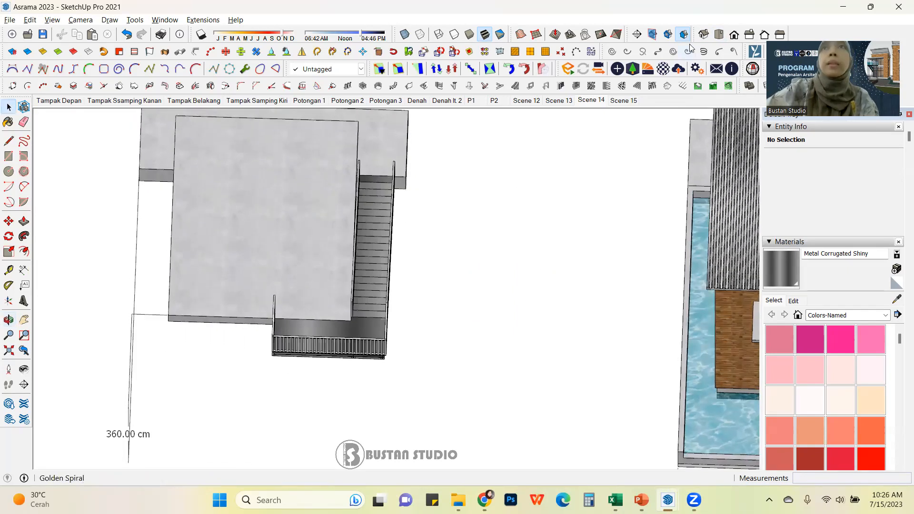
{"action": "left_click", "coordinate": [718, 34]}
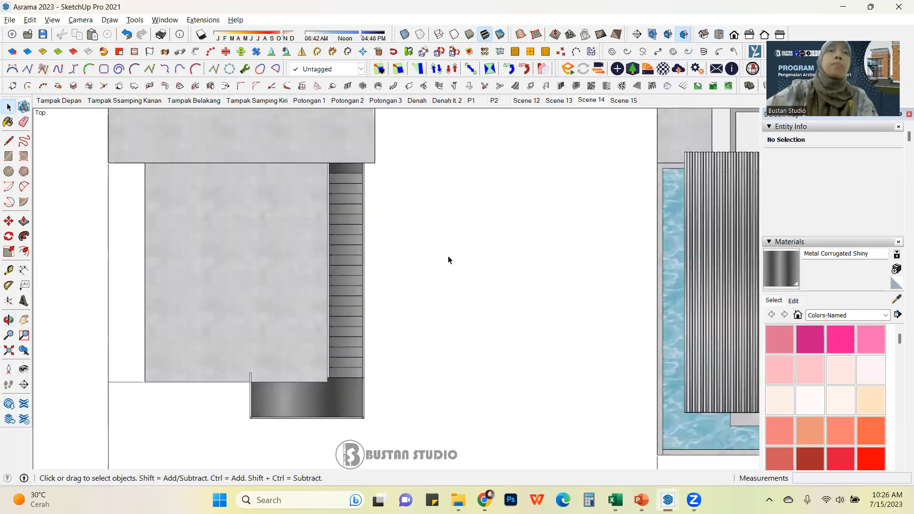
{"action": "scroll", "coordinate": [450, 254], "scroll_direction": "down", "scroll_amount": 1}
{"action": "scroll", "coordinate": [435, 244], "scroll_direction": "up", "scroll_amount": 1}
{"action": "left_click", "coordinate": [24, 270]}
{"action": "left_click", "coordinate": [350, 362]}
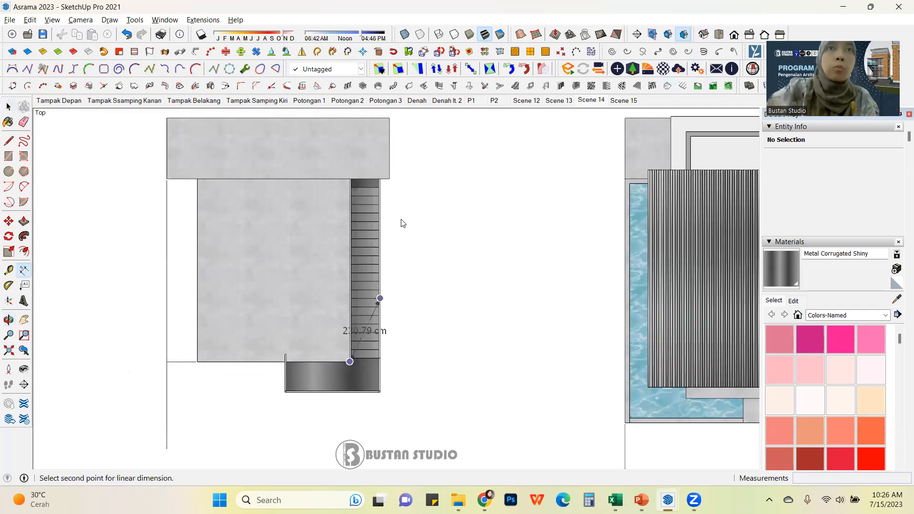
{"action": "left_click", "coordinate": [389, 178]}
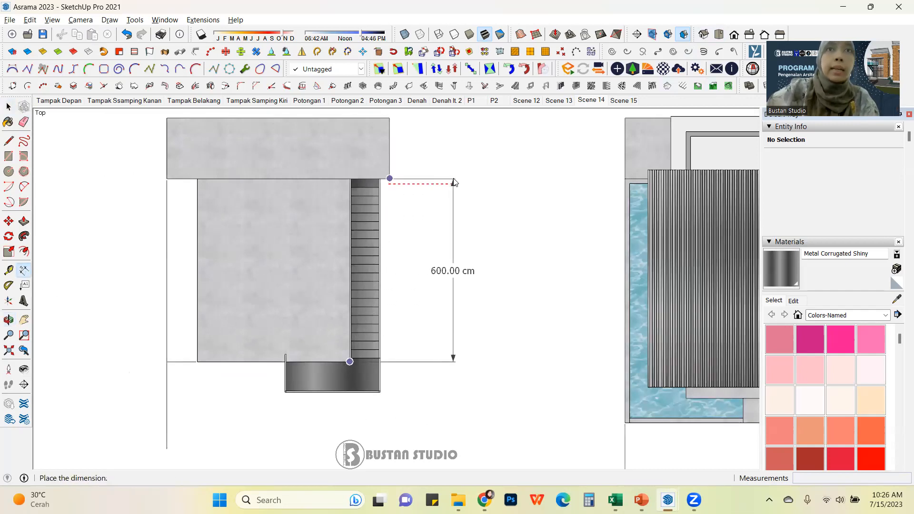
{"action": "left_click", "coordinate": [453, 182]}
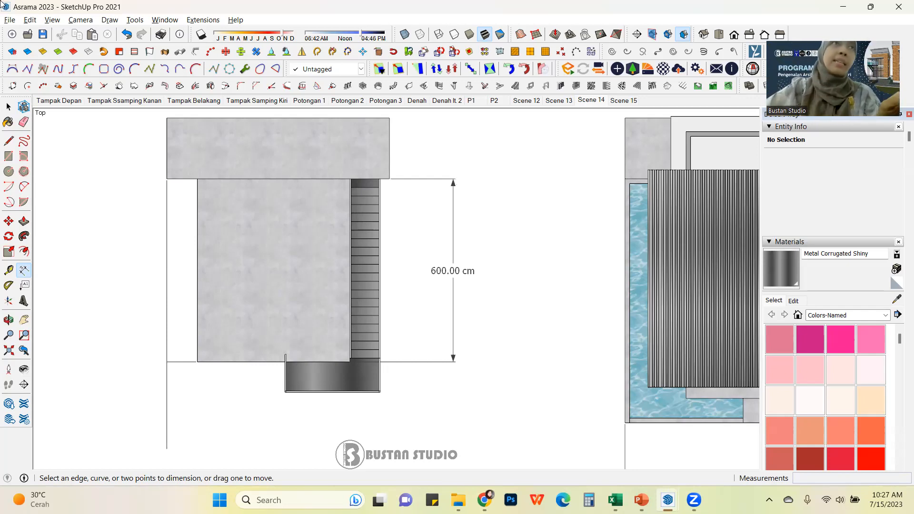
Step: Dimension the riser height between two adjacent stair treads
{"action": "left_click", "coordinate": [9, 106]}
{"action": "scroll", "coordinate": [513, 300], "scroll_direction": "down", "scroll_amount": 2}
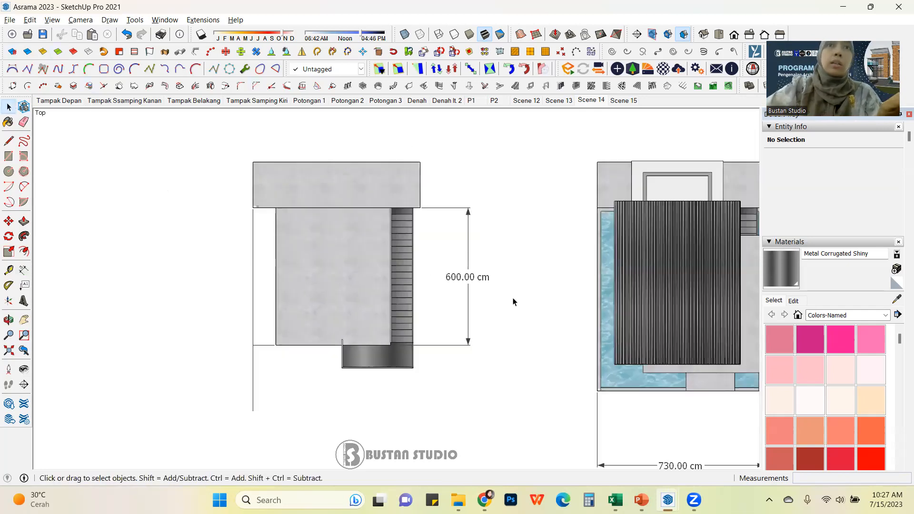
{"action": "scroll", "coordinate": [465, 236], "scroll_direction": "up", "scroll_amount": 3}
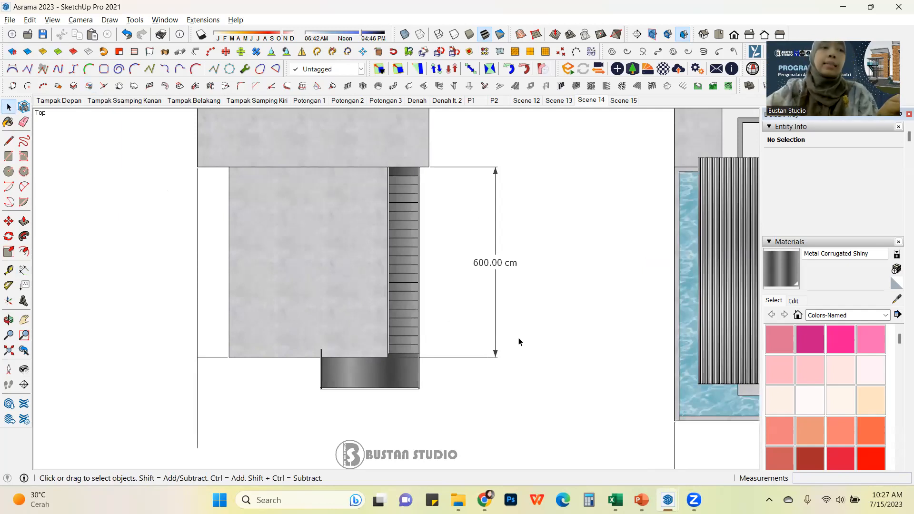
{"action": "scroll", "coordinate": [521, 341], "scroll_direction": "down", "scroll_amount": 5}
{"action": "middle_click_drag", "start_coordinate": [425, 306], "coordinate": [349, 268]}
{"action": "scroll", "coordinate": [430, 238], "scroll_direction": "up", "scroll_amount": 5}
{"action": "scroll", "coordinate": [349, 268], "scroll_direction": "up", "scroll_amount": 4}
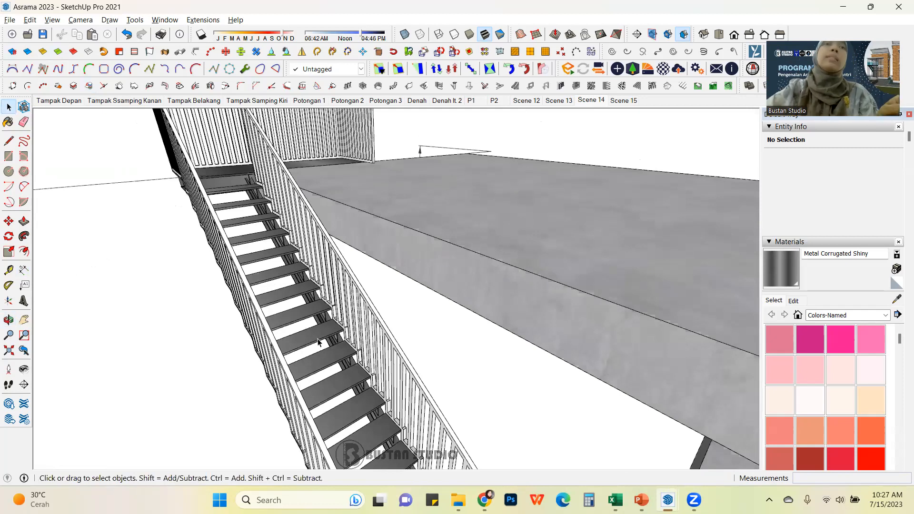
{"action": "scroll", "coordinate": [319, 333], "scroll_direction": "up", "scroll_amount": 4}
{"action": "scroll", "coordinate": [309, 315], "scroll_direction": "up", "scroll_amount": 3}
{"action": "scroll", "coordinate": [307, 309], "scroll_direction": "down", "scroll_amount": 2}
{"action": "scroll", "coordinate": [377, 281], "scroll_direction": "up", "scroll_amount": 6}
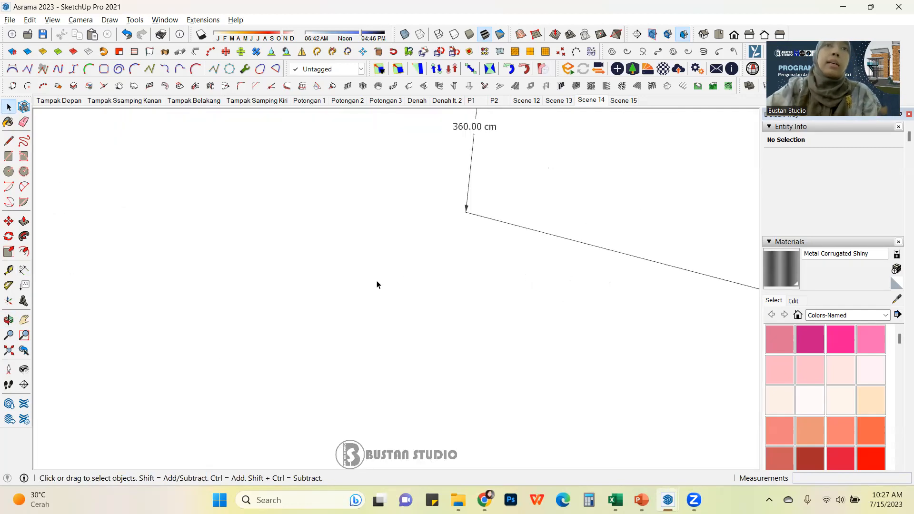
{"action": "scroll", "coordinate": [376, 284], "scroll_direction": "down", "scroll_amount": 5}
{"action": "middle_click_drag", "start_coordinate": [396, 286], "coordinate": [154, 262]}
{"action": "left_click", "coordinate": [23, 270]}
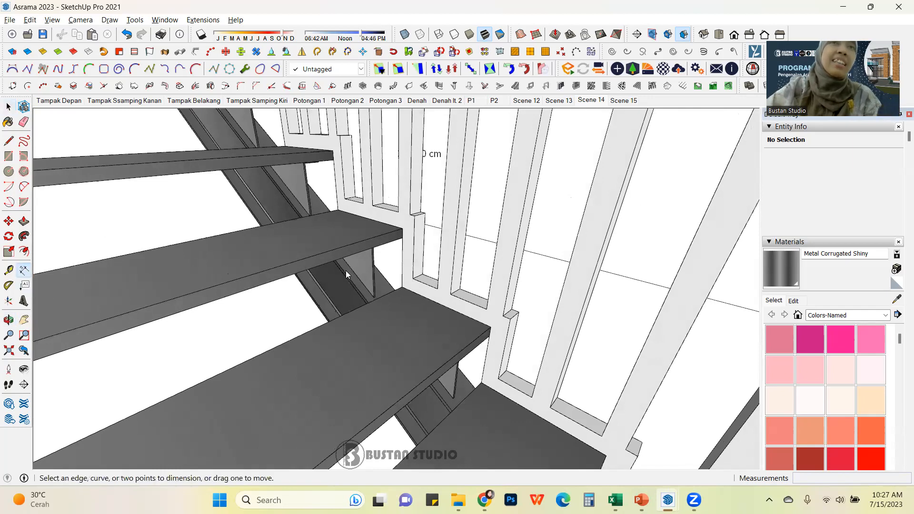
{"action": "left_click", "coordinate": [402, 229]}
{"action": "left_click", "coordinate": [403, 287]}
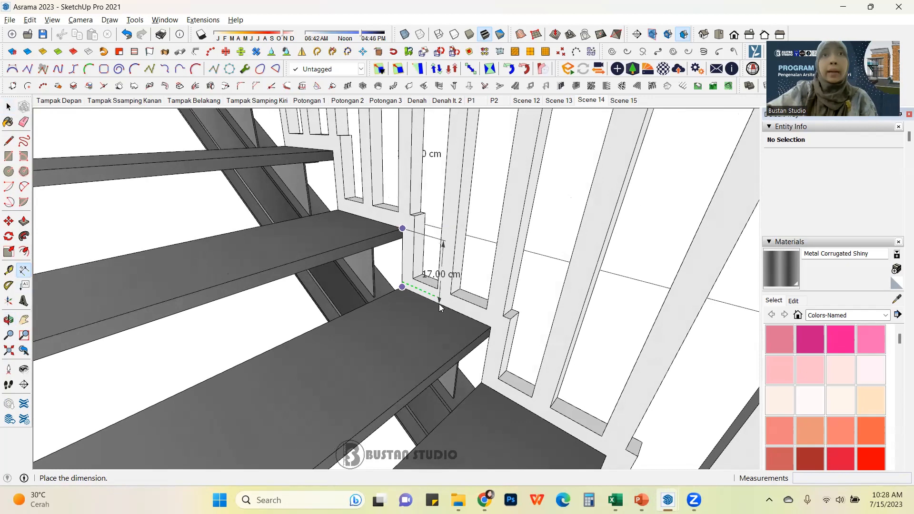
{"action": "left_click", "coordinate": [430, 305]}
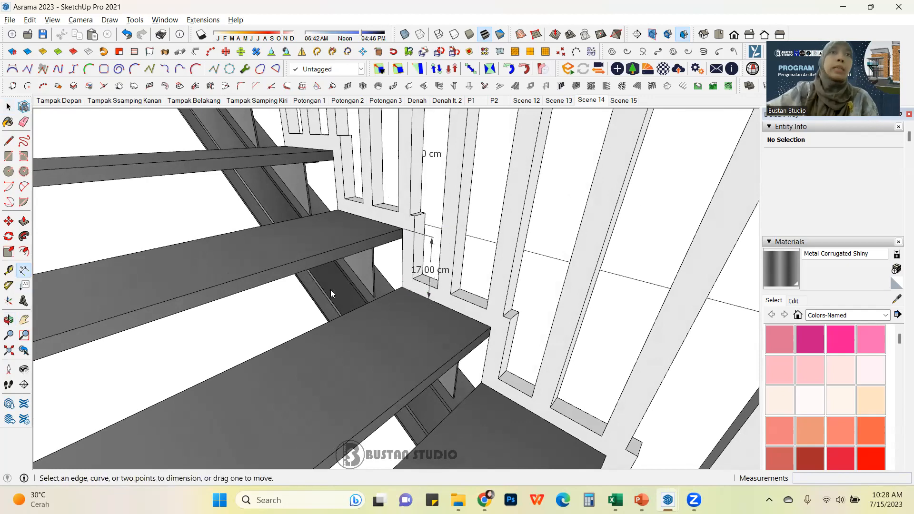
Step: Dimension the depth of a single stair tread
{"action": "left_click", "coordinate": [403, 287]}
{"action": "left_click", "coordinate": [491, 327]}
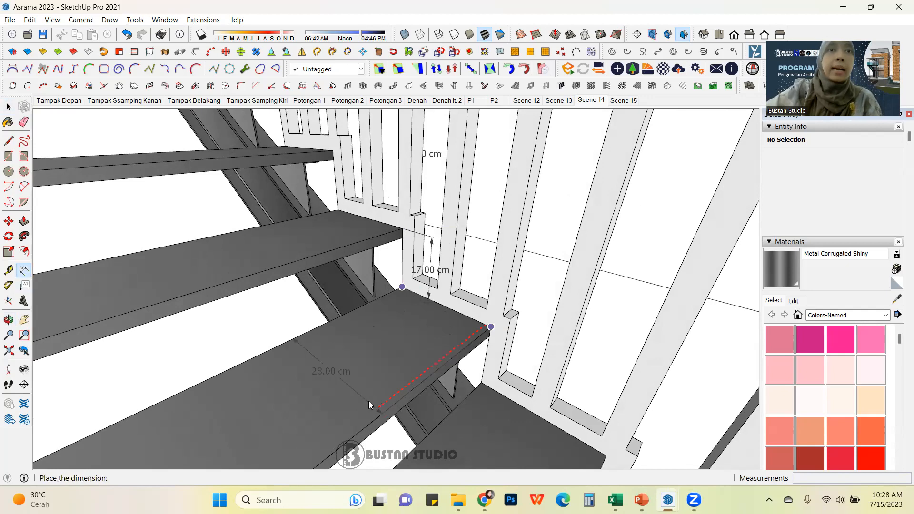
{"action": "scroll", "coordinate": [396, 386], "scroll_direction": "down", "scroll_amount": 2}
{"action": "scroll", "coordinate": [376, 405], "scroll_direction": "up", "scroll_amount": 2}
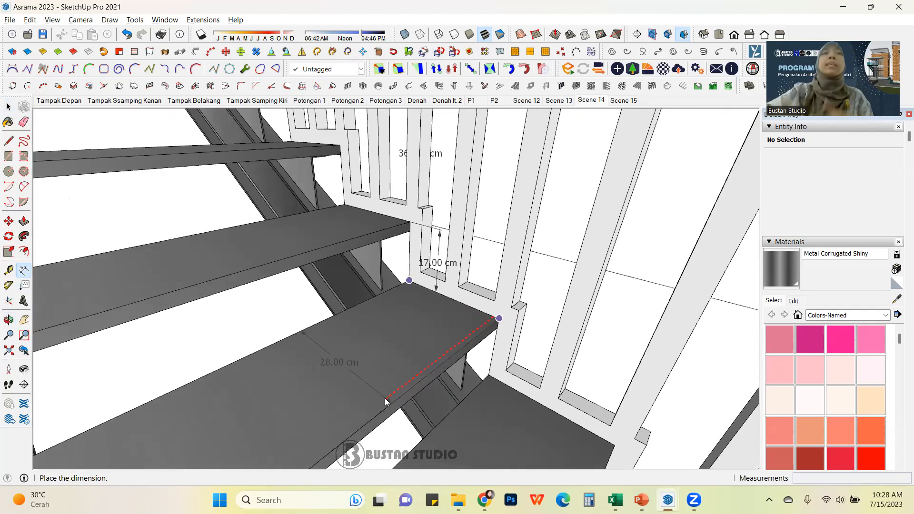
{"action": "left_click", "coordinate": [386, 396]}
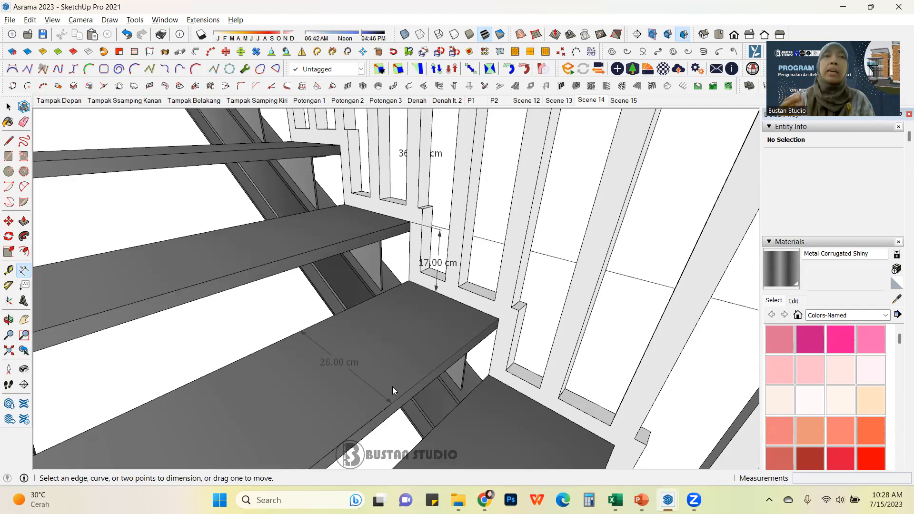
Step: Orbit around the stair and select the upper landing slab to inspect it
{"action": "left_click", "coordinate": [8, 107]}
{"action": "scroll", "coordinate": [433, 312], "scroll_direction": "down", "scroll_amount": 4}
{"action": "scroll", "coordinate": [432, 312], "scroll_direction": "up", "scroll_amount": 10}
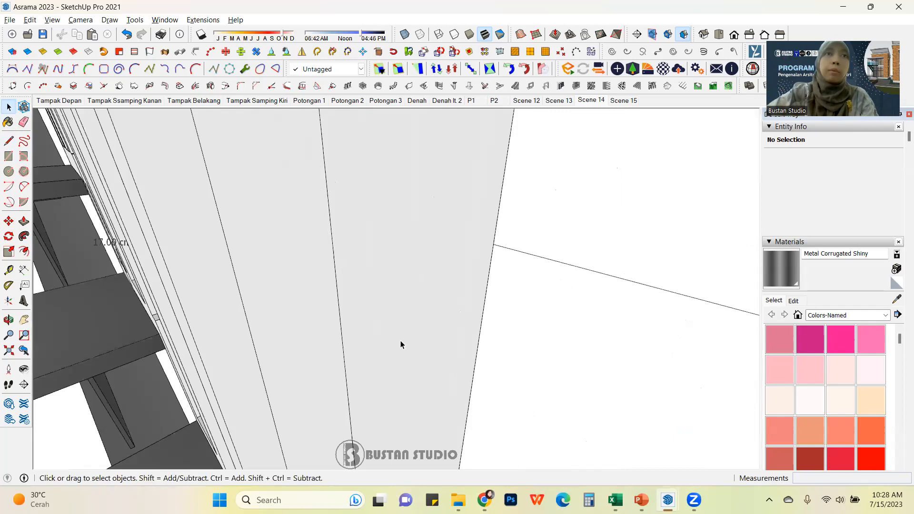
{"action": "middle_click_drag", "start_coordinate": [383, 354], "coordinate": [556, 176]}
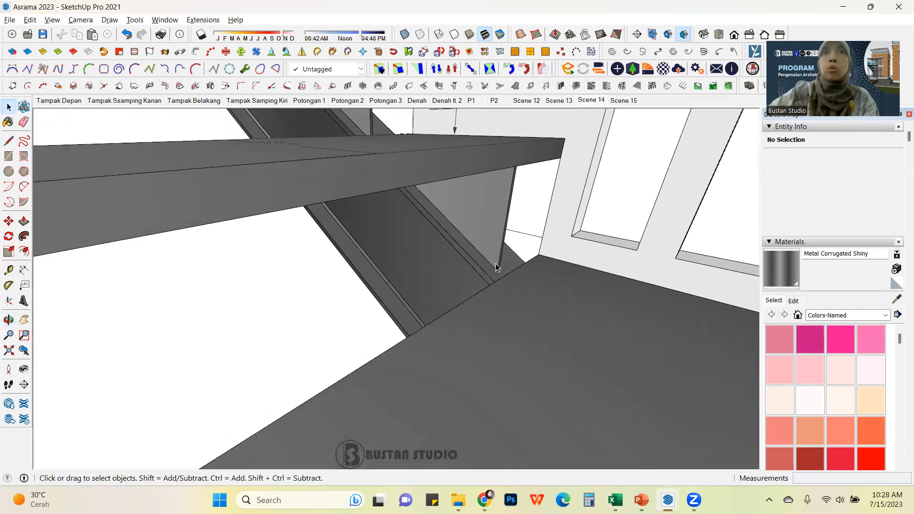
{"action": "middle_click_drag", "start_coordinate": [473, 266], "coordinate": [414, 393]}
{"action": "scroll", "coordinate": [319, 293], "scroll_direction": "up", "scroll_amount": 5}
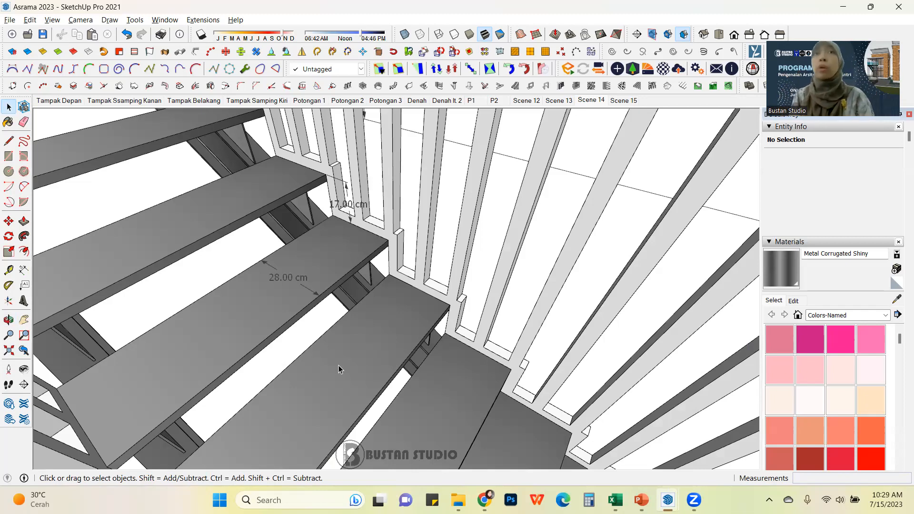
{"action": "scroll", "coordinate": [338, 330], "scroll_direction": "up", "scroll_amount": 4}
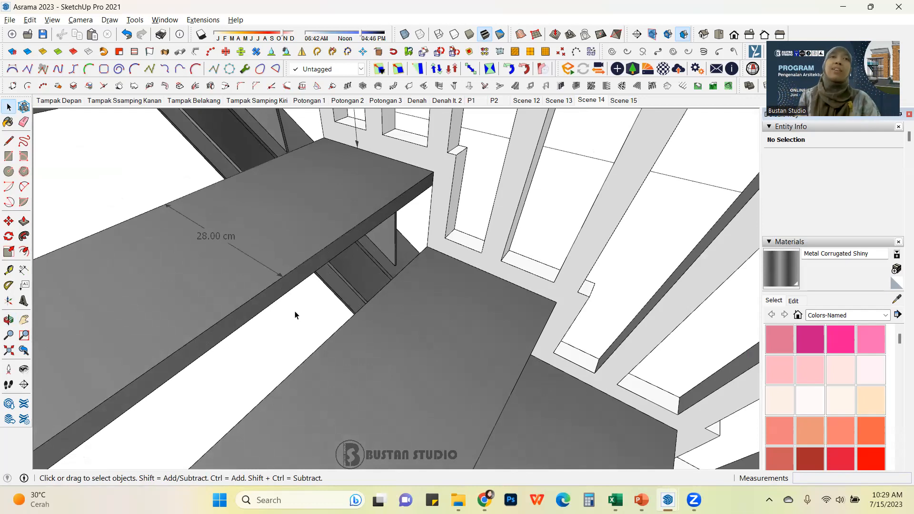
{"action": "scroll", "coordinate": [362, 282], "scroll_direction": "down", "scroll_amount": 8}
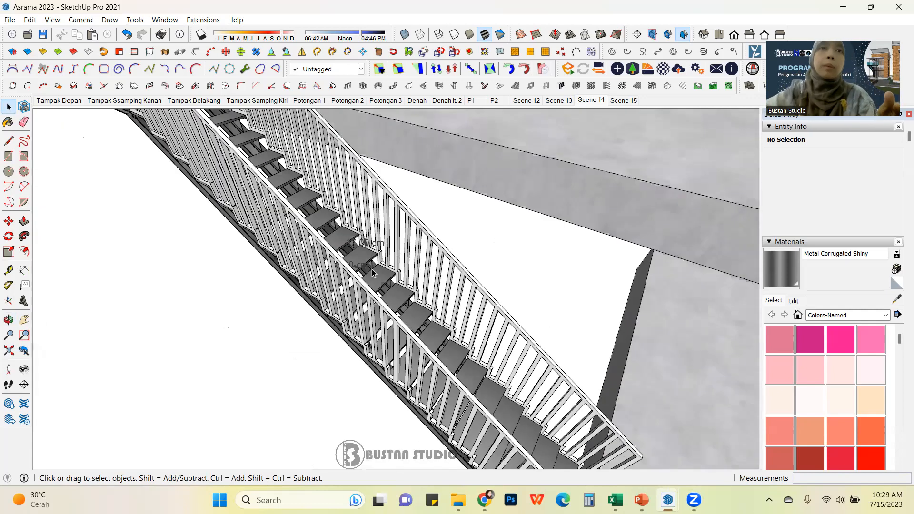
{"action": "scroll", "coordinate": [381, 282], "scroll_direction": "down", "scroll_amount": 3}
{"action": "middle_click_drag", "start_coordinate": [381, 283], "coordinate": [324, 288]}
{"action": "mouse_move", "coordinate": [290, 250]}
{"action": "middle_mouse_down"}
{"action": "mouse_move", "coordinate": [325, 244]}
{"action": "mouse_move", "coordinate": [322, 226]}
{"action": "mouse_move", "coordinate": [361, 249]}
{"action": "mouse_move", "coordinate": [342, 238]}
{"action": "middle_mouse_up"}
{"action": "left_click", "coordinate": [361, 242]}
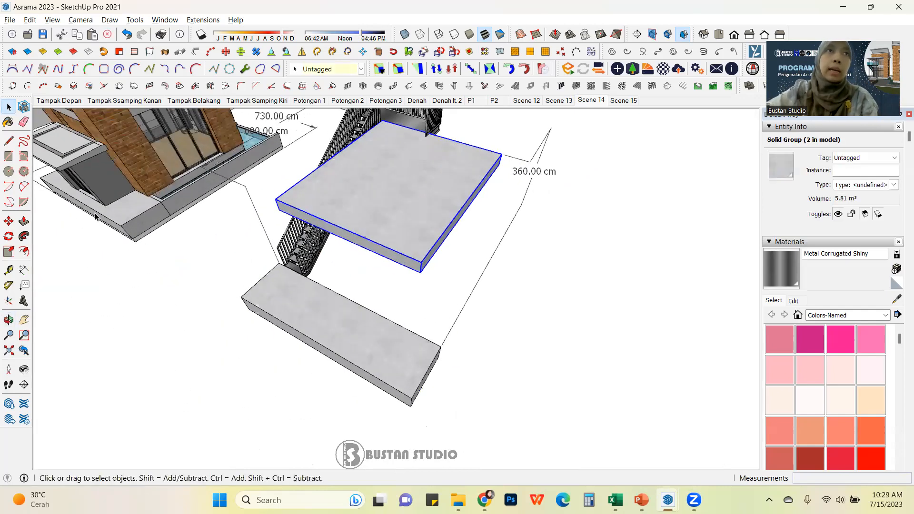
Step: Draw a 100 by 28 cm rectangle at the lower slab's corner where the stair run line starts
{"action": "left_click", "coordinate": [9, 156]}
{"action": "scroll", "coordinate": [444, 342], "scroll_direction": "up", "scroll_amount": 5}
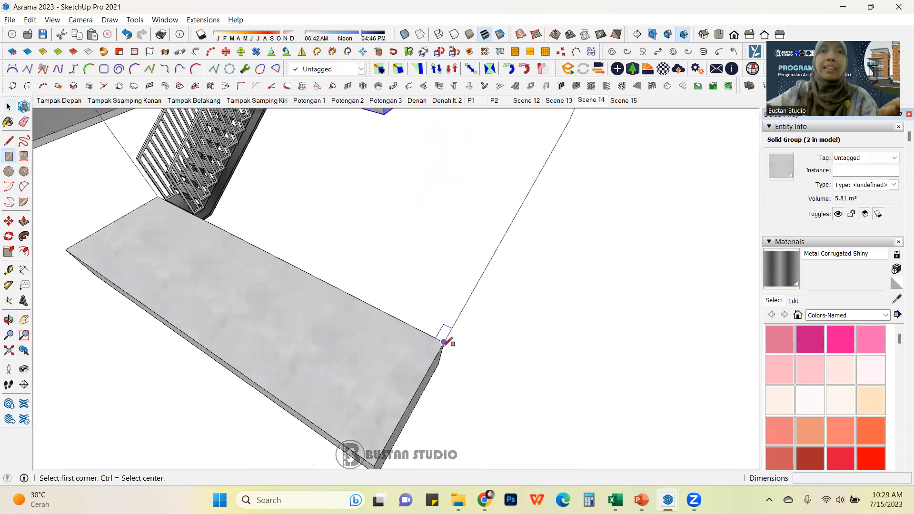
{"action": "left_click", "coordinate": [444, 342]}
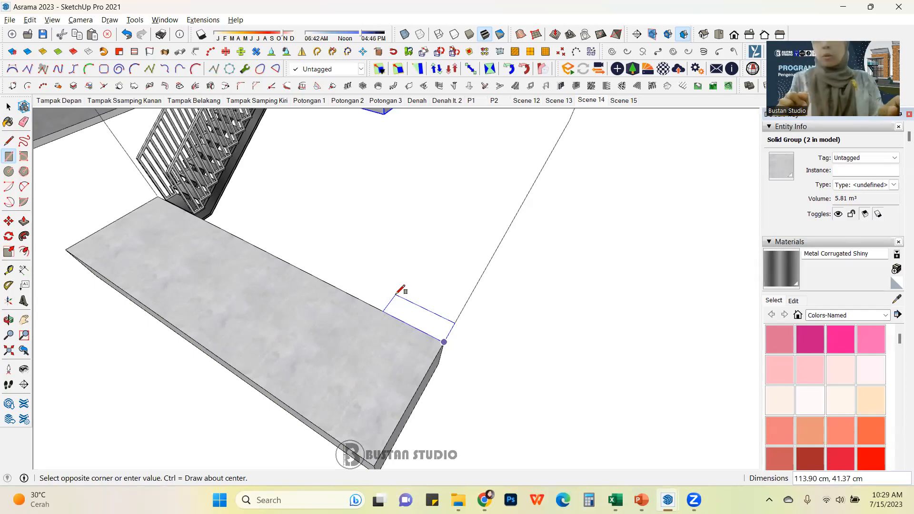
{"action": "type", "text": "1"}
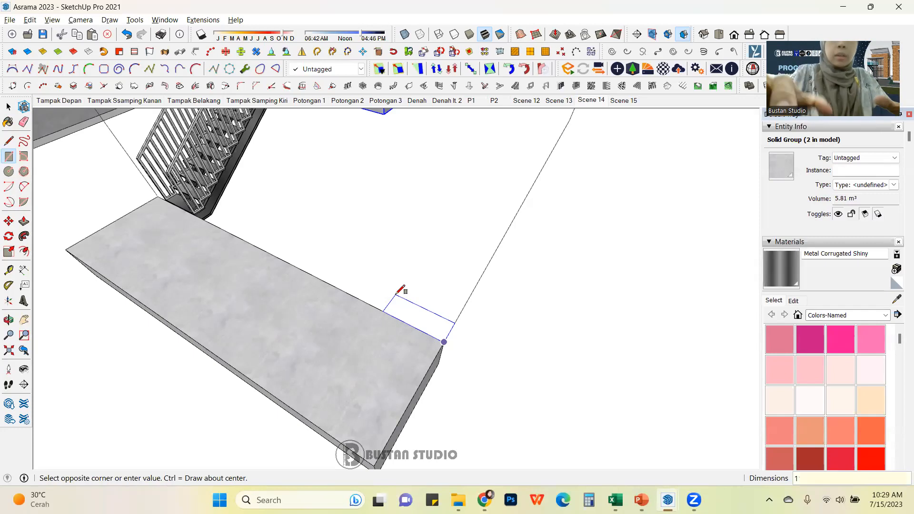
{"action": "type", "text": "00,28"}
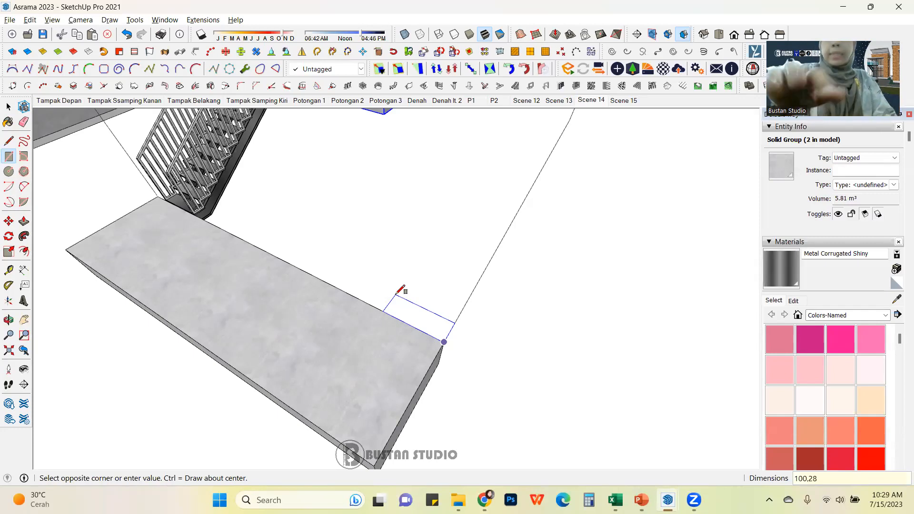
{"action": "key", "text": "Return"}
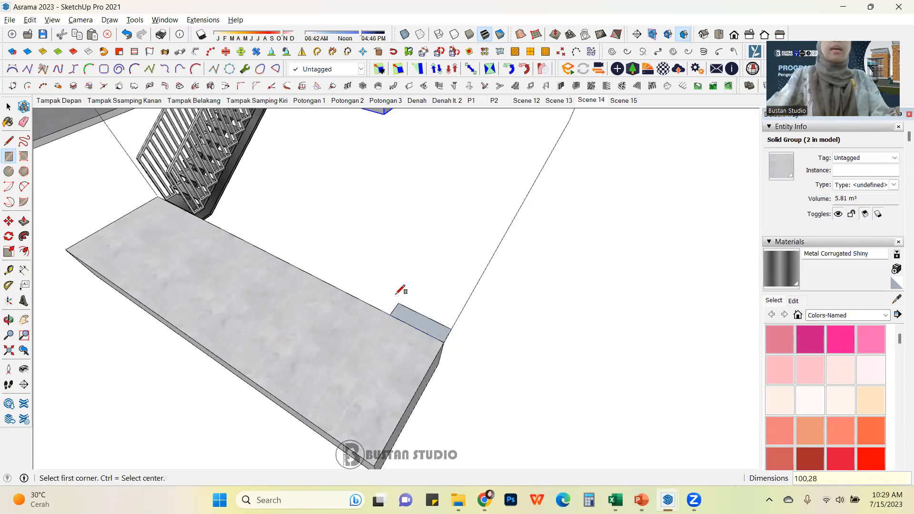
Step: Push/pull the rectangle up 4 cm to form the first stair tread
{"action": "left_click", "coordinate": [23, 221]}
{"action": "middle_click_drag", "start_coordinate": [424, 345], "coordinate": [384, 340]}
{"action": "scroll", "coordinate": [383, 341], "scroll_direction": "up", "scroll_amount": 6}
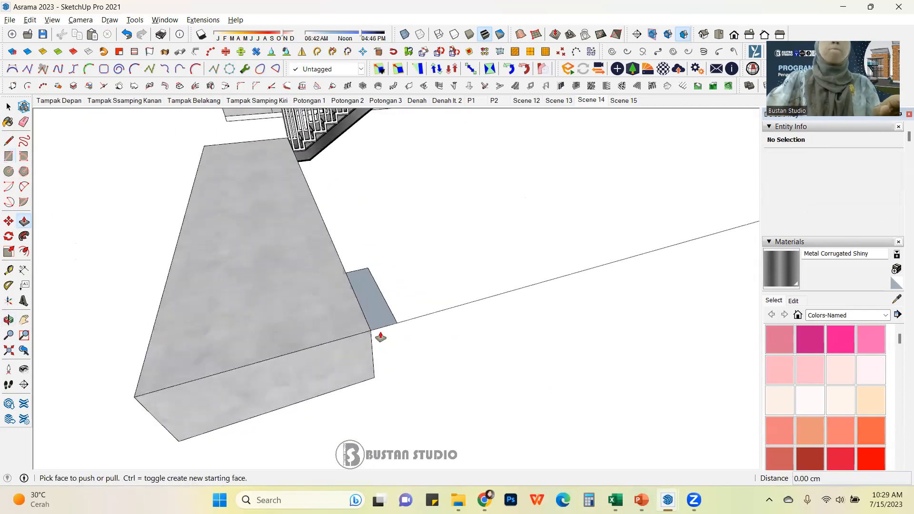
{"action": "left_click_drag", "start_coordinate": [387, 317], "coordinate": [390, 331]}
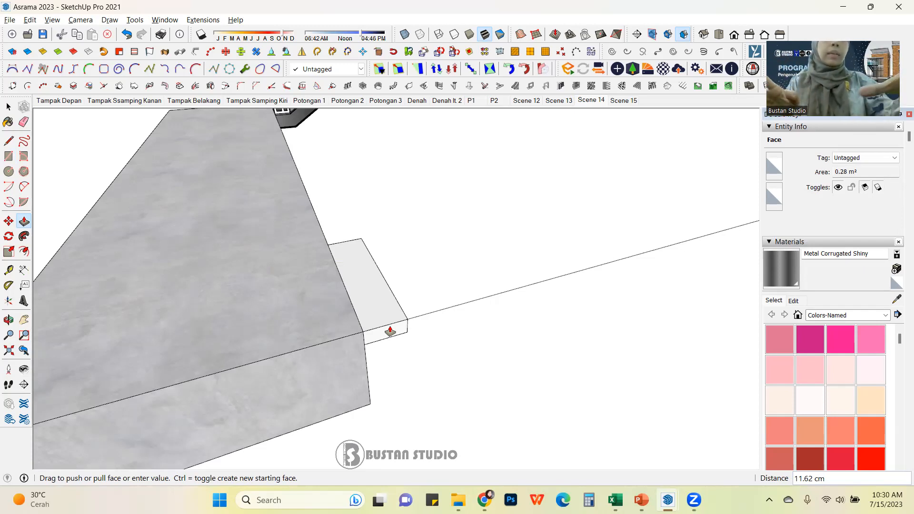
{"action": "type", "text": "4"}
{"action": "key", "text": "Return"}
Step: Select the tread's geometry and make it a group
{"action": "key", "text": "space"}
{"action": "scroll", "coordinate": [274, 220], "scroll_direction": "down", "scroll_amount": 1}
{"action": "left_click_drag", "start_coordinate": [287, 211], "coordinate": [417, 315]}
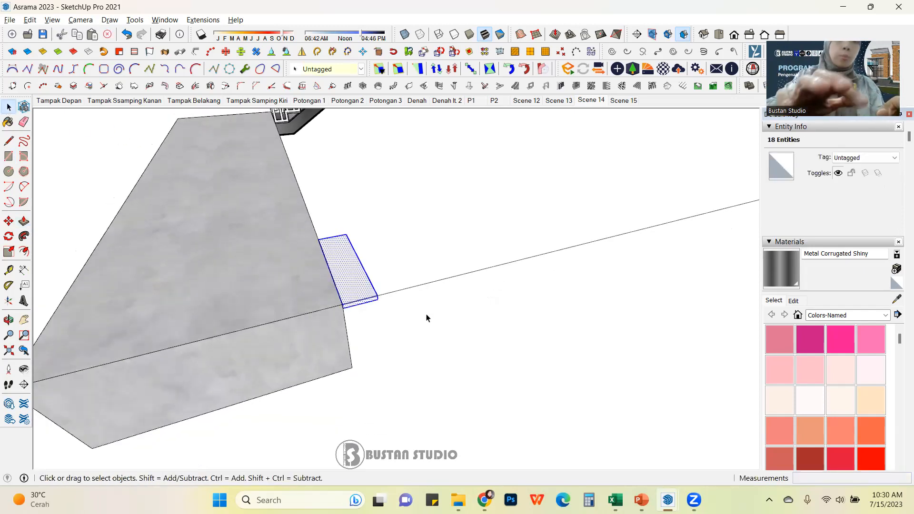
{"action": "key", "text": "g"}
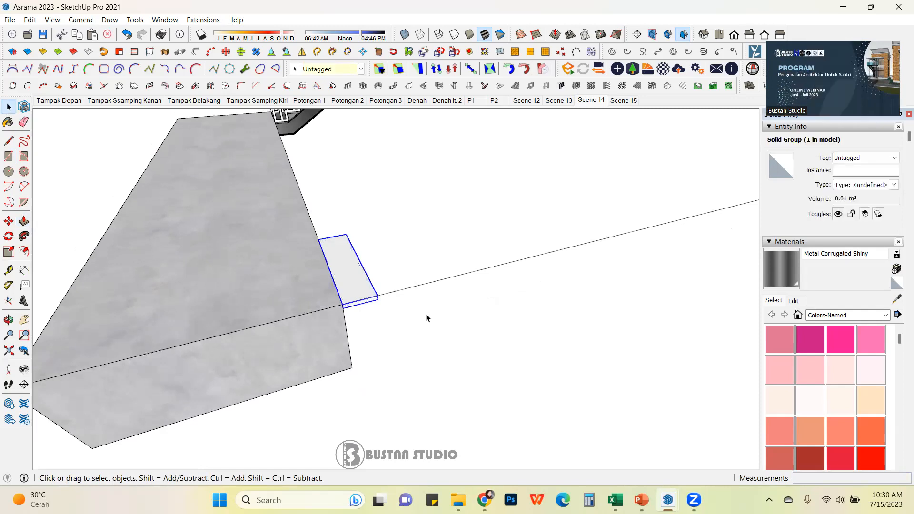
Step: Copy the tread up to the landing slab's corner and divide the copy into 15 treads
{"action": "scroll", "coordinate": [411, 340], "scroll_direction": "down", "scroll_amount": 3}
{"action": "middle_click_drag", "start_coordinate": [410, 341], "coordinate": [381, 323]}
{"action": "scroll", "coordinate": [375, 326], "scroll_direction": "up", "scroll_amount": 4}
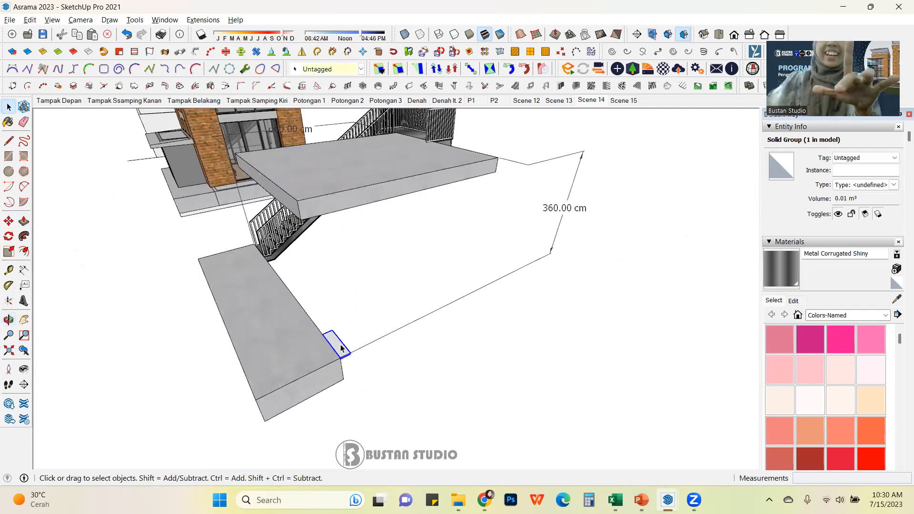
{"action": "key", "text": "m"}
{"action": "scroll", "coordinate": [335, 328], "scroll_direction": "up", "scroll_amount": 5}
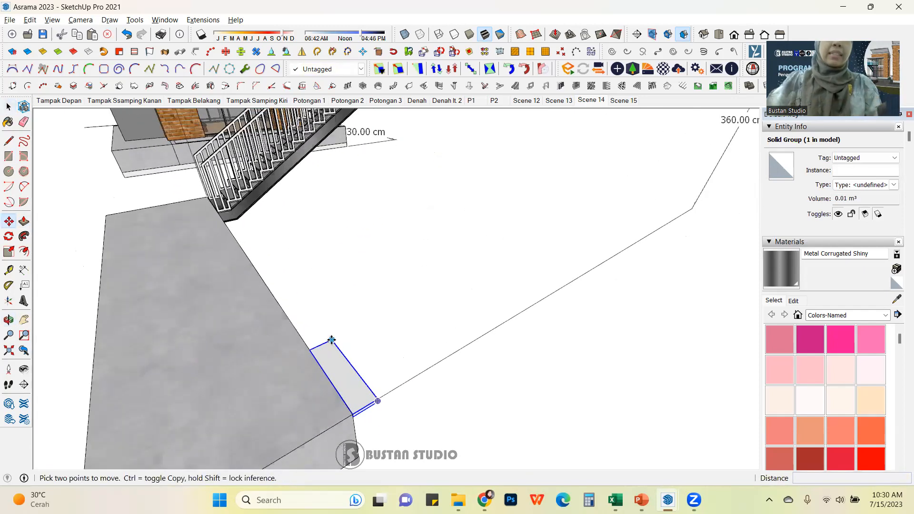
{"action": "left_click", "coordinate": [331, 341]}
{"action": "key", "text": "ctrl"}
{"action": "scroll", "coordinate": [331, 341], "scroll_direction": "down", "scroll_amount": 5}
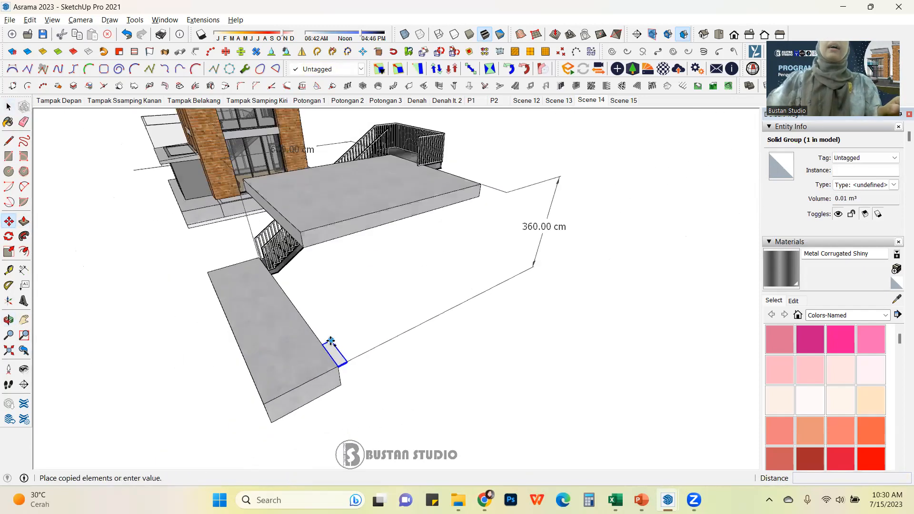
{"action": "scroll", "coordinate": [466, 195], "scroll_direction": "up", "scroll_amount": 3}
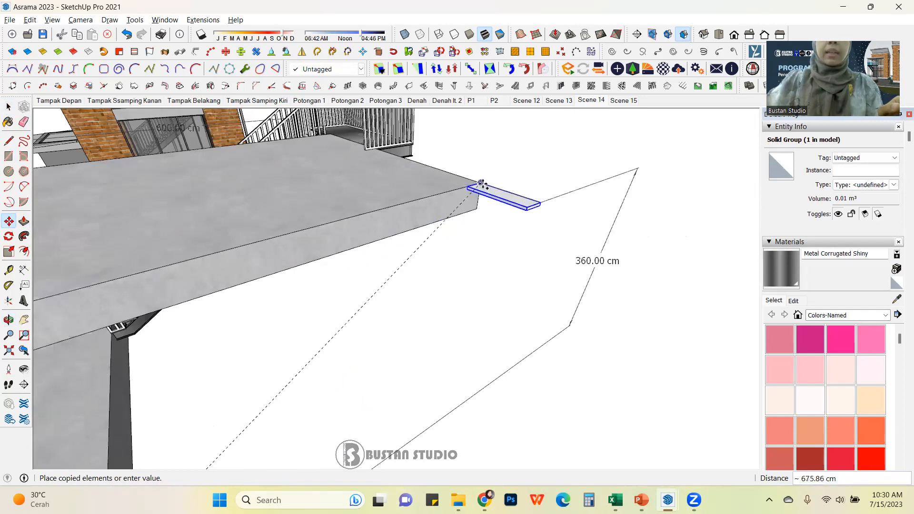
{"action": "scroll", "coordinate": [457, 248], "scroll_direction": "up", "scroll_amount": 3}
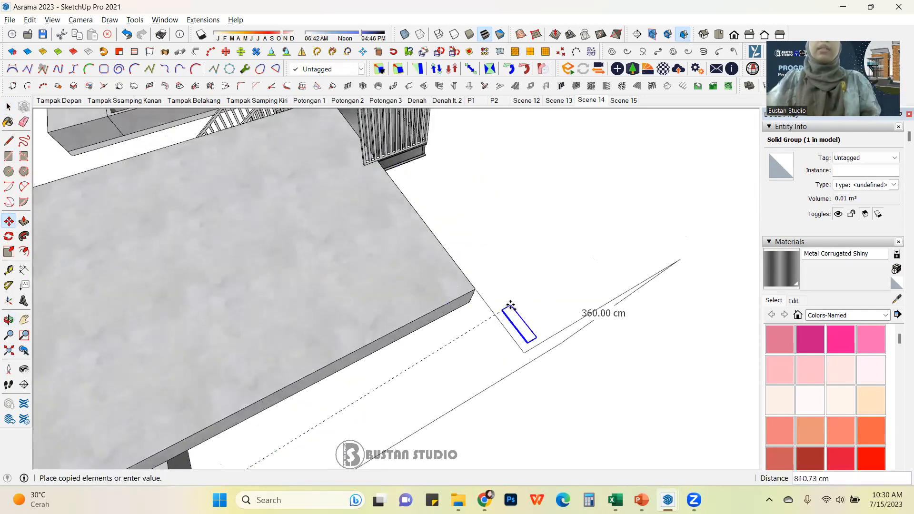
{"action": "scroll", "coordinate": [476, 288], "scroll_direction": "up", "scroll_amount": 3}
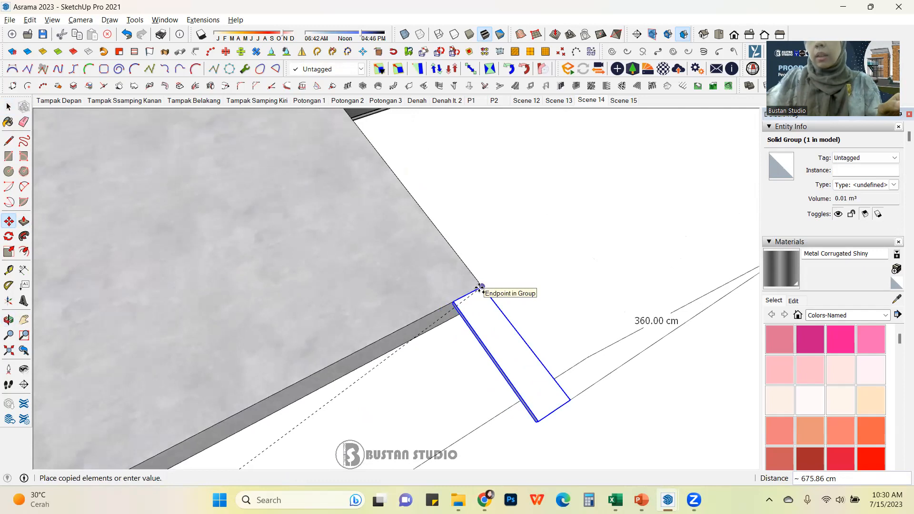
{"action": "scroll", "coordinate": [480, 288], "scroll_direction": "down", "scroll_amount": 5}
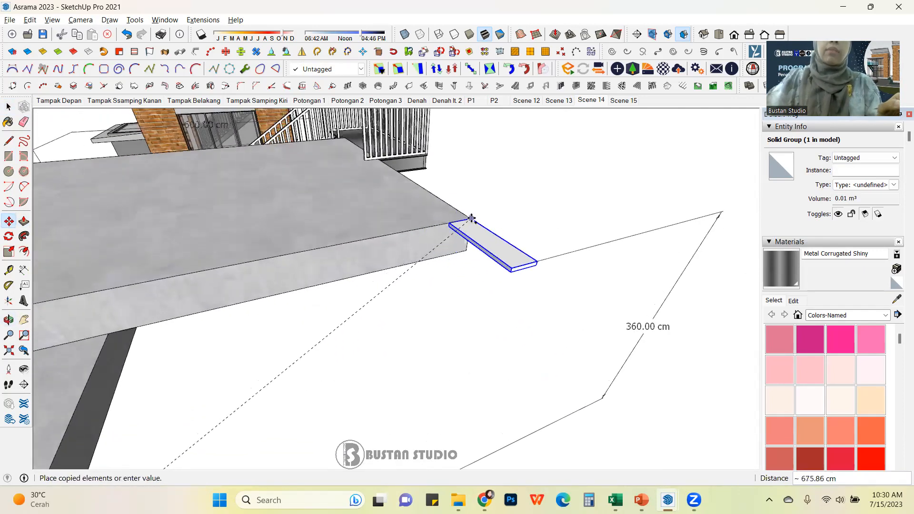
{"action": "scroll", "coordinate": [471, 219], "scroll_direction": "down", "scroll_amount": 4}
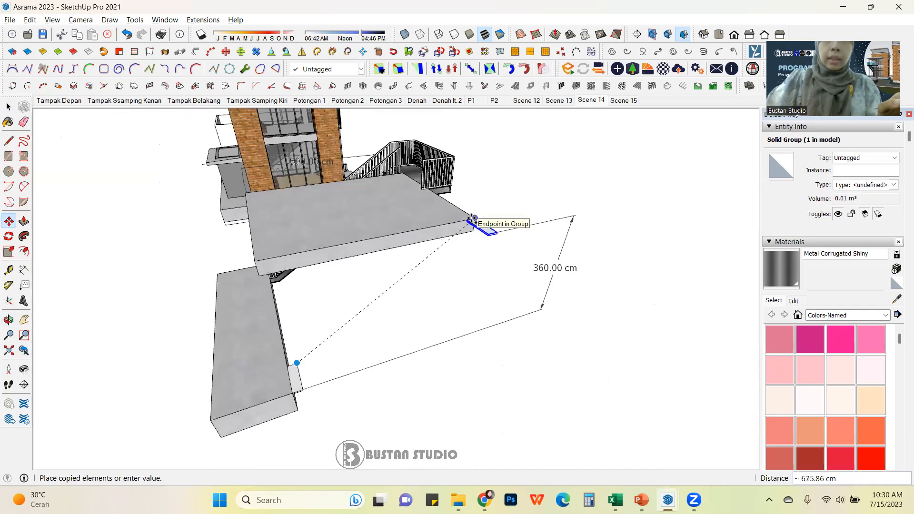
{"action": "left_click", "coordinate": [472, 218]}
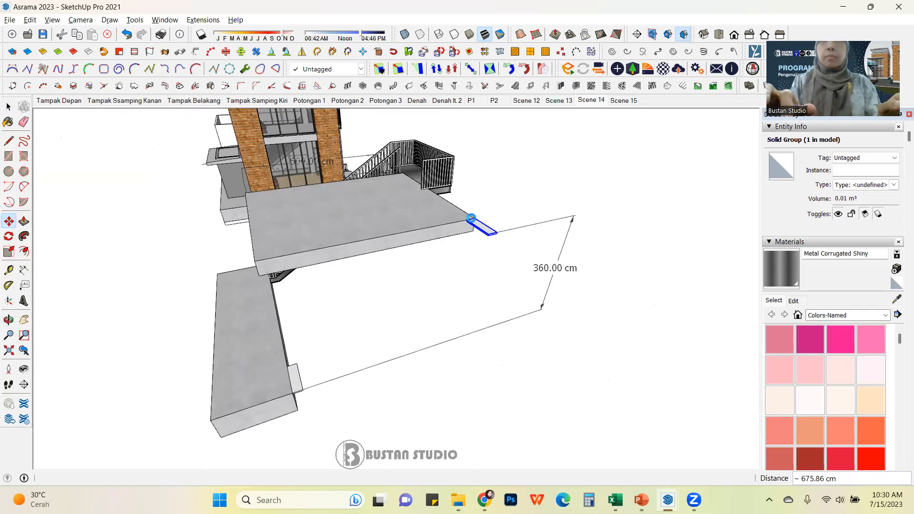
{"action": "type", "text": "/15"}
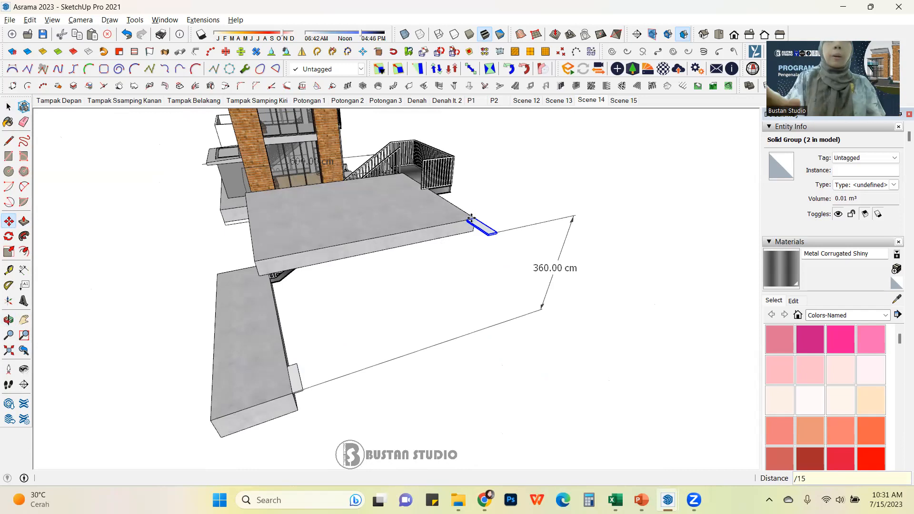
{"action": "key", "text": "Return"}
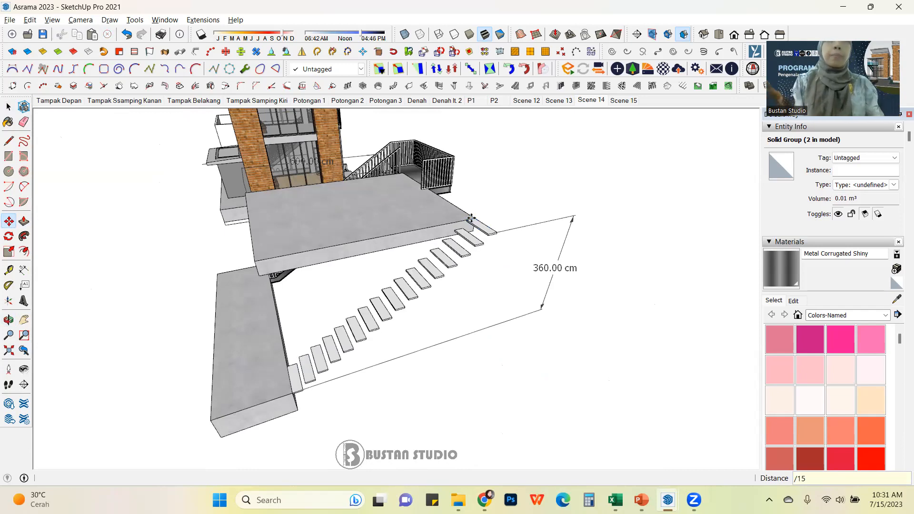
Step: Examine the copied treads close up and undo the 15-tread array
{"action": "key", "text": "space"}
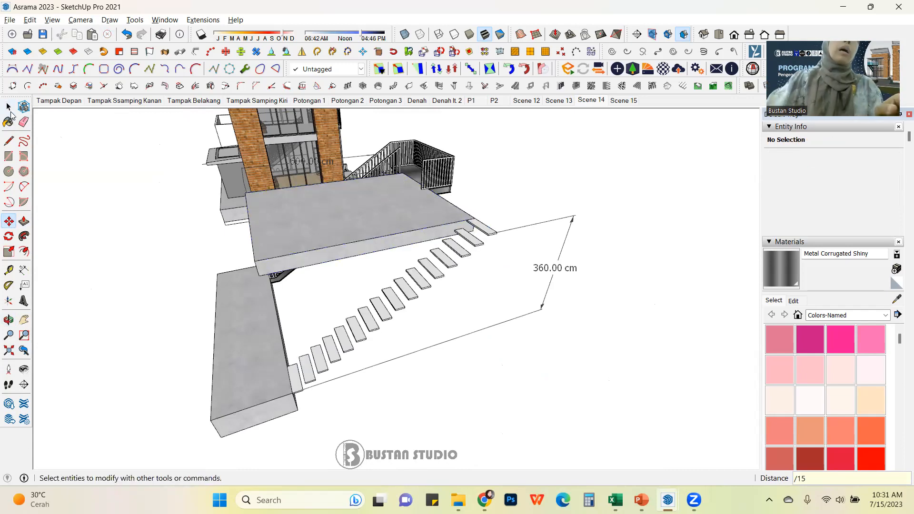
{"action": "middle_click_drag", "start_coordinate": [327, 230], "coordinate": [461, 184]}
{"action": "scroll", "coordinate": [392, 342], "scroll_direction": "up", "scroll_amount": 3}
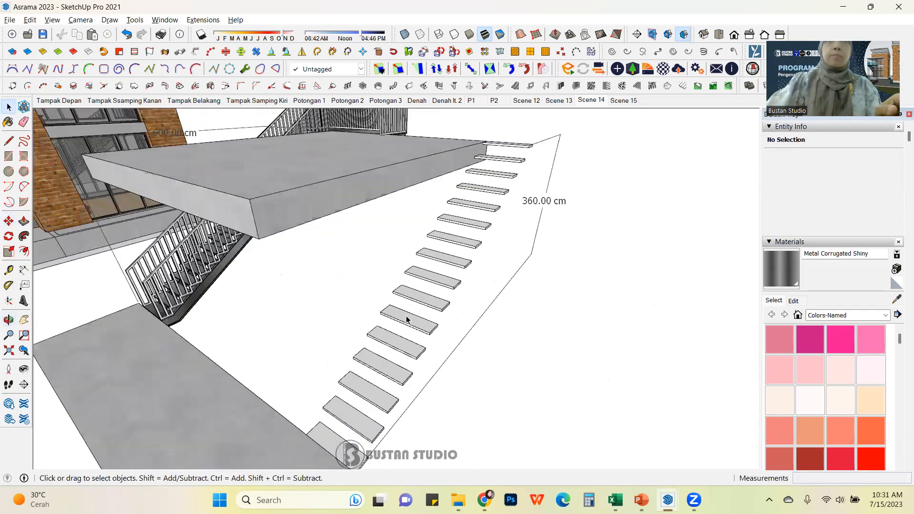
{"action": "scroll", "coordinate": [409, 288], "scroll_direction": "up", "scroll_amount": 3}
{"action": "scroll", "coordinate": [408, 288], "scroll_direction": "up", "scroll_amount": 3}
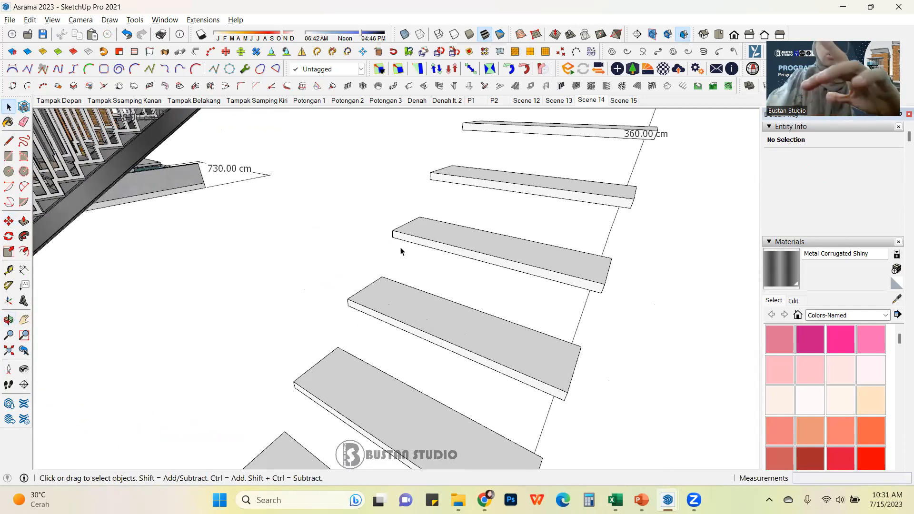
{"action": "key", "text": "l"}
{"action": "left_click", "coordinate": [393, 231]}
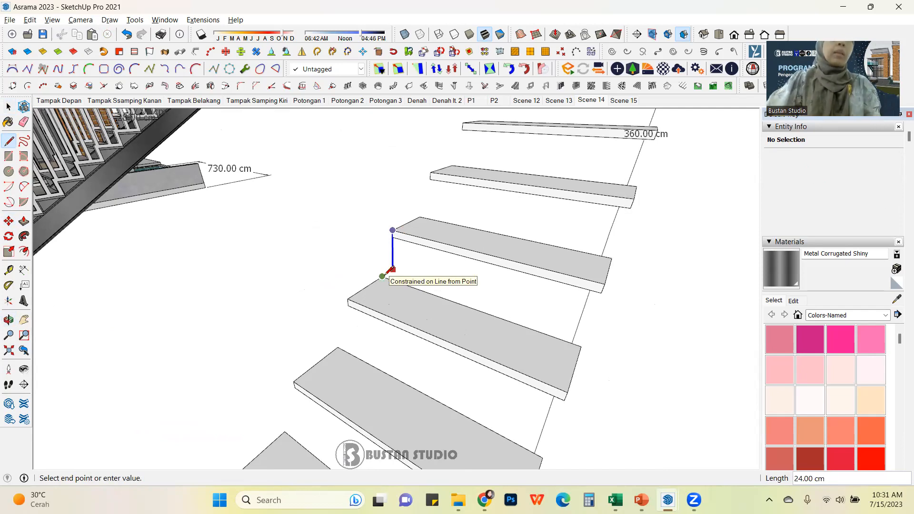
{"action": "key", "text": "ctrl+z"}
Step: Make the single tread group into a component named anak tangga
{"action": "key", "text": "space"}
{"action": "middle_click_drag", "start_coordinate": [471, 135], "coordinate": [394, 300]}
{"action": "scroll", "coordinate": [278, 310], "scroll_direction": "up", "scroll_amount": 6}
{"action": "left_click", "coordinate": [304, 329]}
{"action": "right_click", "coordinate": [304, 330]}
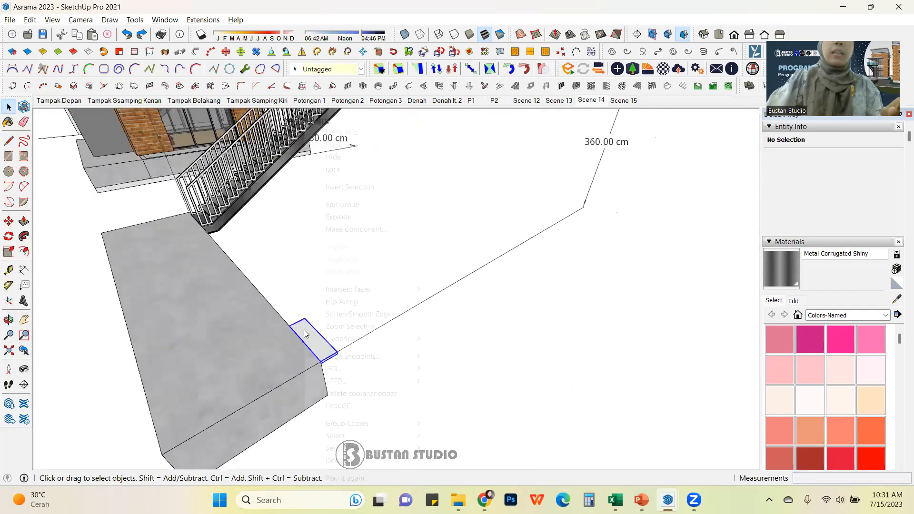
{"action": "left_click", "coordinate": [363, 230]}
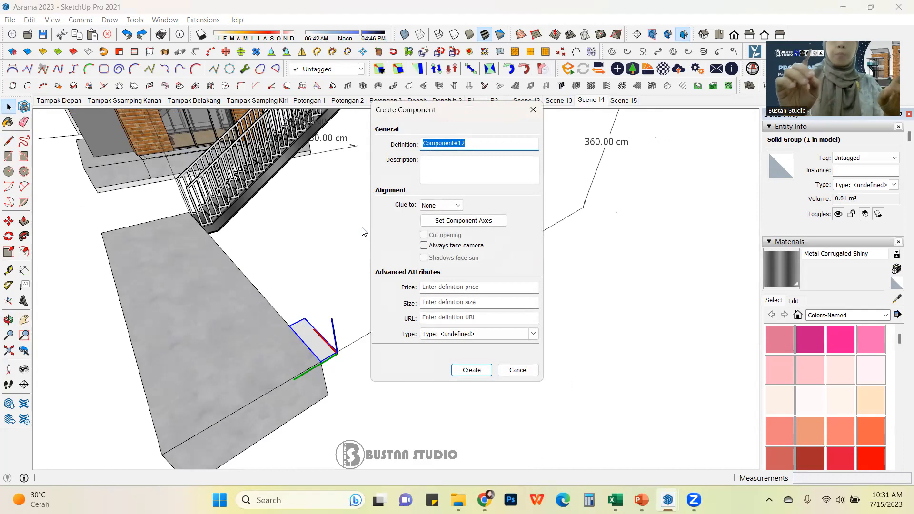
{"action": "type", "text": "anak tangga"}
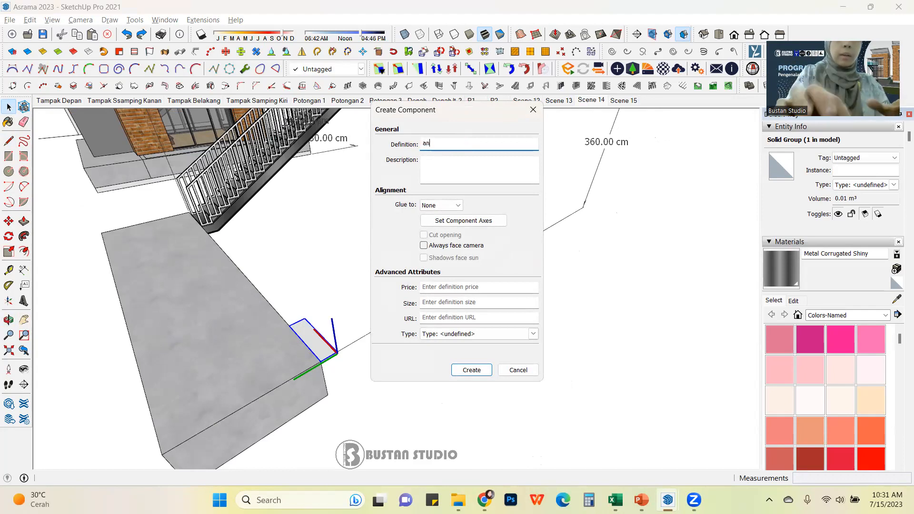
{"action": "key", "text": "Return"}
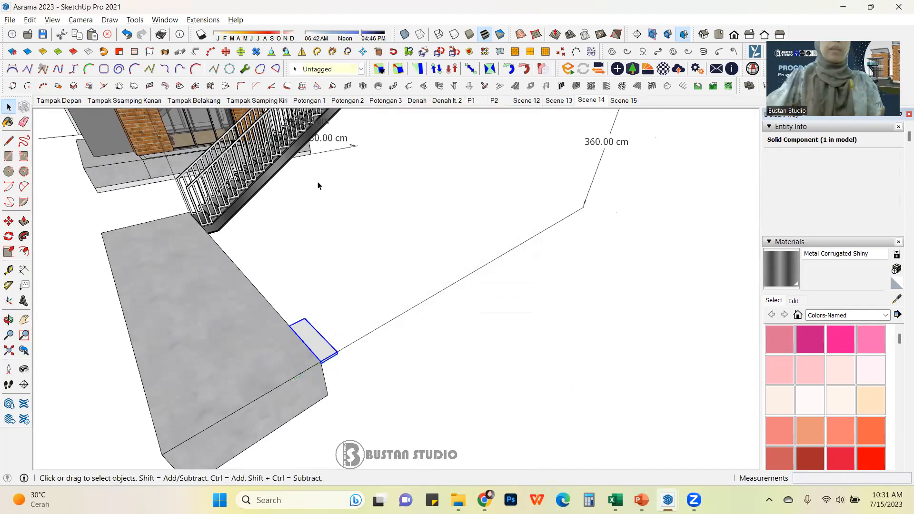
Step: Copy the anak tangga tread to the landing slab's corner and divide it into 20 evenly spaced treads
{"action": "left_click", "coordinate": [319, 216]}
{"action": "left_click", "coordinate": [322, 338]}
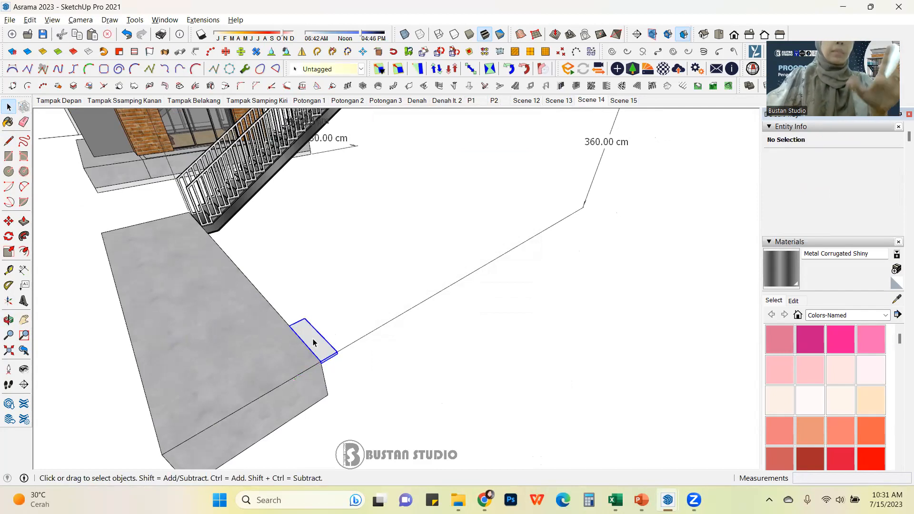
{"action": "key", "text": "m"}
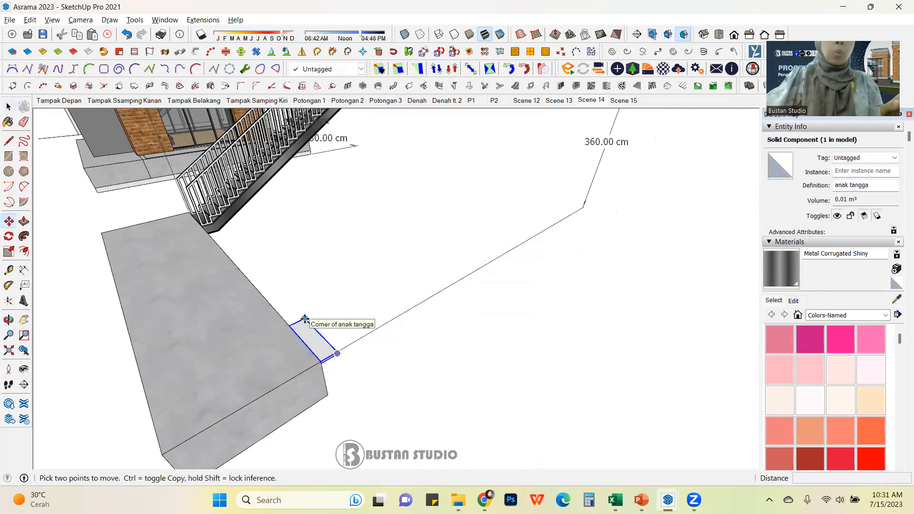
{"action": "key", "text": "ctrl"}
{"action": "left_click", "coordinate": [305, 319]}
{"action": "scroll", "coordinate": [308, 320], "scroll_direction": "down", "scroll_amount": 3}
{"action": "middle_click_drag", "start_coordinate": [308, 319], "coordinate": [384, 261]}
{"action": "scroll", "coordinate": [384, 262], "scroll_direction": "up", "scroll_amount": 5}
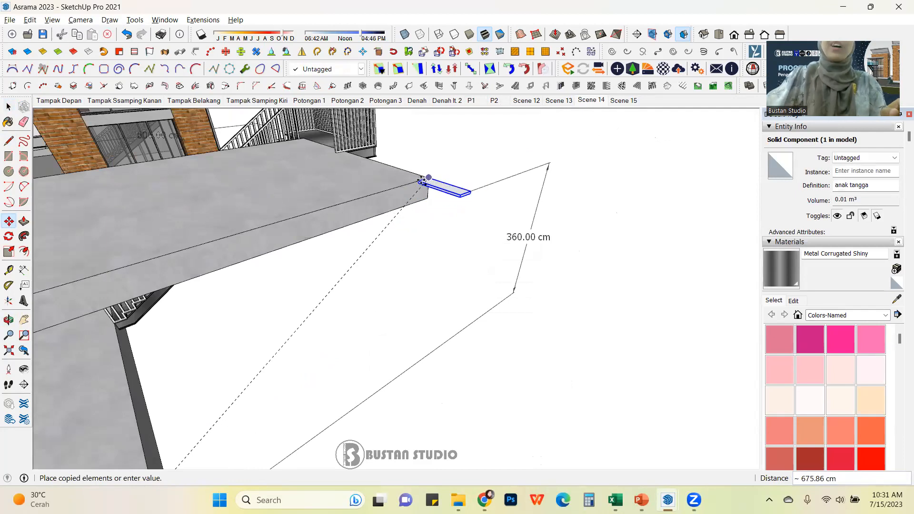
{"action": "left_click", "coordinate": [428, 180]}
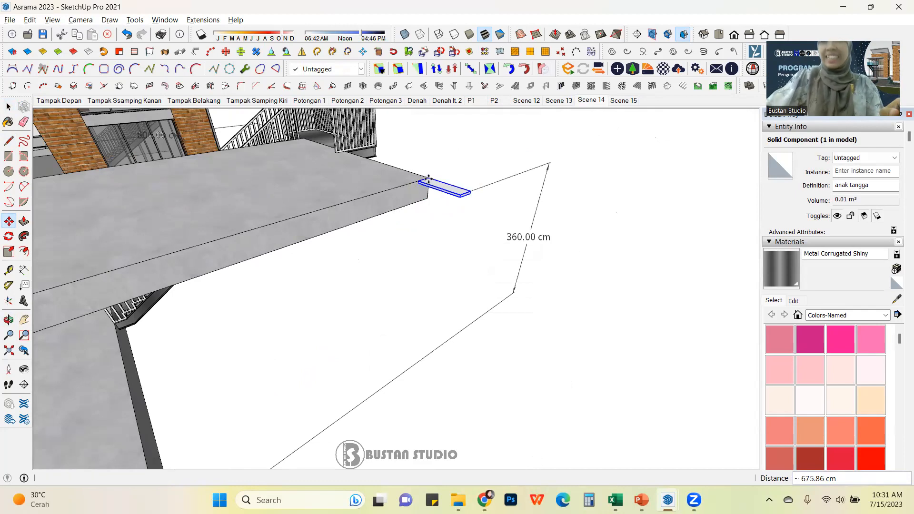
{"action": "type", "text": "/20"}
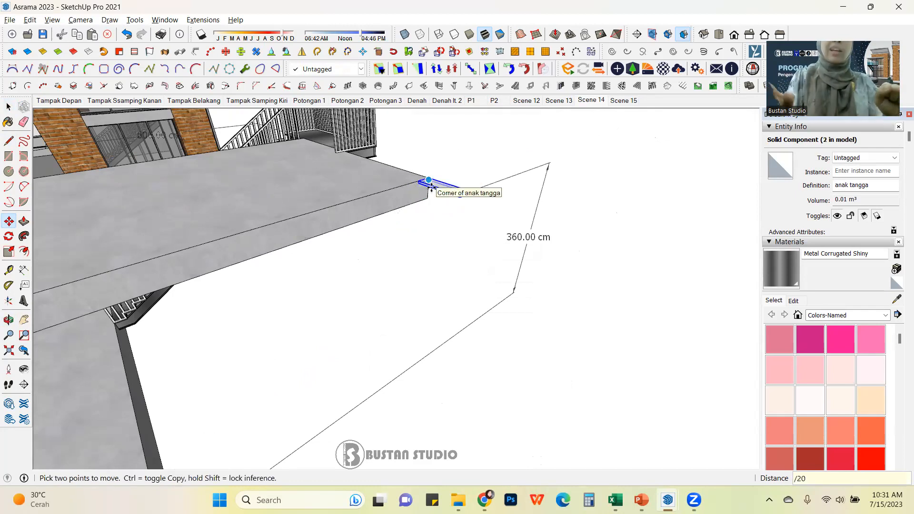
{"action": "key", "text": "Return"}
{"action": "key", "text": "l"}
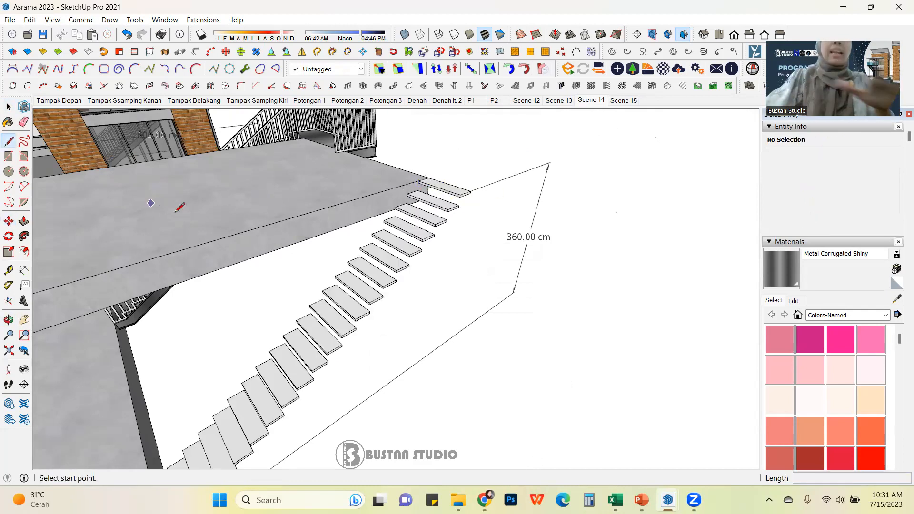
{"action": "scroll", "coordinate": [160, 206], "scroll_direction": "up", "scroll_amount": 2}
{"action": "middle_click_drag", "start_coordinate": [442, 278], "coordinate": [474, 245]}
{"action": "scroll", "coordinate": [474, 242], "scroll_direction": "up", "scroll_amount": 2}
{"action": "scroll", "coordinate": [475, 242], "scroll_direction": "down", "scroll_amount": 1}
{"action": "scroll", "coordinate": [434, 255], "scroll_direction": "down", "scroll_amount": 3}
{"action": "scroll", "coordinate": [435, 253], "scroll_direction": "up", "scroll_amount": 4}
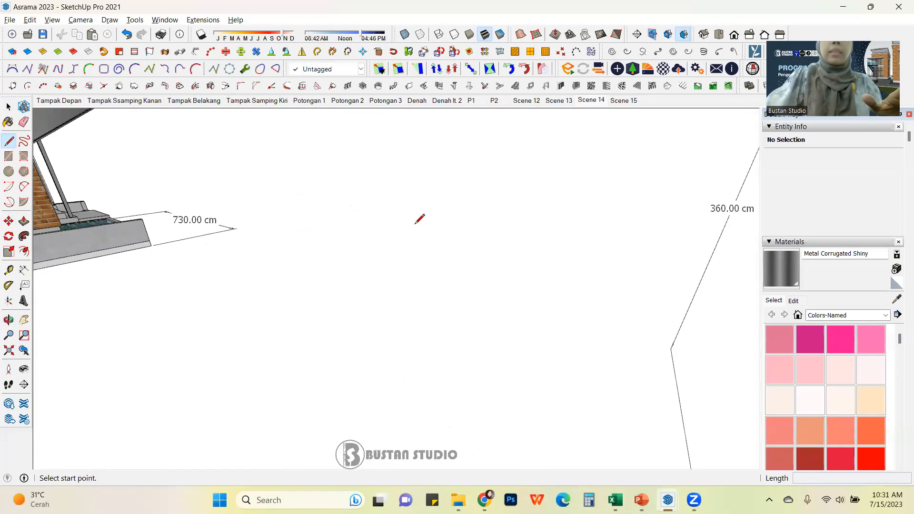
{"action": "scroll", "coordinate": [416, 225], "scroll_direction": "down", "scroll_amount": 2}
{"action": "left_click", "coordinate": [523, 223]}
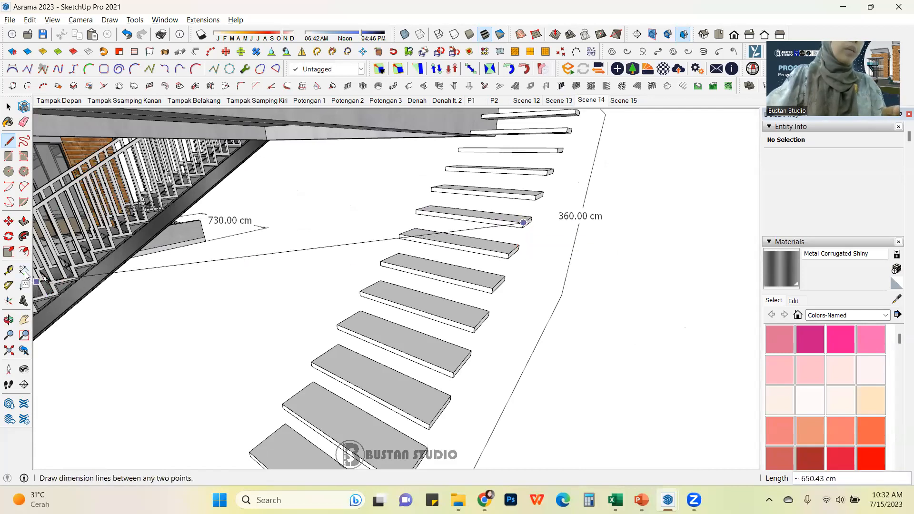
{"action": "scroll", "coordinate": [525, 225], "scroll_direction": "up", "scroll_amount": 3}
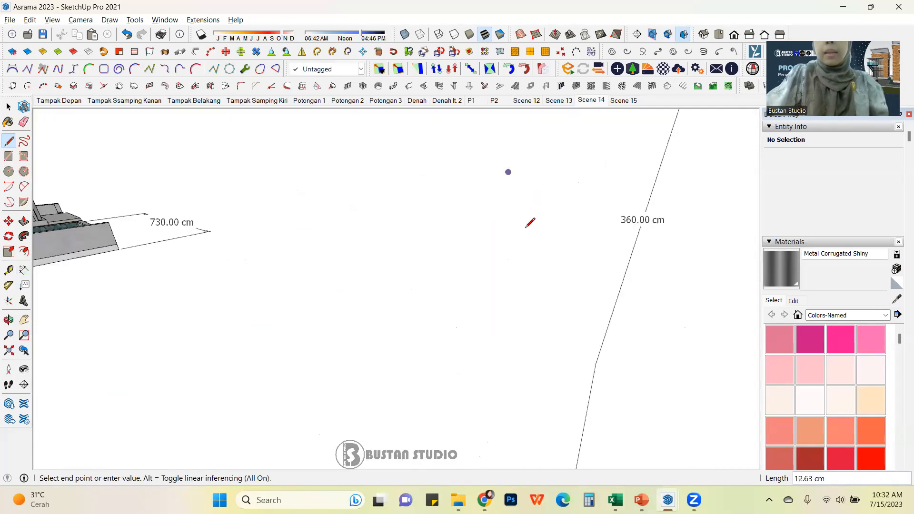
{"action": "scroll", "coordinate": [524, 226], "scroll_direction": "down", "scroll_amount": 3}
{"action": "key", "text": "Escape"}
{"action": "left_click", "coordinate": [547, 294]}
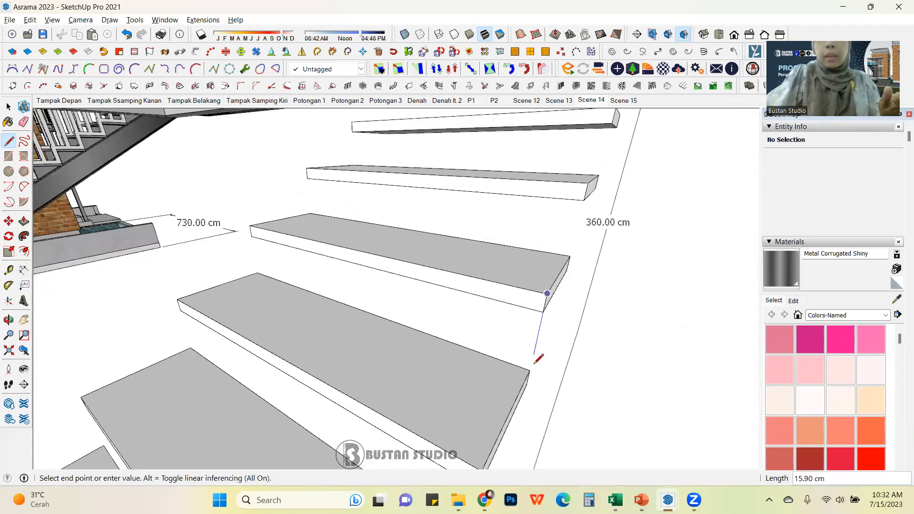
{"action": "left_click", "coordinate": [531, 369]}
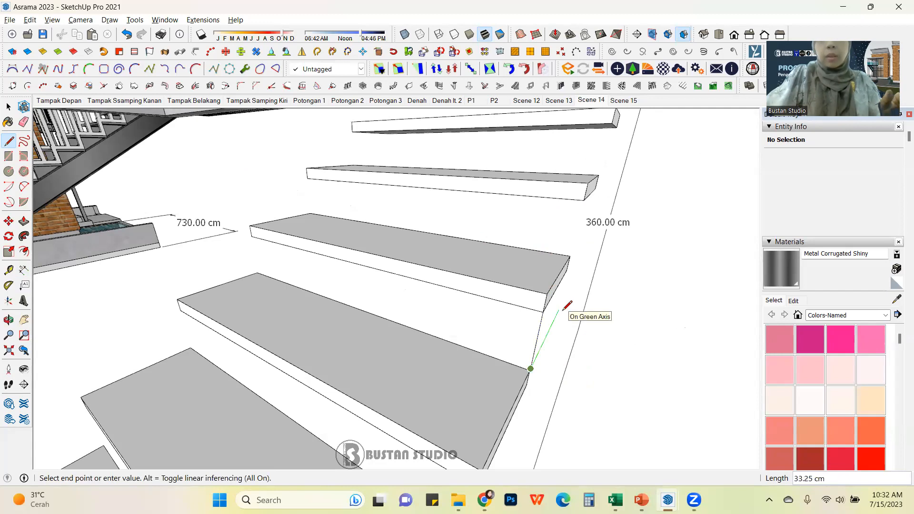
{"action": "key", "text": "ctrl+z"}
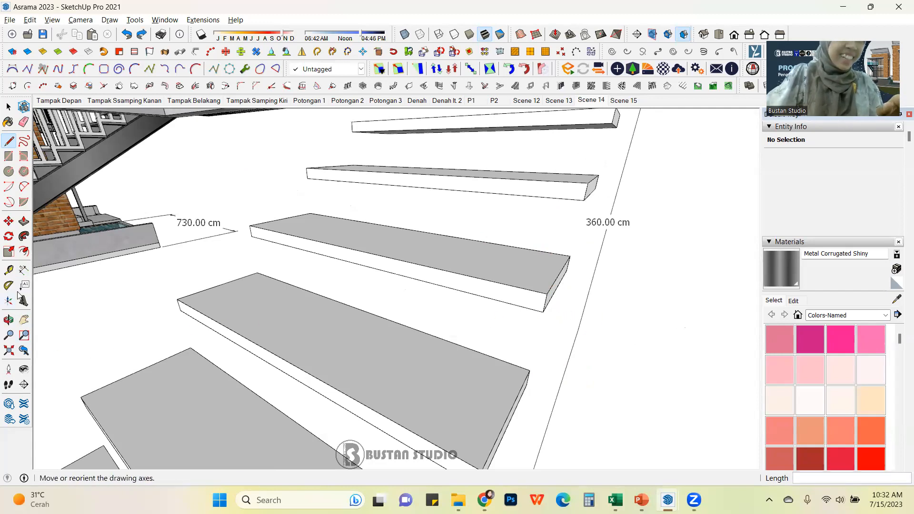
Step: Dimension the vertical rise between the corners of two adjacent treads
{"action": "left_click", "coordinate": [23, 270]}
{"action": "left_click", "coordinate": [547, 294]}
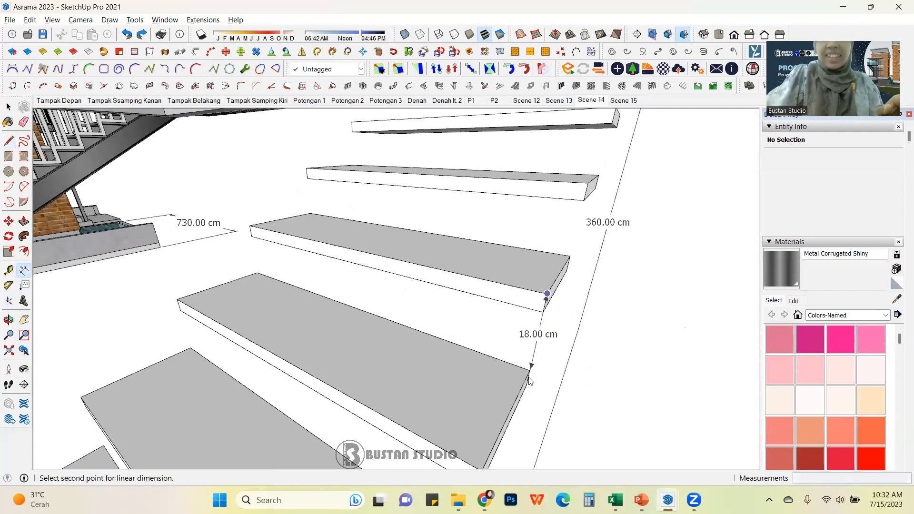
{"action": "left_click", "coordinate": [529, 370]}
{"action": "left_click", "coordinate": [530, 370]}
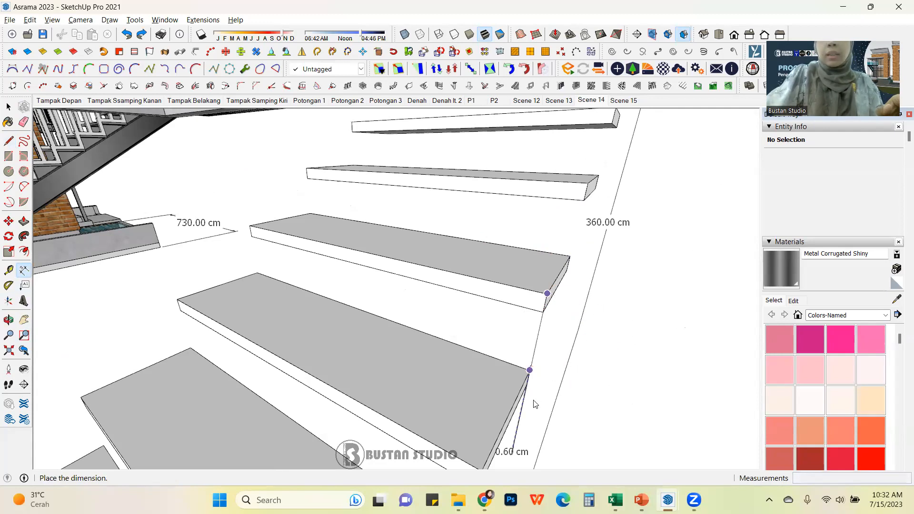
{"action": "scroll", "coordinate": [566, 411], "scroll_direction": "down", "scroll_amount": 2}
{"action": "left_click", "coordinate": [576, 405]}
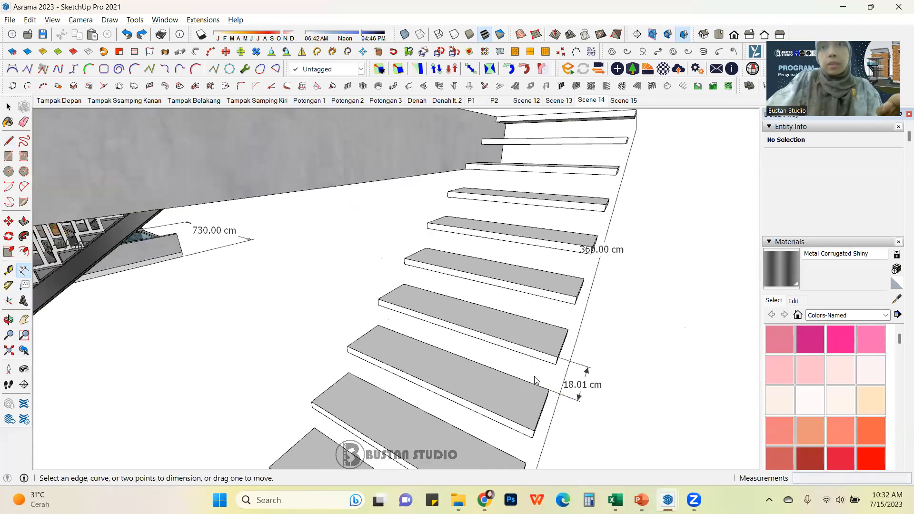
Step: Dimension the tread depth between two adjacent treads
{"action": "left_click", "coordinate": [381, 328]}
{"action": "left_click", "coordinate": [348, 346]}
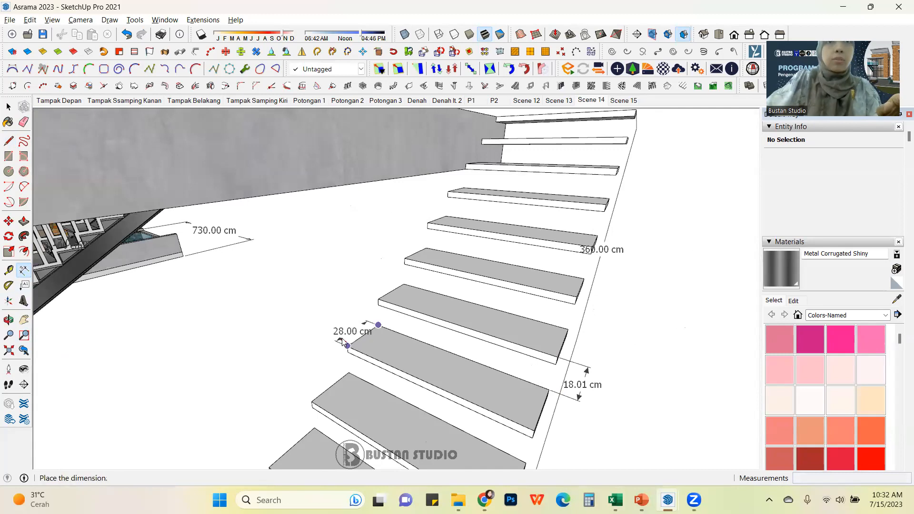
{"action": "left_click", "coordinate": [341, 341]}
{"action": "middle_click_drag", "start_coordinate": [341, 341], "coordinate": [414, 322]}
{"action": "left_click", "coordinate": [8, 106]}
Step: Inspect the arrayed treads and their dimensions from several angles around the stair
{"action": "scroll", "coordinate": [324, 212], "scroll_direction": "down", "scroll_amount": 8}
{"action": "middle_click_drag", "start_coordinate": [273, 260], "coordinate": [555, 288]}
{"action": "middle_click_drag", "start_coordinate": [202, 337], "coordinate": [343, 357]}
{"action": "scroll", "coordinate": [286, 330], "scroll_direction": "up", "scroll_amount": 6}
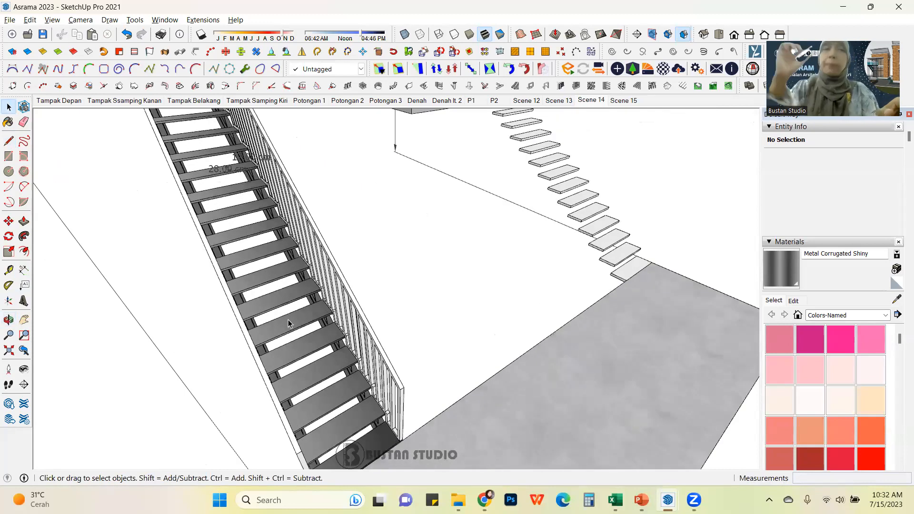
{"action": "scroll", "coordinate": [251, 270], "scroll_direction": "down", "scroll_amount": 3}
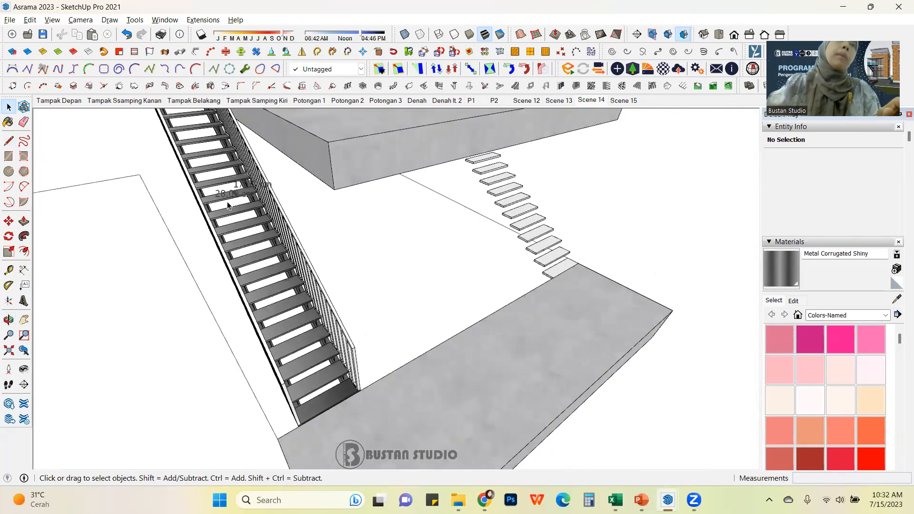
{"action": "scroll", "coordinate": [239, 293], "scroll_direction": "down", "scroll_amount": 2}
{"action": "middle_click_drag", "start_coordinate": [432, 290], "coordinate": [385, 293]}
{"action": "scroll", "coordinate": [610, 212], "scroll_direction": "up", "scroll_amount": 1}
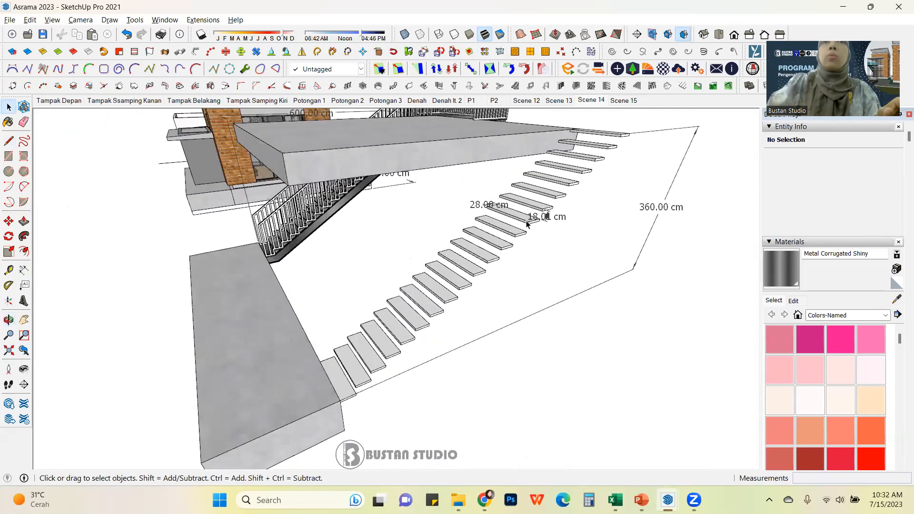
{"action": "scroll", "coordinate": [527, 224], "scroll_direction": "down", "scroll_amount": 2}
{"action": "middle_click_drag", "start_coordinate": [528, 224], "coordinate": [520, 267]}
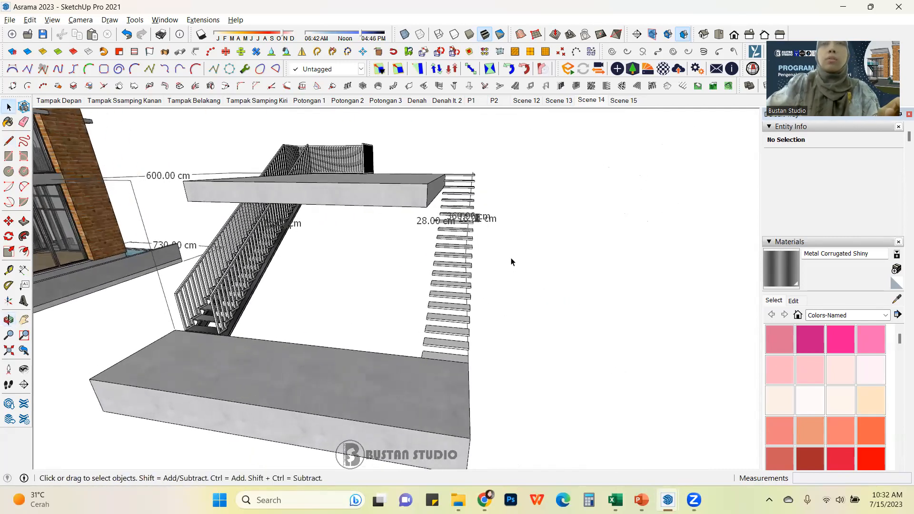
{"action": "scroll", "coordinate": [521, 267], "scroll_direction": "up", "scroll_amount": 1}
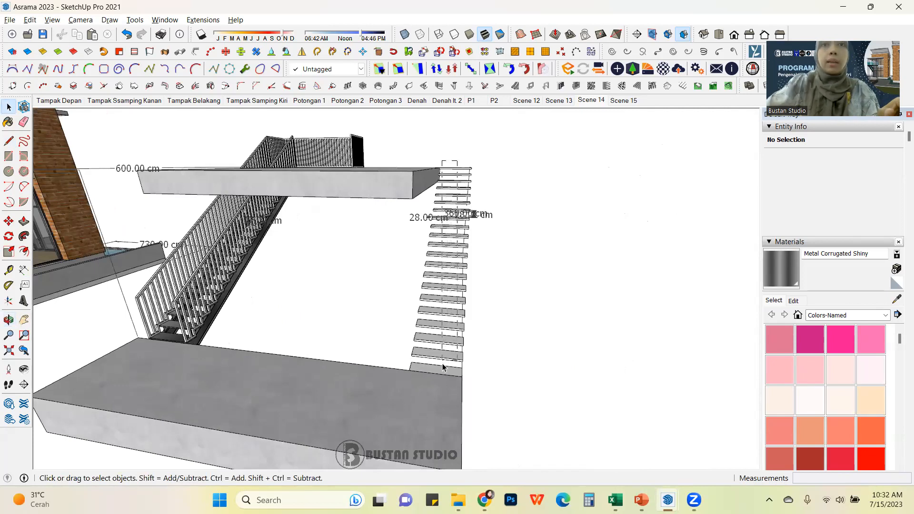
Step: Select all the arrayed treads and make them into one group
{"action": "left_click_drag", "start_coordinate": [443, 366], "coordinate": [444, 363]}
{"action": "middle_click_drag", "start_coordinate": [448, 338], "coordinate": [325, 345]}
{"action": "scroll", "coordinate": [427, 246], "scroll_direction": "up", "scroll_amount": 2}
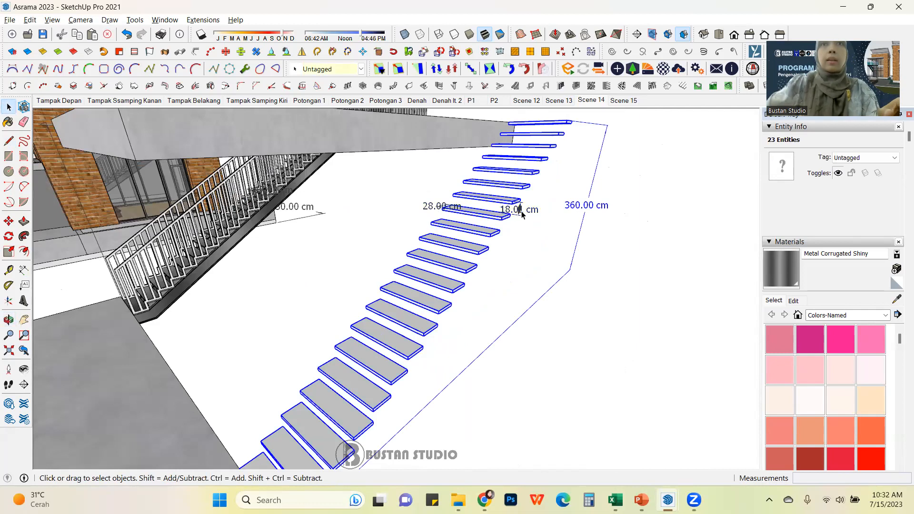
{"action": "scroll", "coordinate": [522, 214], "scroll_direction": "down", "scroll_amount": 3}
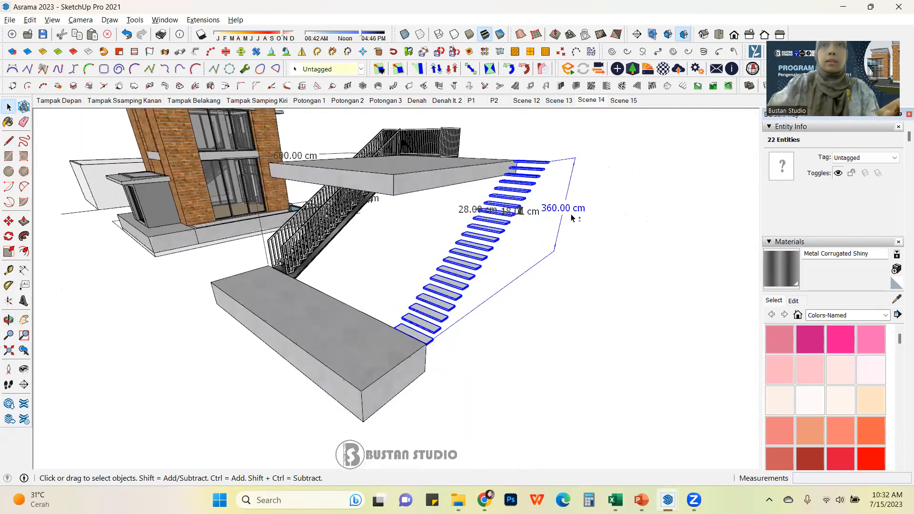
{"action": "key", "text": "g"}
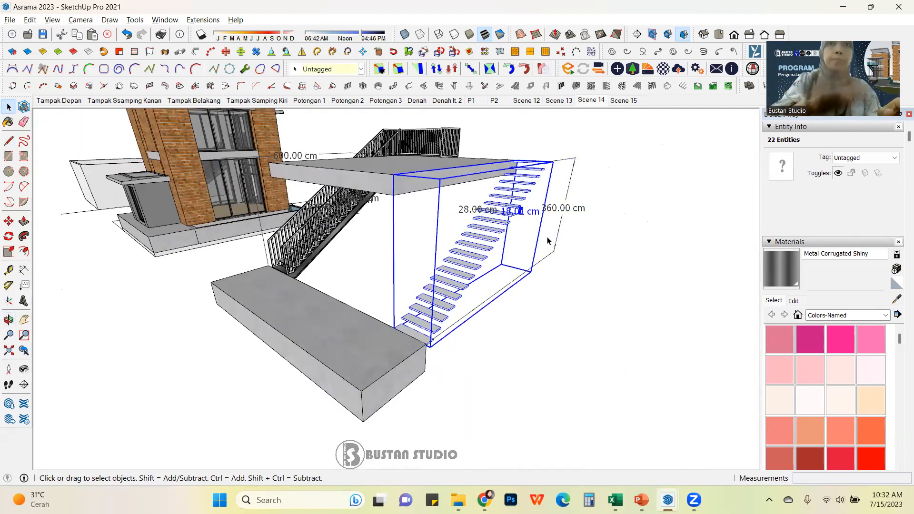
Step: Inside the stair group, push a tread's underside down to the top of the tread below to form solid steps
{"action": "middle_click_drag", "start_coordinate": [548, 240], "coordinate": [453, 285]}
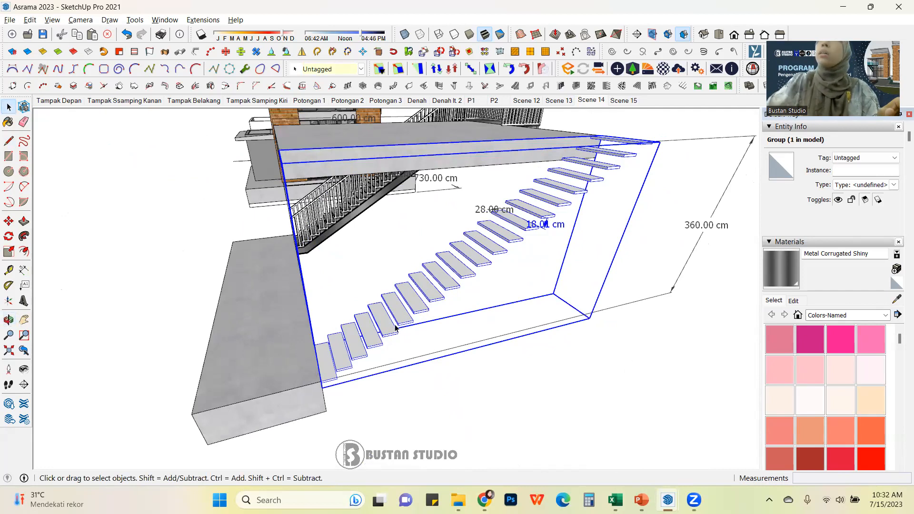
{"action": "scroll", "coordinate": [380, 335], "scroll_direction": "up", "scroll_amount": 2}
{"action": "scroll", "coordinate": [374, 336], "scroll_direction": "down", "scroll_amount": 4}
{"action": "middle_click_drag", "start_coordinate": [351, 324], "coordinate": [347, 252]}
{"action": "scroll", "coordinate": [347, 293], "scroll_direction": "up", "scroll_amount": 2}
{"action": "scroll", "coordinate": [347, 293], "scroll_direction": "up", "scroll_amount": 3}
{"action": "middle_click_drag", "start_coordinate": [347, 293], "coordinate": [490, 286]}
{"action": "double_click", "coordinate": [476, 268]}
{"action": "left_click", "coordinate": [490, 286]}
{"action": "double_click", "coordinate": [490, 286]}
{"action": "left_click", "coordinate": [486, 295]}
{"action": "key", "text": "p"}
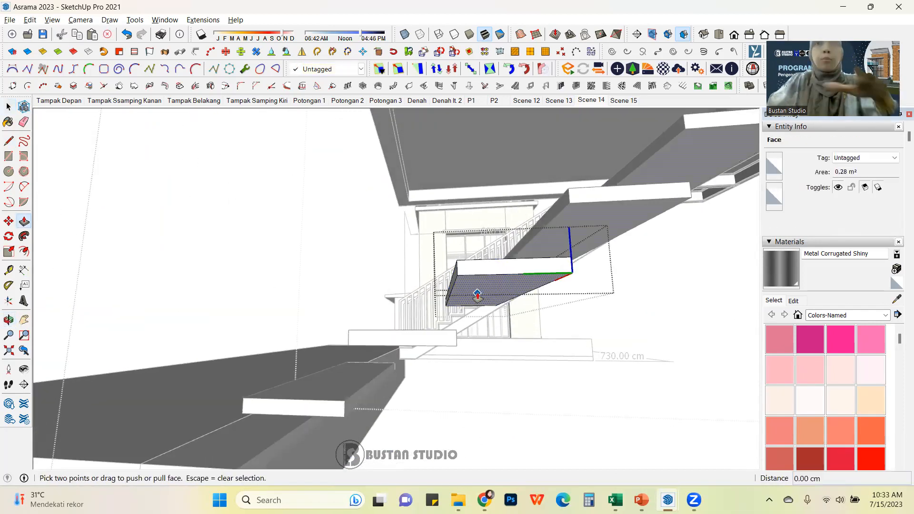
{"action": "left_click", "coordinate": [477, 293]}
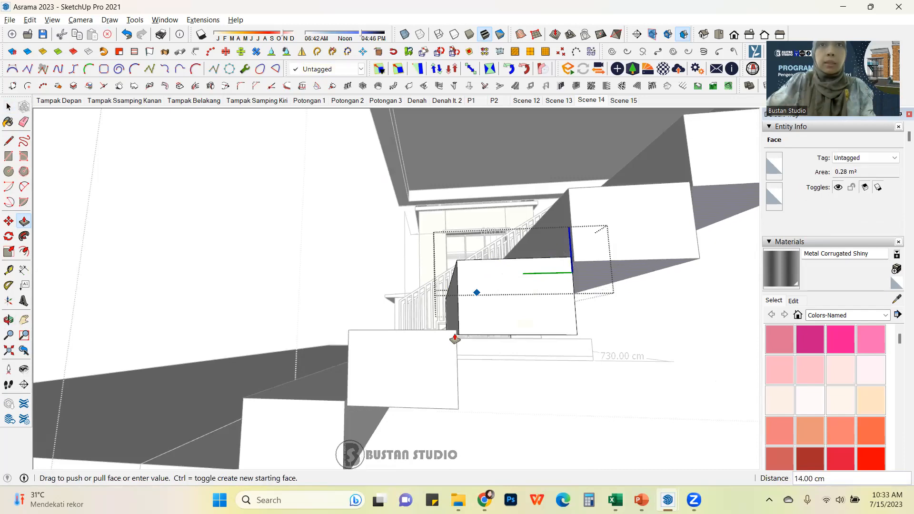
{"action": "scroll", "coordinate": [465, 336], "scroll_direction": "up", "scroll_amount": 3}
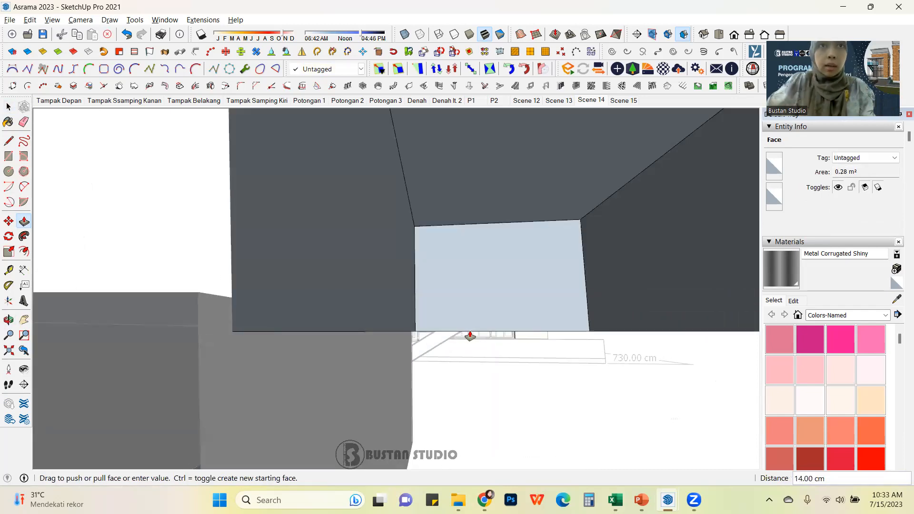
{"action": "scroll", "coordinate": [471, 334], "scroll_direction": "down", "scroll_amount": 4}
{"action": "middle_click_drag", "start_coordinate": [474, 336], "coordinate": [500, 316]}
{"action": "scroll", "coordinate": [474, 329], "scroll_direction": "up", "scroll_amount": 5}
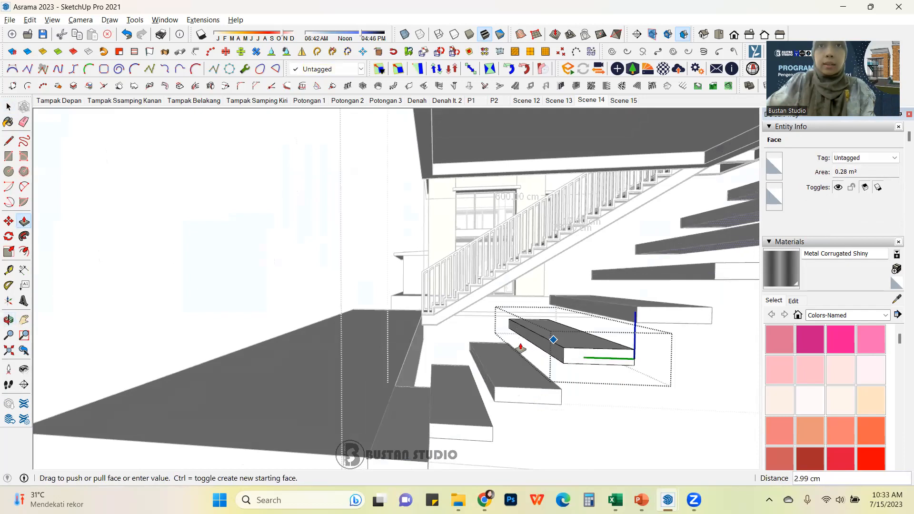
{"action": "middle_click_drag", "start_coordinate": [521, 348], "coordinate": [461, 329]}
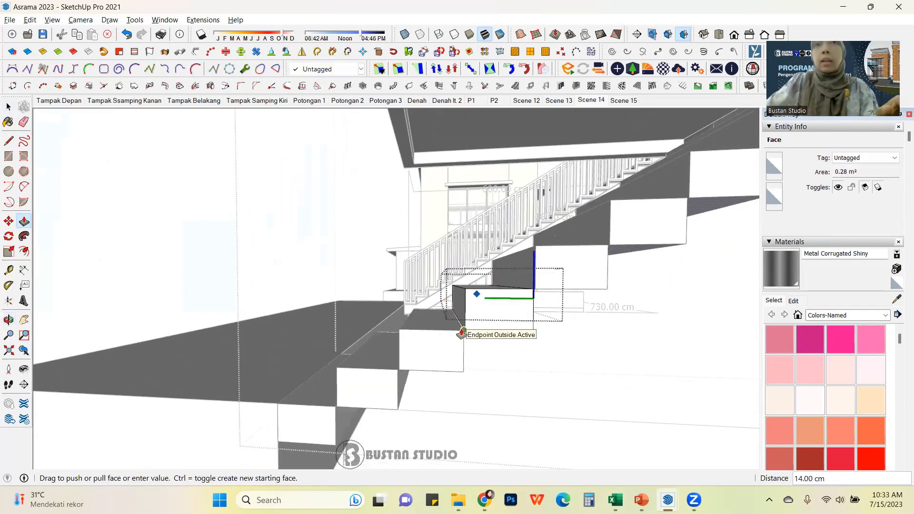
{"action": "left_click", "coordinate": [463, 331]}
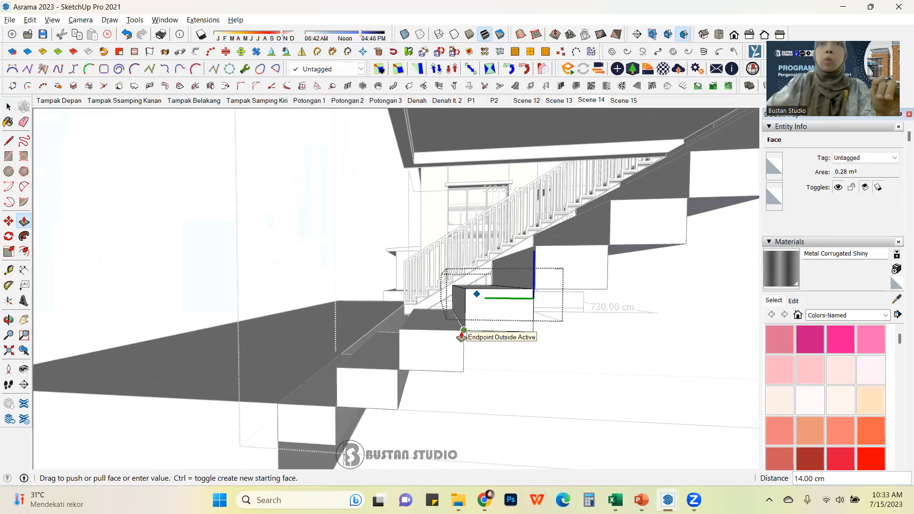
Step: Move the step's lower back edge down 18 cm to the step below, sloping the stair's underside
{"action": "key", "text": "space"}
{"action": "middle_click_drag", "start_coordinate": [461, 310], "coordinate": [422, 275]}
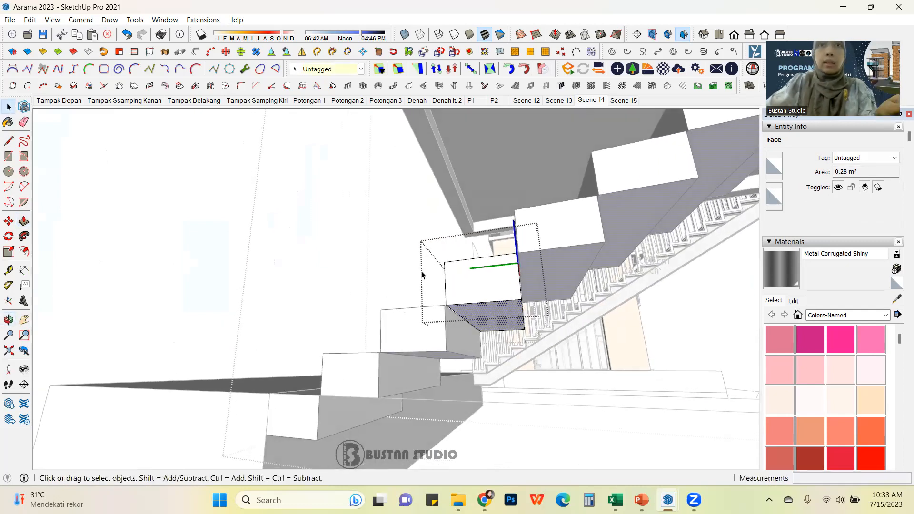
{"action": "left_click", "coordinate": [463, 321]}
{"action": "key", "text": "m"}
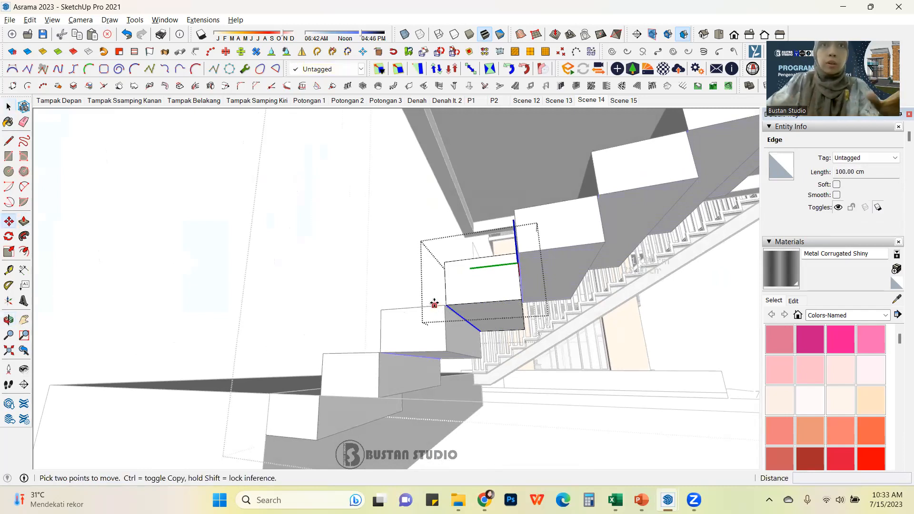
{"action": "left_click", "coordinate": [443, 304]}
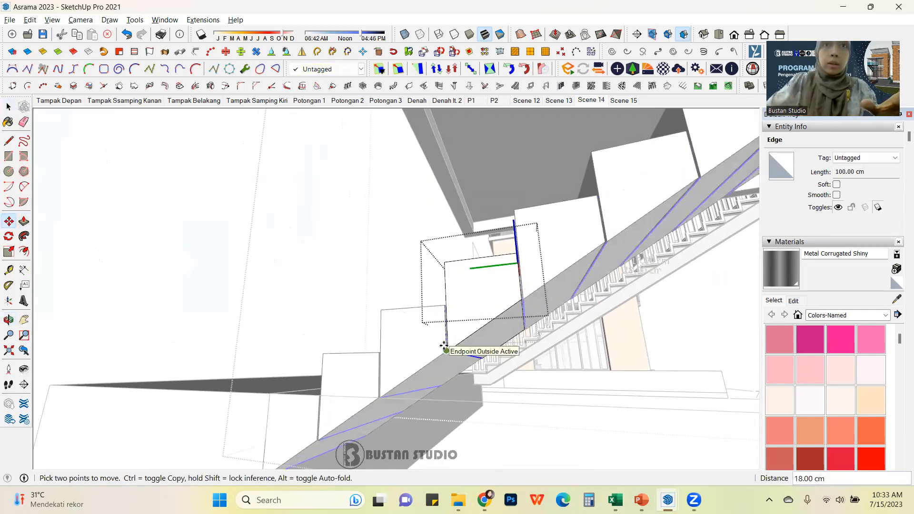
{"action": "left_click", "coordinate": [447, 351]}
{"action": "left_click", "coordinate": [9, 107]}
{"action": "left_click", "coordinate": [310, 275]}
Step: Orbit and zoom around the finished stair to inspect its sloped underside and steps
{"action": "scroll", "coordinate": [367, 281], "scroll_direction": "down", "scroll_amount": 4}
{"action": "middle_click_drag", "start_coordinate": [450, 258], "coordinate": [609, 300]}
{"action": "middle_click_drag", "start_coordinate": [537, 288], "coordinate": [287, 387]}
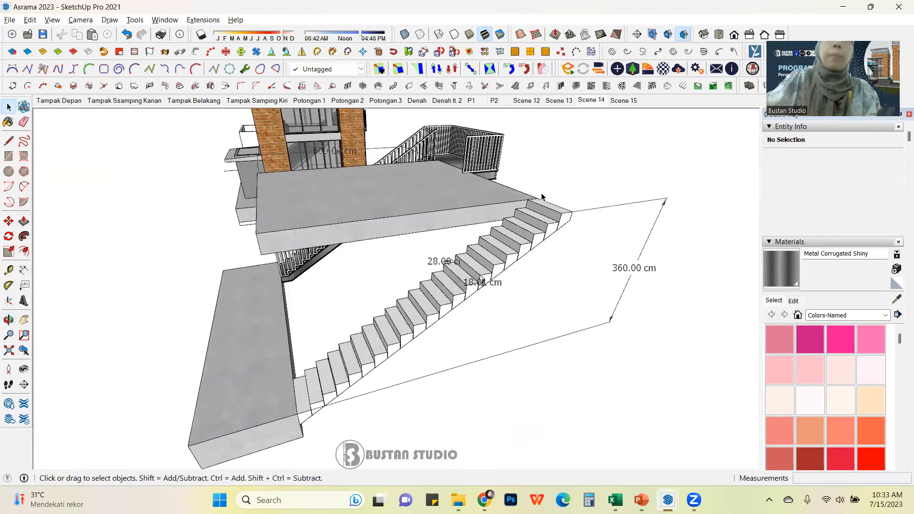
{"action": "middle_click_drag", "start_coordinate": [539, 192], "coordinate": [224, 285]}
{"action": "scroll", "coordinate": [354, 278], "scroll_direction": "up", "scroll_amount": 3}
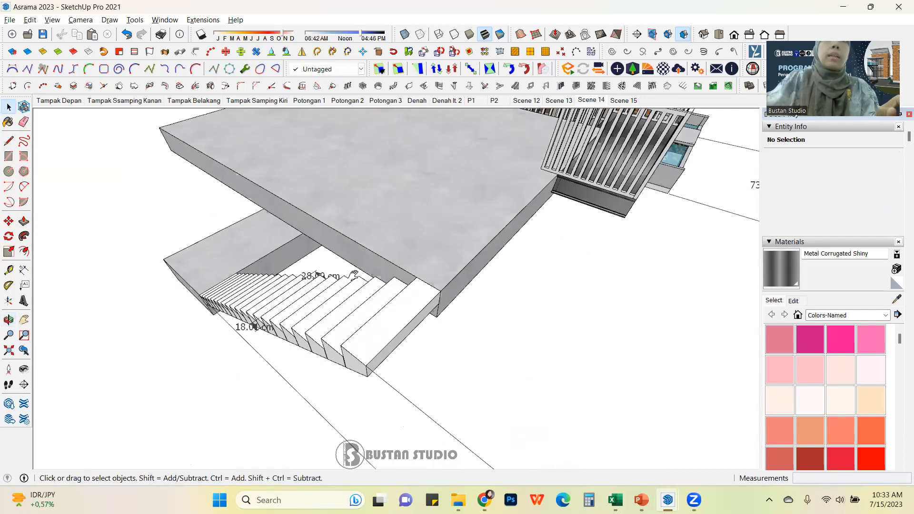
{"action": "middle_click_drag", "start_coordinate": [356, 278], "coordinate": [388, 275]}
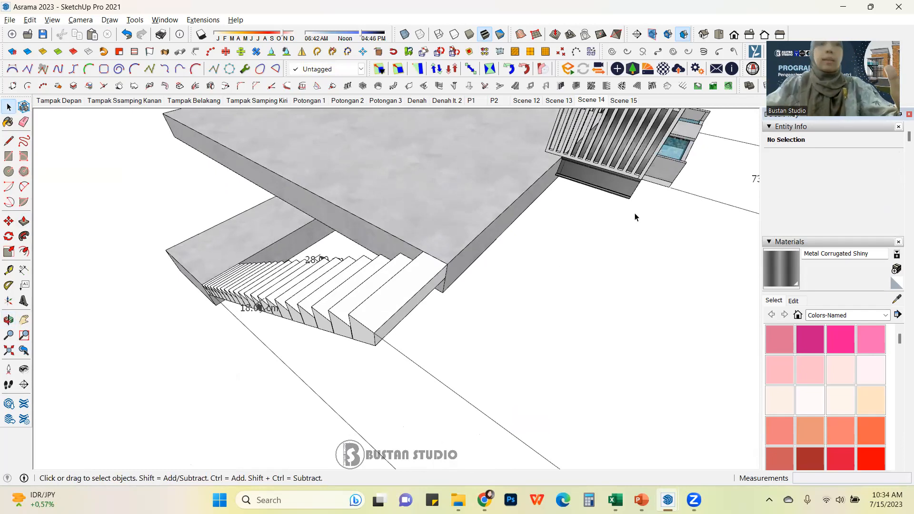
{"action": "key", "text": "q"}
{"action": "scroll", "coordinate": [655, 186], "scroll_direction": "up", "scroll_amount": 3}
{"action": "scroll", "coordinate": [640, 188], "scroll_direction": "down", "scroll_amount": 3}
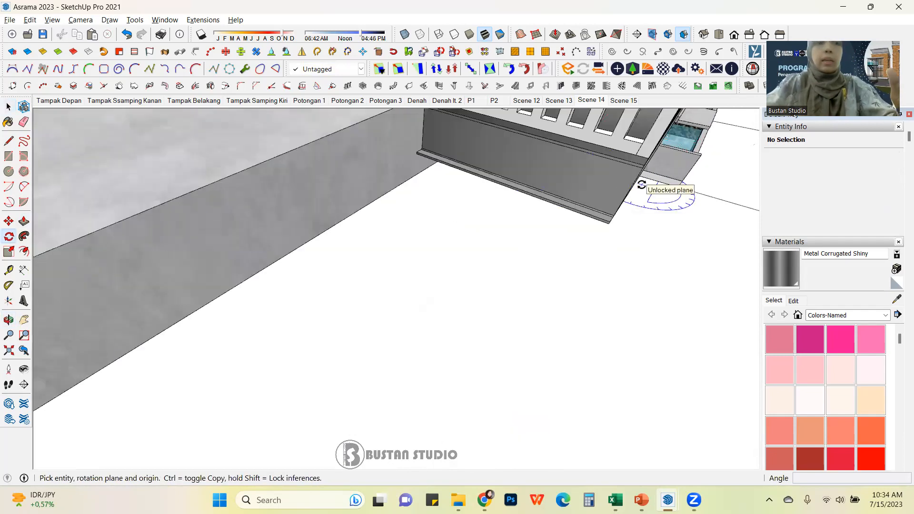
Step: Draw a rectangle about 387.5 by 100 cm from the upper landing's corner and push/pull it into a block
{"action": "key", "text": "r"}
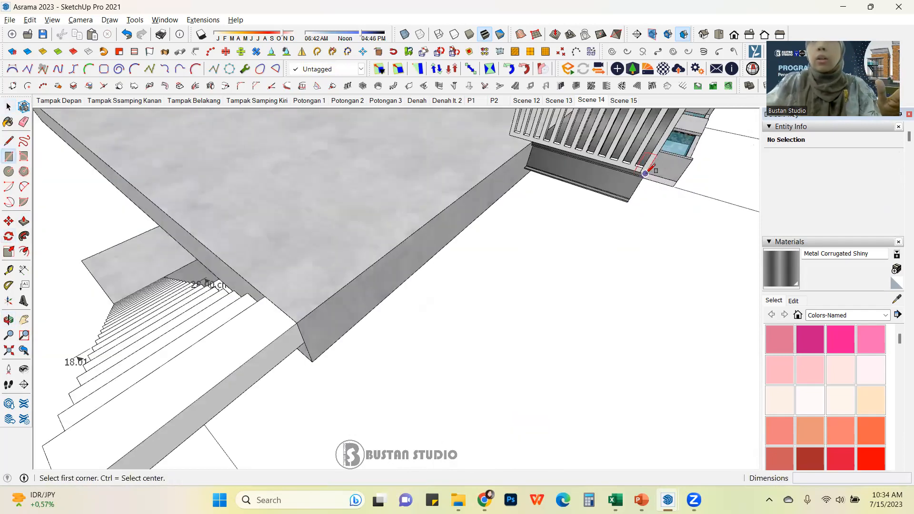
{"action": "scroll", "coordinate": [654, 171], "scroll_direction": "up", "scroll_amount": 2}
{"action": "scroll", "coordinate": [655, 171], "scroll_direction": "down", "scroll_amount": 3}
{"action": "mouse_move", "coordinate": [656, 177]}
{"action": "middle_mouse_down"}
{"action": "mouse_move", "coordinate": [602, 176]}
{"action": "mouse_move", "coordinate": [652, 174]}
{"action": "middle_mouse_up"}
{"action": "left_click", "coordinate": [650, 176]}
{"action": "scroll", "coordinate": [650, 177], "scroll_direction": "down", "scroll_amount": 4}
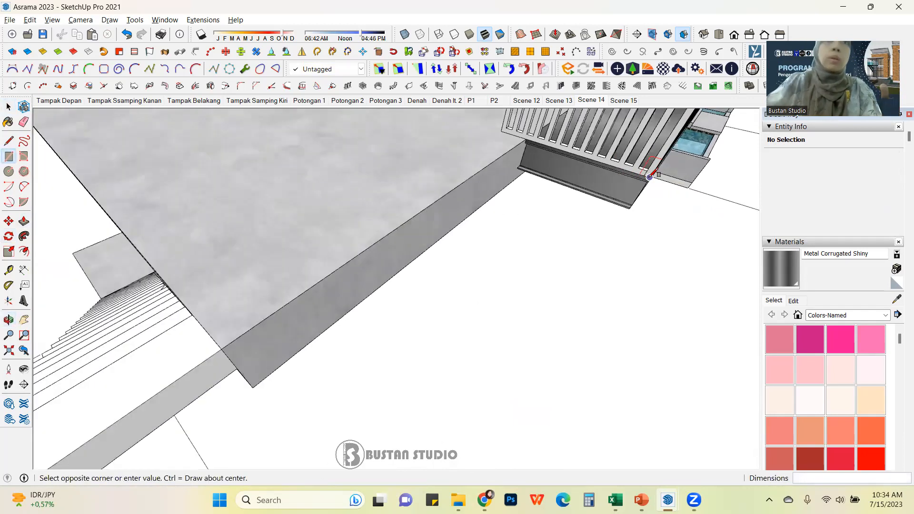
{"action": "left_click", "coordinate": [238, 394]}
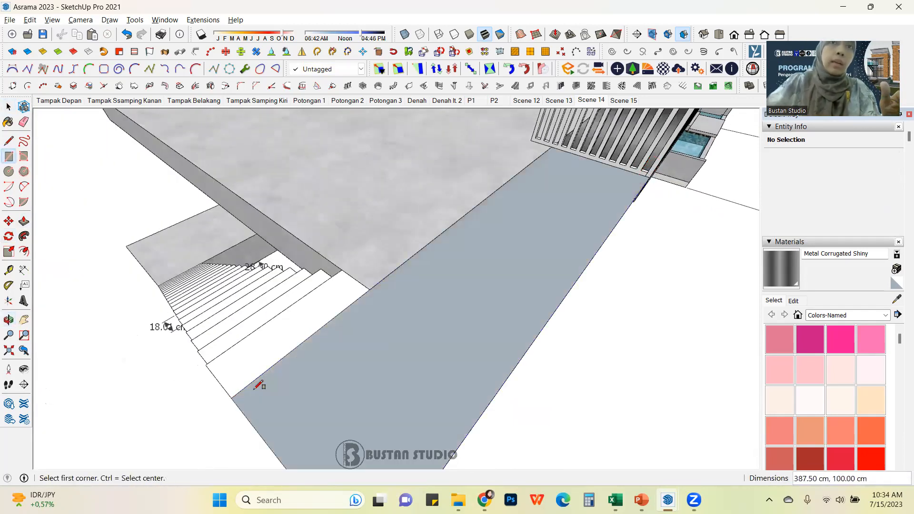
{"action": "scroll", "coordinate": [373, 280], "scroll_direction": "down", "scroll_amount": 2}
{"action": "middle_click_drag", "start_coordinate": [373, 279], "coordinate": [485, 165]}
{"action": "key", "text": "p"}
{"action": "left_click", "coordinate": [432, 247]}
{"action": "left_click", "coordinate": [394, 251]}
{"action": "left_click", "coordinate": [8, 106]}
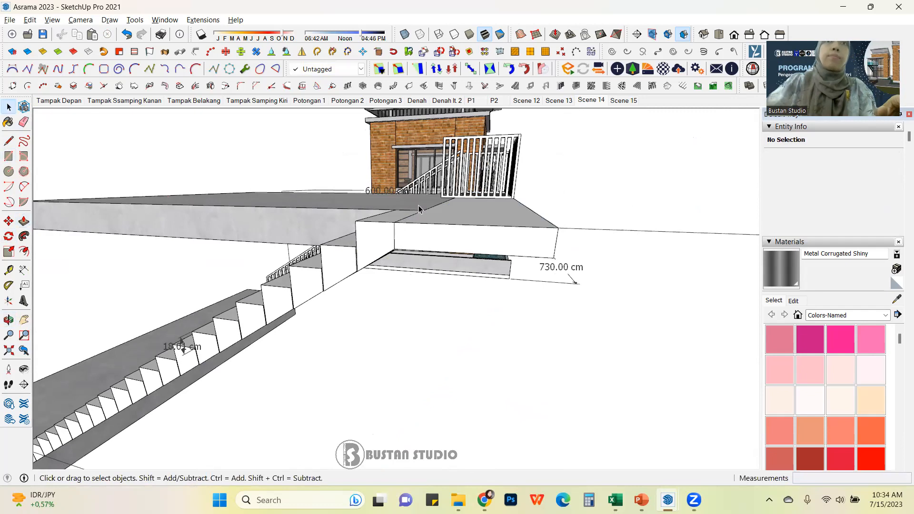
Step: Select the new block and orbit around the stair and landings to review them
{"action": "left_click", "coordinate": [448, 211]}
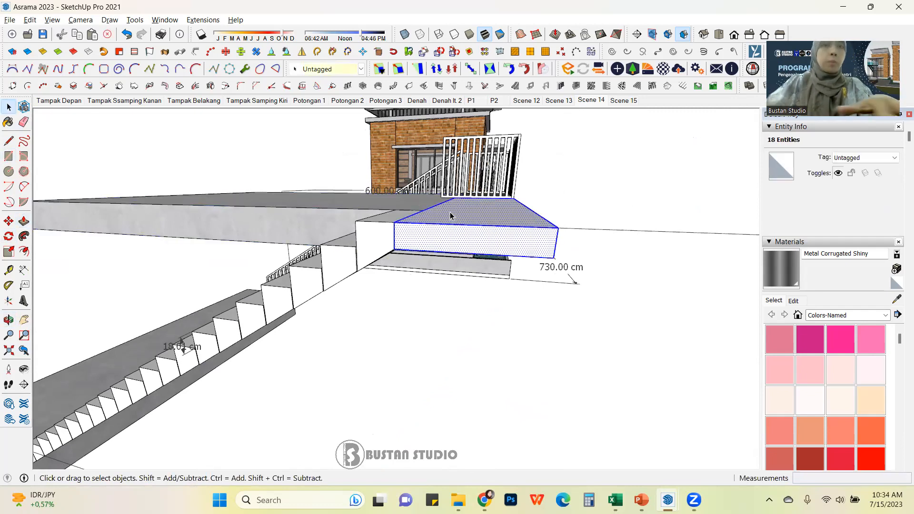
{"action": "middle_click_drag", "start_coordinate": [618, 212], "coordinate": [368, 267]}
{"action": "scroll", "coordinate": [357, 317], "scroll_direction": "down", "scroll_amount": 4}
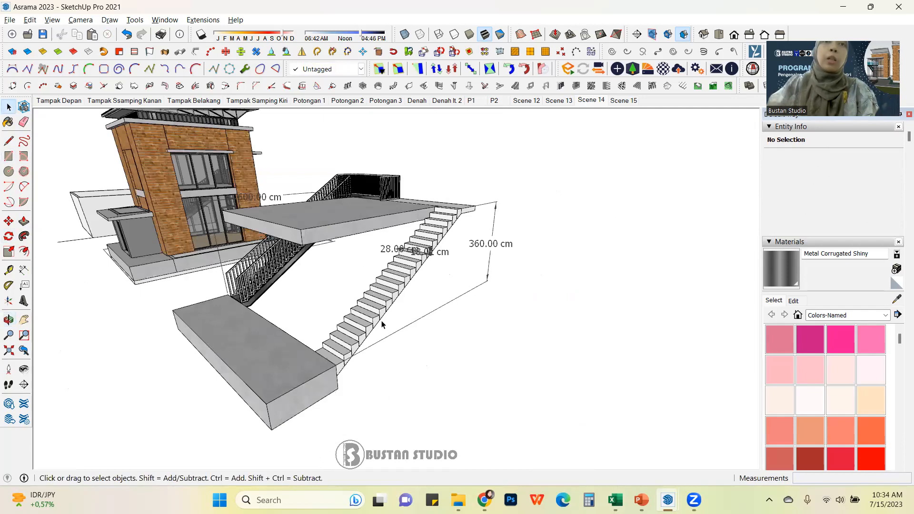
{"action": "scroll", "coordinate": [341, 338], "scroll_direction": "up", "scroll_amount": 2}
{"action": "middle_click_drag", "start_coordinate": [337, 343], "coordinate": [308, 350]}
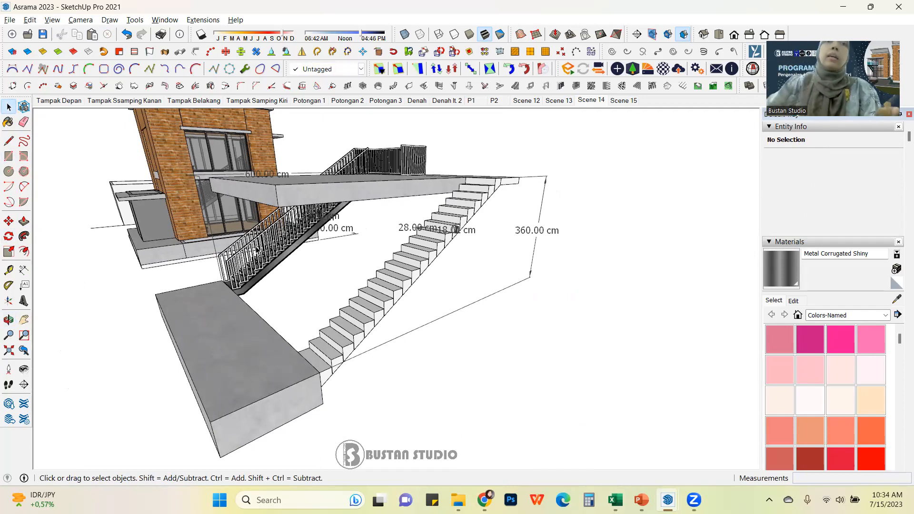
{"action": "scroll", "coordinate": [368, 283], "scroll_direction": "up", "scroll_amount": 3}
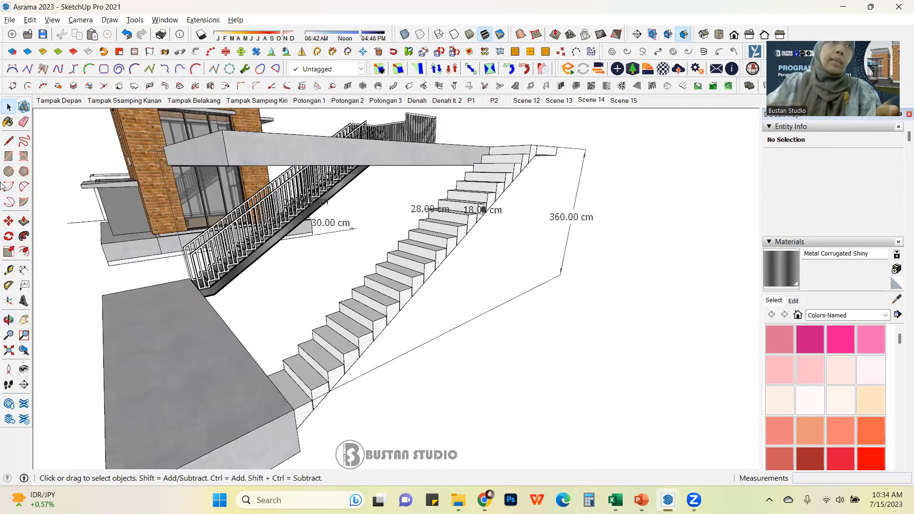
{"action": "middle_click_drag", "start_coordinate": [303, 379], "coordinate": [287, 356]}
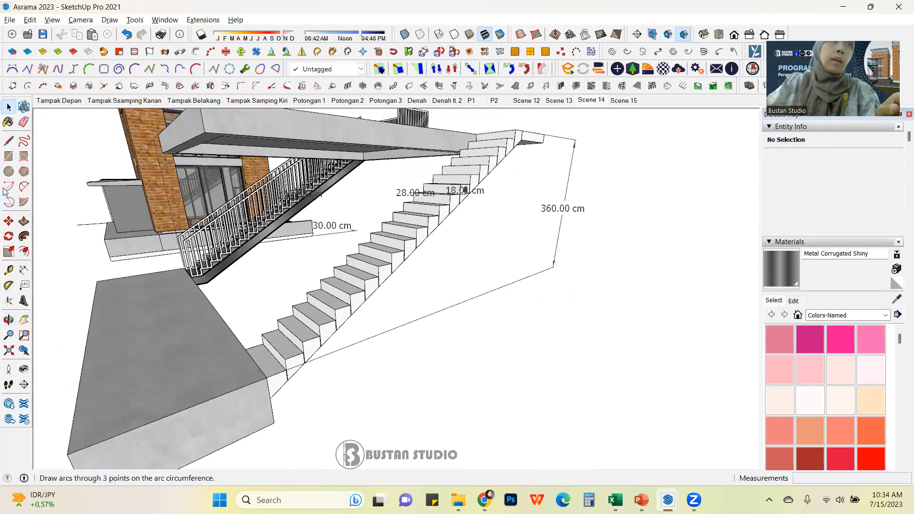
Step: Draw a handrail path line along the step nosings from the bottom step up to the top and onto the landing
{"action": "left_click", "coordinate": [8, 141]}
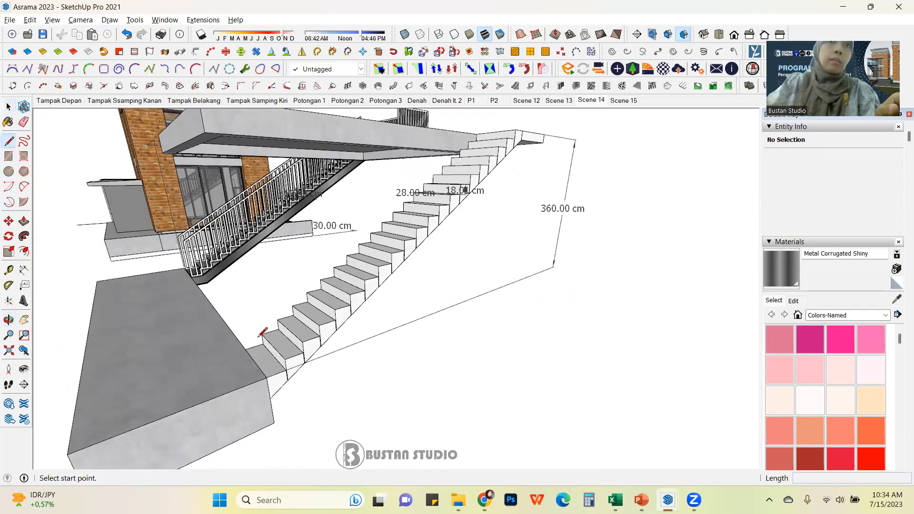
{"action": "left_click", "coordinate": [285, 358]}
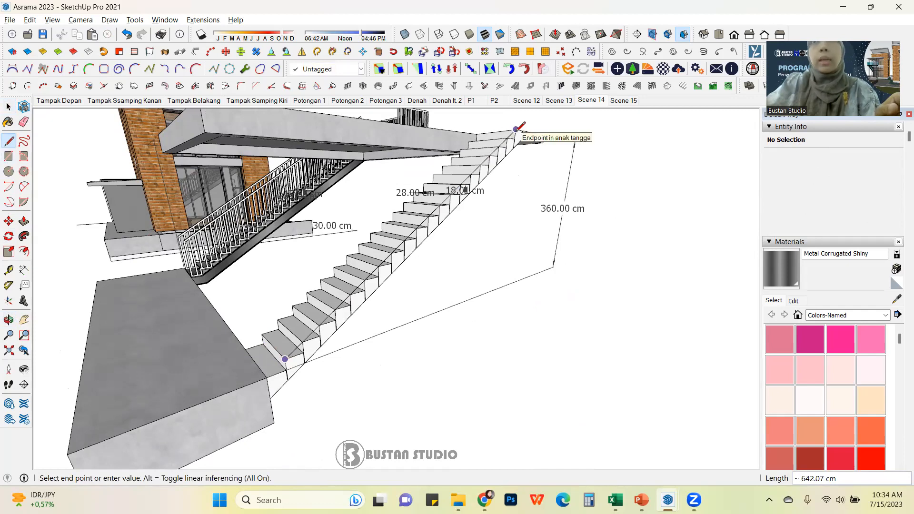
{"action": "scroll", "coordinate": [516, 128], "scroll_direction": "up", "scroll_amount": 2}
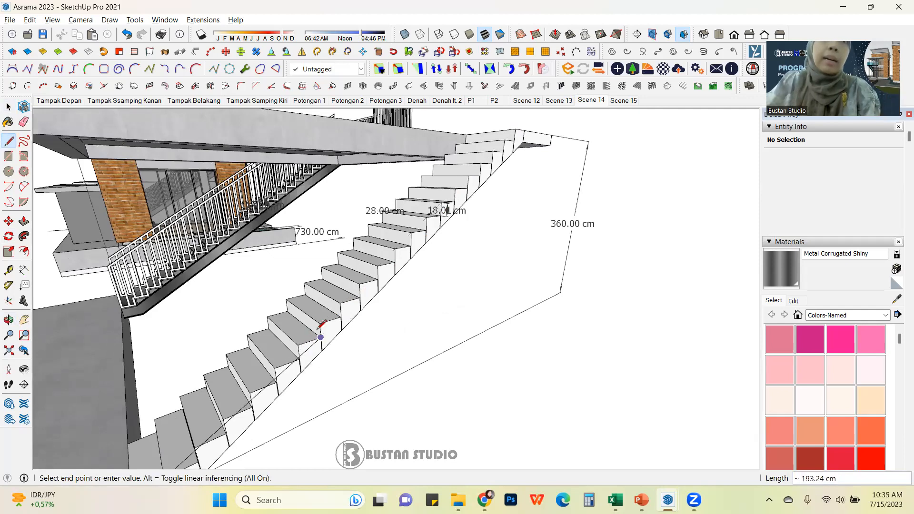
{"action": "left_click", "coordinate": [516, 128]}
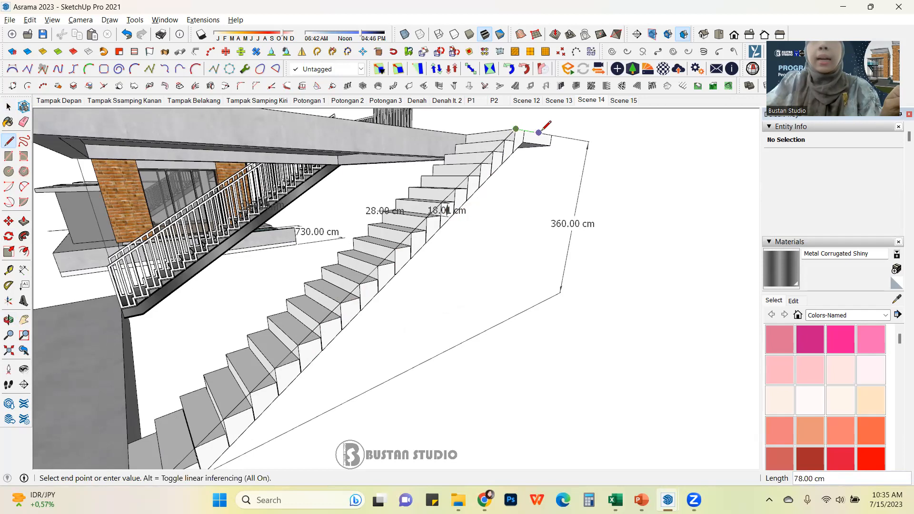
{"action": "key", "text": "space"}
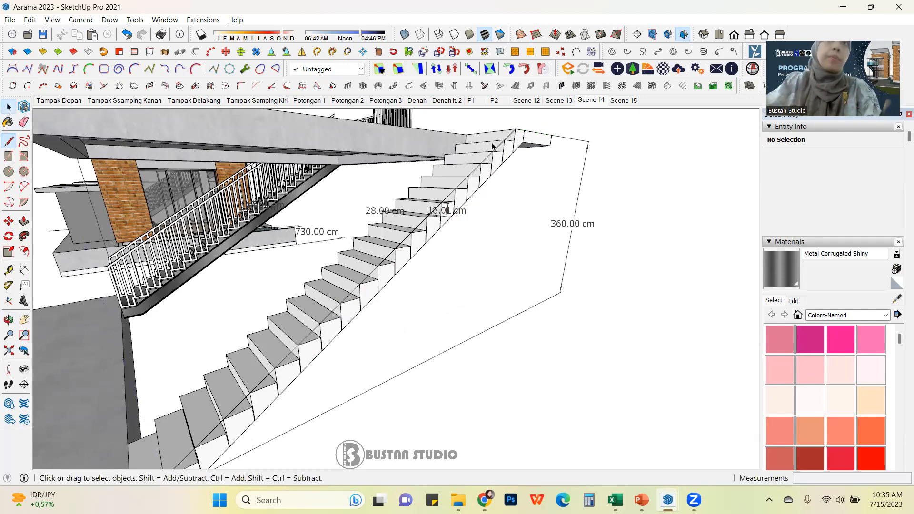
Step: Group the handrail path lines and move the group 90 cm straight up
{"action": "triple_click", "coordinate": [511, 137]}
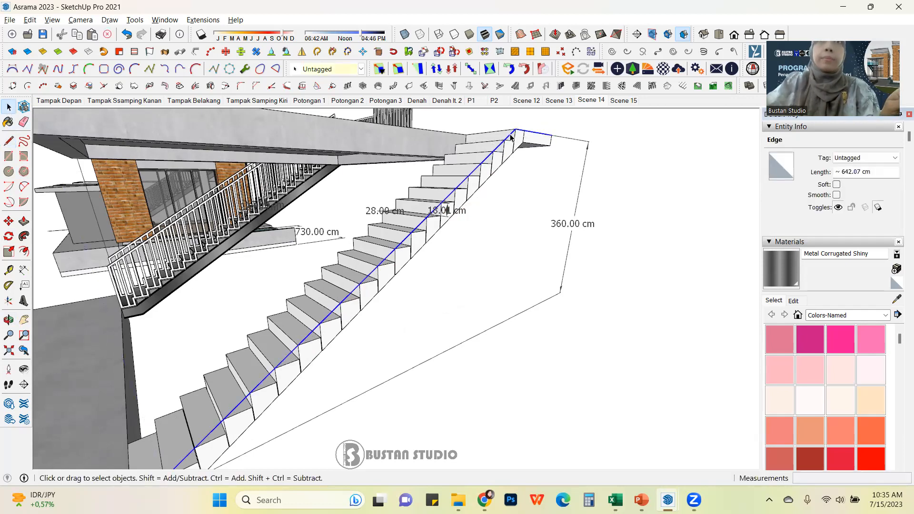
{"action": "key", "text": "ctrl+g"}
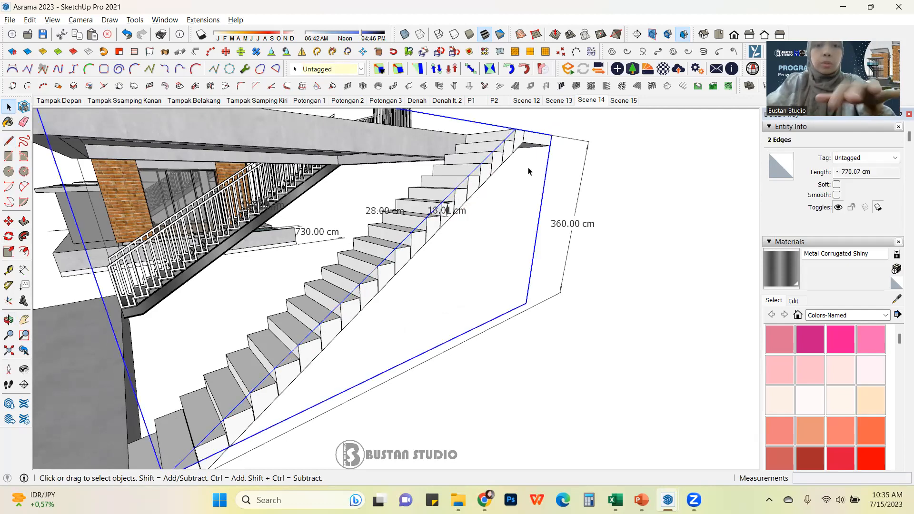
{"action": "key", "text": "m"}
{"action": "left_click", "coordinate": [553, 135]}
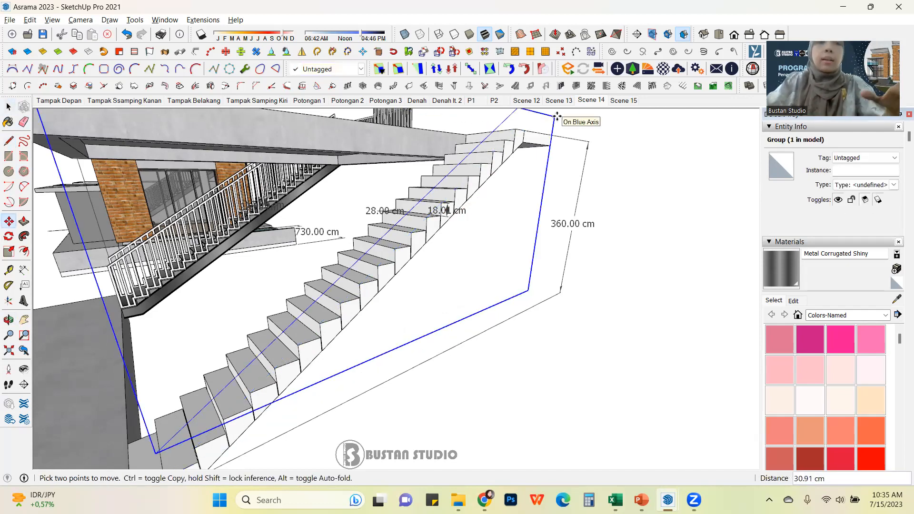
{"action": "key", "text": "Return"}
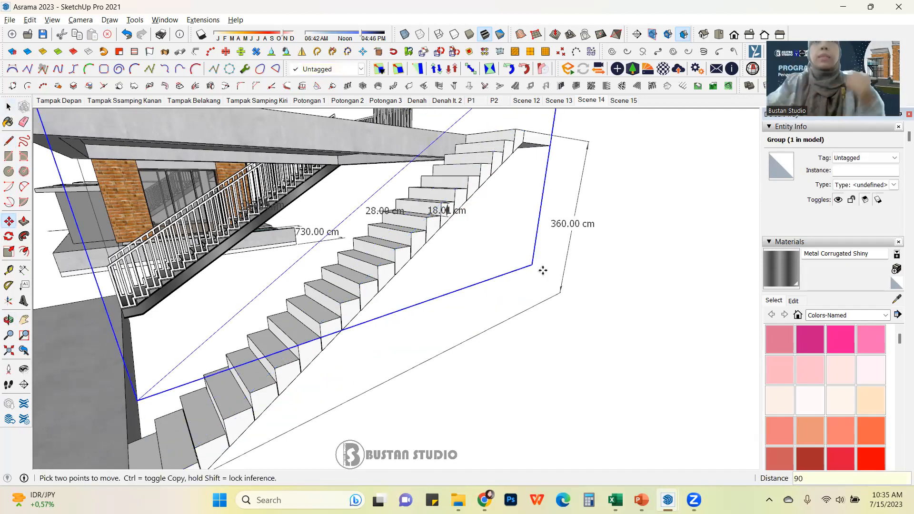
Step: Open the handrail path group, select its lines and offset them 4 cm
{"action": "scroll", "coordinate": [535, 276], "scroll_direction": "down", "scroll_amount": 5}
{"action": "middle_click_drag", "start_coordinate": [494, 273], "coordinate": [265, 287]}
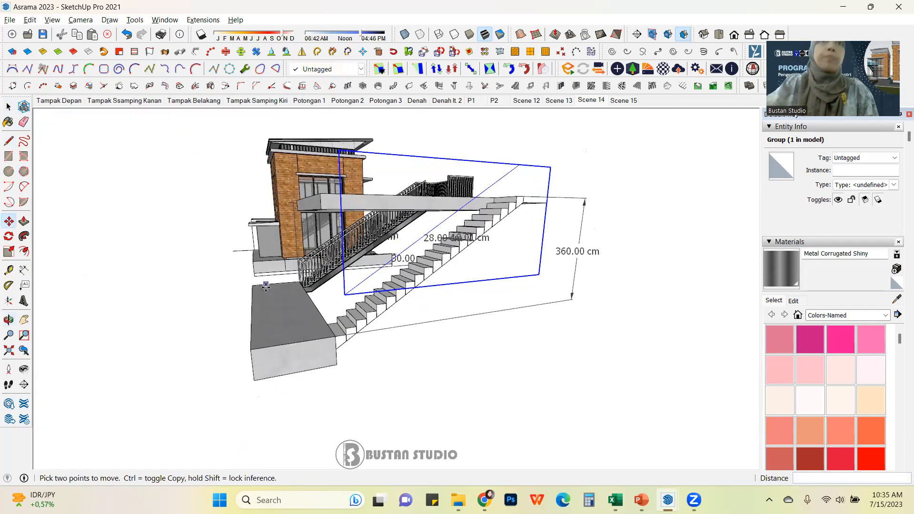
{"action": "left_click", "coordinate": [9, 107]}
{"action": "left_click", "coordinate": [251, 260]}
{"action": "middle_click_drag", "start_coordinate": [457, 260], "coordinate": [443, 307]}
{"action": "scroll", "coordinate": [515, 194], "scroll_direction": "up", "scroll_amount": 5}
{"action": "scroll", "coordinate": [544, 197], "scroll_direction": "down", "scroll_amount": 3}
{"action": "scroll", "coordinate": [558, 198], "scroll_direction": "up", "scroll_amount": 1}
{"action": "left_click", "coordinate": [558, 198]}
{"action": "scroll", "coordinate": [544, 207], "scroll_direction": "up", "scroll_amount": 2}
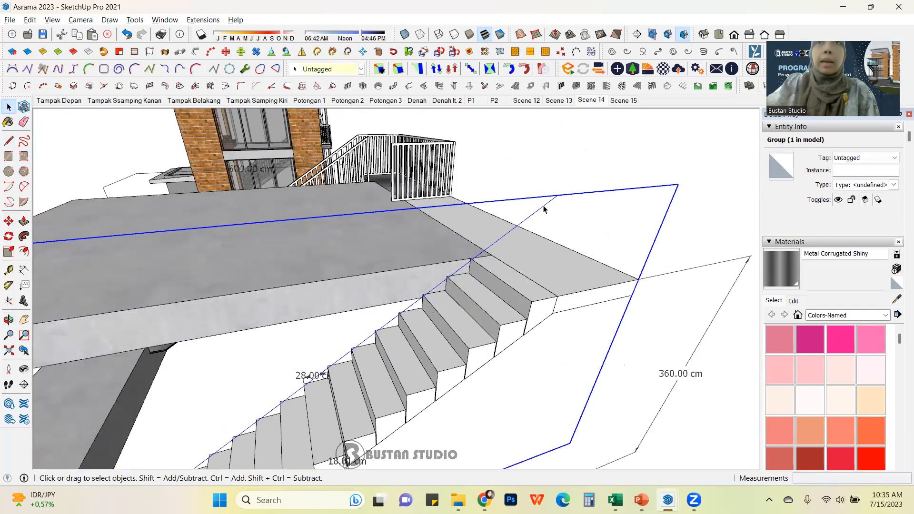
{"action": "double_click", "coordinate": [545, 209]}
{"action": "left_click", "coordinate": [543, 208]}
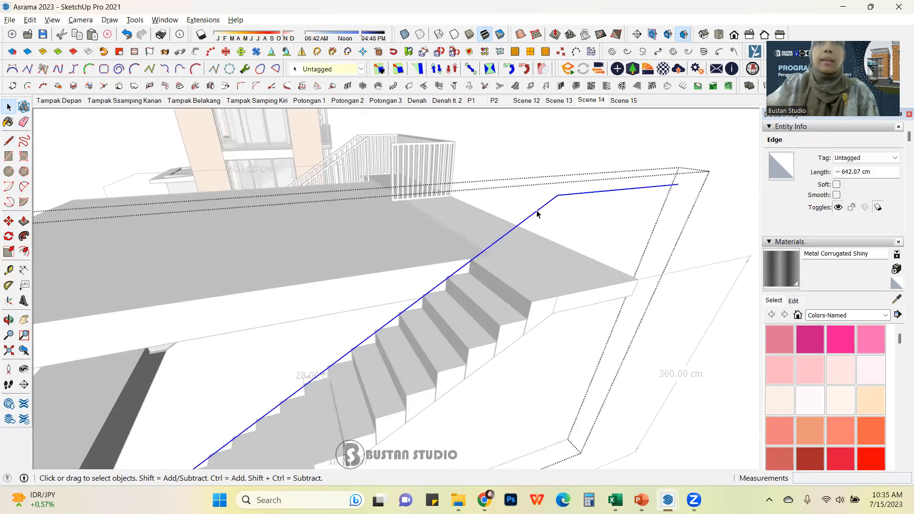
{"action": "left_click", "coordinate": [24, 251]}
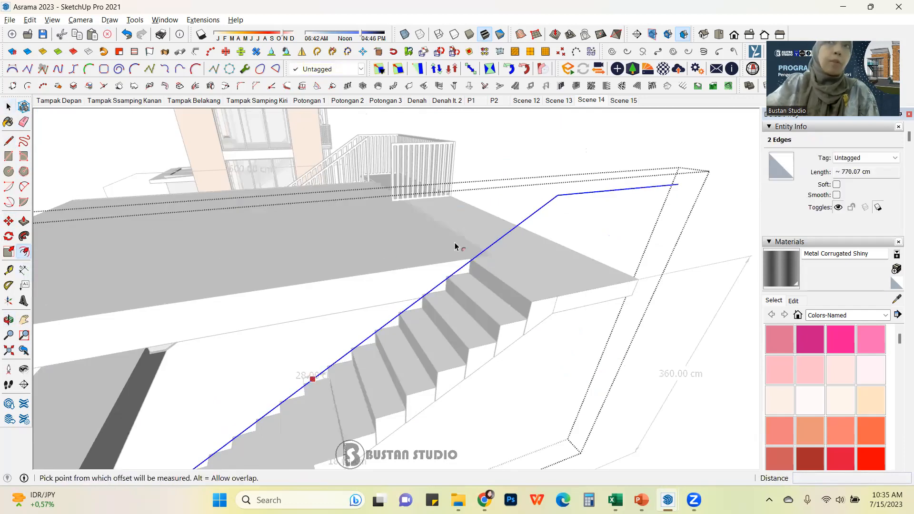
{"action": "left_click", "coordinate": [582, 204]}
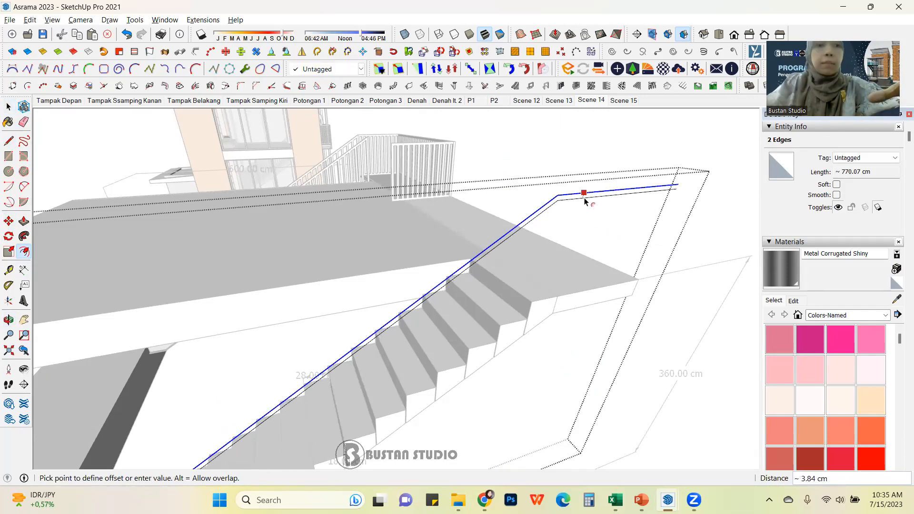
{"action": "type", "text": "4"}
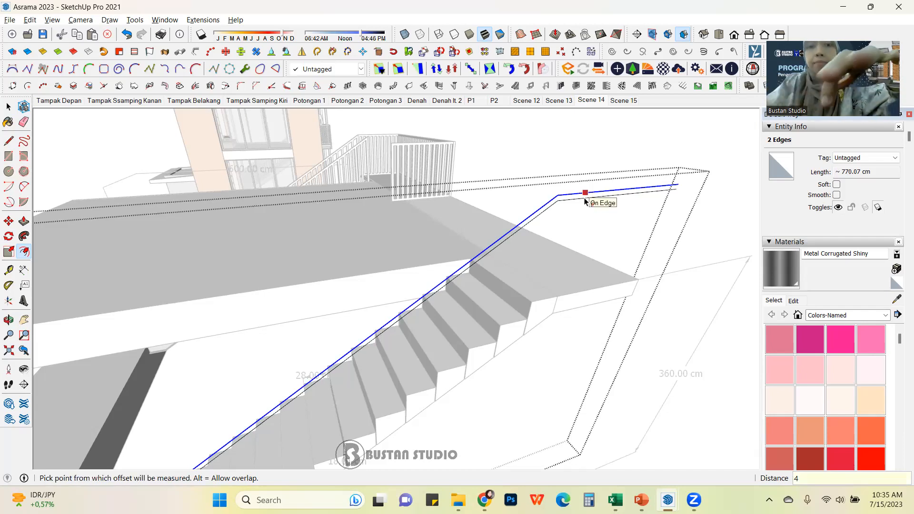
Step: Close both ends of the offset handrail strip with short lines to form a face
{"action": "key", "text": "l"}
{"action": "scroll", "coordinate": [672, 183], "scroll_direction": "up", "scroll_amount": 3}
{"action": "left_click", "coordinate": [686, 182]}
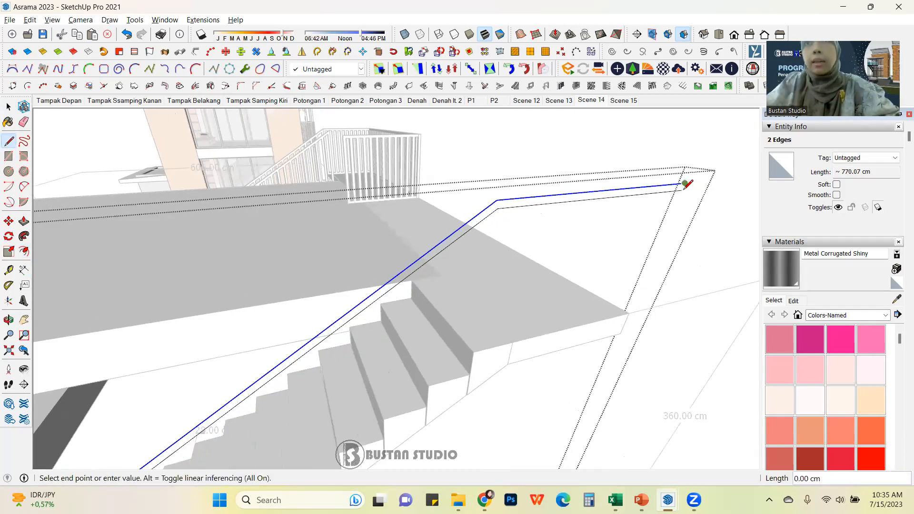
{"action": "scroll", "coordinate": [683, 180], "scroll_direction": "down", "scroll_amount": 3}
{"action": "scroll", "coordinate": [681, 178], "scroll_direction": "down", "scroll_amount": 2}
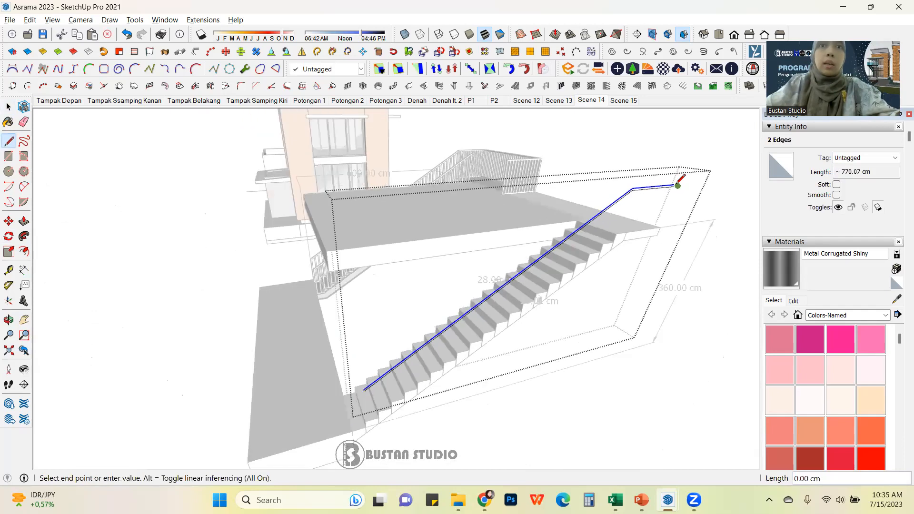
{"action": "left_click", "coordinate": [431, 377]}
{"action": "scroll", "coordinate": [435, 337], "scroll_direction": "up", "scroll_amount": 5}
{"action": "scroll", "coordinate": [444, 306], "scroll_direction": "up", "scroll_amount": 4}
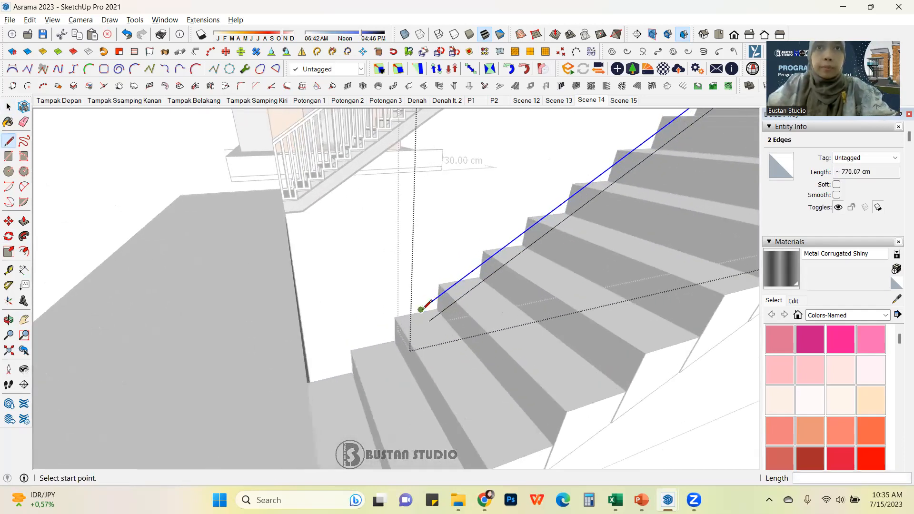
{"action": "left_click", "coordinate": [430, 303]}
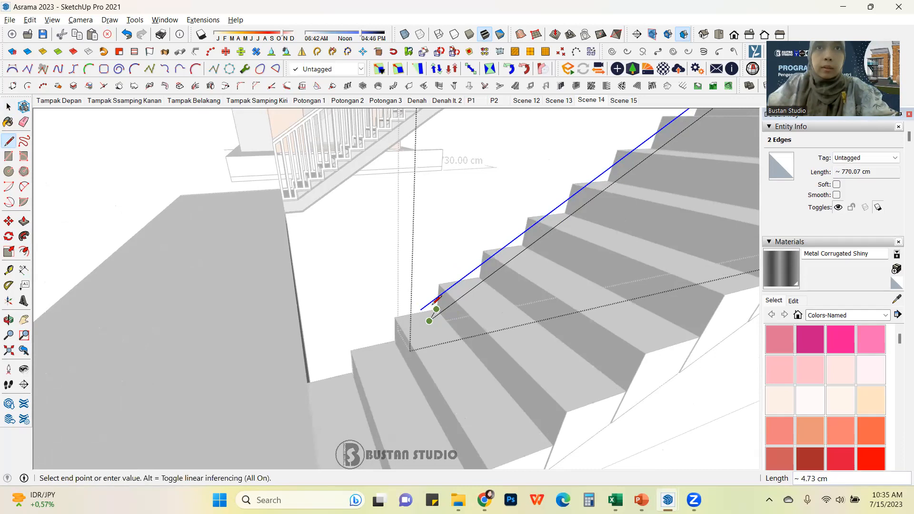
{"action": "key", "text": "Escape"}
{"action": "left_click", "coordinate": [421, 310]}
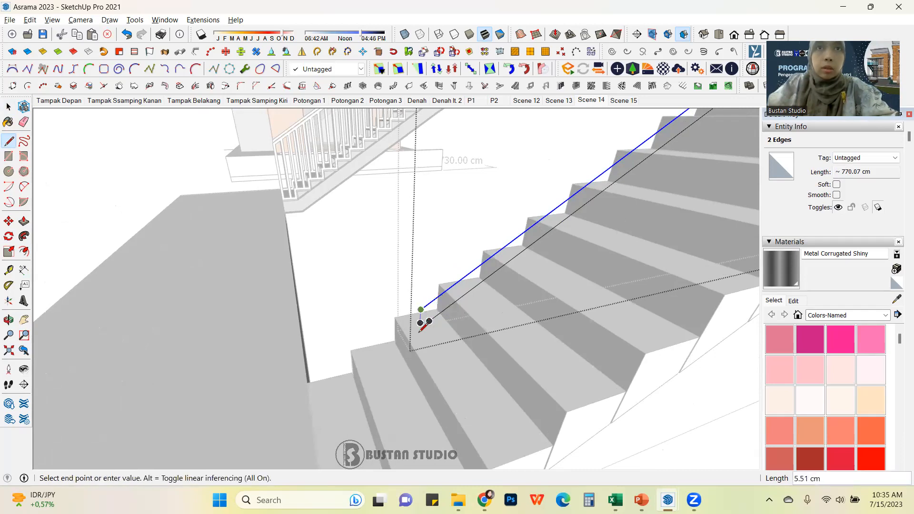
{"action": "left_click", "coordinate": [419, 340]}
{"action": "key", "text": "Escape"}
{"action": "left_click", "coordinate": [430, 321]}
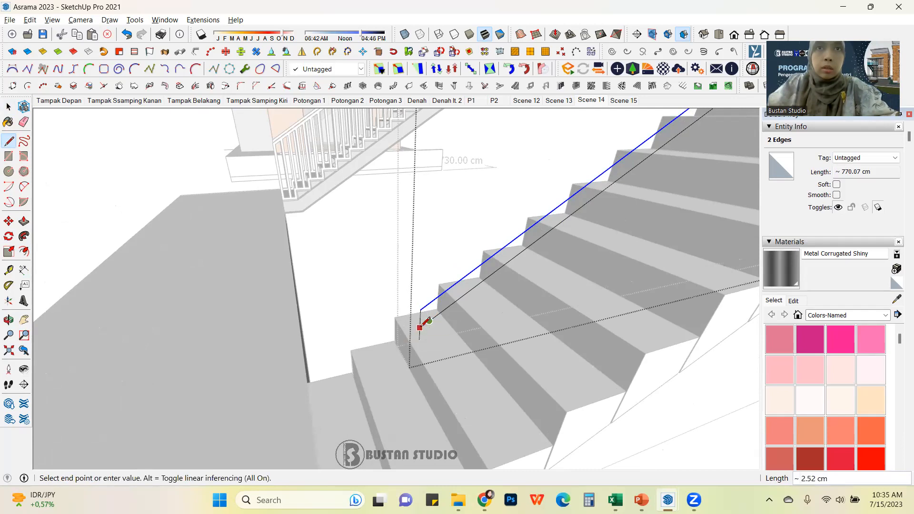
{"action": "left_click", "coordinate": [420, 328]}
{"action": "key", "text": "e"}
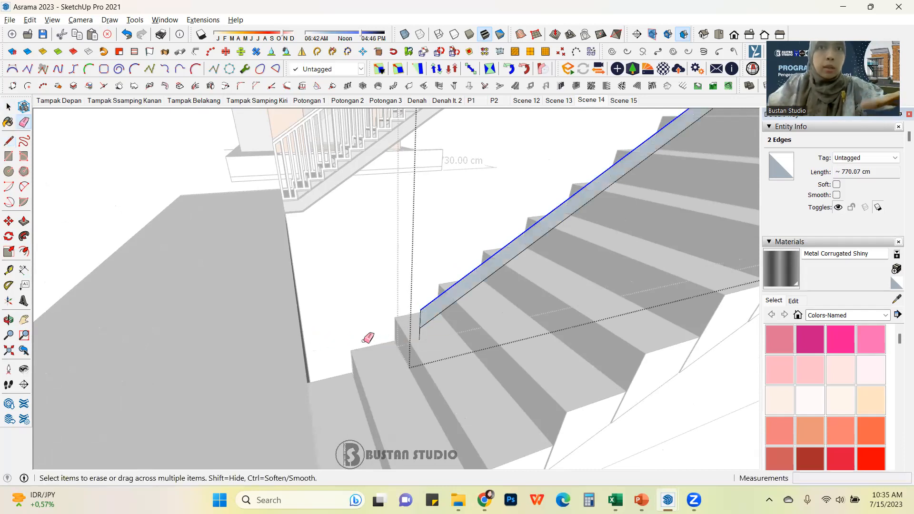
Step: Push/pull the handrail strip face 5 cm to give the handrail thickness
{"action": "left_click", "coordinate": [419, 335]}
{"action": "key", "text": "p"}
{"action": "left_click", "coordinate": [452, 305]}
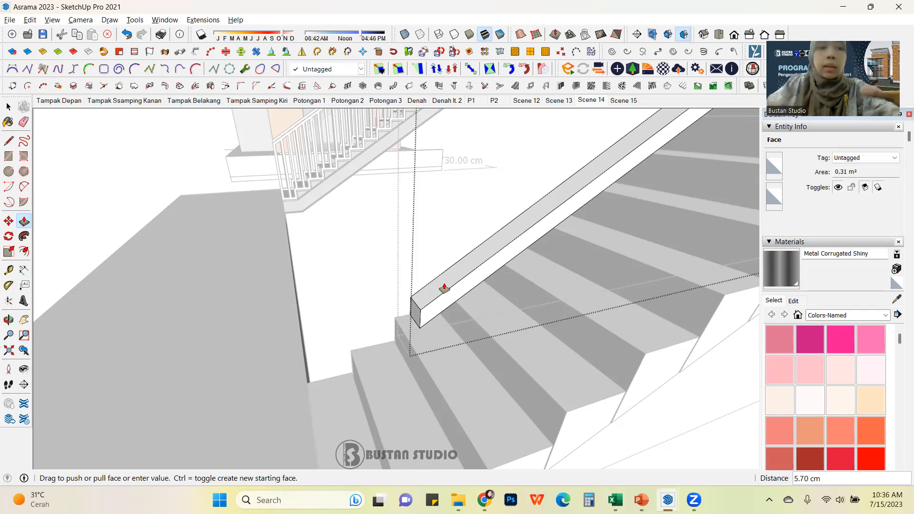
{"action": "key", "text": "Return"}
{"action": "left_click", "coordinate": [8, 107]}
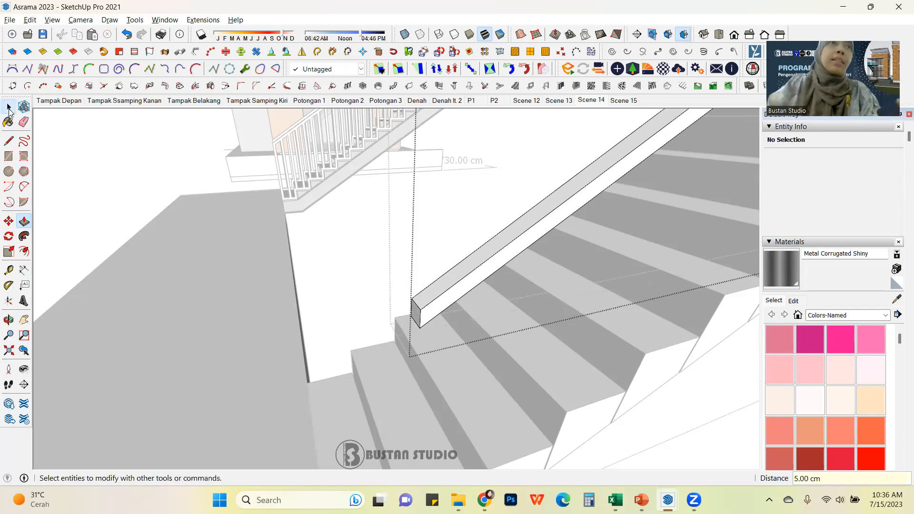
Step: Draw a 4 cm by 4 cm square on the bottom tread beneath the handrail for a baluster post
{"action": "left_click", "coordinate": [141, 304]}
{"action": "scroll", "coordinate": [219, 333], "scroll_direction": "down", "scroll_amount": 5}
{"action": "middle_click_drag", "start_coordinate": [219, 334], "coordinate": [316, 285]}
{"action": "scroll", "coordinate": [303, 371], "scroll_direction": "up", "scroll_amount": 3}
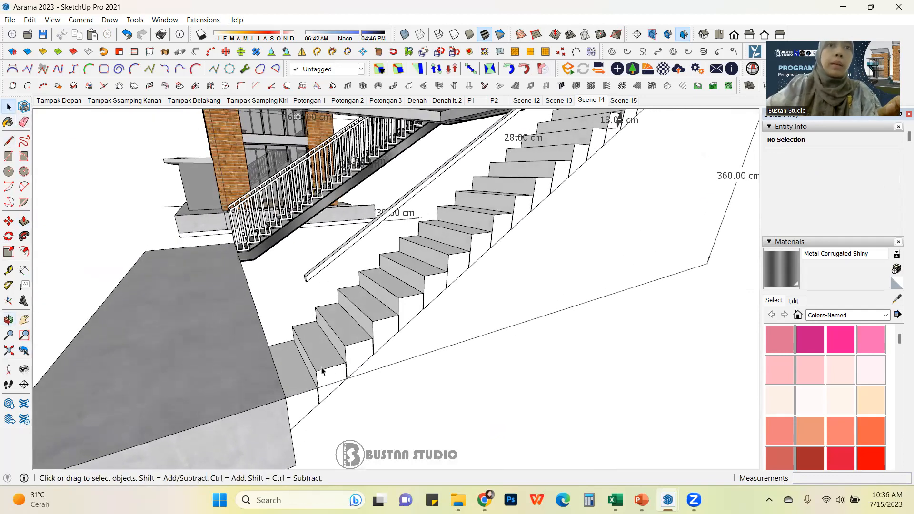
{"action": "left_click", "coordinate": [8, 156]}
{"action": "scroll", "coordinate": [319, 354], "scroll_direction": "up", "scroll_amount": 2}
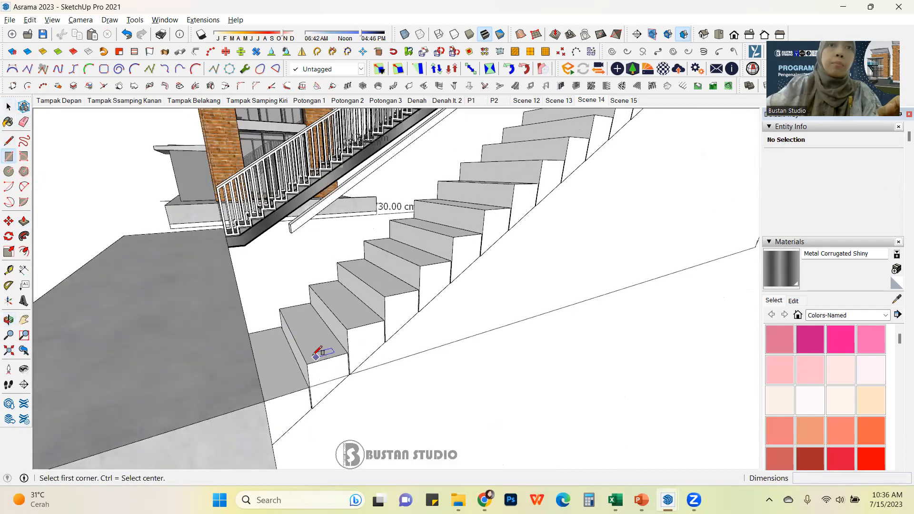
{"action": "scroll", "coordinate": [314, 357], "scroll_direction": "up", "scroll_amount": 1}
{"action": "middle_click_drag", "start_coordinate": [312, 359], "coordinate": [337, 342]}
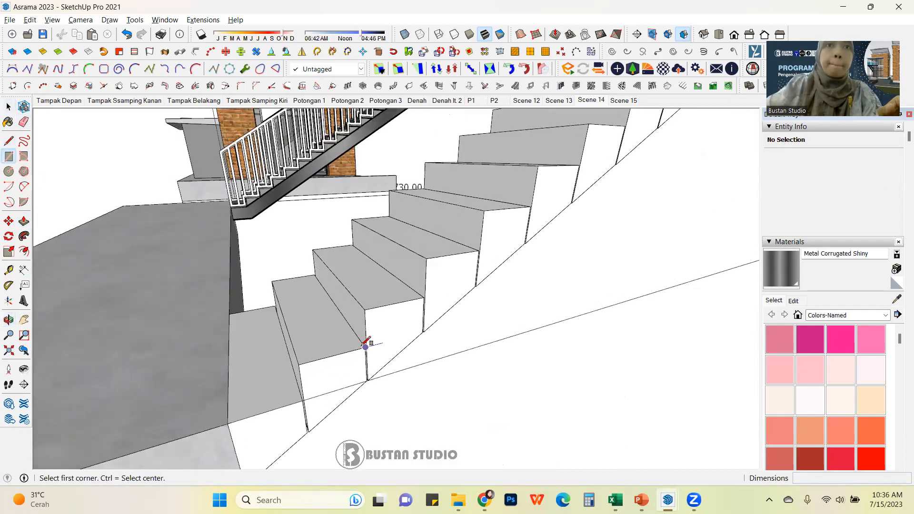
{"action": "left_click", "coordinate": [366, 346]}
{"action": "scroll", "coordinate": [344, 337], "scroll_direction": "up", "scroll_amount": 2}
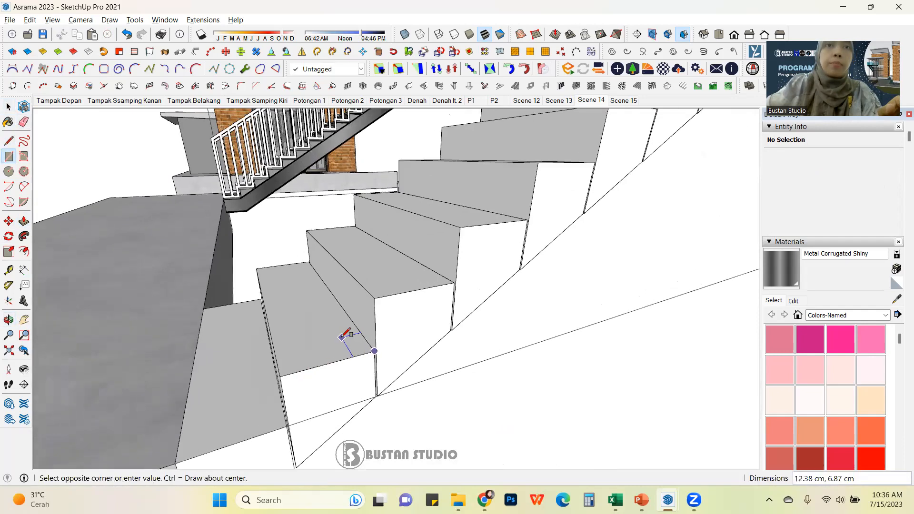
{"action": "middle_click_drag", "start_coordinate": [342, 337], "coordinate": [351, 362]}
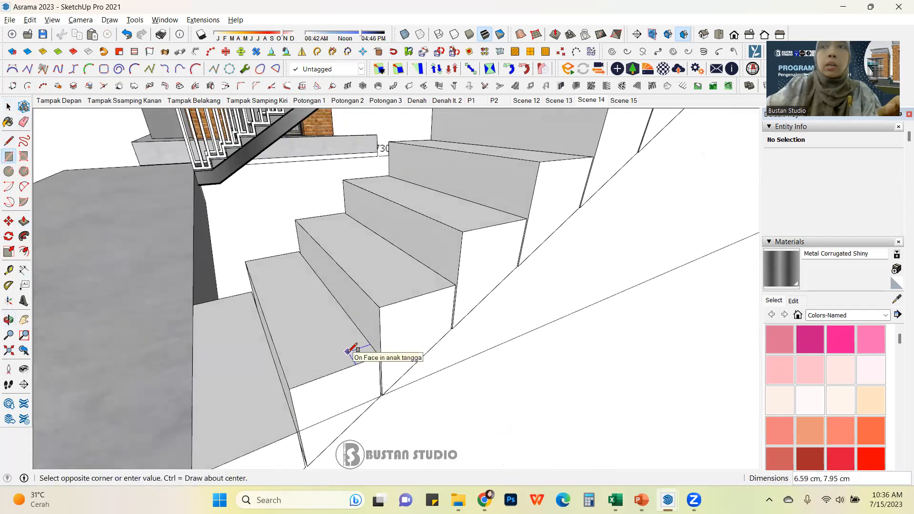
{"action": "type", "text": "4,4"}
{"action": "key", "text": "Return"}
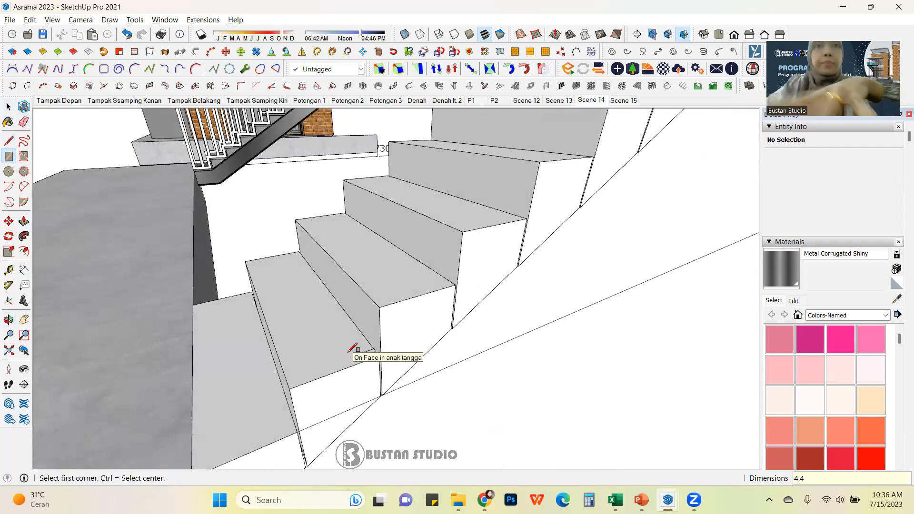
Step: Push/pull the square upward until the post reaches the handrail
{"action": "key", "text": "p"}
{"action": "left_click", "coordinate": [372, 361]}
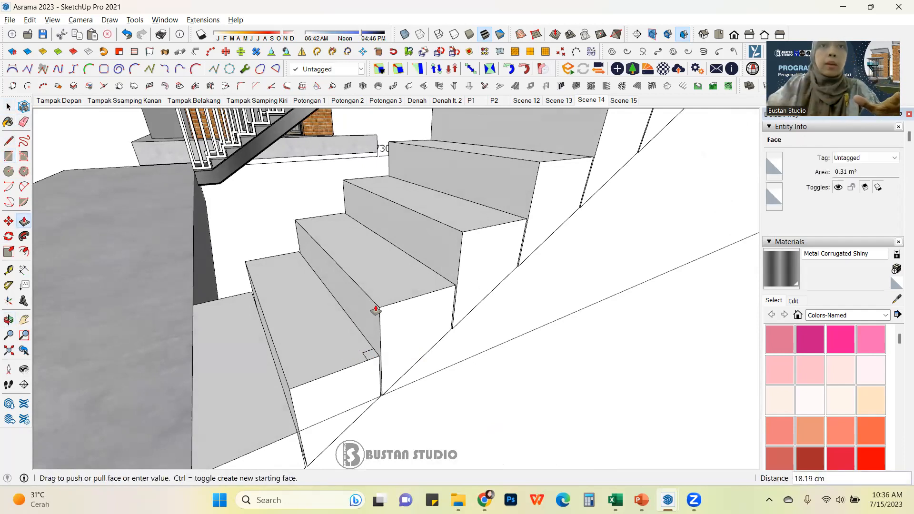
{"action": "scroll", "coordinate": [358, 267], "scroll_direction": "down", "scroll_amount": 3}
{"action": "scroll", "coordinate": [315, 237], "scroll_direction": "down", "scroll_amount": 3}
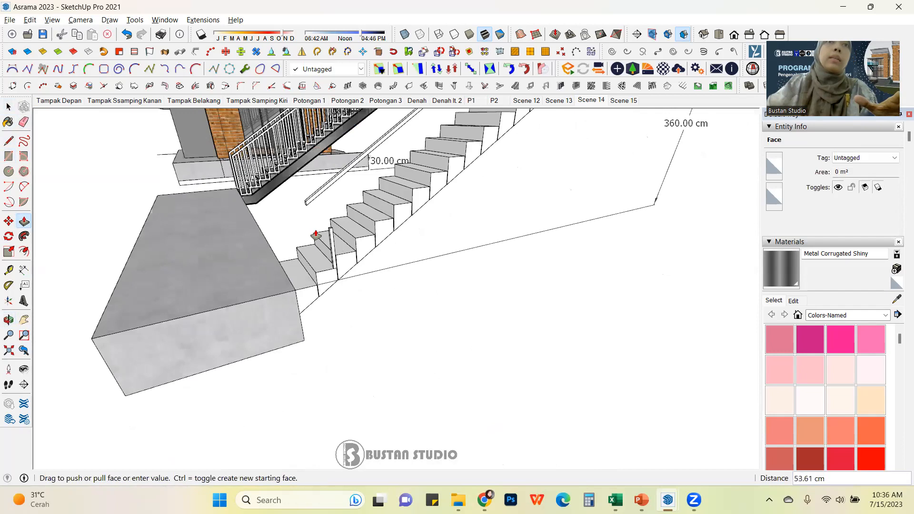
{"action": "middle_click_drag", "start_coordinate": [316, 237], "coordinate": [314, 271]}
{"action": "scroll", "coordinate": [311, 390], "scroll_direction": "up", "scroll_amount": 1}
{"action": "scroll", "coordinate": [305, 385], "scroll_direction": "up", "scroll_amount": 2}
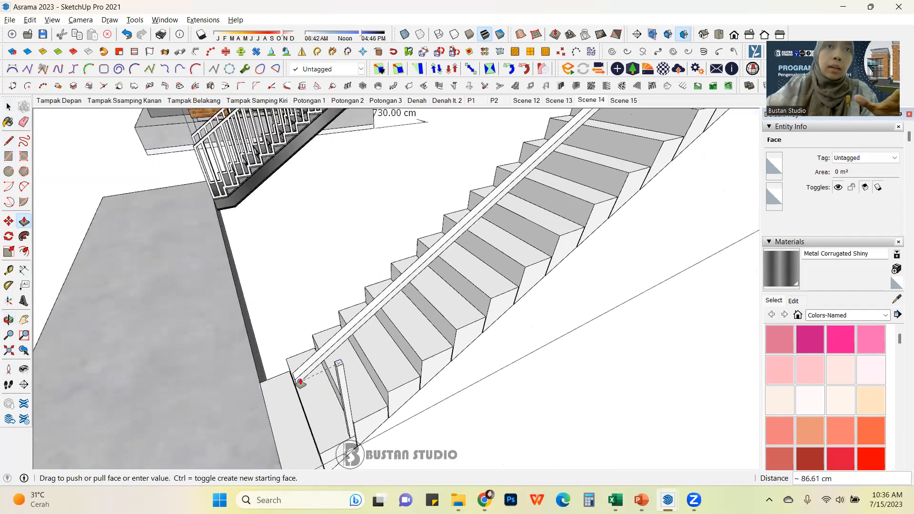
{"action": "middle_click_drag", "start_coordinate": [296, 369], "coordinate": [302, 298]}
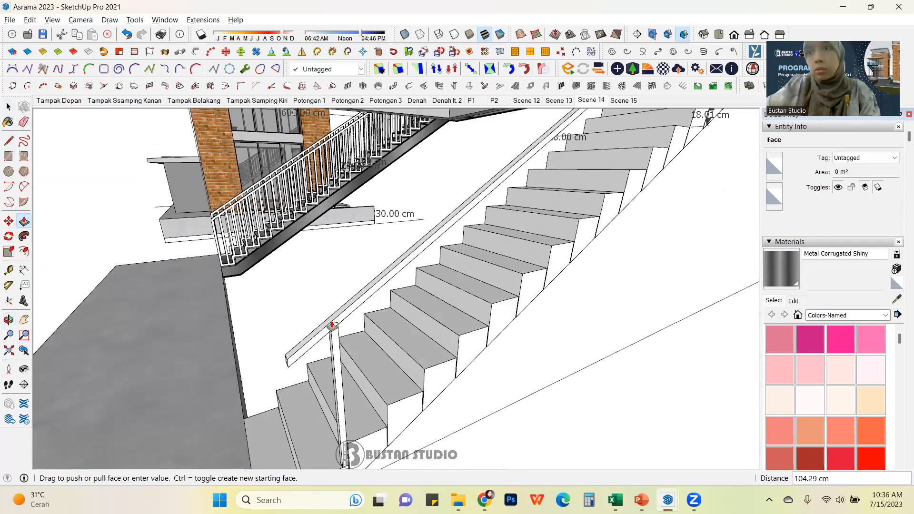
{"action": "scroll", "coordinate": [332, 326], "scroll_direction": "up", "scroll_amount": 5}
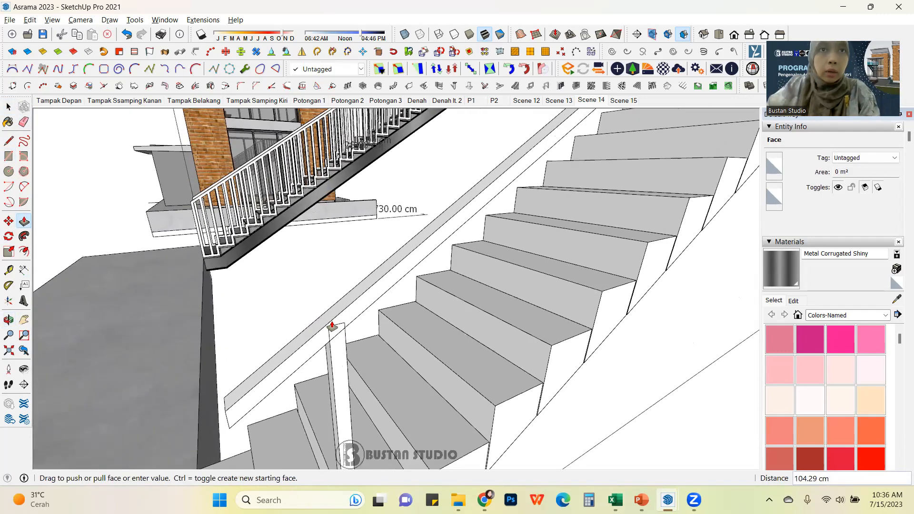
{"action": "left_click", "coordinate": [332, 326]}
{"action": "left_click", "coordinate": [8, 107]}
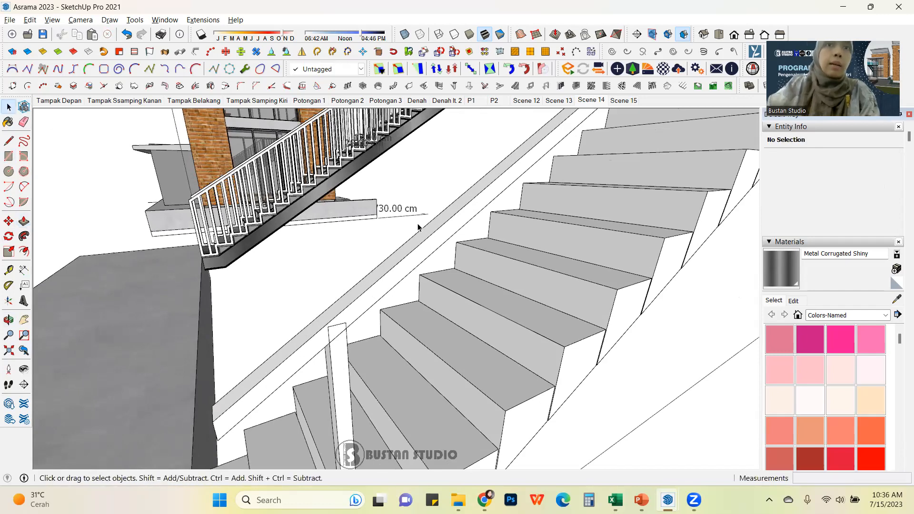
Step: Select the post and draw a line across its top where it meets the handrail
{"action": "scroll", "coordinate": [404, 250], "scroll_direction": "up", "scroll_amount": 3}
{"action": "scroll", "coordinate": [355, 313], "scroll_direction": "down", "scroll_amount": 3}
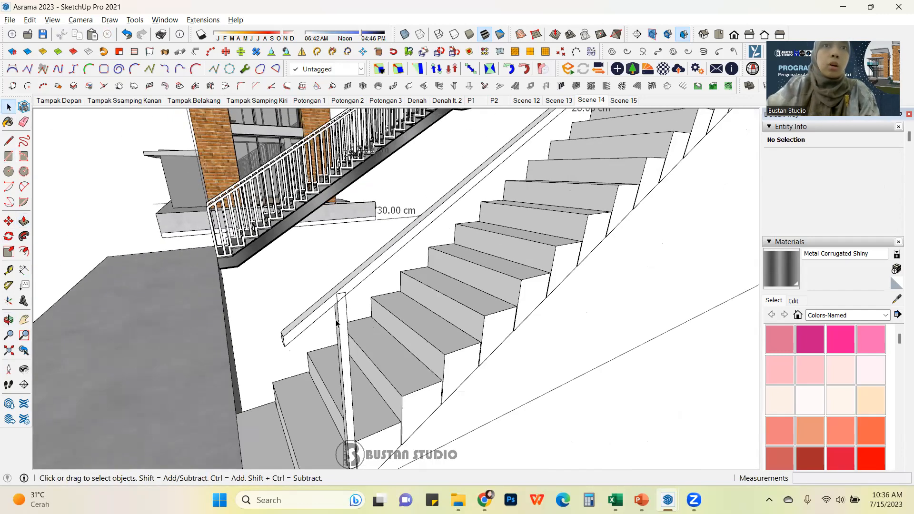
{"action": "scroll", "coordinate": [336, 325], "scroll_direction": "up", "scroll_amount": 2}
{"action": "left_click", "coordinate": [343, 308]}
{"action": "scroll", "coordinate": [342, 301], "scroll_direction": "up", "scroll_amount": 1}
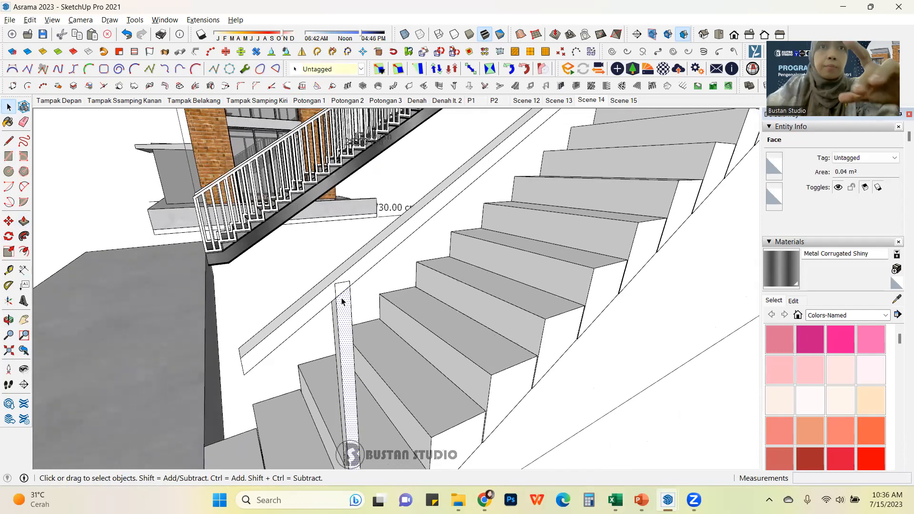
{"action": "scroll", "coordinate": [341, 296], "scroll_direction": "up", "scroll_amount": 1}
{"action": "triple_click", "coordinate": [346, 303]}
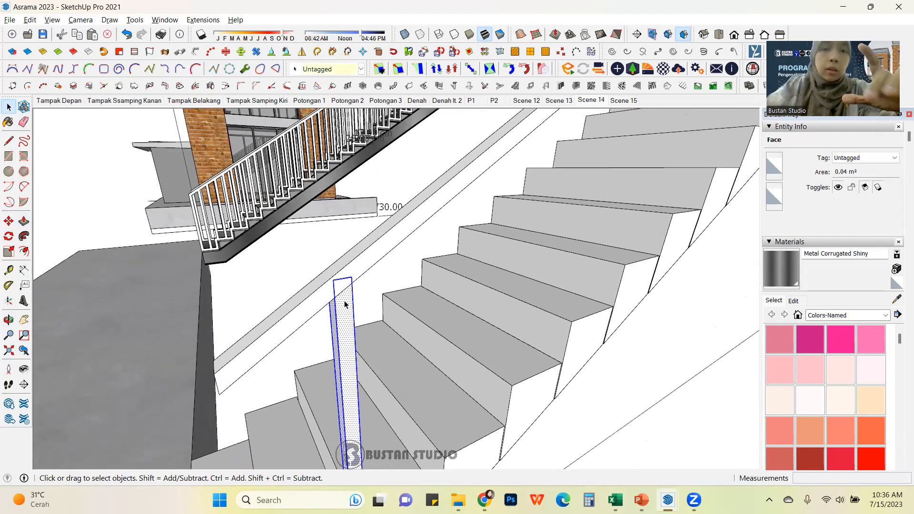
{"action": "key", "text": "l"}
{"action": "left_click", "coordinate": [335, 298]}
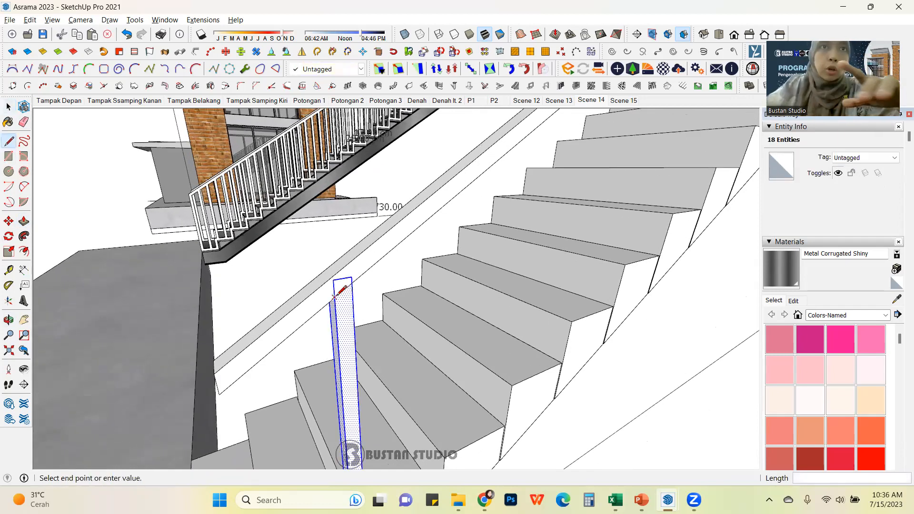
{"action": "scroll", "coordinate": [353, 276], "scroll_direction": "up", "scroll_amount": 1}
{"action": "left_click", "coordinate": [352, 277]}
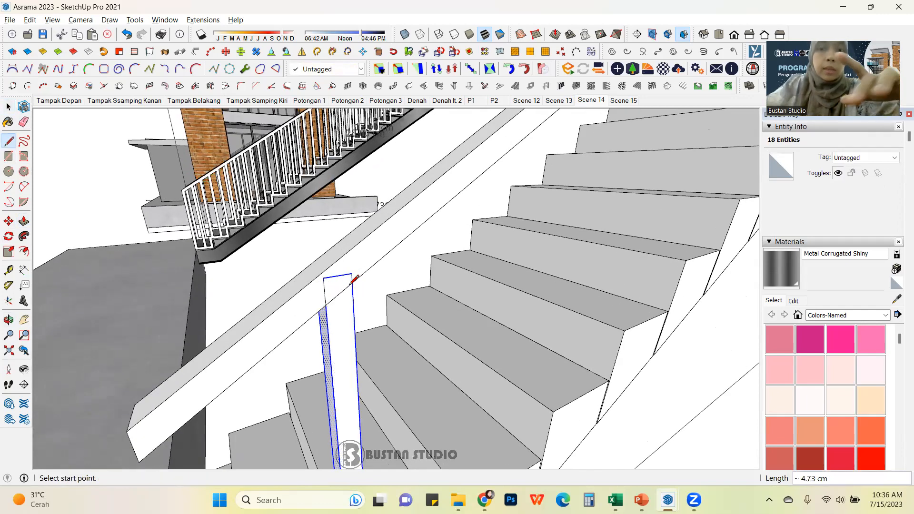
Step: Push the post's top face down 4 cm so it sits under the handrail
{"action": "key", "text": "p"}
{"action": "left_click", "coordinate": [339, 291]}
{"action": "middle_click_drag", "start_coordinate": [339, 292], "coordinate": [381, 355]}
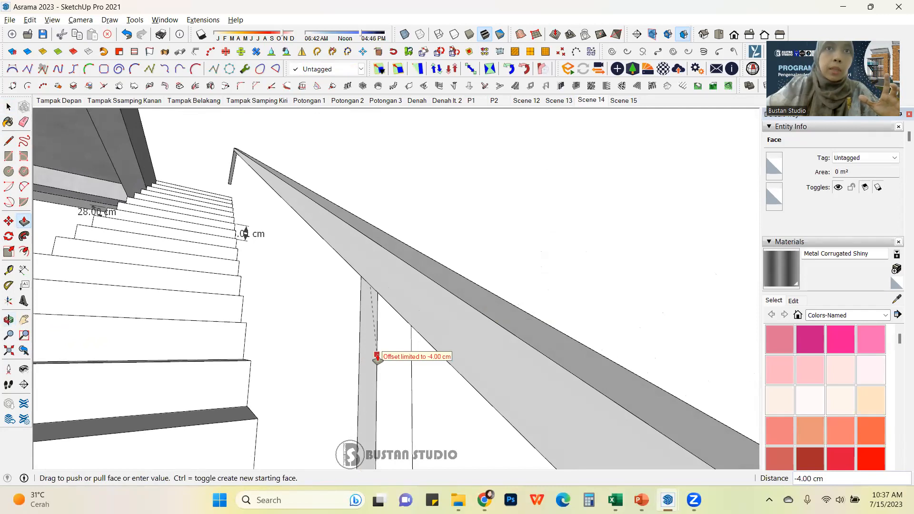
{"action": "left_click", "coordinate": [379, 357]}
Step: Select all of the baluster post's geometry and group it
{"action": "left_click", "coordinate": [9, 107]}
{"action": "middle_click_drag", "start_coordinate": [266, 333], "coordinate": [326, 312]}
{"action": "scroll", "coordinate": [328, 312], "scroll_direction": "down", "scroll_amount": 6}
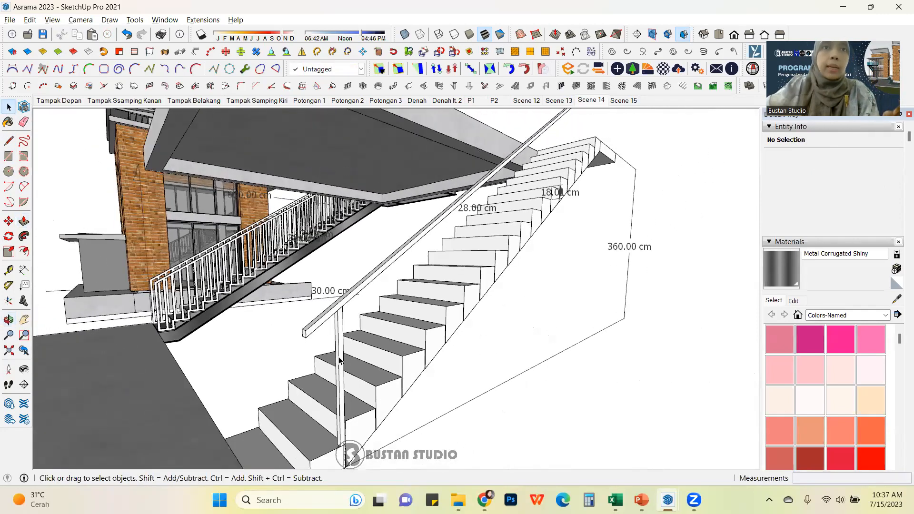
{"action": "left_click", "coordinate": [339, 361]}
{"action": "double_click", "coordinate": [339, 360]}
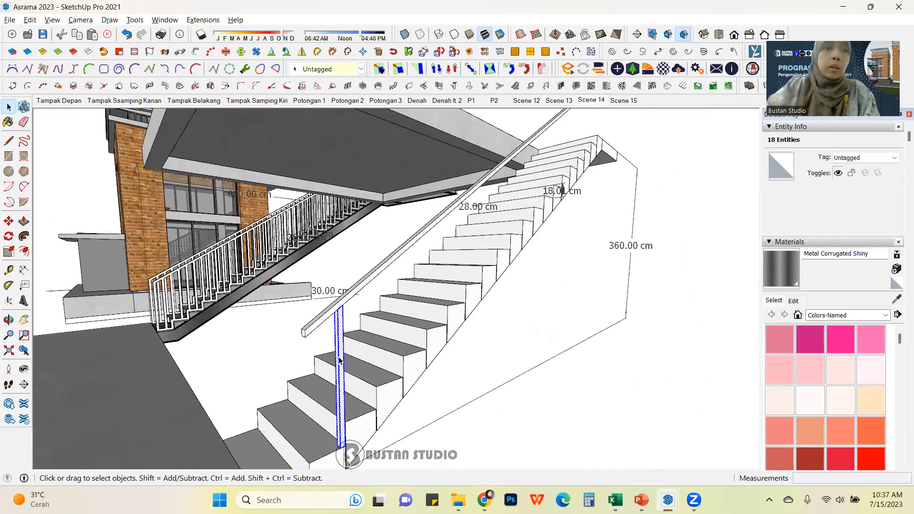
{"action": "key", "text": "ctrl+g"}
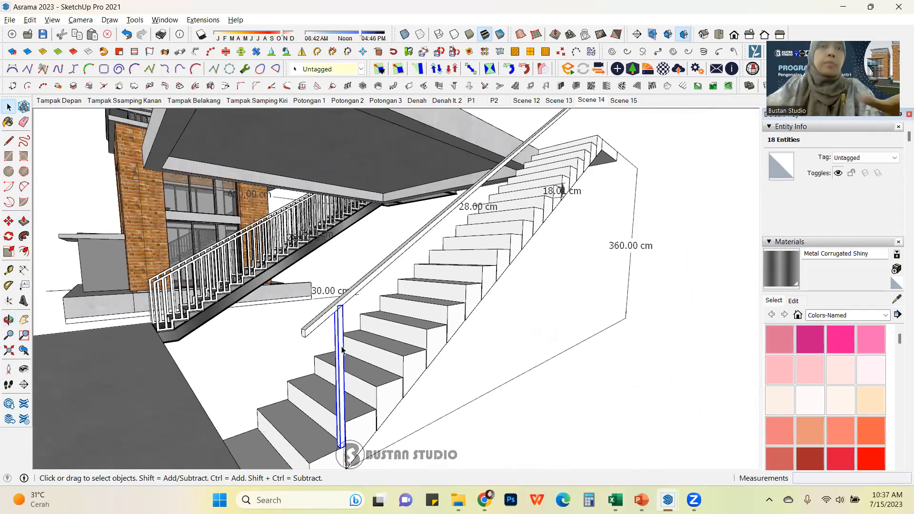
Step: Copy the post group one step up and array it x20 along the stair
{"action": "scroll", "coordinate": [341, 340], "scroll_direction": "down", "scroll_amount": 5}
{"action": "middle_click_drag", "start_coordinate": [341, 340], "coordinate": [288, 377]}
{"action": "scroll", "coordinate": [288, 377], "scroll_direction": "up", "scroll_amount": 8}
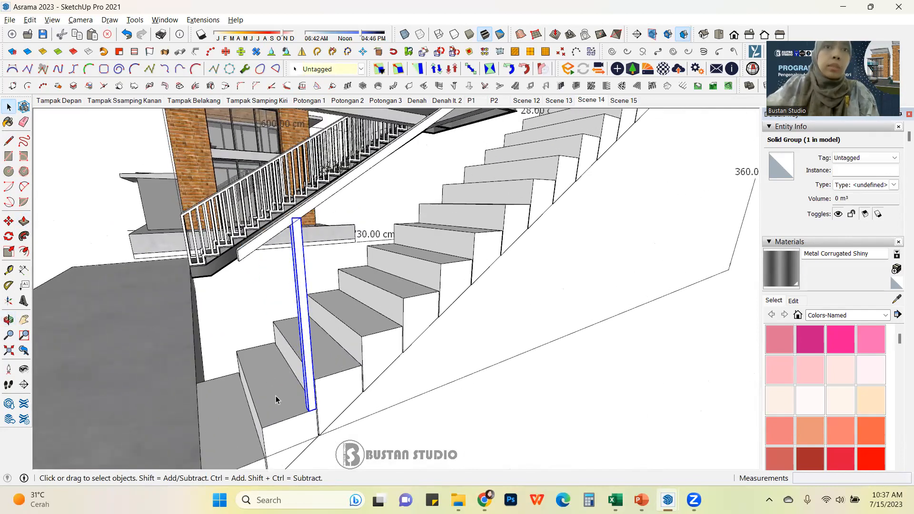
{"action": "scroll", "coordinate": [305, 317], "scroll_direction": "down", "scroll_amount": 3}
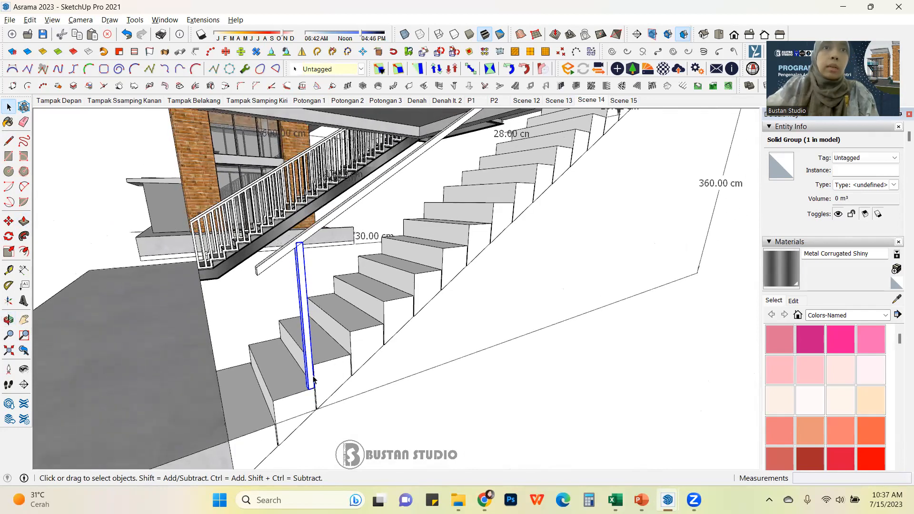
{"action": "key", "text": "m"}
{"action": "scroll", "coordinate": [310, 379], "scroll_direction": "up", "scroll_amount": 2}
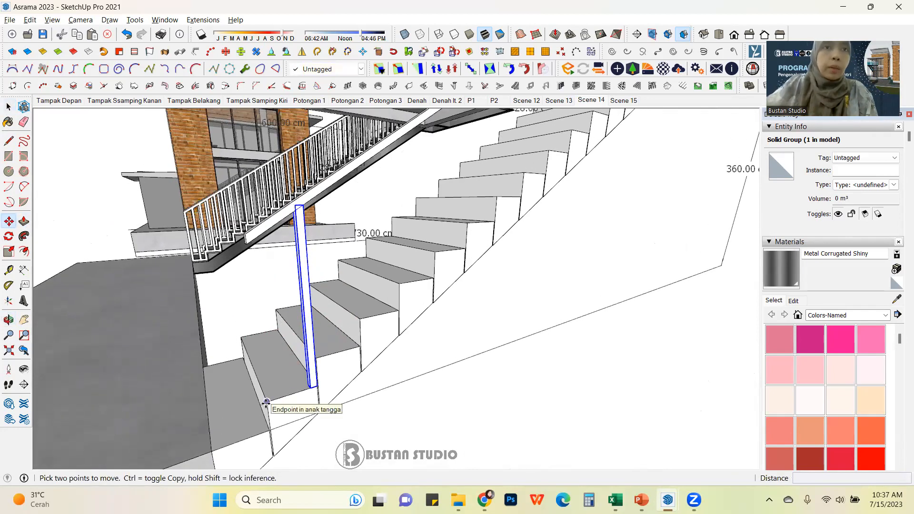
{"action": "left_click", "coordinate": [267, 403]}
{"action": "key", "text": "ctrl"}
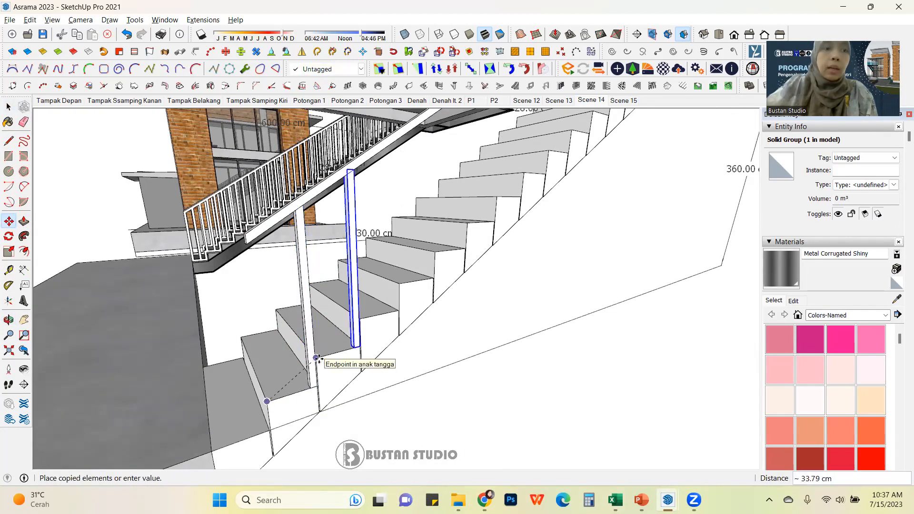
{"action": "left_click", "coordinate": [319, 360]}
{"action": "type", "text": "x2"}
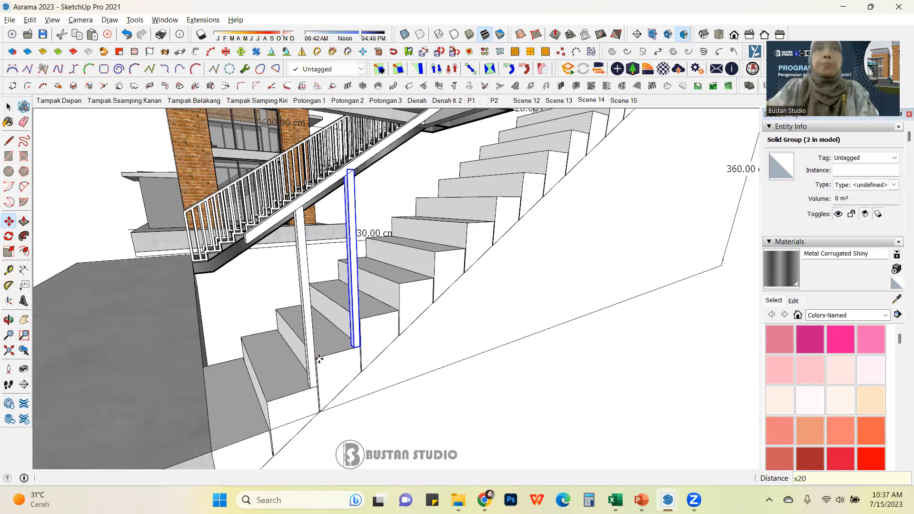
{"action": "type", "text": "0"}
{"action": "key", "text": "Return"}
{"action": "key", "text": "Escape"}
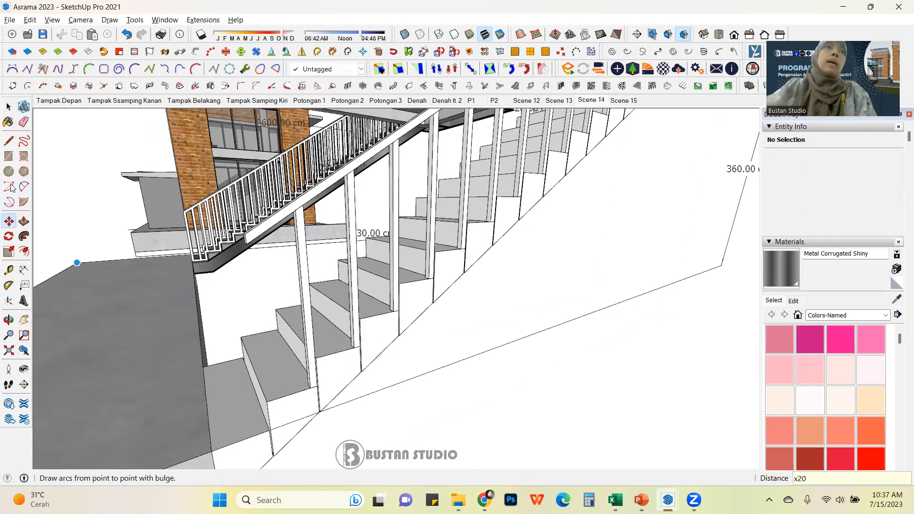
Step: Delete the two surplus posts at the top landing
{"action": "left_click", "coordinate": [8, 107]}
{"action": "middle_click_drag", "start_coordinate": [352, 286], "coordinate": [369, 315]}
{"action": "scroll", "coordinate": [544, 181], "scroll_direction": "up", "scroll_amount": 6}
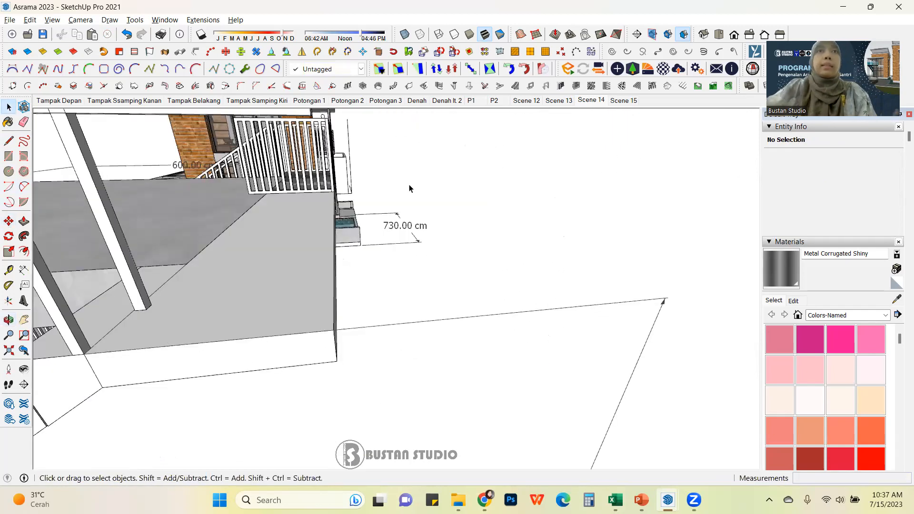
{"action": "scroll", "coordinate": [402, 185], "scroll_direction": "down", "scroll_amount": 3}
{"action": "scroll", "coordinate": [328, 179], "scroll_direction": "up", "scroll_amount": 2}
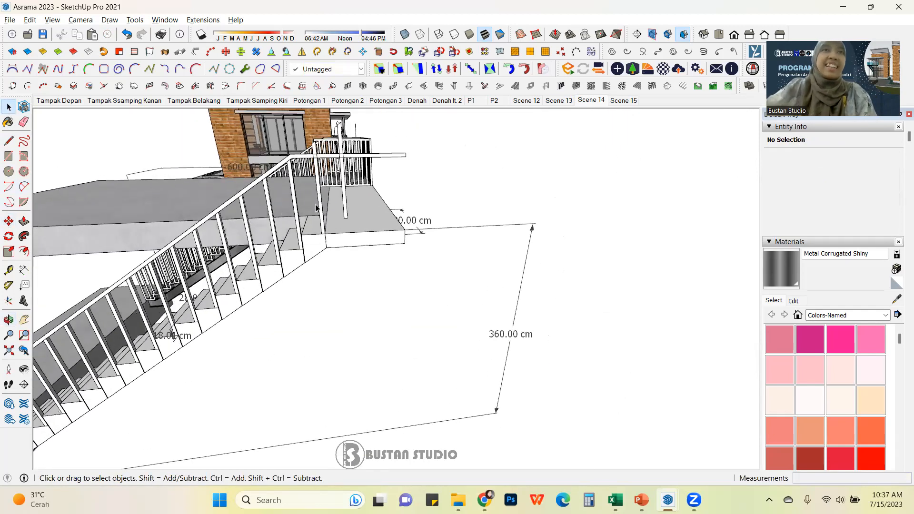
{"action": "left_click", "coordinate": [349, 169]}
{"action": "key", "text": "Delete"}
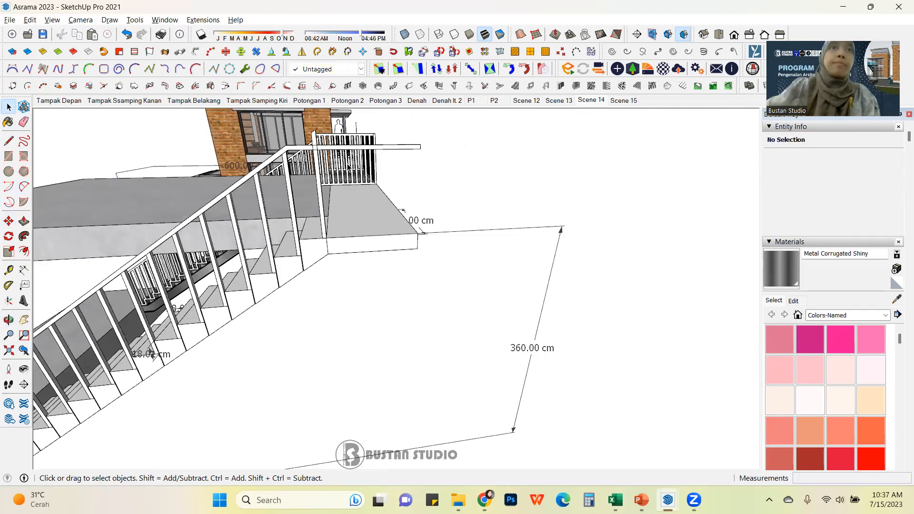
{"action": "left_click", "coordinate": [320, 179]}
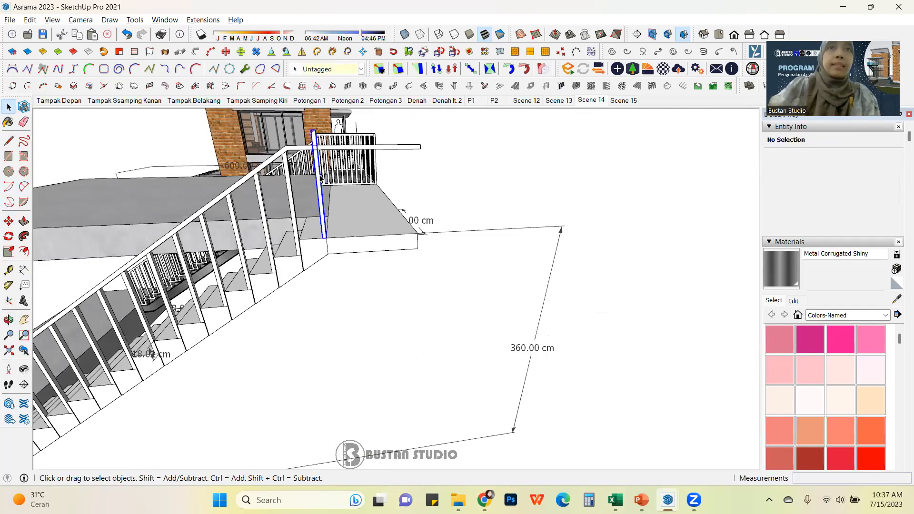
{"action": "key", "text": "Delete"}
Step: Orbit around to inspect the stair, posts and handrail from below
{"action": "scroll", "coordinate": [356, 225], "scroll_direction": "down", "scroll_amount": 3}
{"action": "middle_click_drag", "start_coordinate": [219, 277], "coordinate": [537, 204]}
{"action": "middle_click_drag", "start_coordinate": [331, 263], "coordinate": [424, 298]}
{"action": "scroll", "coordinate": [450, 285], "scroll_direction": "up", "scroll_amount": 3}
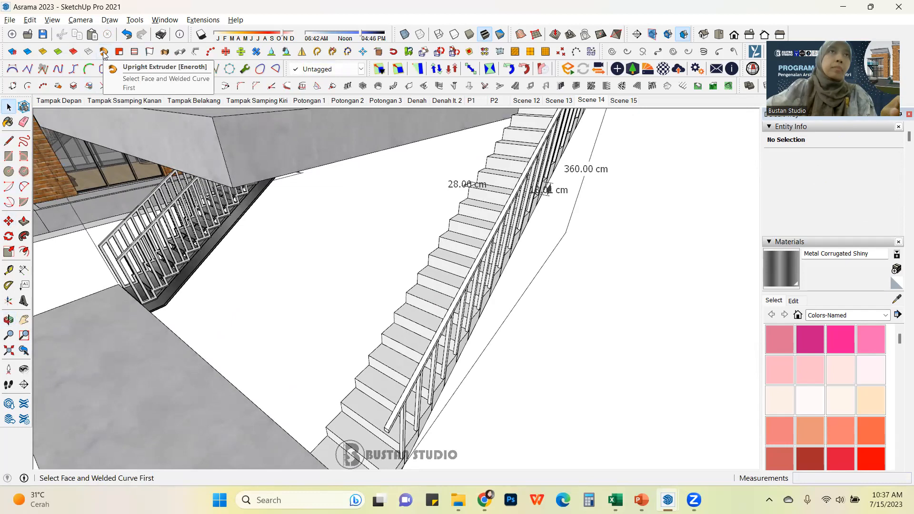
{"action": "middle_click_drag", "start_coordinate": [387, 251], "coordinate": [427, 360]}
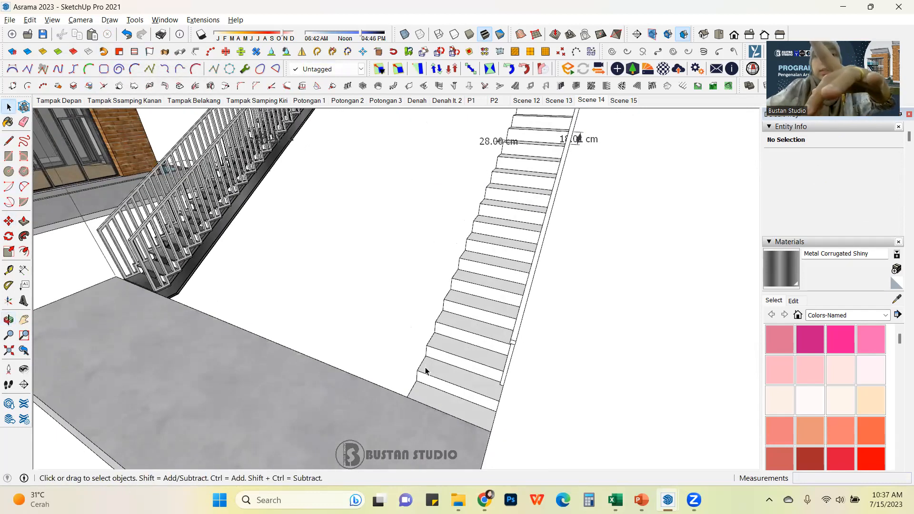
Step: Draw a two-segment line from the bottom step up along the stair nosings and onto the top landing
{"action": "key", "text": "l"}
{"action": "left_click", "coordinate": [419, 372]}
{"action": "scroll", "coordinate": [418, 362], "scroll_direction": "down", "scroll_amount": 5}
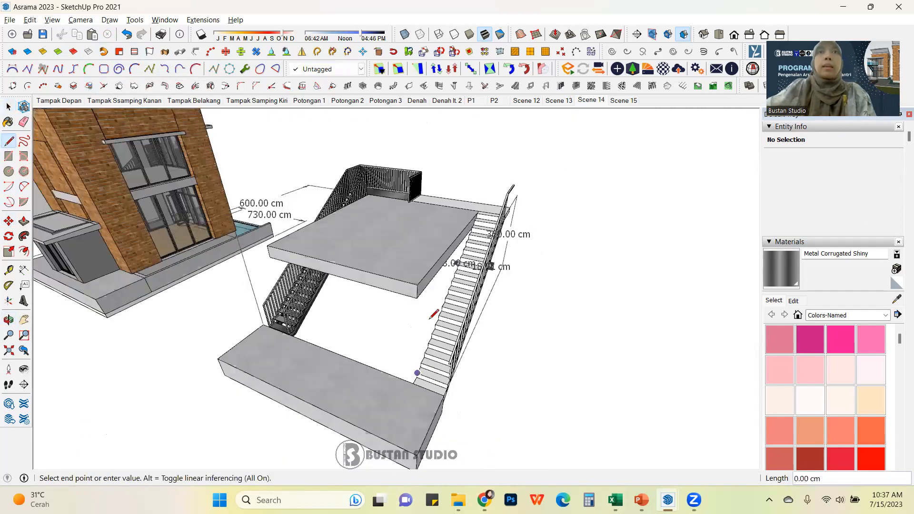
{"action": "scroll", "coordinate": [490, 204], "scroll_direction": "up", "scroll_amount": 5}
{"action": "middle_click_drag", "start_coordinate": [517, 145], "coordinate": [586, 196]}
{"action": "left_click", "coordinate": [587, 186]}
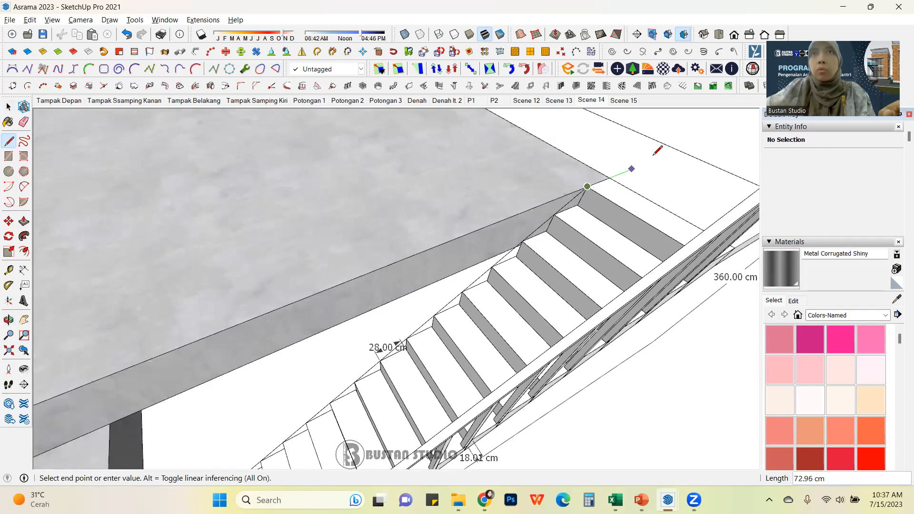
{"action": "left_click", "coordinate": [679, 151]}
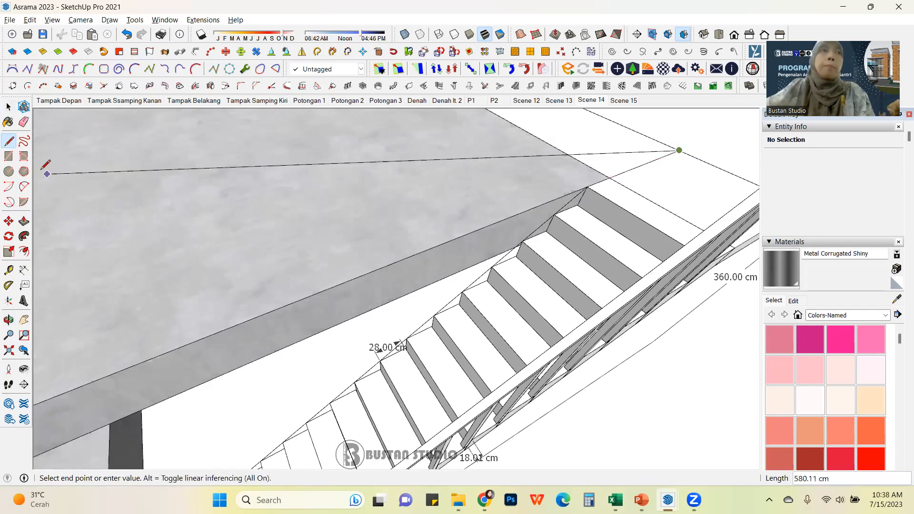
Step: Select the new line and extrude it upward 90 cm with Extrude Lines by Vector to form a railing surface
{"action": "left_click", "coordinate": [9, 106]}
{"action": "triple_click", "coordinate": [576, 199]}
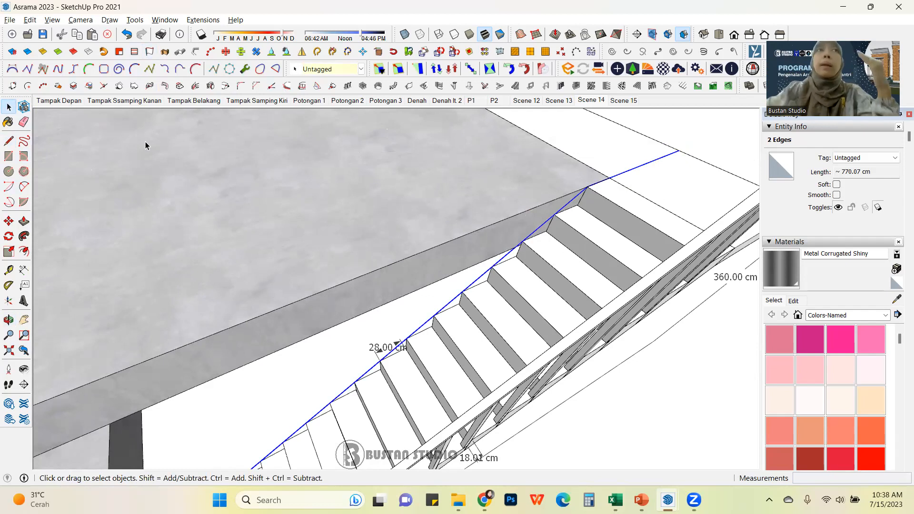
{"action": "left_click", "coordinate": [151, 53]}
{"action": "scroll", "coordinate": [439, 300], "scroll_direction": "down", "scroll_amount": 1}
{"action": "scroll", "coordinate": [585, 216], "scroll_direction": "up", "scroll_amount": 2}
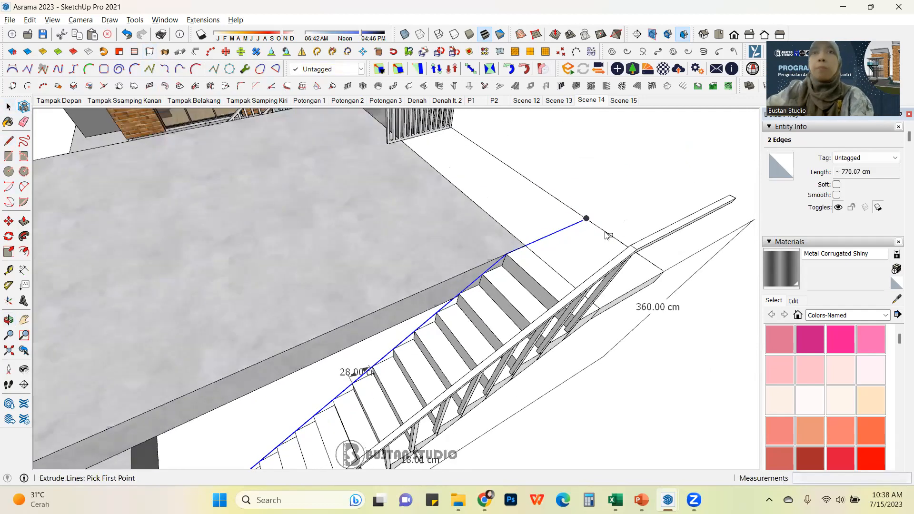
{"action": "left_click", "coordinate": [578, 215]}
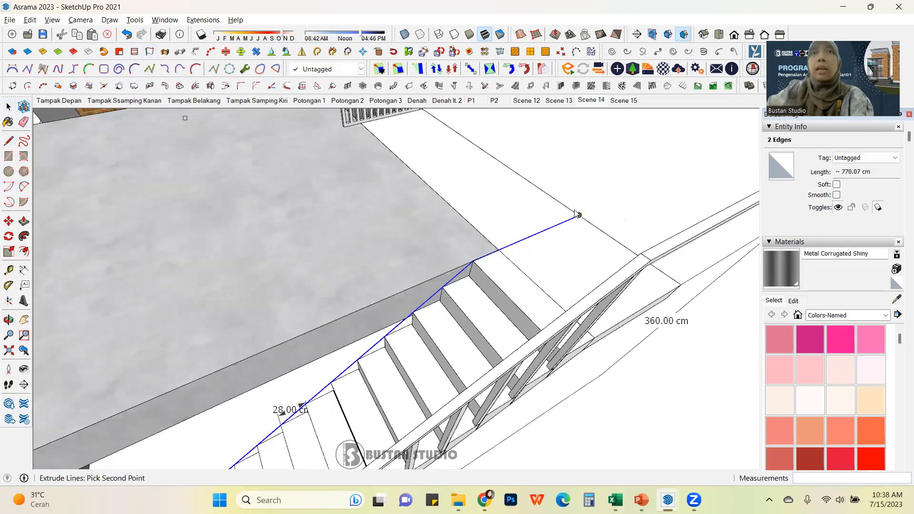
{"action": "left_click", "coordinate": [599, 164]}
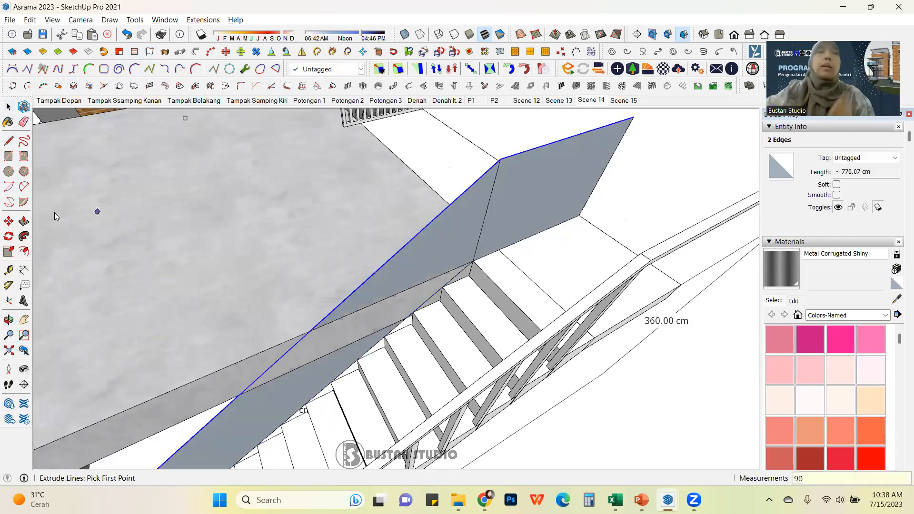
Step: Select the extruded railing faces and make them into a group
{"action": "left_click", "coordinate": [9, 106]}
{"action": "scroll", "coordinate": [521, 250], "scroll_direction": "down", "scroll_amount": 2}
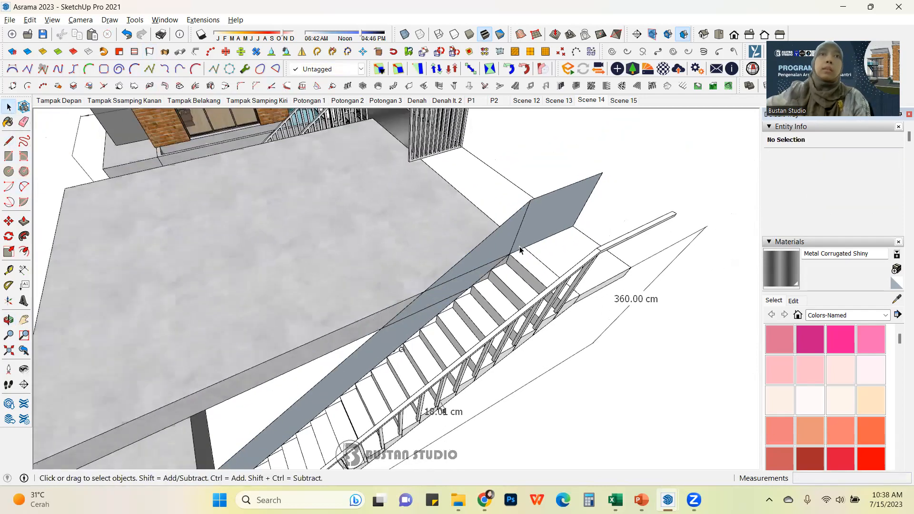
{"action": "scroll", "coordinate": [521, 250], "scroll_direction": "down", "scroll_amount": 3}
{"action": "middle_click_drag", "start_coordinate": [521, 250], "coordinate": [490, 231]}
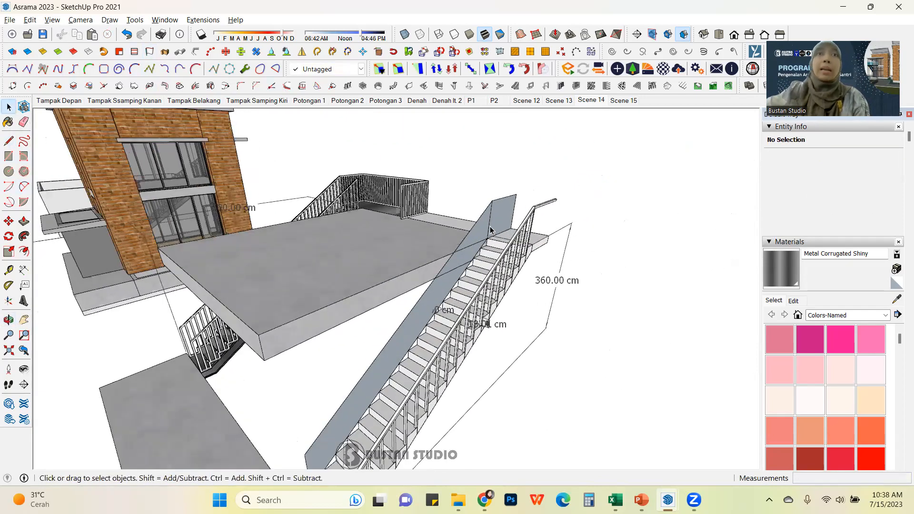
{"action": "scroll", "coordinate": [490, 231], "scroll_direction": "up", "scroll_amount": 3}
{"action": "left_click", "coordinate": [482, 232]}
{"action": "scroll", "coordinate": [480, 232], "scroll_direction": "down", "scroll_amount": 2}
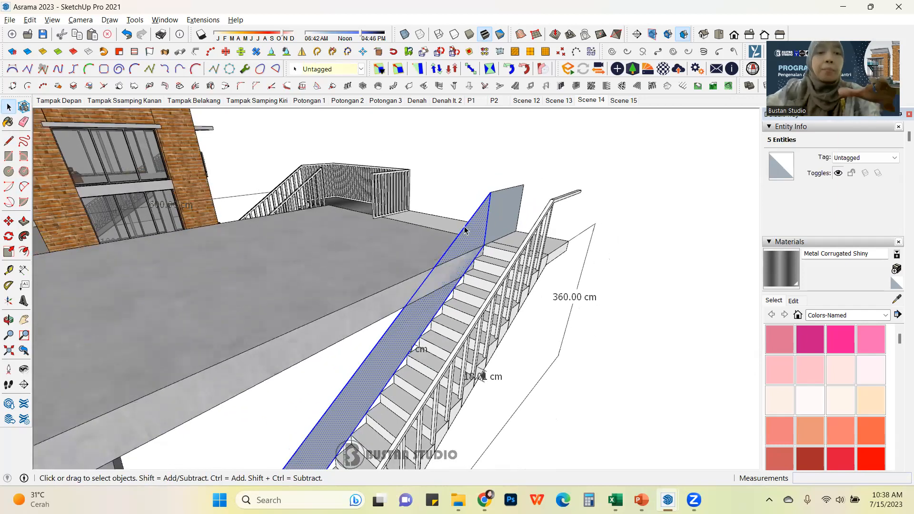
{"action": "left_click", "coordinate": [464, 227]}
{"action": "left_click", "coordinate": [511, 218]}
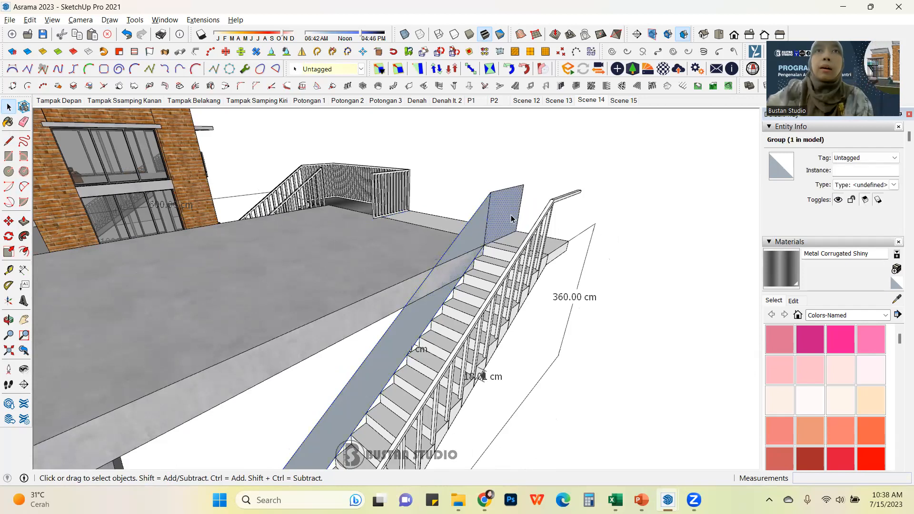
{"action": "left_click", "coordinate": [462, 238]}
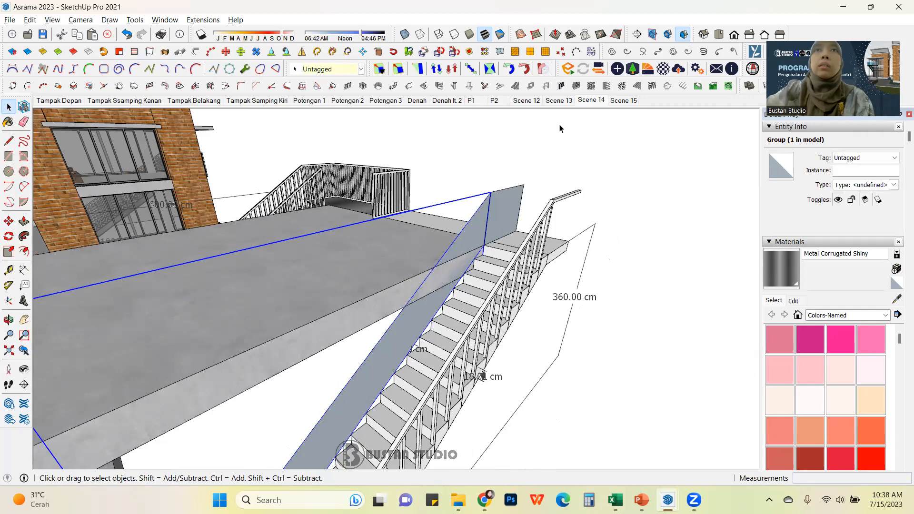
Step: Open Panel divider and set 1 row, 20 columns, frame depth 4, frame width 4 and divider width 4, then create the panel
{"action": "left_click", "coordinate": [575, 88]}
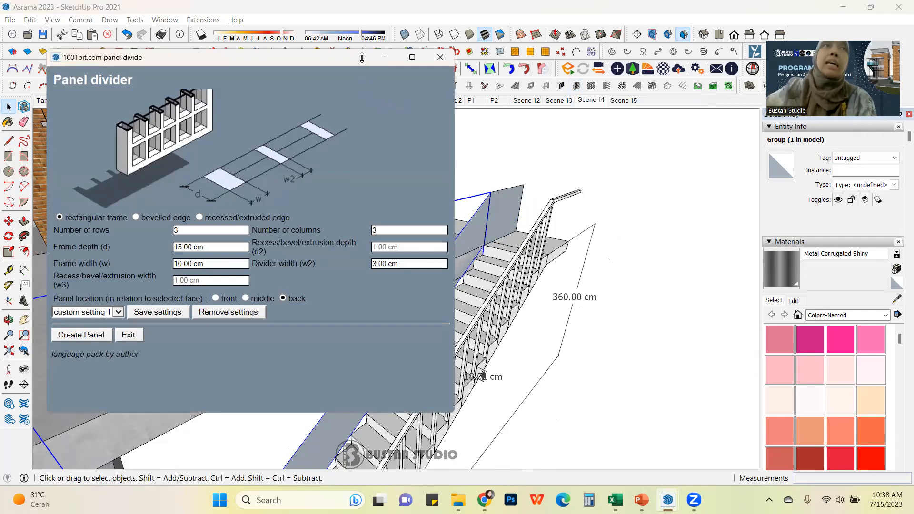
{"action": "left_click_drag", "start_coordinate": [364, 50], "coordinate": [363, 58]}
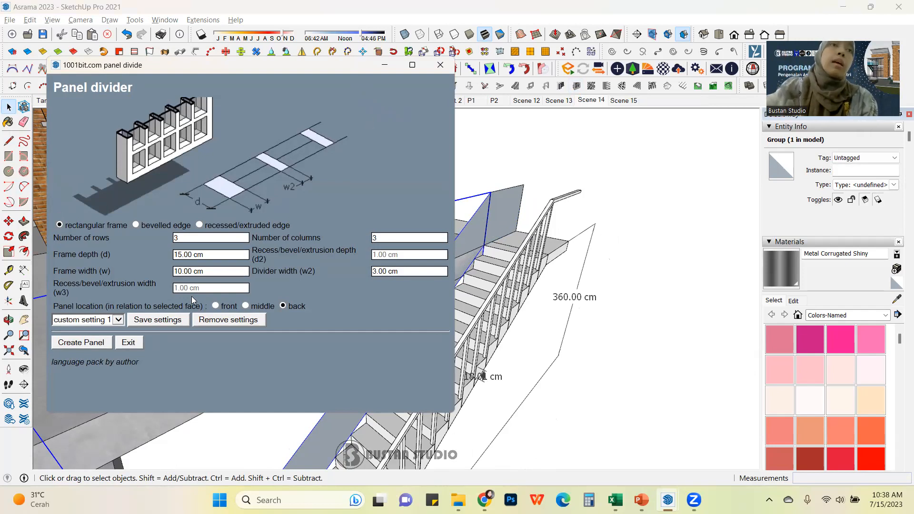
{"action": "double_click", "coordinate": [191, 240]}
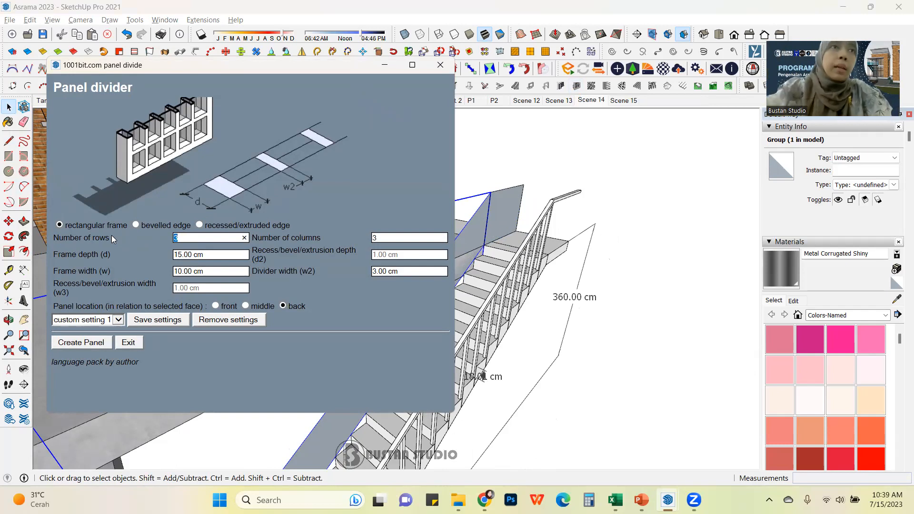
{"action": "type", "text": "1"}
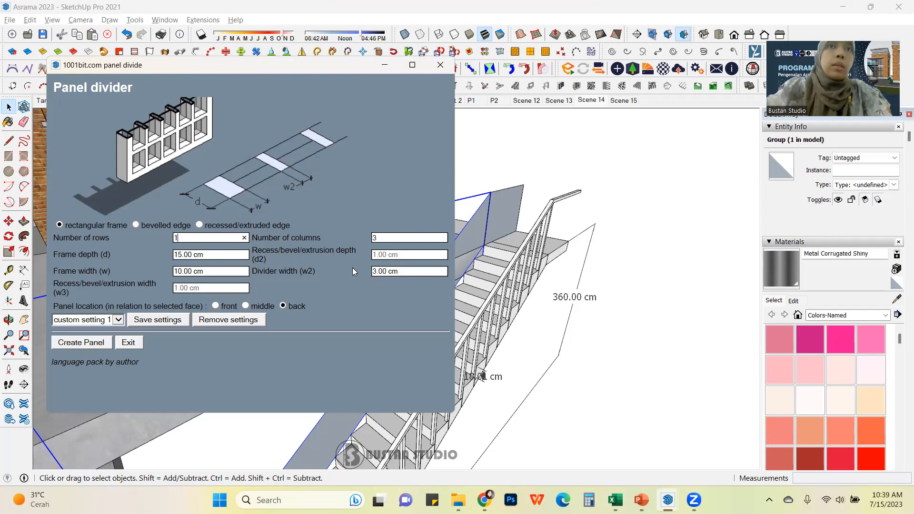
{"action": "key", "text": "Tab"}
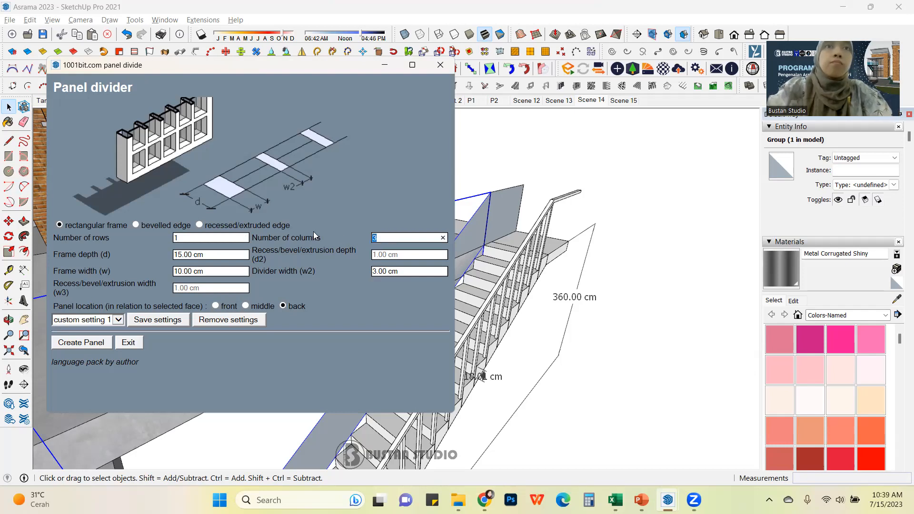
{"action": "type", "text": "20"}
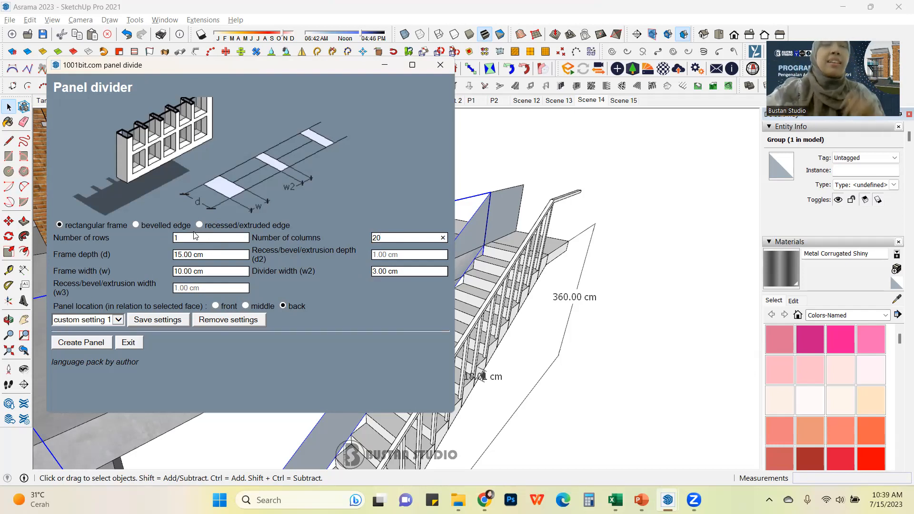
{"action": "left_click", "coordinate": [209, 255]}
{"action": "type", "text": "4"}
{"action": "left_click", "coordinate": [215, 271]}
{"action": "type", "text": "4"}
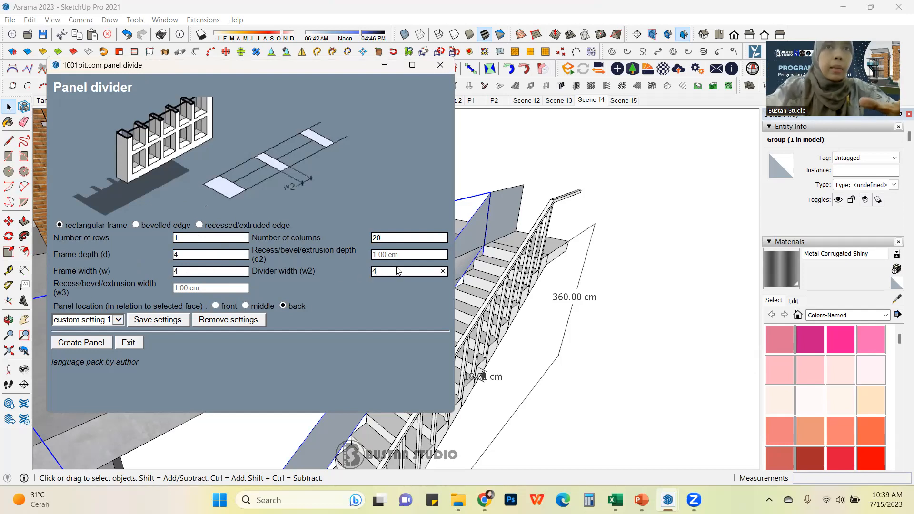
{"action": "left_click", "coordinate": [93, 345]}
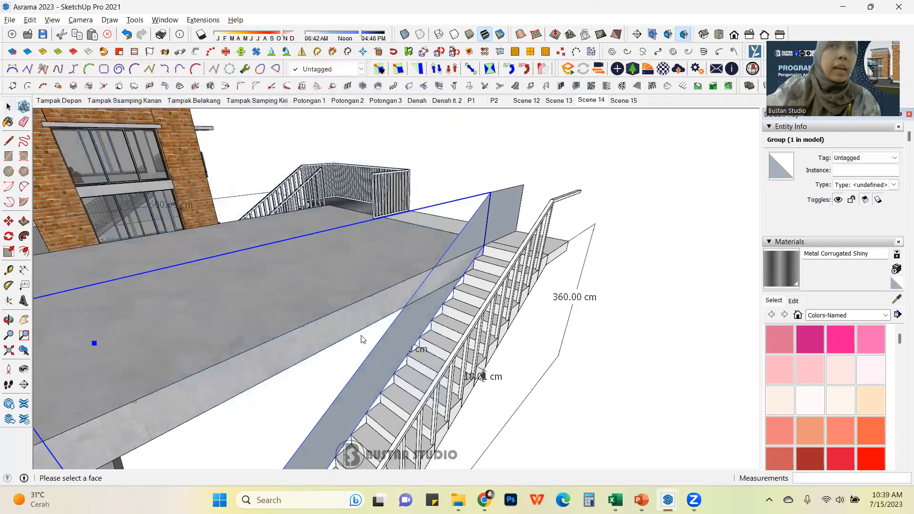
Step: Pick the sloped railing face to generate the panel frame on it
{"action": "left_click", "coordinate": [467, 241]}
{"action": "scroll", "coordinate": [467, 242], "scroll_direction": "down", "scroll_amount": 5}
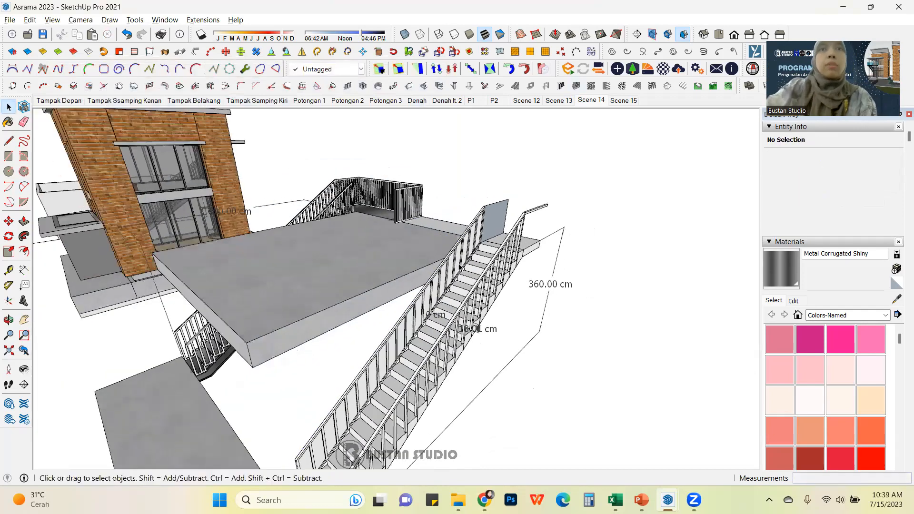
{"action": "middle_click_drag", "start_coordinate": [467, 242], "coordinate": [372, 347]}
{"action": "scroll", "coordinate": [372, 348], "scroll_direction": "up", "scroll_amount": 3}
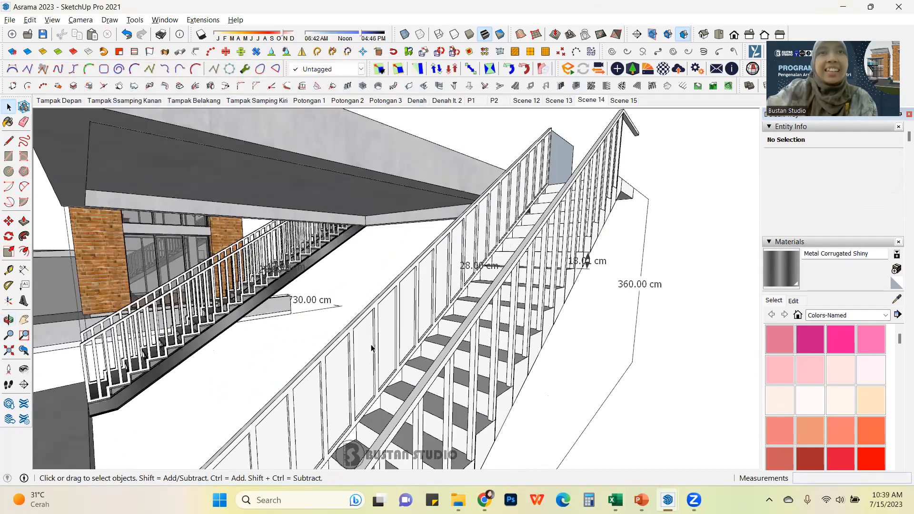
{"action": "scroll", "coordinate": [409, 318], "scroll_direction": "up", "scroll_amount": 2}
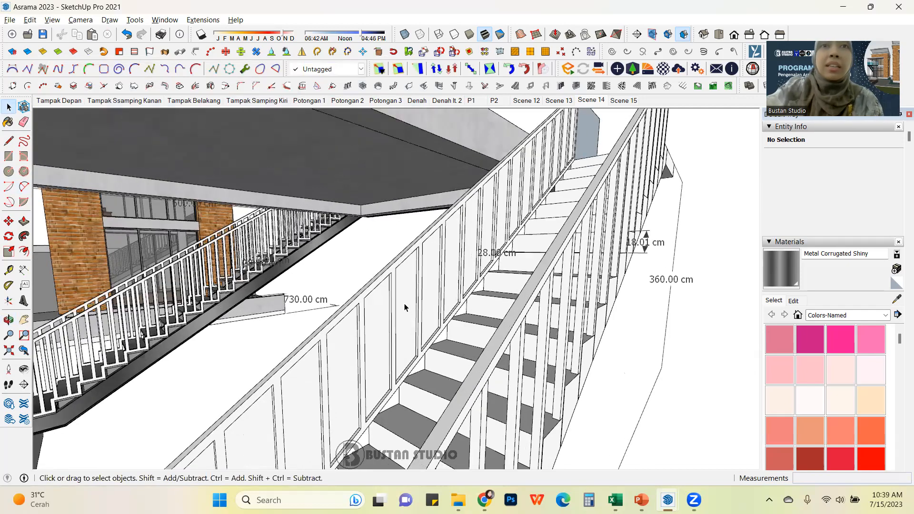
Step: Open the railing group and delete the solid infill face between the frame bars
{"action": "double_click", "coordinate": [405, 289]}
{"action": "left_click", "coordinate": [405, 289]}
{"action": "key", "text": "Delete"}
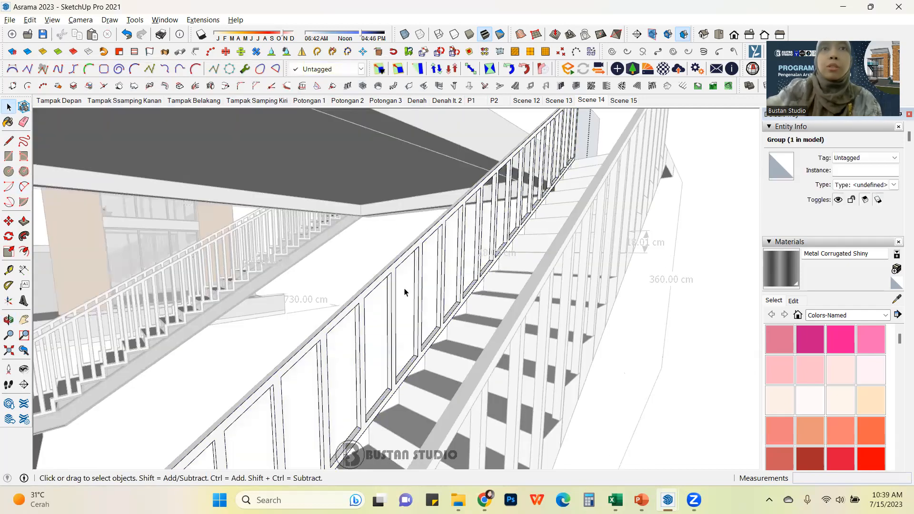
Step: Orbit and zoom around the stair to inspect the new railing frame
{"action": "scroll", "coordinate": [407, 291], "scroll_direction": "down", "scroll_amount": 3}
{"action": "left_click", "coordinate": [646, 268]}
{"action": "scroll", "coordinate": [634, 270], "scroll_direction": "down", "scroll_amount": 3}
{"action": "middle_click_drag", "start_coordinate": [635, 269], "coordinate": [452, 319]}
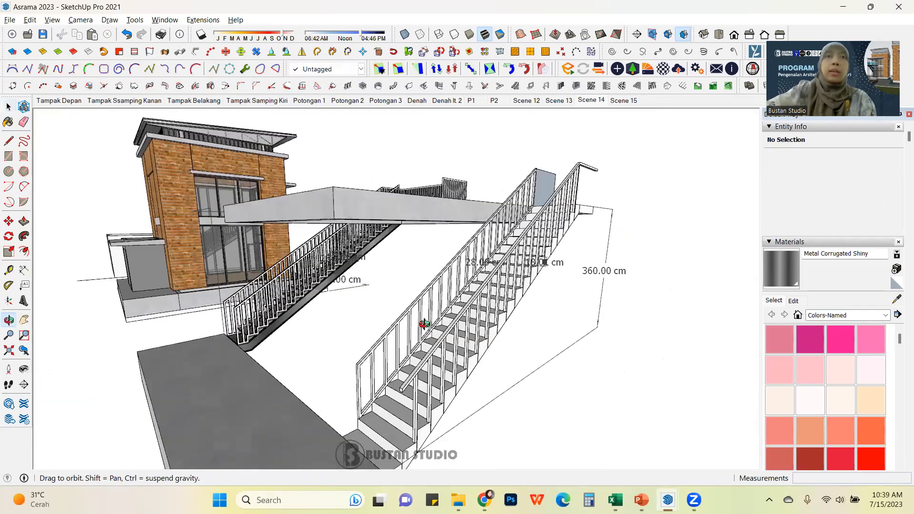
{"action": "scroll", "coordinate": [455, 320], "scroll_direction": "up", "scroll_amount": 4}
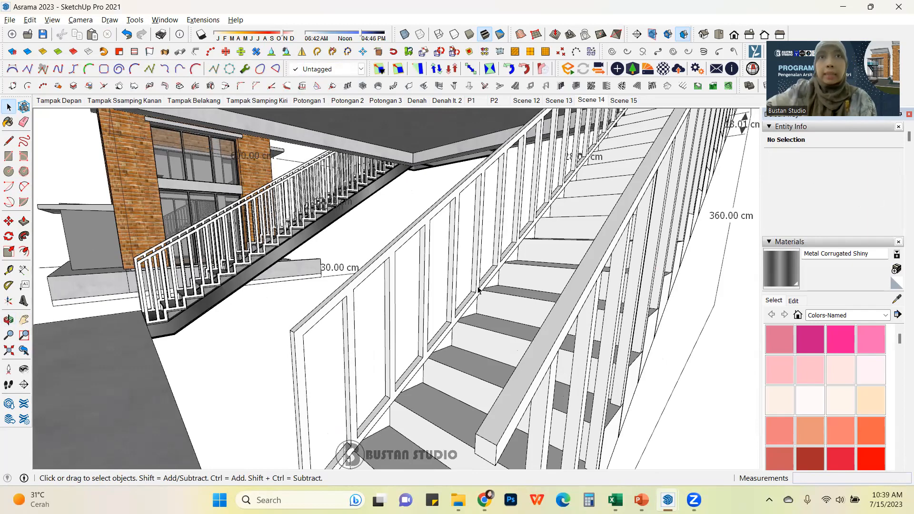
{"action": "scroll", "coordinate": [464, 289], "scroll_direction": "down", "scroll_amount": 5}
{"action": "middle_click_drag", "start_coordinate": [442, 283], "coordinate": [447, 281]}
{"action": "scroll", "coordinate": [447, 281], "scroll_direction": "up", "scroll_amount": 5}
{"action": "scroll", "coordinate": [446, 281], "scroll_direction": "down", "scroll_amount": 1}
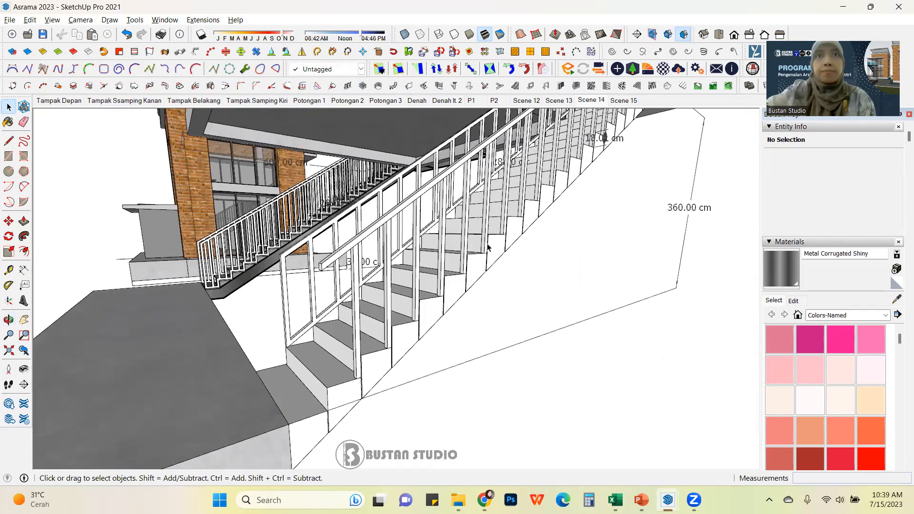
{"action": "middle_click_drag", "start_coordinate": [488, 248], "coordinate": [540, 266]}
{"action": "scroll", "coordinate": [528, 221], "scroll_direction": "down", "scroll_amount": 3}
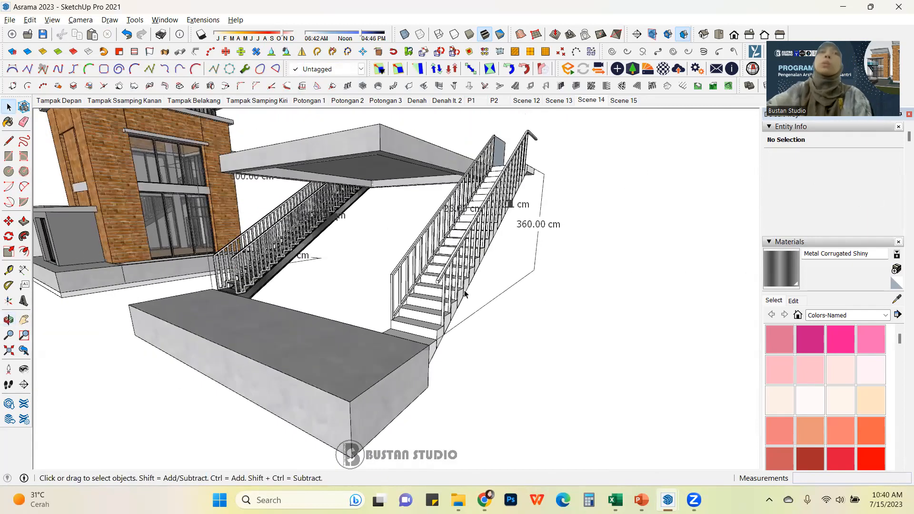
{"action": "middle_click_drag", "start_coordinate": [520, 211], "coordinate": [324, 380]}
{"action": "scroll", "coordinate": [325, 380], "scroll_direction": "down", "scroll_amount": 2}
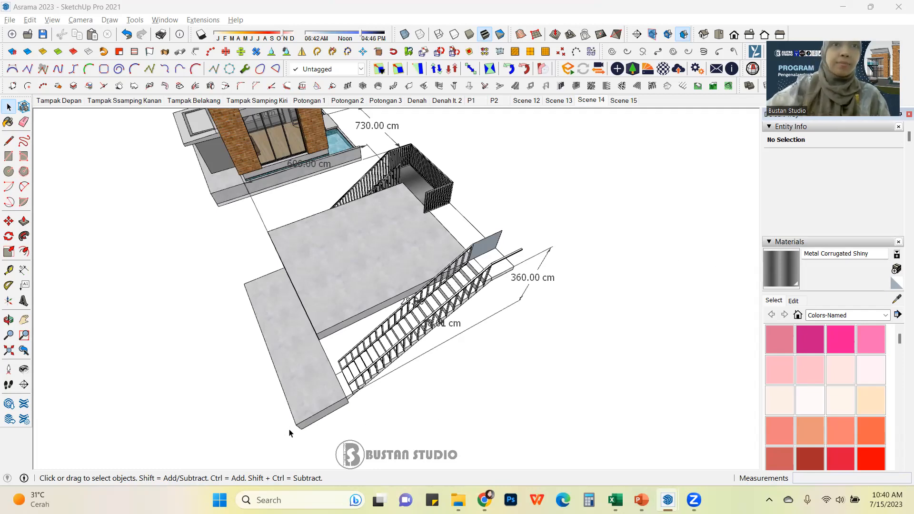
Step: Orbit and zoom out to inspect the stair together with the dormitory building and surrounding model
{"action": "middle_click_drag", "start_coordinate": [448, 284], "coordinate": [562, 221]}
{"action": "scroll", "coordinate": [514, 262], "scroll_direction": "down", "scroll_amount": 2}
{"action": "middle_click_drag", "start_coordinate": [429, 261], "coordinate": [710, 260]}
{"action": "scroll", "coordinate": [444, 275], "scroll_direction": "down", "scroll_amount": 2}
{"action": "middle_click_drag", "start_coordinate": [333, 284], "coordinate": [459, 299]}
{"action": "scroll", "coordinate": [267, 276], "scroll_direction": "up", "scroll_amount": 4}
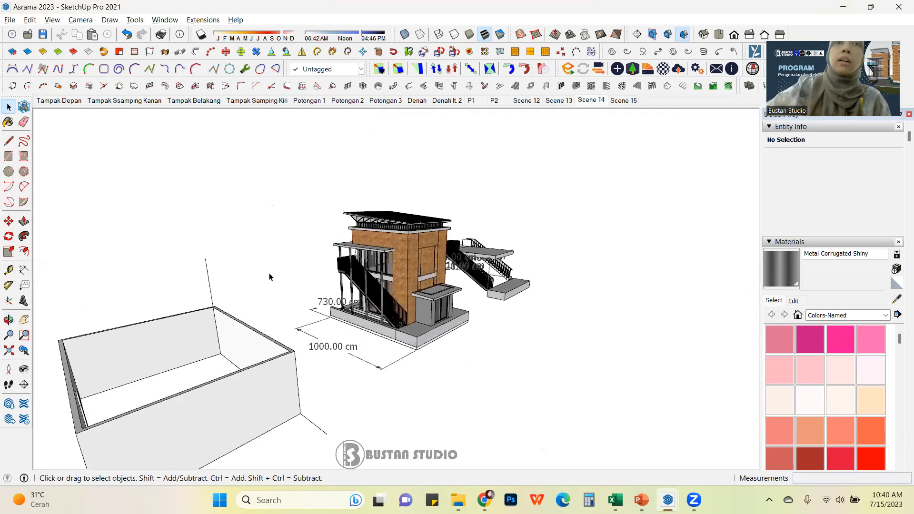
{"action": "middle_click_drag", "start_coordinate": [304, 286], "coordinate": [316, 263]}
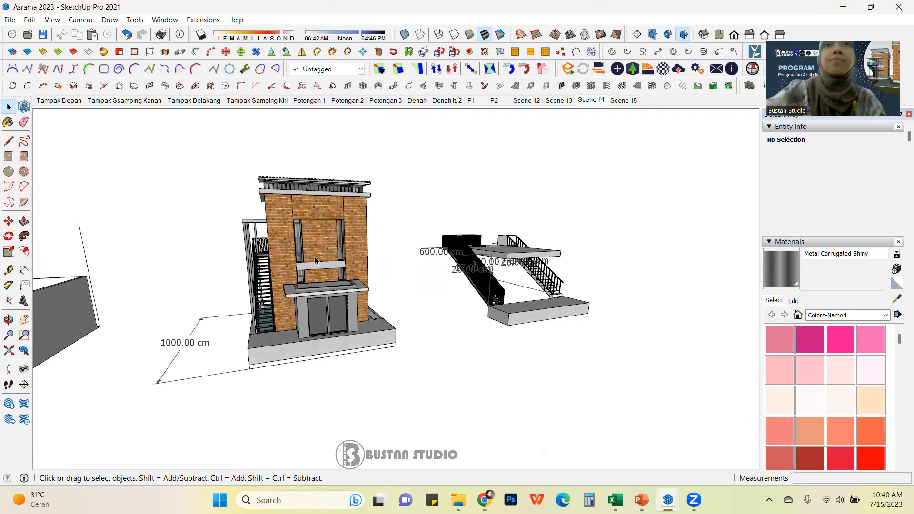
{"action": "middle_click_drag", "start_coordinate": [315, 256], "coordinate": [373, 176]}
{"action": "scroll", "coordinate": [318, 319], "scroll_direction": "up", "scroll_amount": 3}
{"action": "scroll", "coordinate": [373, 177], "scroll_direction": "up", "scroll_amount": 5}
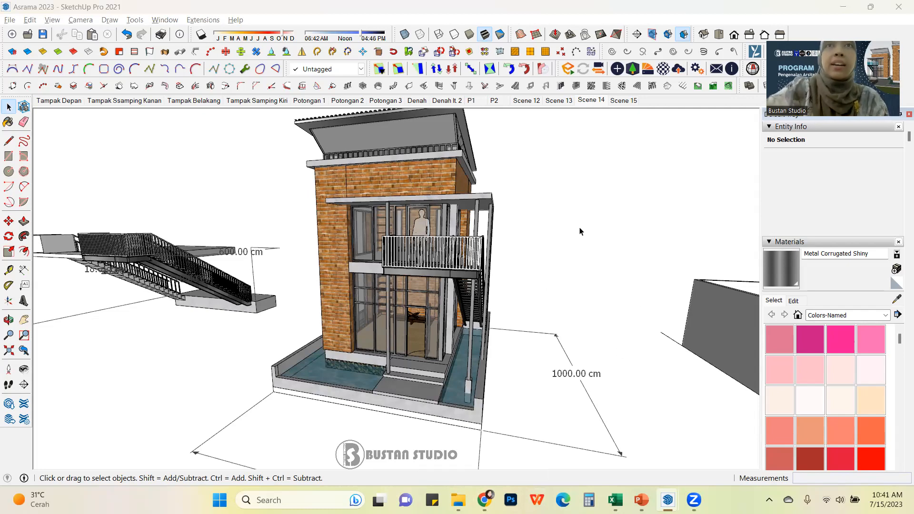
{"action": "scroll", "coordinate": [377, 305], "scroll_direction": "down", "scroll_amount": 5}
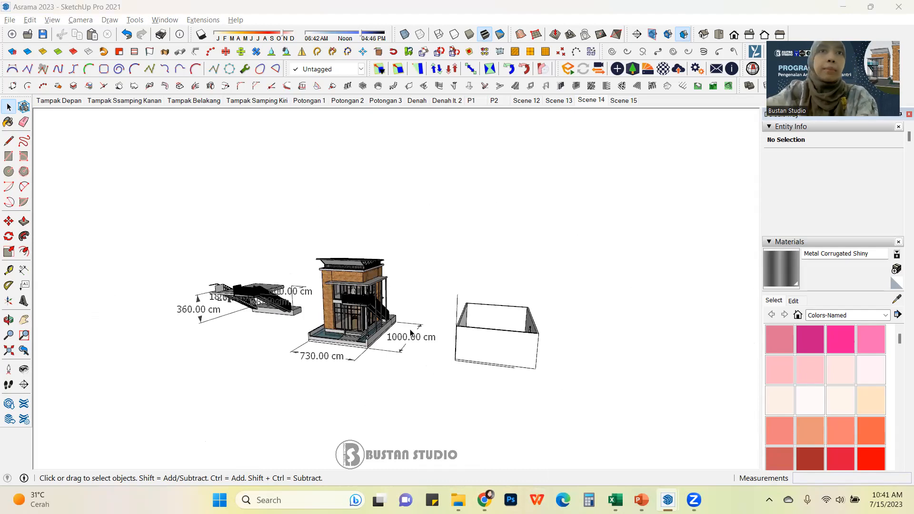
{"action": "scroll", "coordinate": [393, 332], "scroll_direction": "up", "scroll_amount": 2}
{"action": "middle_click_drag", "start_coordinate": [347, 315], "coordinate": [338, 282]}
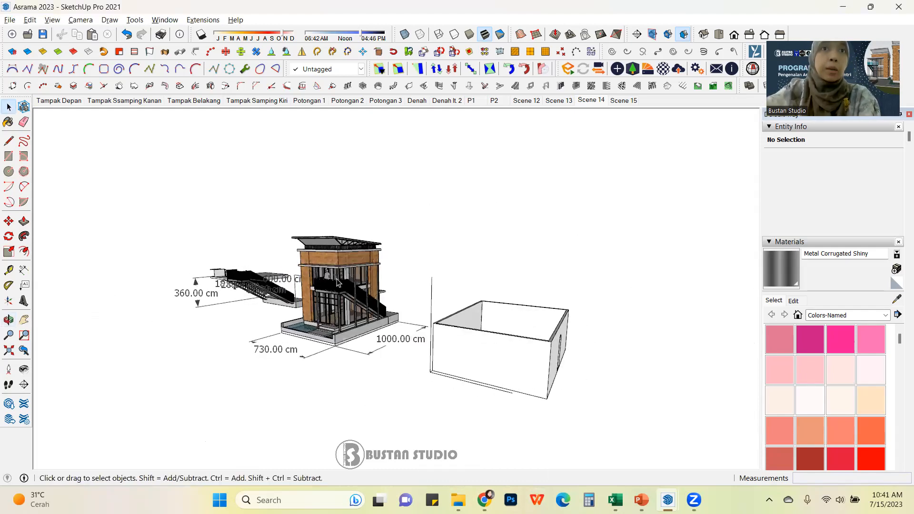
{"action": "scroll", "coordinate": [338, 283], "scroll_direction": "up", "scroll_amount": 2}
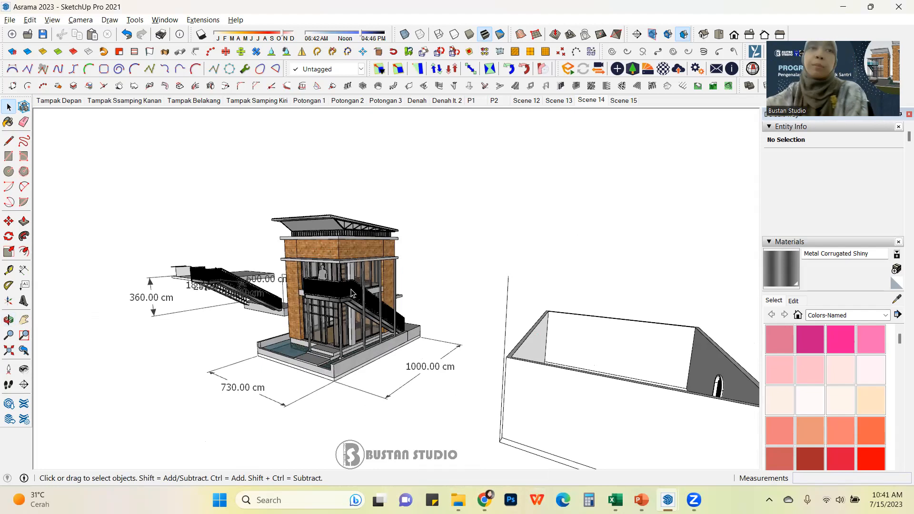
{"action": "middle_click_drag", "start_coordinate": [440, 352], "coordinate": [285, 321]}
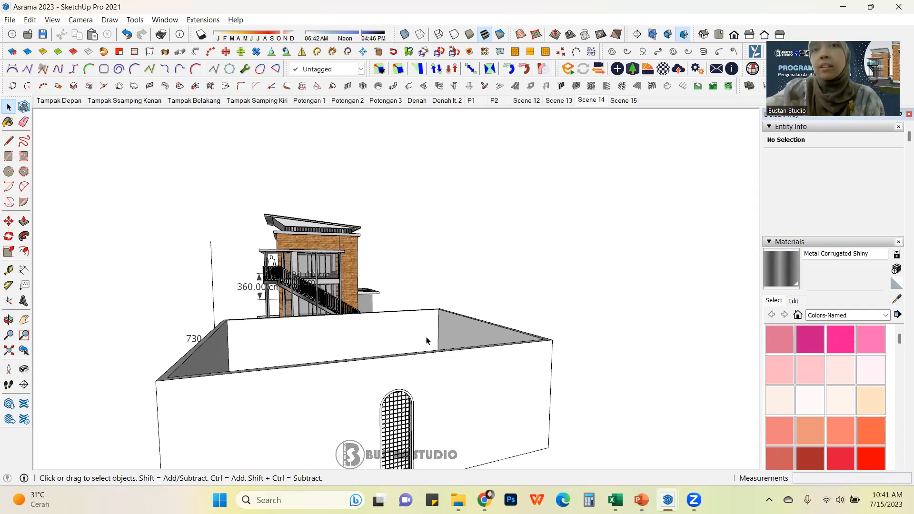
{"action": "middle_click_drag", "start_coordinate": [427, 341], "coordinate": [575, 331]}
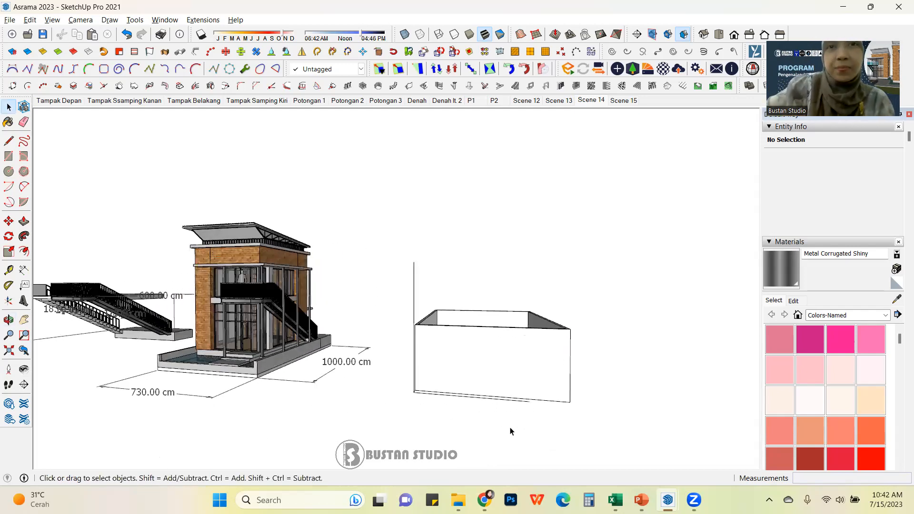